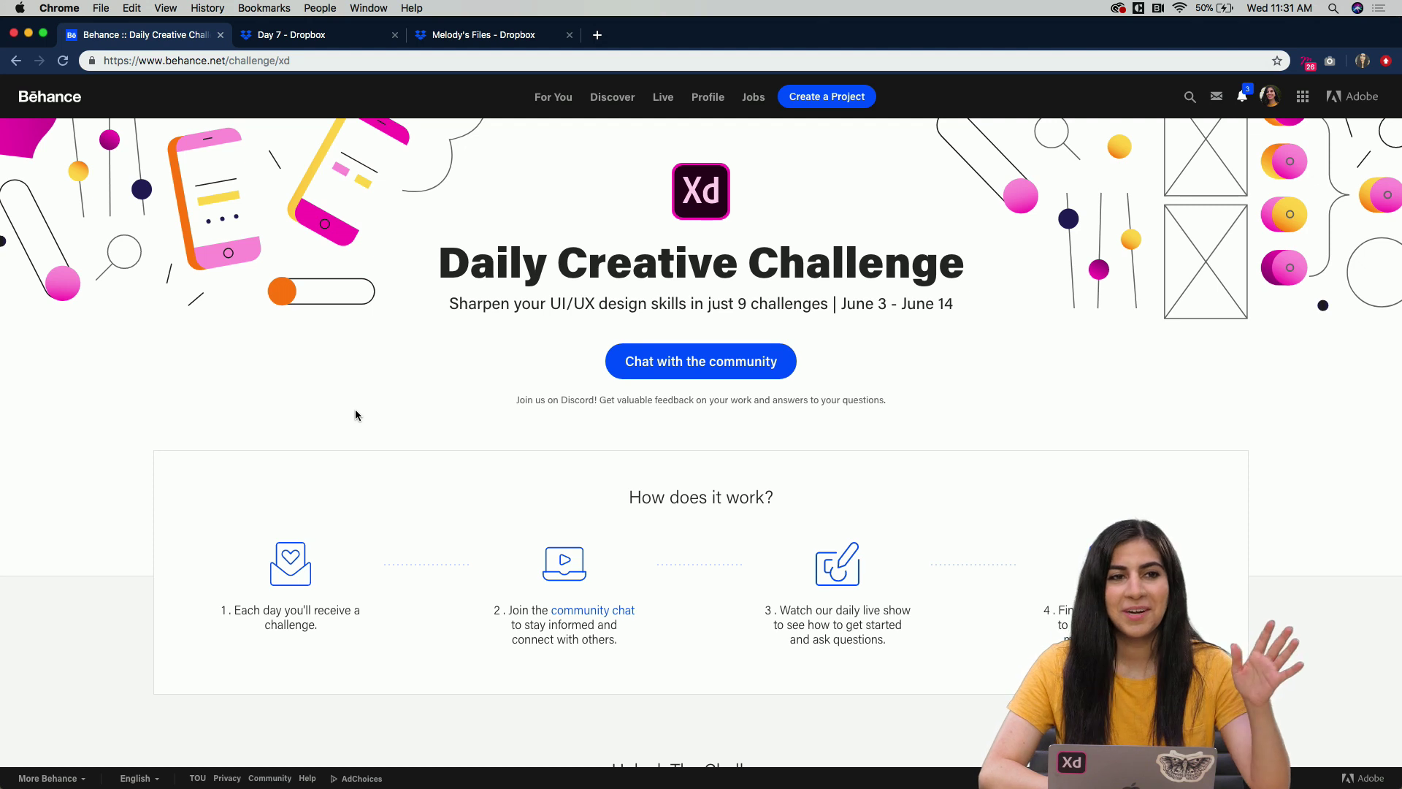
Review the XD Daily Creative Challenge page, from how it works through the challenge cards to the Order status brief.
{"action": "scroll", "coordinate": [369, 445], "scroll_direction": "down", "scroll_amount": 4}
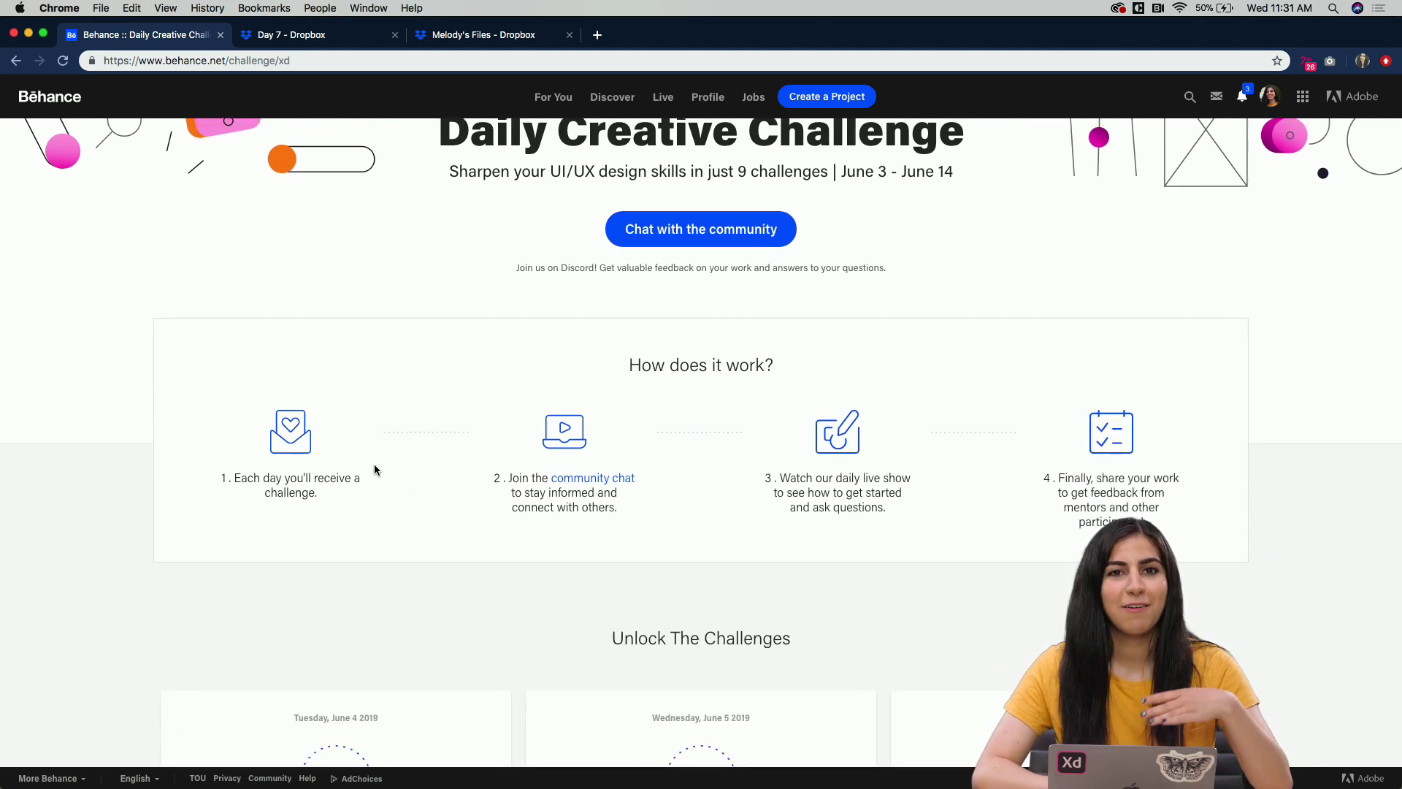
{"action": "scroll", "coordinate": [373, 463], "scroll_direction": "down", "scroll_amount": 10}
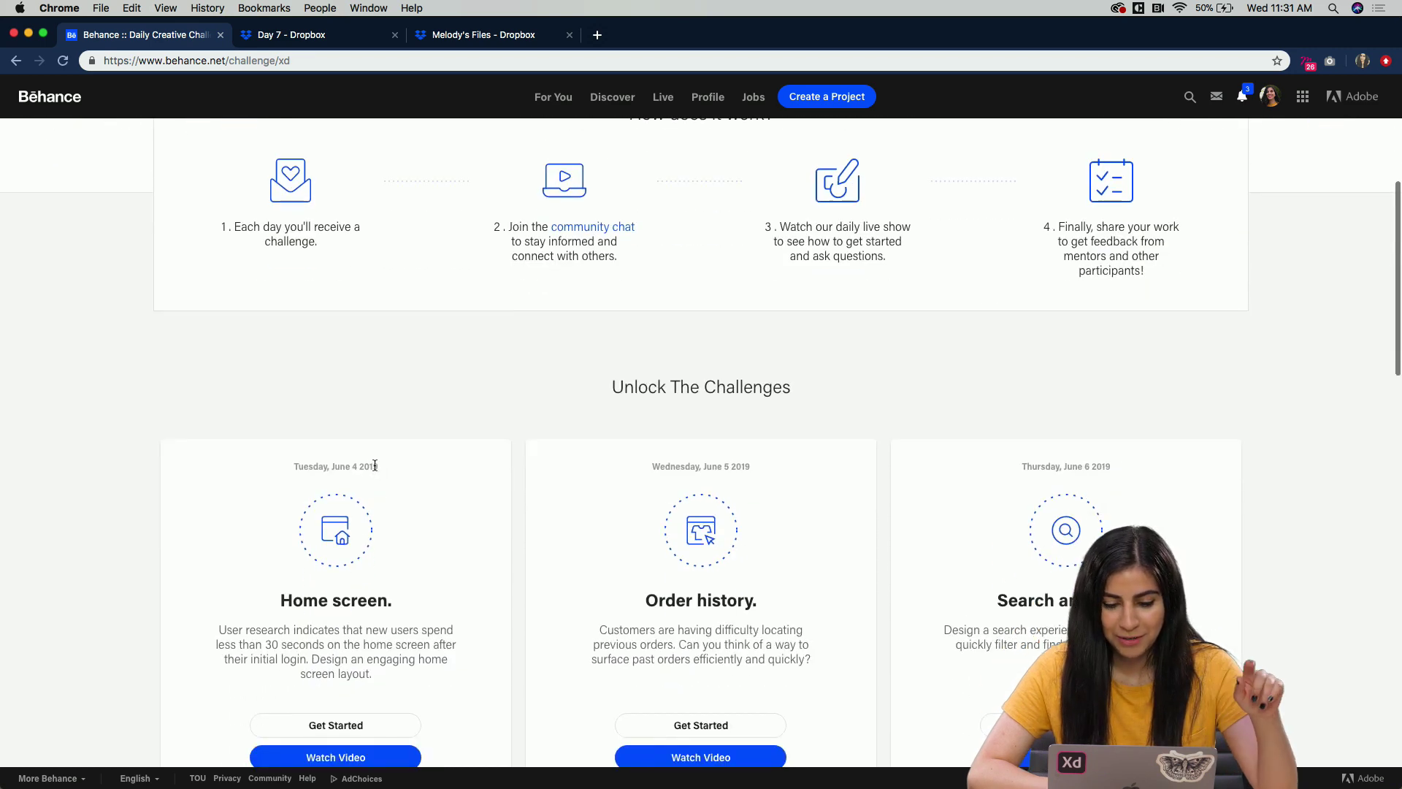
{"action": "scroll", "coordinate": [374, 465], "scroll_direction": "up", "scroll_amount": 8}
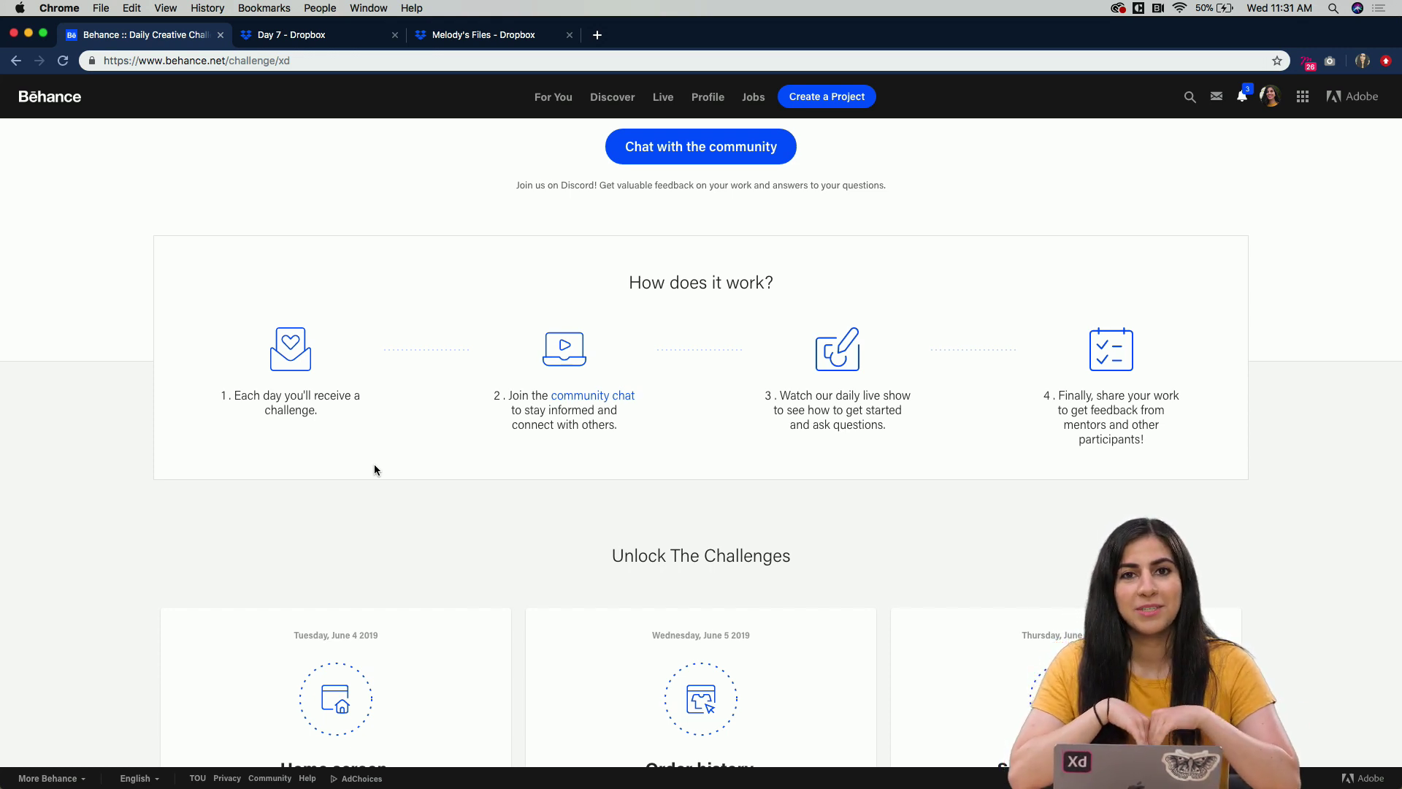
{"action": "scroll", "coordinate": [382, 501], "scroll_direction": "down", "scroll_amount": 3}
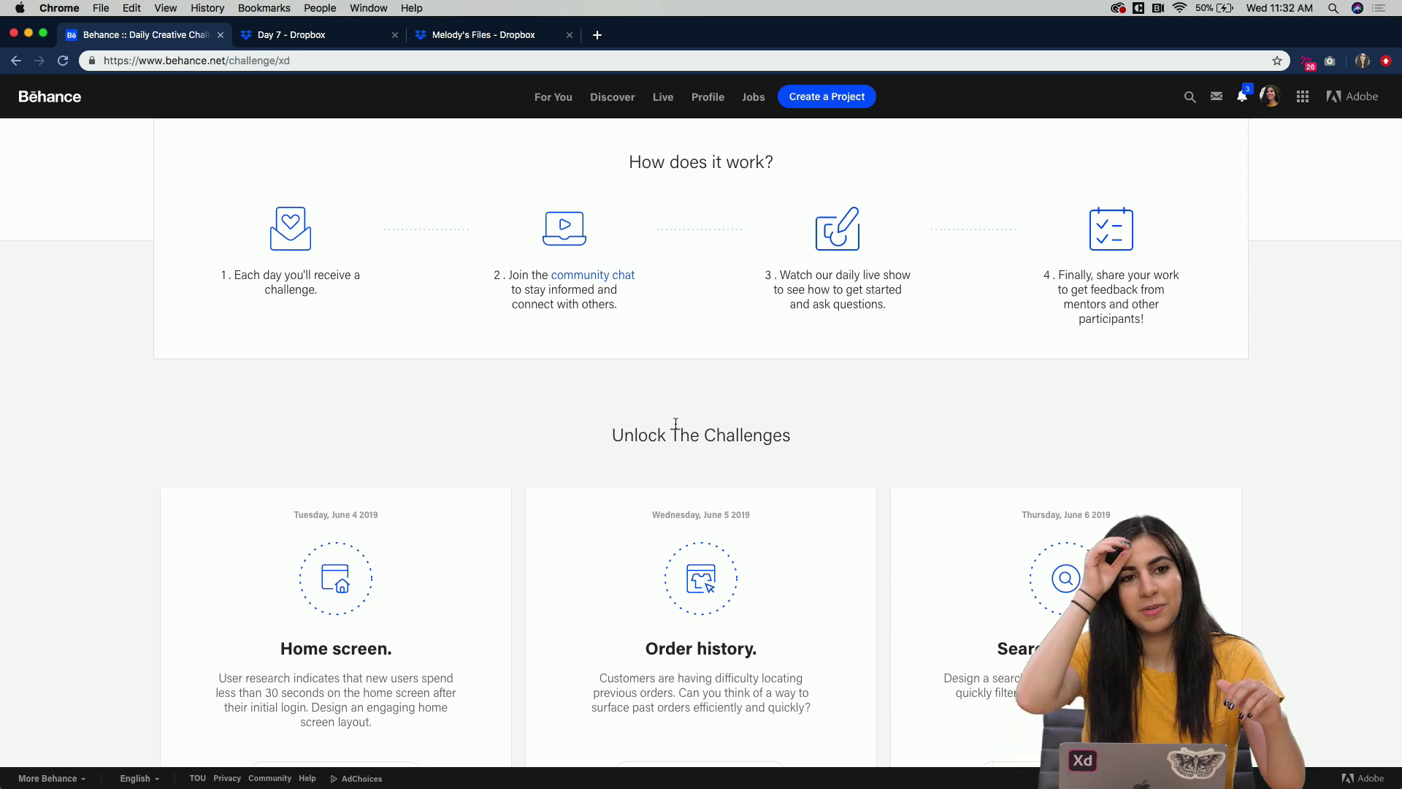
{"action": "scroll", "coordinate": [488, 485], "scroll_direction": "down", "scroll_amount": 3}
{"action": "scroll", "coordinate": [488, 485], "scroll_direction": "down", "scroll_amount": 5}
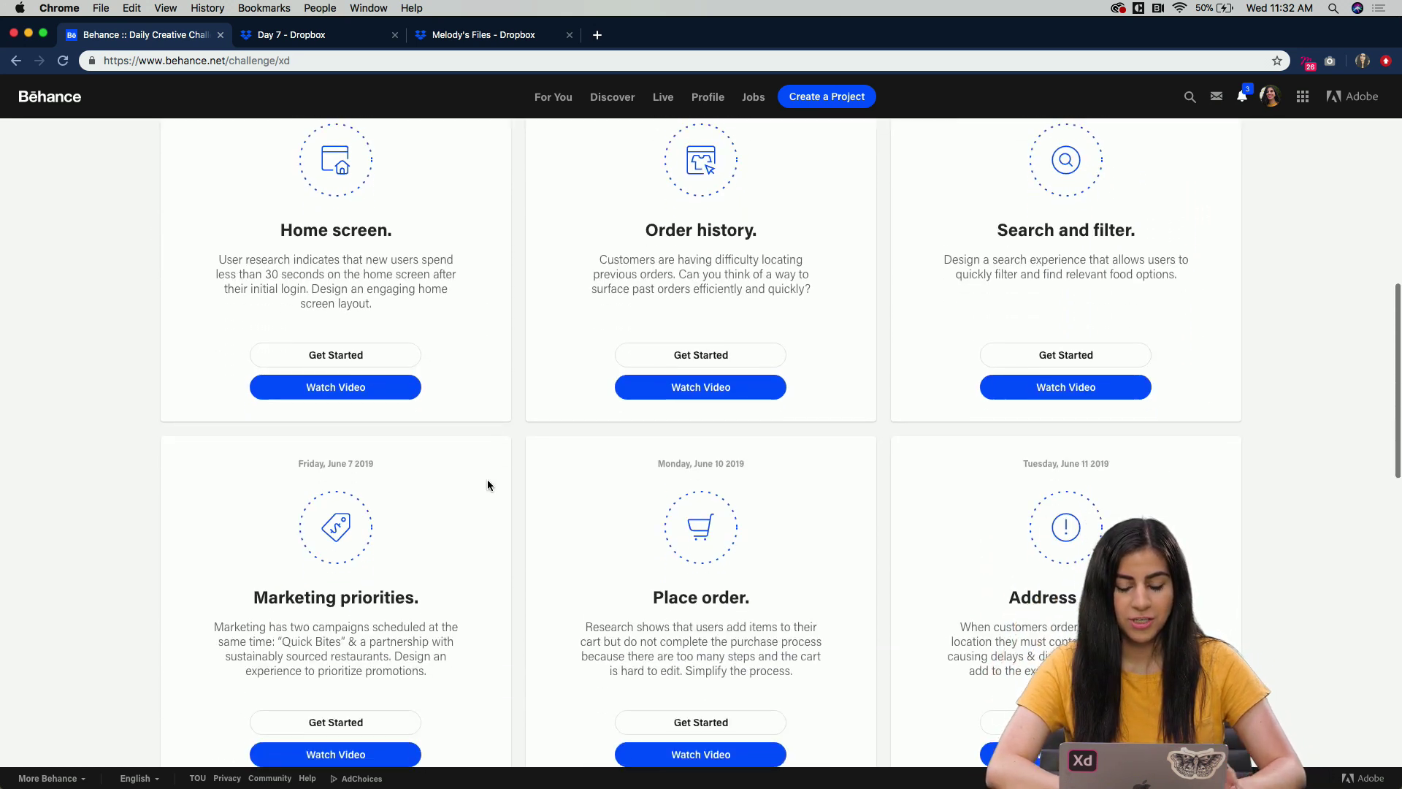
{"action": "scroll", "coordinate": [488, 485], "scroll_direction": "up", "scroll_amount": 1}
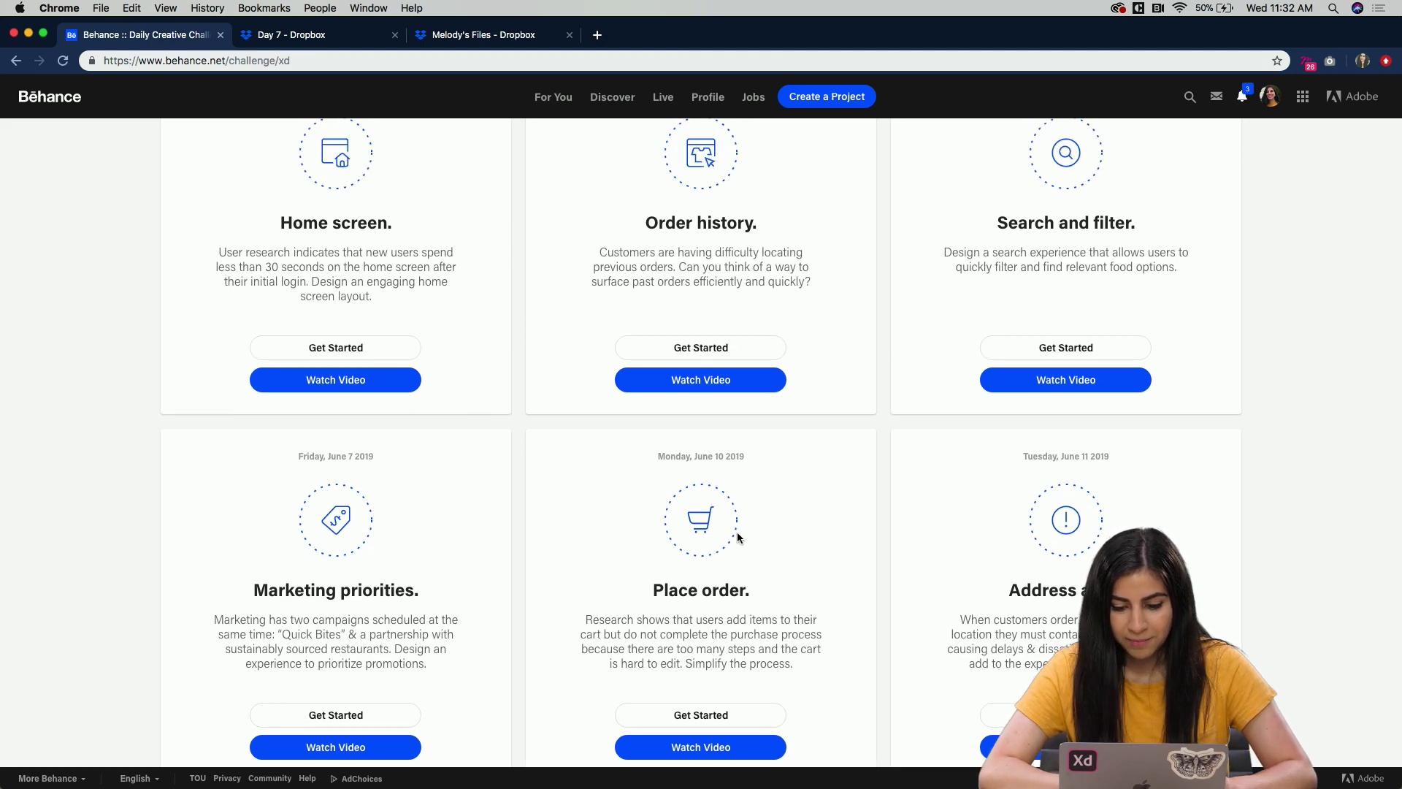
{"action": "scroll", "coordinate": [738, 537], "scroll_direction": "down", "scroll_amount": 2}
{"action": "scroll", "coordinate": [737, 531], "scroll_direction": "down", "scroll_amount": 6}
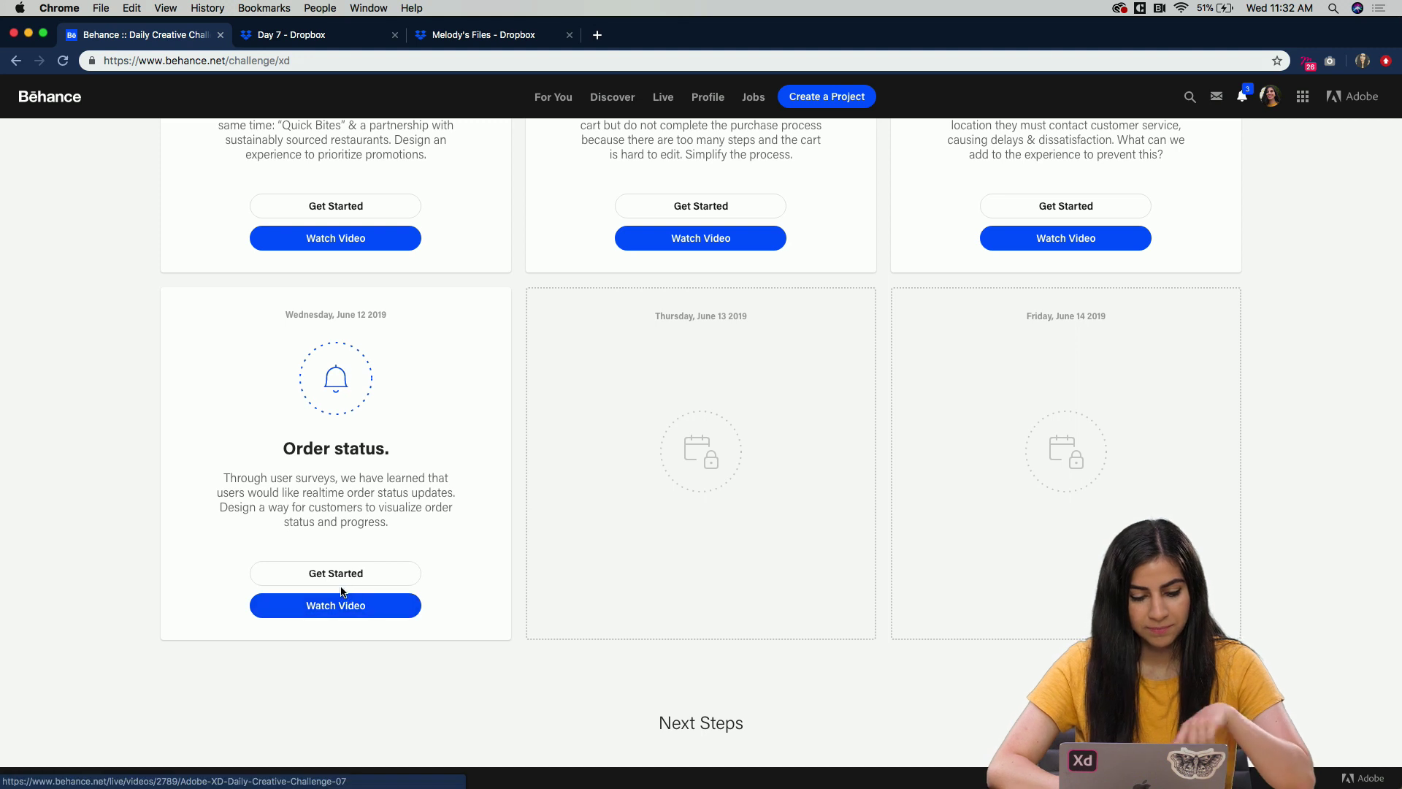
View the Day 7 starter file FoodDCC7.xd and the shared Dropbox folder of daily food delivery XD files.
{"action": "left_click", "coordinate": [347, 35]}
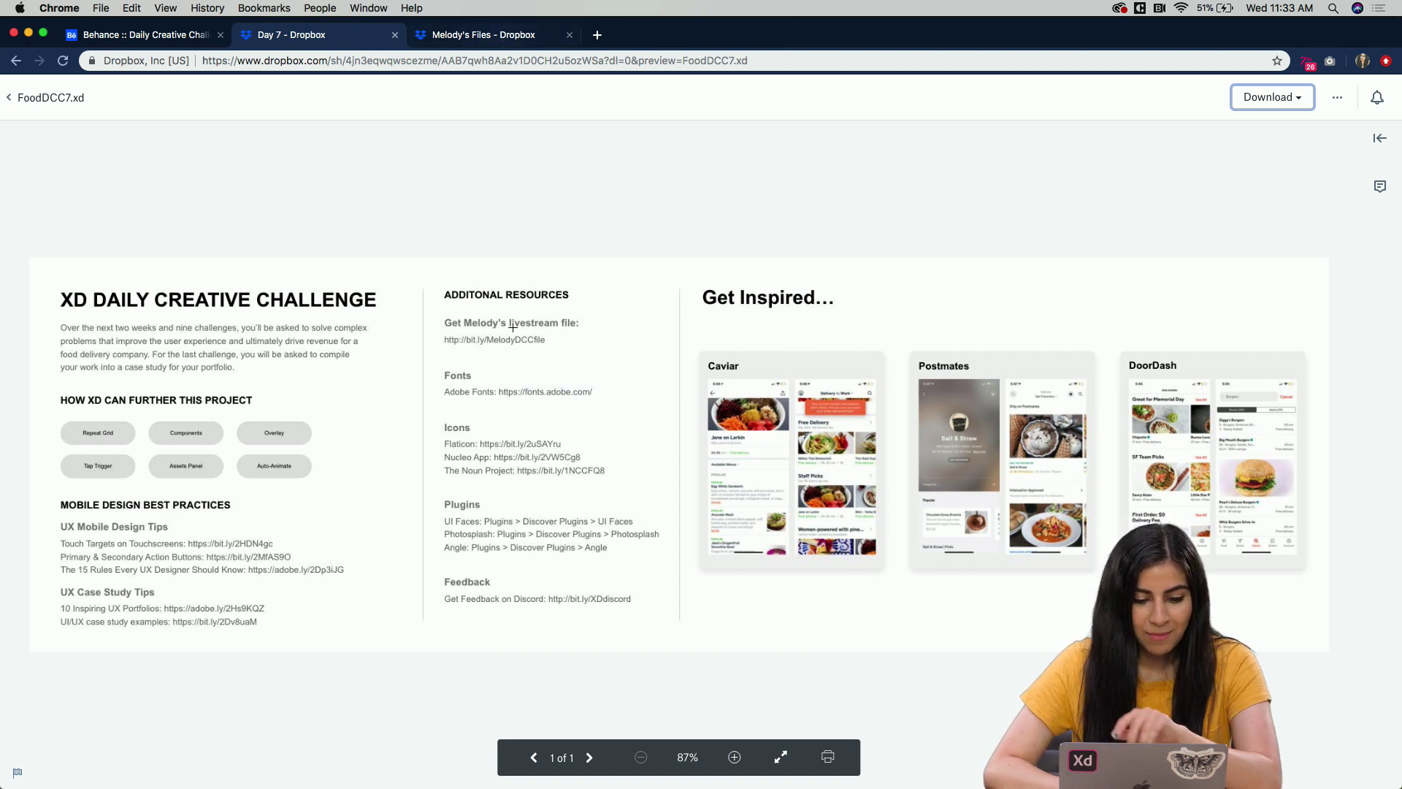
{"action": "left_click", "coordinate": [493, 38]}
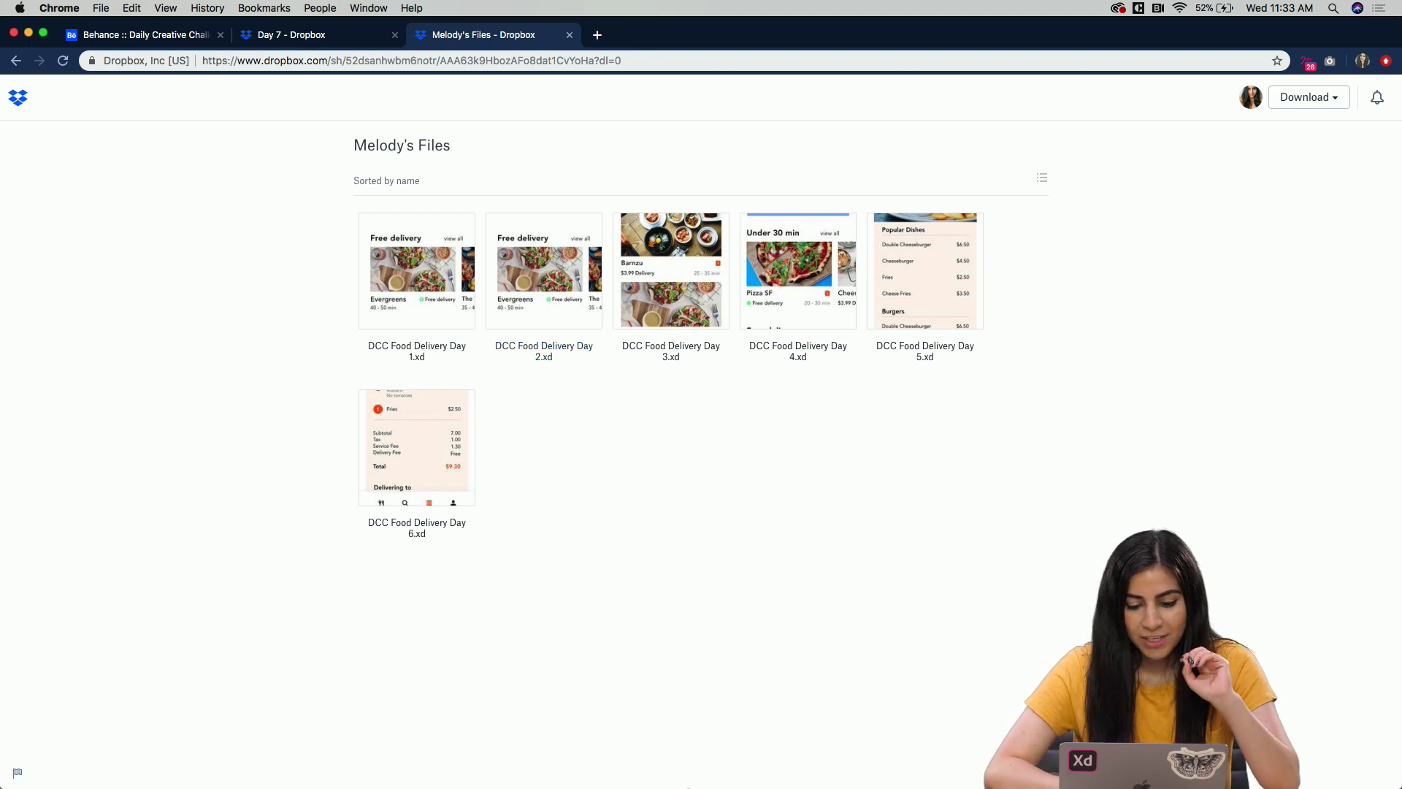
Switch to Discord and look through the member list and the posts in the Adobe XD design-feedback channel.
{"action": "left_click", "coordinate": [804, 772]}
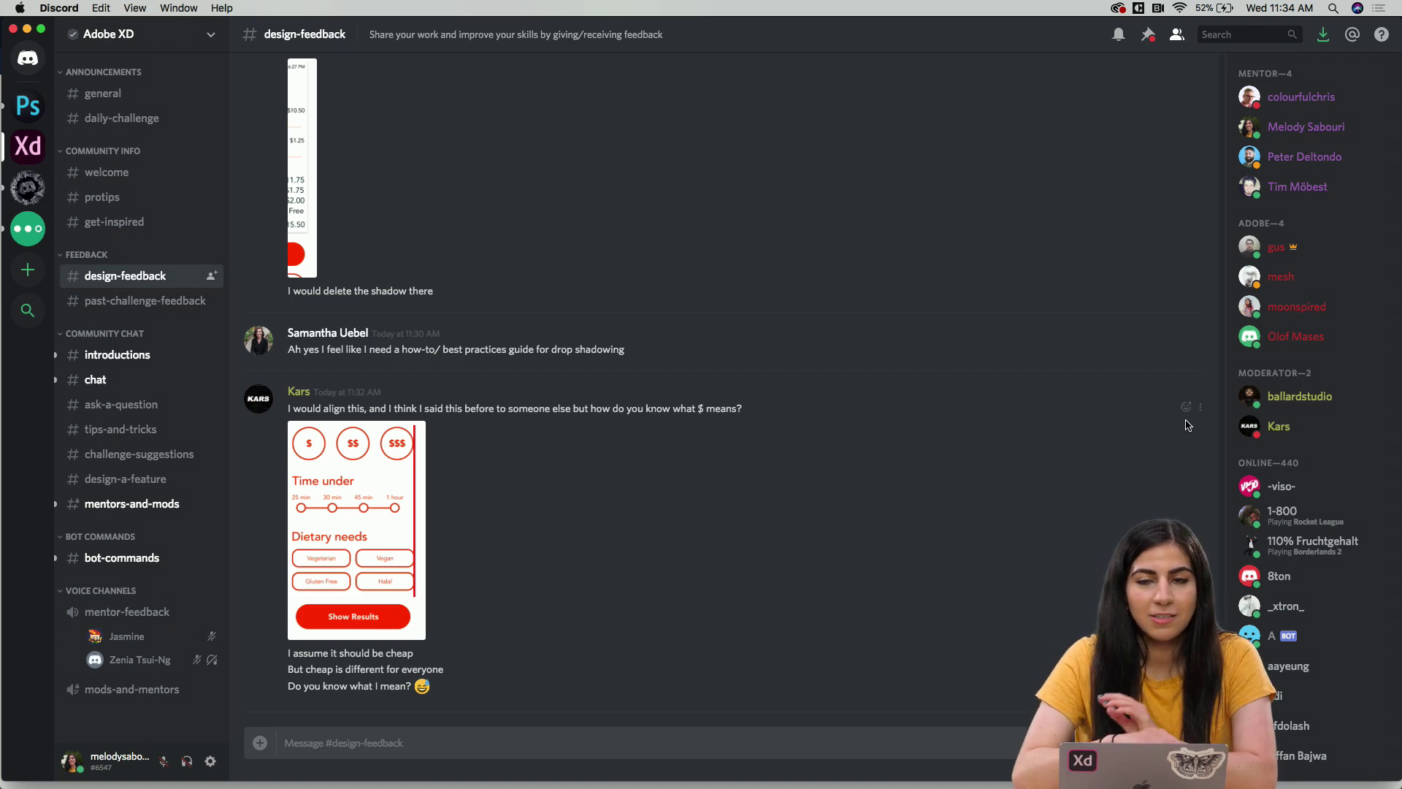
{"action": "scroll", "coordinate": [1300, 667], "scroll_direction": "down", "scroll_amount": 15}
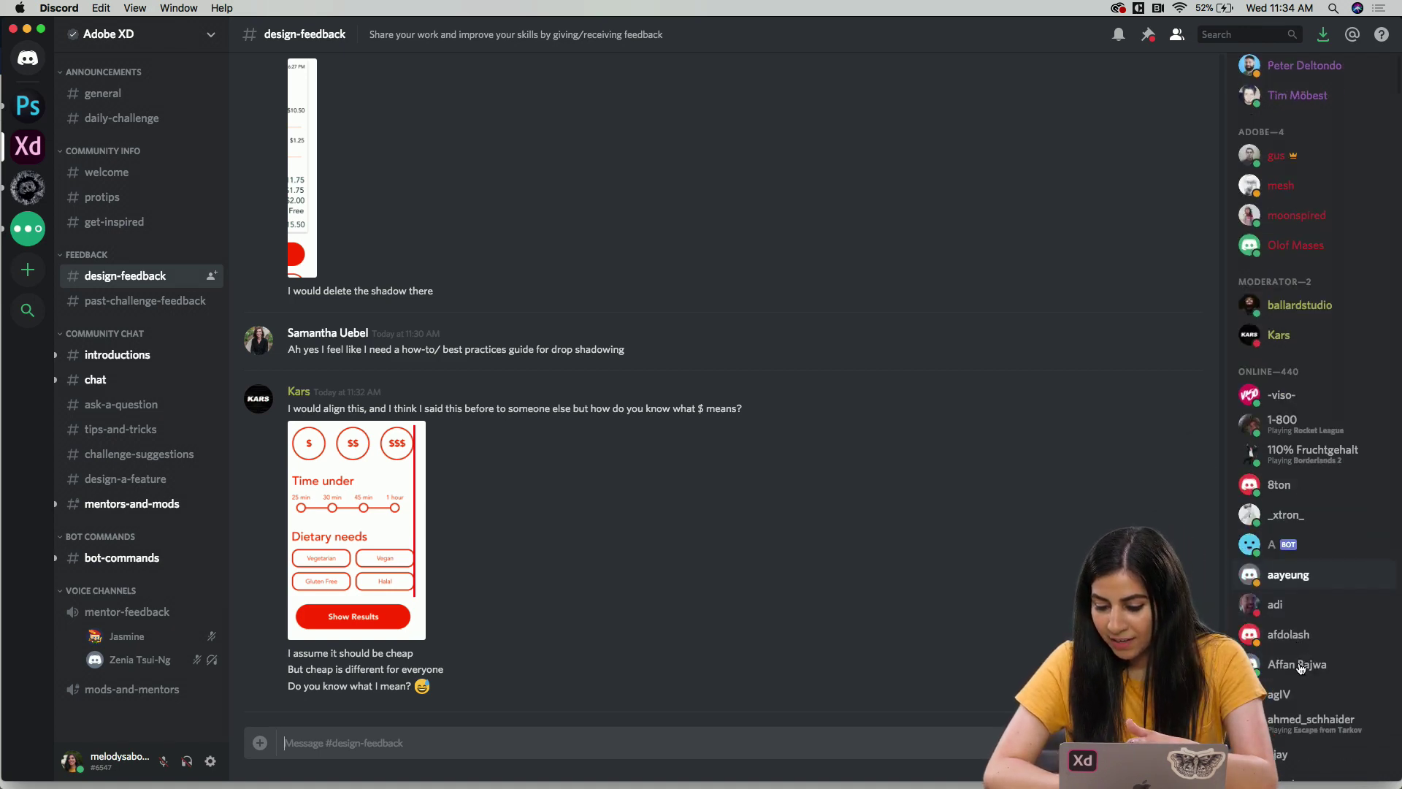
{"action": "scroll", "coordinate": [1301, 667], "scroll_direction": "up", "scroll_amount": 15}
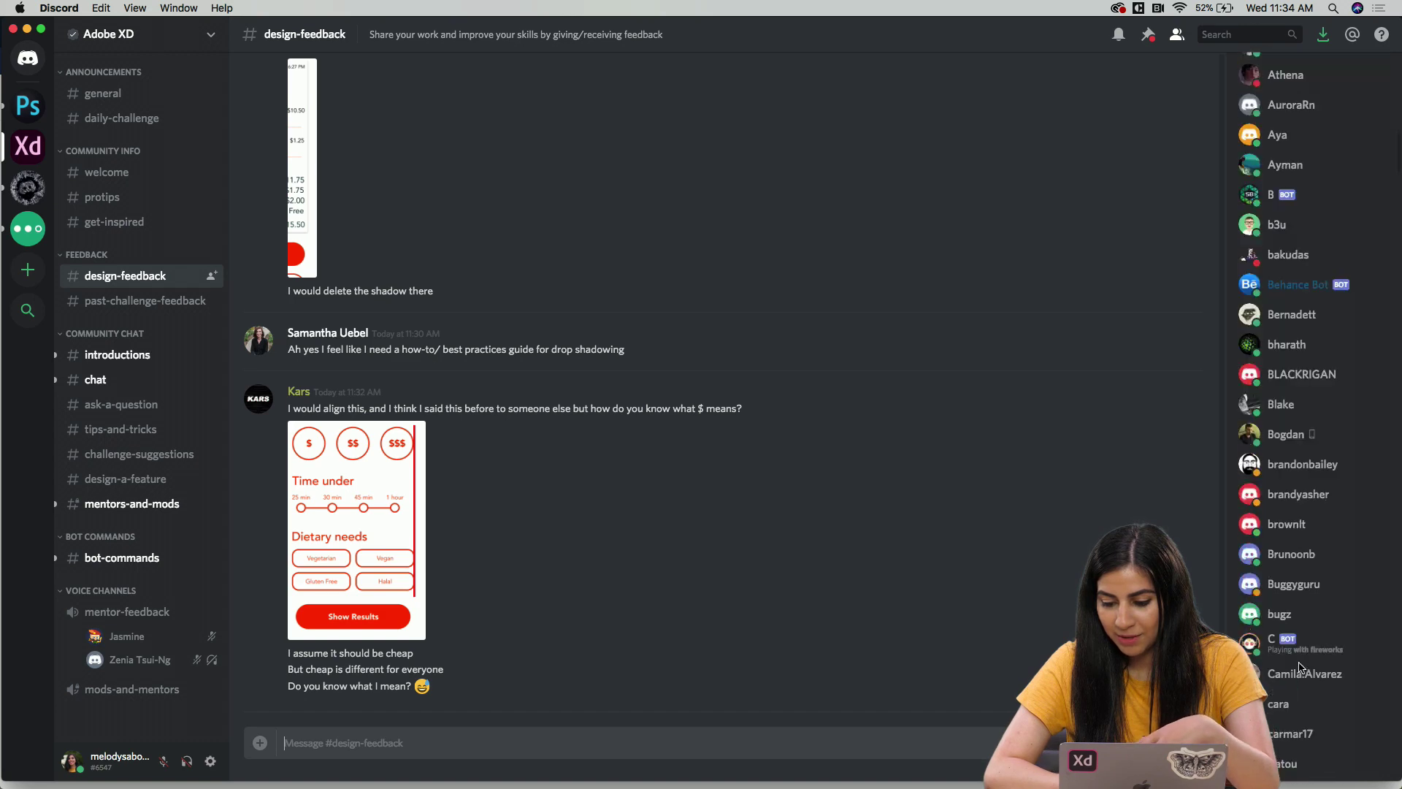
{"action": "scroll", "coordinate": [733, 587], "scroll_direction": "up", "scroll_amount": 15}
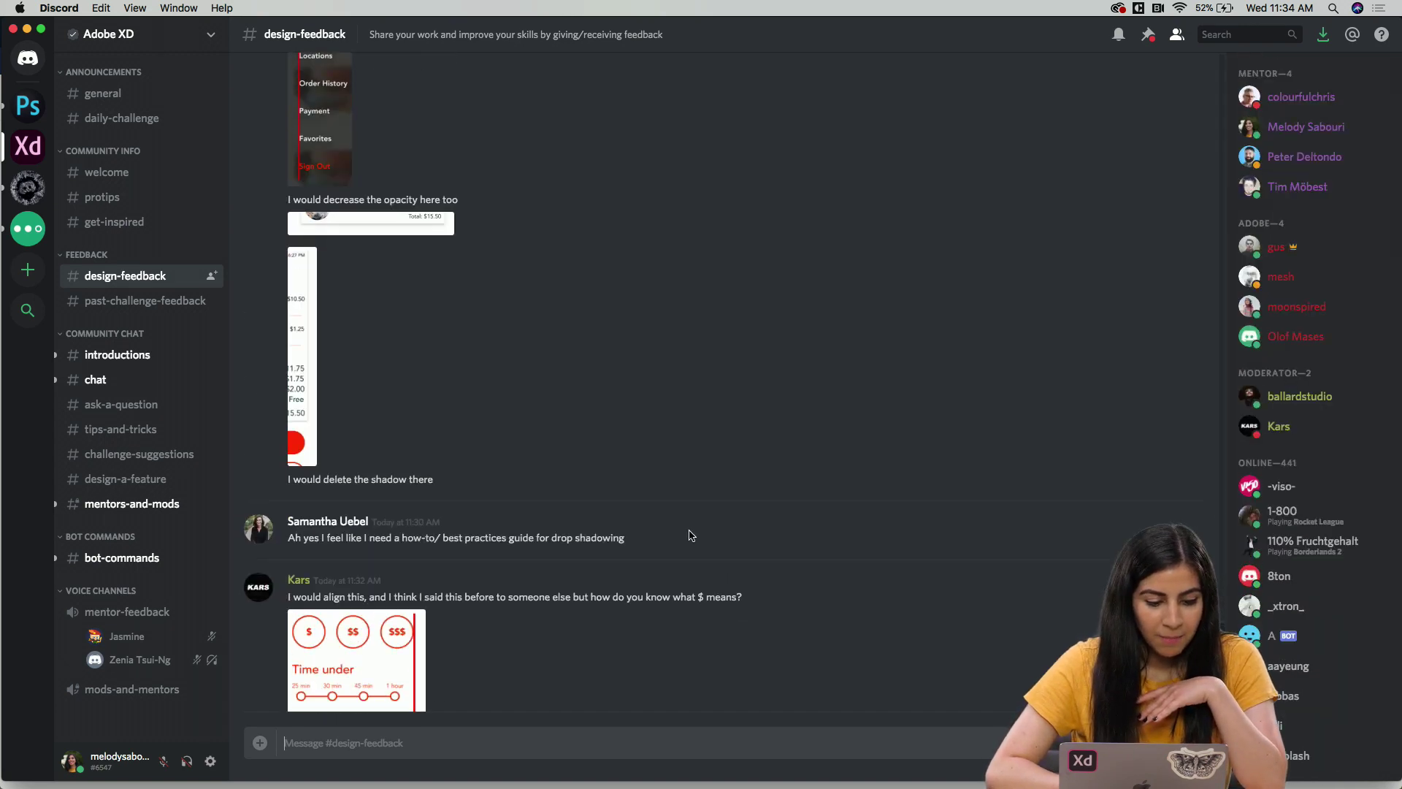
{"action": "scroll", "coordinate": [615, 420], "scroll_direction": "up", "scroll_amount": 15}
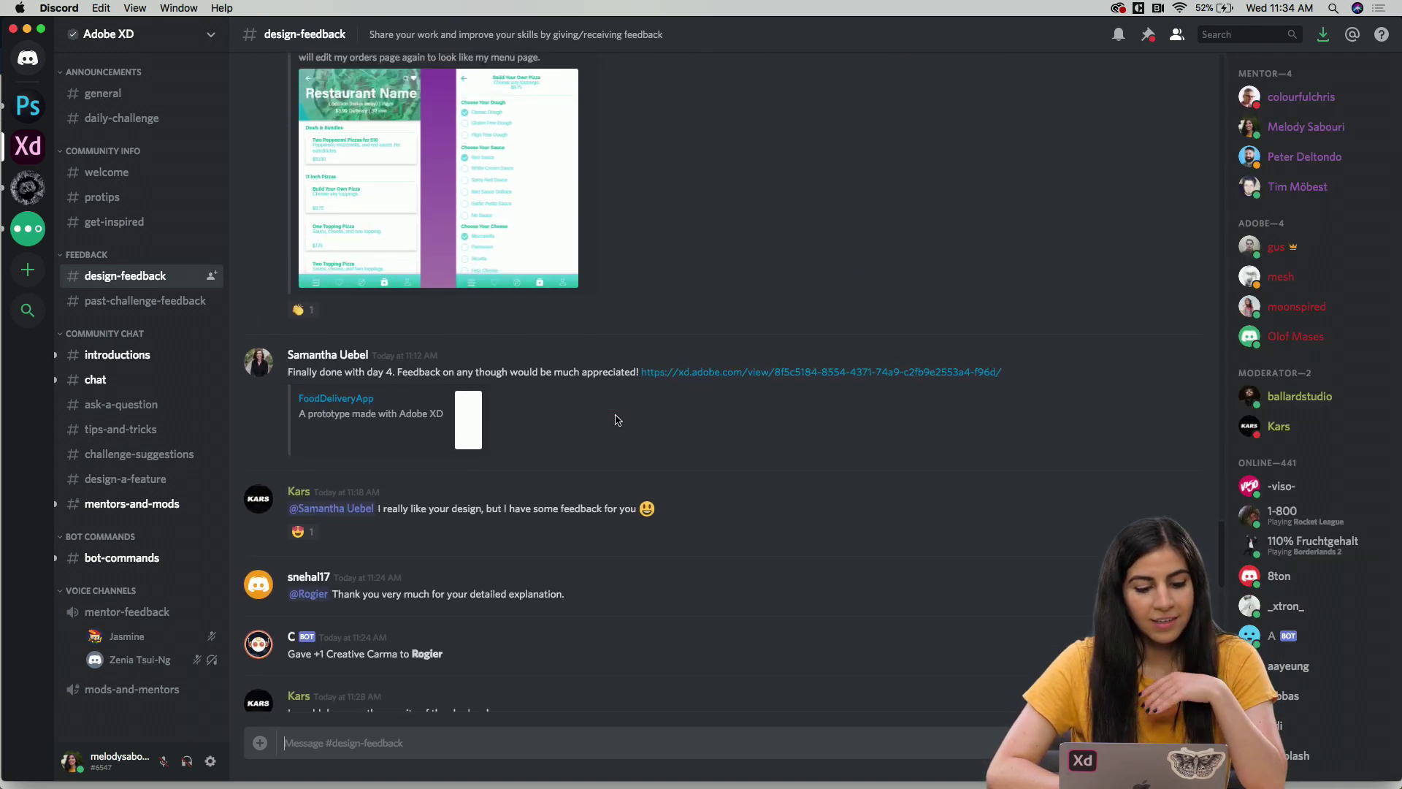
{"action": "scroll", "coordinate": [616, 419], "scroll_direction": "up", "scroll_amount": 15}
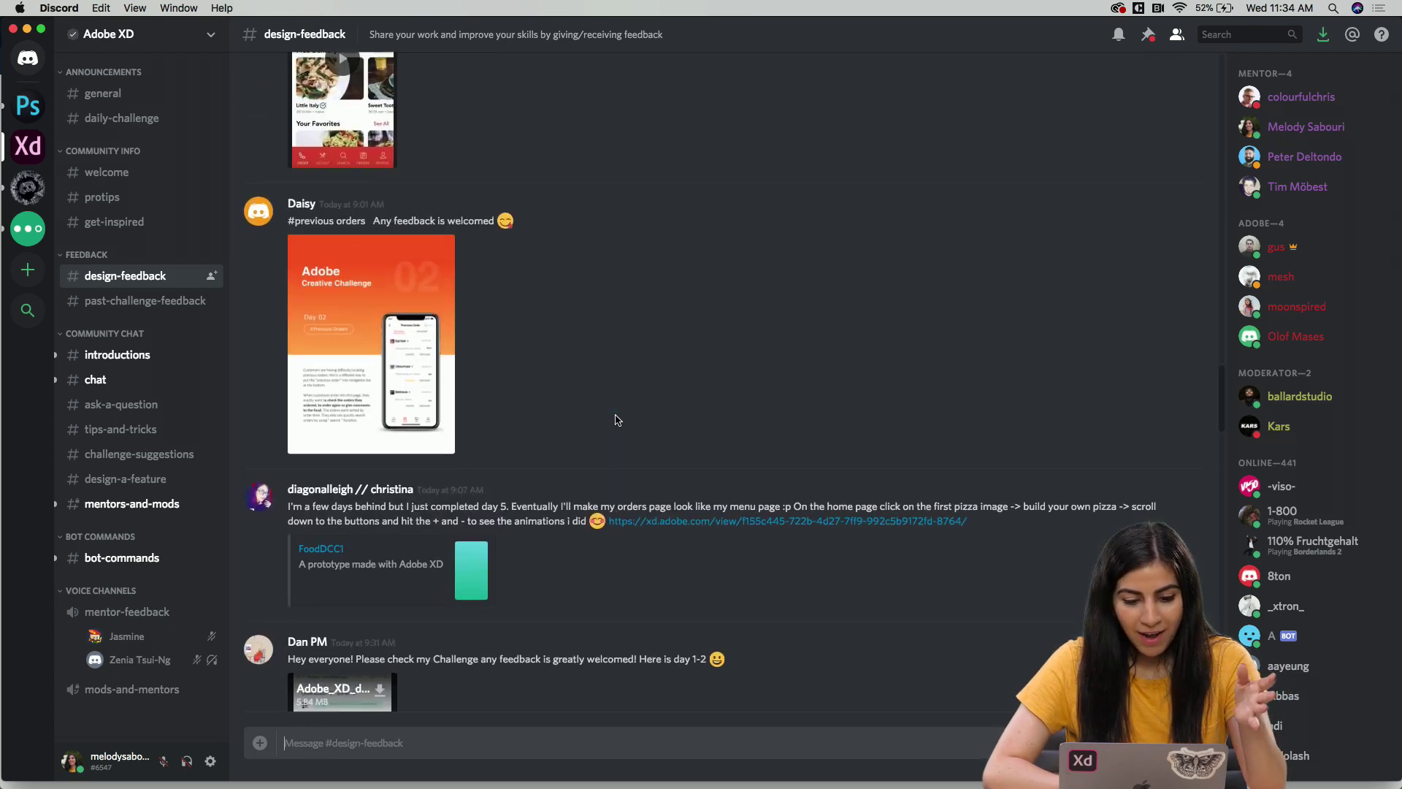
{"action": "scroll", "coordinate": [616, 419], "scroll_direction": "up", "scroll_amount": 15}
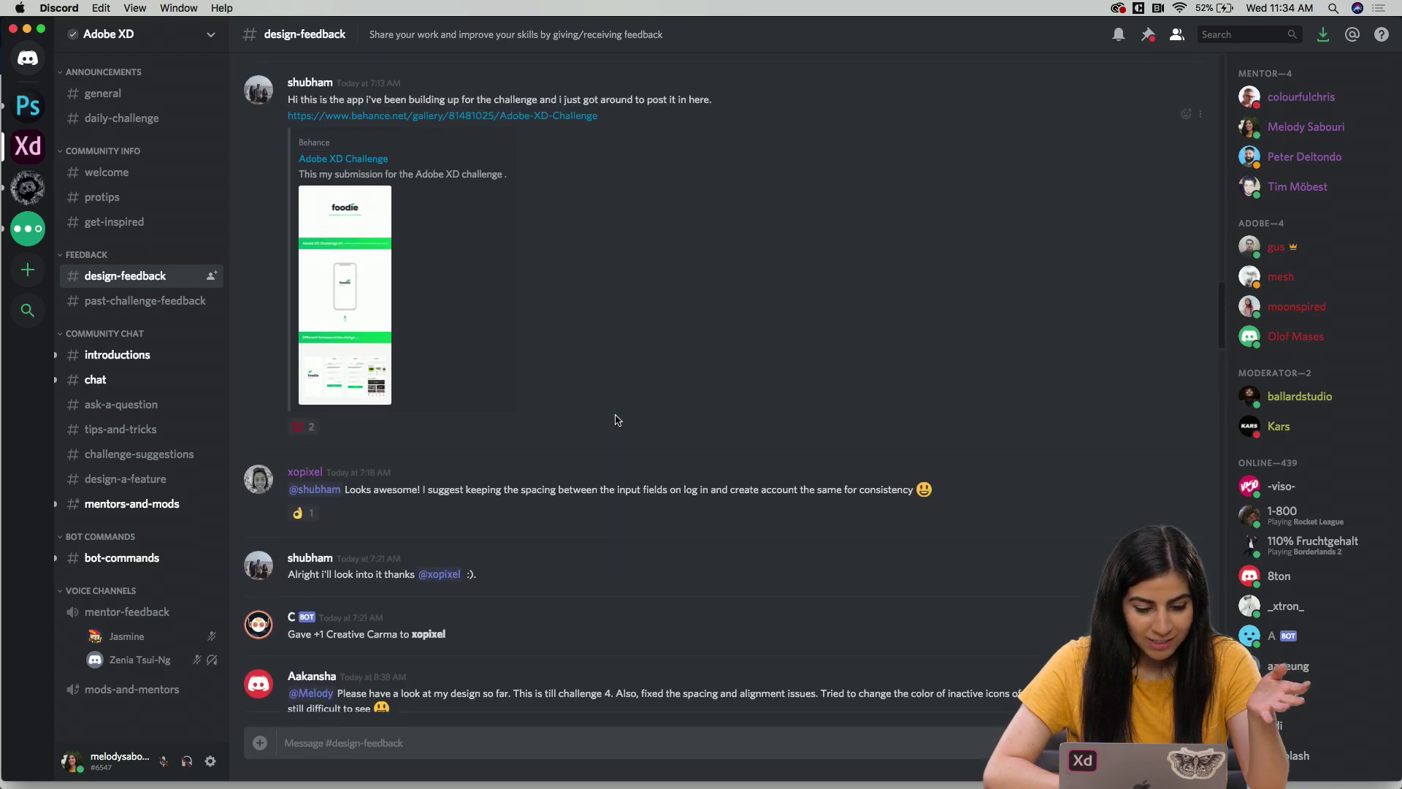
{"action": "scroll", "coordinate": [615, 420], "scroll_direction": "up", "scroll_amount": 5}
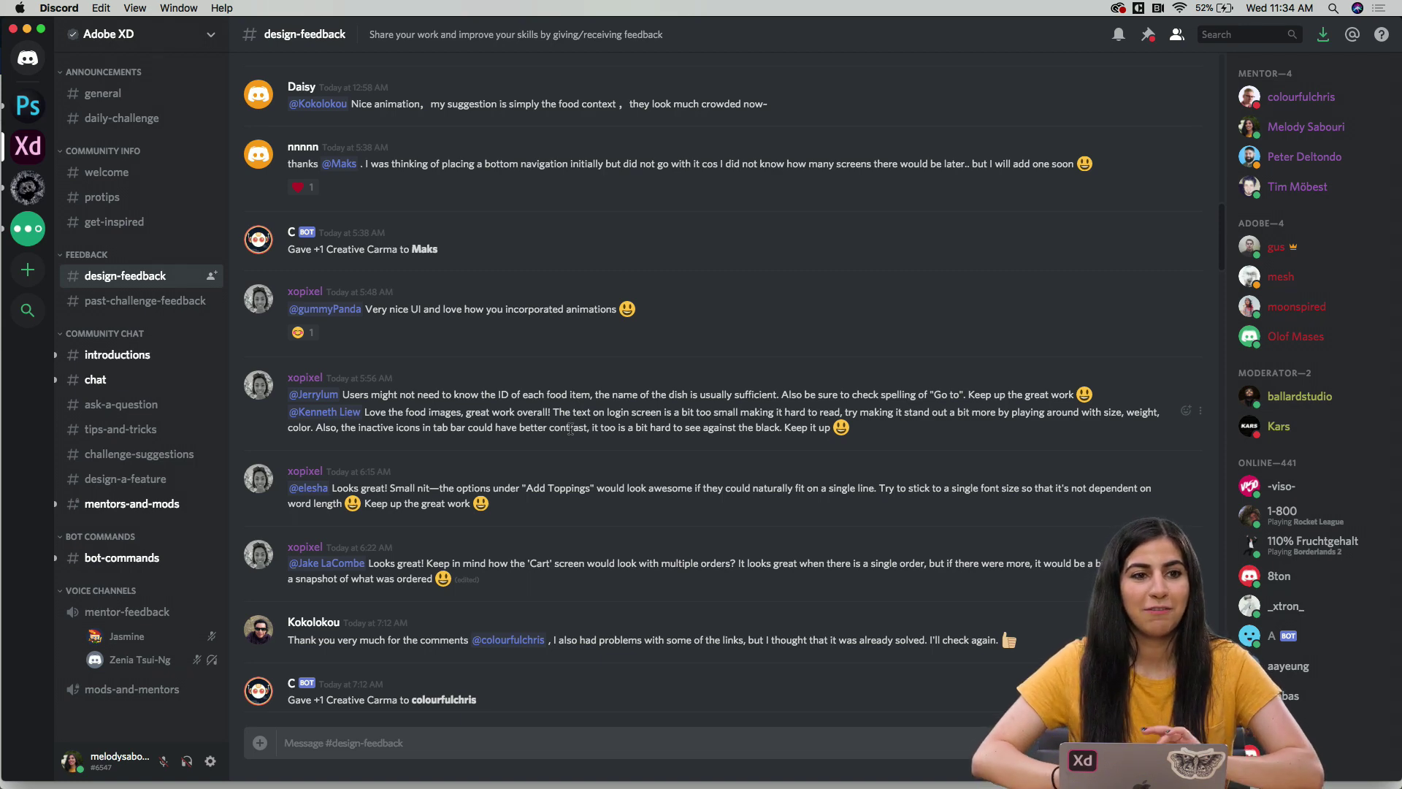
{"action": "scroll", "coordinate": [445, 408], "scroll_direction": "down", "scroll_amount": 20}
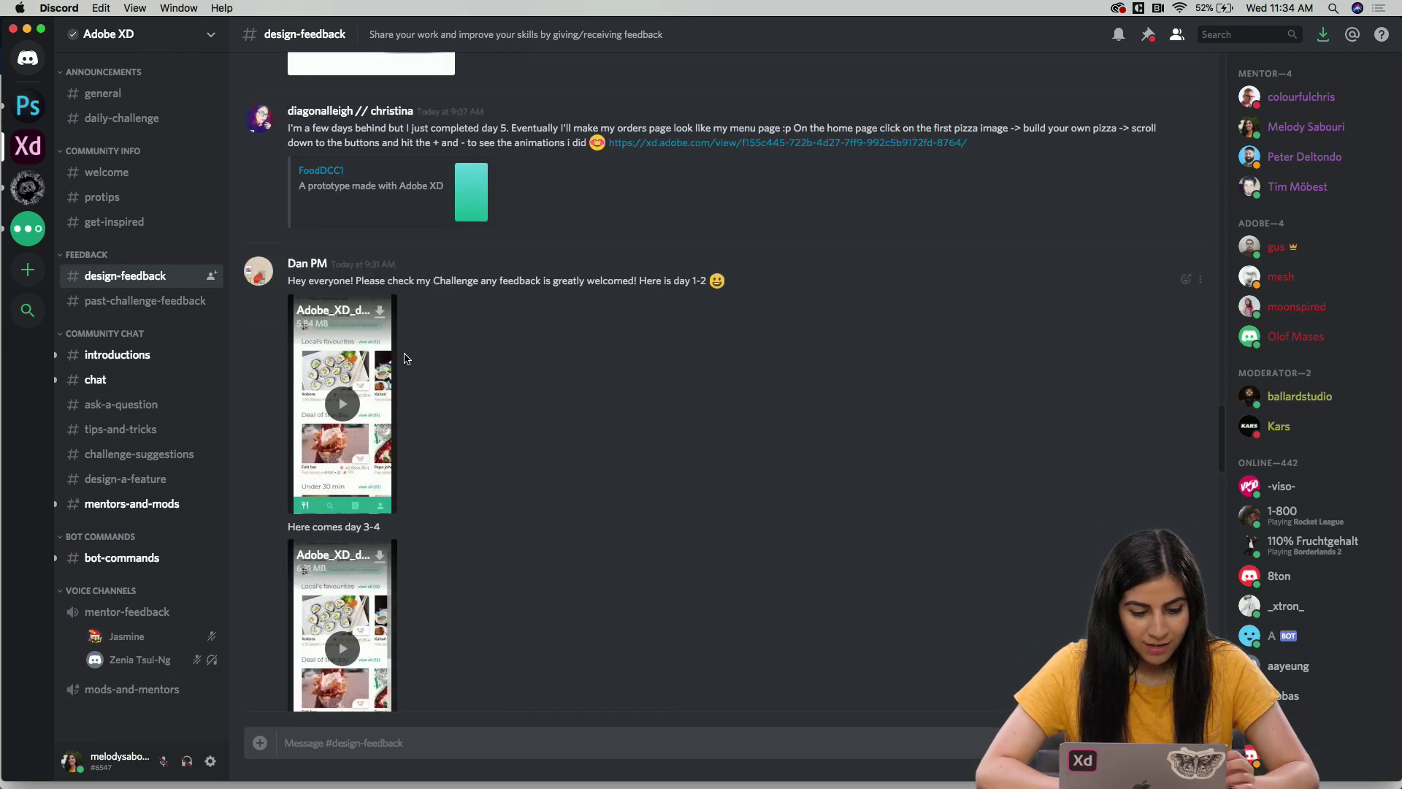
Switch to Adobe XD, then reposition and widen the DCC Day 7 document window.
{"action": "left_click", "coordinate": [860, 772]}
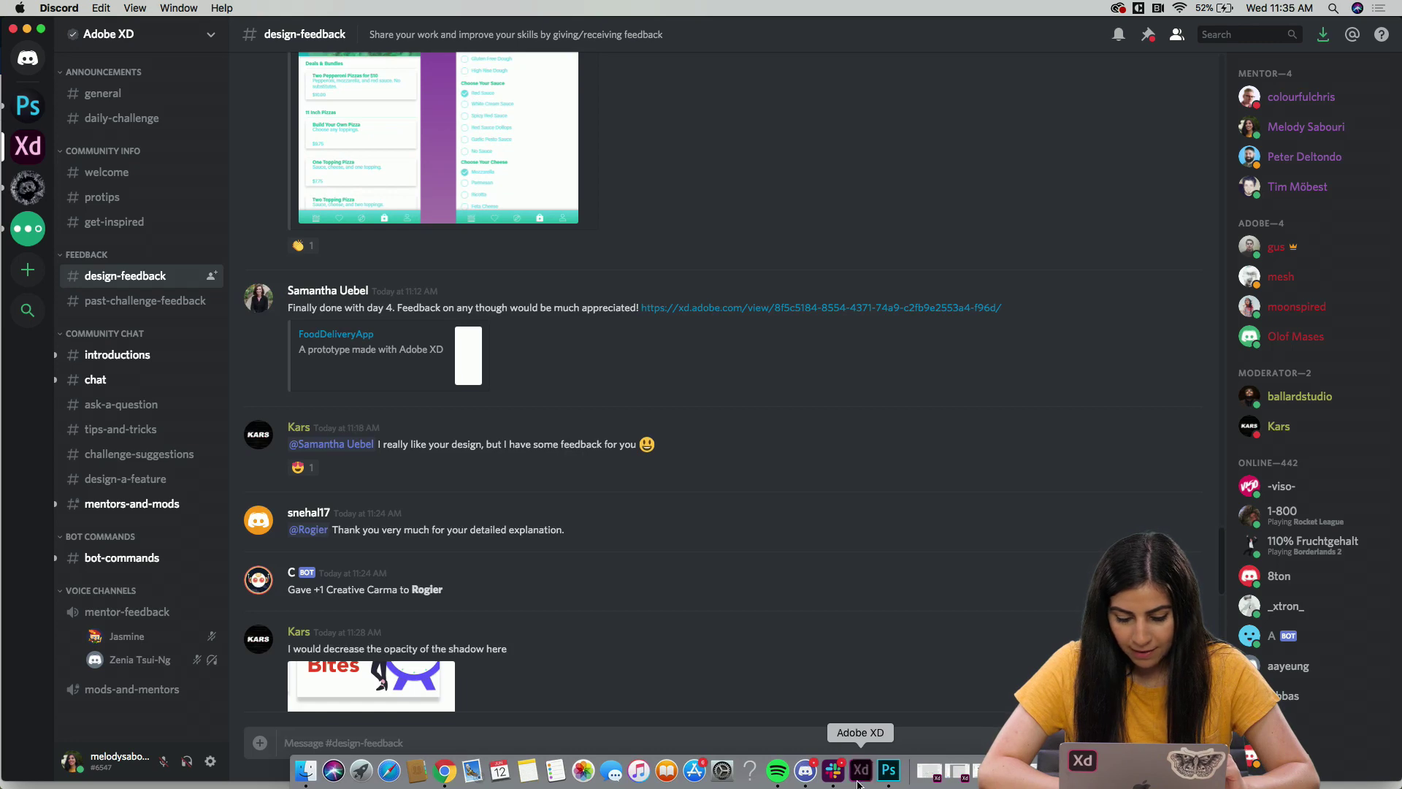
{"action": "left_click_drag", "start_coordinate": [519, 41], "coordinate": [462, 40]}
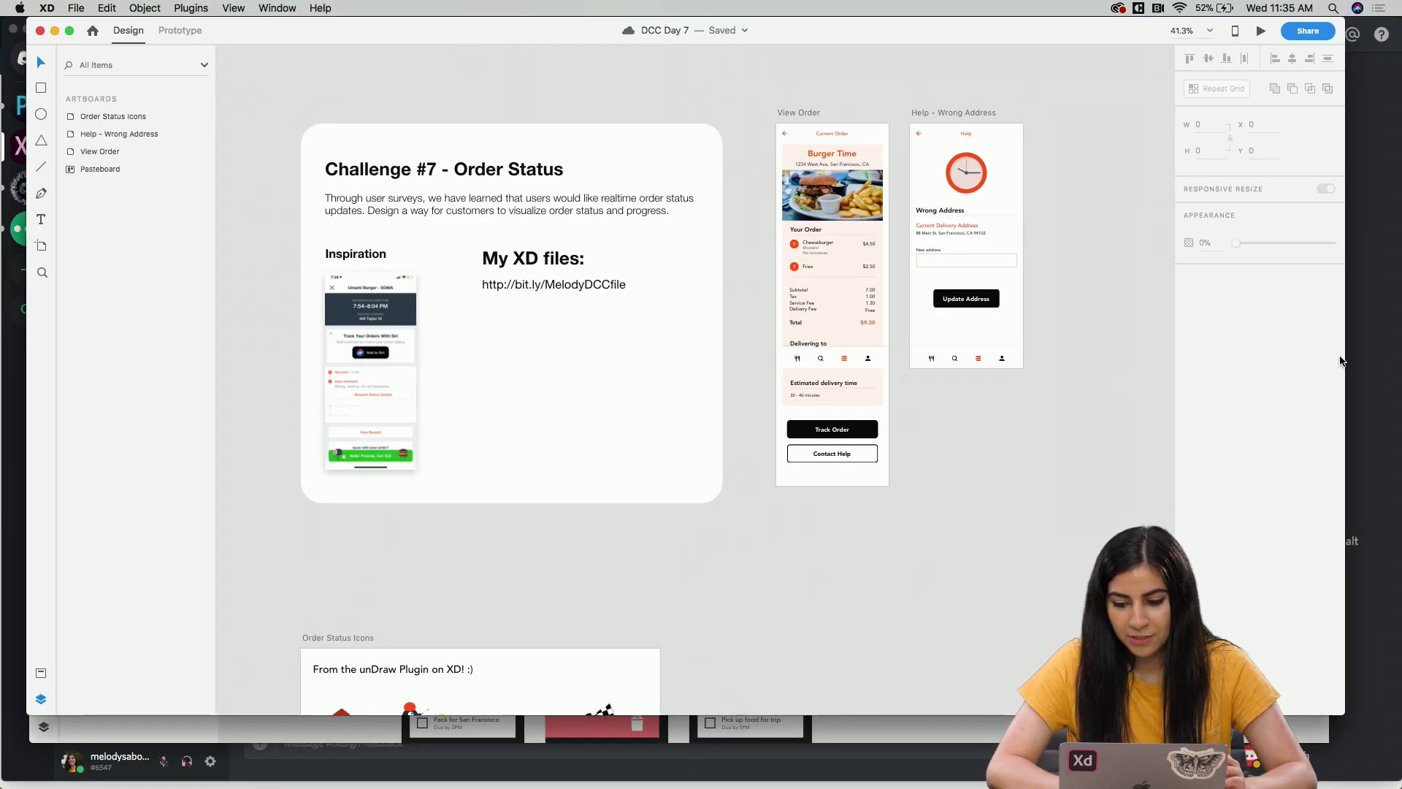
{"action": "left_click_drag", "start_coordinate": [1344, 359], "coordinate": [1389, 355]}
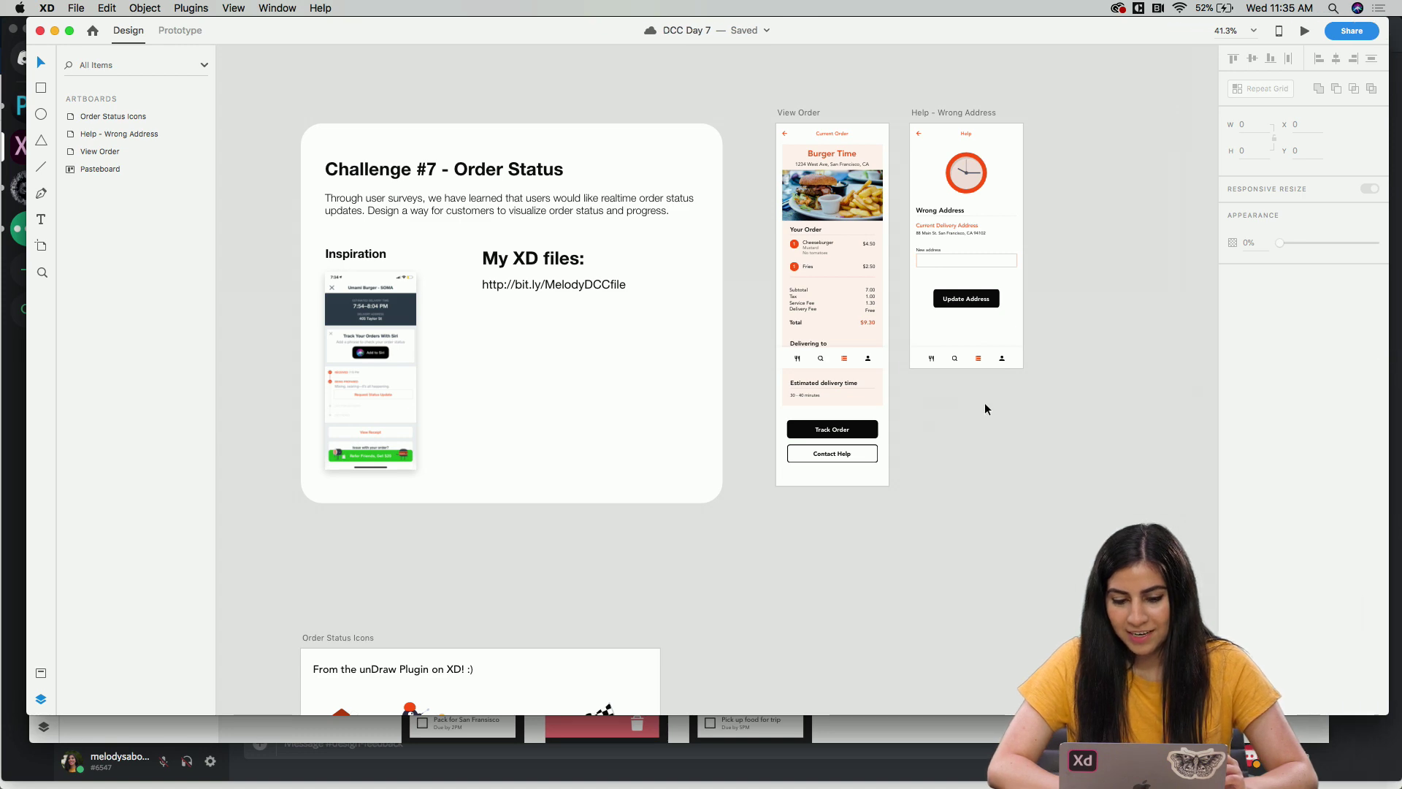
Examine the Challenge #7 brief and the Umami Burger inspiration screenshot, including its delivery details and order progress tracker.
{"action": "scroll", "coordinate": [522, 289], "scroll_direction": "up", "scroll_amount": 5}
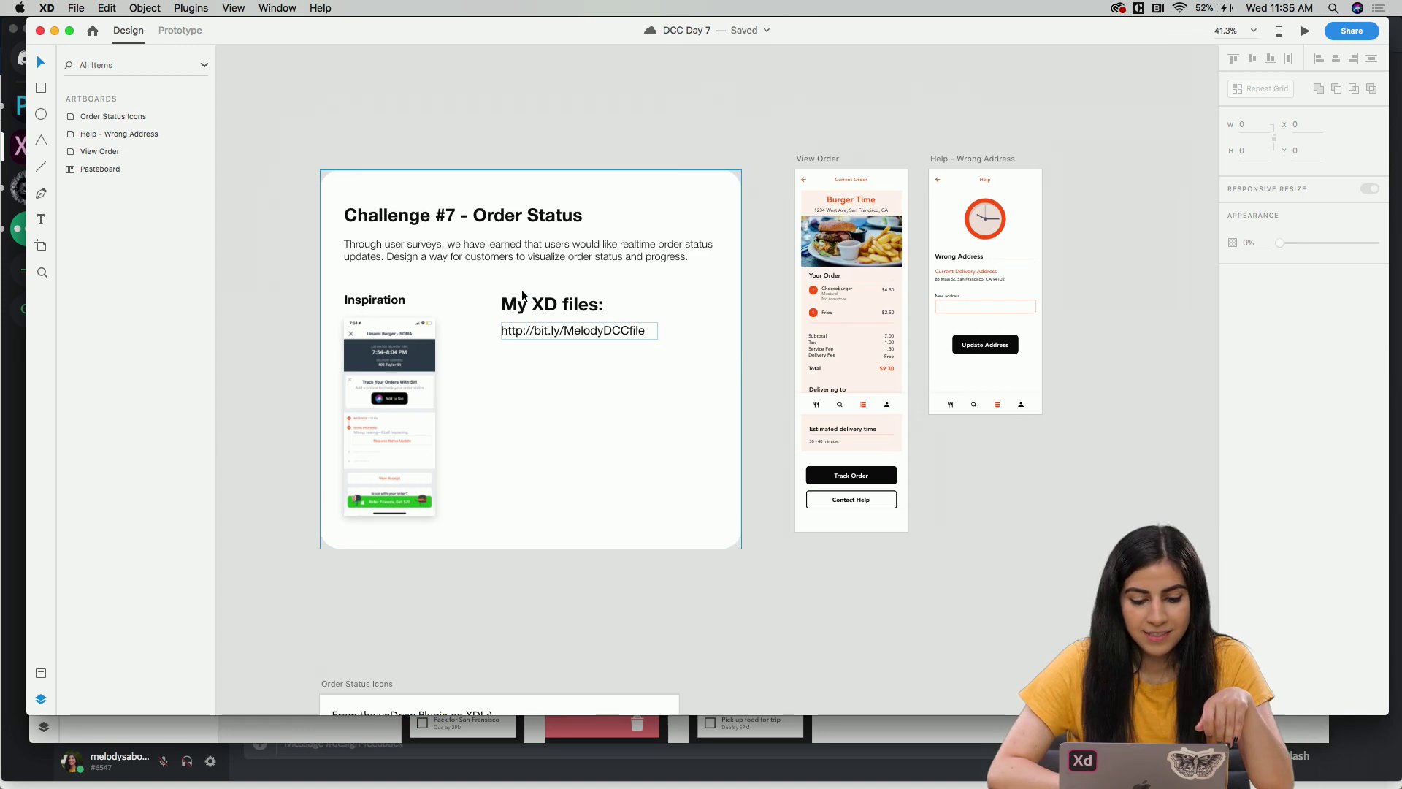
{"action": "scroll", "coordinate": [521, 290], "scroll_direction": "down", "scroll_amount": 3}
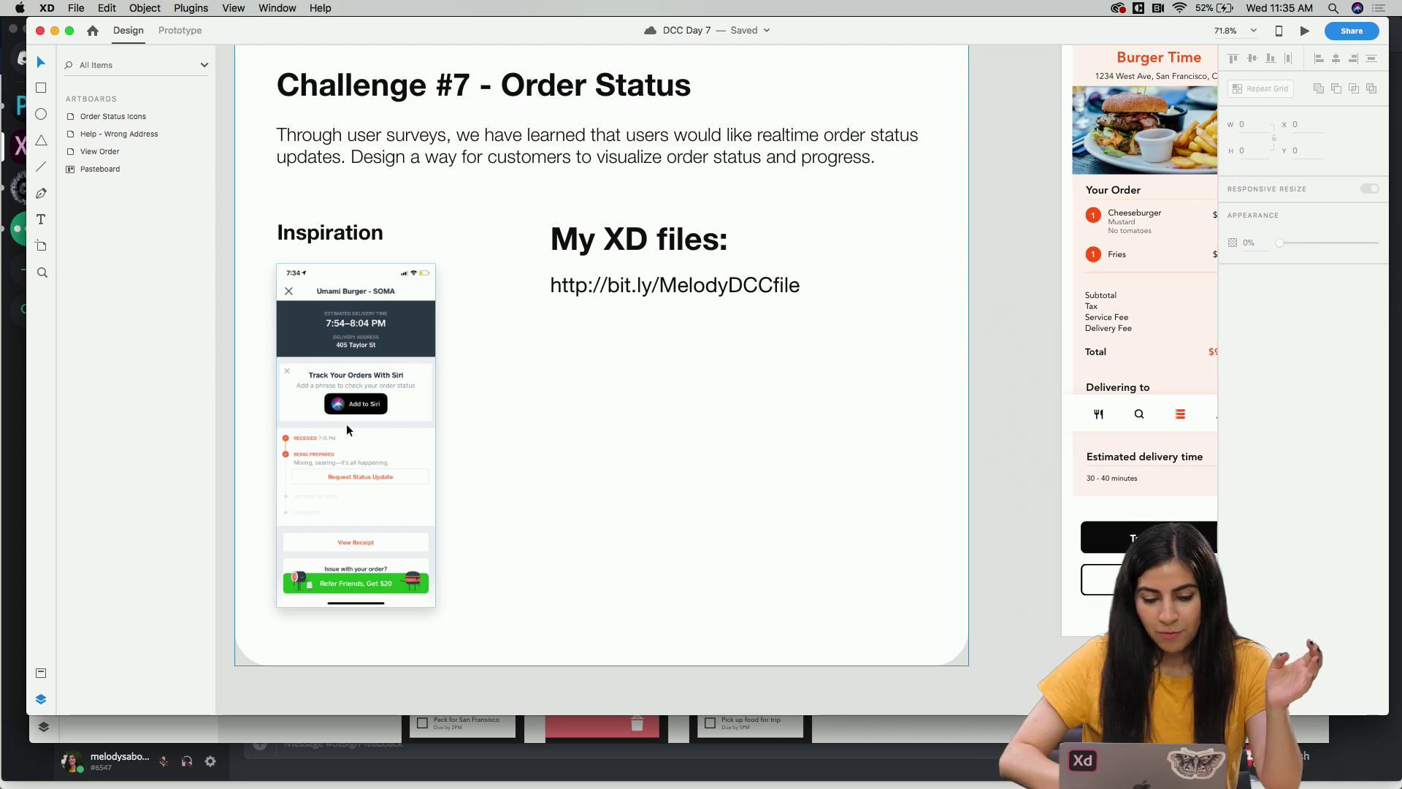
{"action": "scroll", "coordinate": [358, 422], "scroll_direction": "up", "scroll_amount": 5}
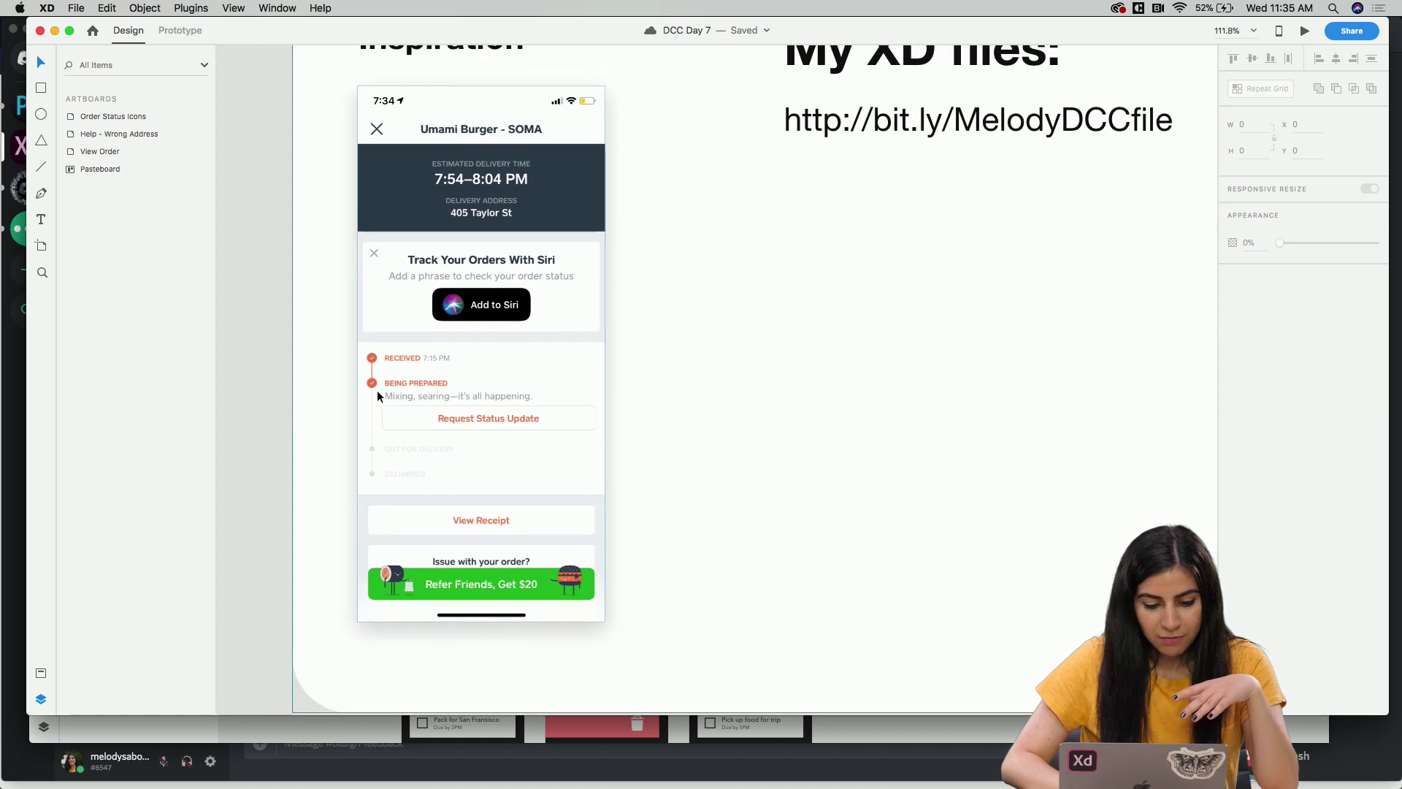
{"action": "scroll", "coordinate": [371, 358], "scroll_direction": "up", "scroll_amount": 5}
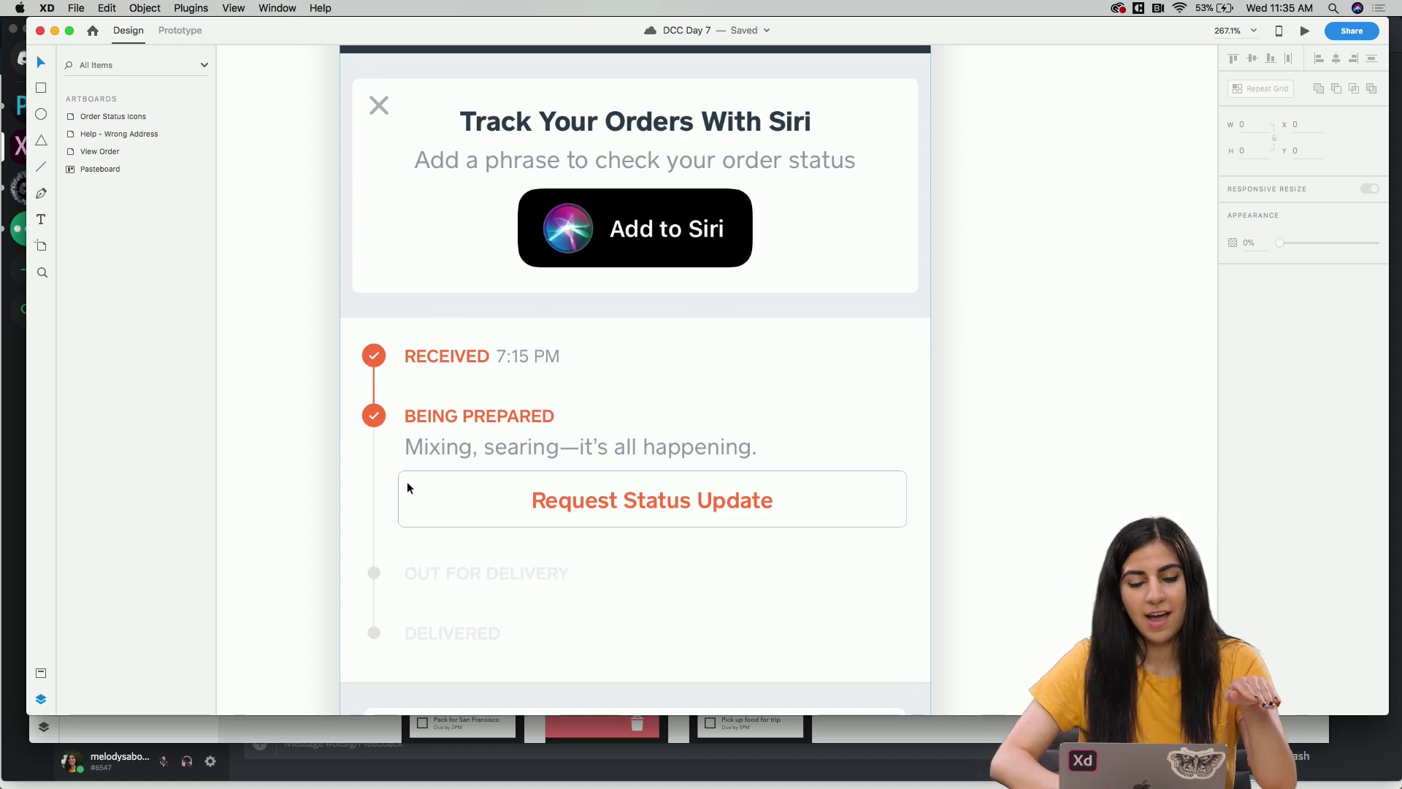
{"action": "scroll", "coordinate": [406, 481], "scroll_direction": "down", "scroll_amount": 8}
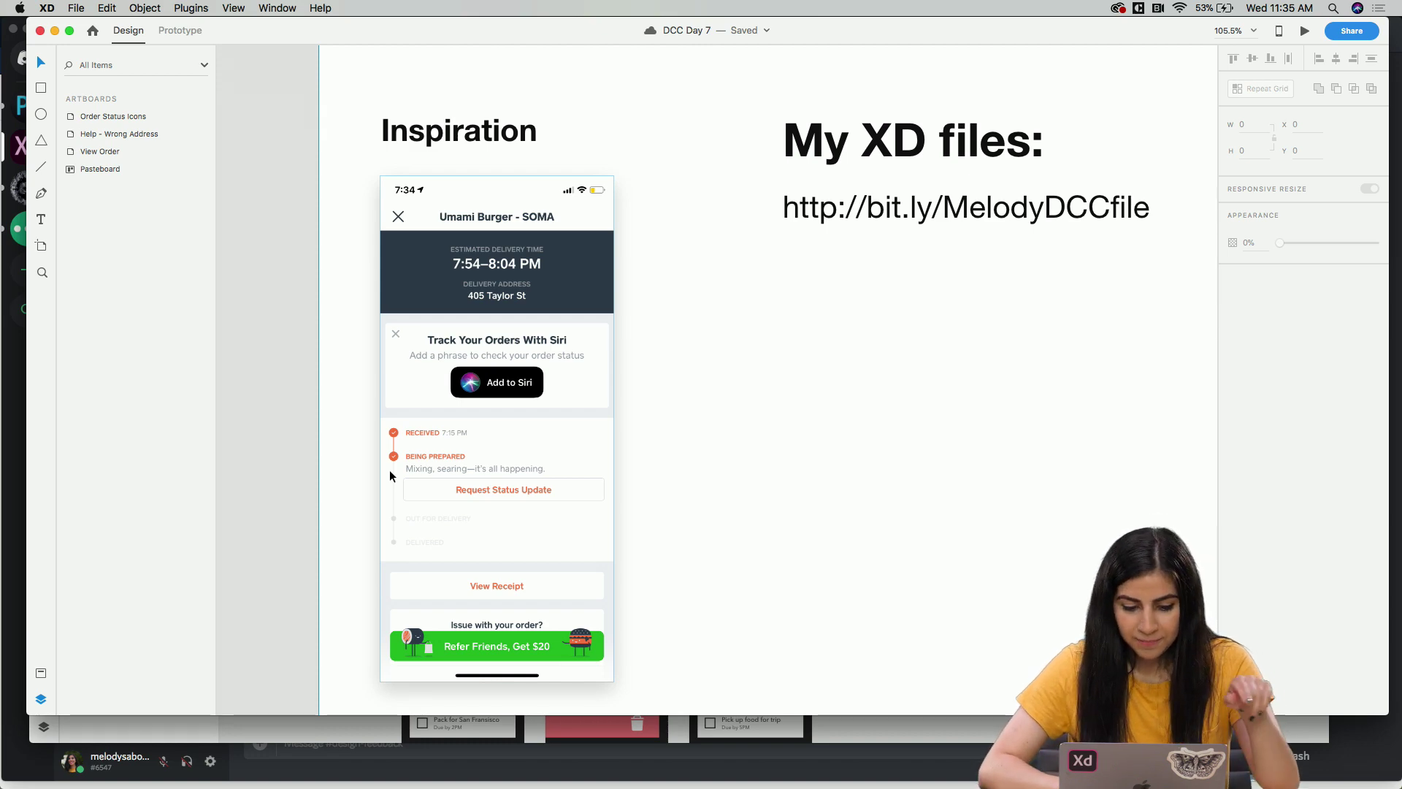
{"action": "scroll", "coordinate": [389, 470], "scroll_direction": "down", "scroll_amount": 3}
{"action": "scroll", "coordinate": [391, 437], "scroll_direction": "up", "scroll_amount": 8}
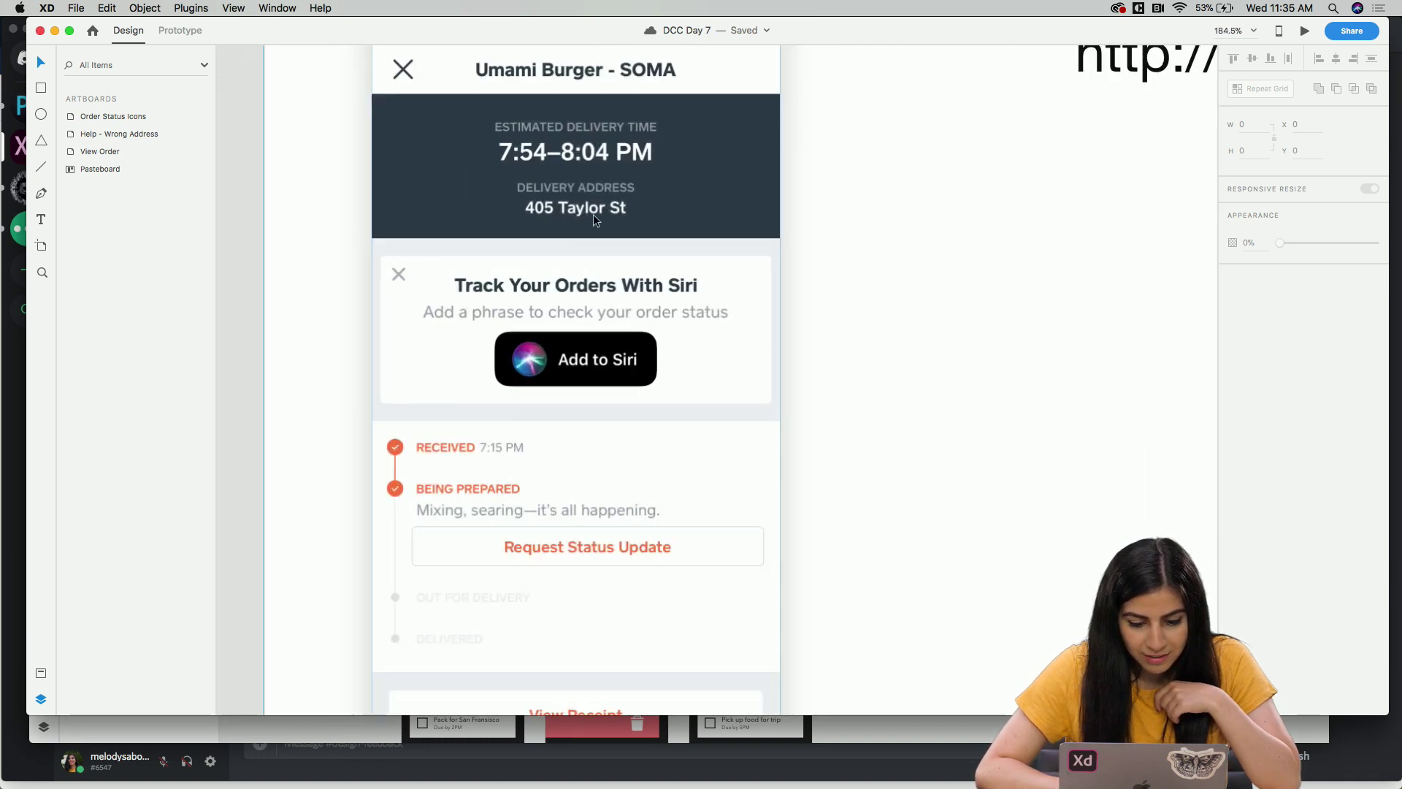
{"action": "scroll", "coordinate": [593, 213], "scroll_direction": "down", "scroll_amount": 5}
{"action": "scroll", "coordinate": [596, 203], "scroll_direction": "up", "scroll_amount": 5}
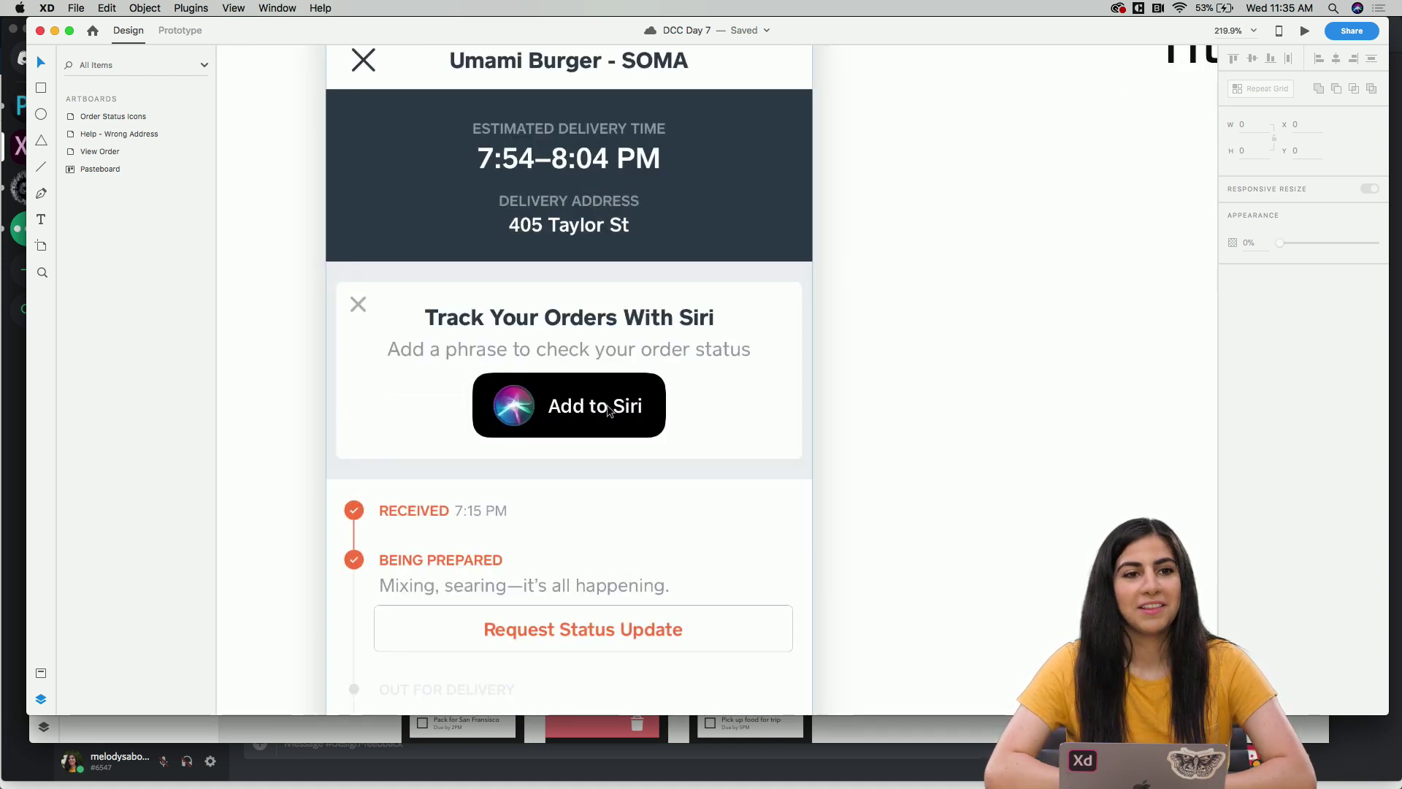
{"action": "scroll", "coordinate": [714, 406], "scroll_direction": "down", "scroll_amount": 5}
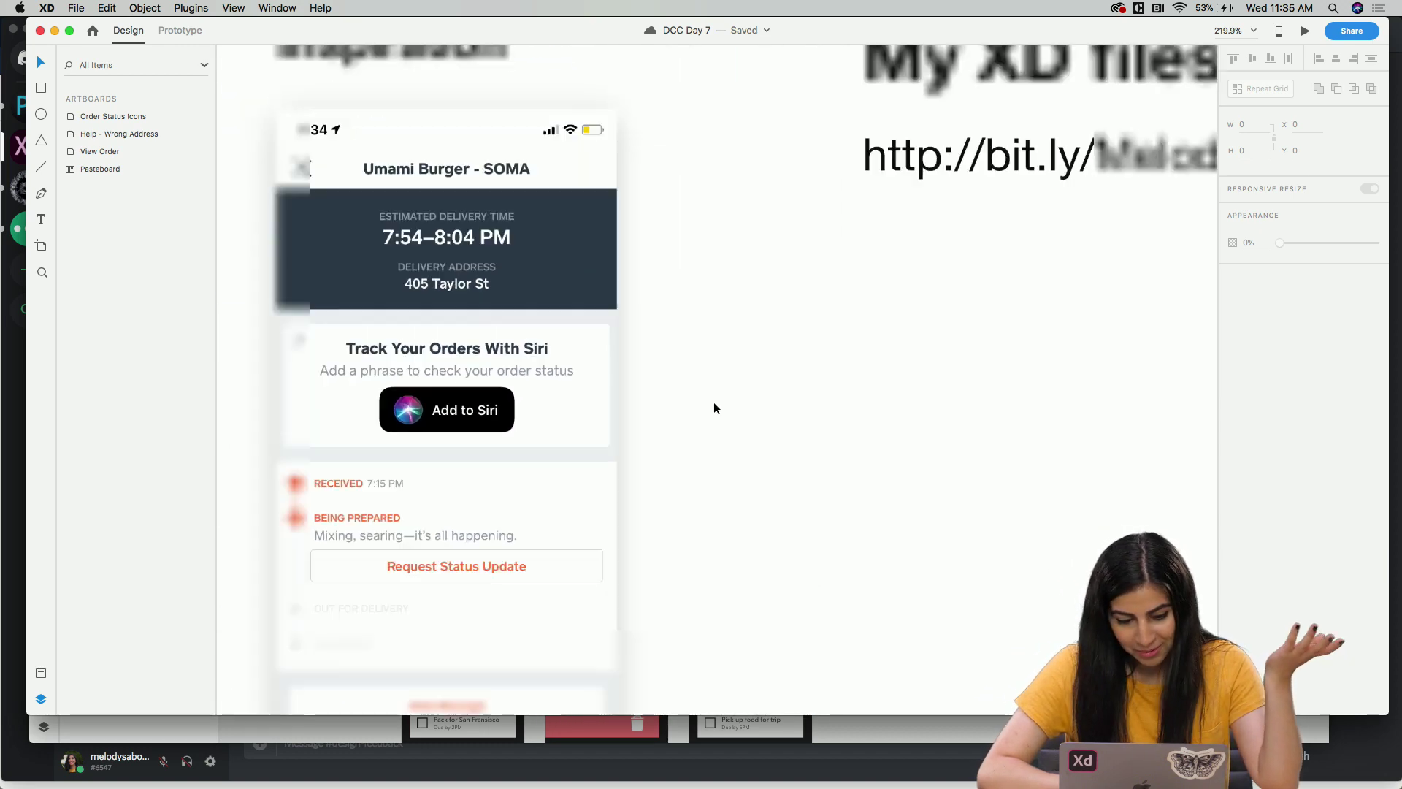
{"action": "scroll", "coordinate": [712, 406], "scroll_direction": "down", "scroll_amount": 2}
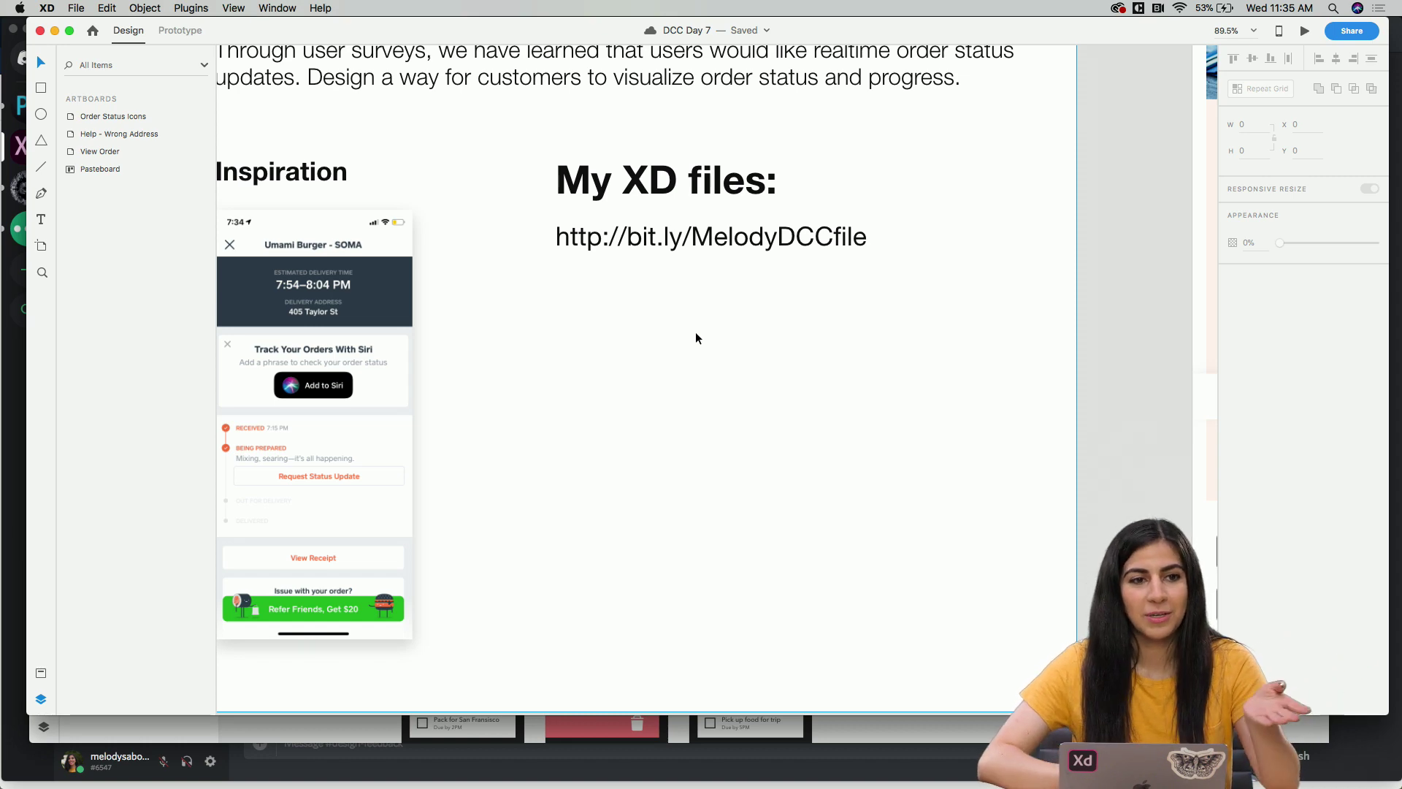
Look over the View Order and Help - Wrong Address artboards and the illustrations on the Order Status Icons artboard.
{"action": "scroll", "coordinate": [696, 333], "scroll_direction": "down", "scroll_amount": 5}
{"action": "scroll", "coordinate": [695, 337], "scroll_direction": "right", "scroll_amount": 6}
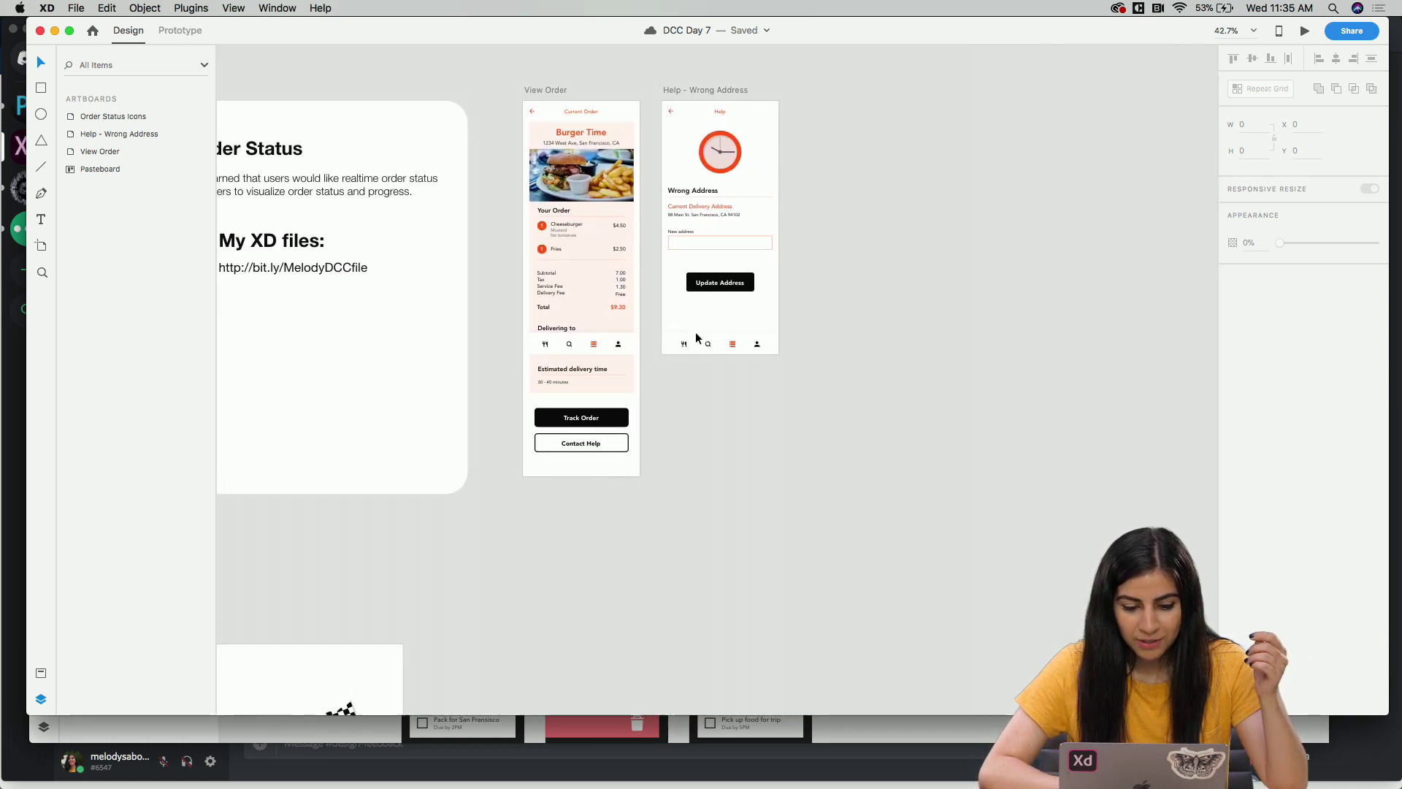
{"action": "scroll", "coordinate": [695, 331], "scroll_direction": "left", "scroll_amount": 6}
{"action": "scroll", "coordinate": [695, 332], "scroll_direction": "down", "scroll_amount": 8}
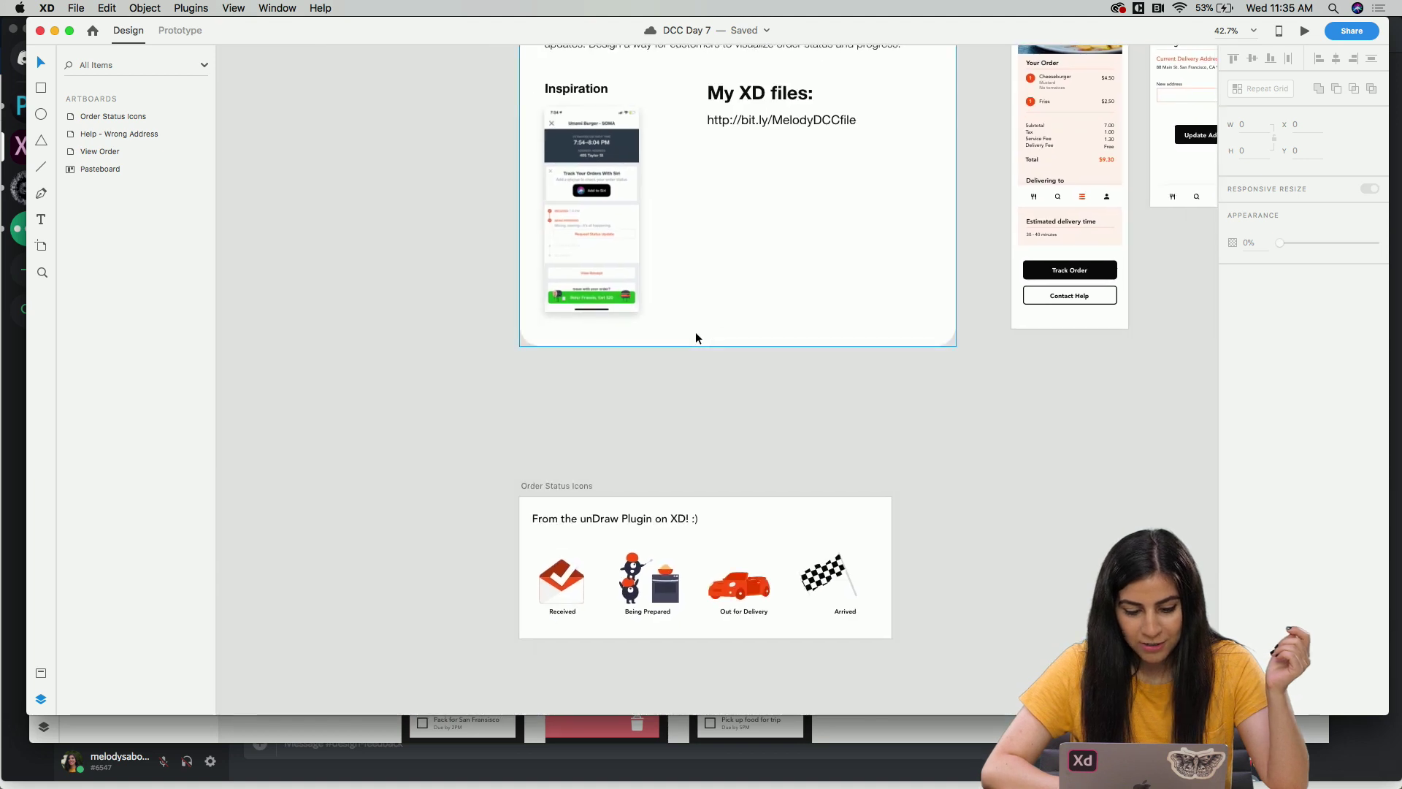
{"action": "scroll", "coordinate": [555, 409], "scroll_direction": "up", "scroll_amount": 3}
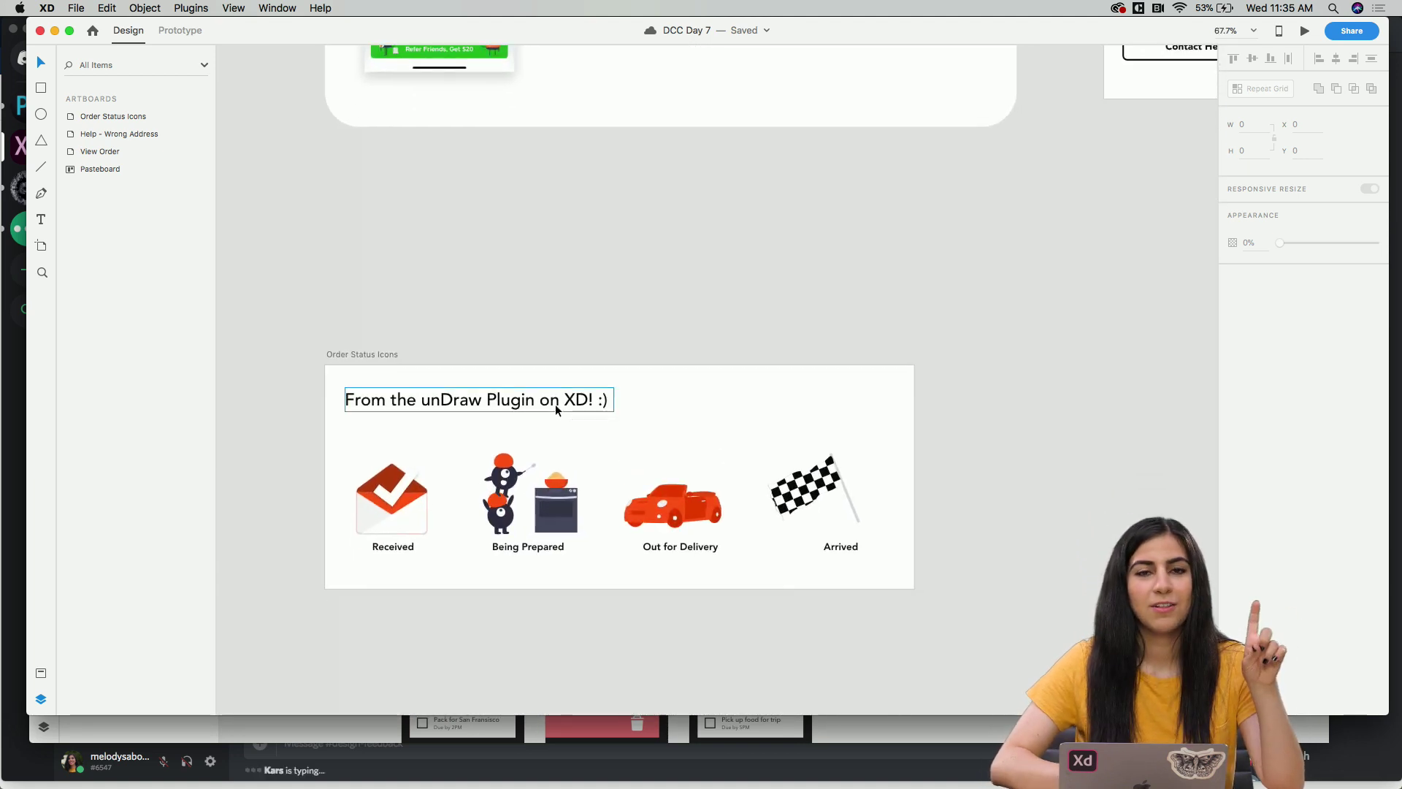
{"action": "scroll", "coordinate": [556, 410], "scroll_direction": "up", "scroll_amount": 2}
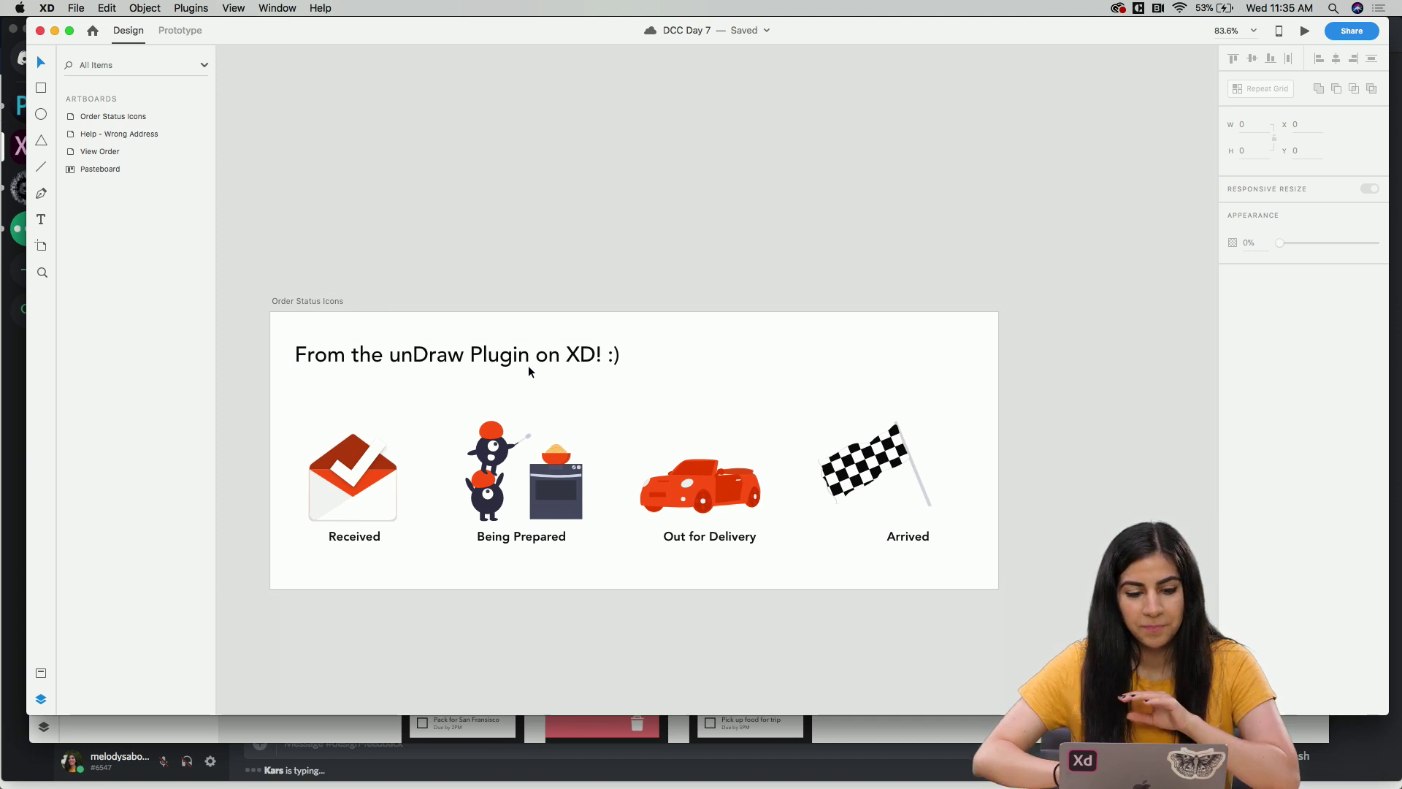
Open the unDraw plugin, browse its illustration library, and close it again.
{"action": "left_click", "coordinate": [189, 11]}
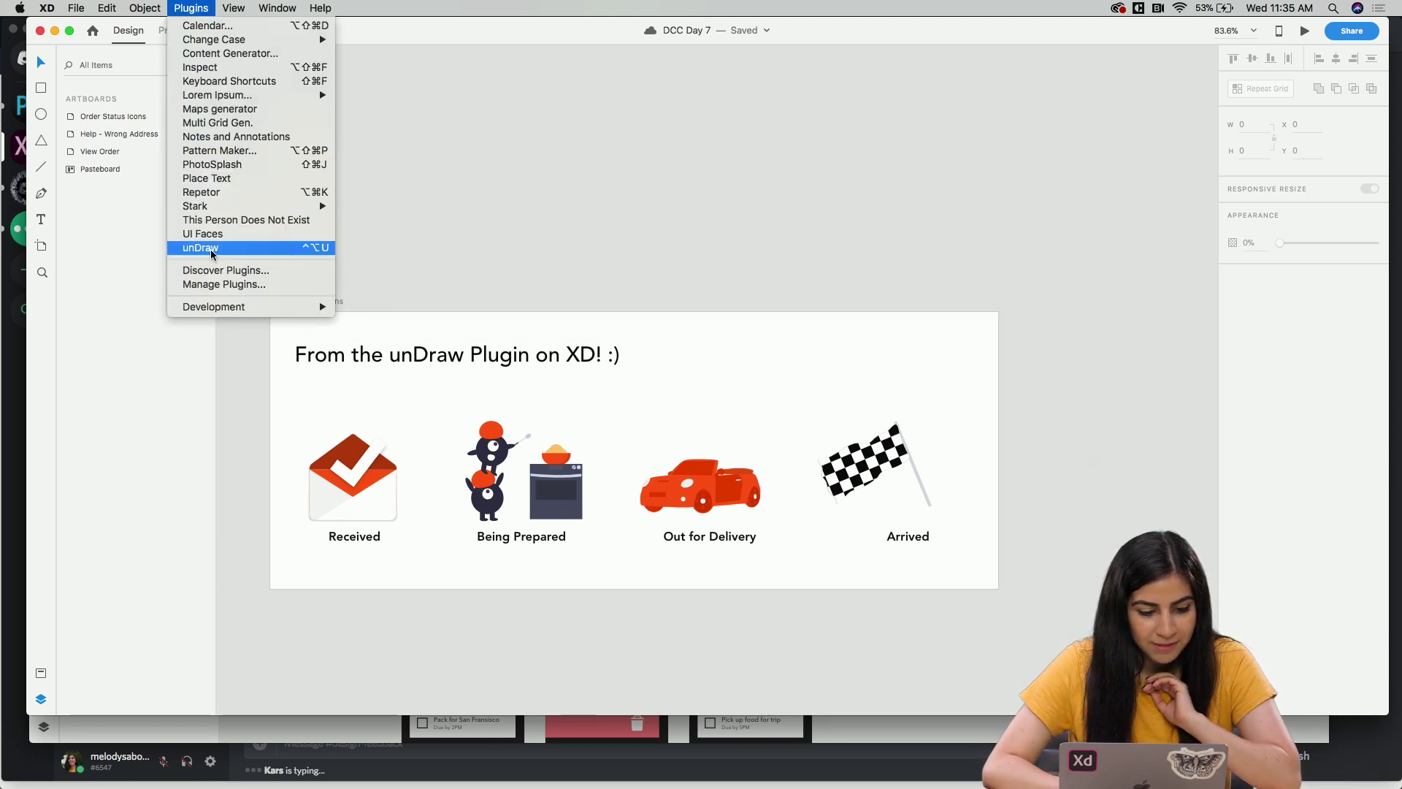
{"action": "left_click", "coordinate": [208, 248]}
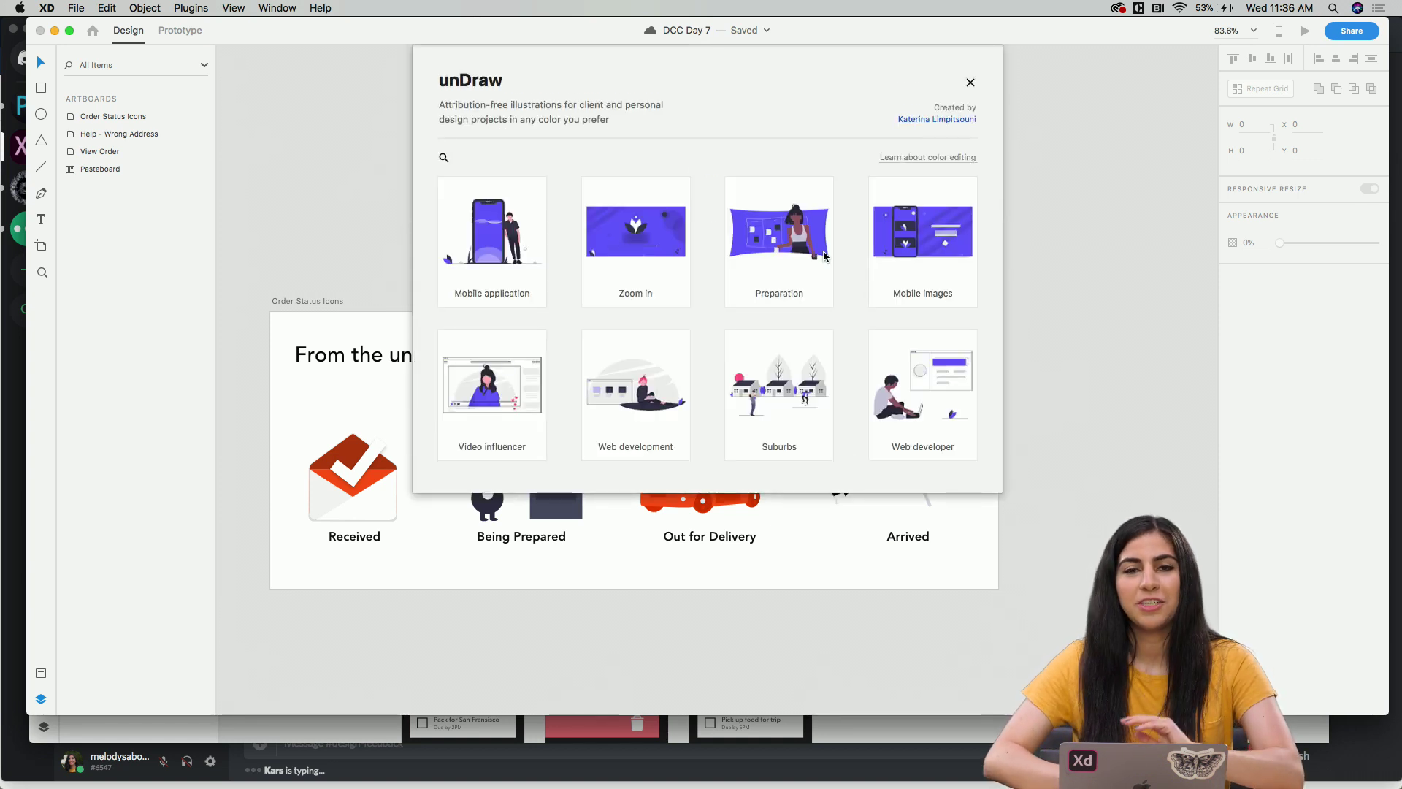
{"action": "scroll", "coordinate": [637, 389], "scroll_direction": "down", "scroll_amount": 5}
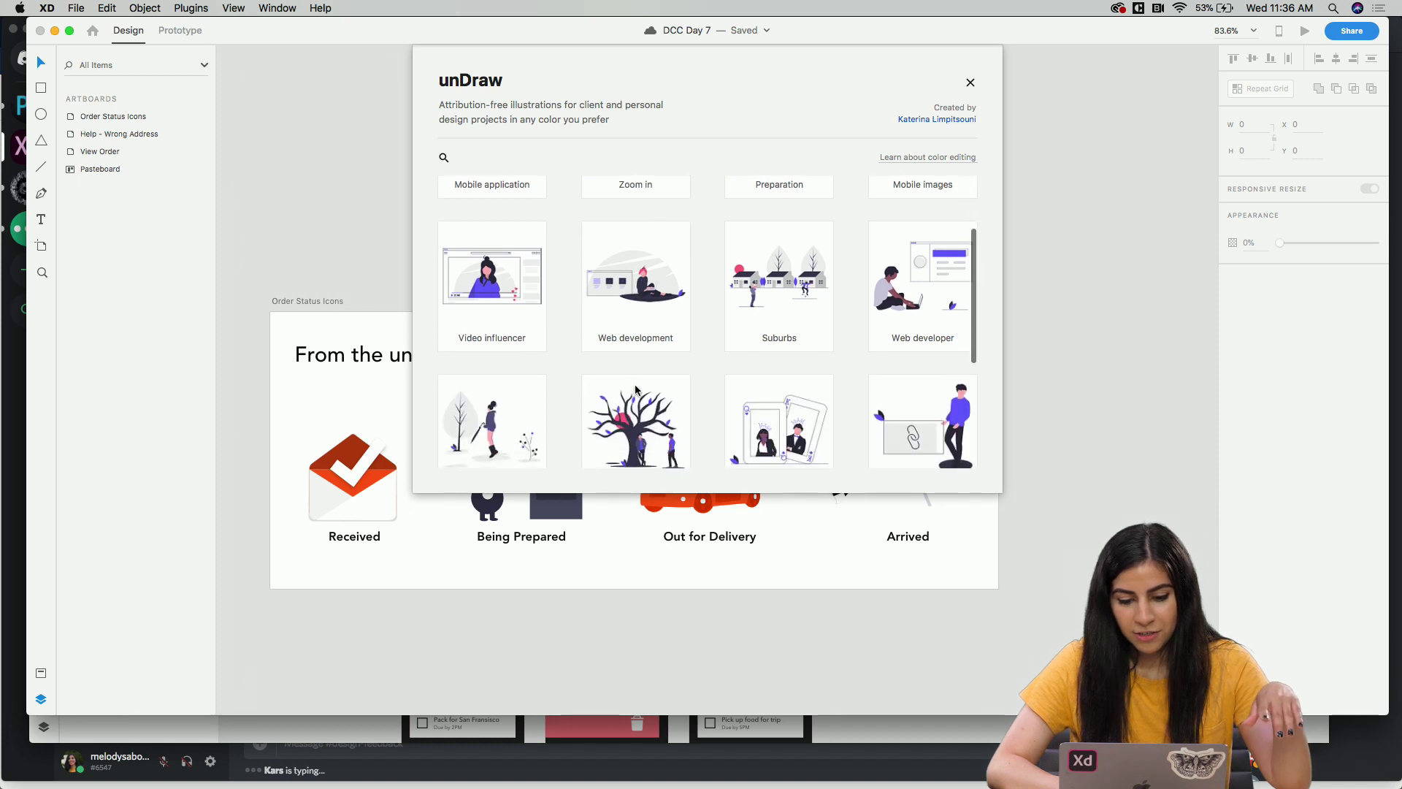
{"action": "scroll", "coordinate": [690, 320], "scroll_direction": "down", "scroll_amount": 3}
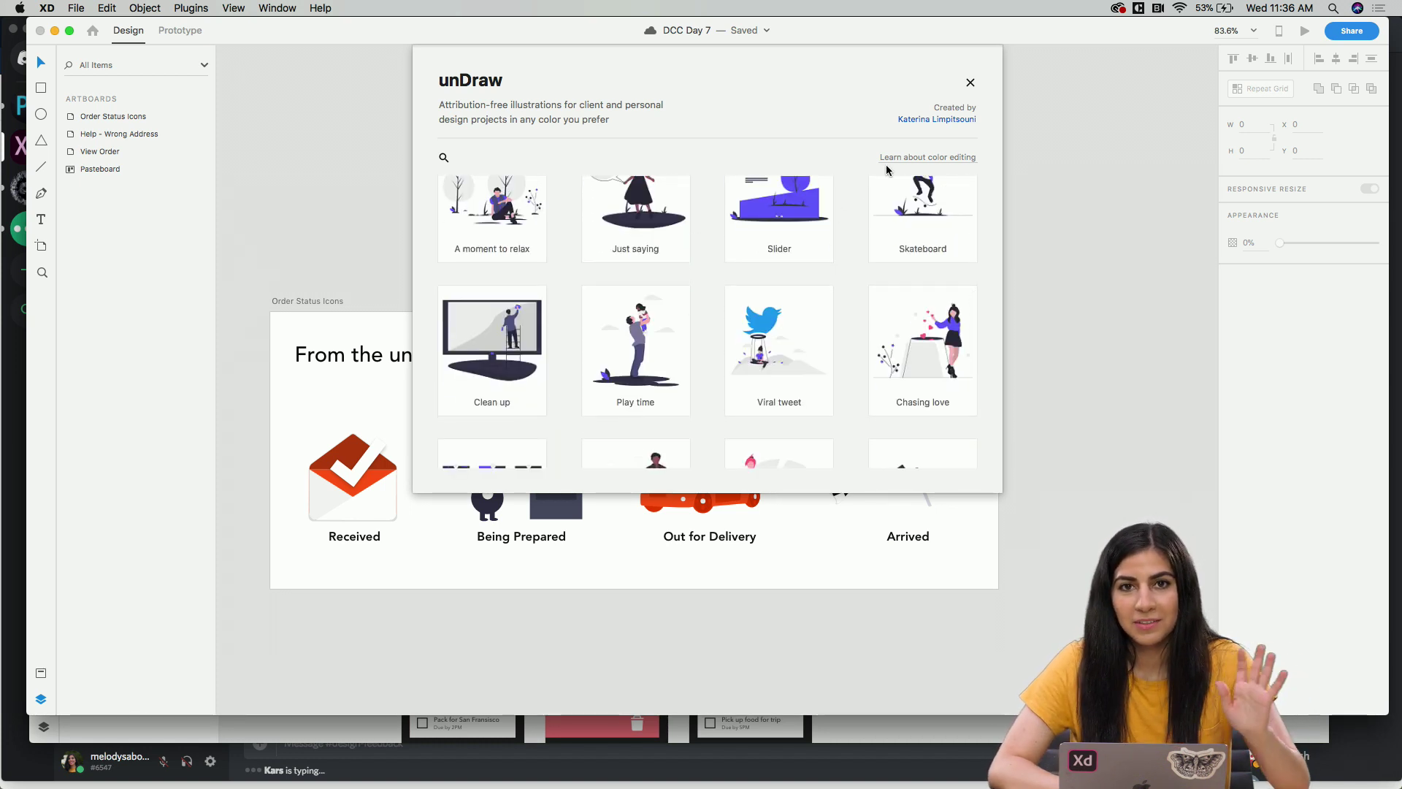
{"action": "left_click", "coordinate": [970, 82]}
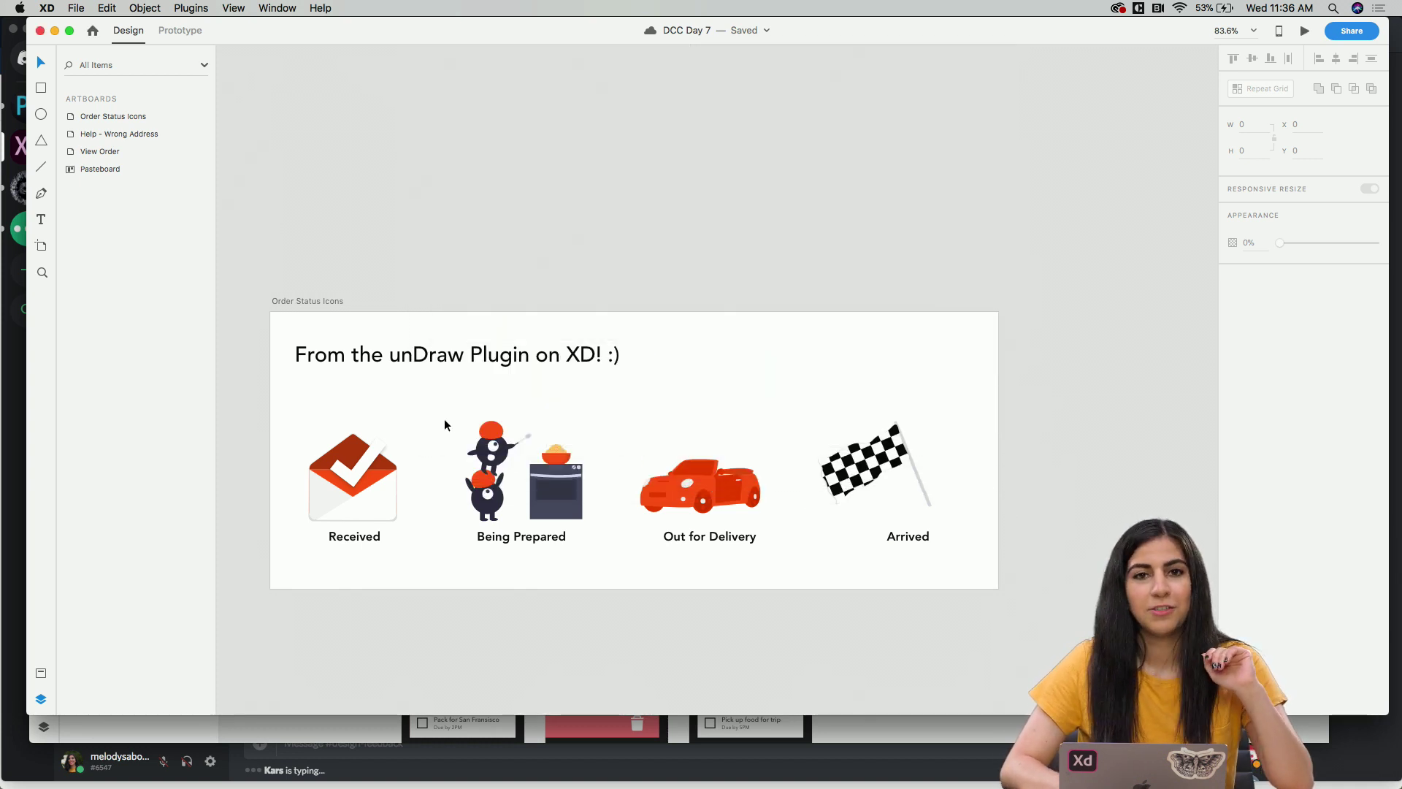
Examine the Being Prepared illustration on the Order Status Icons artboard up close.
{"action": "left_click", "coordinate": [536, 463]}
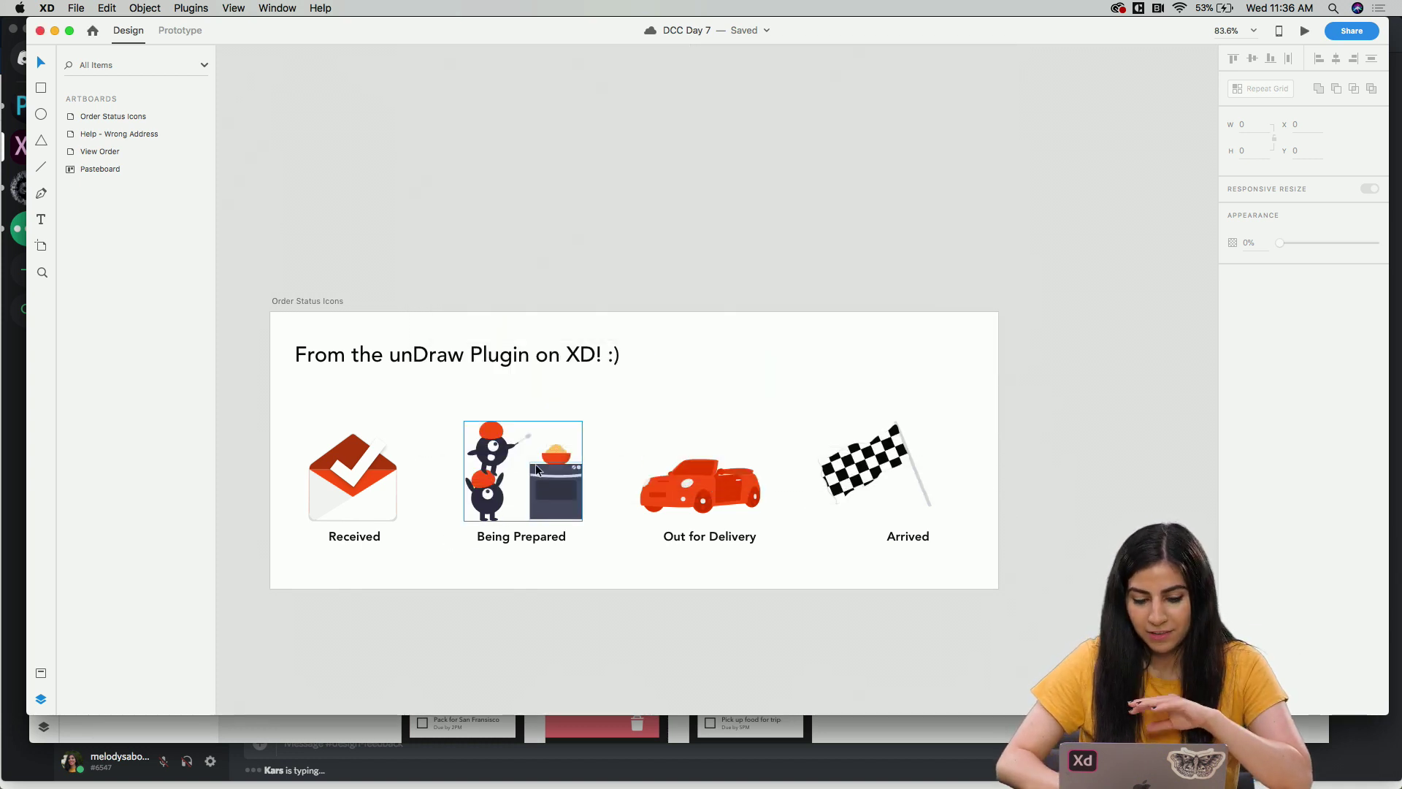
{"action": "scroll", "coordinate": [535, 463], "scroll_direction": "up", "scroll_amount": 5}
{"action": "left_click", "coordinate": [494, 577]}
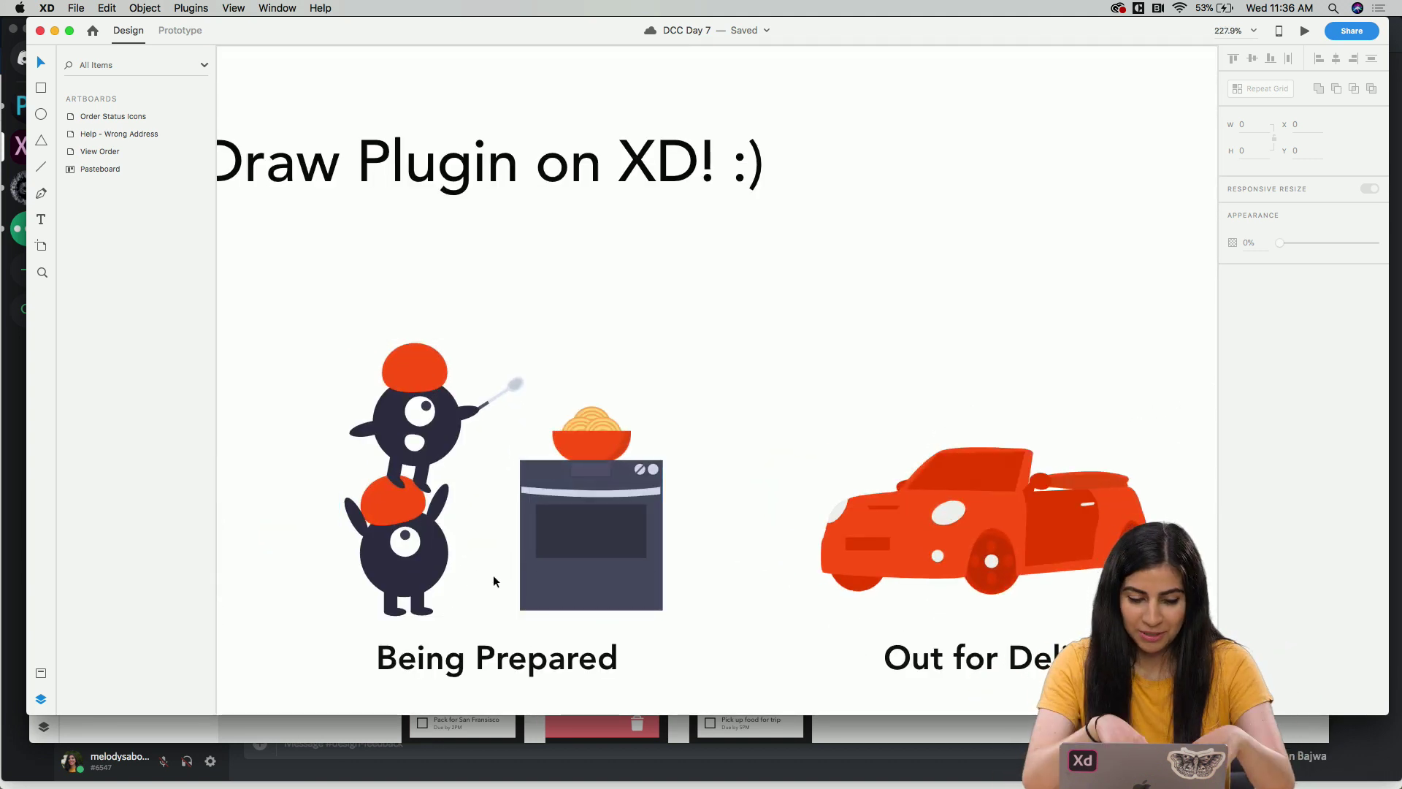
{"action": "scroll", "coordinate": [511, 540], "scroll_direction": "down", "scroll_amount": 5}
{"action": "left_click", "coordinate": [522, 535]}
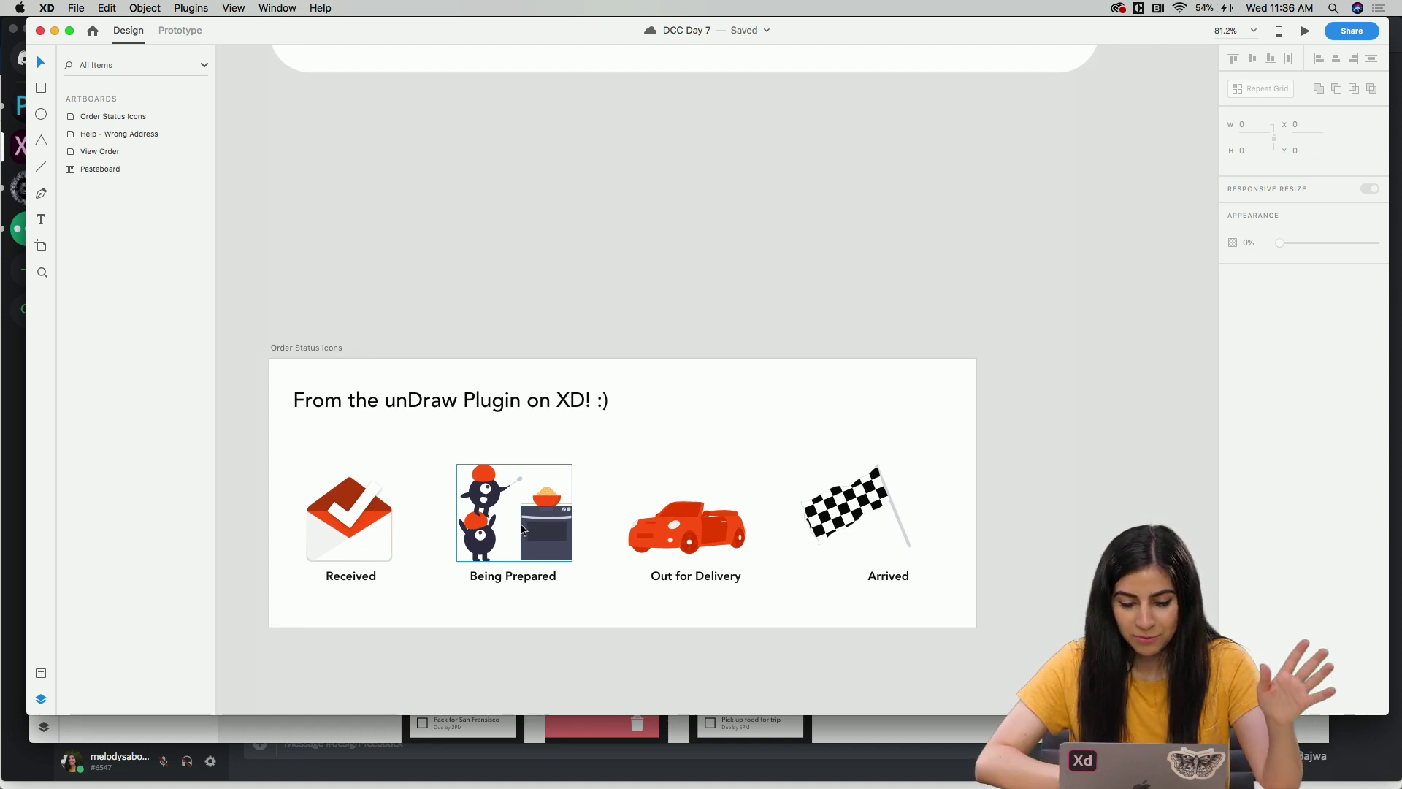
Duplicate the Help - Wrong Address artboard and delete the copy's content between its header and navigation menu.
{"action": "scroll", "coordinate": [516, 525], "scroll_direction": "down", "scroll_amount": 3}
{"action": "scroll", "coordinate": [515, 527], "scroll_direction": "right", "scroll_amount": 5}
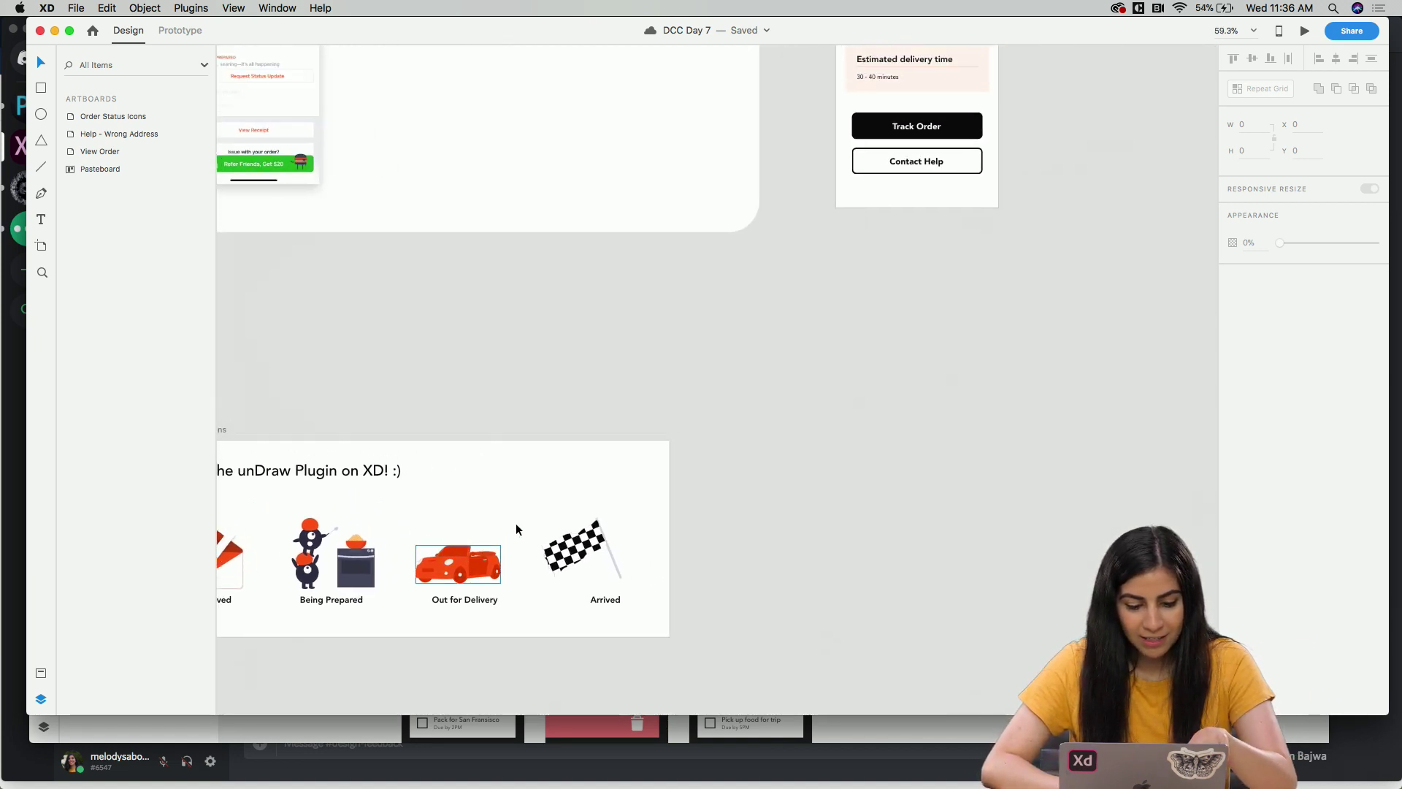
{"action": "scroll", "coordinate": [515, 527], "scroll_direction": "up", "scroll_amount": 6}
{"action": "scroll", "coordinate": [516, 527], "scroll_direction": "right", "scroll_amount": 7}
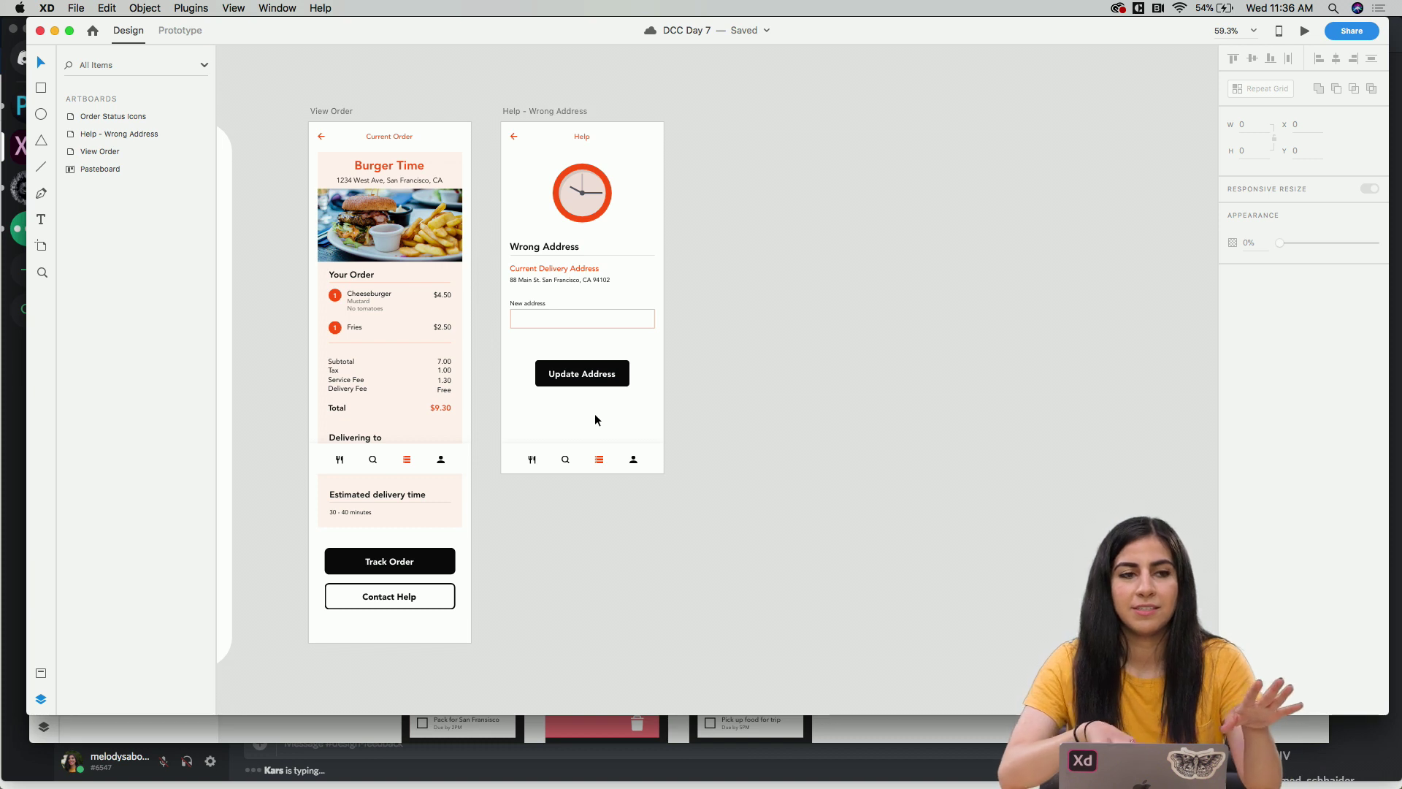
{"action": "scroll", "coordinate": [746, 336], "scroll_direction": "right", "scroll_amount": 2}
{"action": "scroll", "coordinate": [747, 336], "scroll_direction": "up", "scroll_amount": 1}
{"action": "scroll", "coordinate": [746, 336], "scroll_direction": "down", "scroll_amount": 4}
{"action": "scroll", "coordinate": [746, 336], "scroll_direction": "left", "scroll_amount": 2}
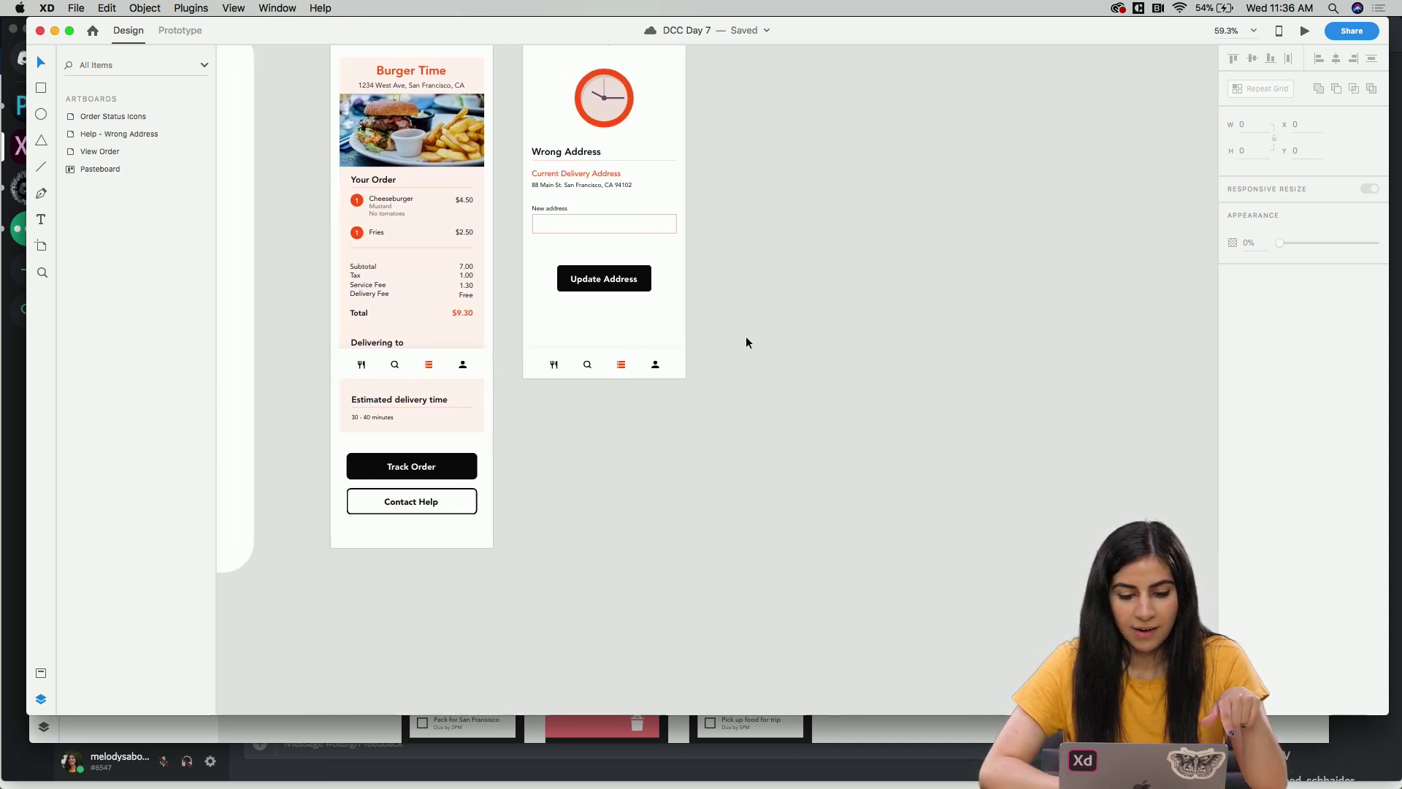
{"action": "scroll", "coordinate": [746, 336], "scroll_direction": "up", "scroll_amount": 4}
{"action": "scroll", "coordinate": [746, 336], "scroll_direction": "right", "scroll_amount": 2}
{"action": "left_click", "coordinate": [470, 151]}
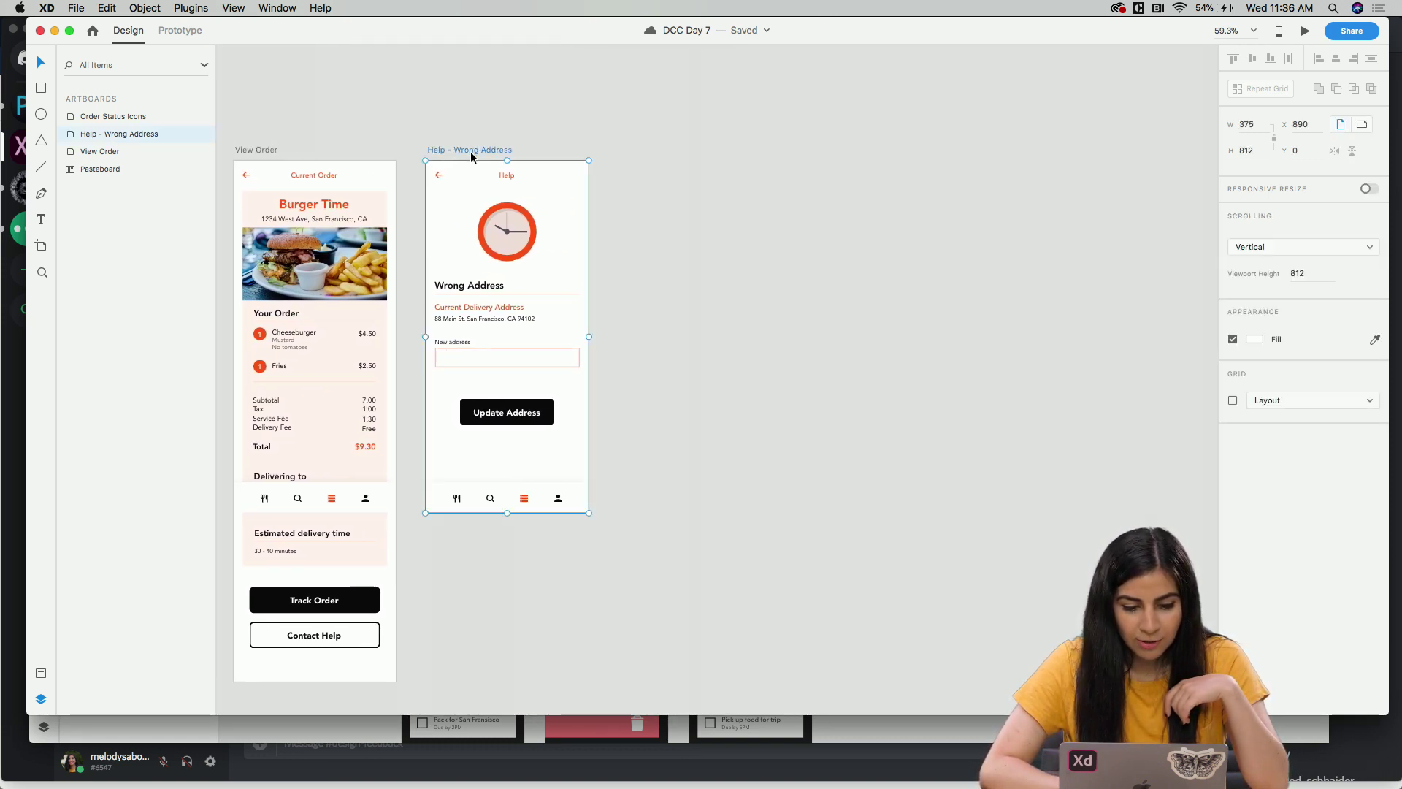
{"action": "key", "text": "super+d"}
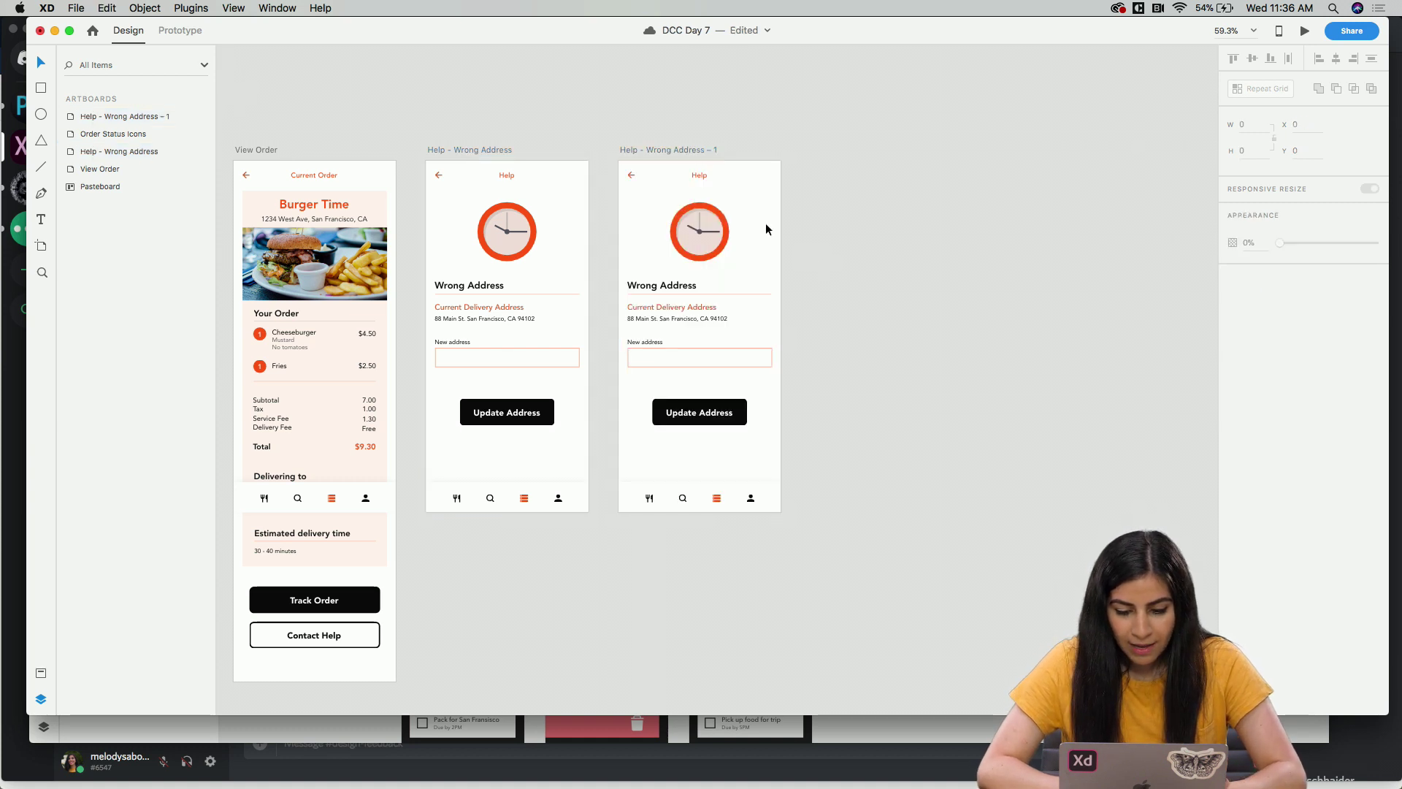
{"action": "left_click_drag", "start_coordinate": [632, 200], "coordinate": [759, 452]}
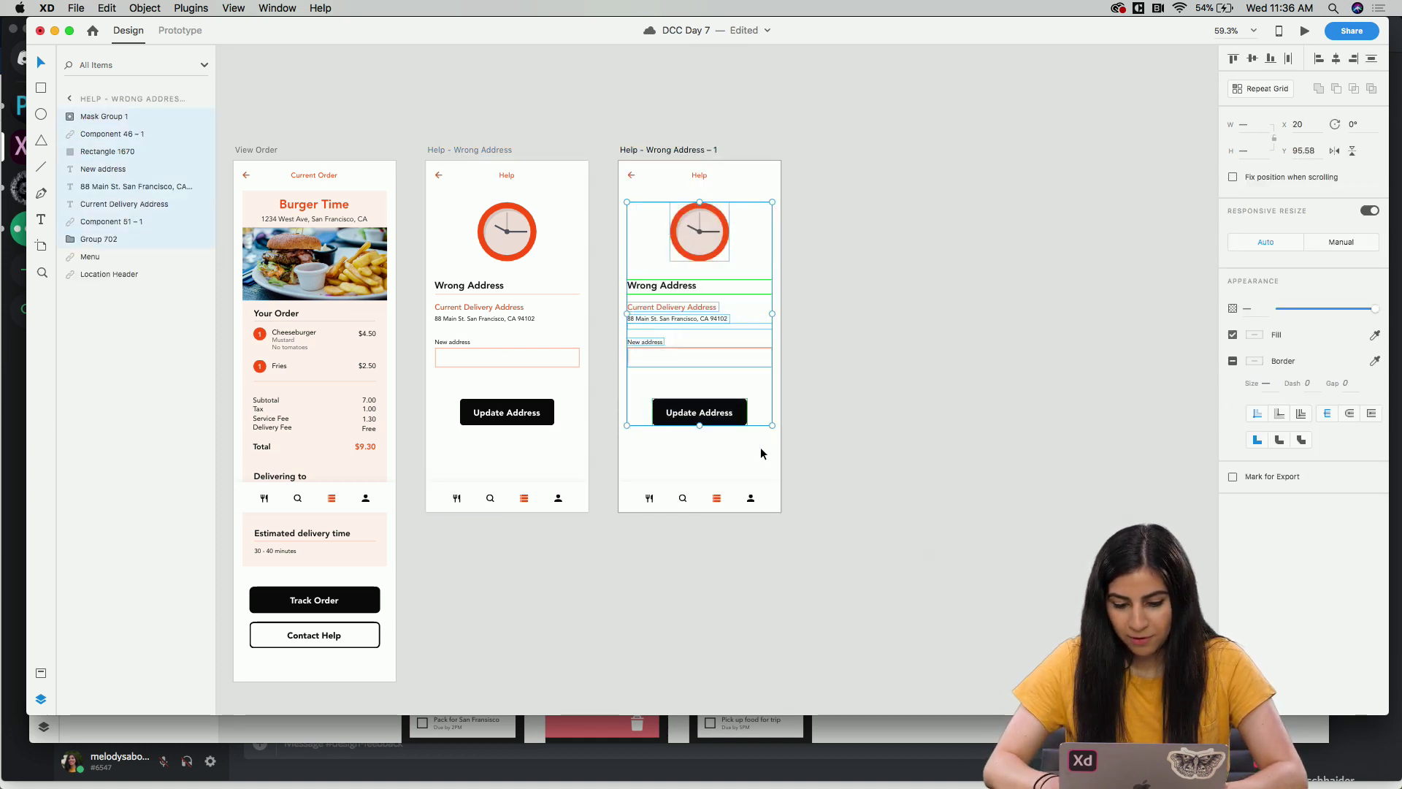
{"action": "key", "text": "Delete"}
Change the duplicated artboard's header title to "Track Order" and widen its text box so it fits on one line.
{"action": "scroll", "coordinate": [654, 276], "scroll_direction": "up", "scroll_amount": 2}
{"action": "scroll", "coordinate": [654, 278], "scroll_direction": "up", "scroll_amount": 6}
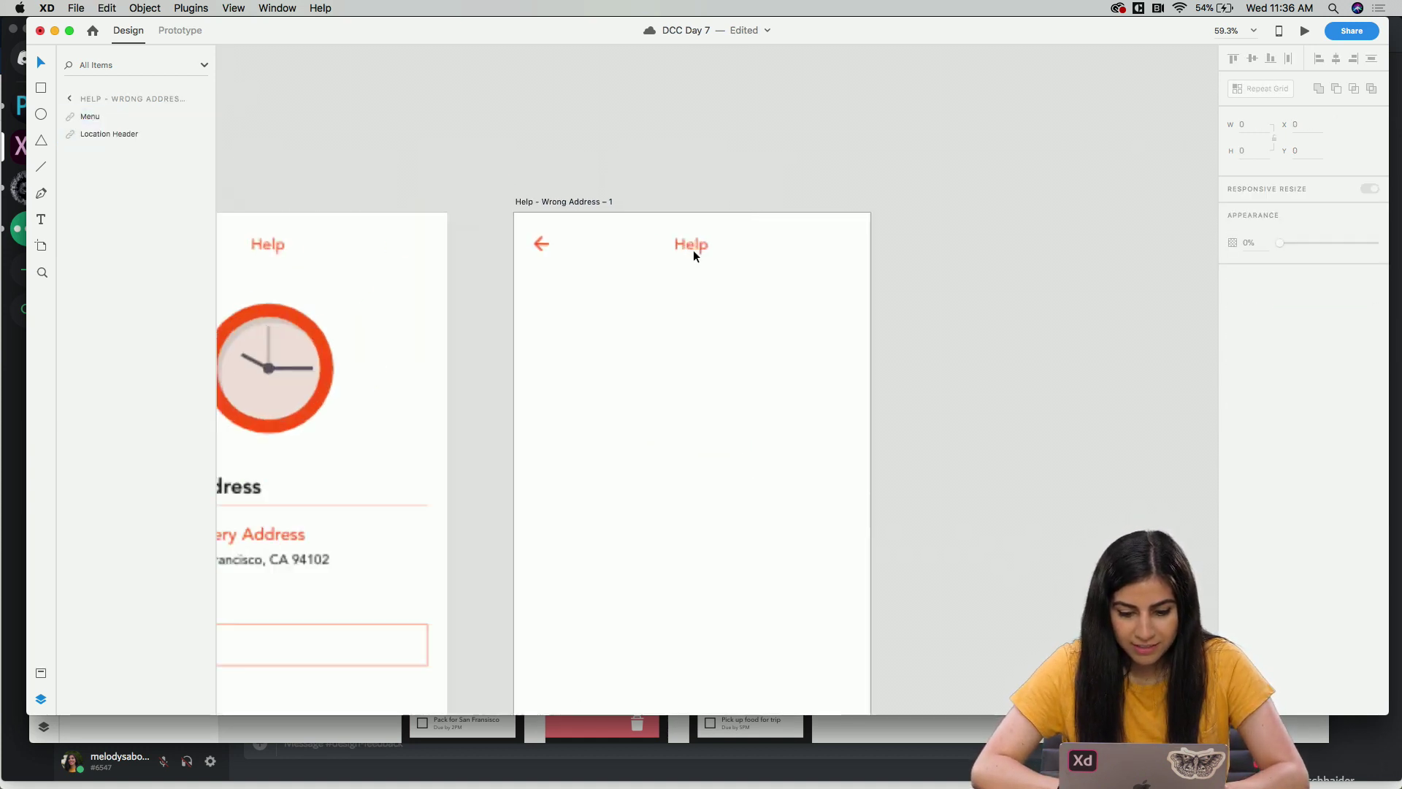
{"action": "double_click", "coordinate": [694, 249]}
{"action": "double_click", "coordinate": [696, 247]}
{"action": "type", "text": "Track Order"}
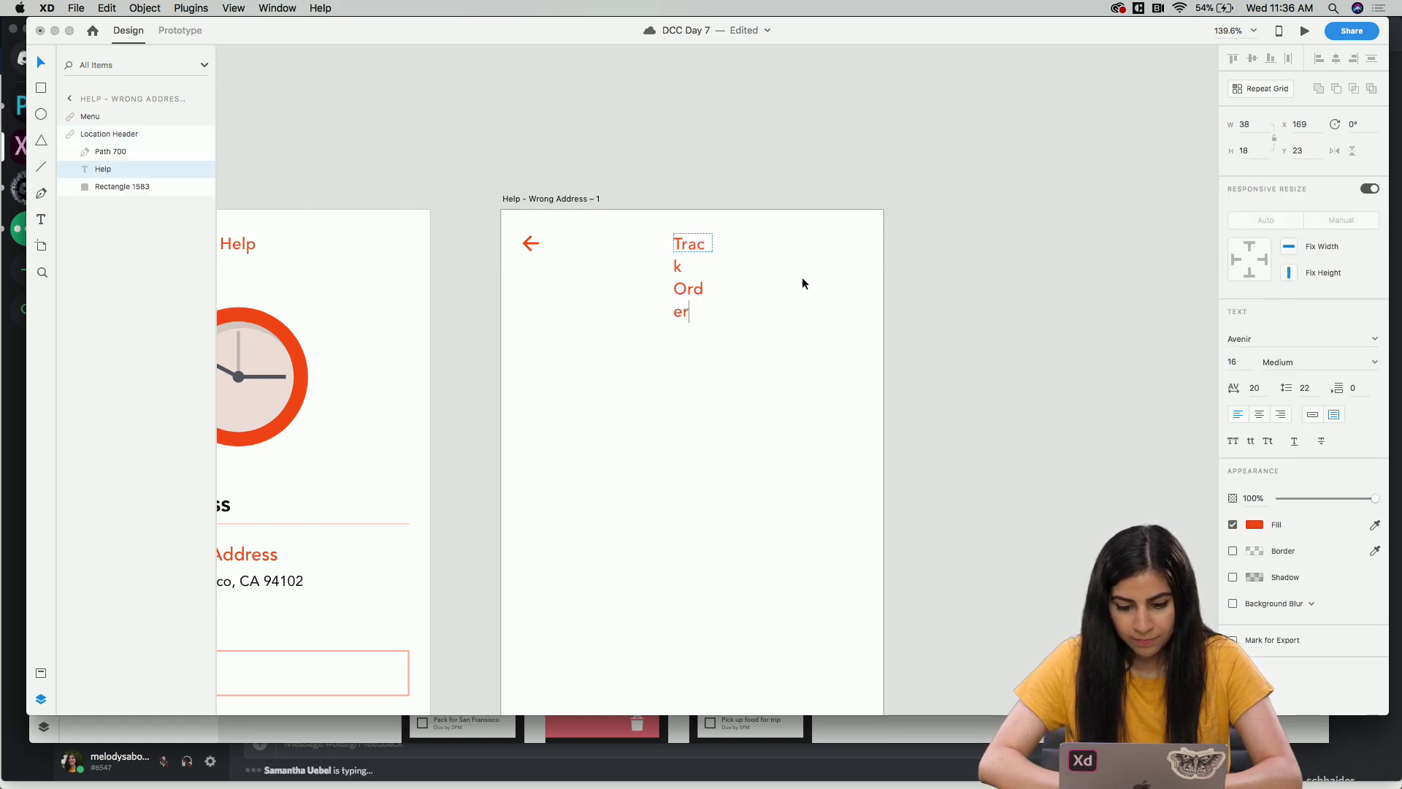
{"action": "key", "text": "Escape"}
{"action": "mouse_move", "coordinate": [713, 242]}
{"action": "left_mouse_down"}
{"action": "mouse_move", "coordinate": [772, 241]}
{"action": "mouse_move", "coordinate": [720, 243]}
{"action": "left_mouse_up"}
{"action": "left_click", "coordinate": [688, 379]}
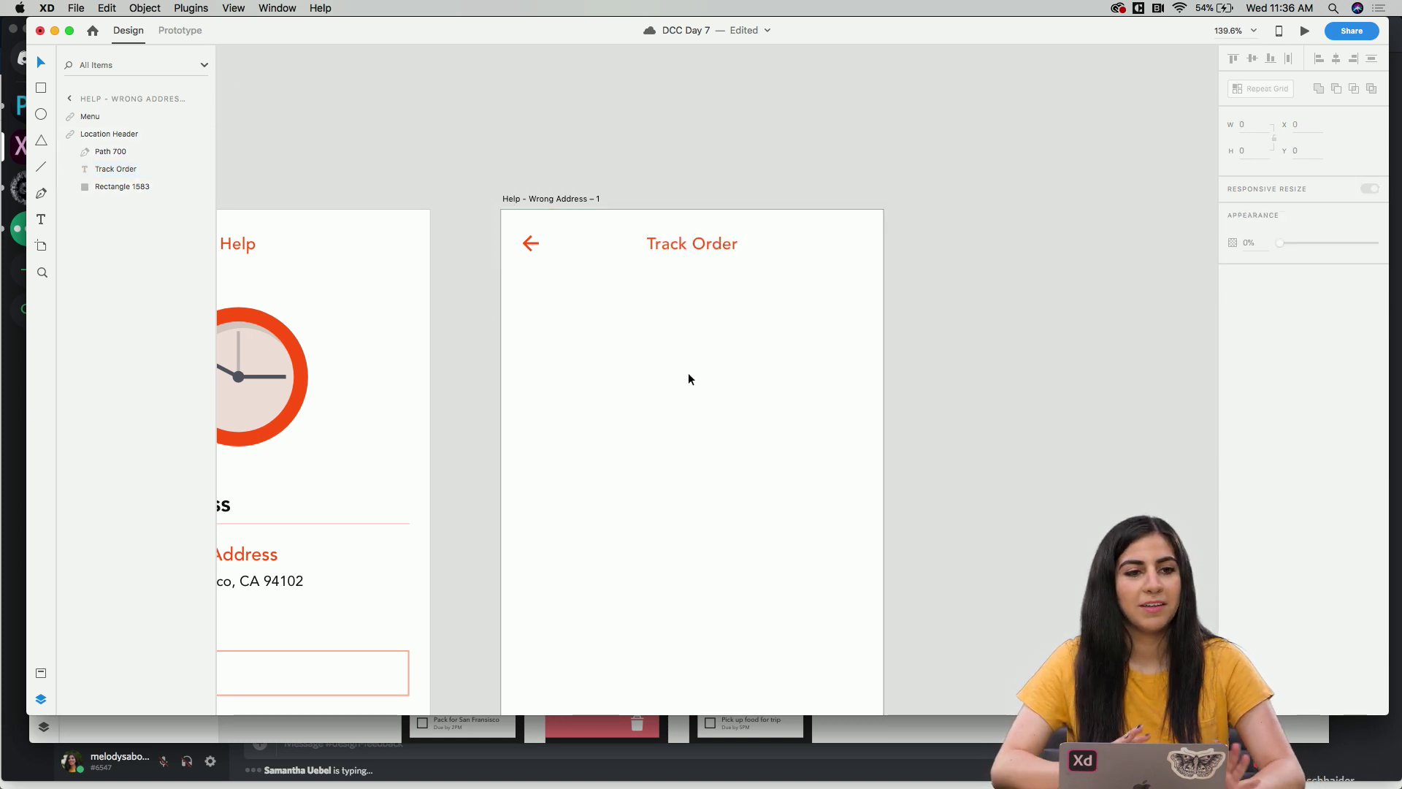
Compare the Track Order screen with the Track Order button on View Order and the Help - Wrong Address layout.
{"action": "scroll", "coordinate": [688, 372], "scroll_direction": "down", "scroll_amount": 10}
{"action": "scroll", "coordinate": [687, 372], "scroll_direction": "left", "scroll_amount": 10}
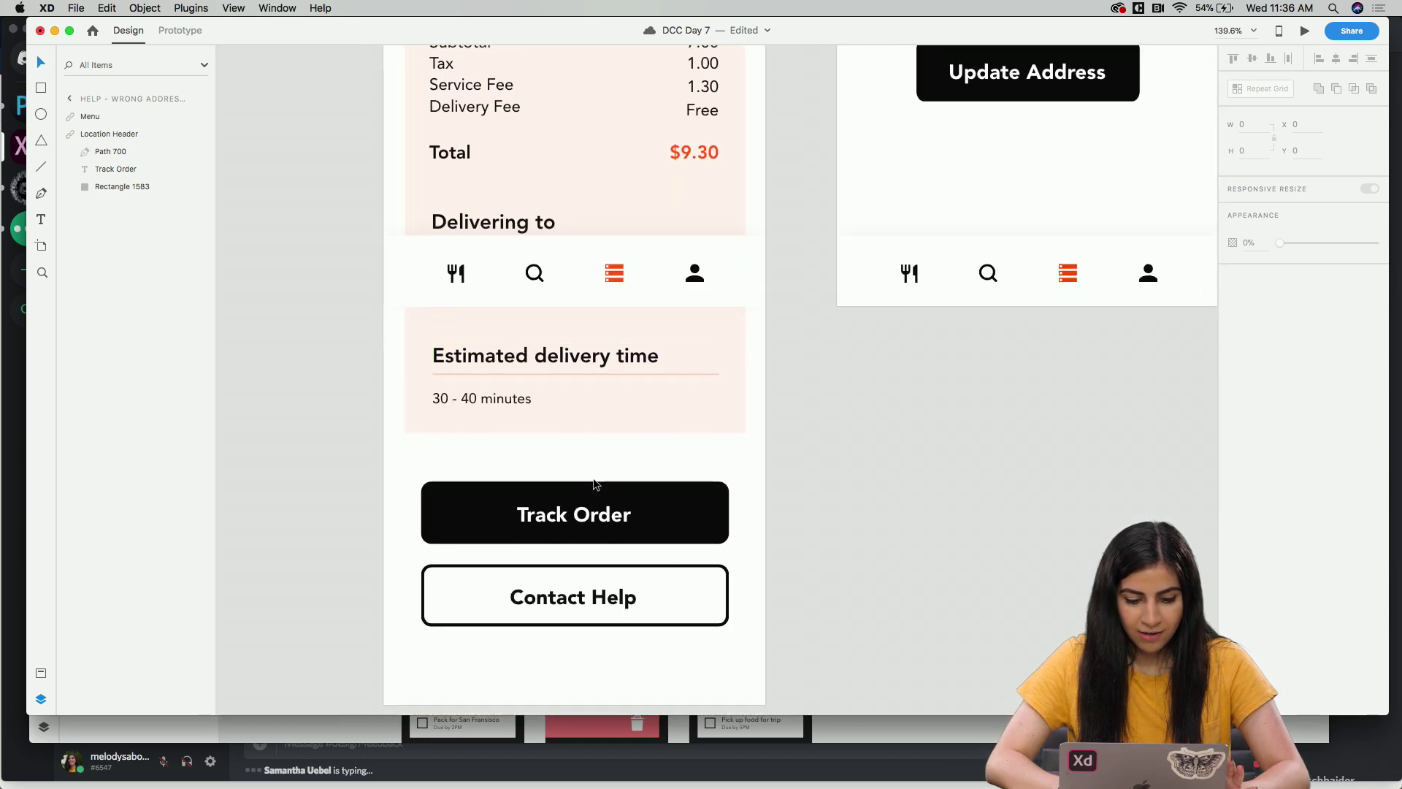
{"action": "scroll", "coordinate": [718, 476], "scroll_direction": "right", "scroll_amount": 15}
{"action": "scroll", "coordinate": [718, 476], "scroll_direction": "up", "scroll_amount": 5}
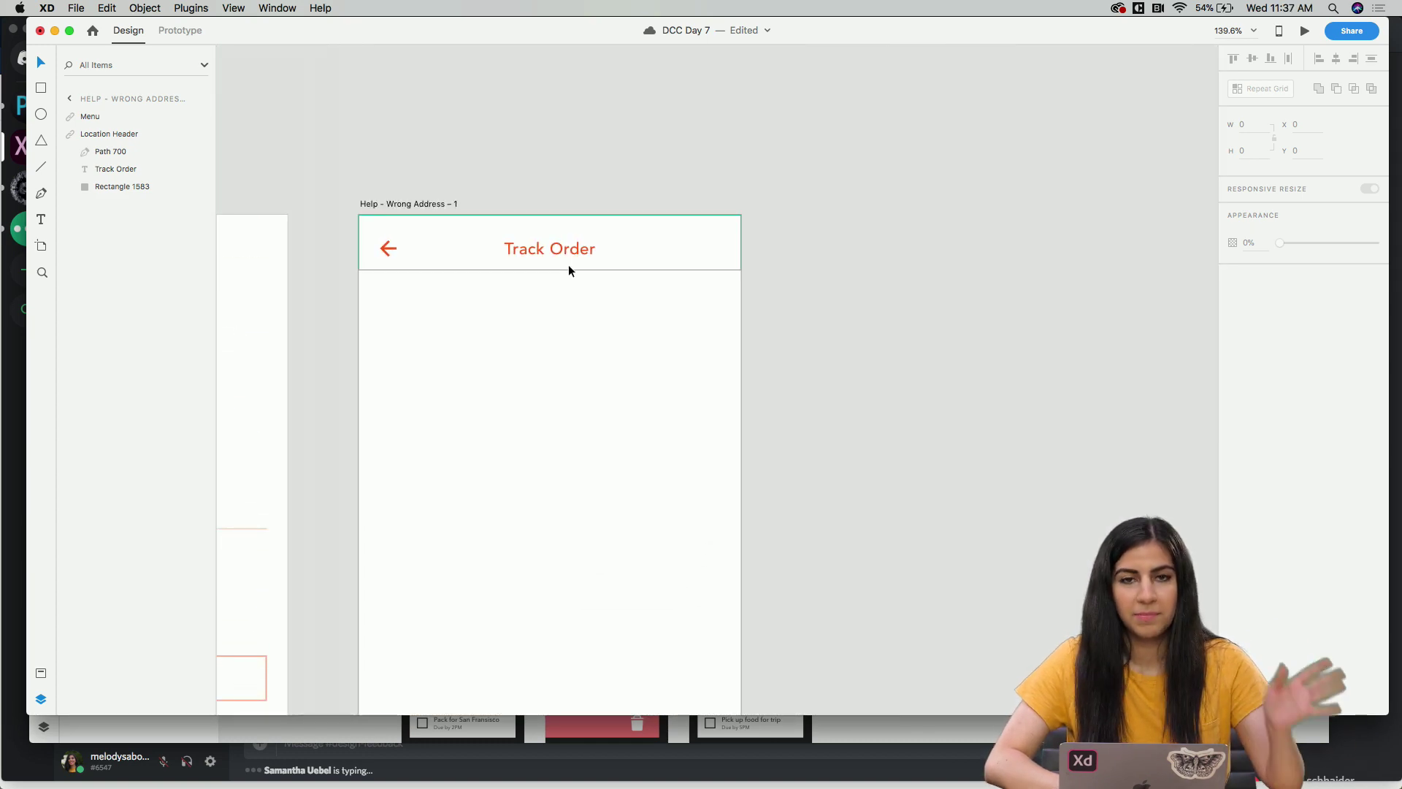
{"action": "scroll", "coordinate": [542, 278], "scroll_direction": "left", "scroll_amount": 3}
{"action": "scroll", "coordinate": [542, 278], "scroll_direction": "up", "scroll_amount": 3}
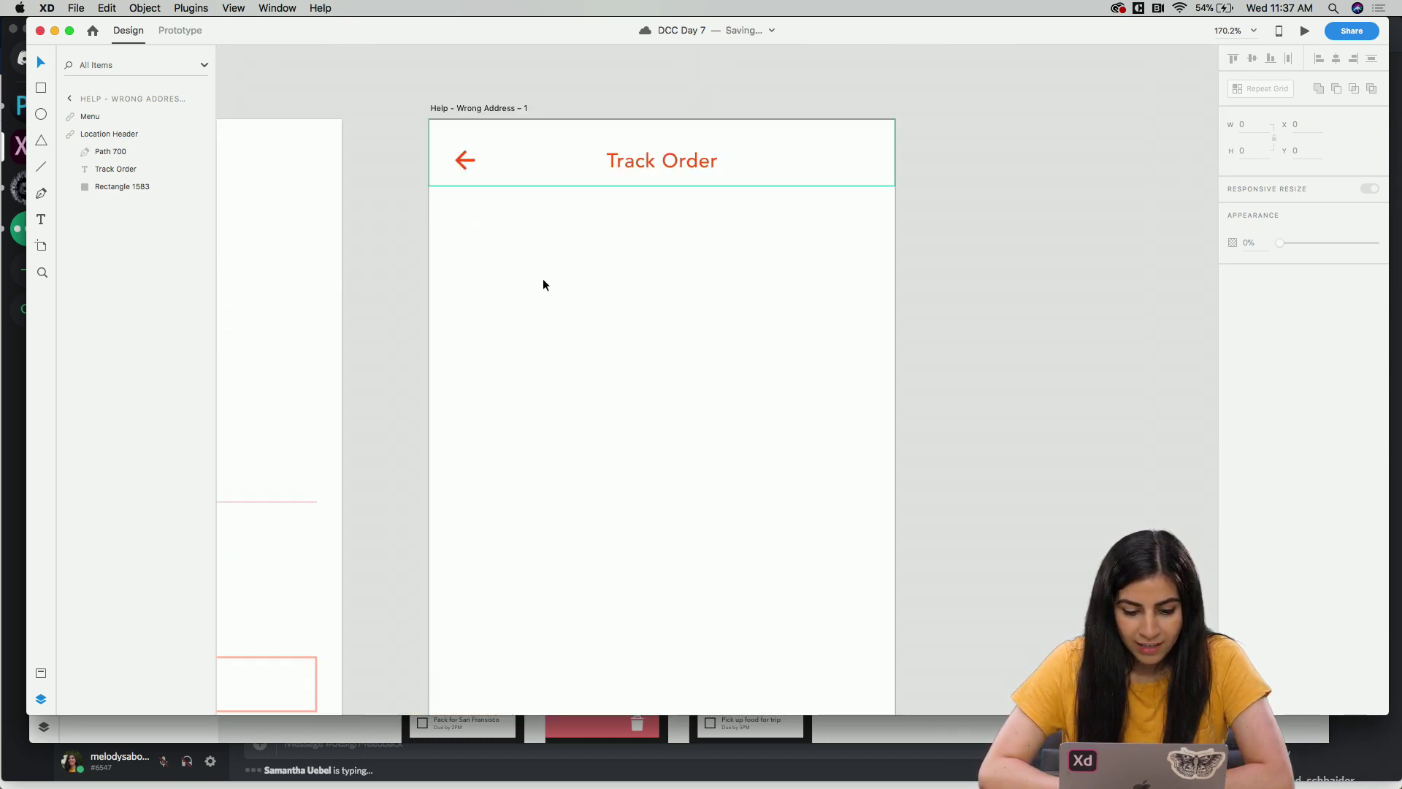
{"action": "scroll", "coordinate": [542, 278], "scroll_direction": "down", "scroll_amount": 5}
{"action": "scroll", "coordinate": [451, 244], "scroll_direction": "down", "scroll_amount": 2}
{"action": "scroll", "coordinate": [448, 173], "scroll_direction": "left", "scroll_amount": 3}
{"action": "scroll", "coordinate": [447, 172], "scroll_direction": "up", "scroll_amount": 2}
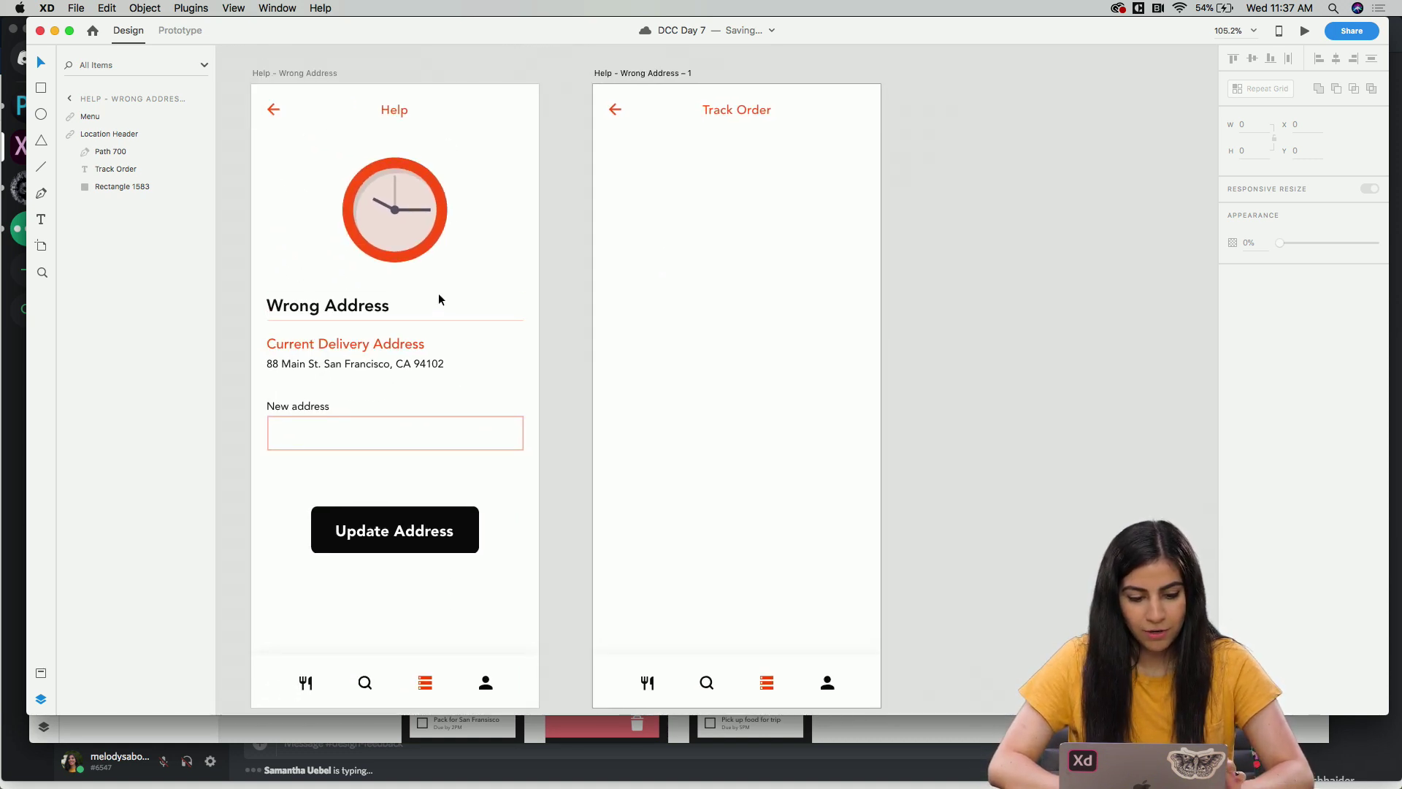
{"action": "scroll", "coordinate": [643, 235], "scroll_direction": "right", "scroll_amount": 2}
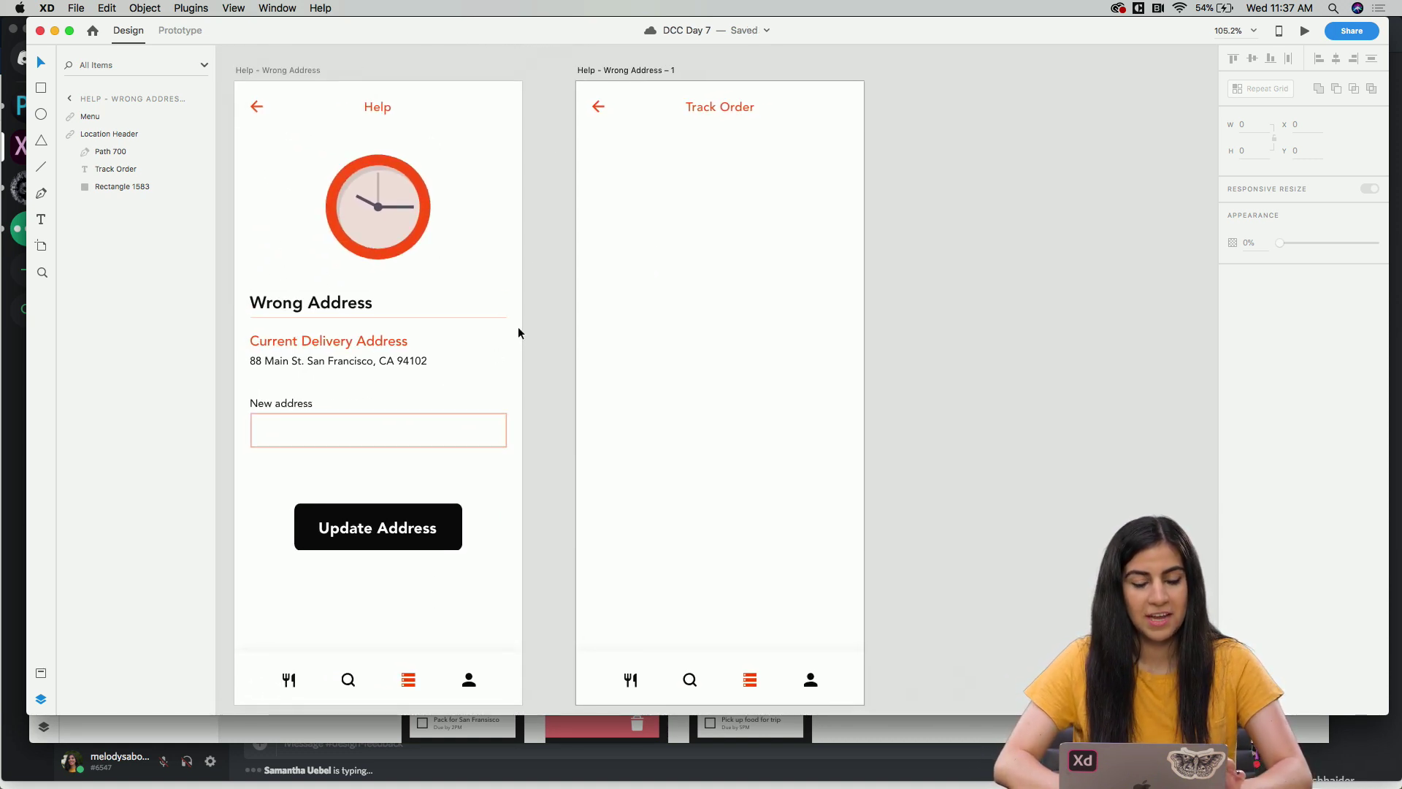
Draw a borderless 375 by 277 rectangle across the full width at the top of the Track Order screen.
{"action": "scroll", "coordinate": [455, 327], "scroll_direction": "up", "scroll_amount": 3}
{"action": "scroll", "coordinate": [455, 327], "scroll_direction": "right", "scroll_amount": 2}
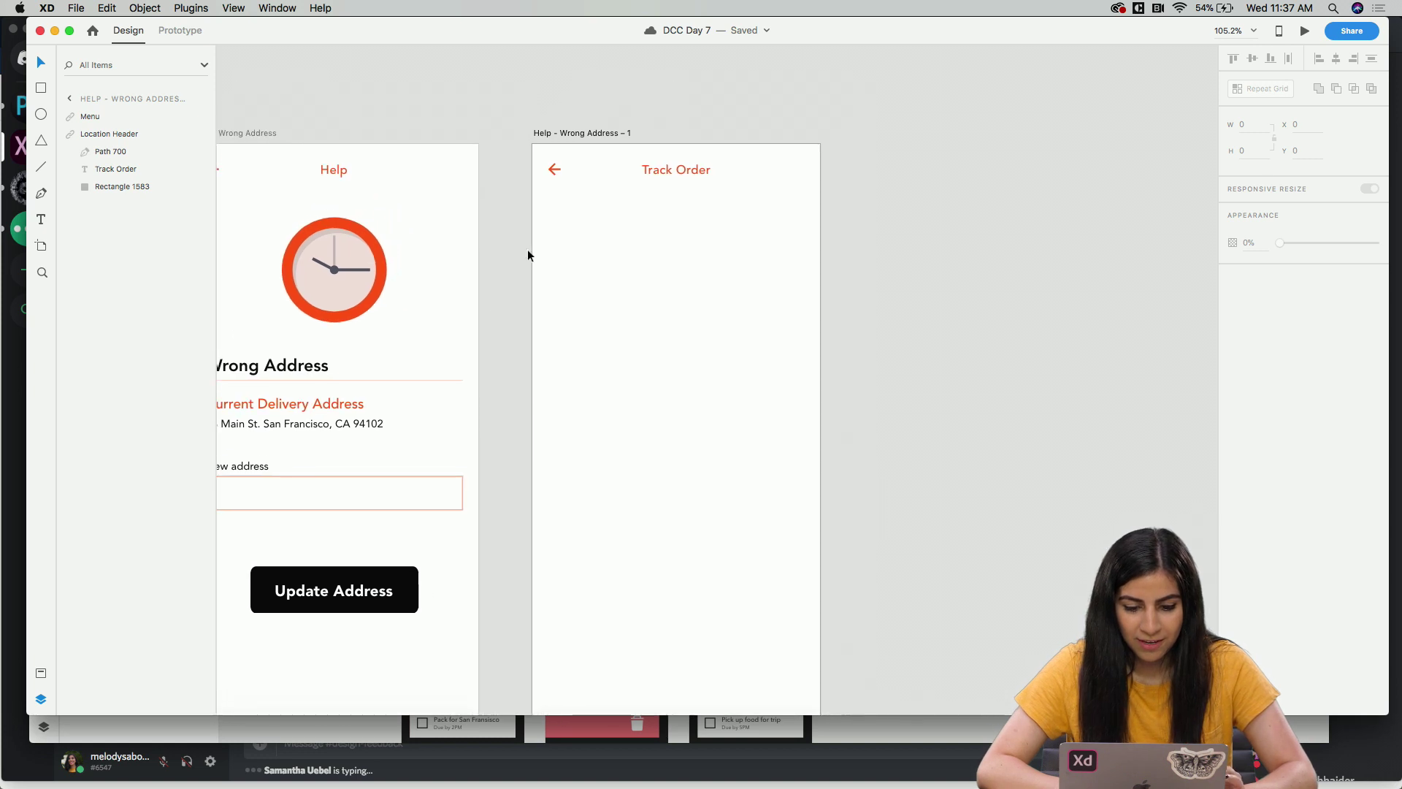
{"action": "key", "text": "r"}
{"action": "mouse_move", "coordinate": [532, 144]}
{"action": "left_mouse_down"}
{"action": "mouse_move", "coordinate": [807, 362]}
{"action": "mouse_move", "coordinate": [821, 357]}
{"action": "left_mouse_up"}
{"action": "key", "text": "v"}
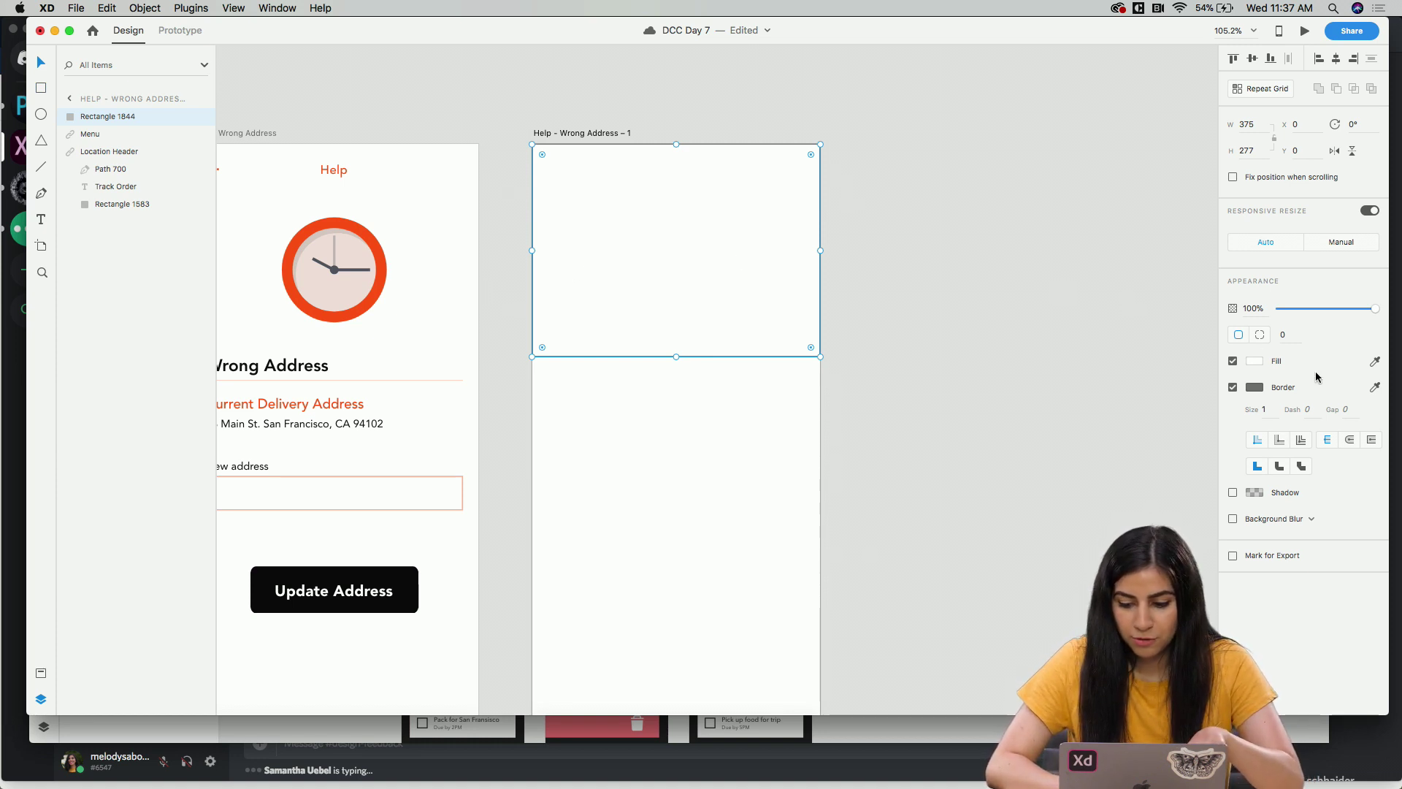
{"action": "left_click", "coordinate": [1232, 388]}
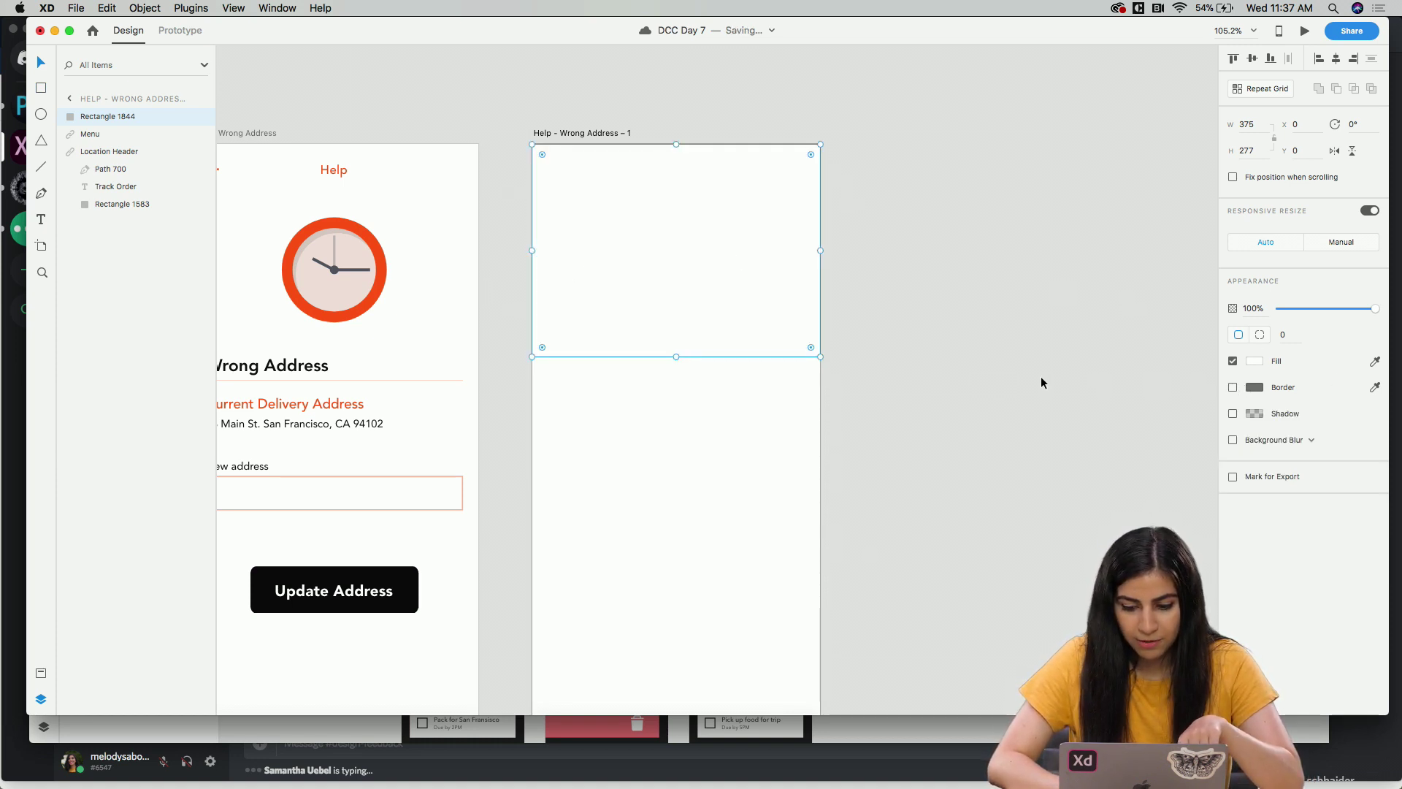
Fill the rectangle with the pale pink sampled from the order card on the View Order artboard.
{"action": "left_click", "coordinate": [41, 672]}
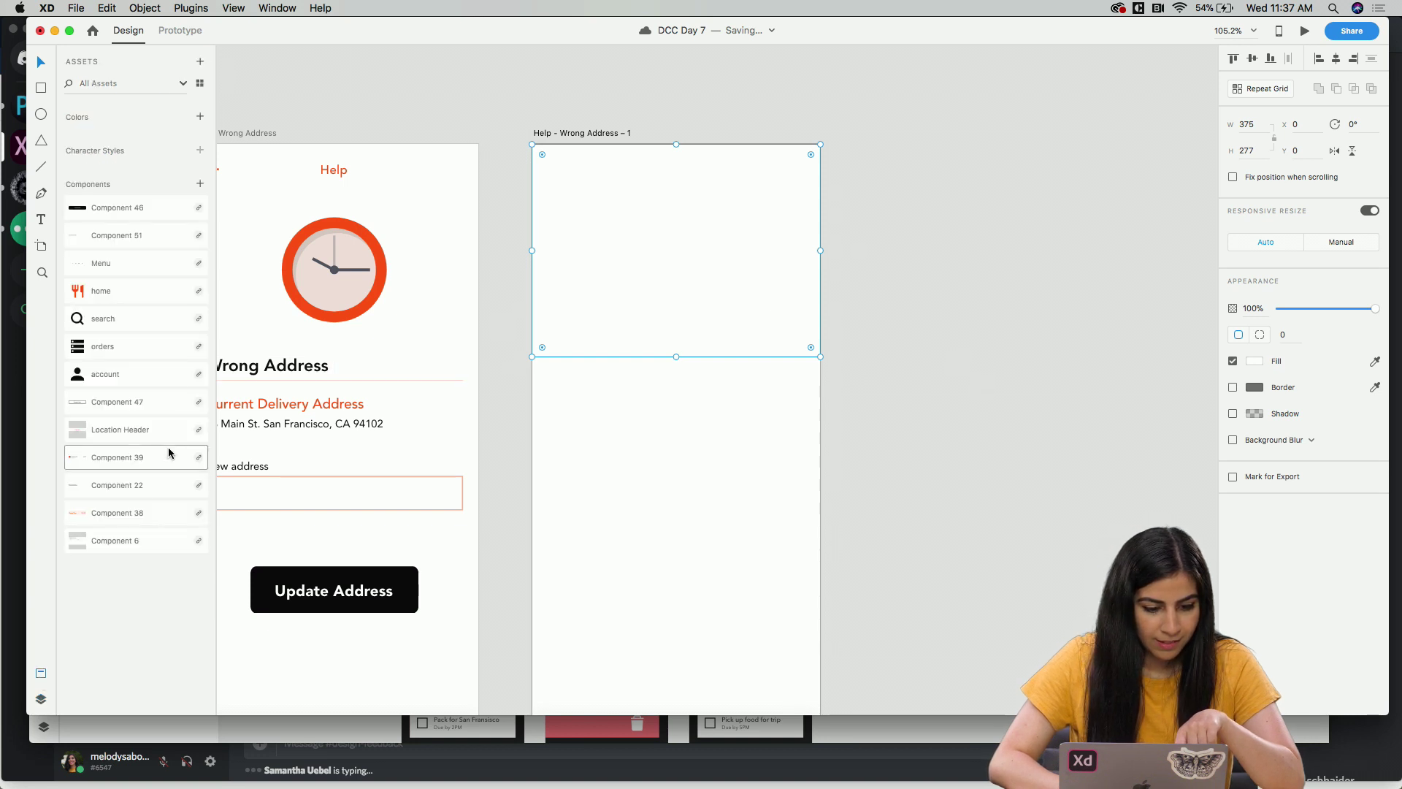
{"action": "scroll", "coordinate": [322, 369], "scroll_direction": "left", "scroll_amount": 5}
{"action": "scroll", "coordinate": [322, 368], "scroll_direction": "down", "scroll_amount": 3}
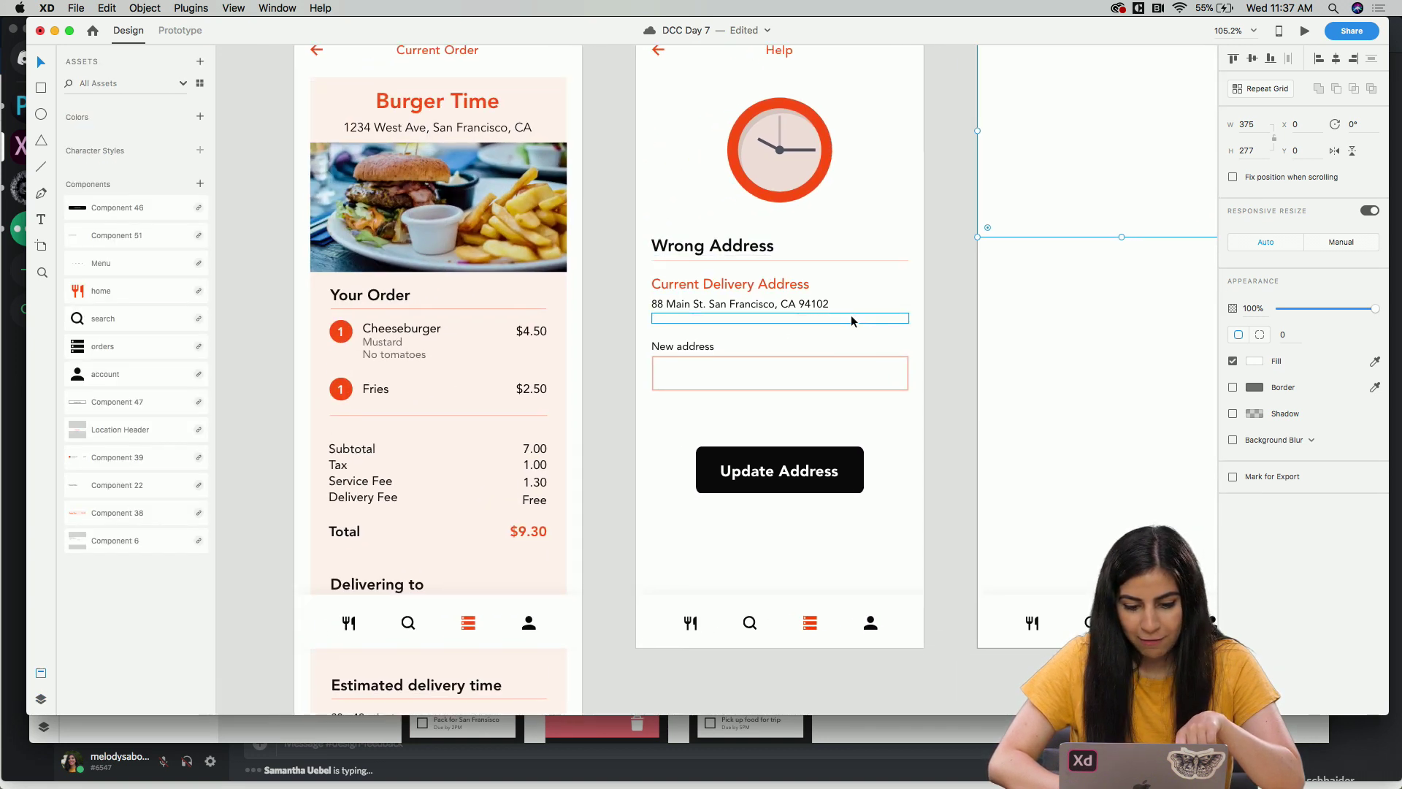
{"action": "key", "text": "i"}
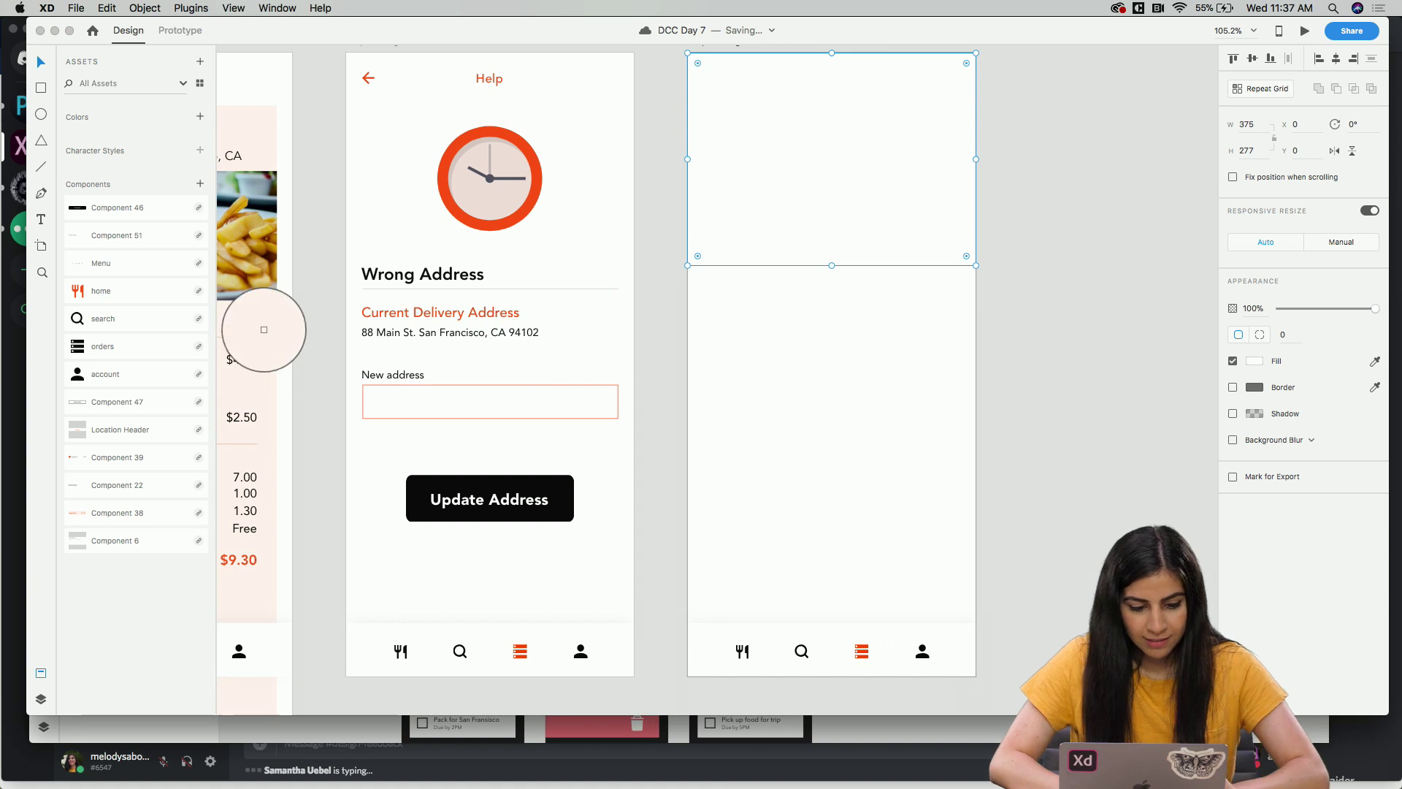
{"action": "left_click", "coordinate": [266, 328]}
Add all colors used in the View Order artboard to the document assets.
{"action": "scroll", "coordinate": [225, 271], "scroll_direction": "left", "scroll_amount": 3}
{"action": "scroll", "coordinate": [226, 271], "scroll_direction": "up", "scroll_amount": 1}
{"action": "scroll", "coordinate": [304, 85], "scroll_direction": "left", "scroll_amount": 3}
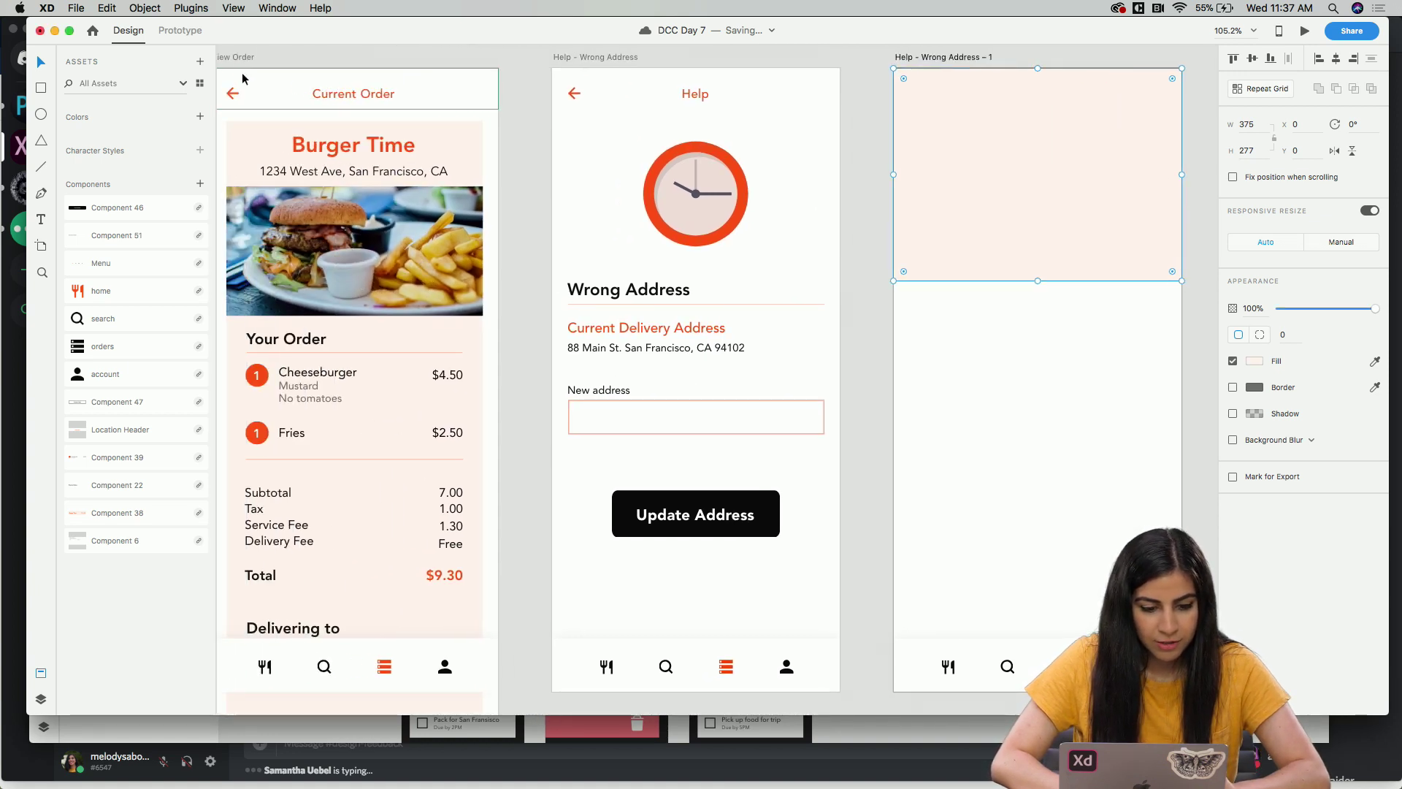
{"action": "left_click", "coordinate": [230, 59]}
{"action": "left_click", "coordinate": [230, 58]}
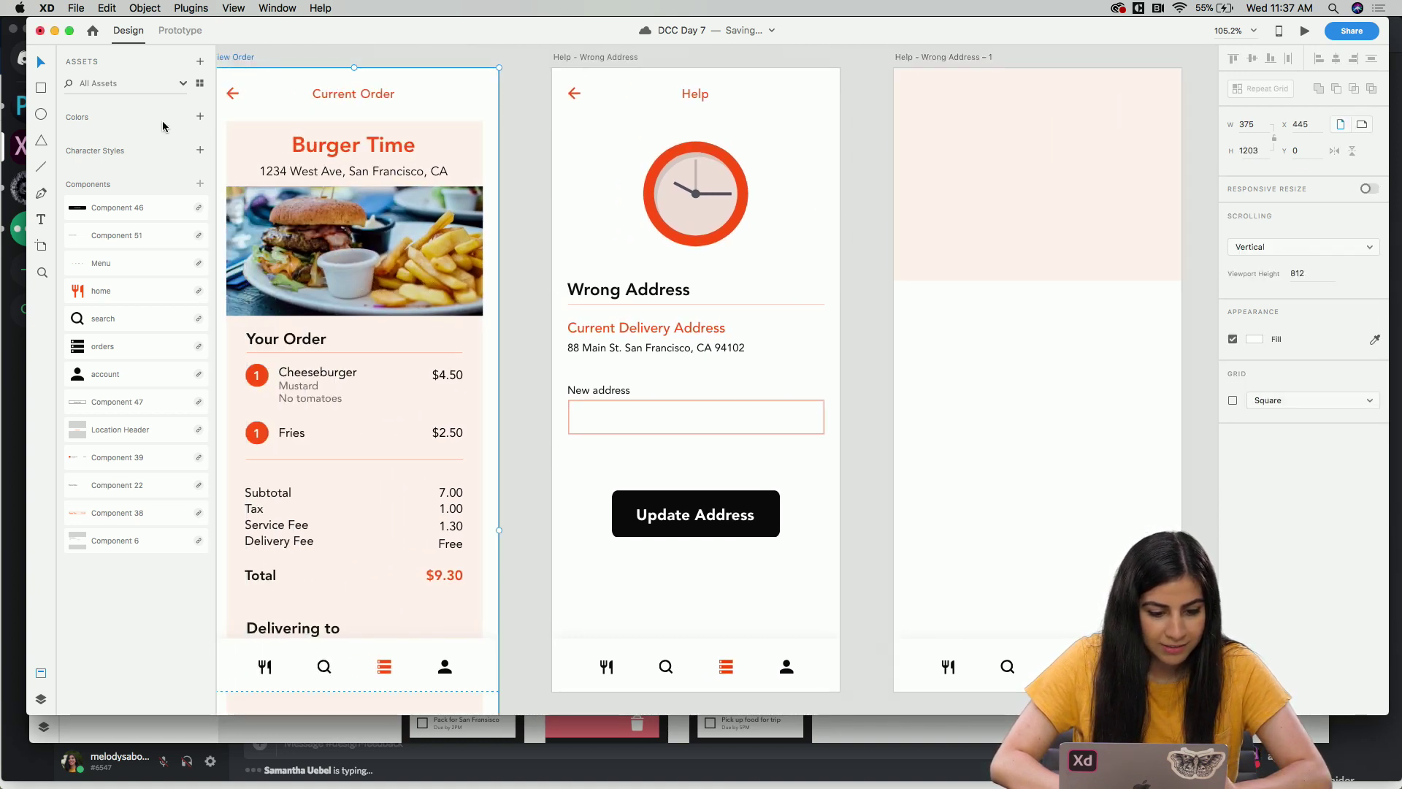
{"action": "left_click", "coordinate": [199, 116]}
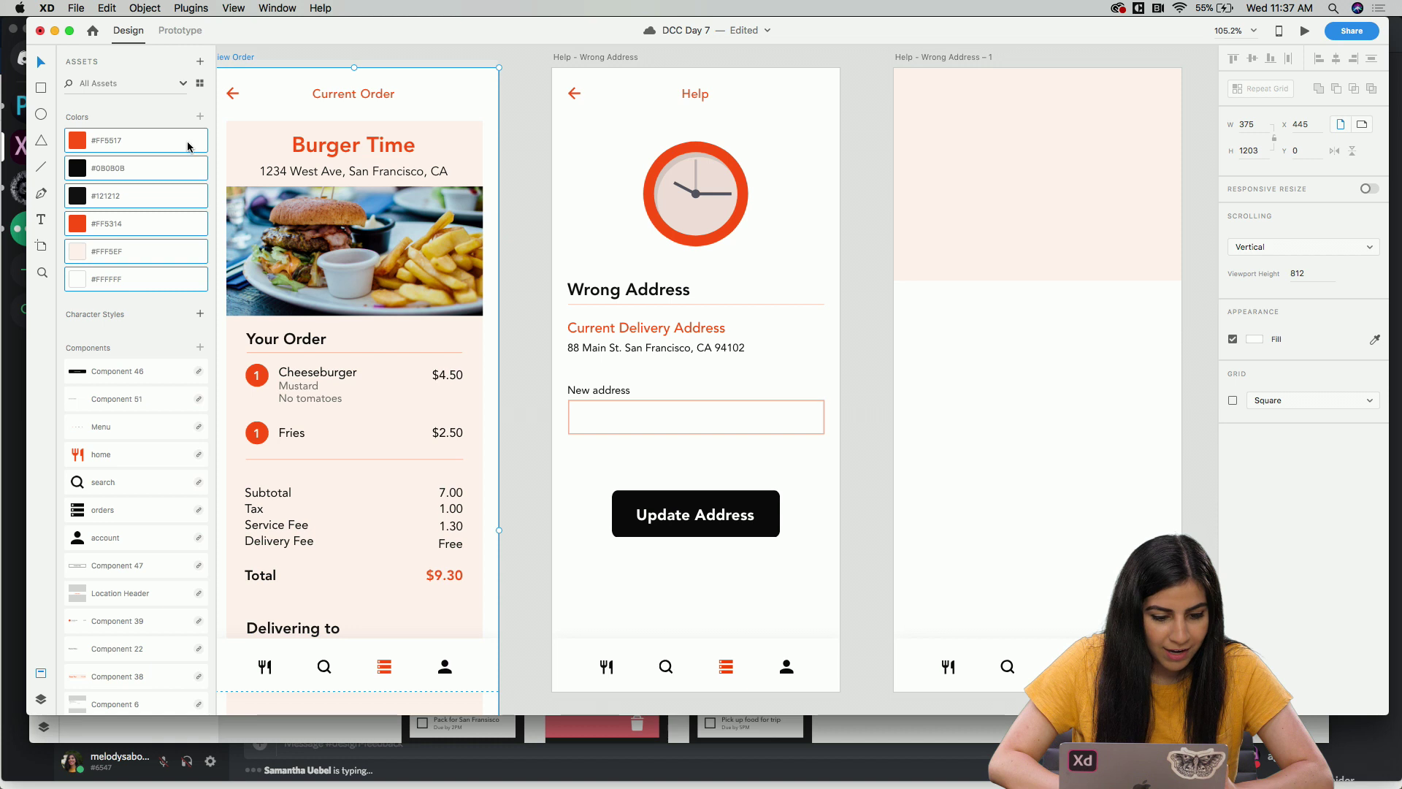
Send the pale pink rectangle to the back, behind the Track Order header.
{"action": "left_click", "coordinate": [860, 278]}
{"action": "scroll", "coordinate": [860, 278], "scroll_direction": "up", "scroll_amount": 5}
{"action": "scroll", "coordinate": [653, 243], "scroll_direction": "down", "scroll_amount": 2}
{"action": "left_click", "coordinate": [653, 243]}
{"action": "key", "text": "super+shift+bracketleft"}
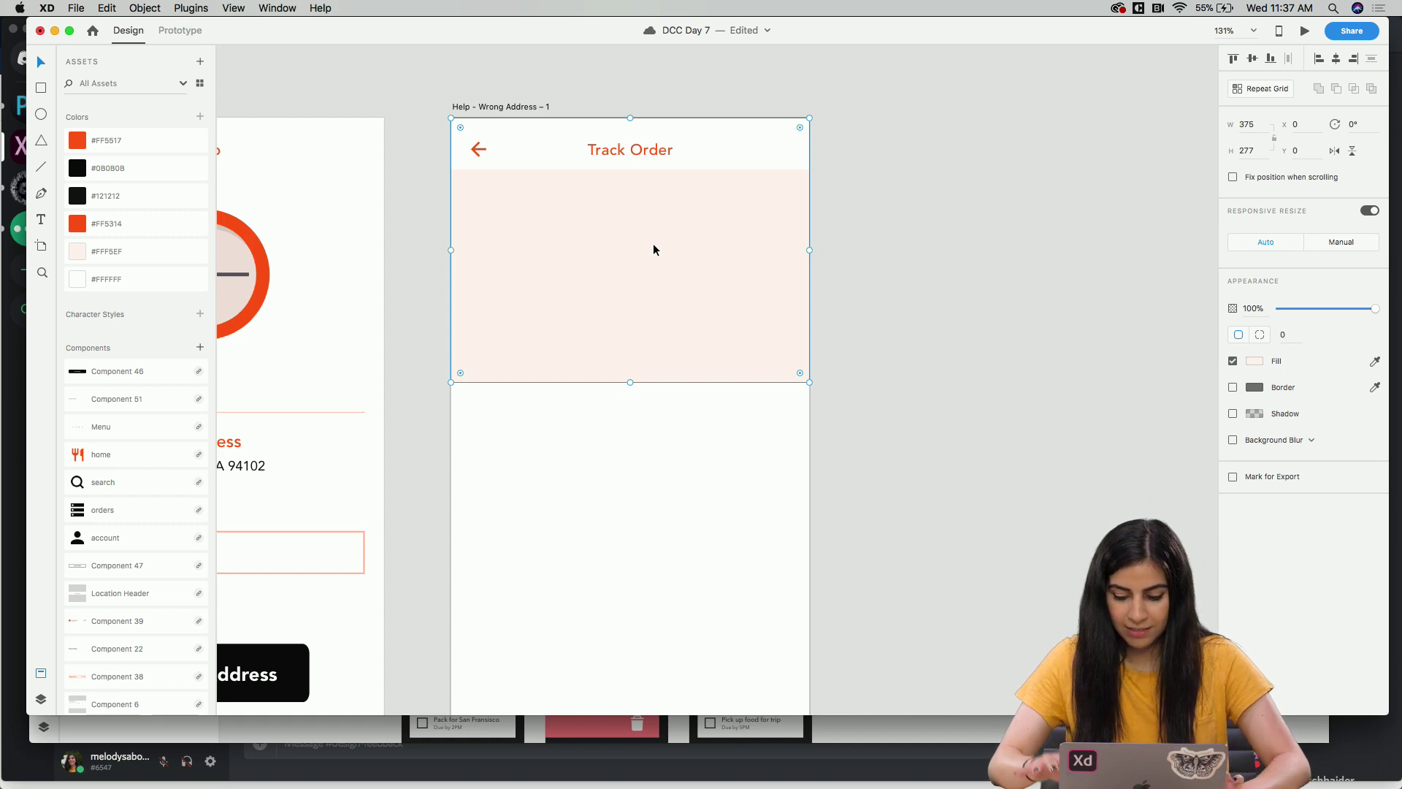
{"action": "left_click", "coordinate": [821, 319]}
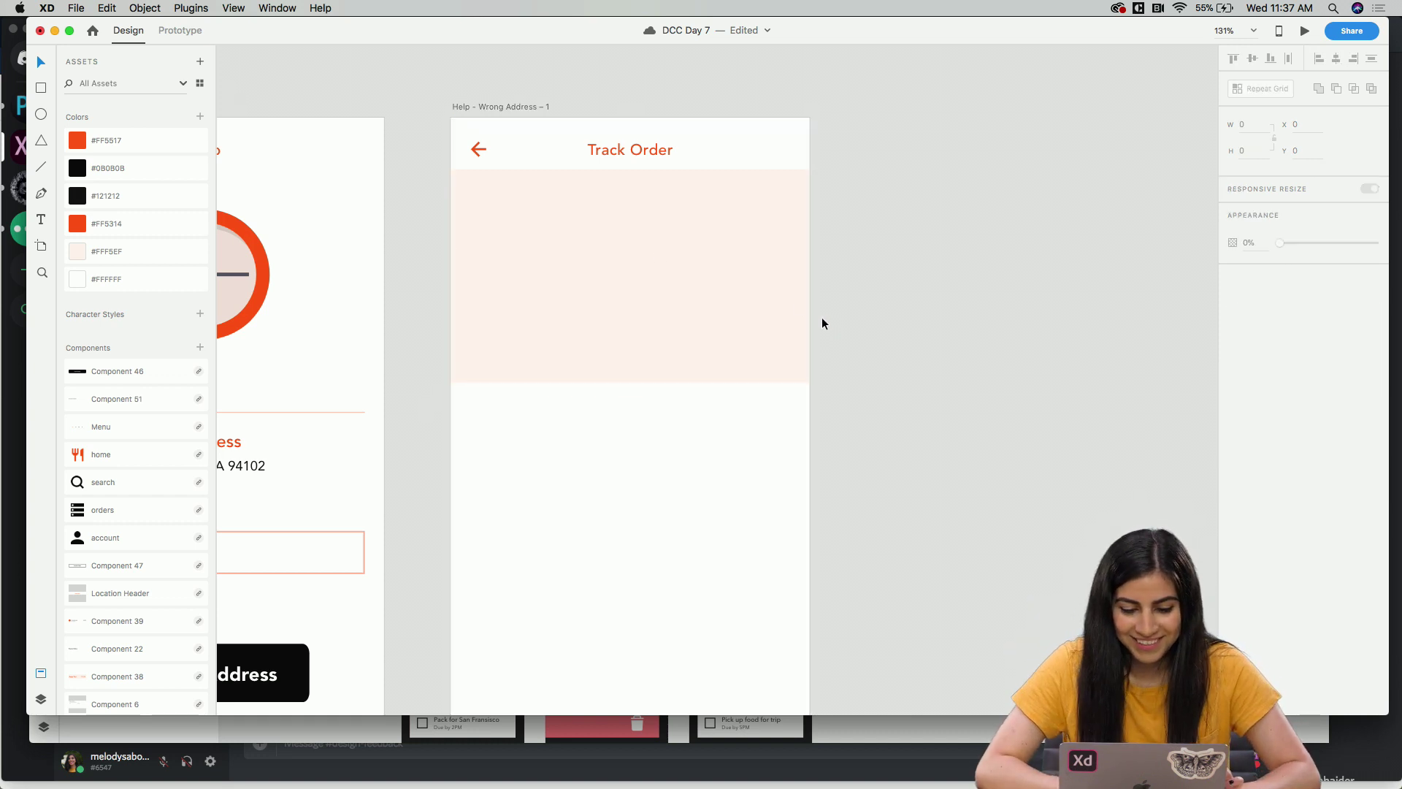
Copy the Received envelope illustration from the Order Status Icons artboard onto the Track Order screen and centre it in the pale pink rectangle.
{"action": "scroll", "coordinate": [824, 319], "scroll_direction": "left", "scroll_amount": 5}
{"action": "scroll", "coordinate": [824, 319], "scroll_direction": "down", "scroll_amount": 2}
{"action": "scroll", "coordinate": [641, 387], "scroll_direction": "left", "scroll_amount": 5}
{"action": "scroll", "coordinate": [641, 387], "scroll_direction": "down", "scroll_amount": 3}
{"action": "scroll", "coordinate": [641, 387], "scroll_direction": "down", "scroll_amount": 5}
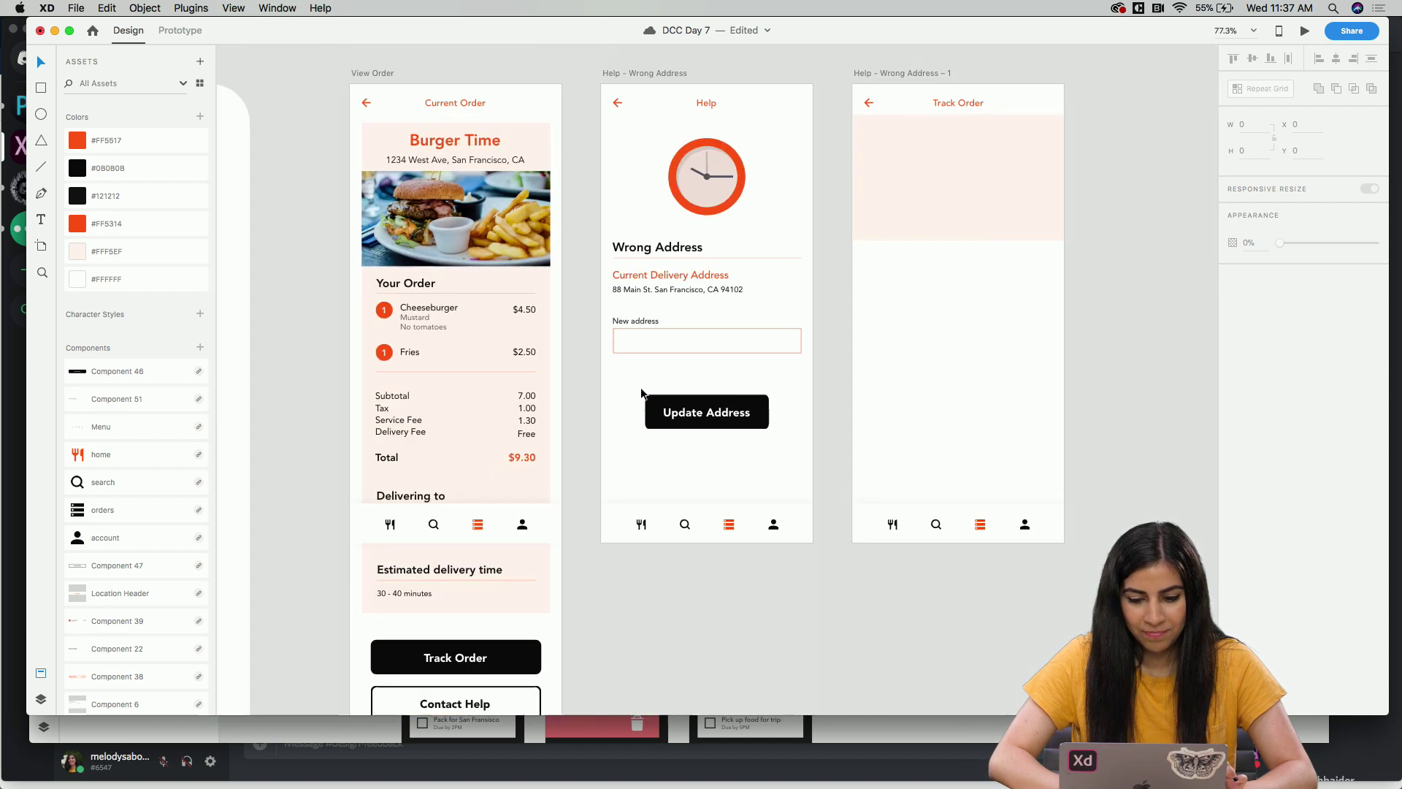
{"action": "scroll", "coordinate": [641, 387], "scroll_direction": "down", "scroll_amount": 10}
{"action": "scroll", "coordinate": [641, 393], "scroll_direction": "left", "scroll_amount": 6}
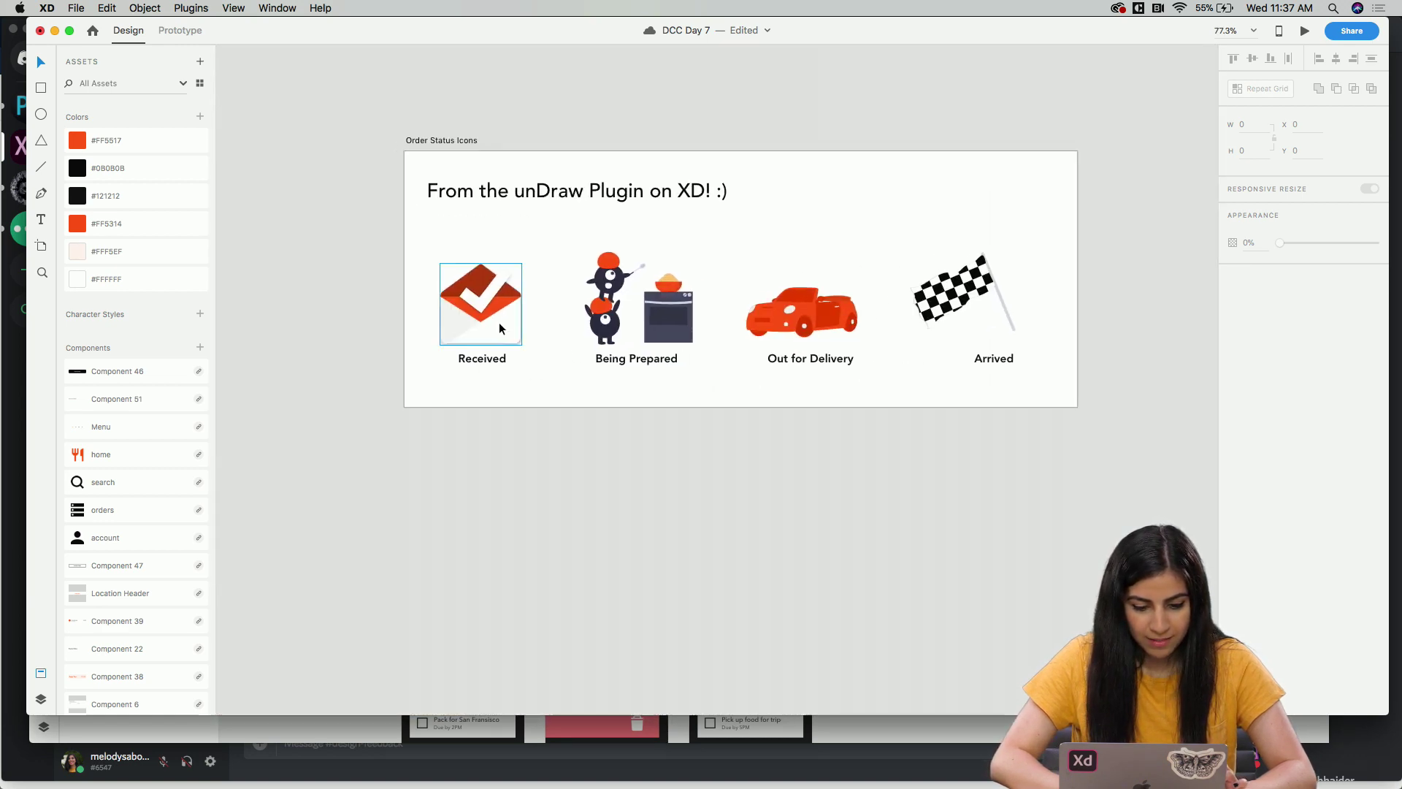
{"action": "left_click", "coordinate": [501, 325]}
{"action": "scroll", "coordinate": [498, 328], "scroll_direction": "right", "scroll_amount": 1}
{"action": "scroll", "coordinate": [498, 329], "scroll_direction": "up", "scroll_amount": 10}
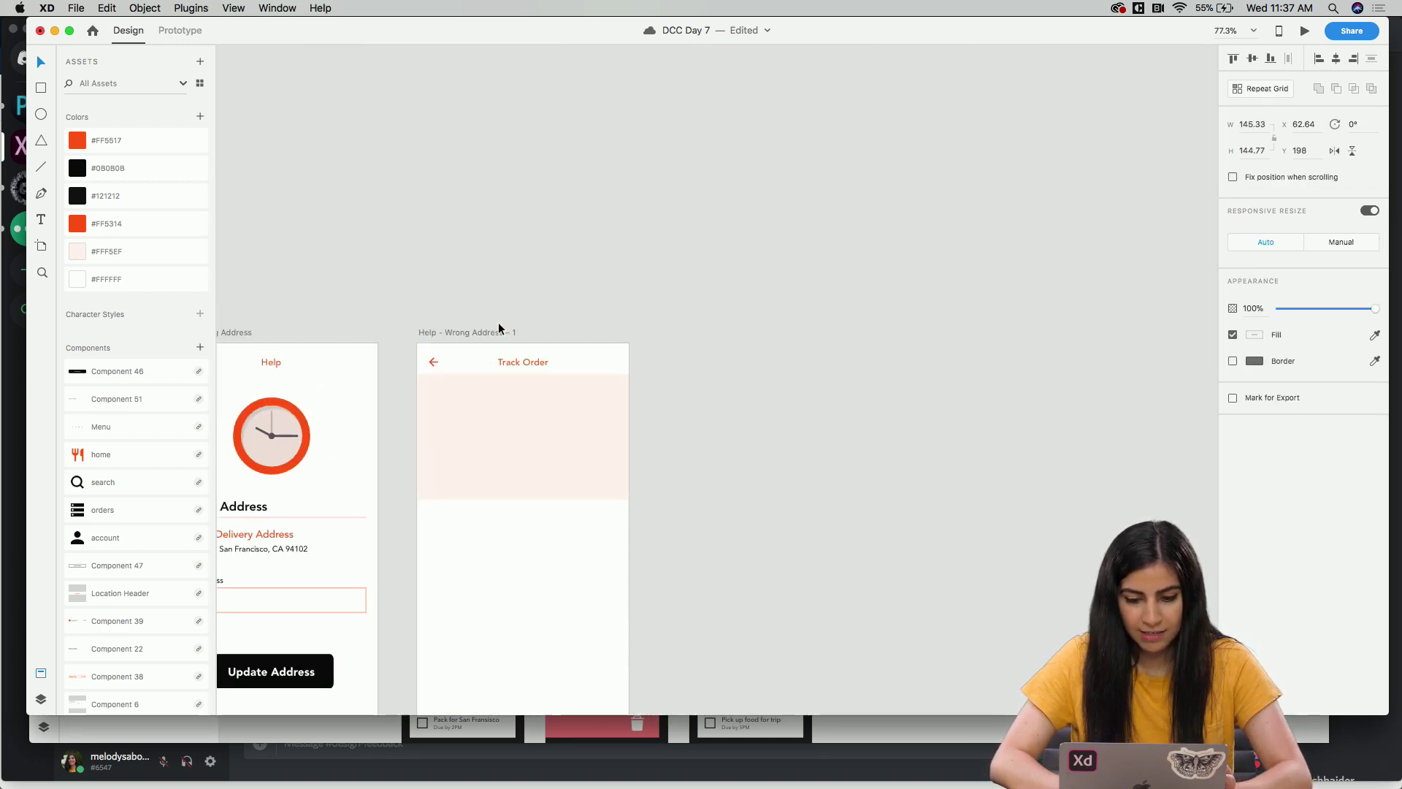
{"action": "left_click", "coordinate": [455, 331]}
{"action": "key", "text": "cmd+v"}
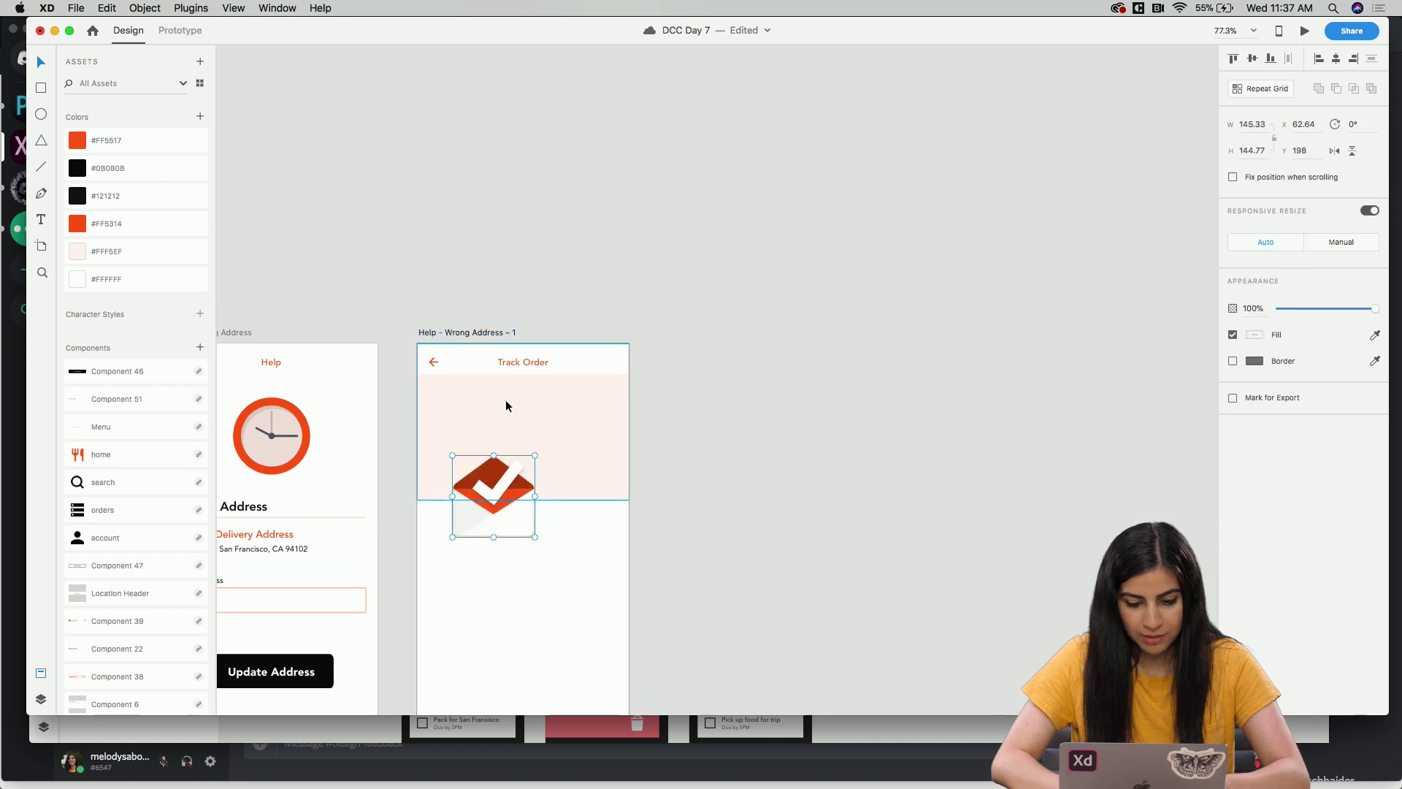
{"action": "scroll", "coordinate": [505, 408], "scroll_direction": "down", "scroll_amount": 2}
{"action": "left_click_drag", "start_coordinate": [504, 431], "coordinate": [532, 376]}
Copy the Wrong Address heading from the Help artboard and place it below the pink rectangle on Track Order at Y 299.
{"action": "scroll", "coordinate": [532, 543], "scroll_direction": "left", "scroll_amount": 5}
{"action": "scroll", "coordinate": [532, 543], "scroll_direction": "down", "scroll_amount": 3}
{"action": "left_click", "coordinate": [487, 329]}
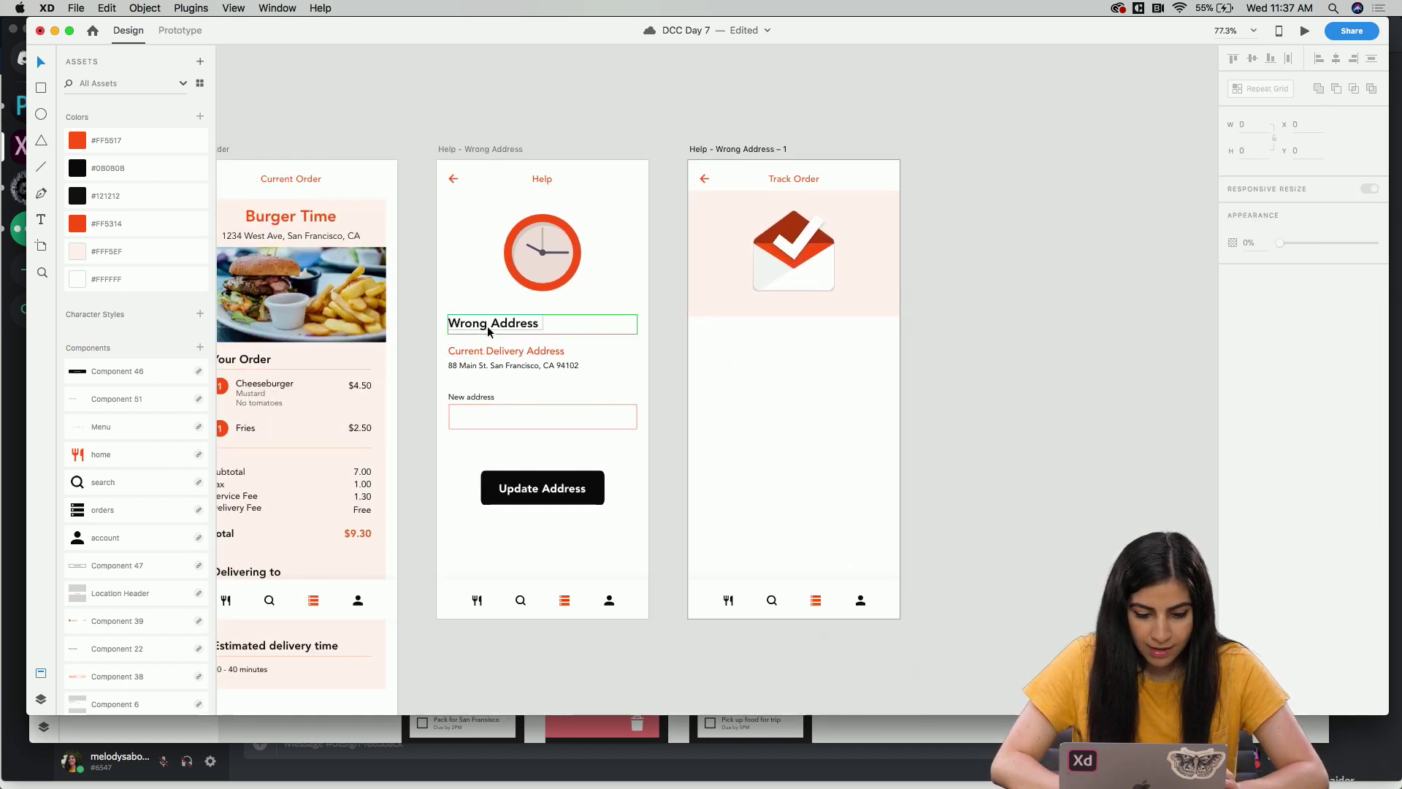
{"action": "scroll", "coordinate": [487, 331], "scroll_direction": "up", "scroll_amount": 4}
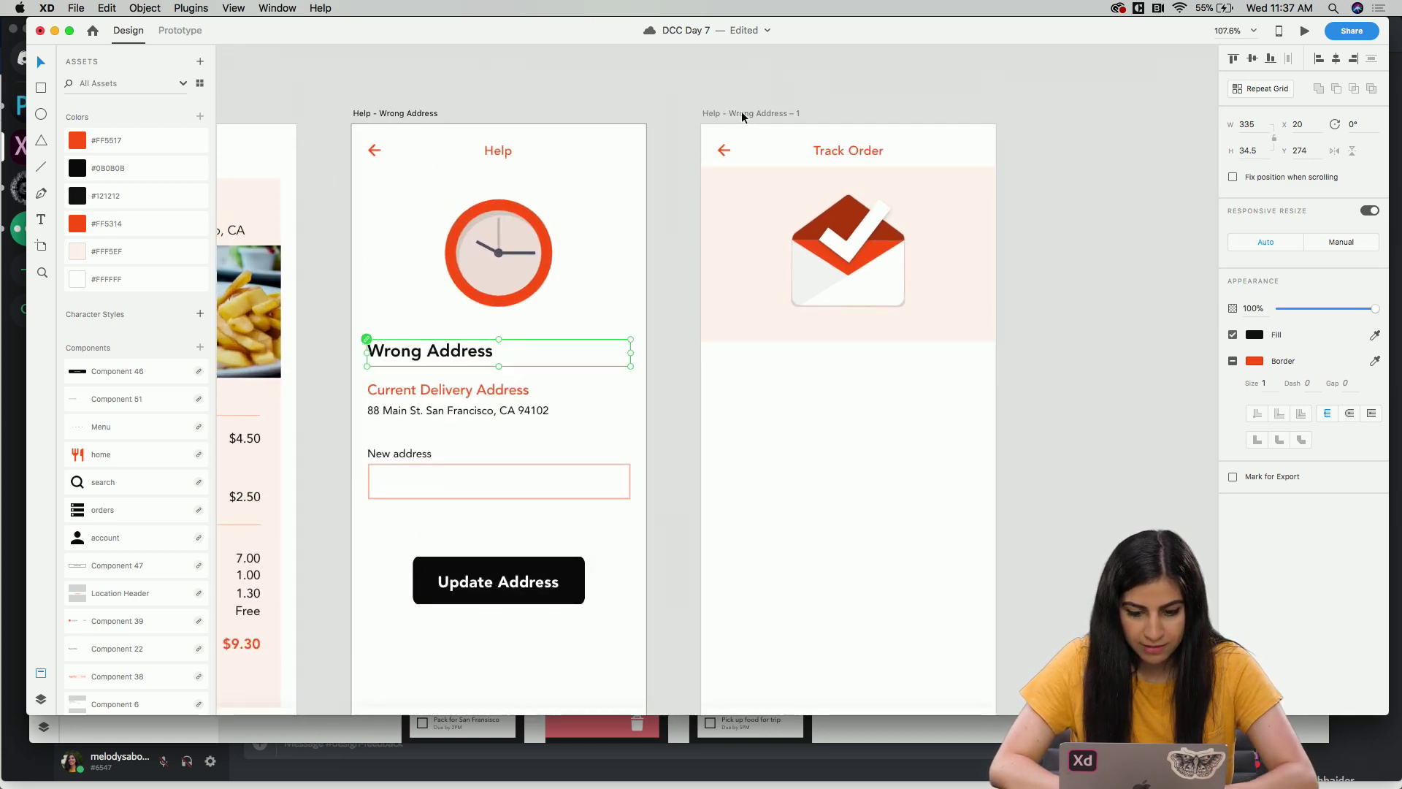
{"action": "key", "text": "cmd+c"}
{"action": "left_click", "coordinate": [759, 110]}
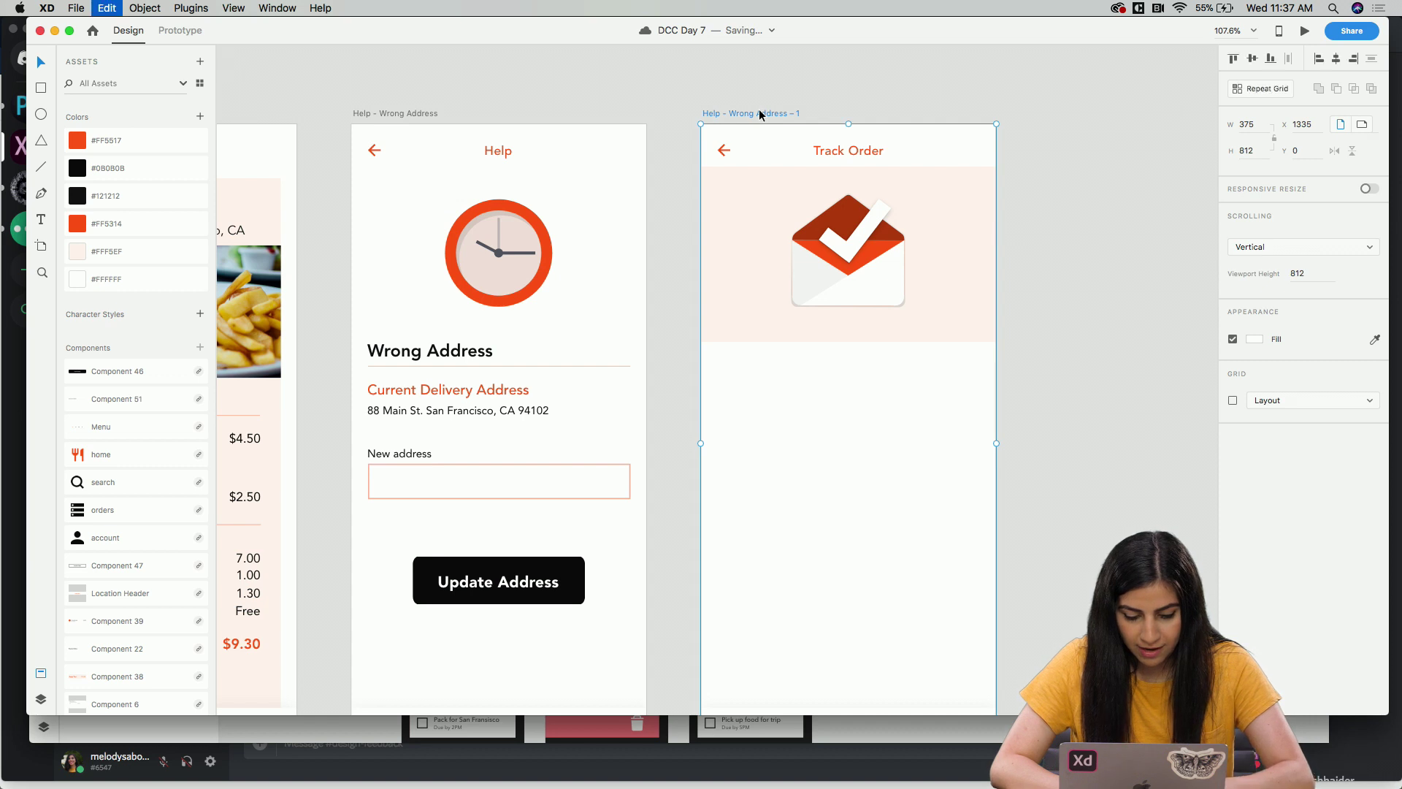
{"action": "key", "text": "cmd+v"}
{"action": "left_click_drag", "start_coordinate": [784, 356], "coordinate": [783, 373]}
{"action": "scroll", "coordinate": [737, 409], "scroll_direction": "right", "scroll_amount": 3}
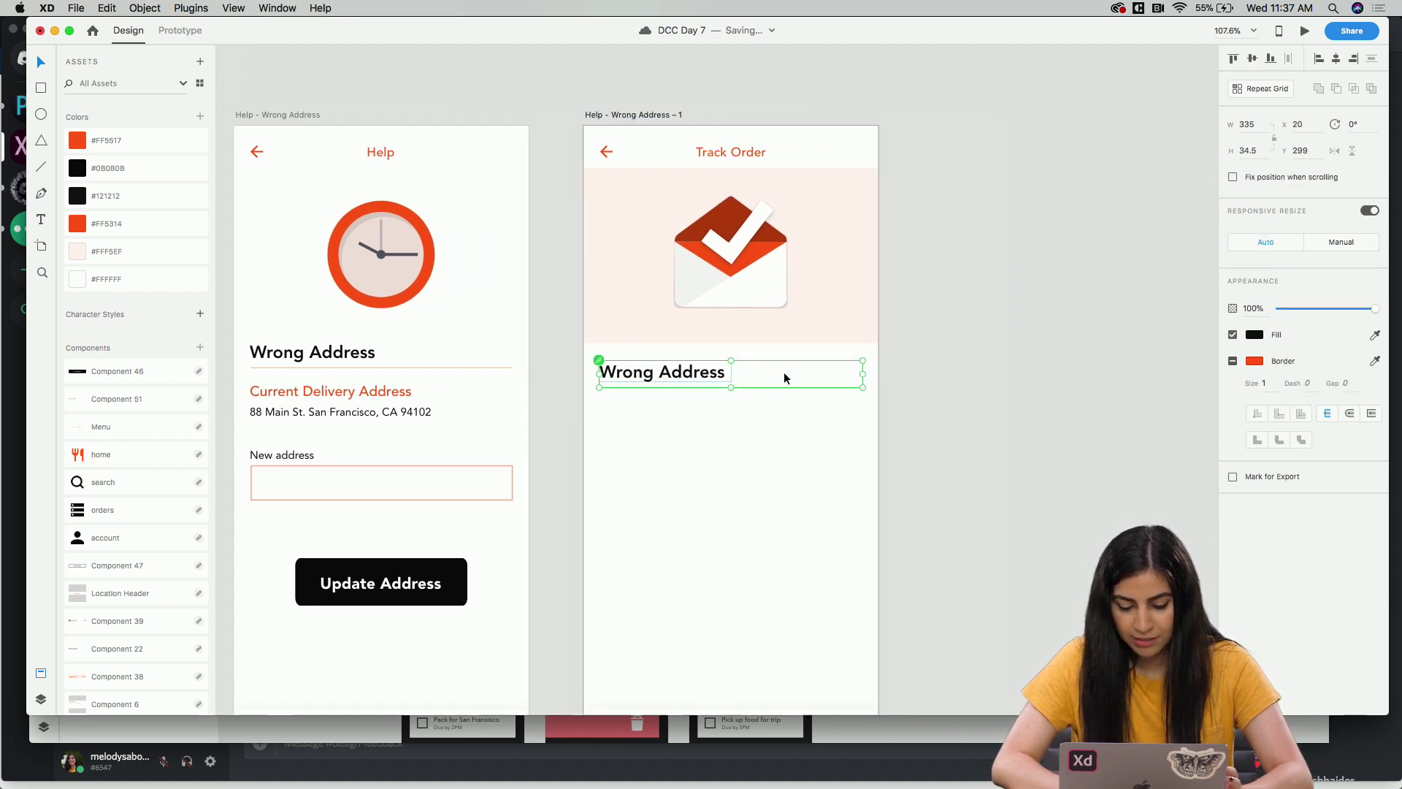
Show the layout grid on the Track Order artboard, shift the Wrong Address heading to X 60 and shorten it to about 288 wide.
{"action": "key", "text": "cmd+shift+apostrophe"}
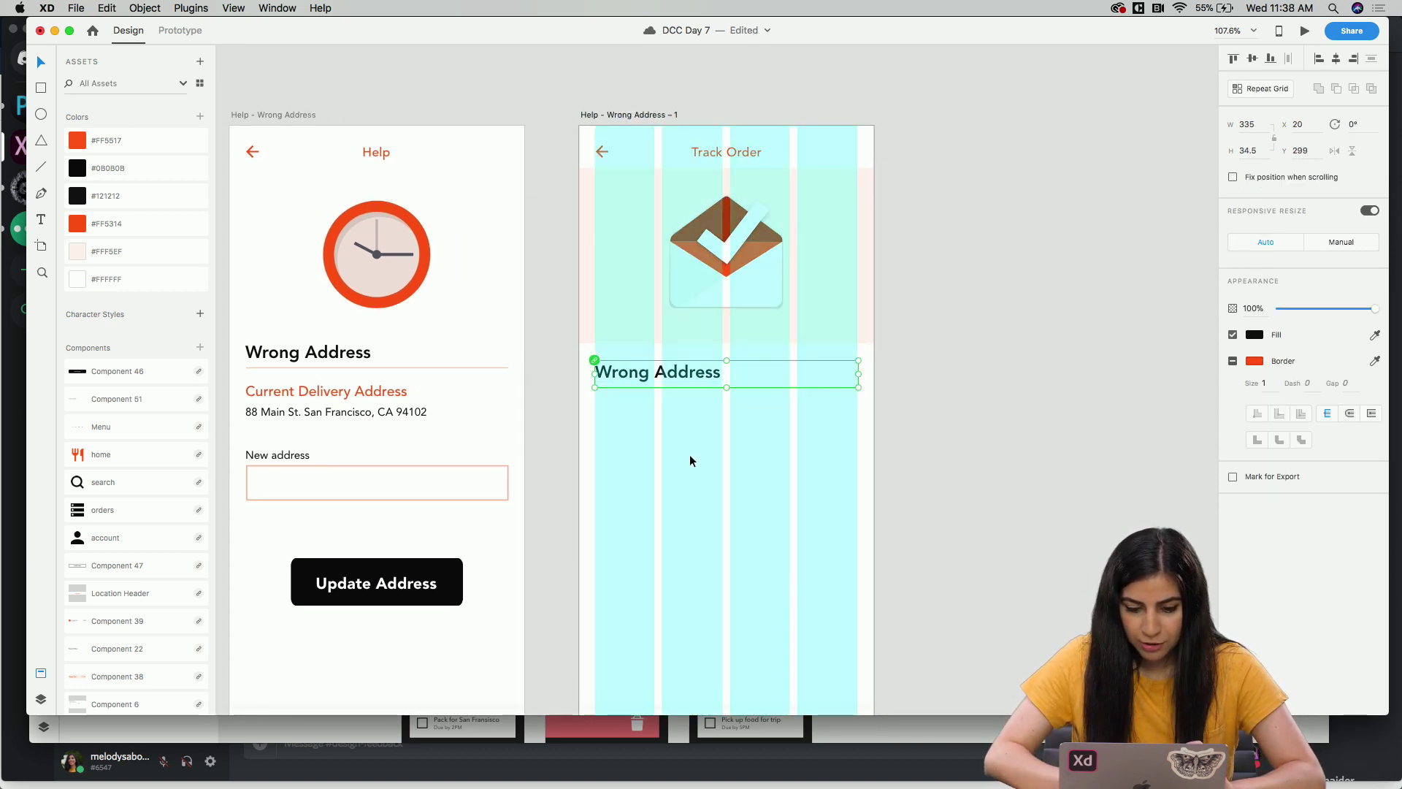
{"action": "left_click", "coordinate": [638, 115]}
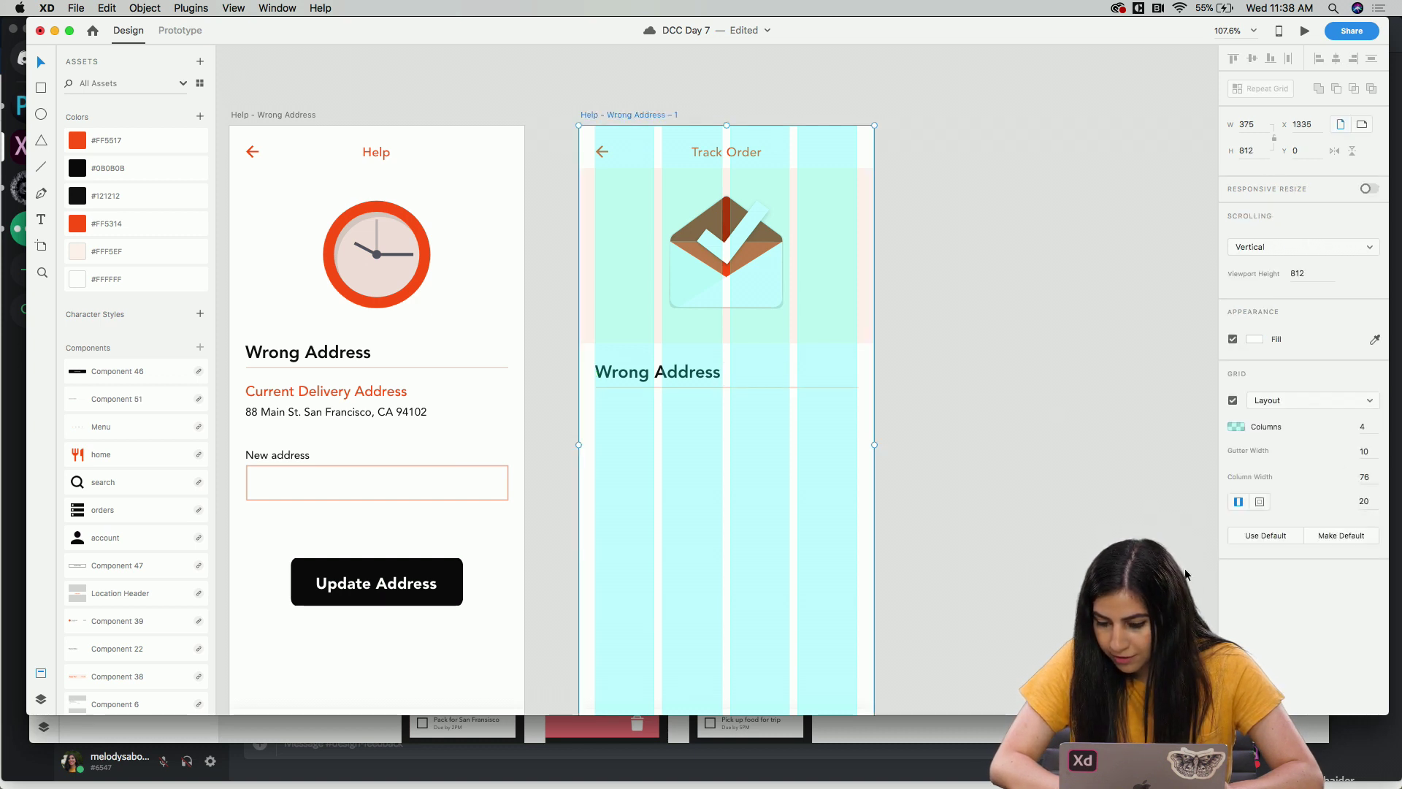
{"action": "left_click", "coordinate": [680, 384]}
{"action": "scroll", "coordinate": [673, 379], "scroll_direction": "up", "scroll_amount": 5}
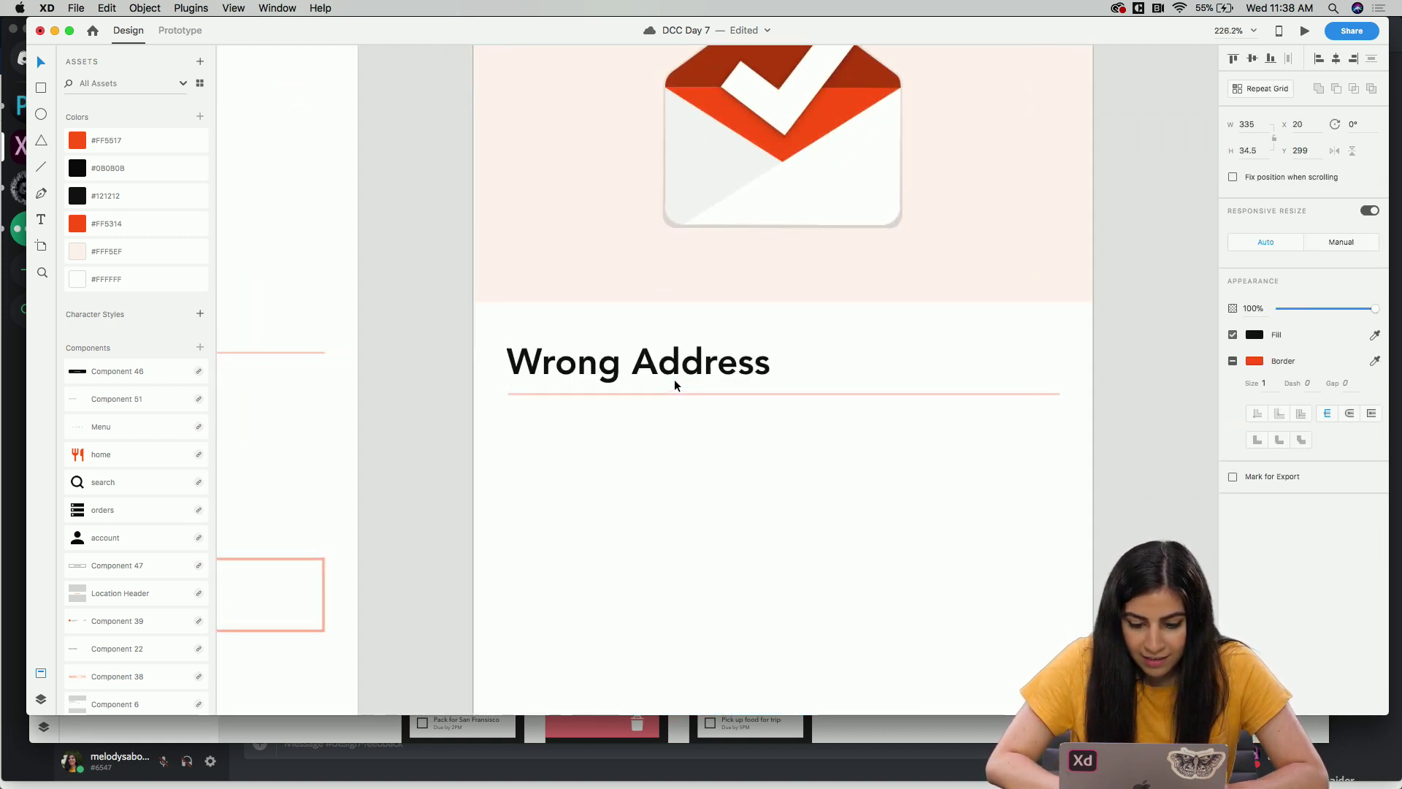
{"action": "left_click_drag", "start_coordinate": [650, 357], "coordinate": [717, 357]}
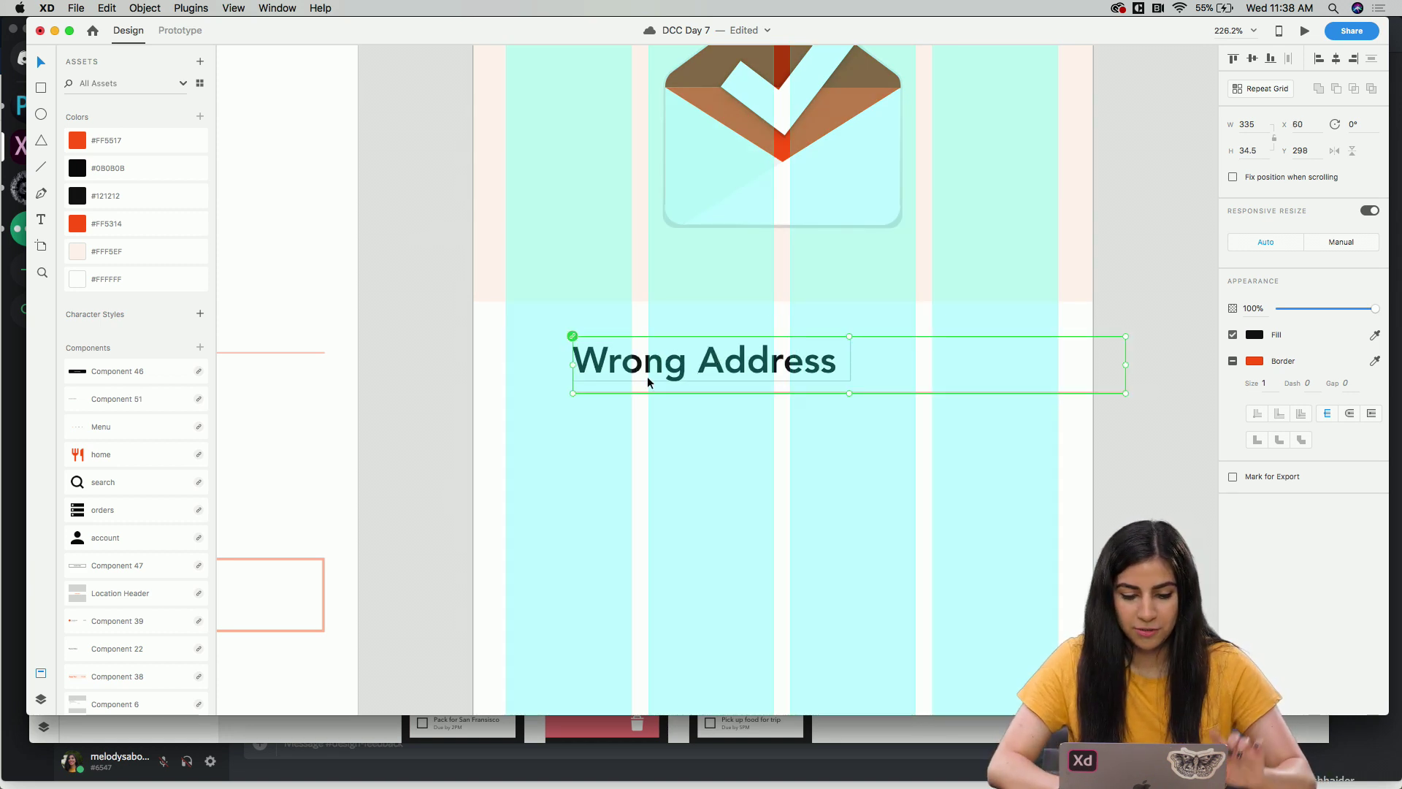
{"action": "left_click_drag", "start_coordinate": [638, 374], "coordinate": [638, 378]}
{"action": "left_click_drag", "start_coordinate": [1119, 368], "coordinate": [1049, 367]}
{"action": "left_click", "coordinate": [788, 419]}
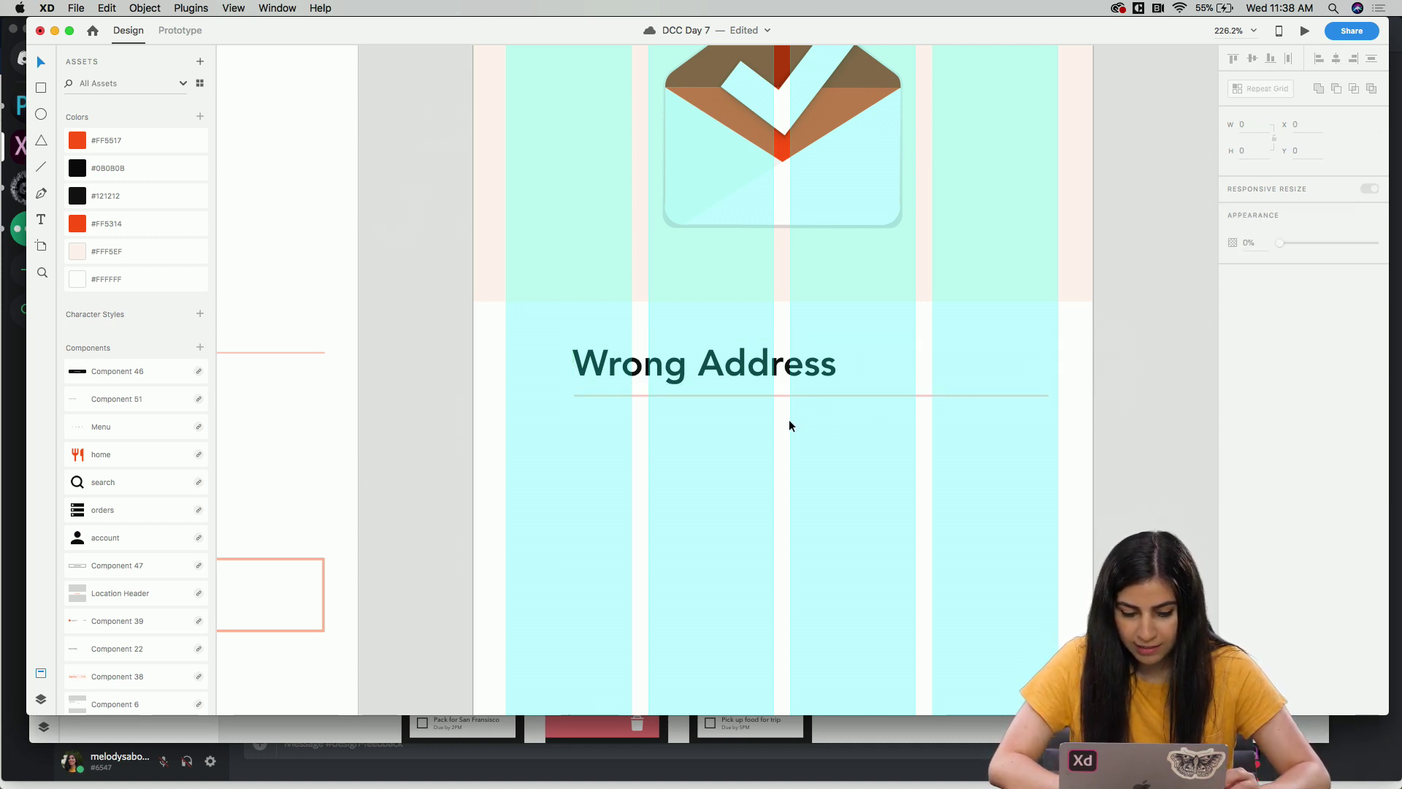
Draw a 31 by 31 circle beside the start of the Wrong Address heading and give it a size 3 border in #FF5517.
{"action": "scroll", "coordinate": [789, 419], "scroll_direction": "left", "scroll_amount": 2}
{"action": "mouse_move", "coordinate": [544, 354]}
{"action": "left_mouse_down"}
{"action": "mouse_move", "coordinate": [582, 372]}
{"action": "mouse_move", "coordinate": [593, 414]}
{"action": "left_mouse_up"}
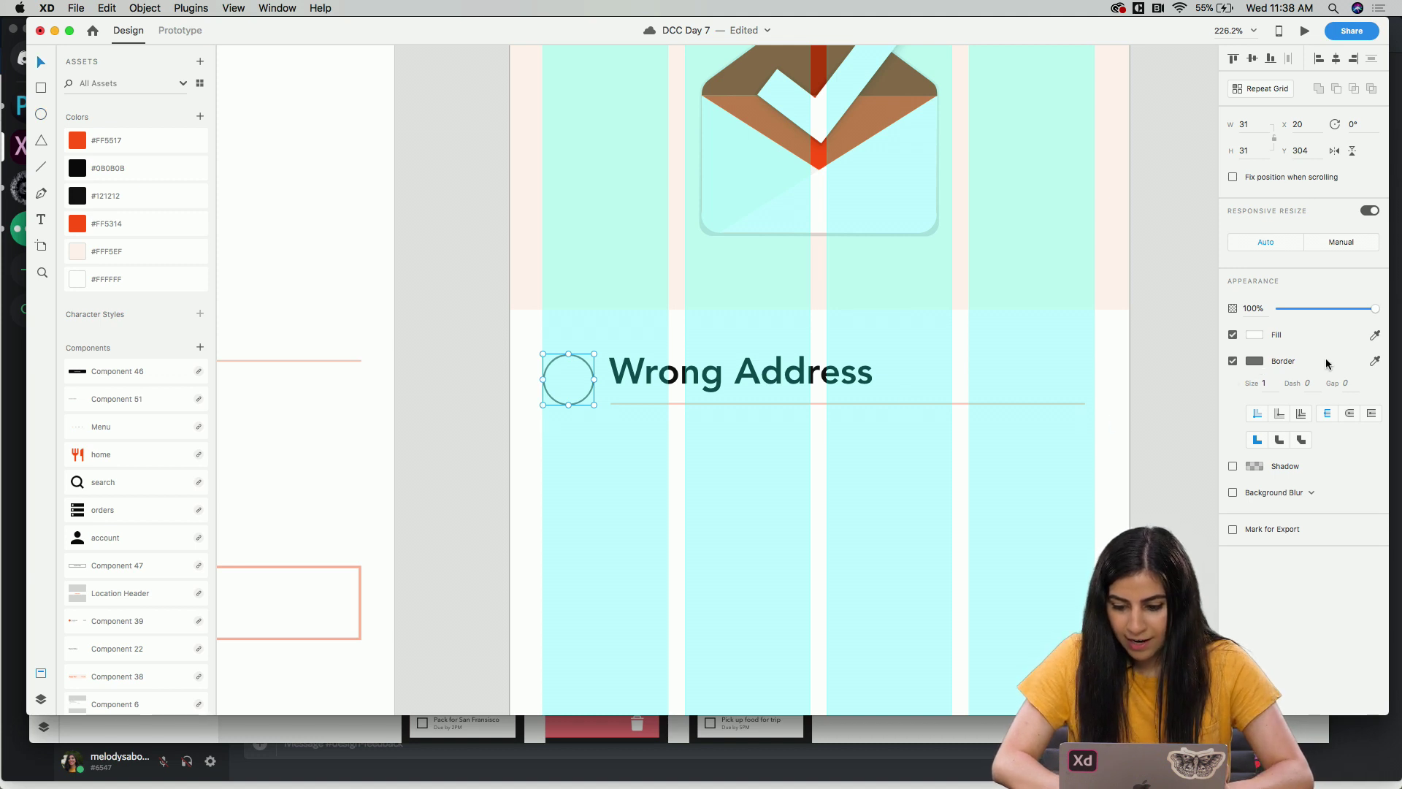
{"action": "left_click", "coordinate": [1374, 360]}
{"action": "left_click", "coordinate": [71, 142]}
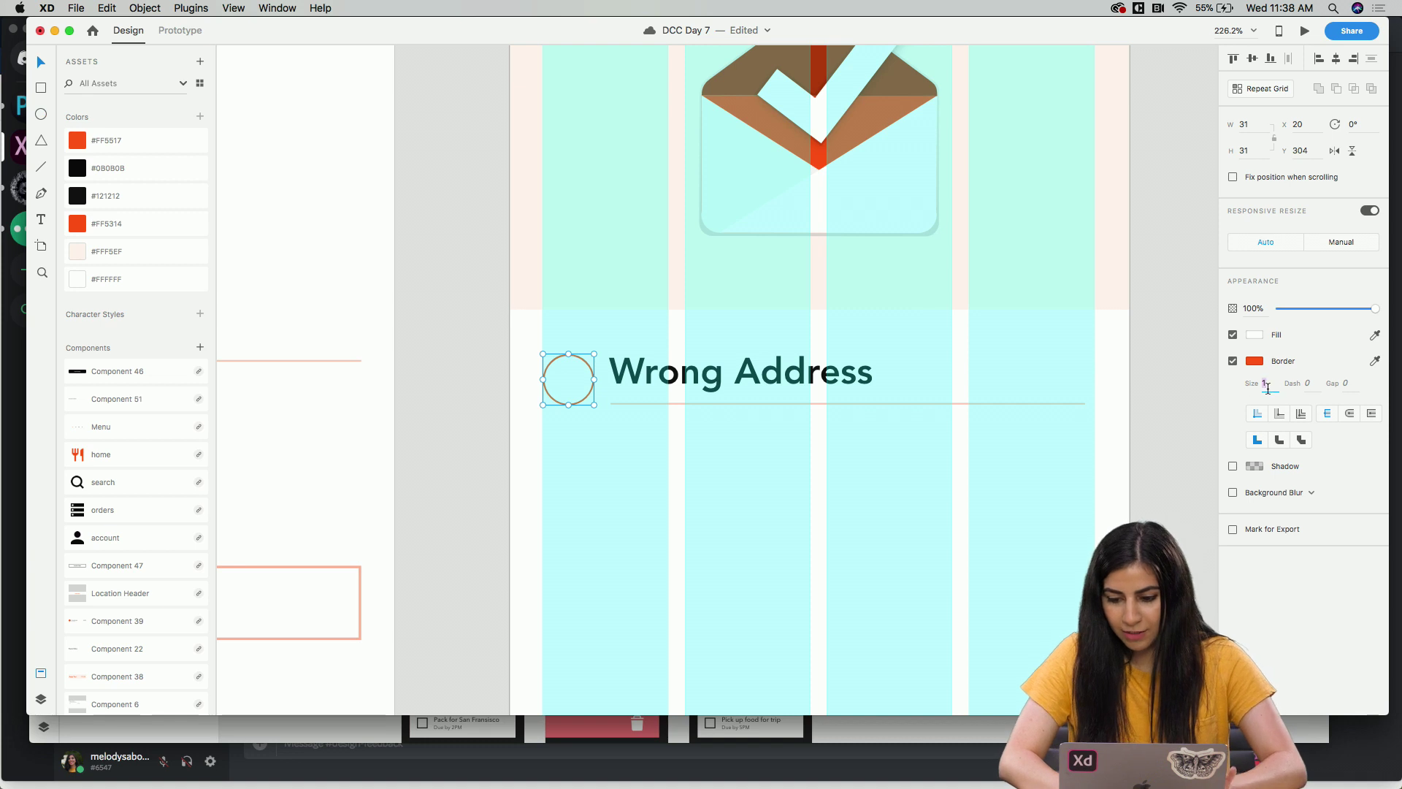
{"action": "key", "text": "Return"}
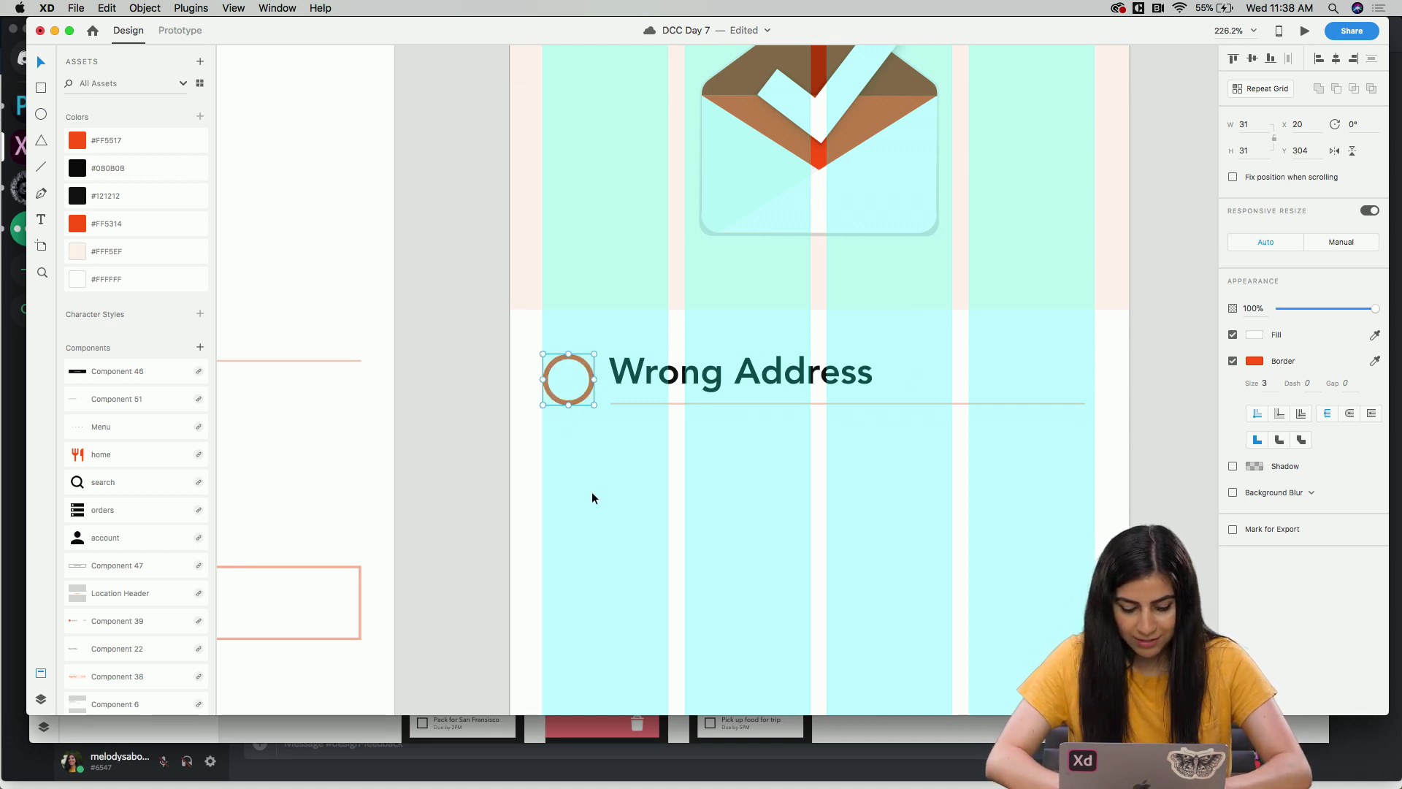
Centre the circle vertically on the heading at Y 302 and nudge the heading to X 61.
{"action": "scroll", "coordinate": [582, 470], "scroll_direction": "up", "scroll_amount": 5}
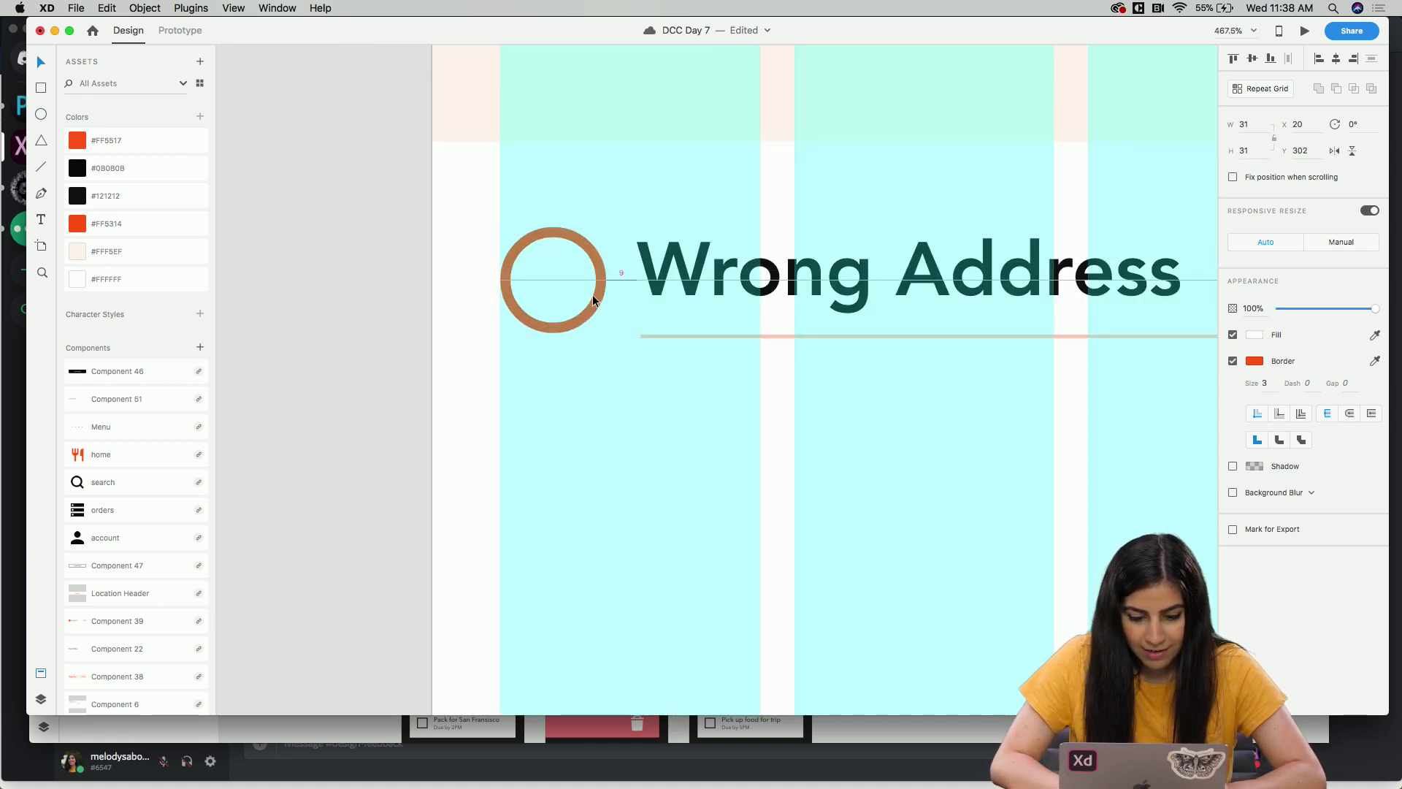
{"action": "scroll", "coordinate": [590, 430], "scroll_direction": "down", "scroll_amount": 3}
{"action": "left_click", "coordinate": [659, 342]}
{"action": "key", "text": "Right"}
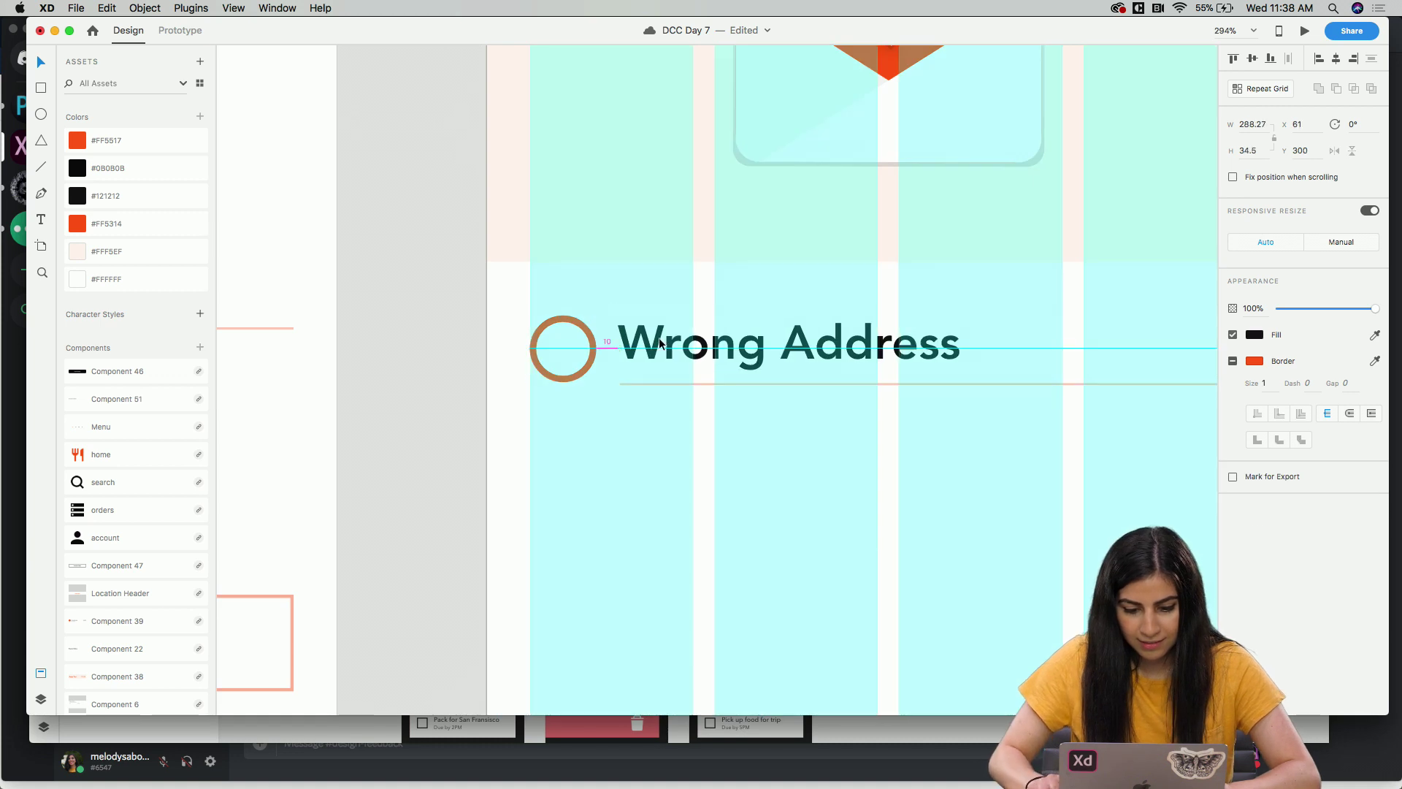
{"action": "scroll", "coordinate": [590, 406], "scroll_direction": "down", "scroll_amount": 2}
{"action": "scroll", "coordinate": [590, 406], "scroll_direction": "down", "scroll_amount": 3}
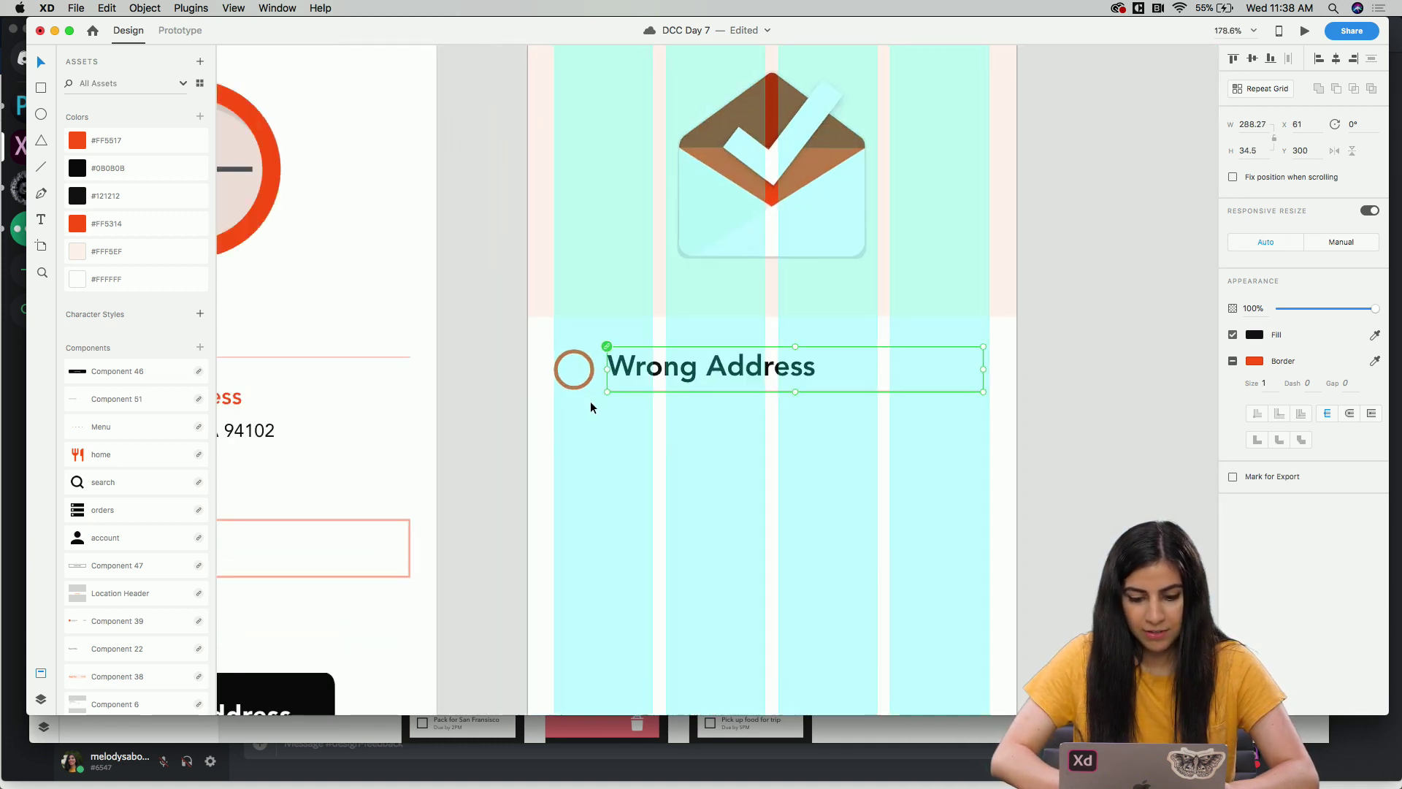
Change the Track Order screen's Wrong Address heading to "Received" and hide the layout grid.
{"action": "left_click", "coordinate": [720, 370]}
{"action": "double_click", "coordinate": [720, 371]}
{"action": "key", "text": "super+a"}
{"action": "type", "text": "Received"}
{"action": "key", "text": "Escape"}
{"action": "left_click", "coordinate": [493, 520]}
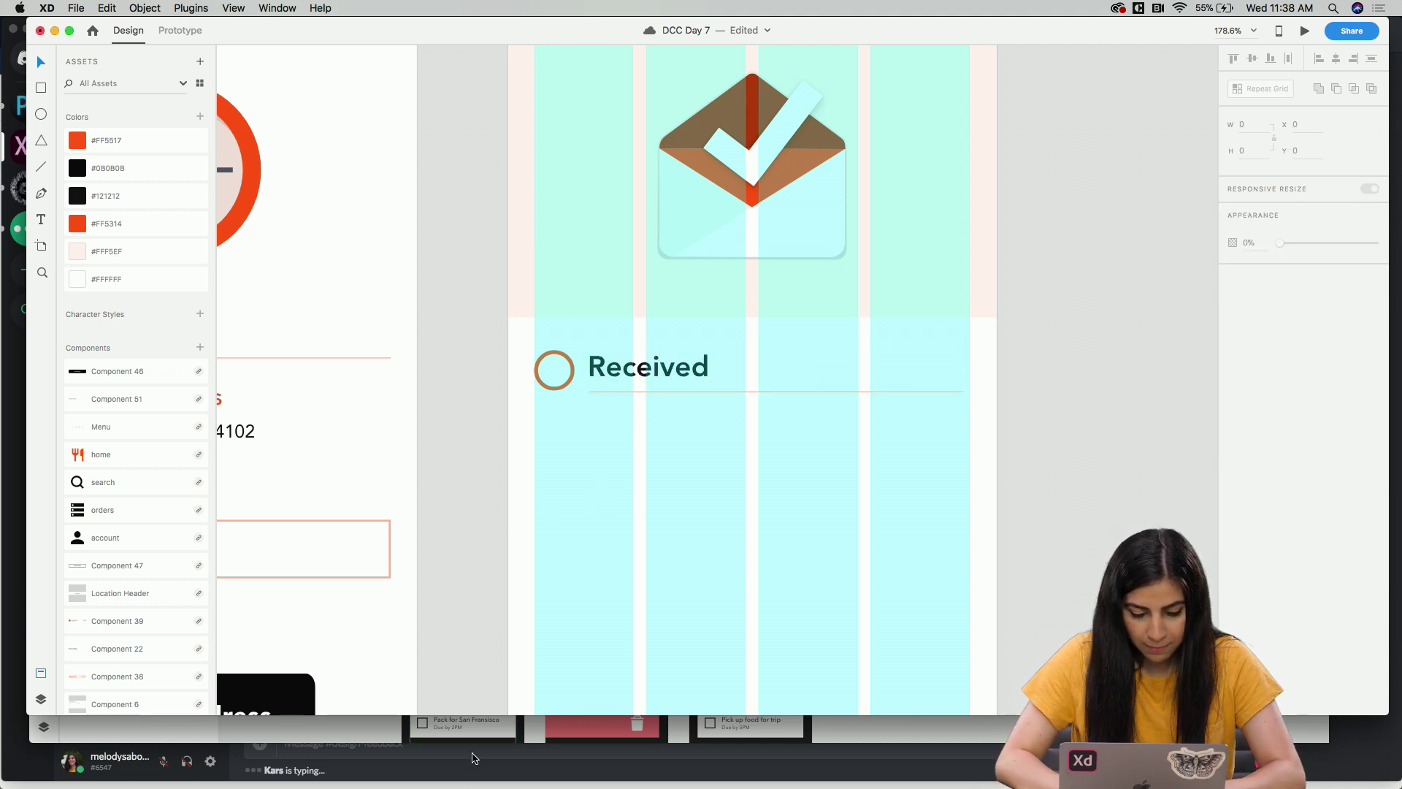
{"action": "left_click", "coordinate": [498, 708]}
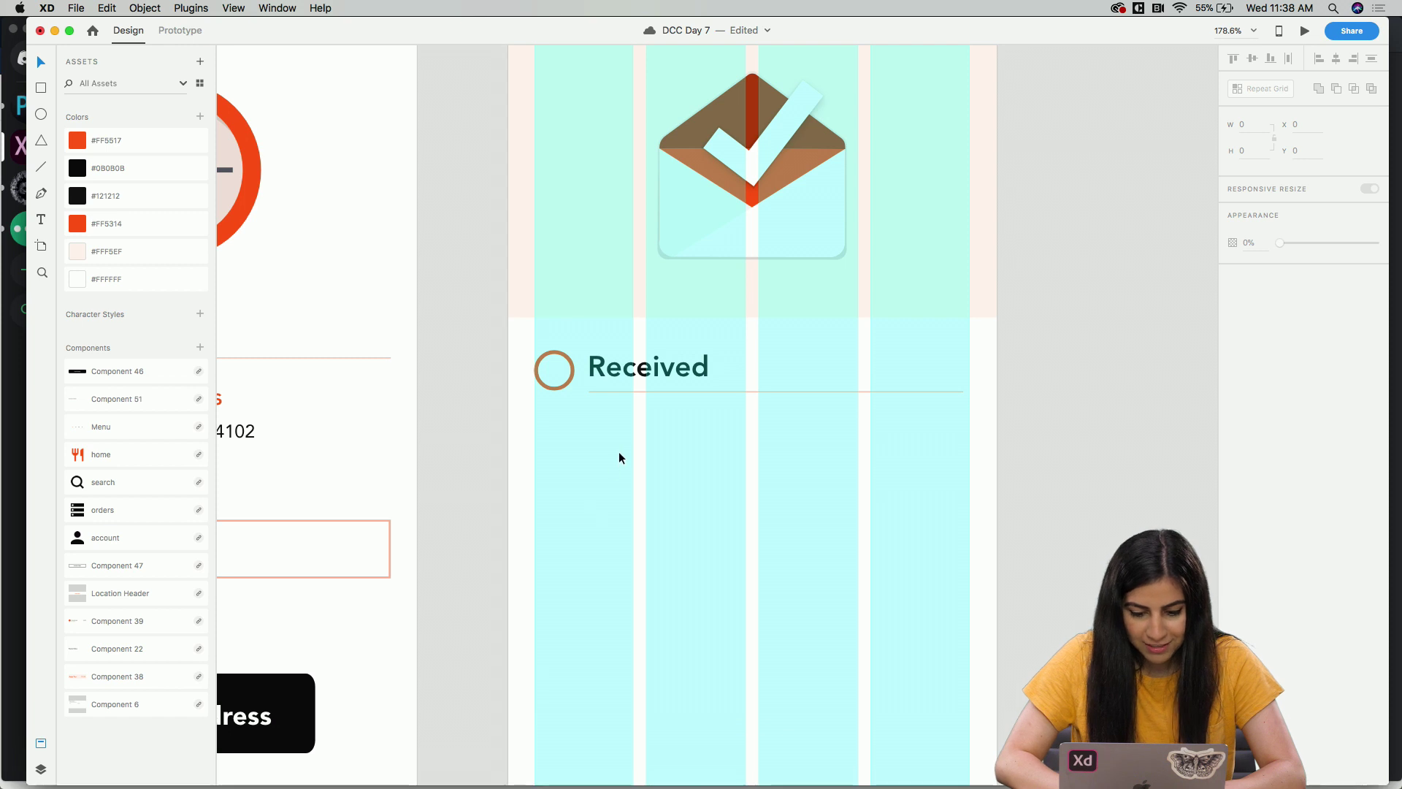
{"action": "left_click", "coordinate": [666, 390]}
{"action": "scroll", "coordinate": [666, 390], "scroll_direction": "down", "scroll_amount": 5}
{"action": "key", "text": "super+shift+apostrophe"}
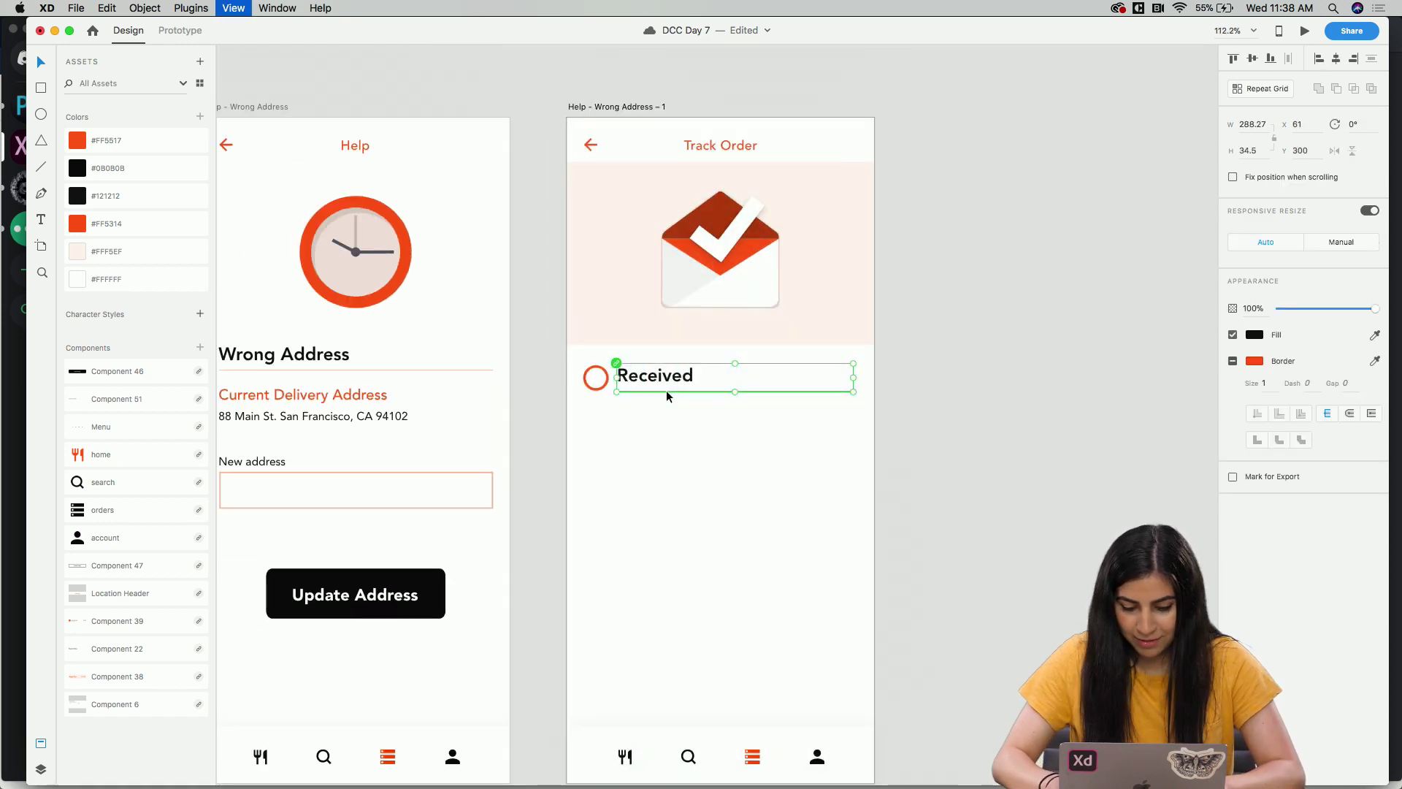
Repeat the circle and Received heading into four stacked rows with Repeat Grid and widen the gaps until the list is about 368 tall.
{"action": "left_click_drag", "start_coordinate": [716, 417], "coordinate": [585, 361]}
{"action": "left_click", "coordinate": [1269, 89]}
{"action": "scroll", "coordinate": [703, 231], "scroll_direction": "down", "scroll_amount": 3}
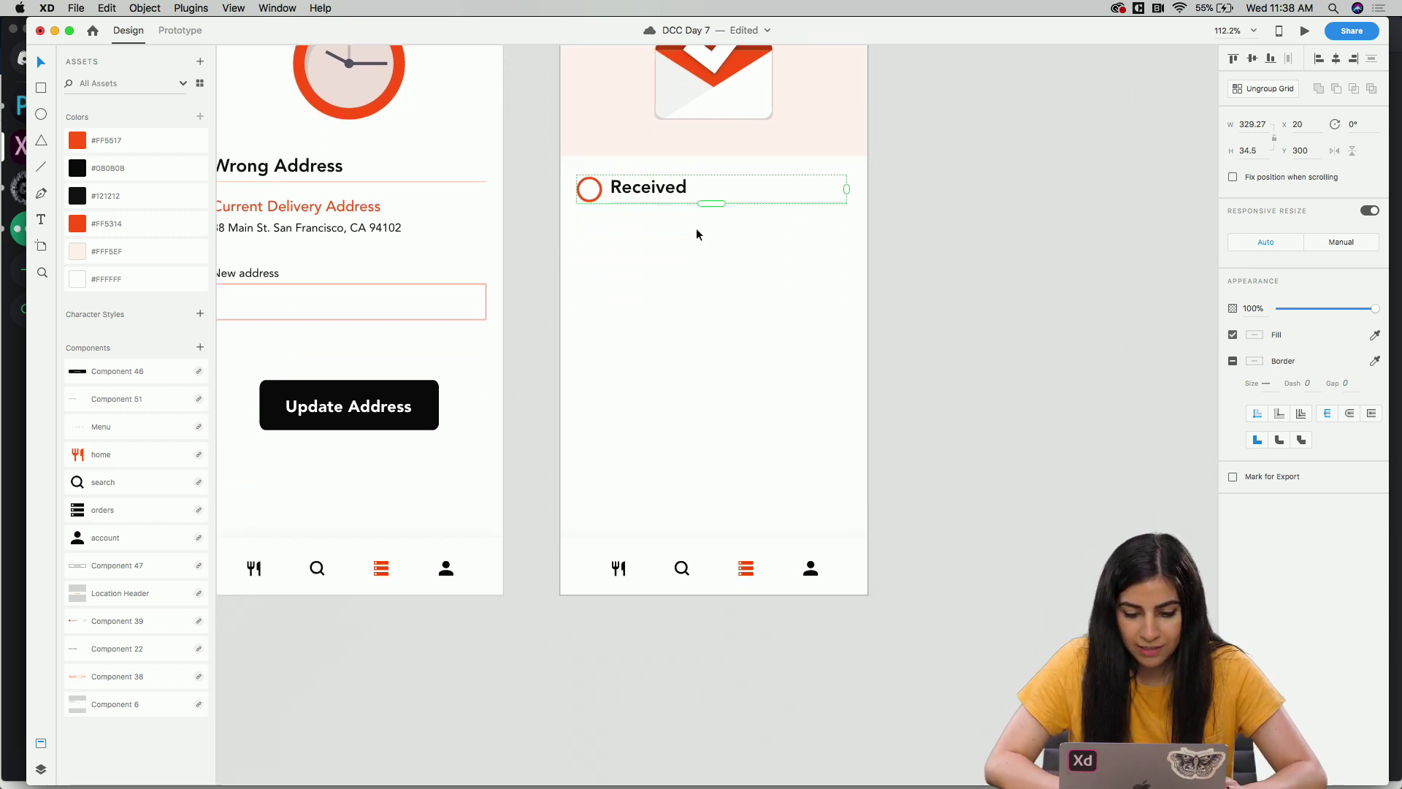
{"action": "left_click_drag", "start_coordinate": [710, 202], "coordinate": [702, 340]}
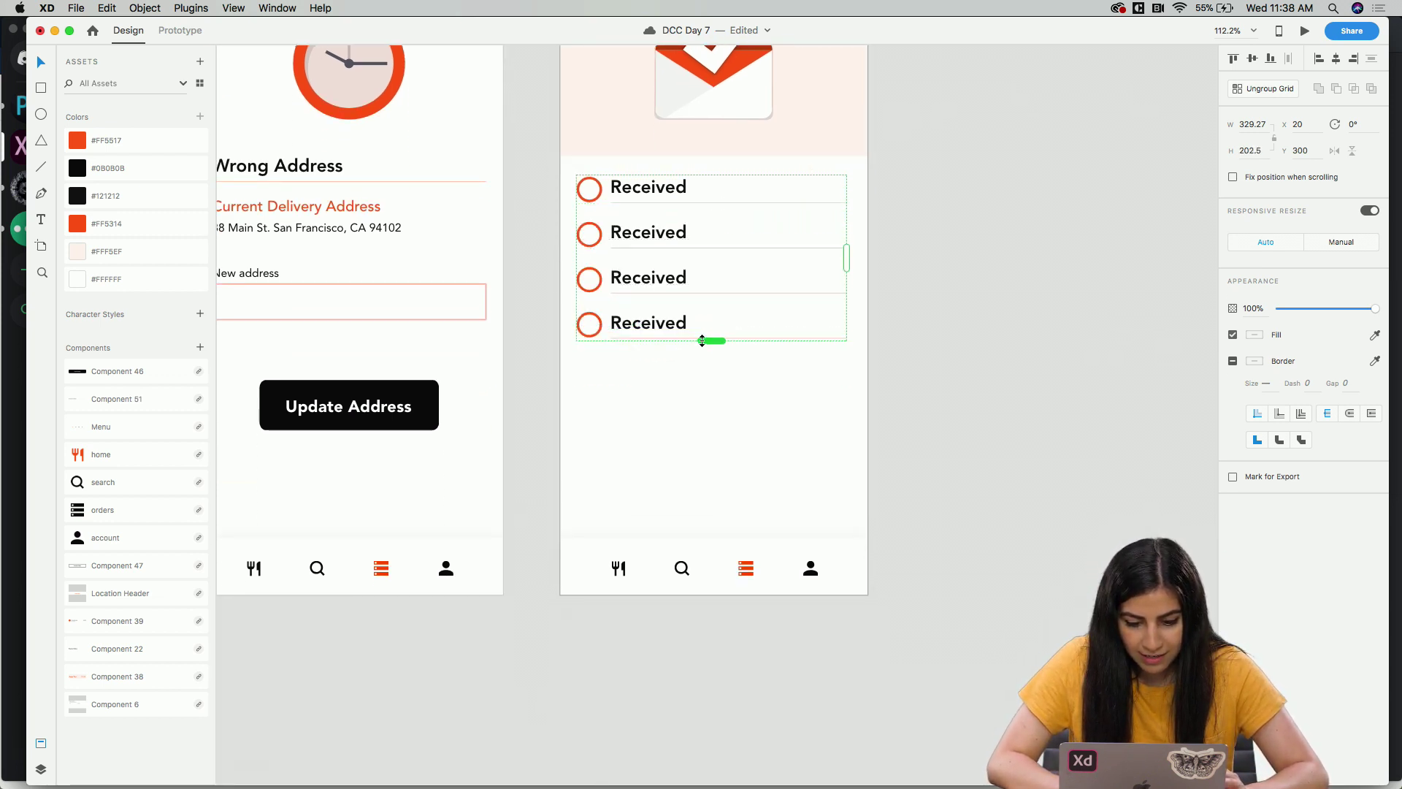
{"action": "left_click_drag", "start_coordinate": [698, 260], "coordinate": [696, 350]}
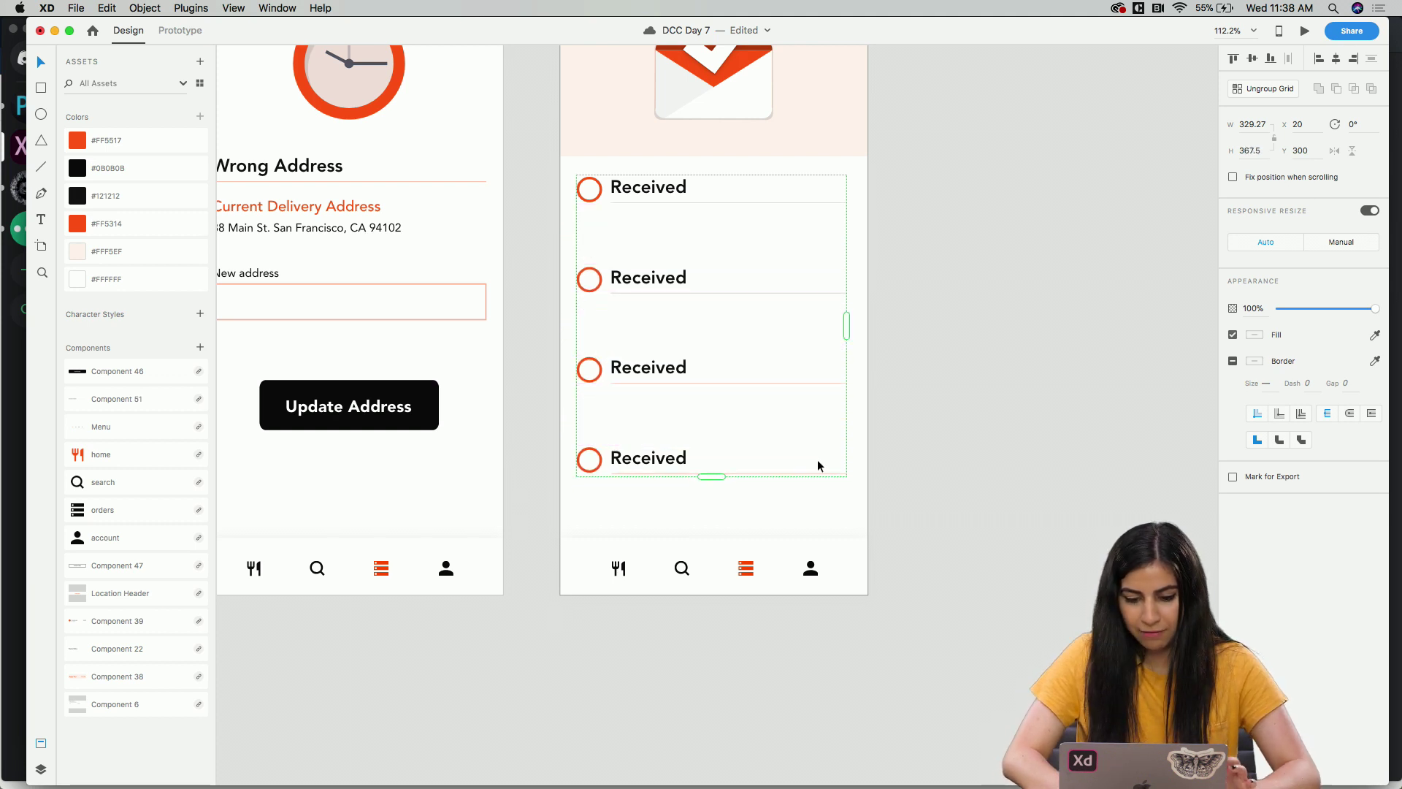
Ungroup the repeat grid and its four rows into separate circles and headings.
{"action": "left_click", "coordinate": [909, 355]}
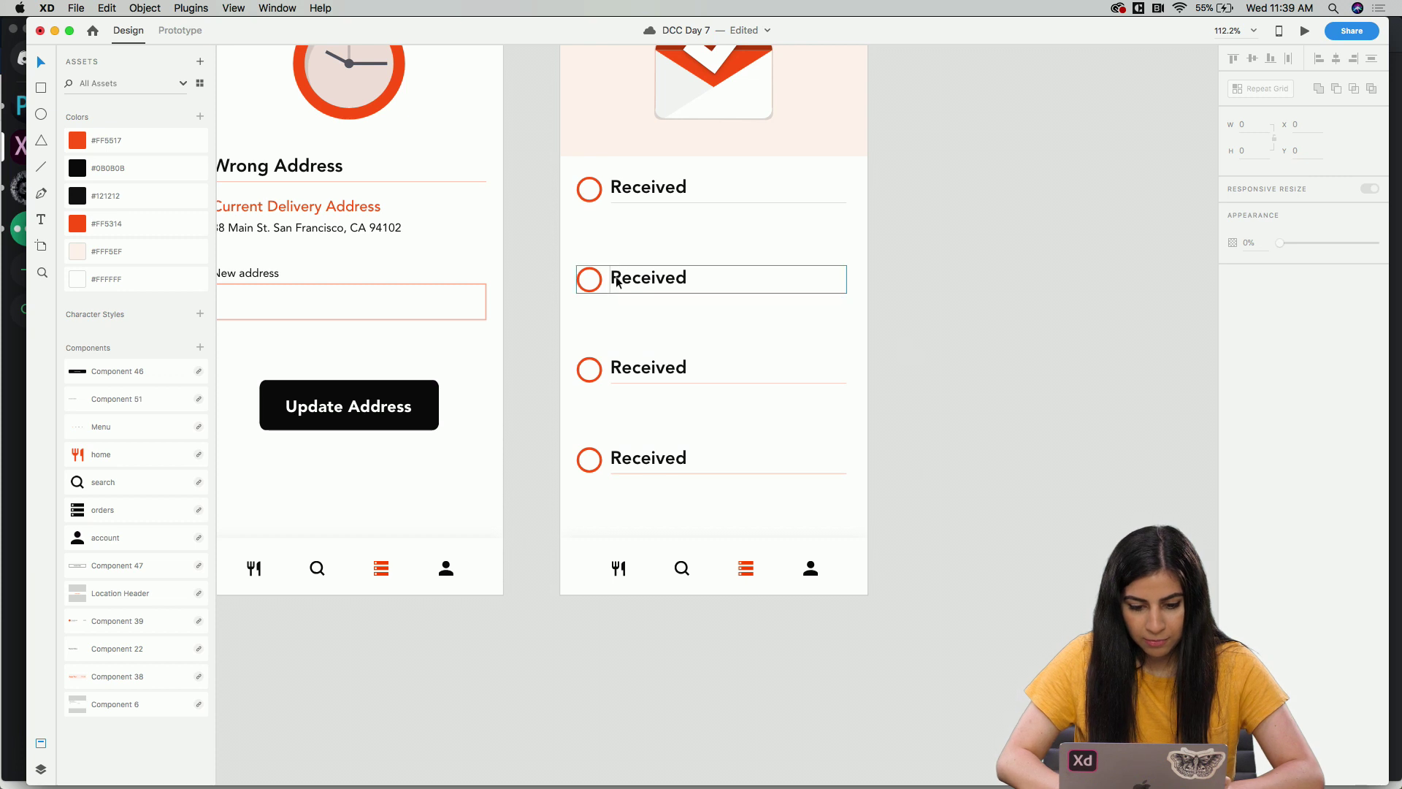
{"action": "left_click", "coordinate": [625, 197]}
{"action": "left_click_drag", "start_coordinate": [572, 166], "coordinate": [664, 503]}
{"action": "left_click", "coordinate": [1017, 382]}
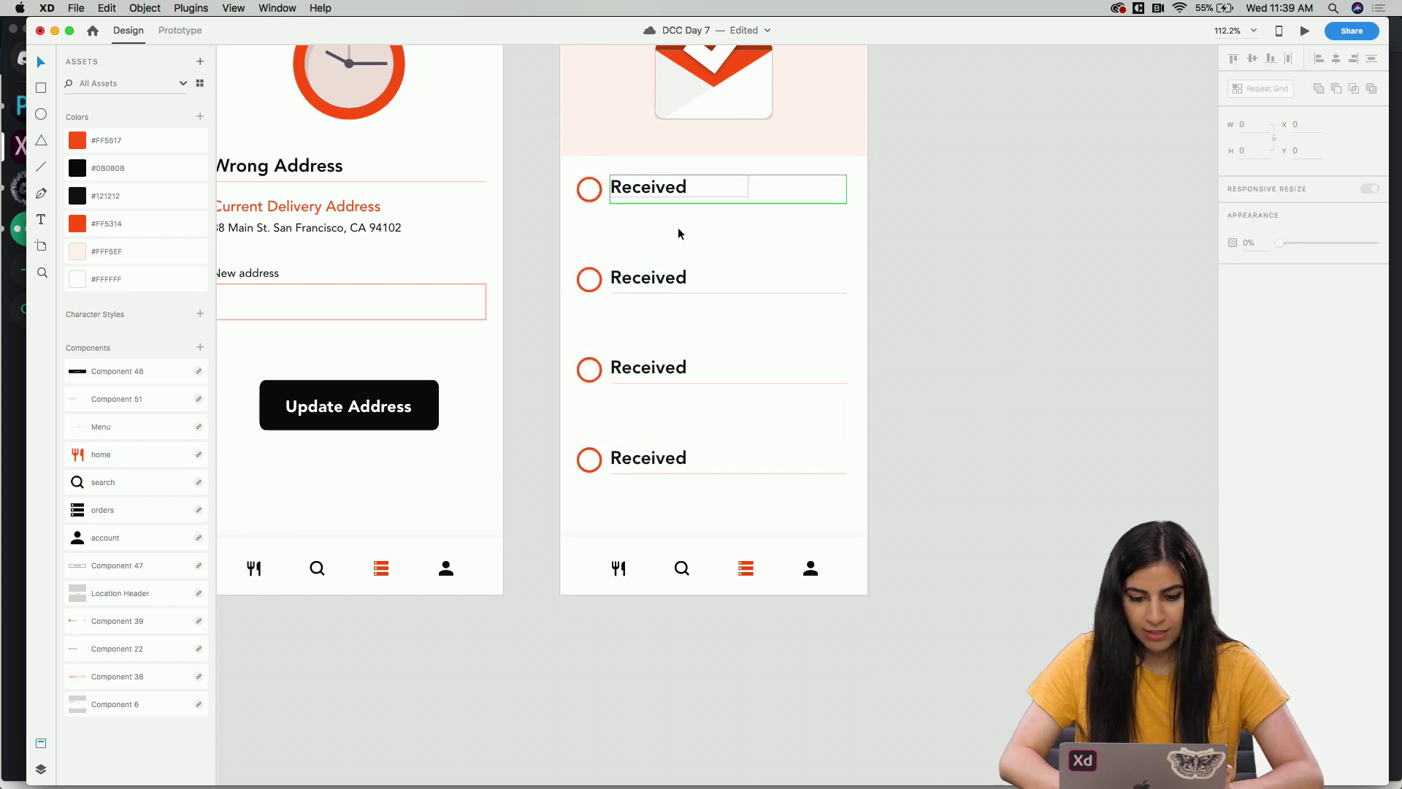
Check the status wording on the Order Status Icons artboard and change the second heading's text to "Being Preparing".
{"action": "scroll", "coordinate": [635, 392], "scroll_direction": "up", "scroll_amount": 2}
{"action": "double_click", "coordinate": [630, 345]}
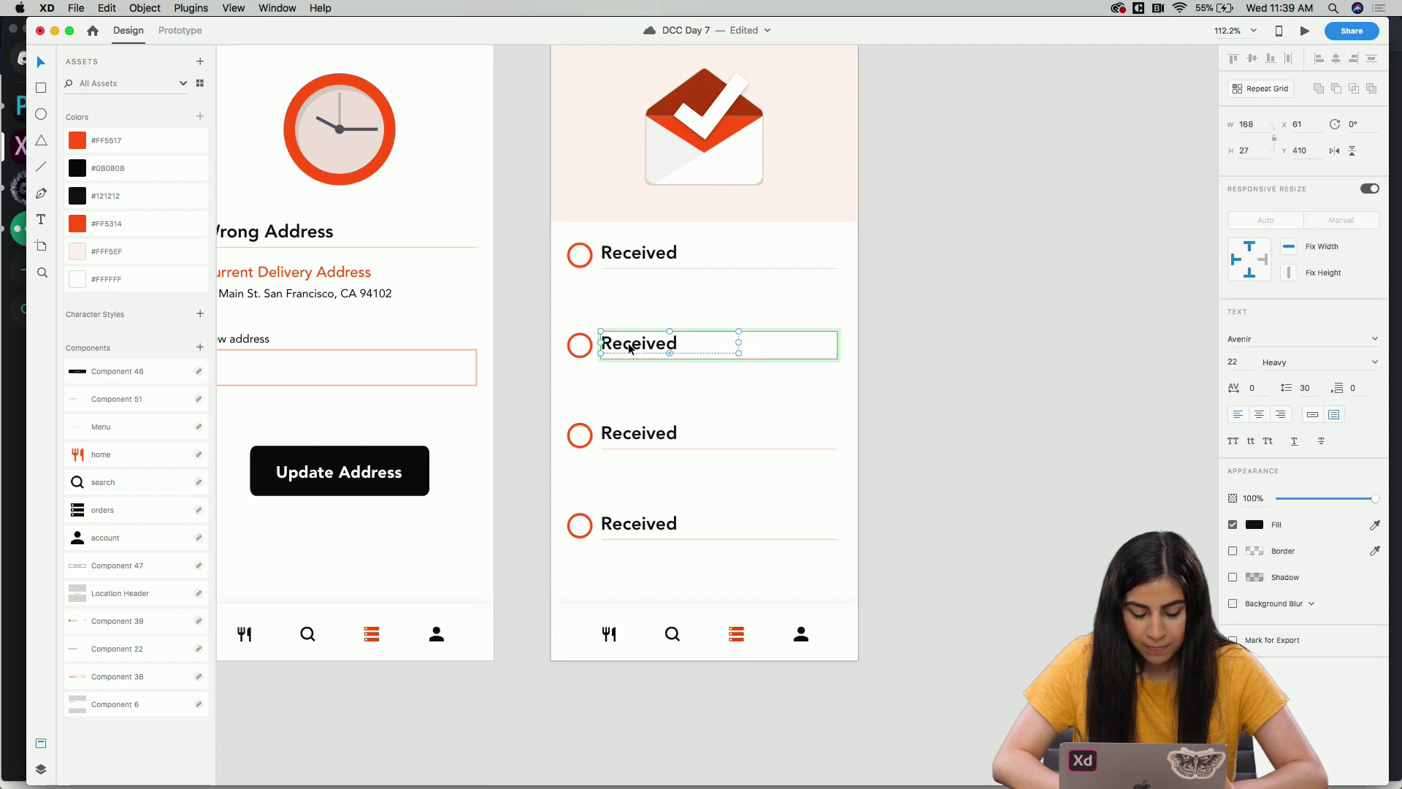
{"action": "double_click", "coordinate": [629, 346]}
{"action": "scroll", "coordinate": [708, 414], "scroll_direction": "down", "scroll_amount": 15}
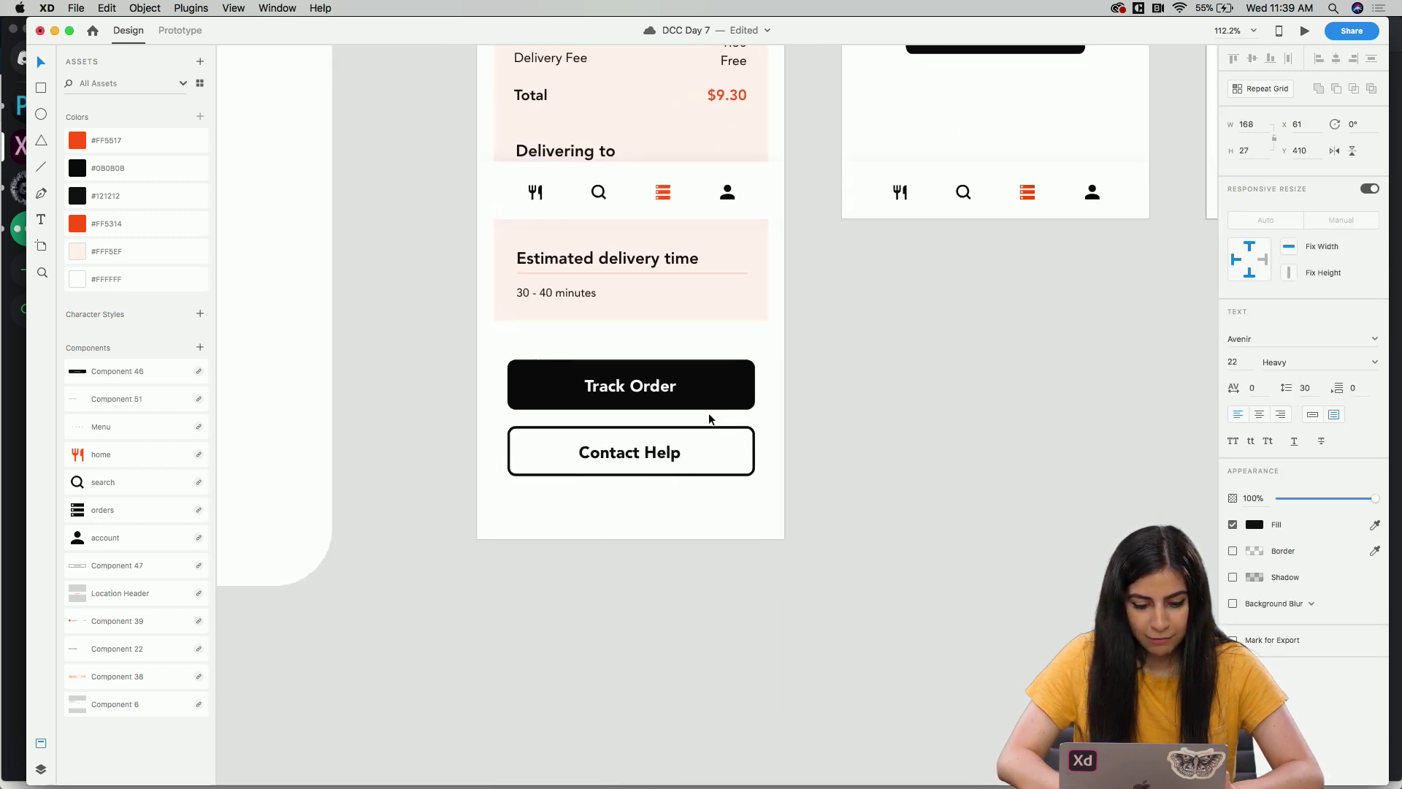
{"action": "scroll", "coordinate": [708, 414], "scroll_direction": "up", "scroll_amount": 2}
{"action": "scroll", "coordinate": [708, 414], "scroll_direction": "up", "scroll_amount": 15}
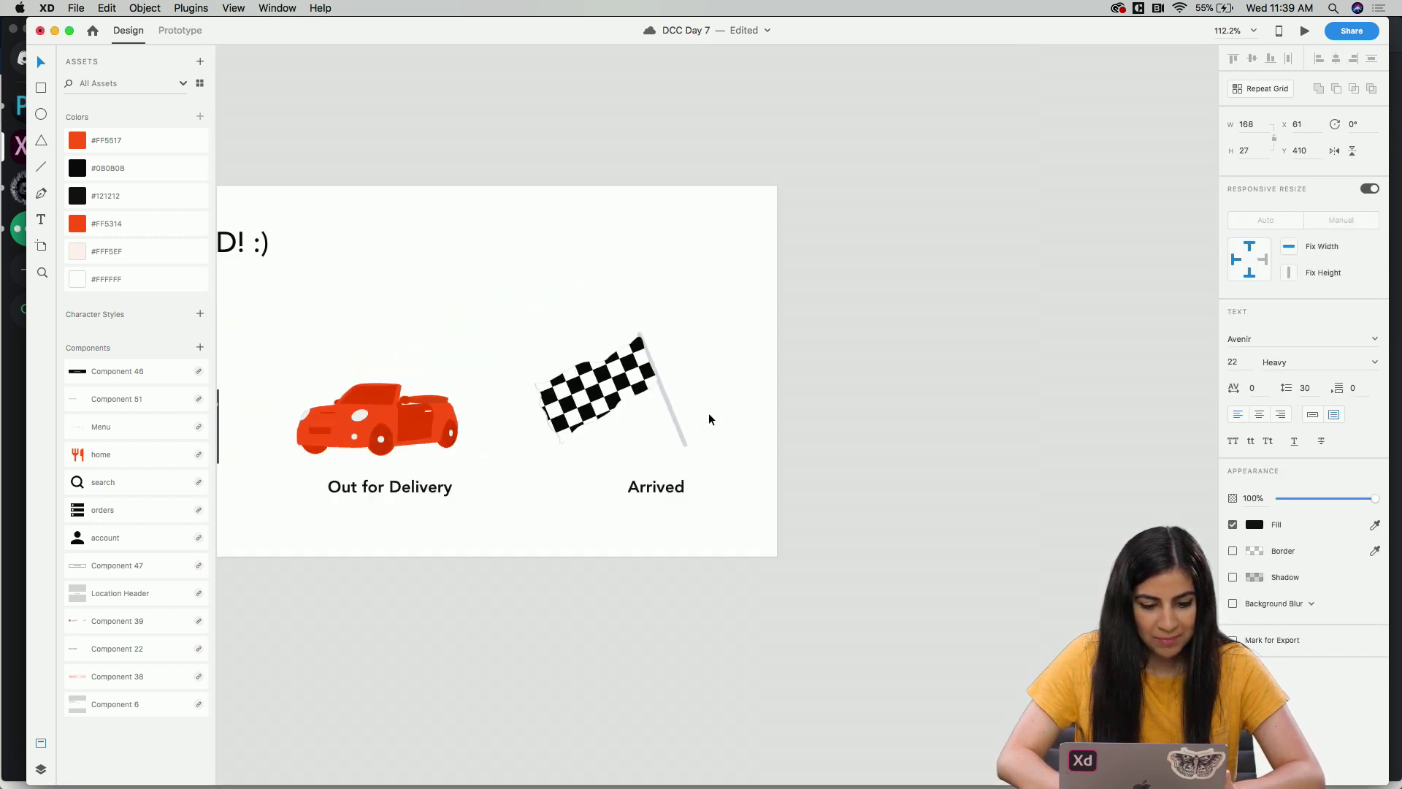
{"action": "scroll", "coordinate": [709, 413], "scroll_direction": "right", "scroll_amount": 10}
{"action": "scroll", "coordinate": [708, 414], "scroll_direction": "up", "scroll_amount": 3}
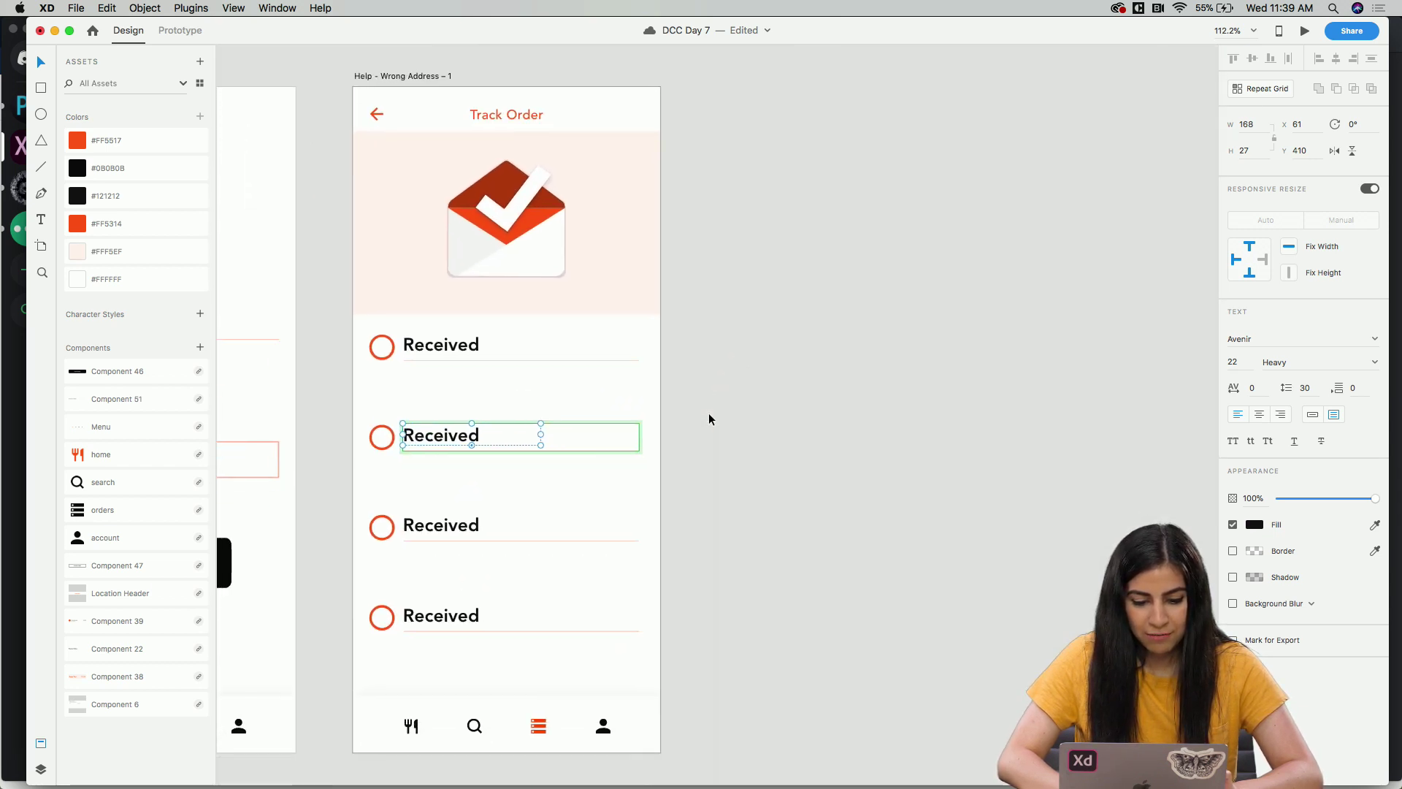
{"action": "double_click", "coordinate": [481, 424]}
{"action": "type", "text": "Being Preparing"}
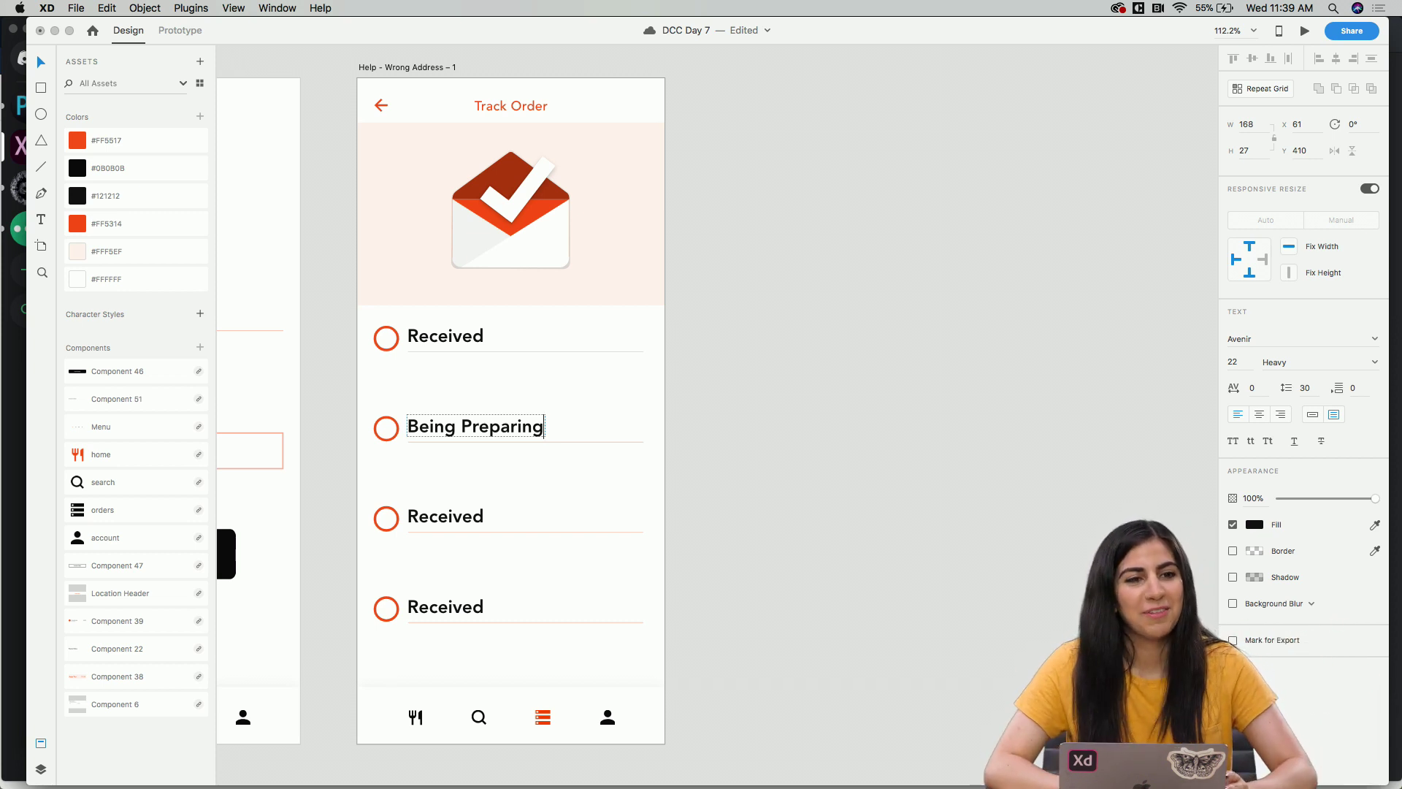
{"action": "left_click", "coordinate": [528, 462]}
{"action": "left_click", "coordinate": [507, 477]}
Correct the second status heading to read "Being Prepared".
{"action": "scroll", "coordinate": [507, 476], "scroll_direction": "left", "scroll_amount": 3}
{"action": "double_click", "coordinate": [595, 397]}
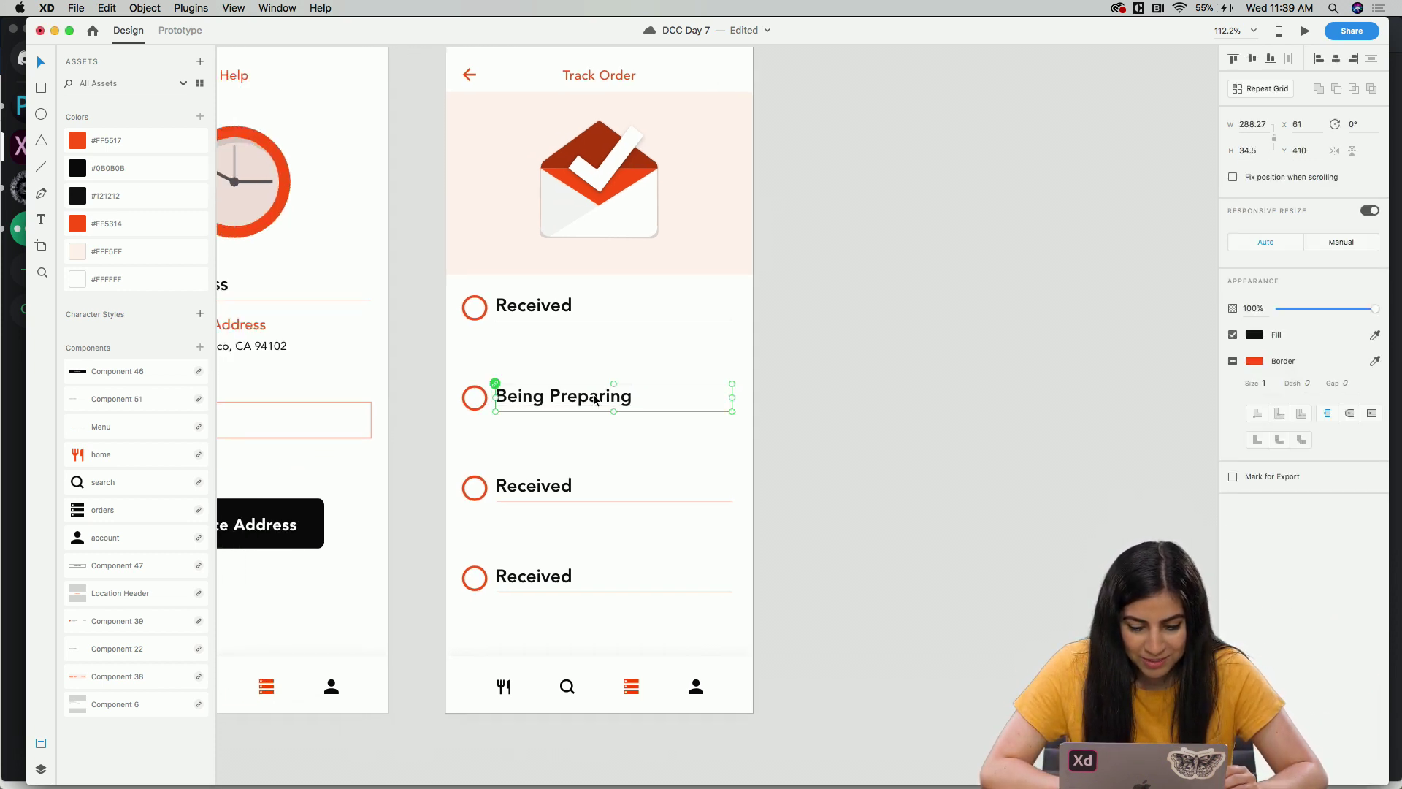
{"action": "double_click", "coordinate": [626, 401]}
{"action": "left_click", "coordinate": [631, 398]}
{"action": "key", "text": "BackSpace"}
{"action": "key", "text": "BackSpace"}
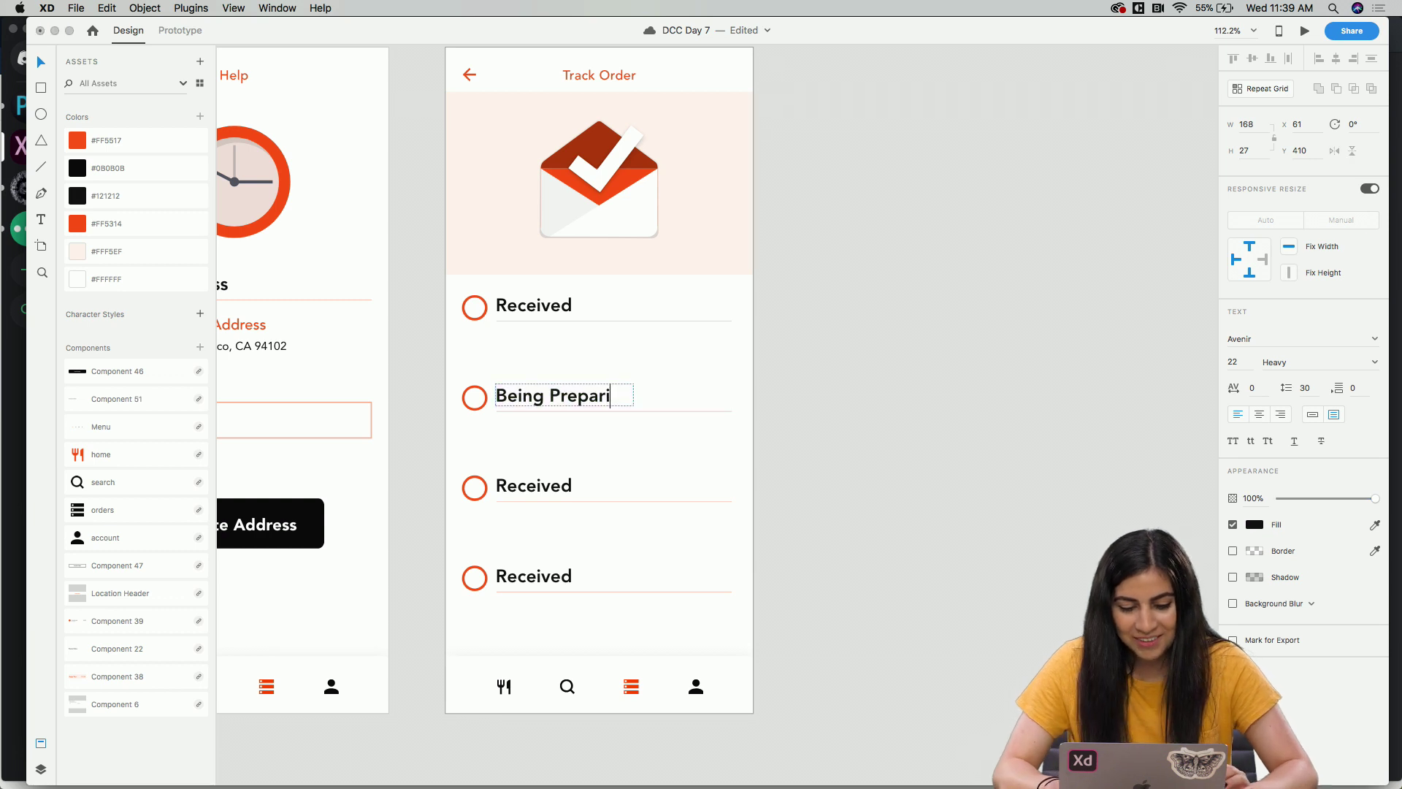
{"action": "left_click", "coordinate": [621, 466]}
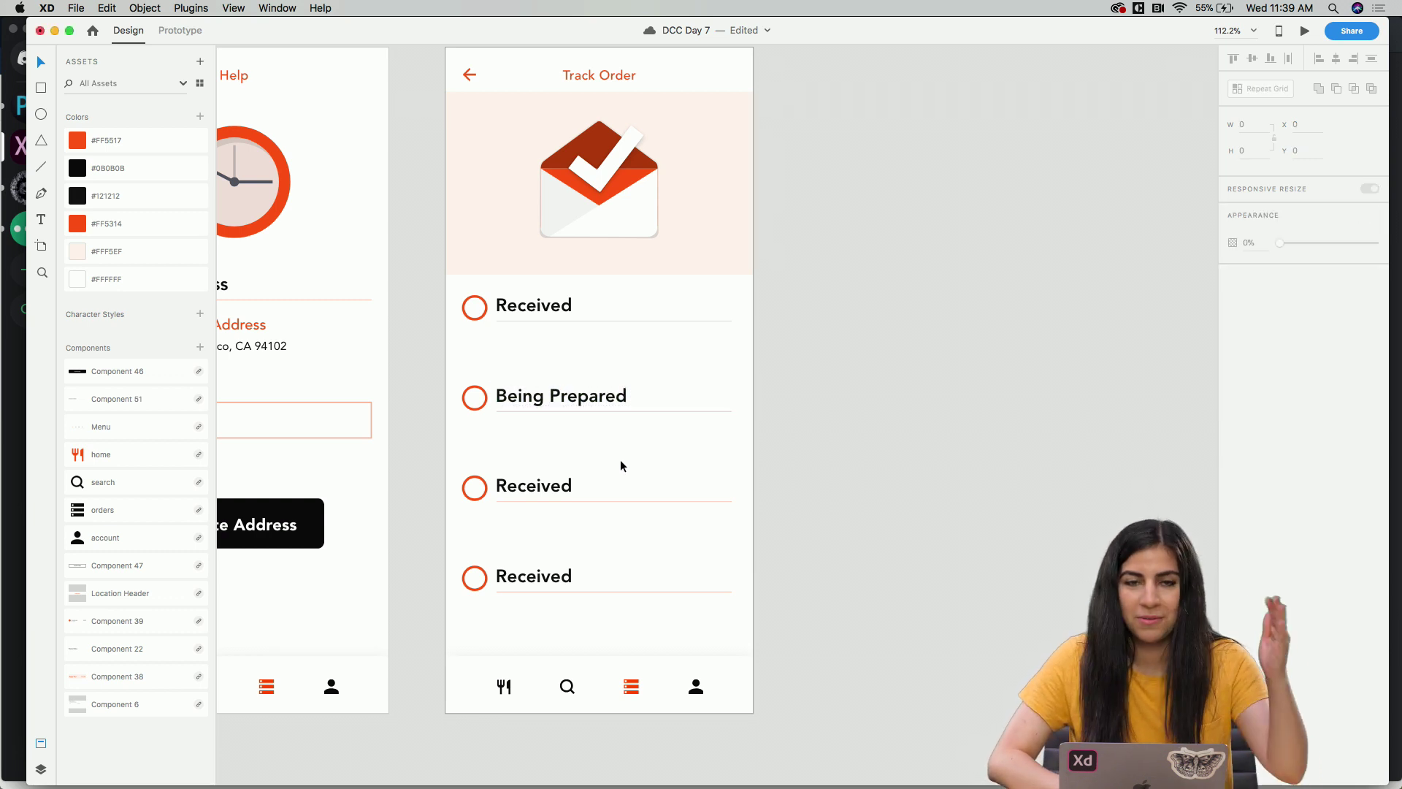
Change the third status heading to "Out for Delivery" and the fourth to "Arrived".
{"action": "scroll", "coordinate": [621, 466], "scroll_direction": "down", "scroll_amount": 3}
{"action": "scroll", "coordinate": [621, 465], "scroll_direction": "left", "scroll_amount": 2}
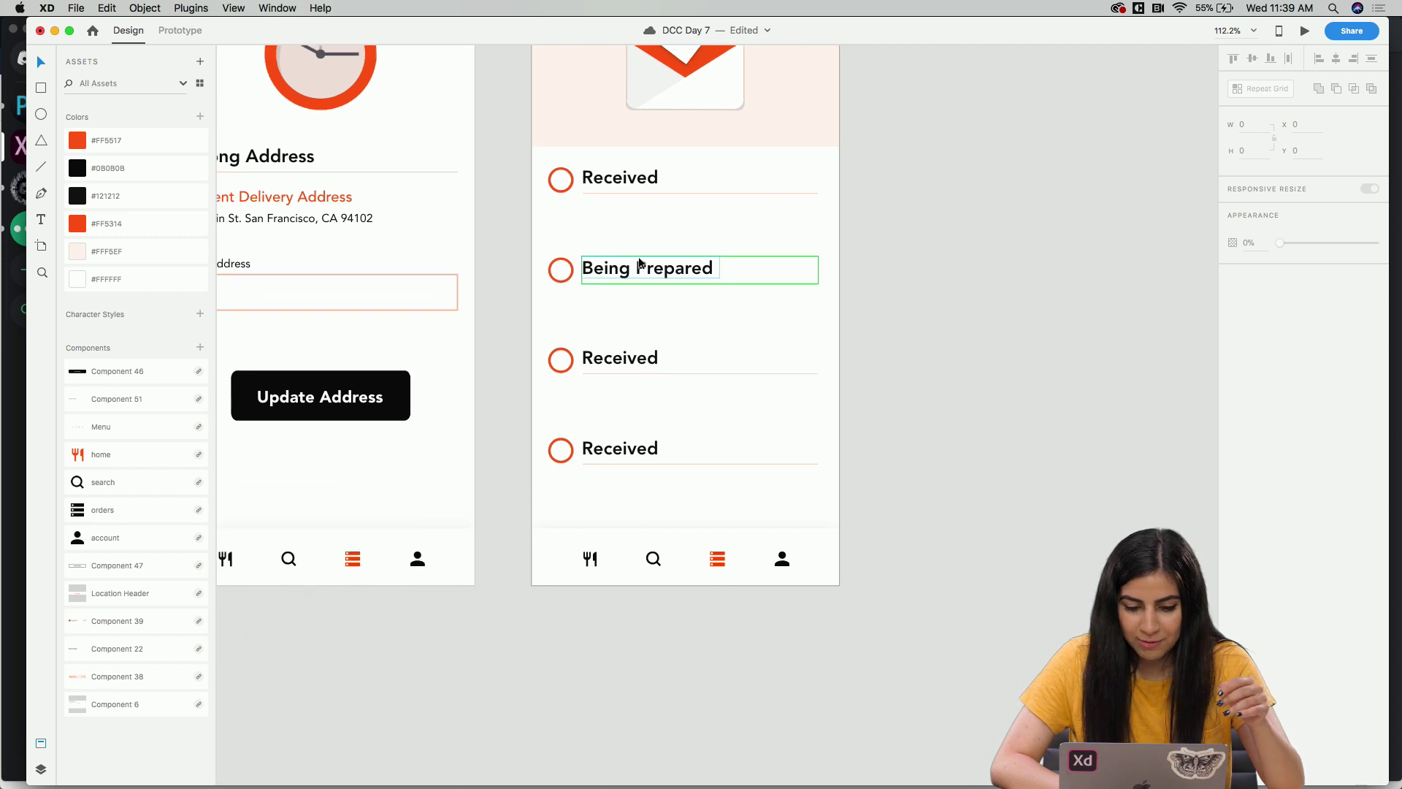
{"action": "left_click", "coordinate": [604, 374]}
{"action": "double_click", "coordinate": [614, 374]}
{"action": "type", "text": "Out for Del"}
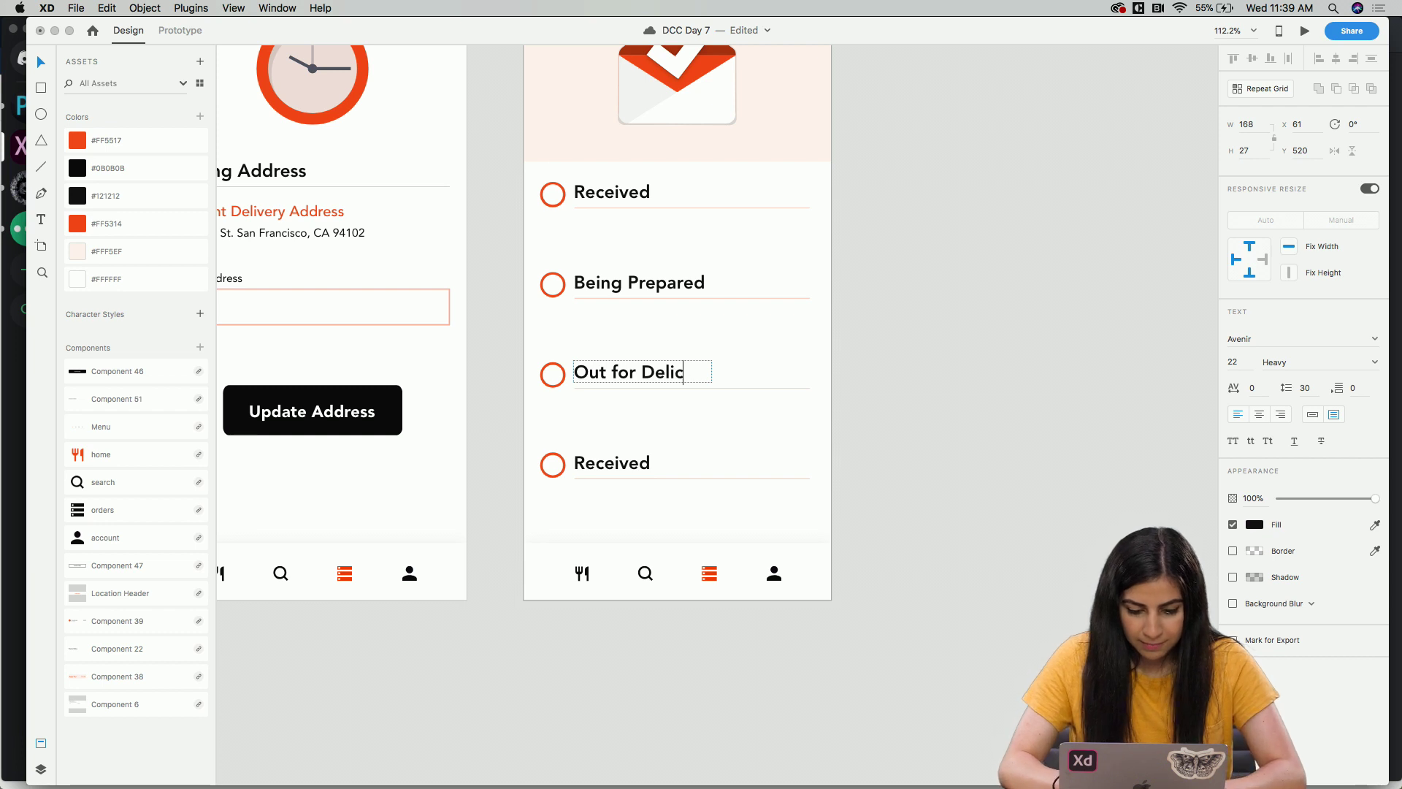
{"action": "double_click", "coordinate": [617, 462]}
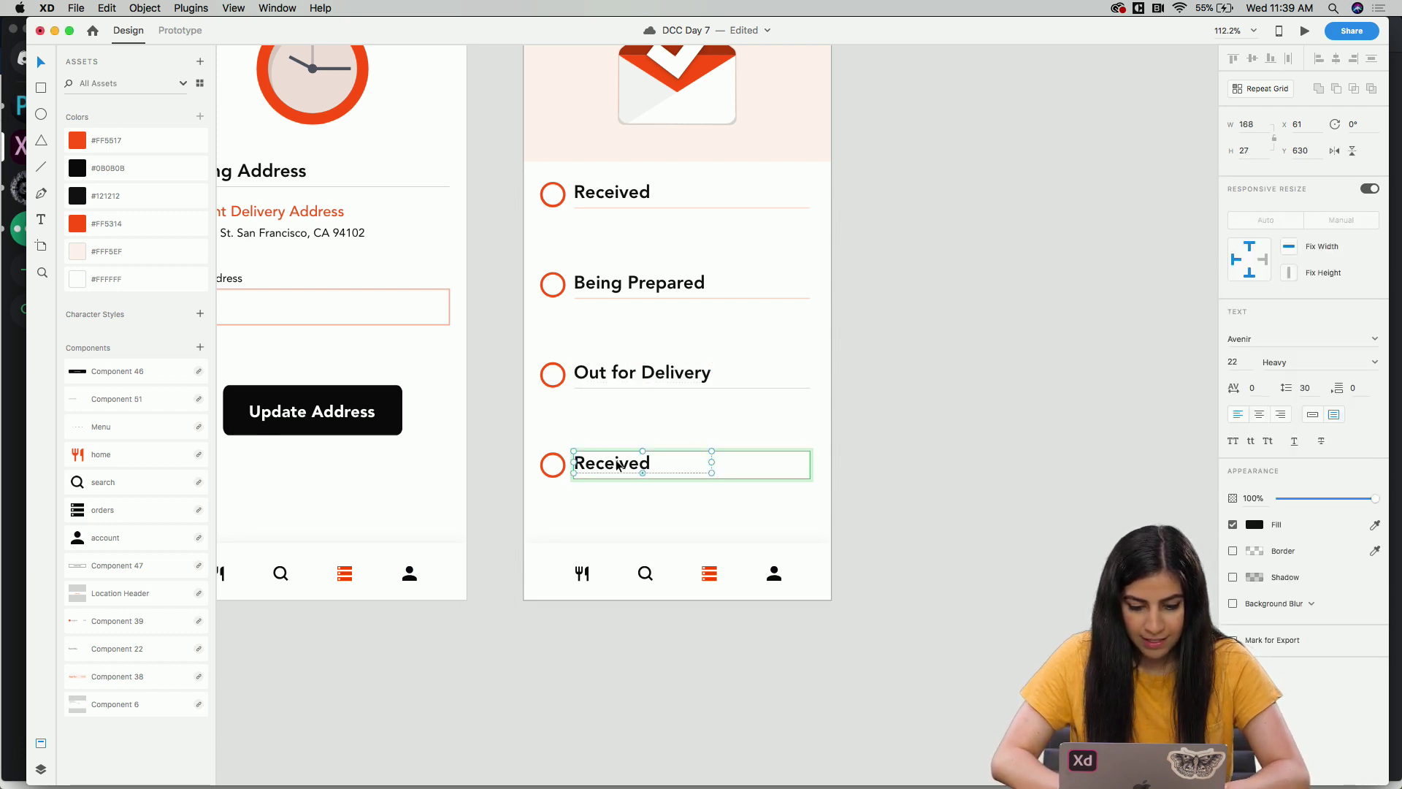
{"action": "type", "text": "Arr"}
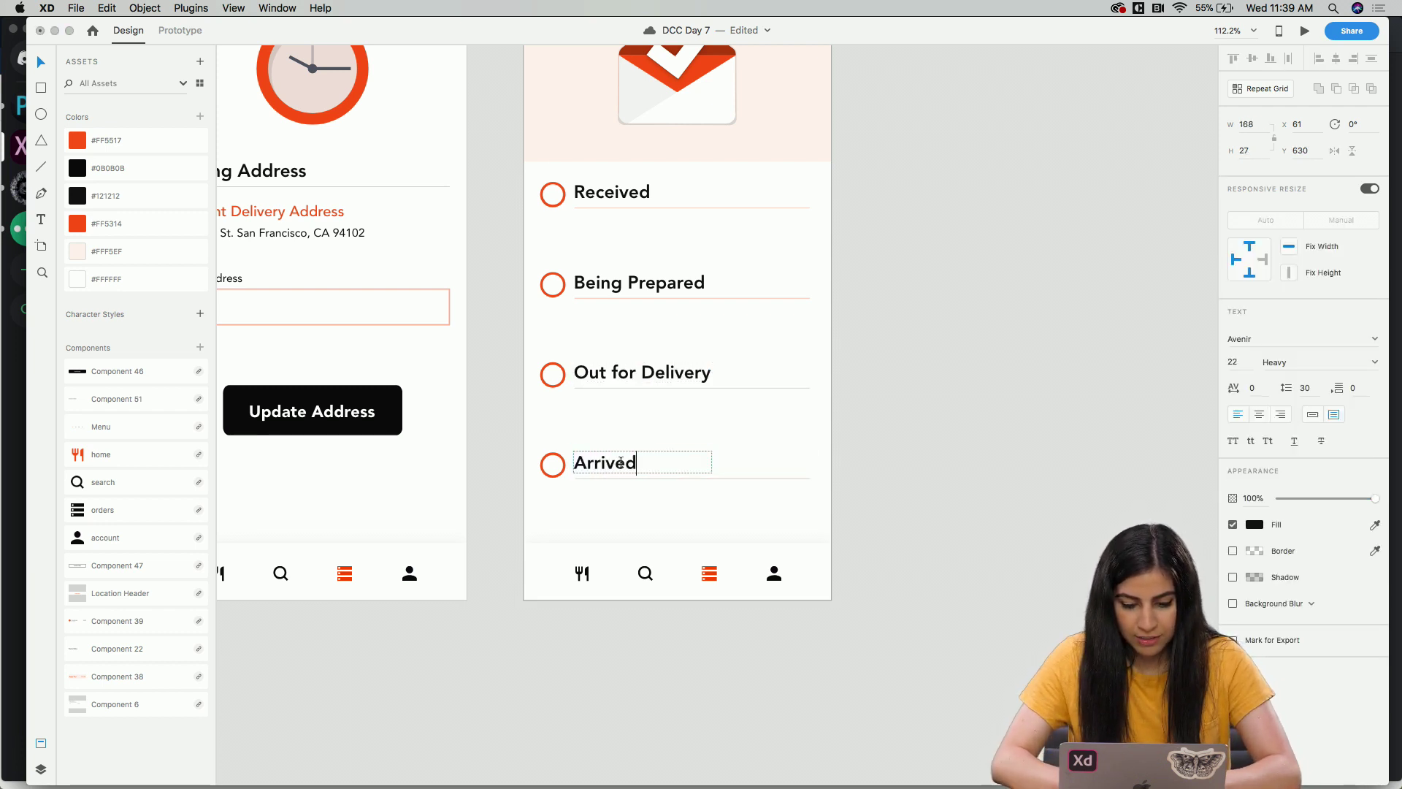
{"action": "left_click", "coordinate": [695, 498]}
{"action": "left_click", "coordinate": [686, 501]}
Draw a vertical line about 349 long through the four status circles, from Received down to Arrived.
{"action": "scroll", "coordinate": [657, 506], "scroll_direction": "up", "scroll_amount": 2}
{"action": "scroll", "coordinate": [657, 506], "scroll_direction": "right", "scroll_amount": 1}
{"action": "scroll", "coordinate": [495, 287], "scroll_direction": "up", "scroll_amount": 5}
{"action": "key", "text": "l"}
{"action": "left_click_drag", "start_coordinate": [508, 198], "coordinate": [511, 744]}
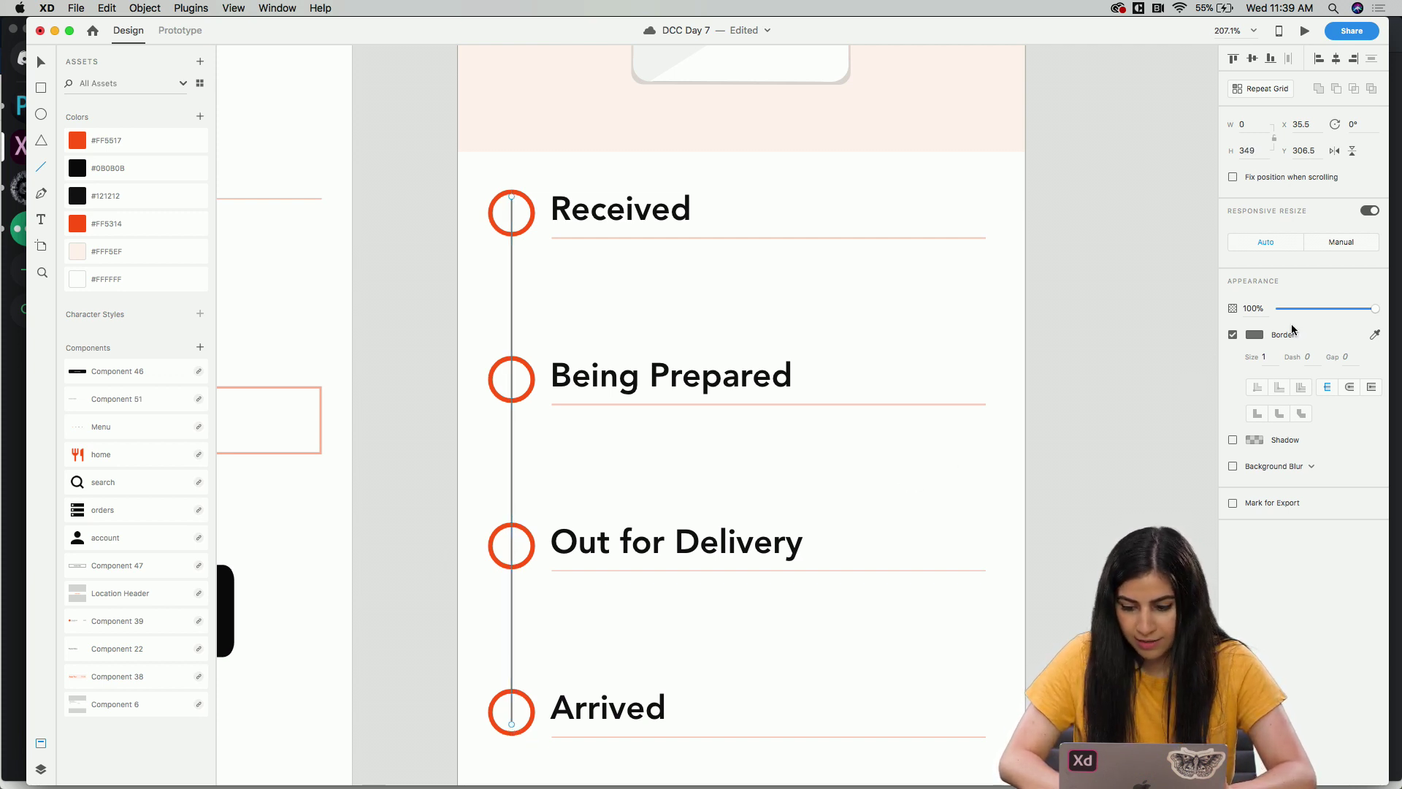
Give the connecting line the circles' orange border colour at size 3 and send it behind the circles.
{"action": "left_click", "coordinate": [1375, 336]}
{"action": "left_click", "coordinate": [532, 214]}
{"action": "type", "text": "3"}
{"action": "key", "text": "Return"}
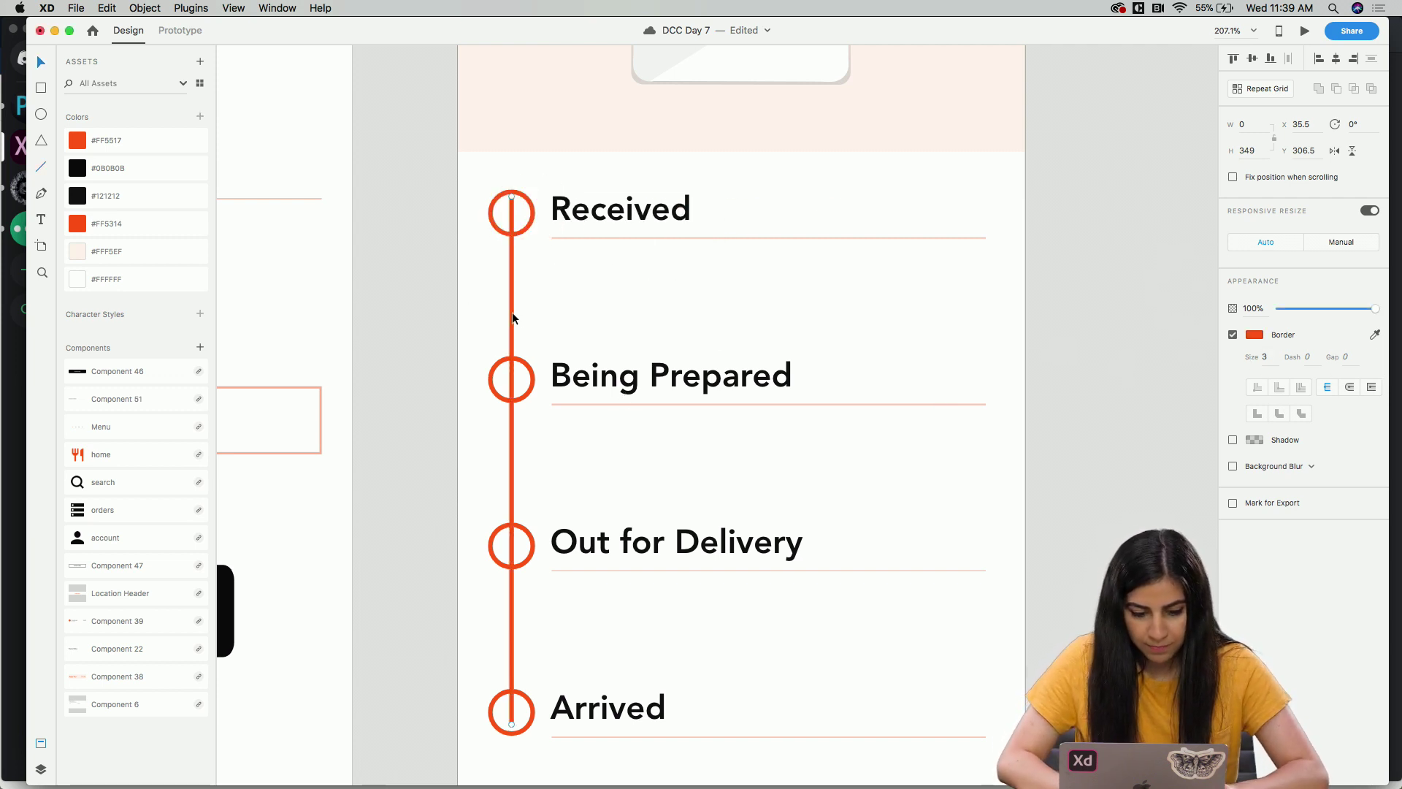
{"action": "key", "text": "super+shift+bracketleft"}
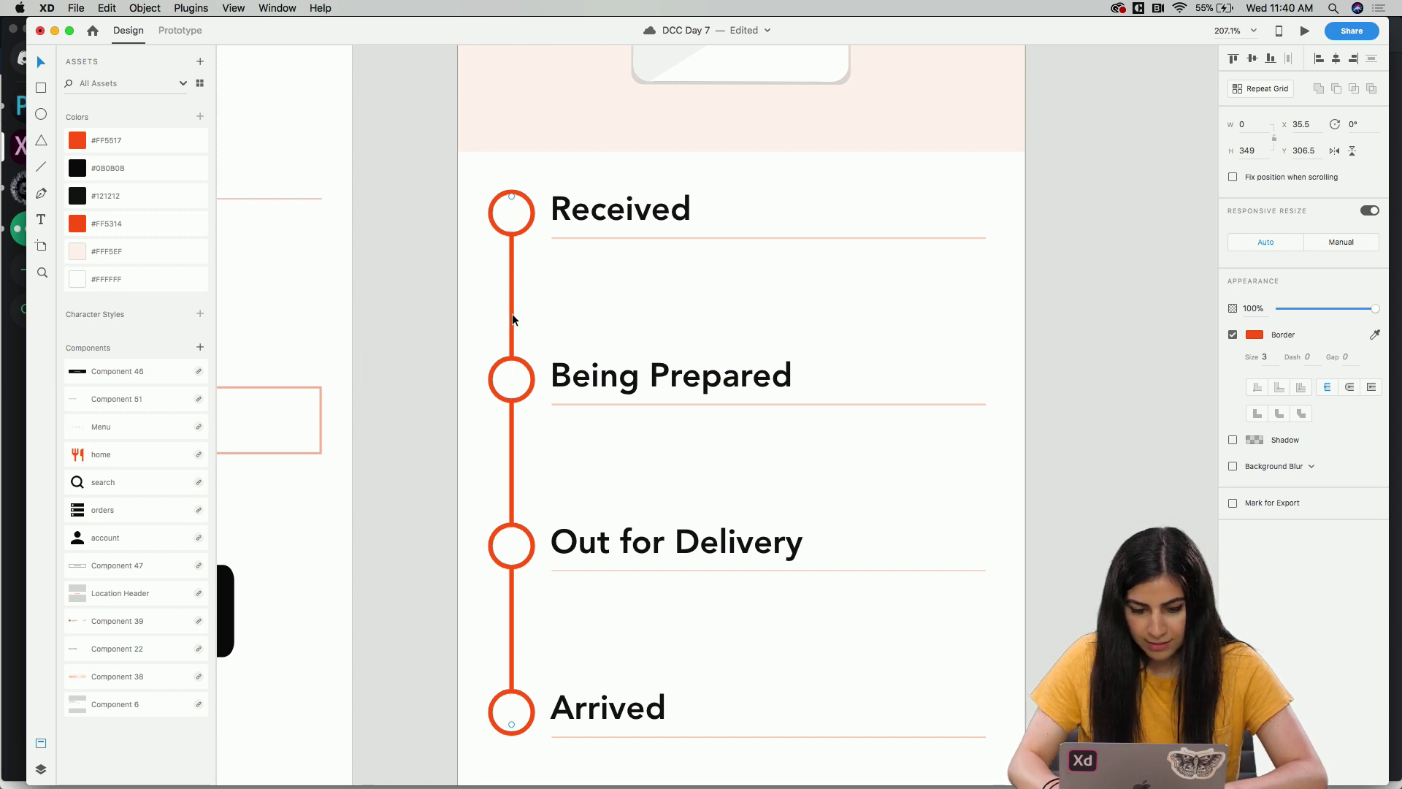
{"action": "left_click", "coordinate": [533, 292]}
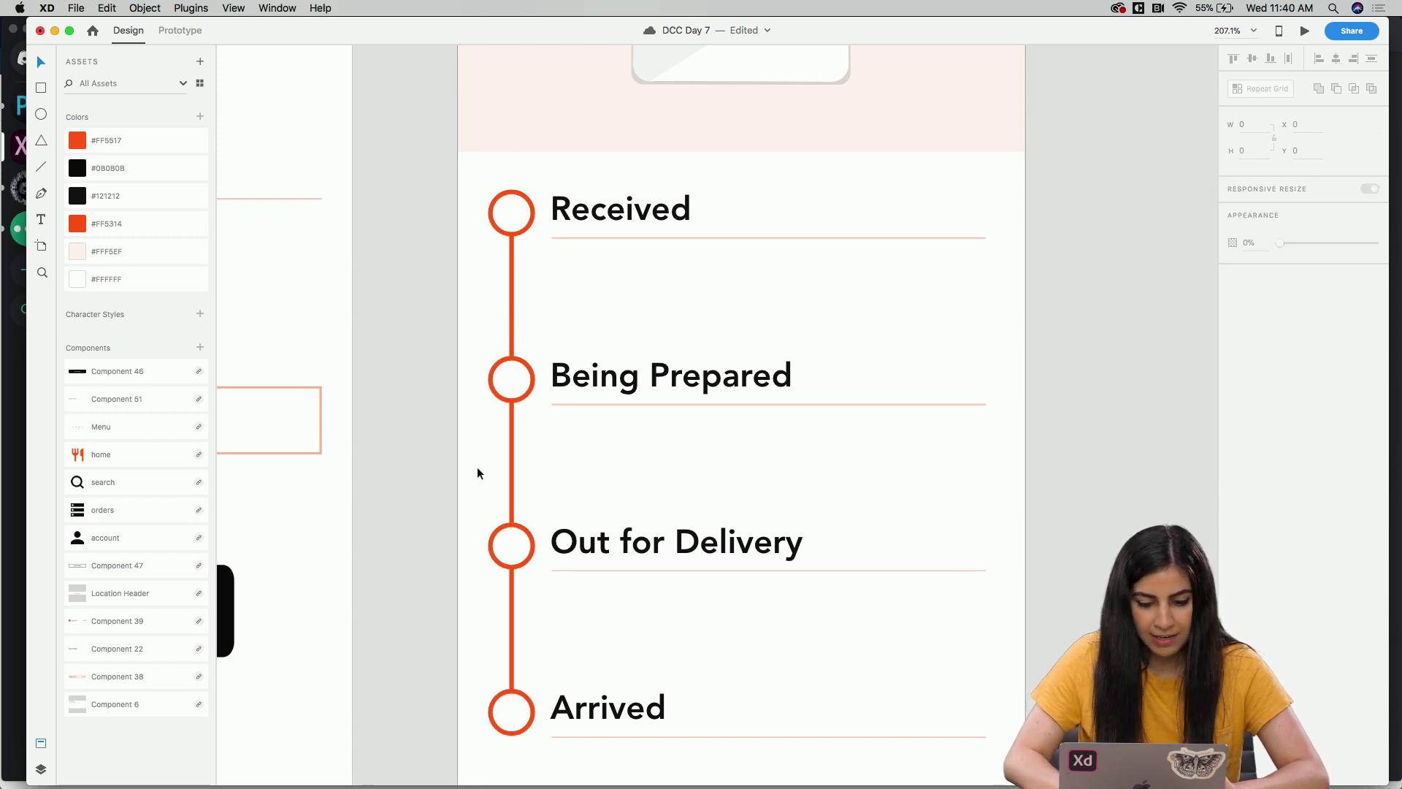
{"action": "scroll", "coordinate": [475, 428], "scroll_direction": "down", "scroll_amount": 5}
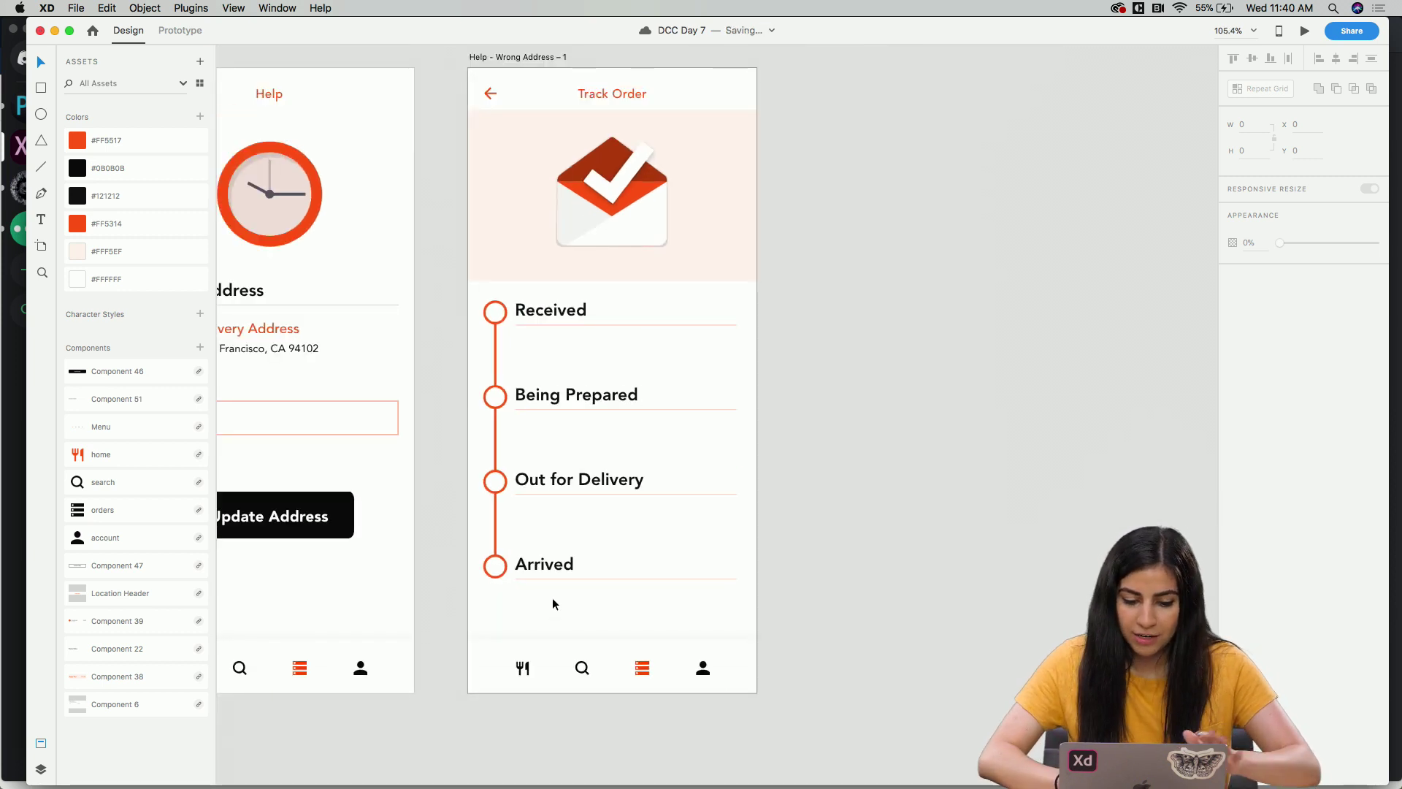
{"action": "scroll", "coordinate": [569, 392], "scroll_direction": "down", "scroll_amount": 2}
{"action": "scroll", "coordinate": [568, 387], "scroll_direction": "down", "scroll_amount": 2}
{"action": "scroll", "coordinate": [530, 332], "scroll_direction": "up", "scroll_amount": 3}
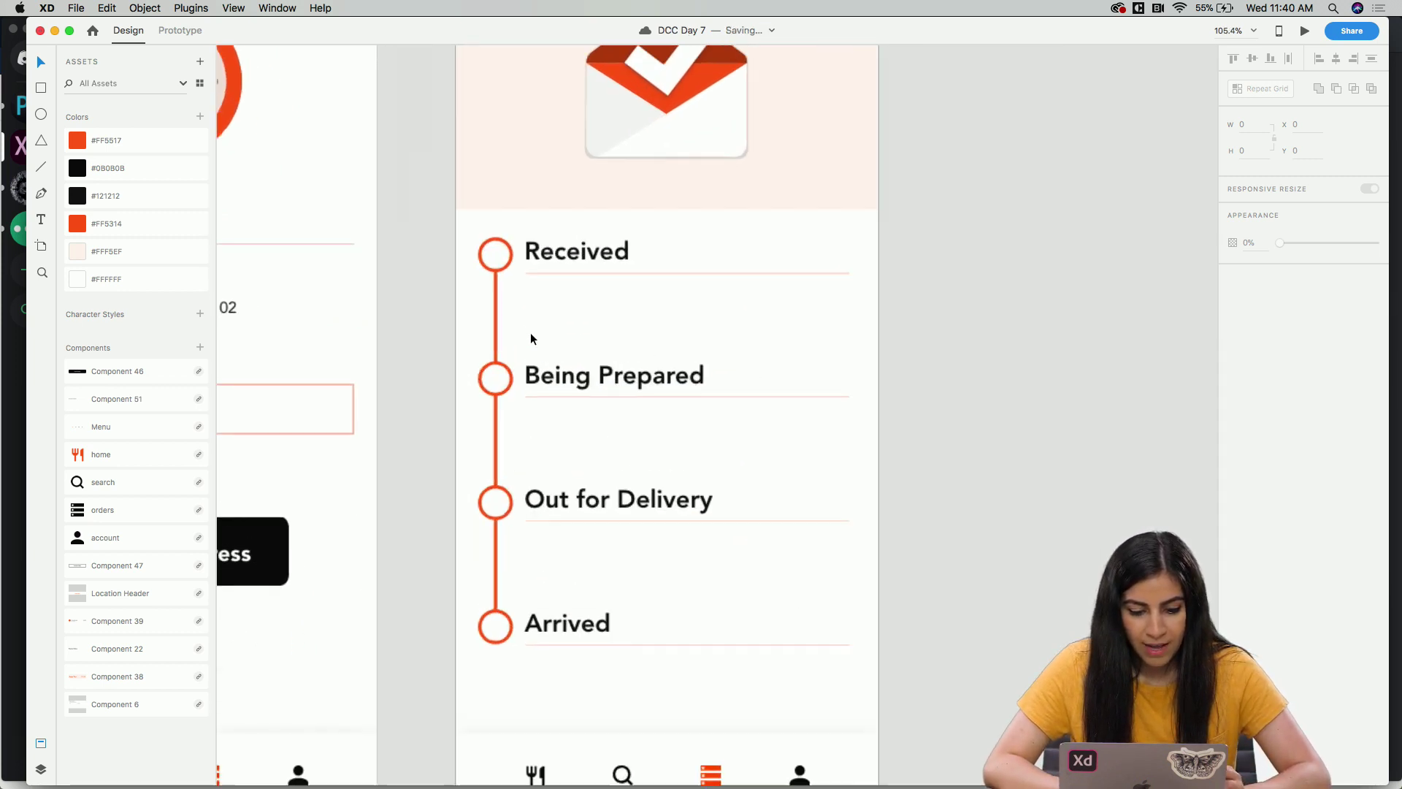
{"action": "scroll", "coordinate": [530, 339], "scroll_direction": "up", "scroll_amount": 1}
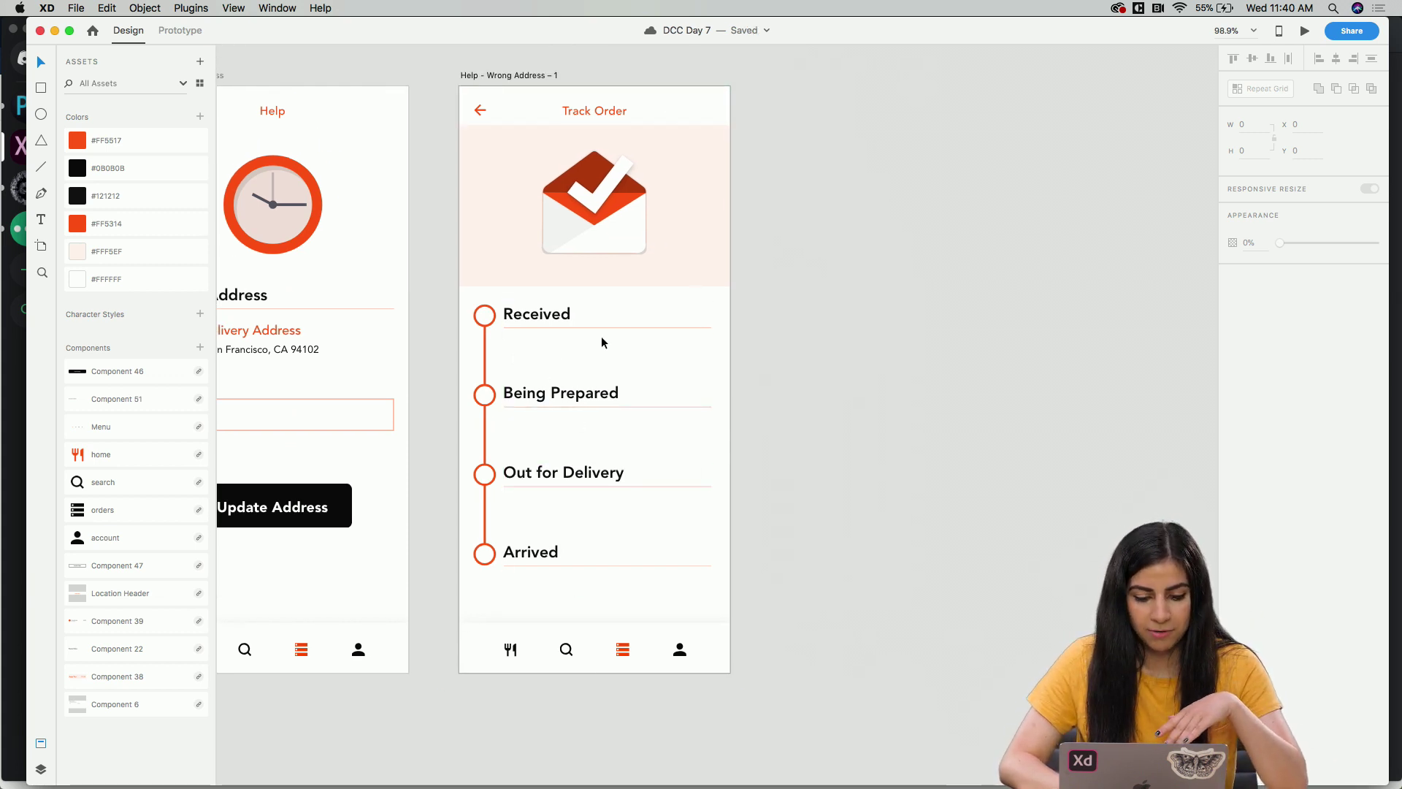
Set the opacity of the Being Prepared, Out for Delivery and Arrived headings to 30%.
{"action": "scroll", "coordinate": [567, 362], "scroll_direction": "up", "scroll_amount": 3}
{"action": "left_click", "coordinate": [538, 414]}
{"action": "left_click_drag", "start_coordinate": [515, 364], "coordinate": [532, 679]}
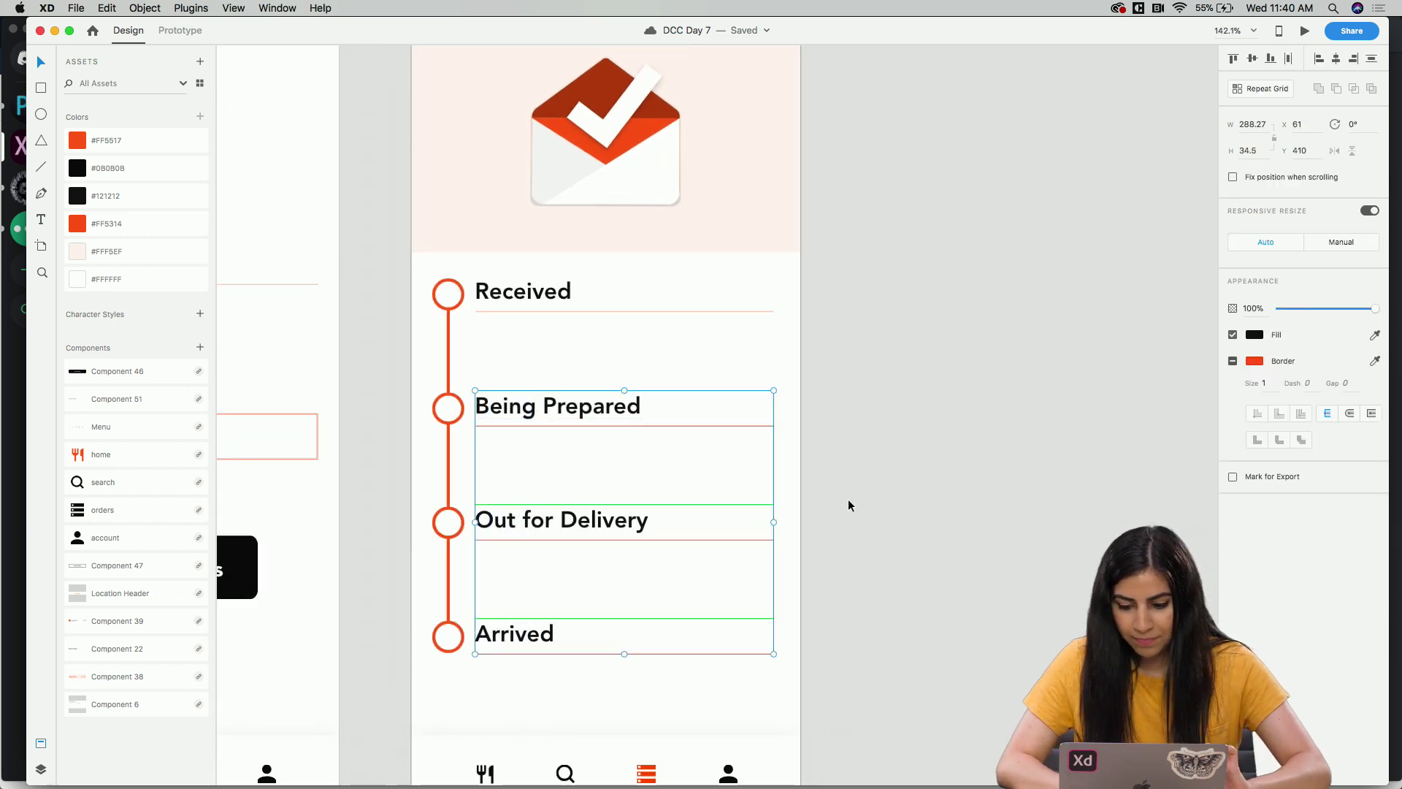
{"action": "key", "text": "3"}
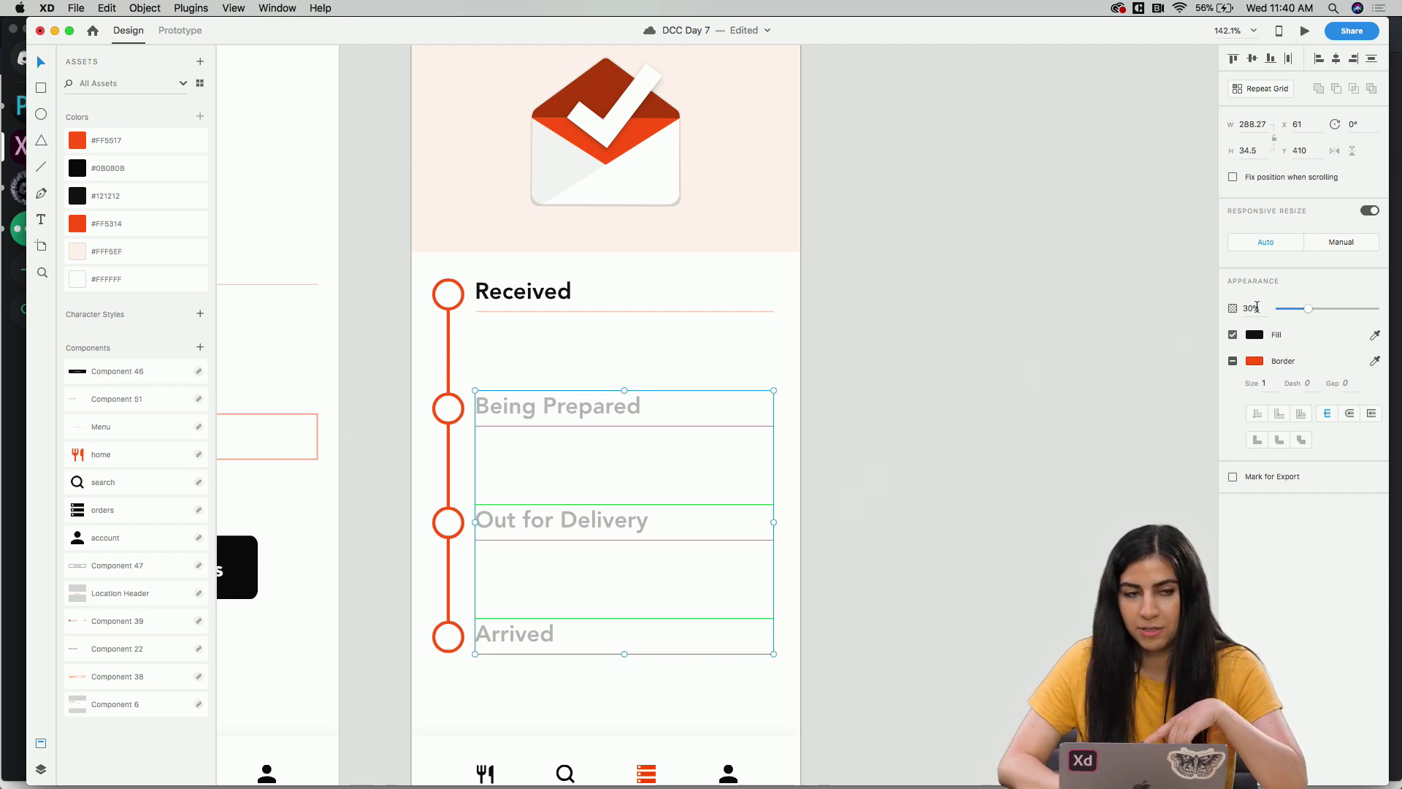
Cover the connecting line and three lower circles with a borderless white rectangle about 39 by 338 at 70% opacity, and save.
{"action": "left_click", "coordinate": [506, 374]}
{"action": "scroll", "coordinate": [419, 460], "scroll_direction": "left", "scroll_amount": 2}
{"action": "key", "text": "r"}
{"action": "mouse_move", "coordinate": [469, 301]}
{"action": "left_mouse_down"}
{"action": "mouse_move", "coordinate": [516, 548]}
{"action": "mouse_move", "coordinate": [509, 650]}
{"action": "left_mouse_up"}
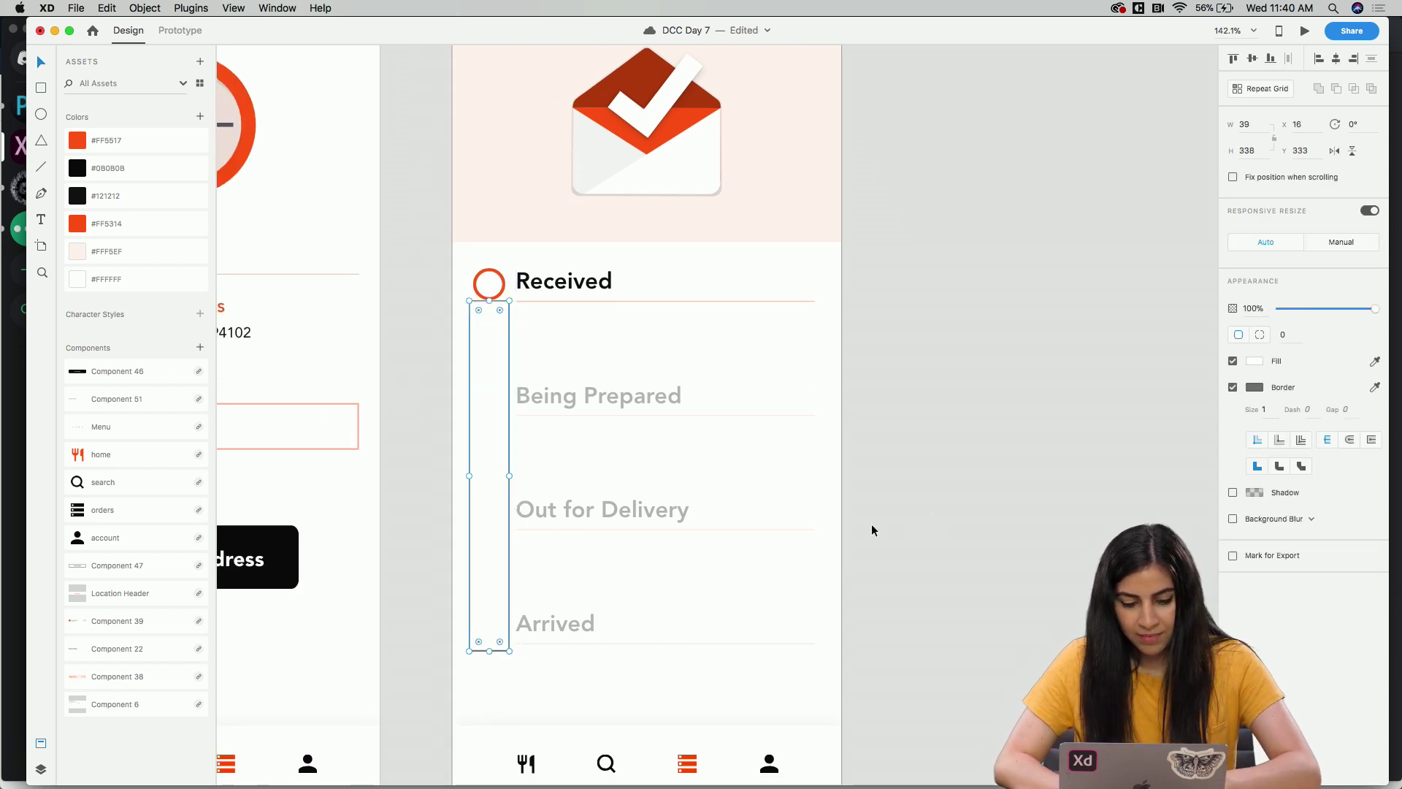
{"action": "left_click", "coordinate": [1233, 388]}
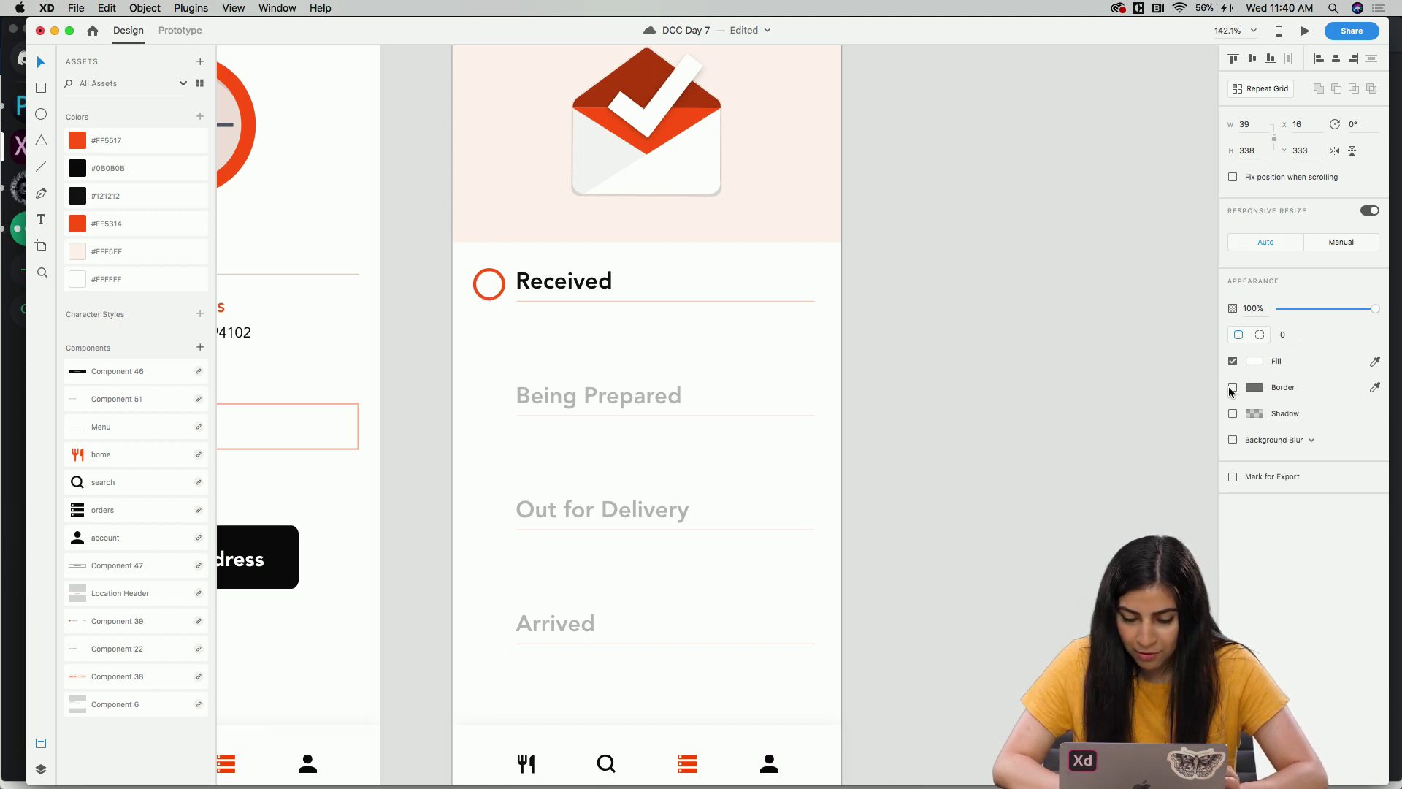
{"action": "left_click", "coordinate": [1354, 308]}
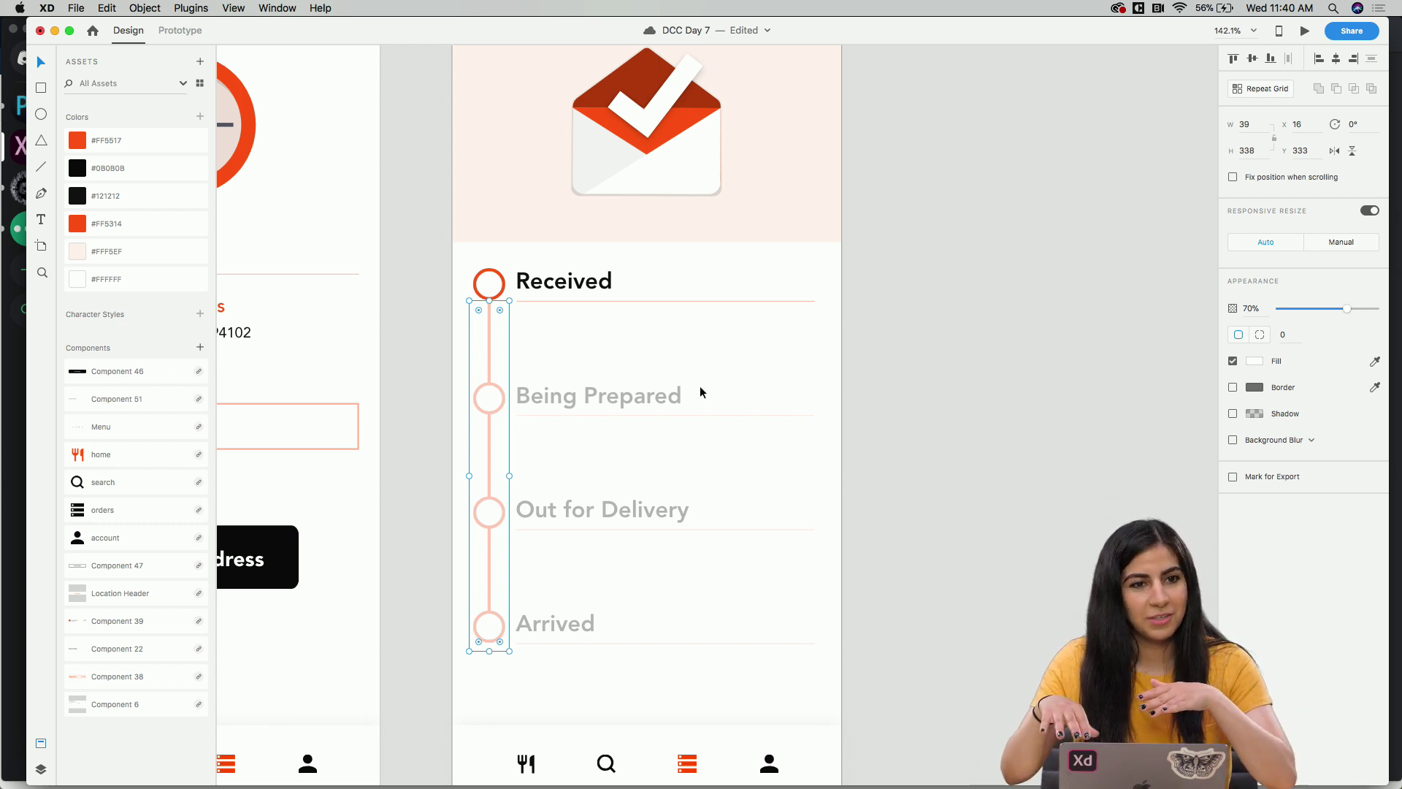
{"action": "key", "text": "super+s"}
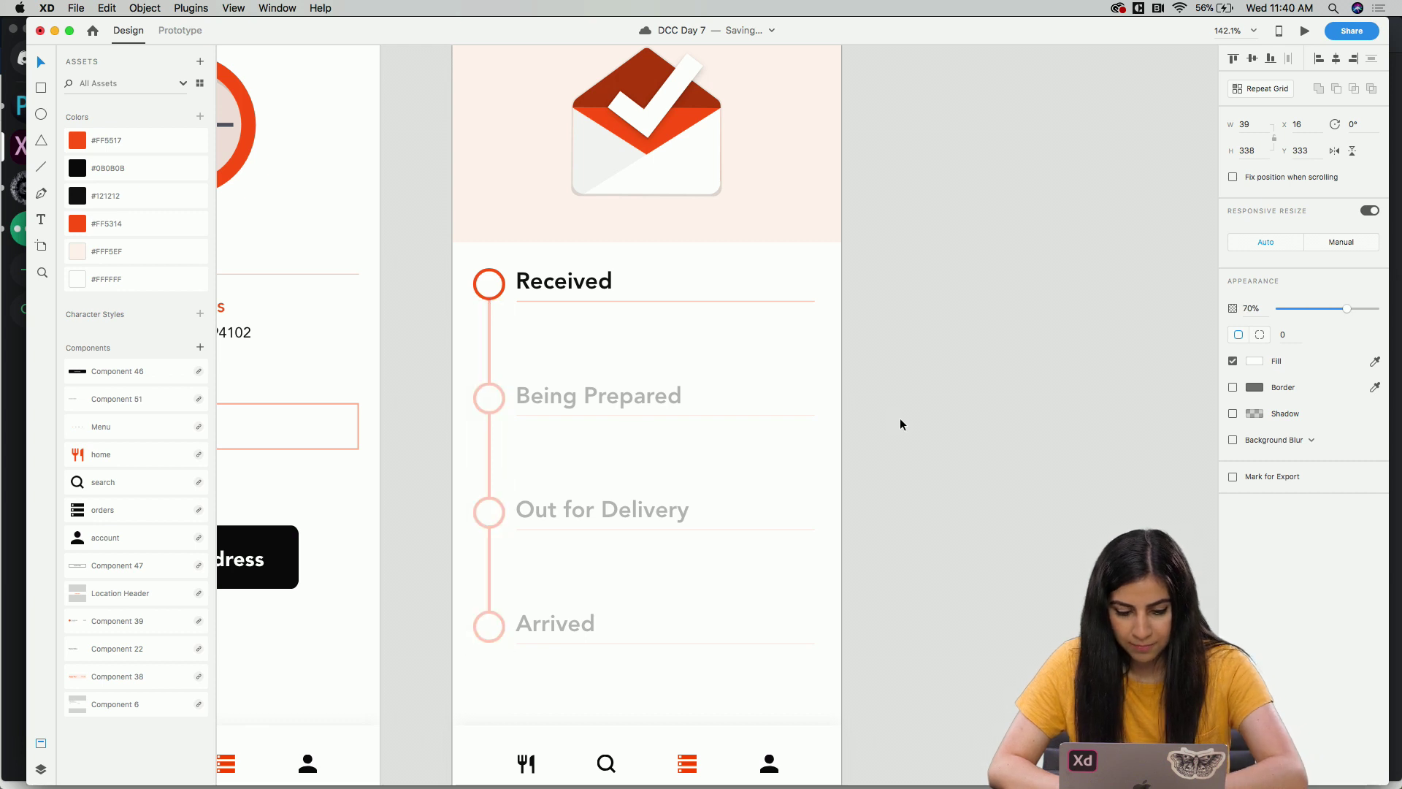
Fill the circle beside Received with the orange sampled from its own border.
{"action": "scroll", "coordinate": [520, 321], "scroll_direction": "up", "scroll_amount": 6}
{"action": "scroll", "coordinate": [549, 358], "scroll_direction": "down", "scroll_amount": 6}
{"action": "left_click", "coordinate": [892, 290]}
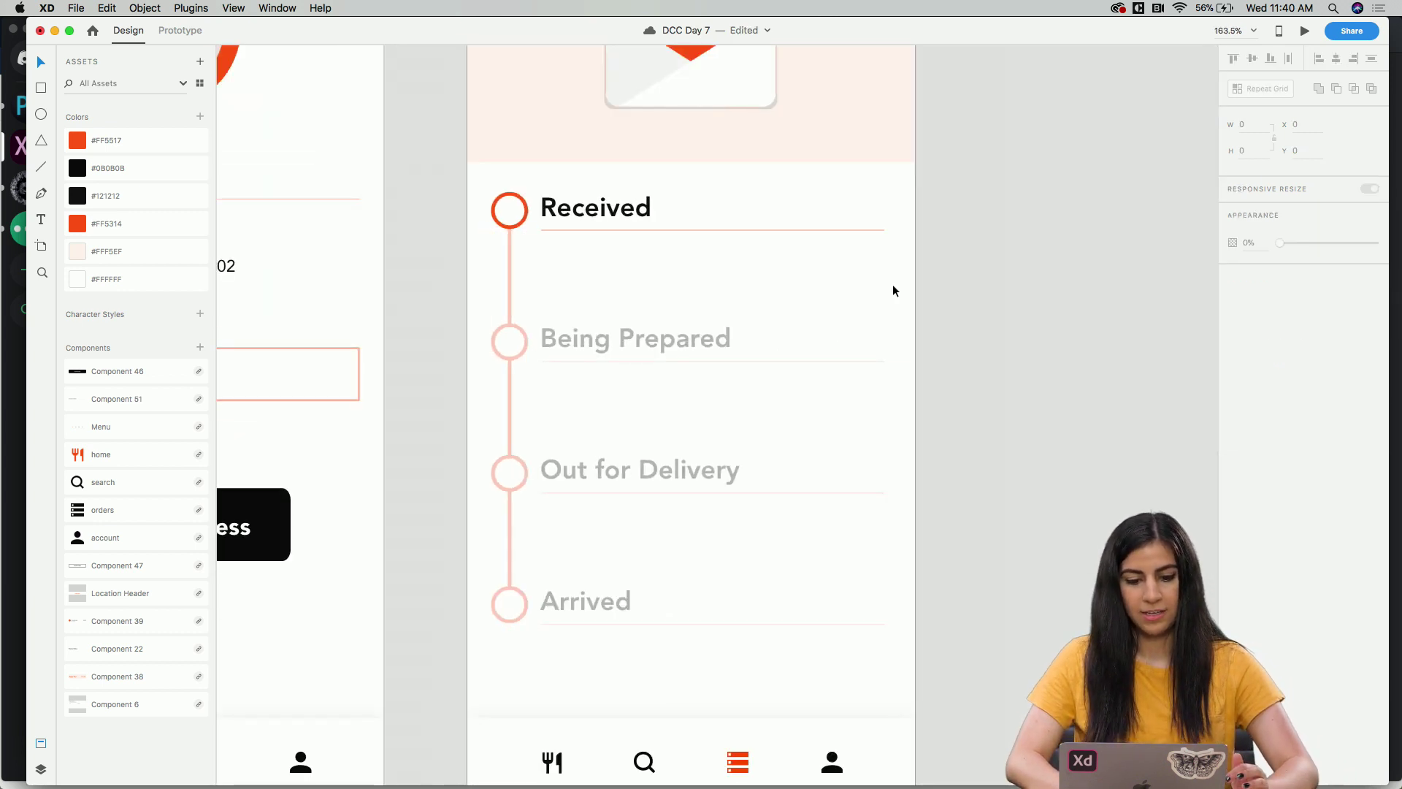
{"action": "scroll", "coordinate": [892, 289], "scroll_direction": "down", "scroll_amount": 3}
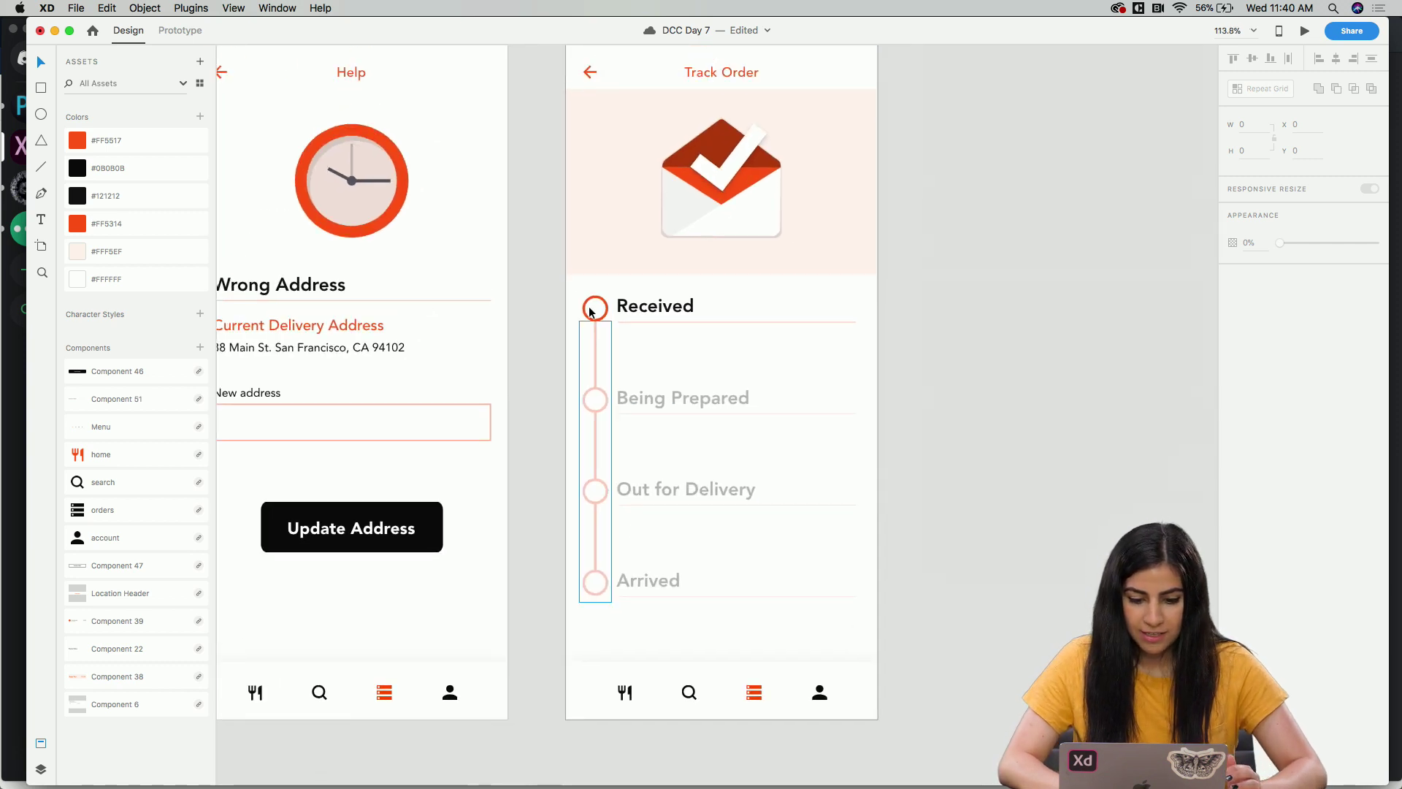
{"action": "scroll", "coordinate": [571, 281], "scroll_direction": "up", "scroll_amount": 5}
{"action": "left_click", "coordinate": [646, 367]}
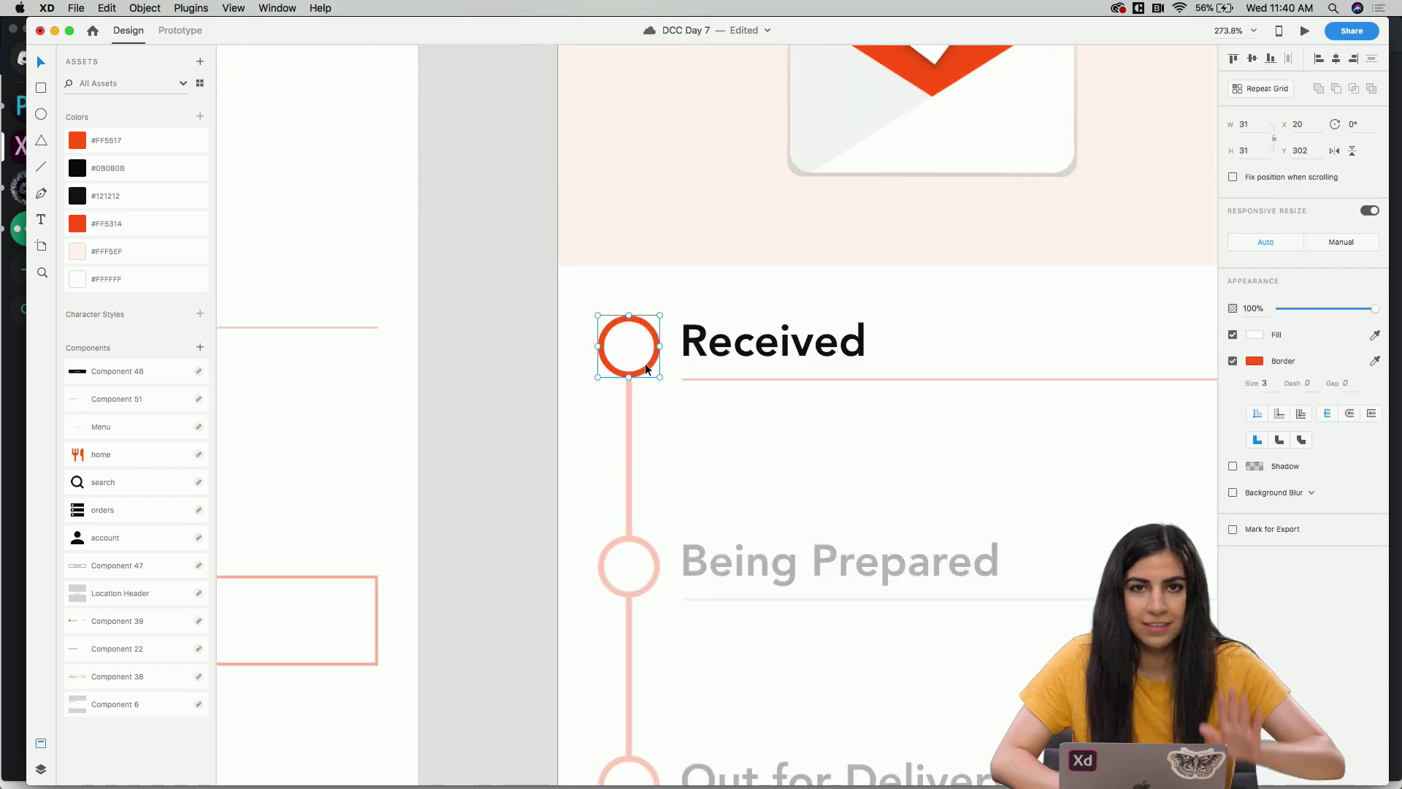
{"action": "scroll", "coordinate": [728, 516], "scroll_direction": "down", "scroll_amount": 2}
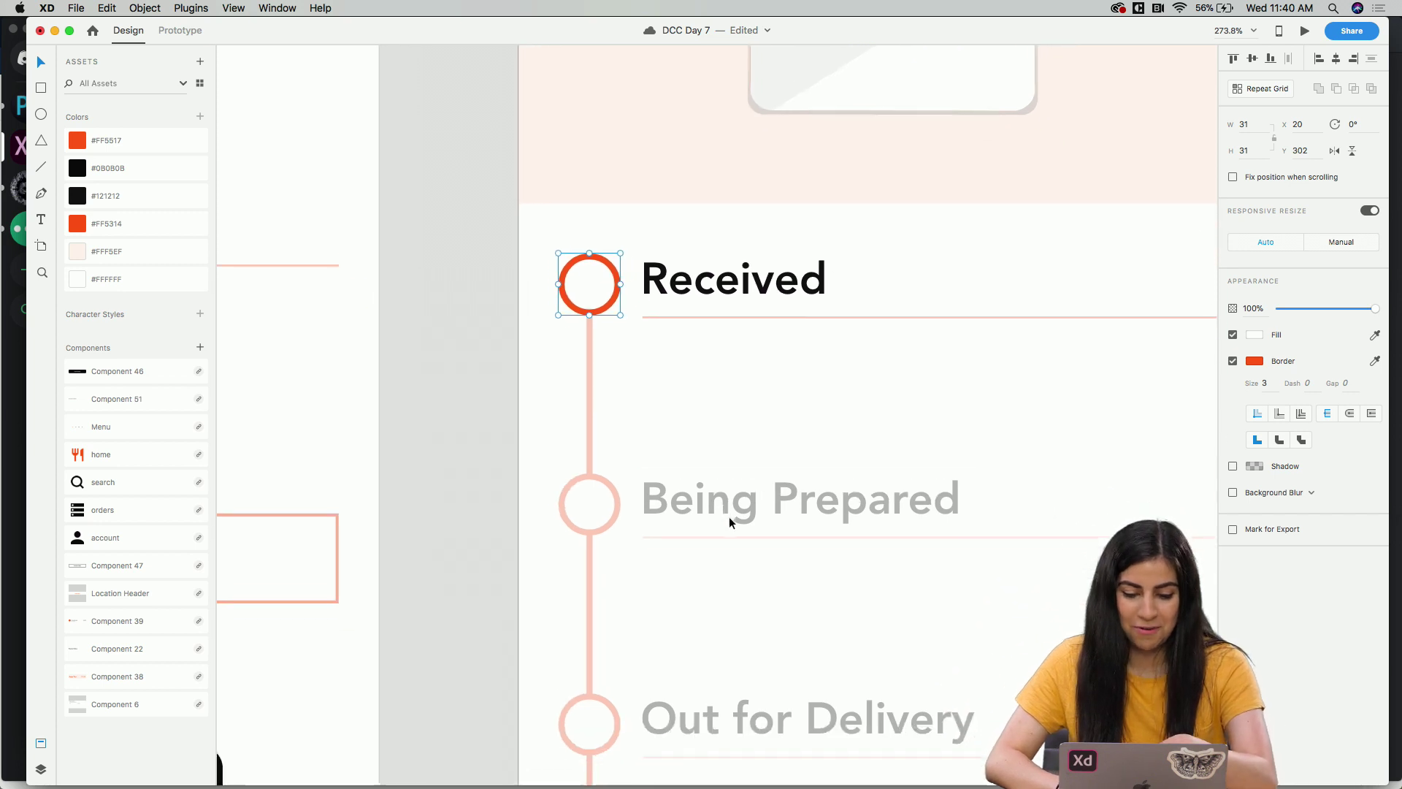
{"action": "left_click", "coordinate": [1374, 335]}
{"action": "left_click", "coordinate": [1254, 360]}
{"action": "left_click", "coordinate": [719, 363]}
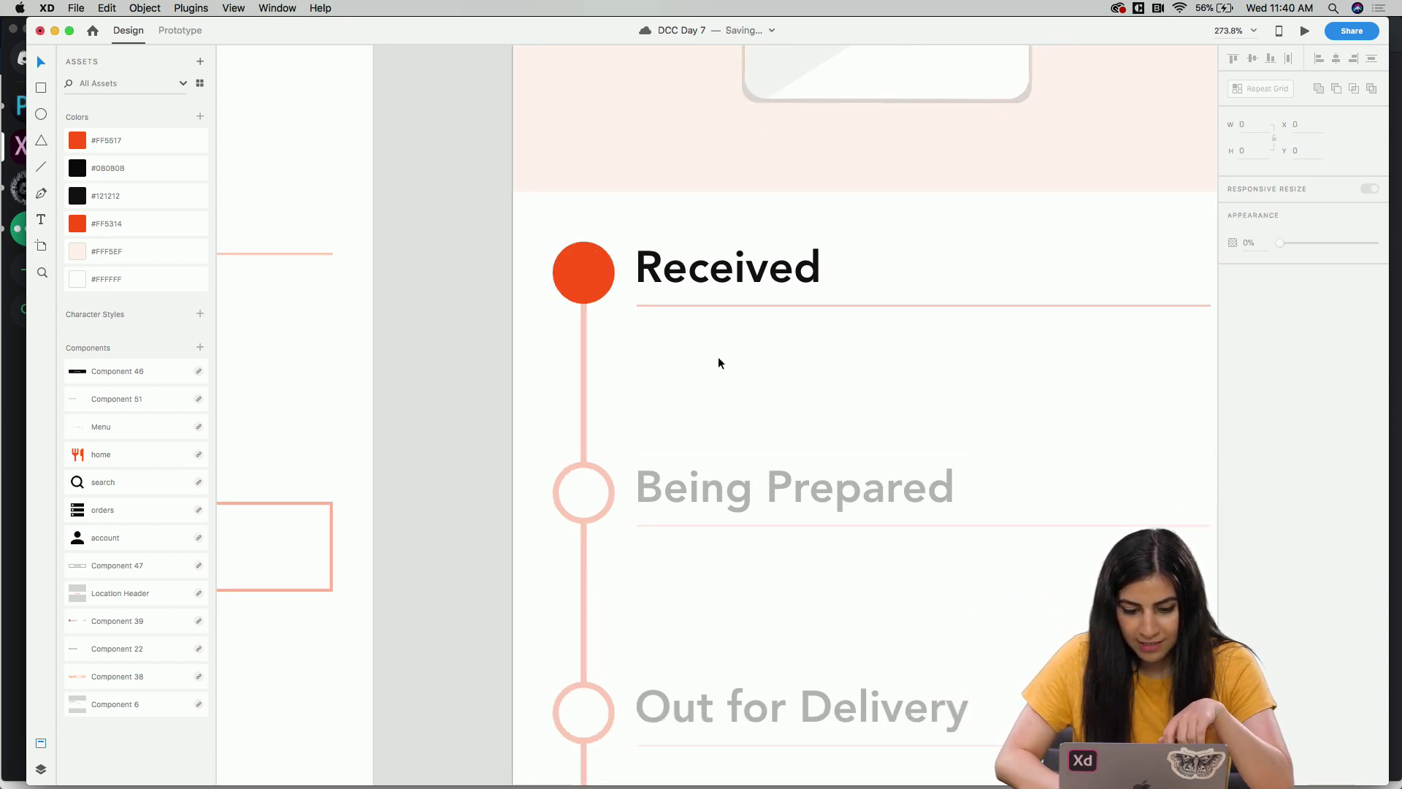
Draw an open checkmark about 20 by 18 inside the Received circle with the Pen tool.
{"action": "scroll", "coordinate": [719, 363], "scroll_direction": "up", "scroll_amount": 2}
{"action": "scroll", "coordinate": [559, 338], "scroll_direction": "up", "scroll_amount": 5}
{"action": "key", "text": "p"}
{"action": "left_click", "coordinate": [448, 373]}
{"action": "left_click", "coordinate": [492, 432]}
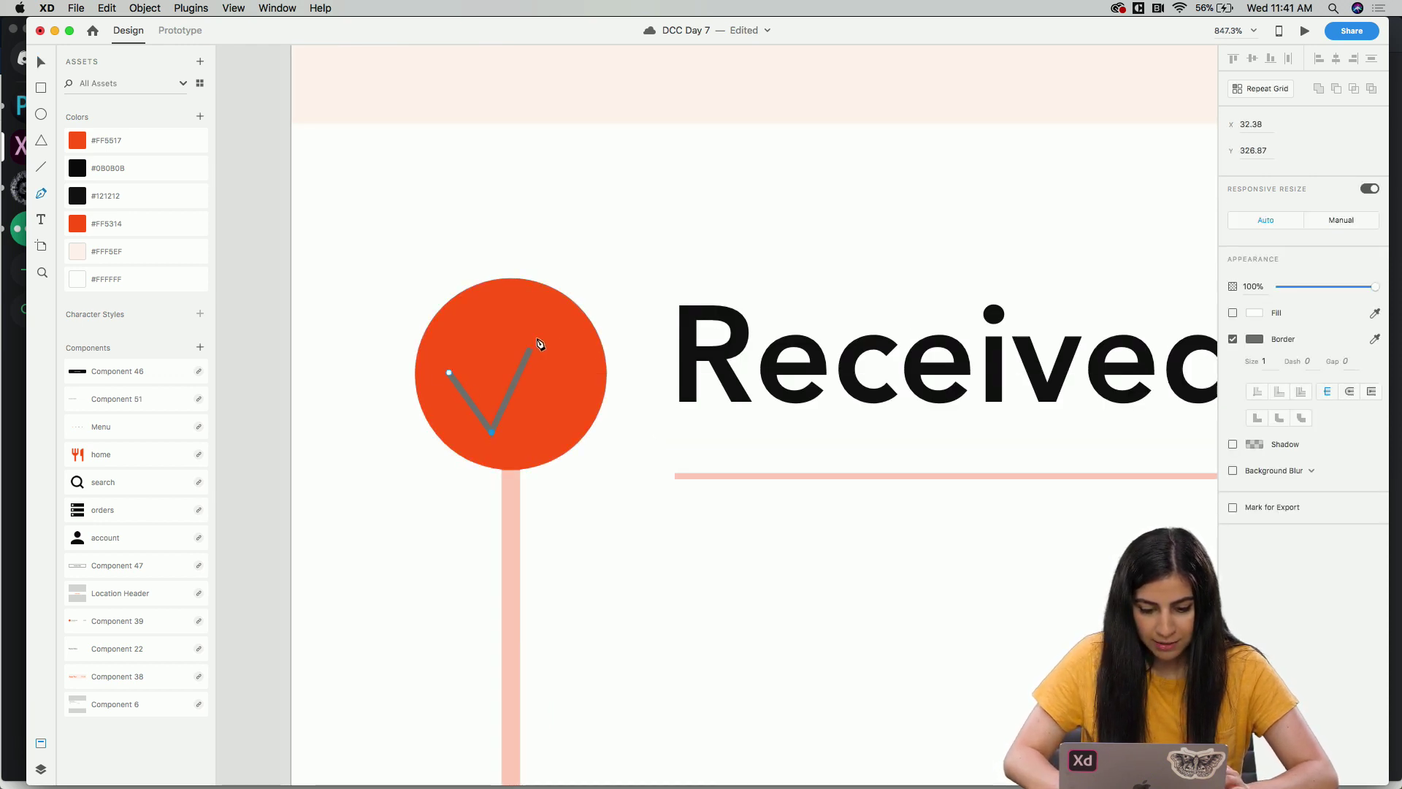
{"action": "left_click", "coordinate": [571, 320]}
{"action": "key", "text": "Escape"}
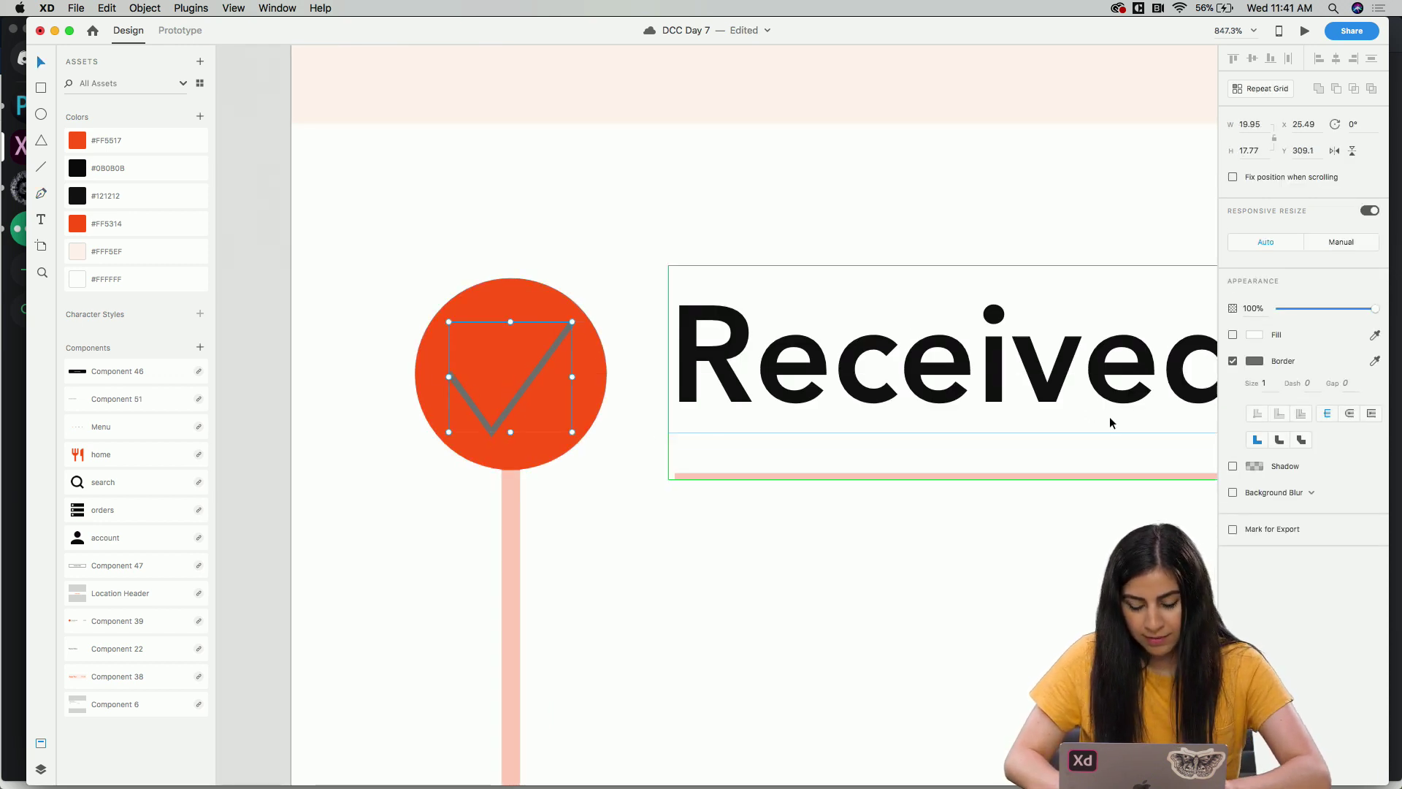
Set the checkmark's border colour to white #FFFFFF and its size to 3.
{"action": "left_click", "coordinate": [1254, 361]}
{"action": "left_click", "coordinate": [1133, 345]}
{"action": "left_click_drag", "start_coordinate": [1110, 323], "coordinate": [1046, 261]}
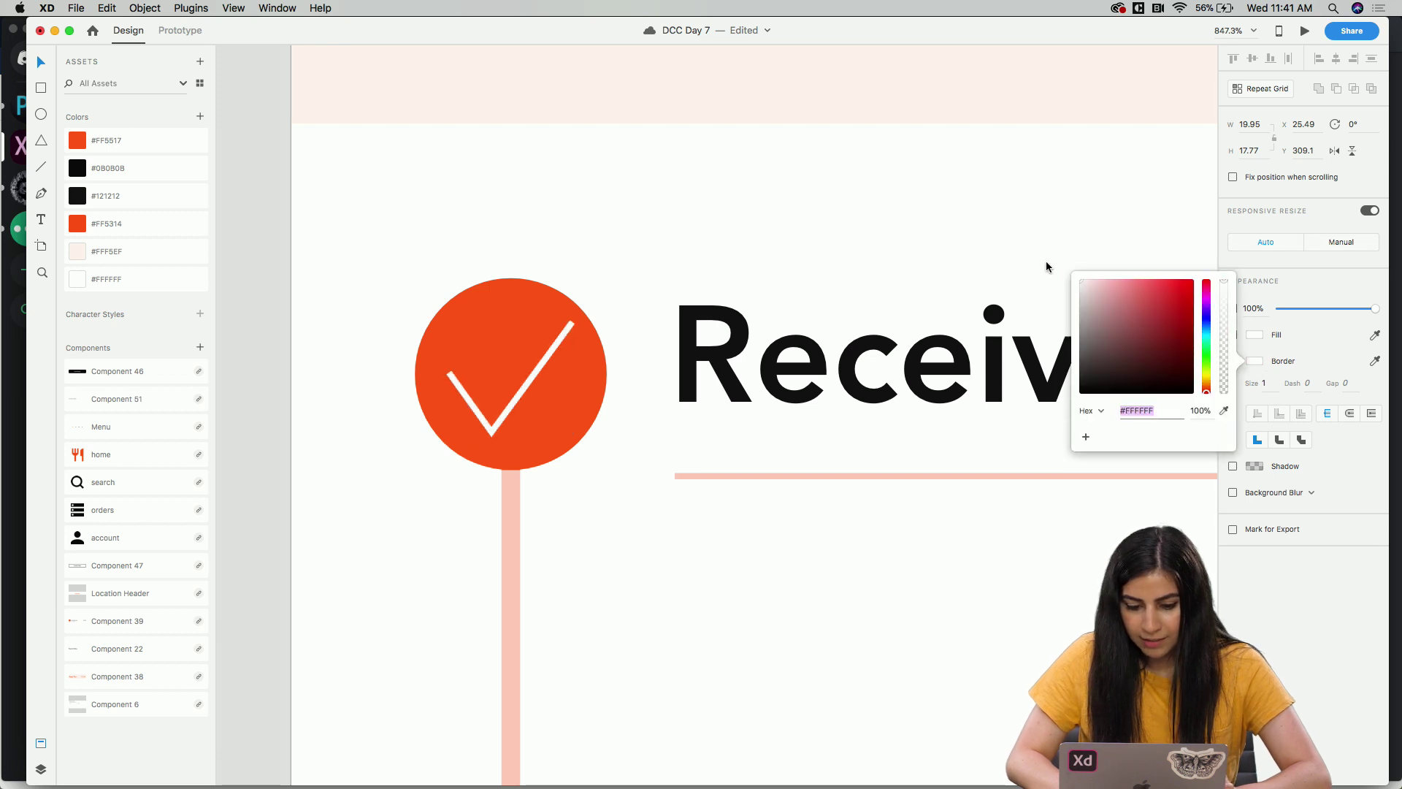
{"action": "left_click", "coordinate": [1264, 382]}
{"action": "type", "text": "3"}
{"action": "key", "text": "Return"}
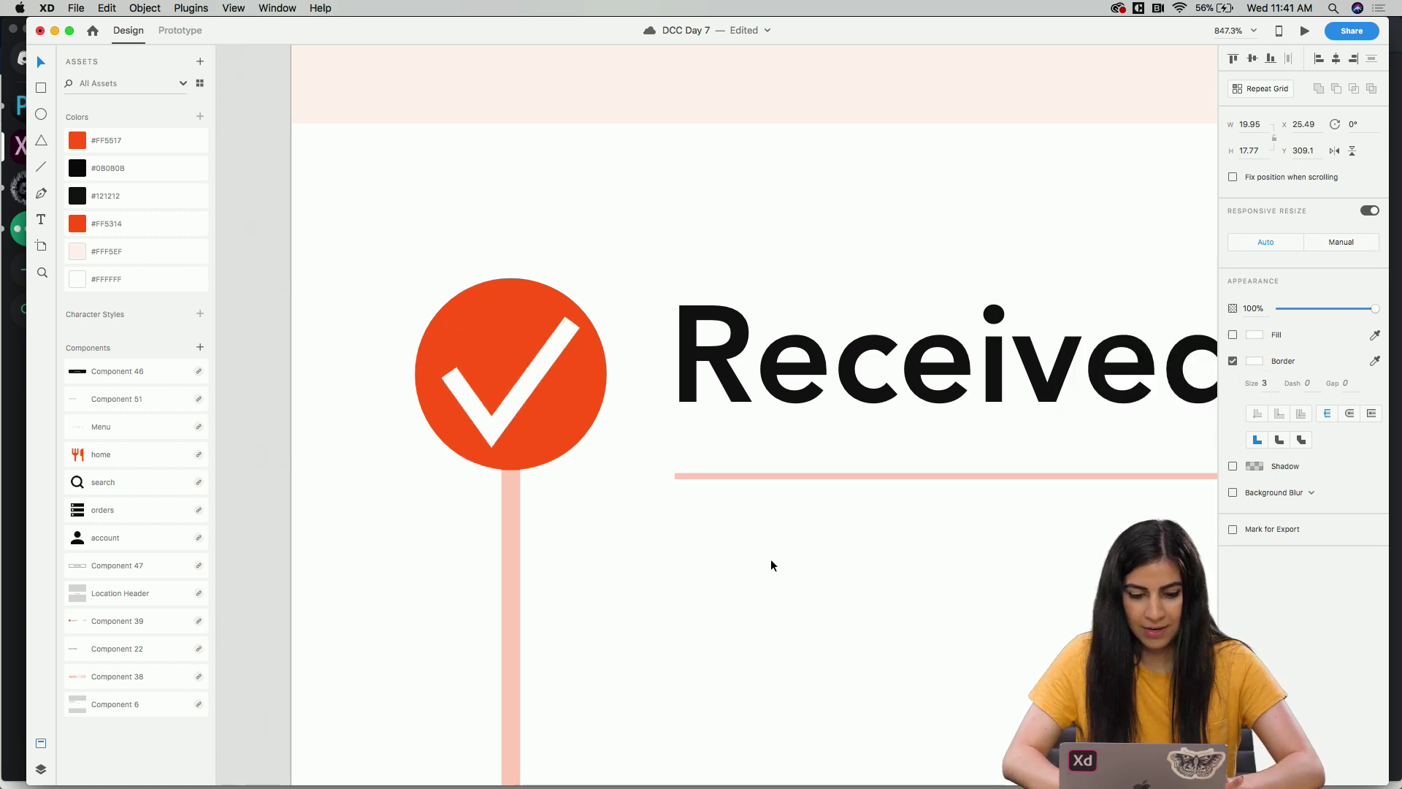
{"action": "left_click", "coordinate": [691, 533]}
Examine the Received checkmark and the status list within the whole Track Order screen.
{"action": "scroll", "coordinate": [691, 532], "scroll_direction": "down", "scroll_amount": 10}
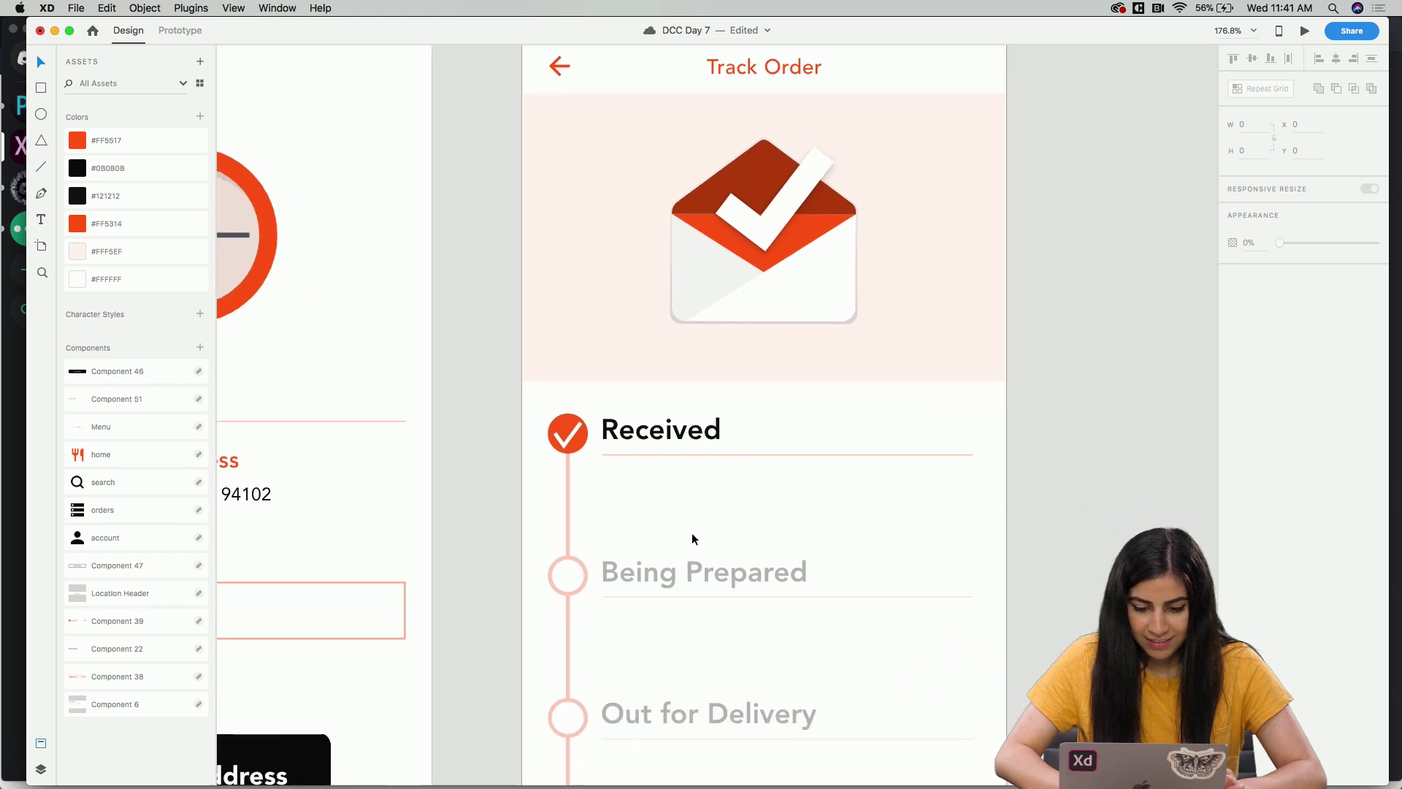
{"action": "scroll", "coordinate": [556, 429], "scroll_direction": "up", "scroll_amount": 5}
{"action": "scroll", "coordinate": [556, 429], "scroll_direction": "down", "scroll_amount": 5}
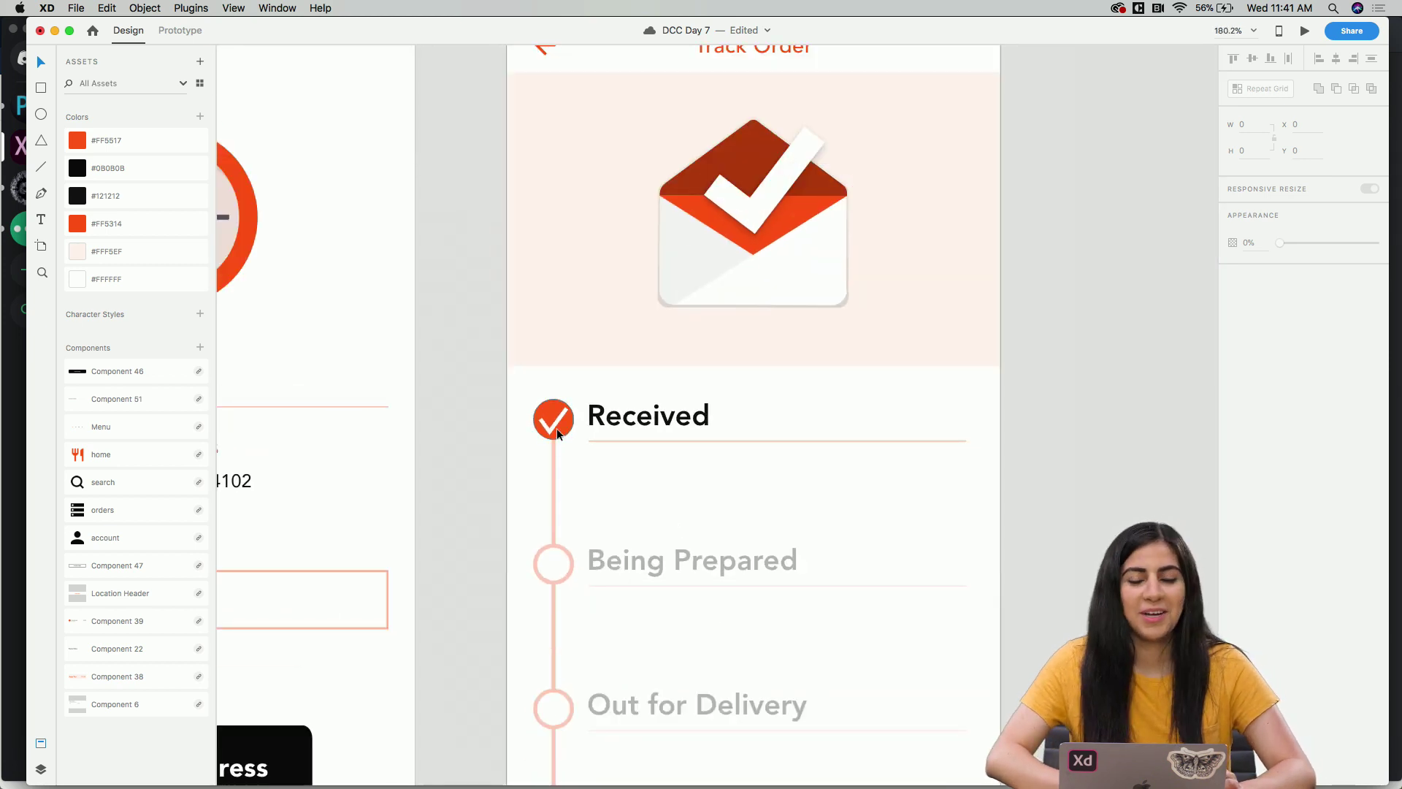
{"action": "scroll", "coordinate": [557, 429], "scroll_direction": "down", "scroll_amount": 2}
{"action": "scroll", "coordinate": [556, 429], "scroll_direction": "right", "scroll_amount": 2}
{"action": "scroll", "coordinate": [555, 430], "scroll_direction": "down", "scroll_amount": 4}
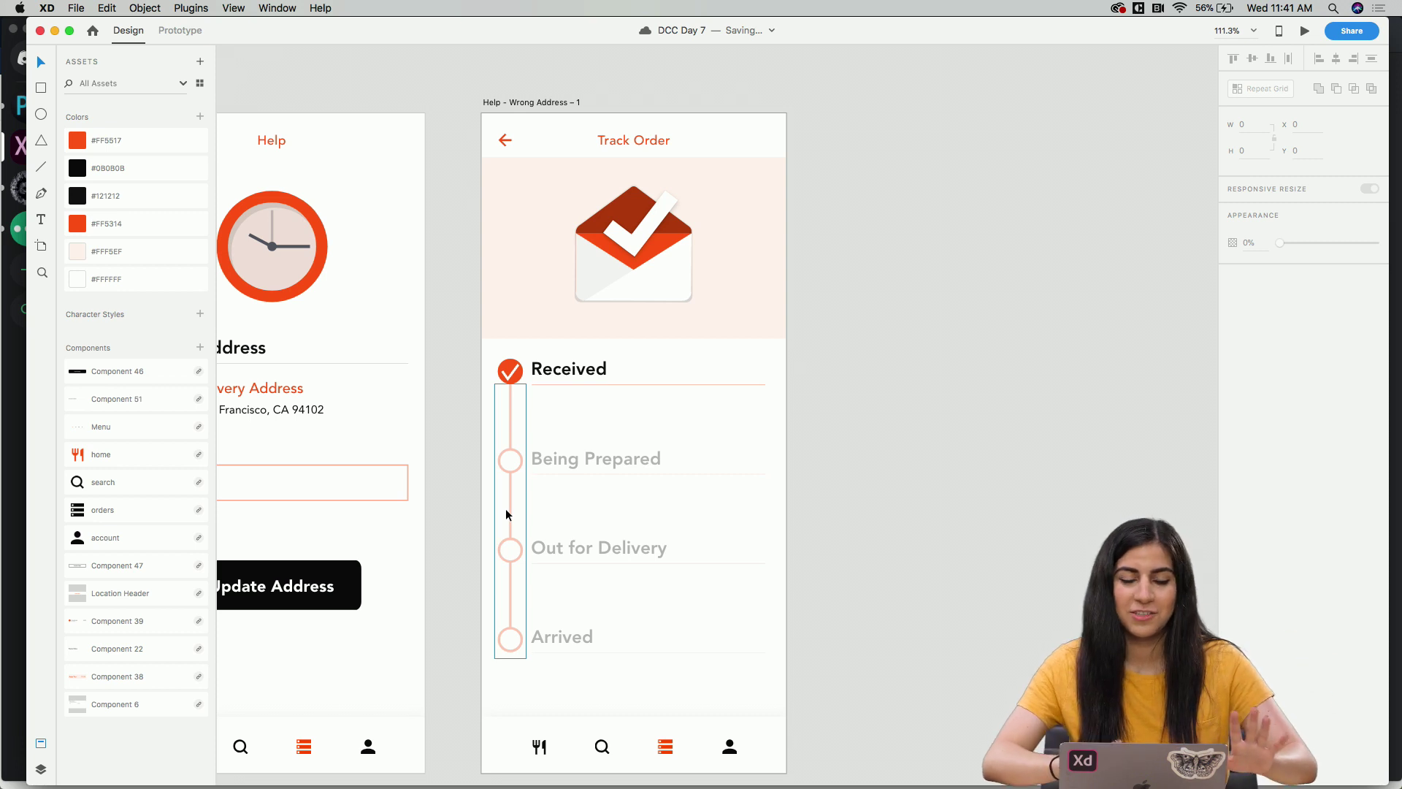
{"action": "scroll", "coordinate": [505, 511], "scroll_direction": "down", "scroll_amount": 3}
{"action": "scroll", "coordinate": [508, 504], "scroll_direction": "down", "scroll_amount": 3}
{"action": "scroll", "coordinate": [520, 365], "scroll_direction": "down", "scroll_amount": 1}
Duplicate the Track Order artboard to make a second status screen beside it.
{"action": "scroll", "coordinate": [519, 371], "scroll_direction": "up", "scroll_amount": 2}
{"action": "scroll", "coordinate": [520, 371], "scroll_direction": "left", "scroll_amount": 2}
{"action": "left_click", "coordinate": [442, 197]}
{"action": "key", "text": "super+d"}
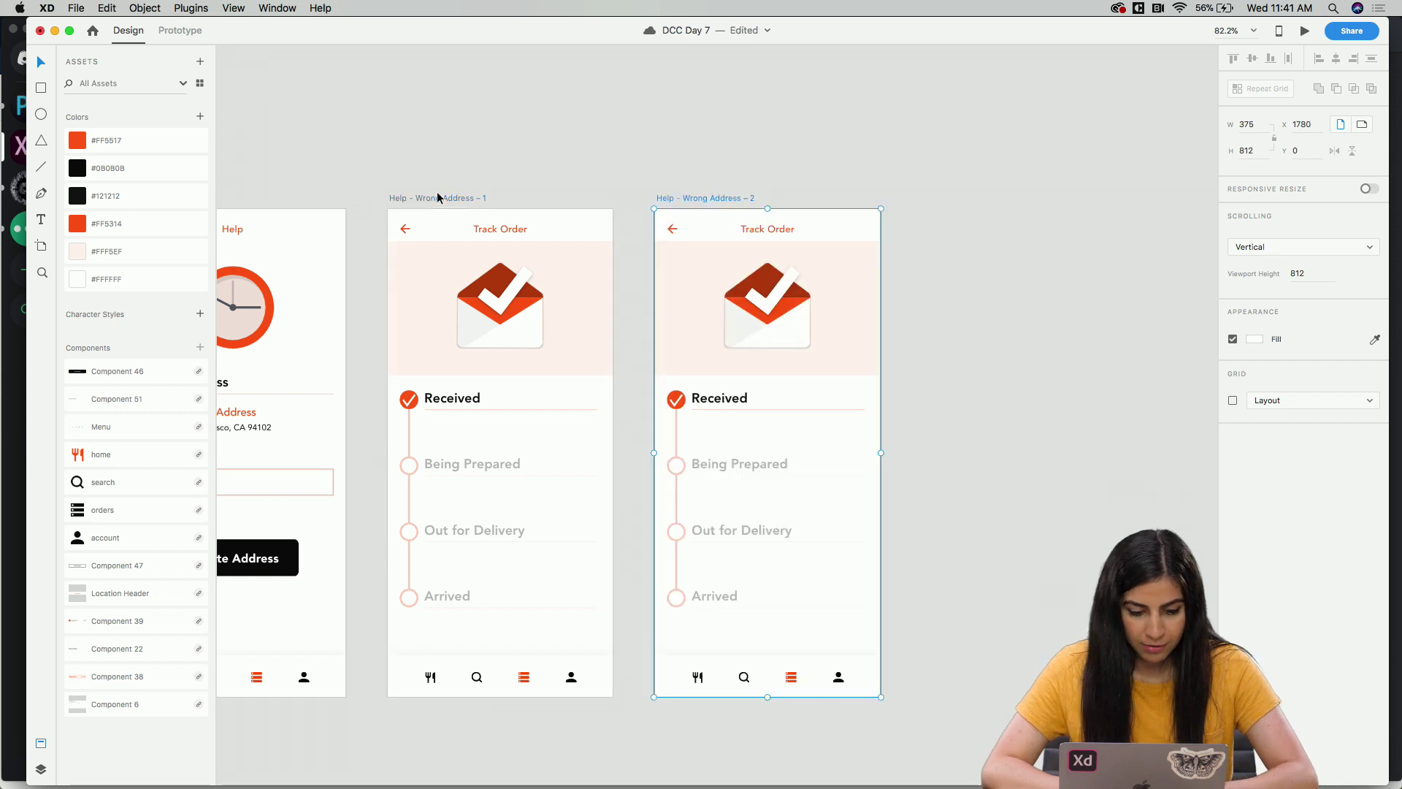
{"action": "left_click", "coordinate": [912, 352]}
Shorten the translucent cover on the duplicate artboard to a height of 228, starting at the bottom edge of the Being Prepared circle.
{"action": "scroll", "coordinate": [890, 349], "scroll_direction": "down", "scroll_amount": 2}
{"action": "scroll", "coordinate": [732, 343], "scroll_direction": "up", "scroll_amount": 5}
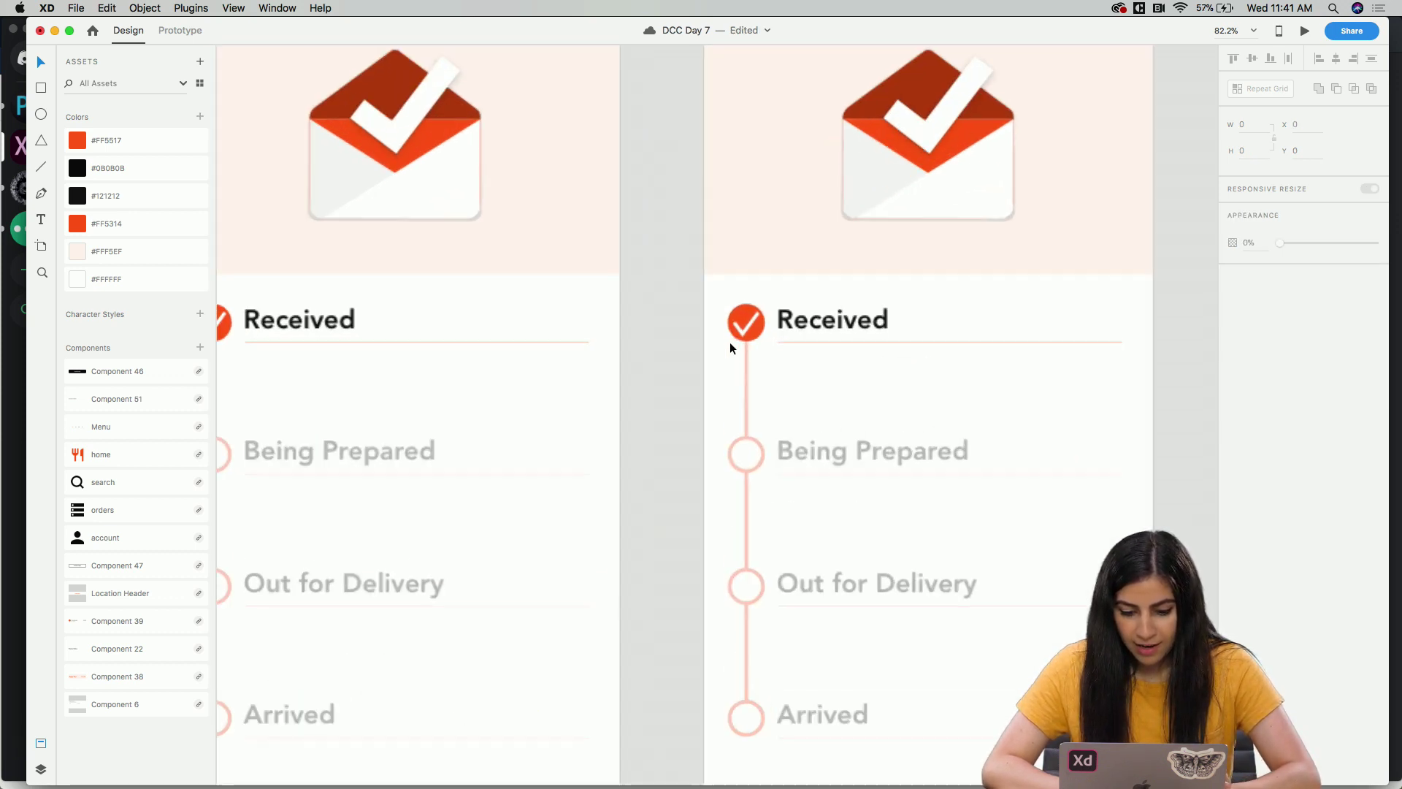
{"action": "left_click", "coordinate": [748, 362]}
{"action": "left_click_drag", "start_coordinate": [746, 344], "coordinate": [747, 475]}
{"action": "scroll", "coordinate": [747, 474], "scroll_direction": "up", "scroll_amount": 3}
{"action": "scroll", "coordinate": [747, 475], "scroll_direction": "up", "scroll_amount": 8}
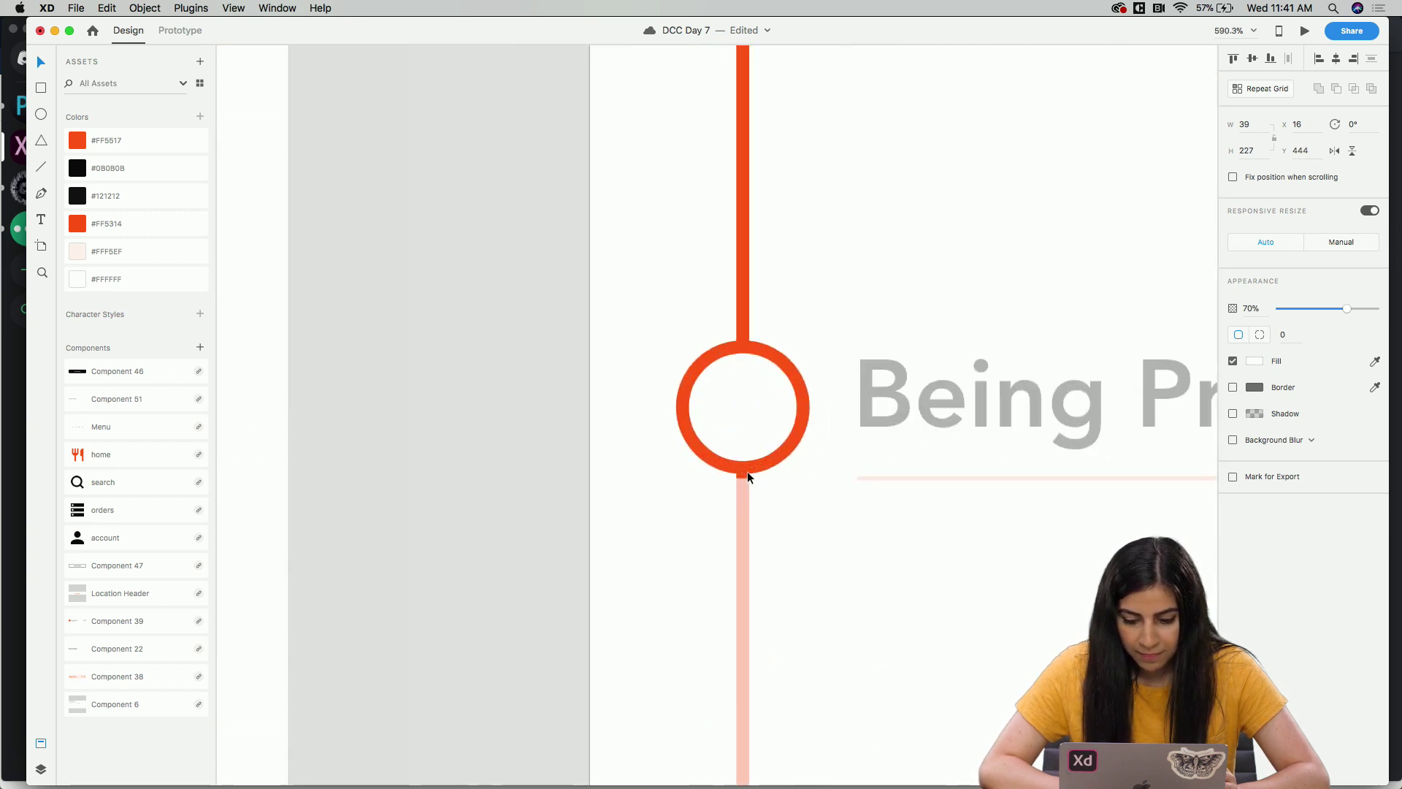
{"action": "left_click_drag", "start_coordinate": [740, 472], "coordinate": [740, 471]}
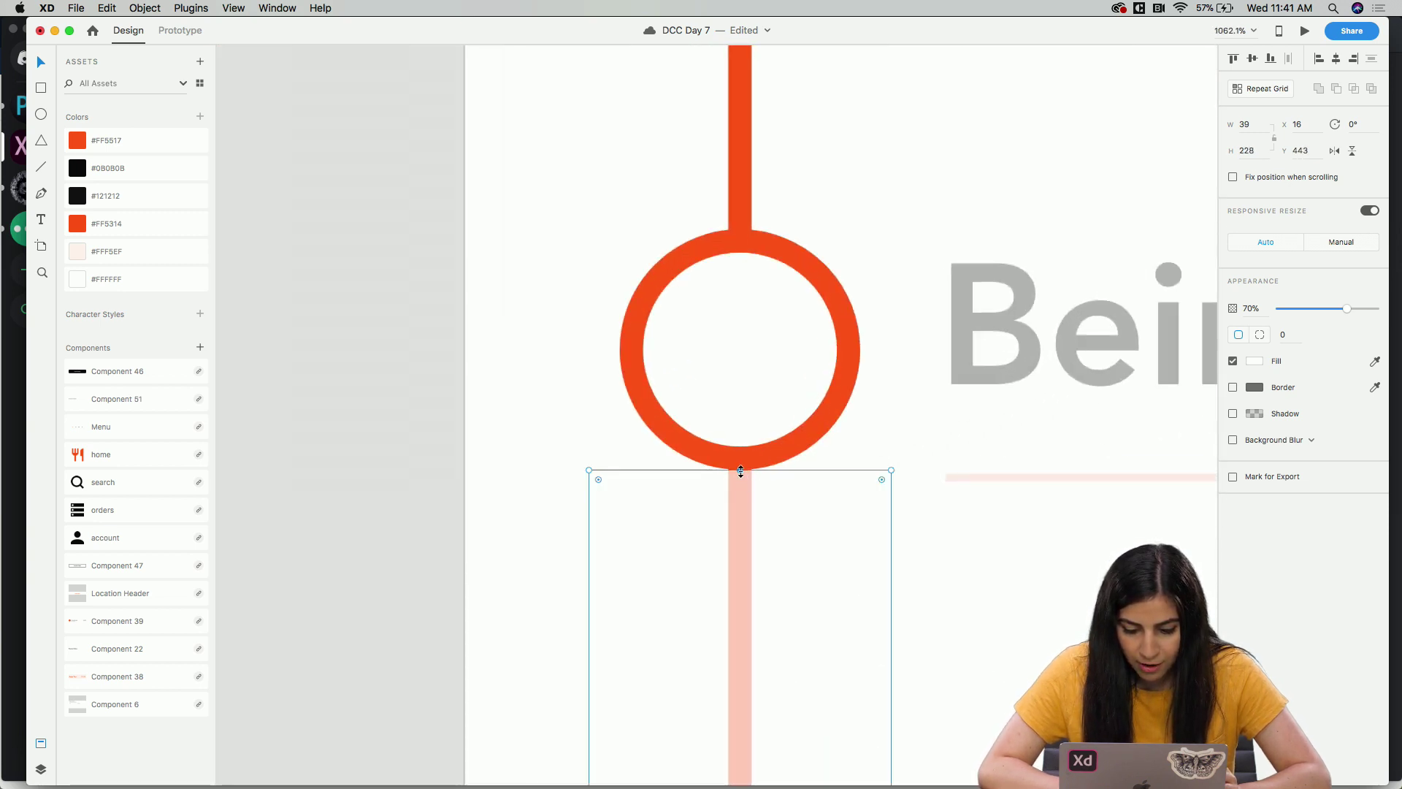
{"action": "scroll", "coordinate": [740, 472], "scroll_direction": "down", "scroll_amount": 5}
{"action": "scroll", "coordinate": [740, 472], "scroll_direction": "right", "scroll_amount": 2}
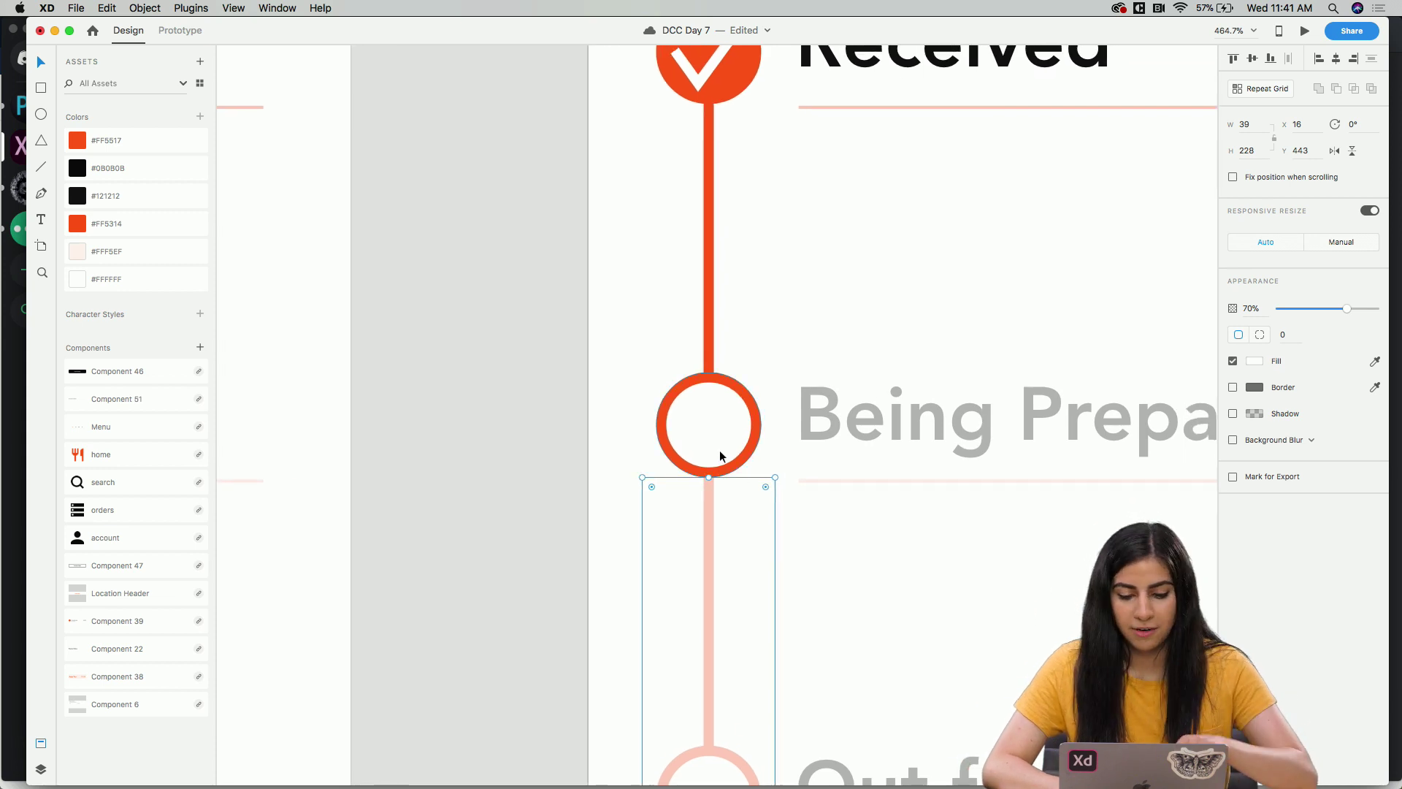
Fill the Being Prepared circle on the second Track Order artboard with the orange sampled from its border.
{"action": "left_click", "coordinate": [728, 465]}
{"action": "left_click", "coordinate": [1375, 335]}
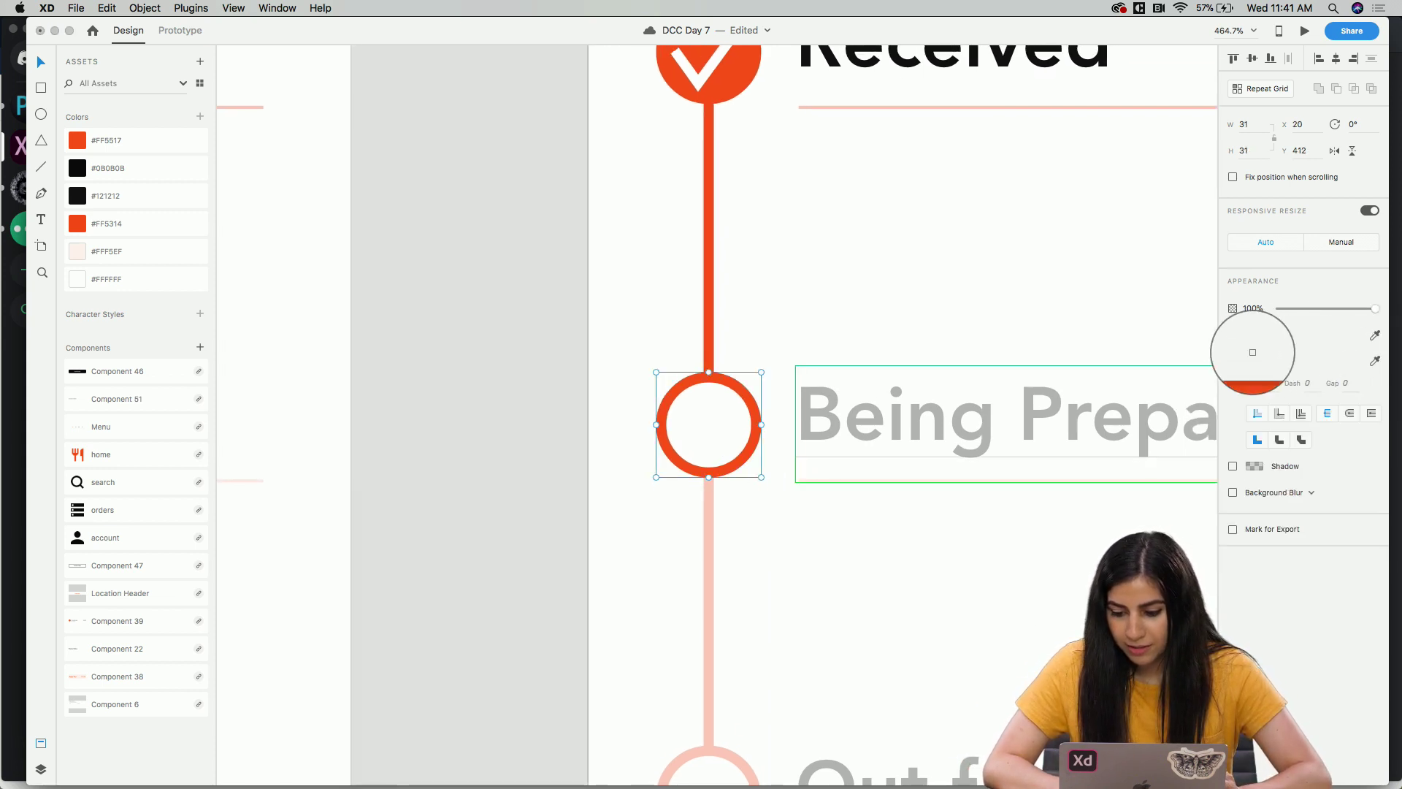
{"action": "left_click", "coordinate": [1254, 361]}
{"action": "left_click", "coordinate": [922, 321]}
Place a copy of the Received checkmark centred in the Being Prepared circle.
{"action": "scroll", "coordinate": [922, 321], "scroll_direction": "up", "scroll_amount": 2}
{"action": "scroll", "coordinate": [918, 321], "scroll_direction": "up", "scroll_amount": 1}
{"action": "left_click_drag", "start_coordinate": [697, 135], "coordinate": [705, 505]}
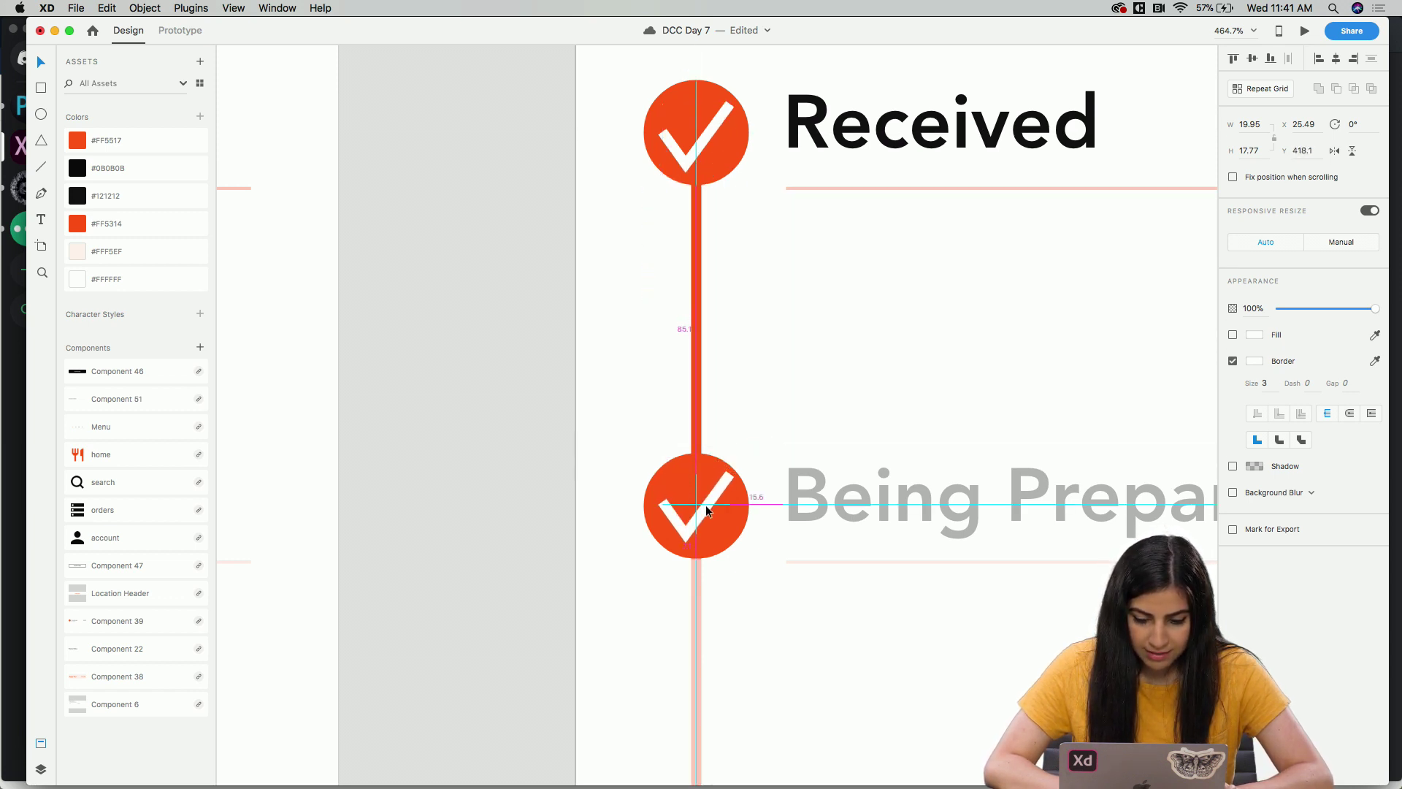
{"action": "left_click", "coordinate": [793, 426]}
Set the Being Prepared row's opacity to 100% on the second Track Order artboard.
{"action": "scroll", "coordinate": [793, 426], "scroll_direction": "right", "scroll_amount": 3}
{"action": "scroll", "coordinate": [793, 431], "scroll_direction": "right", "scroll_amount": 3}
{"action": "left_click", "coordinate": [758, 472]}
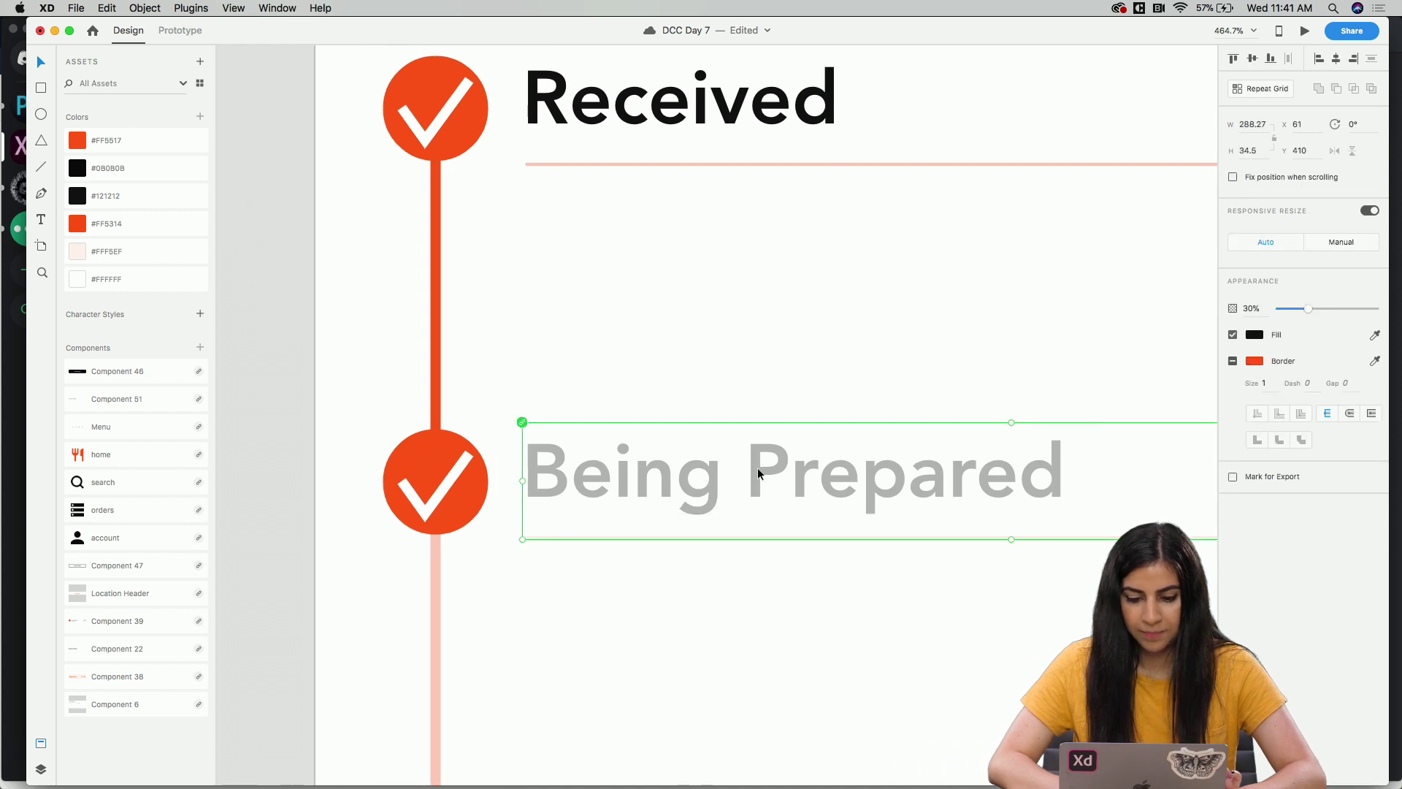
{"action": "key", "text": "0"}
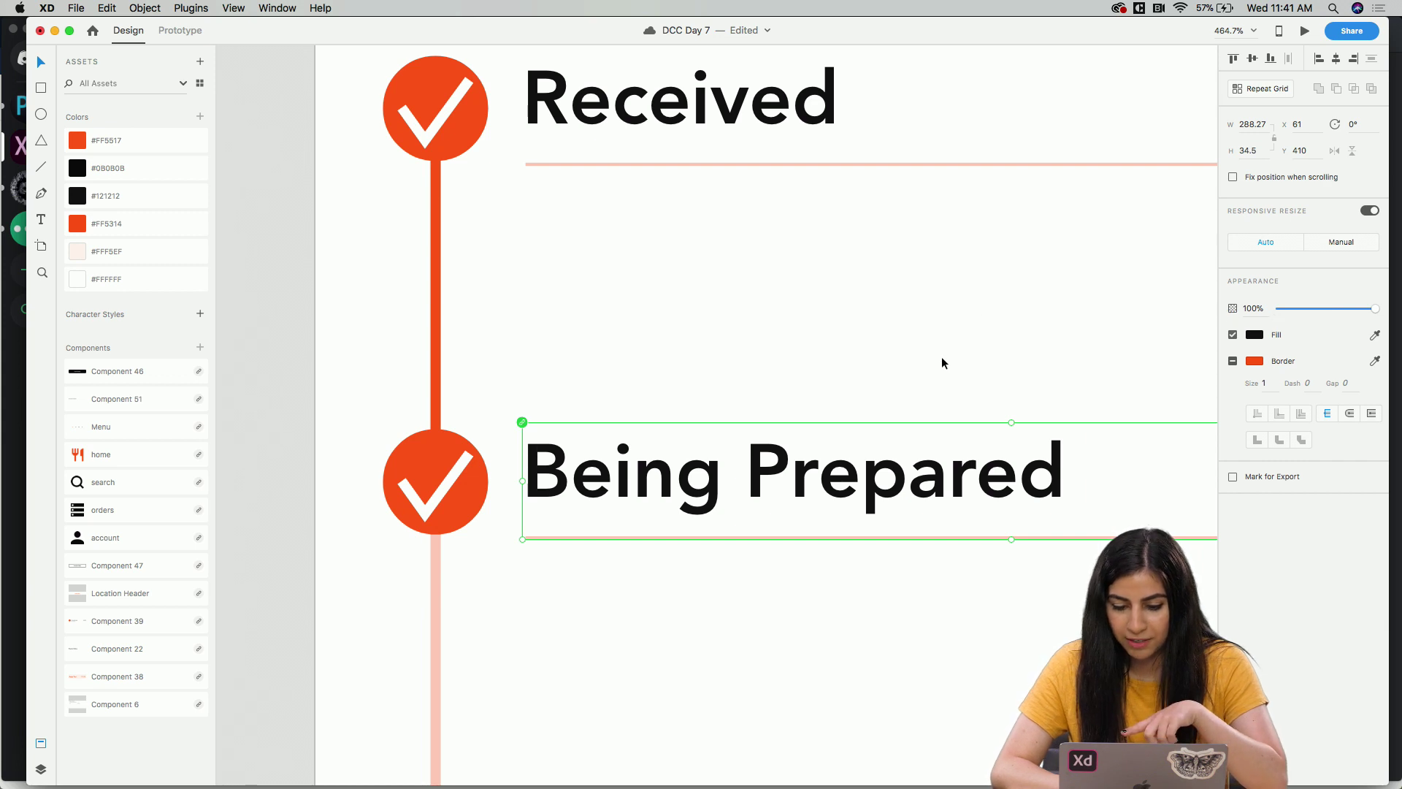
{"action": "left_click", "coordinate": [755, 557]}
{"action": "scroll", "coordinate": [755, 558], "scroll_direction": "down", "scroll_amount": 5}
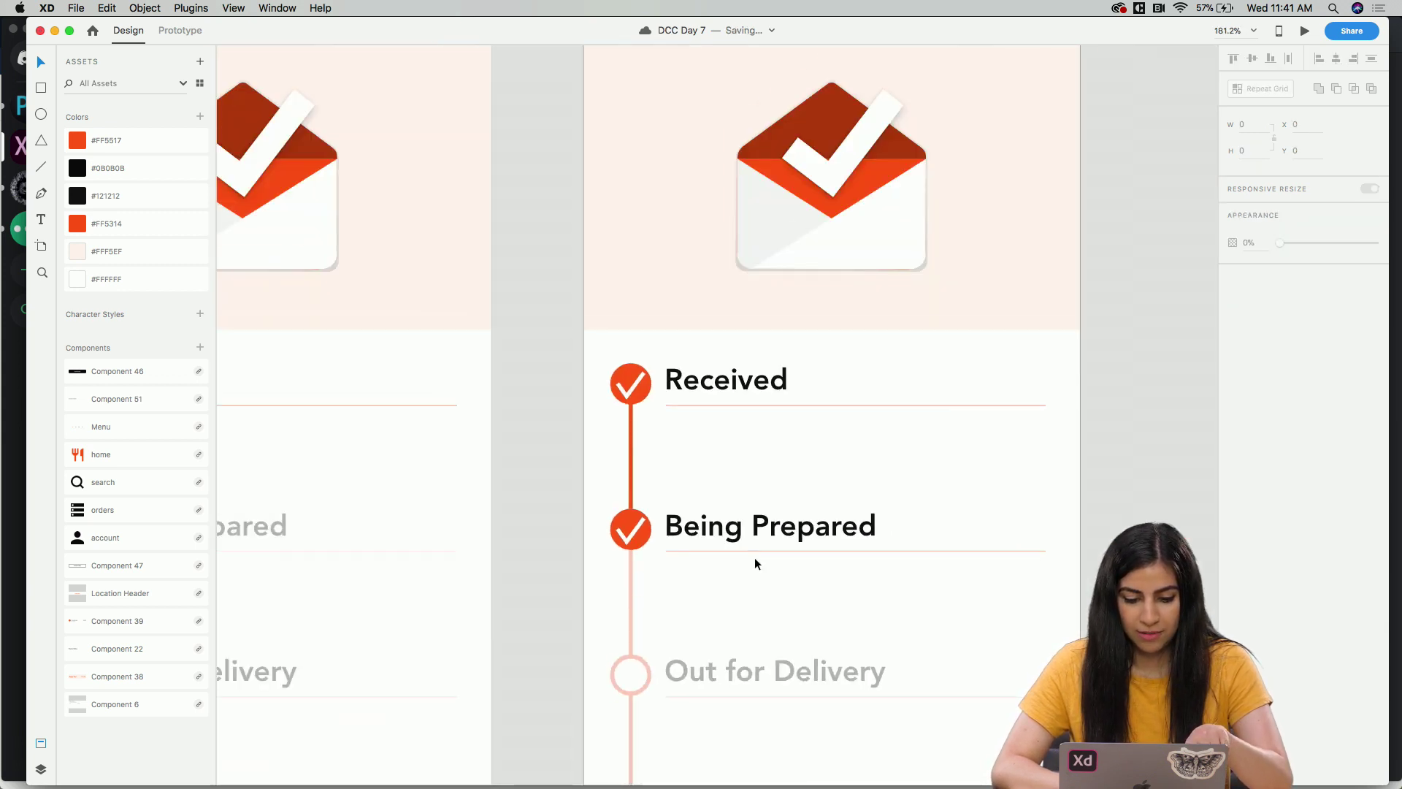
{"action": "scroll", "coordinate": [678, 551], "scroll_direction": "down", "scroll_amount": 3}
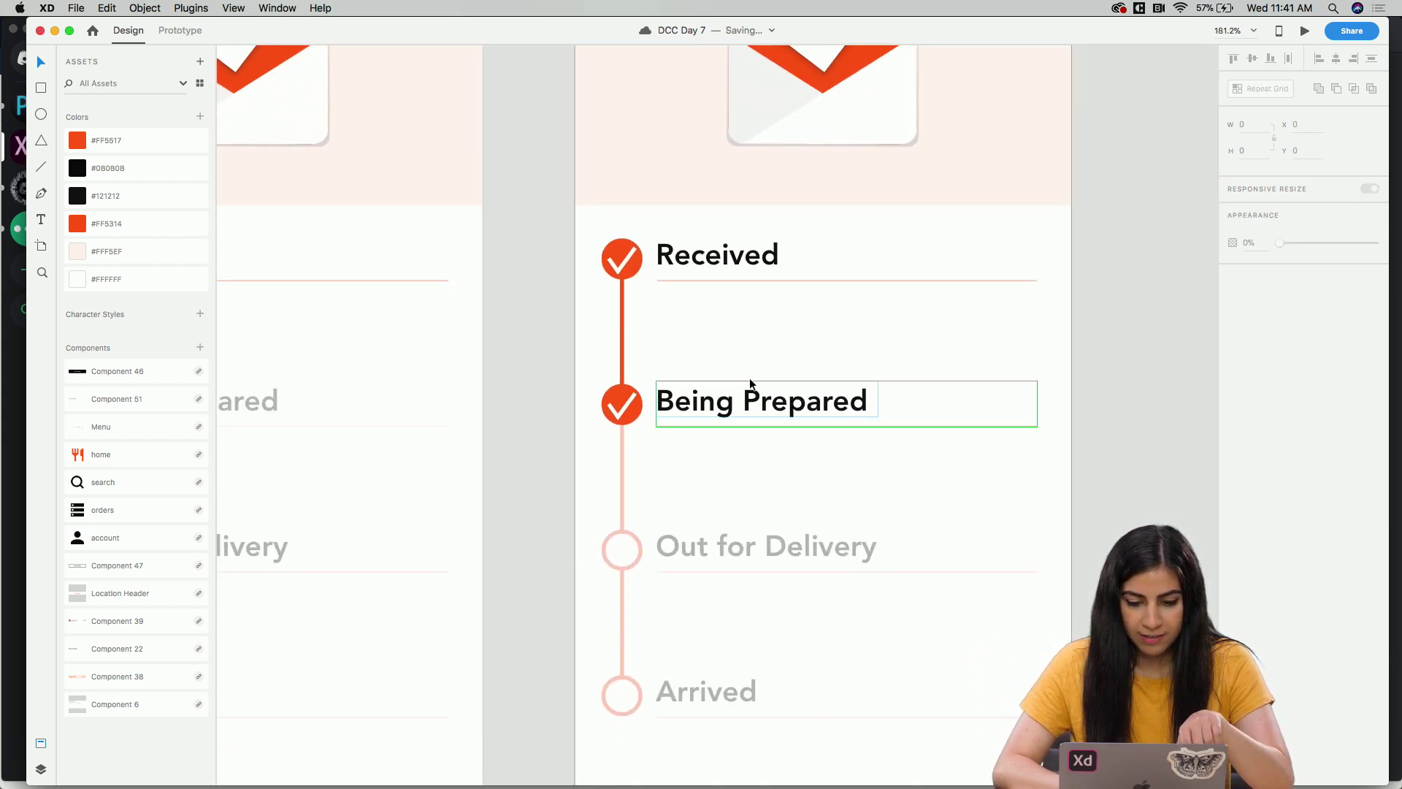
Copy the Being Prepared illustration of the cooks and stove from the Order Status Icons artboard.
{"action": "scroll", "coordinate": [750, 380], "scroll_direction": "left", "scroll_amount": 5}
{"action": "scroll", "coordinate": [851, 429], "scroll_direction": "right", "scroll_amount": 3}
{"action": "scroll", "coordinate": [851, 429], "scroll_direction": "down", "scroll_amount": 5}
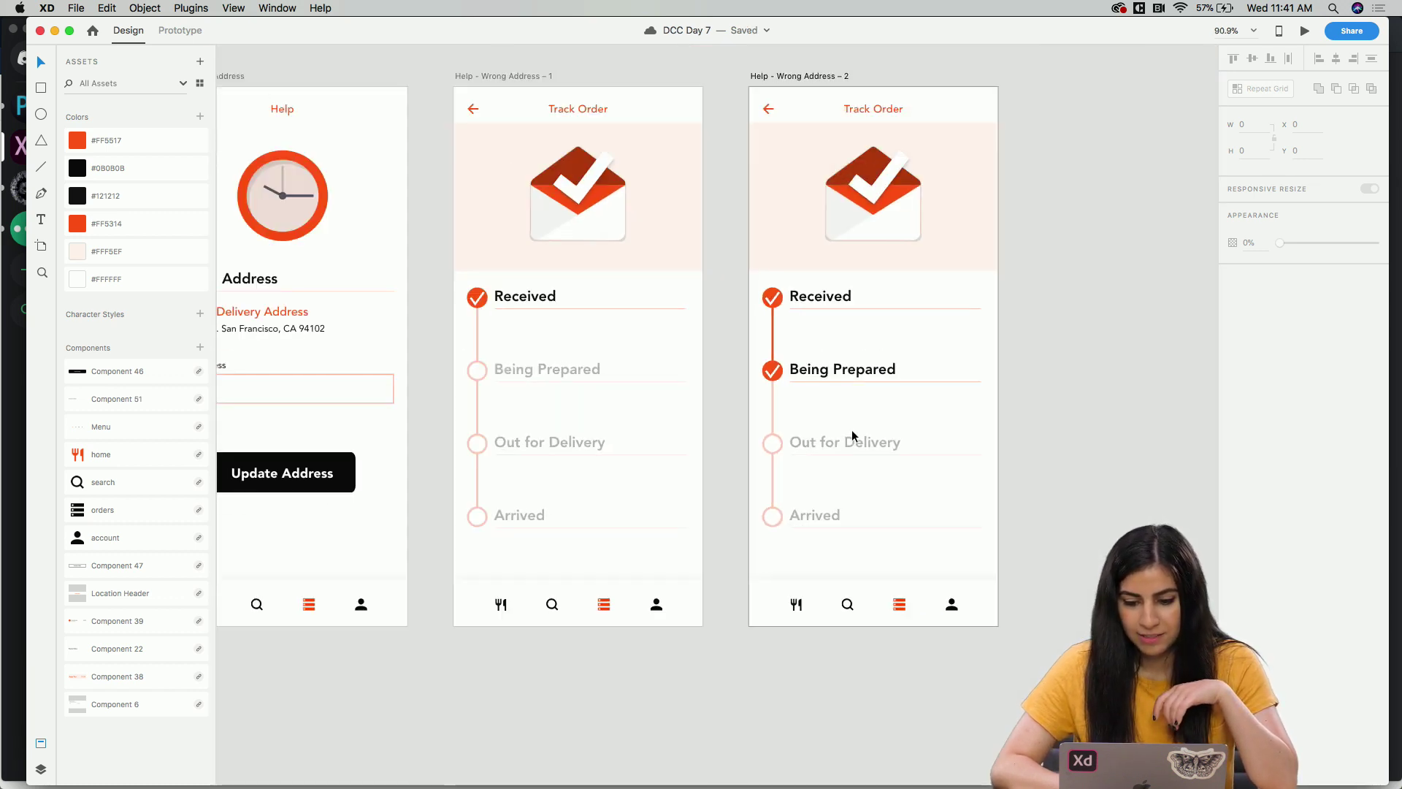
{"action": "left_click", "coordinate": [887, 198]}
{"action": "scroll", "coordinate": [819, 326], "scroll_direction": "down", "scroll_amount": 10}
{"action": "scroll", "coordinate": [819, 325], "scroll_direction": "left", "scroll_amount": 10}
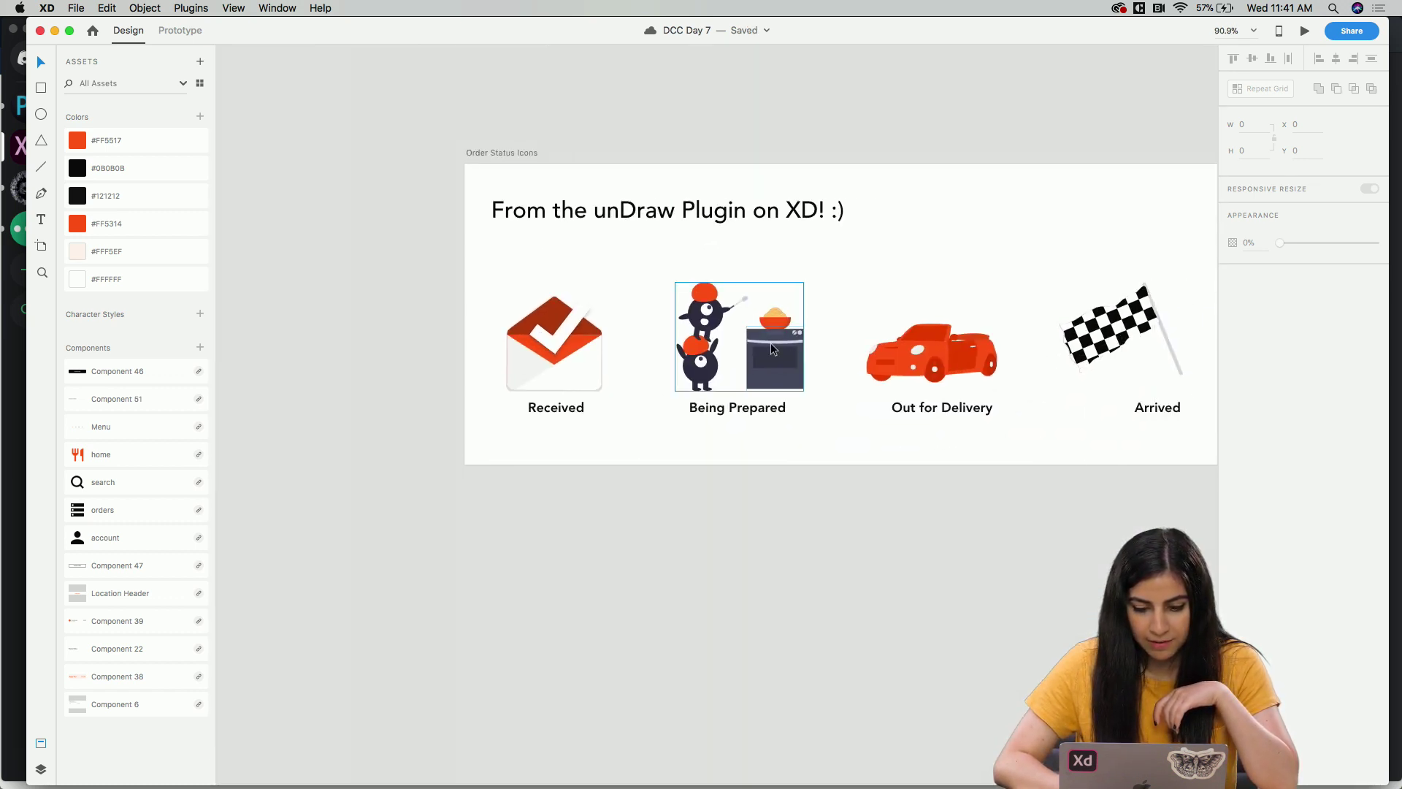
{"action": "left_click", "coordinate": [769, 343]}
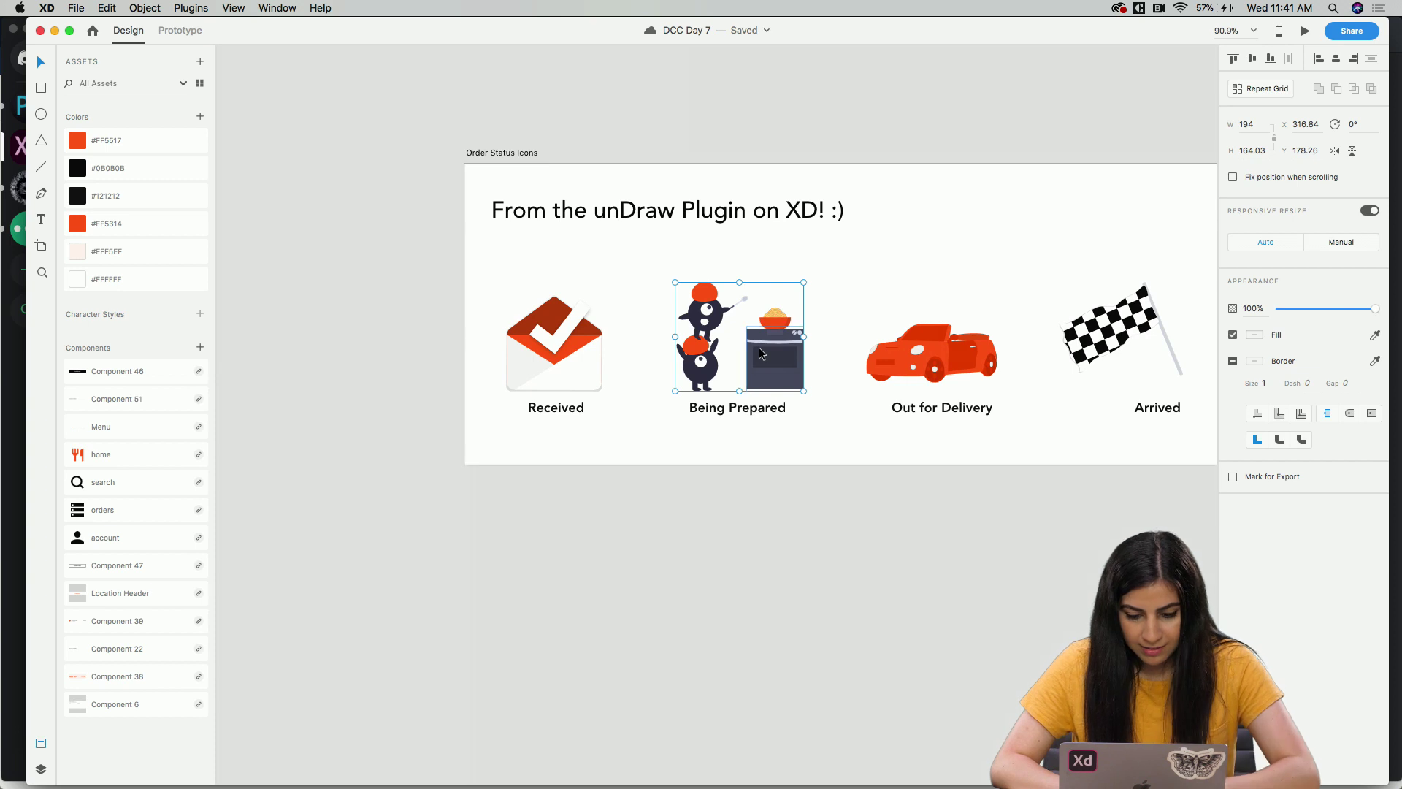
Replace the envelope illustration on the second Track Order artboard with the copied cooking illustration, centred in the header area.
{"action": "scroll", "coordinate": [760, 348], "scroll_direction": "up", "scroll_amount": 10}
{"action": "scroll", "coordinate": [759, 348], "scroll_direction": "right", "scroll_amount": 10}
{"action": "scroll", "coordinate": [756, 348], "scroll_direction": "up", "scroll_amount": 10}
{"action": "scroll", "coordinate": [757, 347], "scroll_direction": "right", "scroll_amount": 3}
{"action": "left_click", "coordinate": [733, 327]}
{"action": "key", "text": "Delete"}
{"action": "key", "text": "super+v"}
{"action": "left_click_drag", "start_coordinate": [813, 414], "coordinate": [670, 351]}
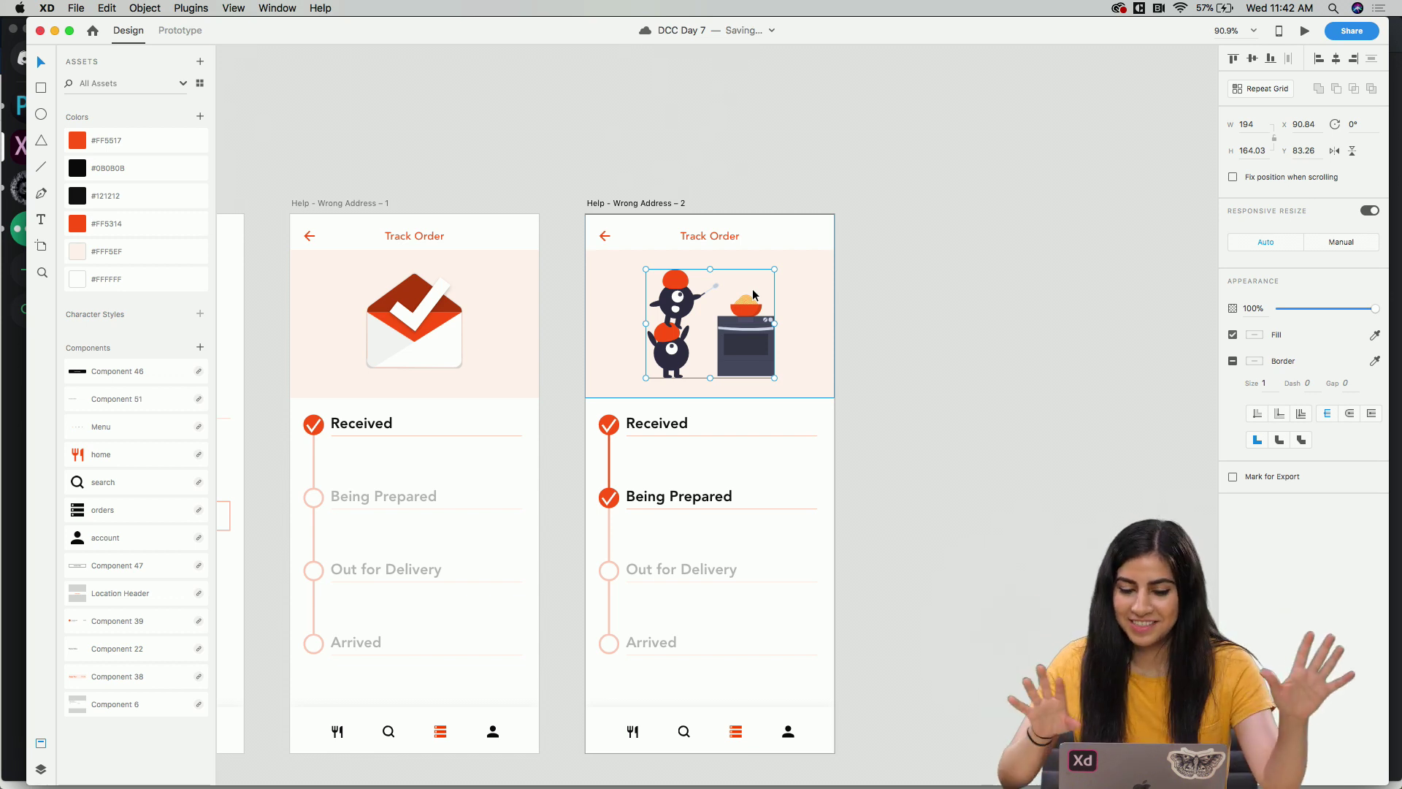
{"action": "left_click", "coordinate": [845, 305]}
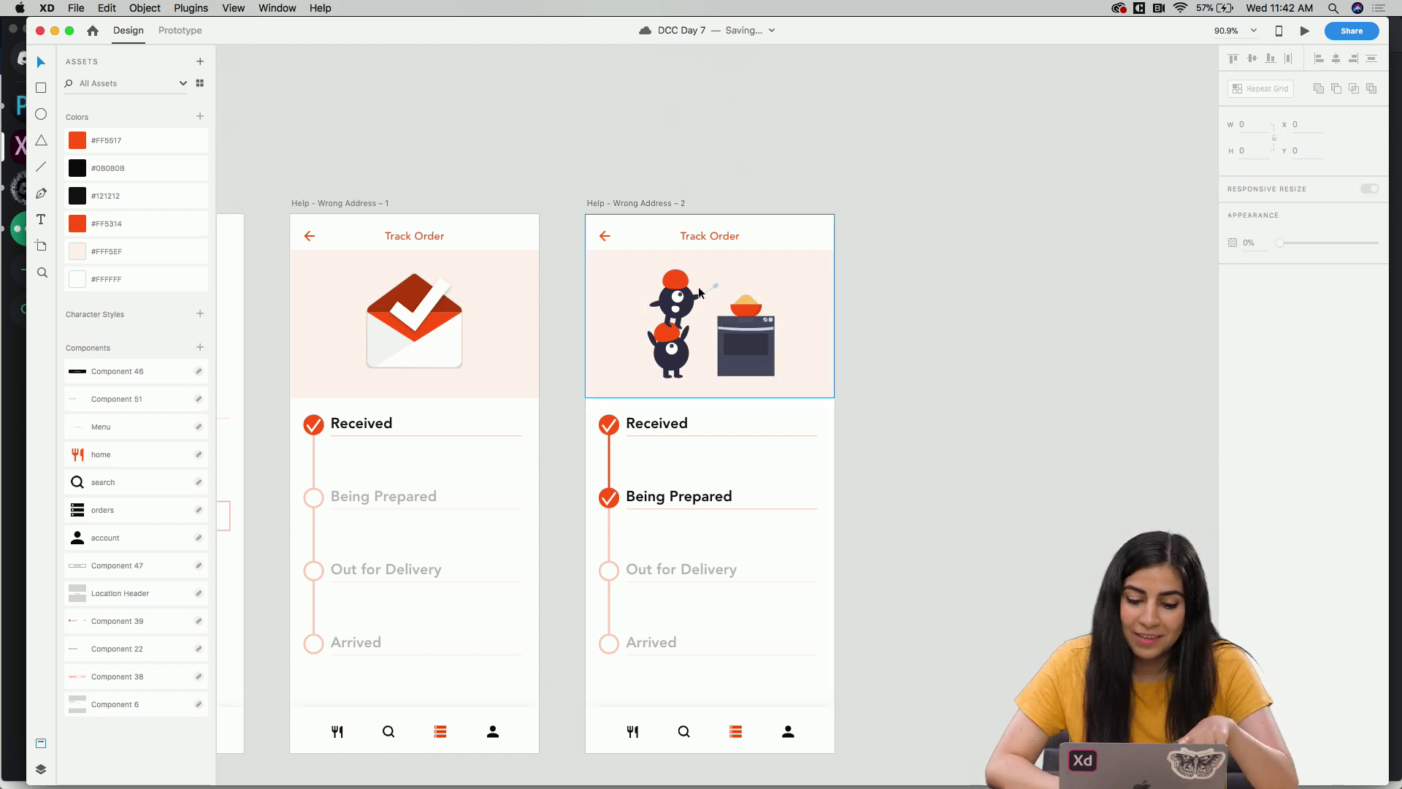
{"action": "scroll", "coordinate": [698, 292], "scroll_direction": "up", "scroll_amount": 5}
{"action": "scroll", "coordinate": [739, 282], "scroll_direction": "right", "scroll_amount": 1}
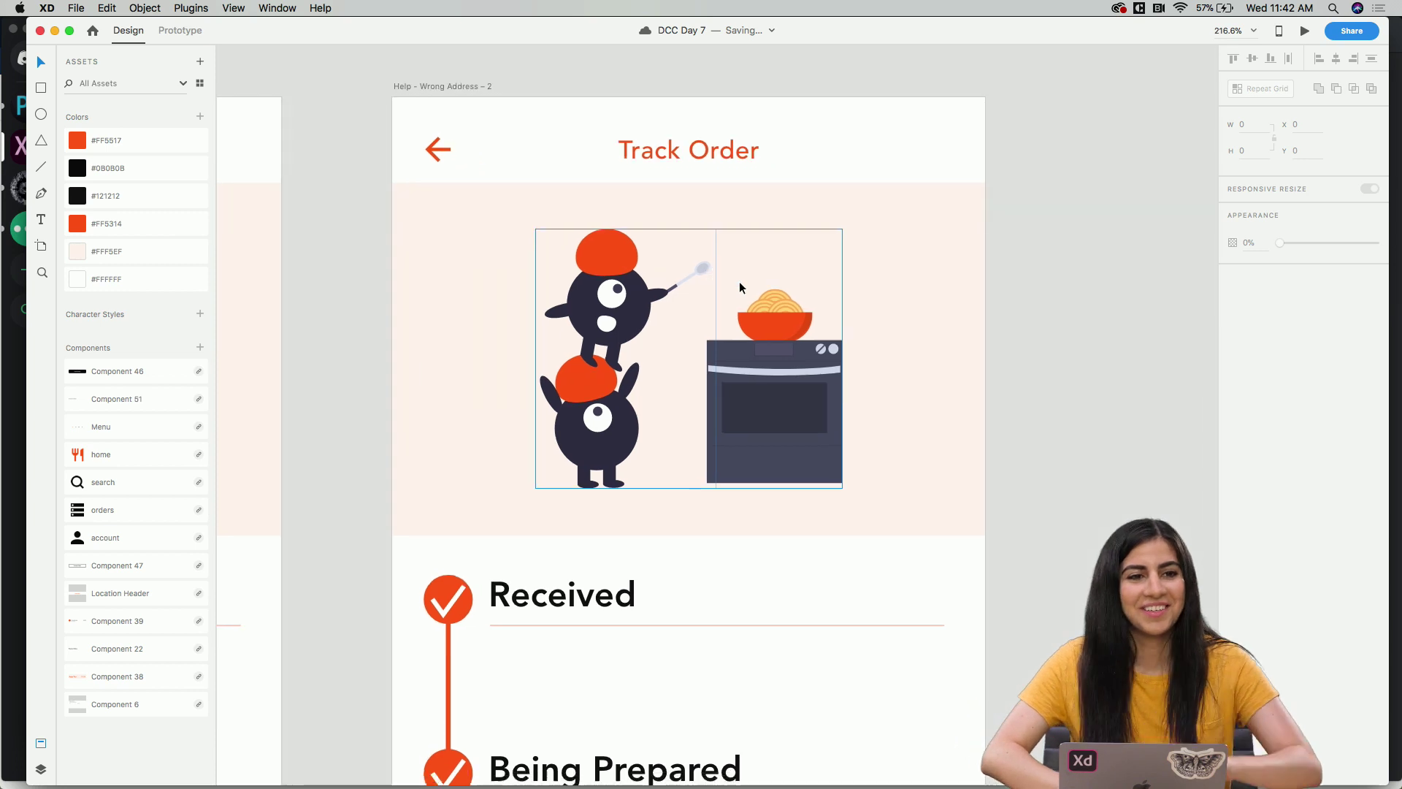
{"action": "scroll", "coordinate": [739, 282], "scroll_direction": "down", "scroll_amount": 3}
{"action": "scroll", "coordinate": [747, 284], "scroll_direction": "down", "scroll_amount": 3}
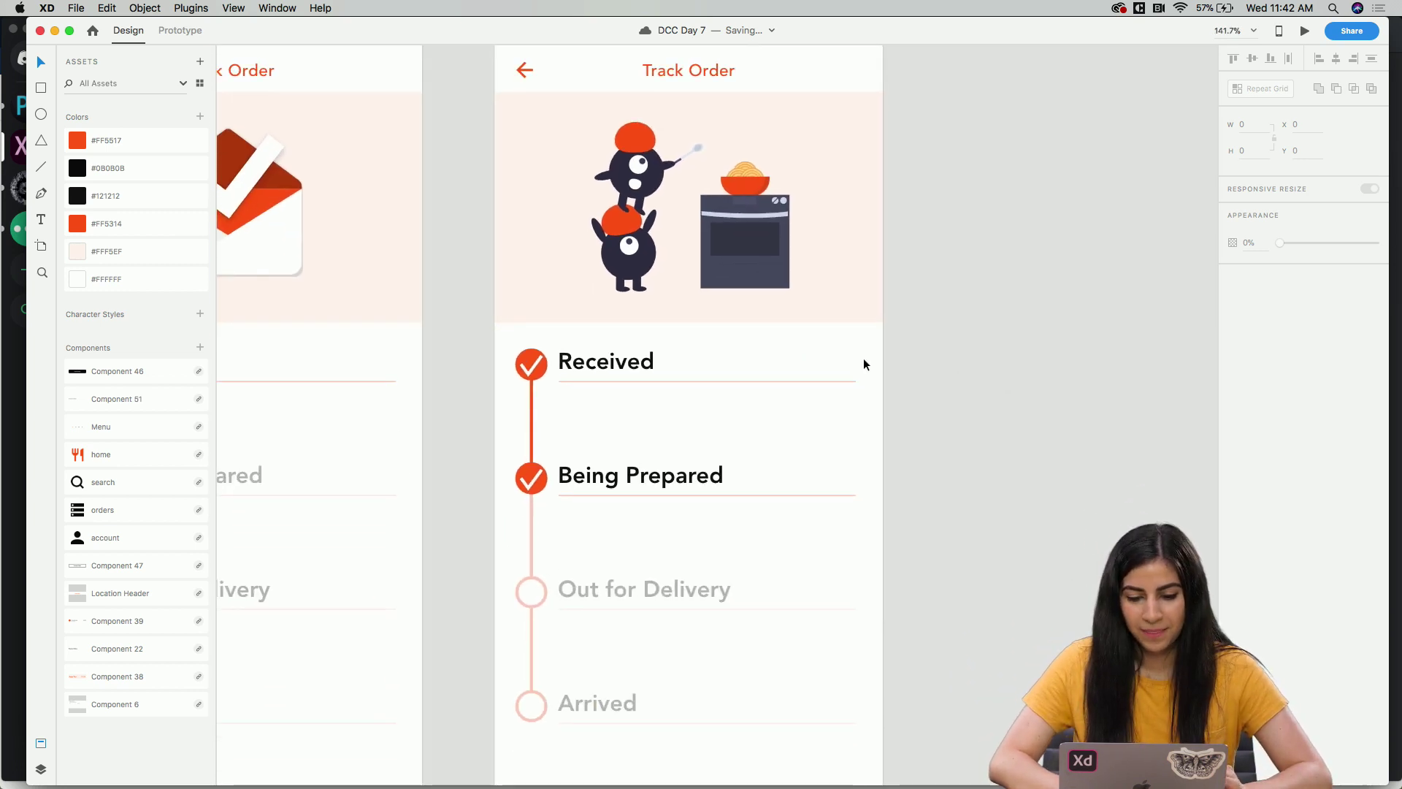
{"action": "scroll", "coordinate": [863, 362], "scroll_direction": "down", "scroll_amount": 2}
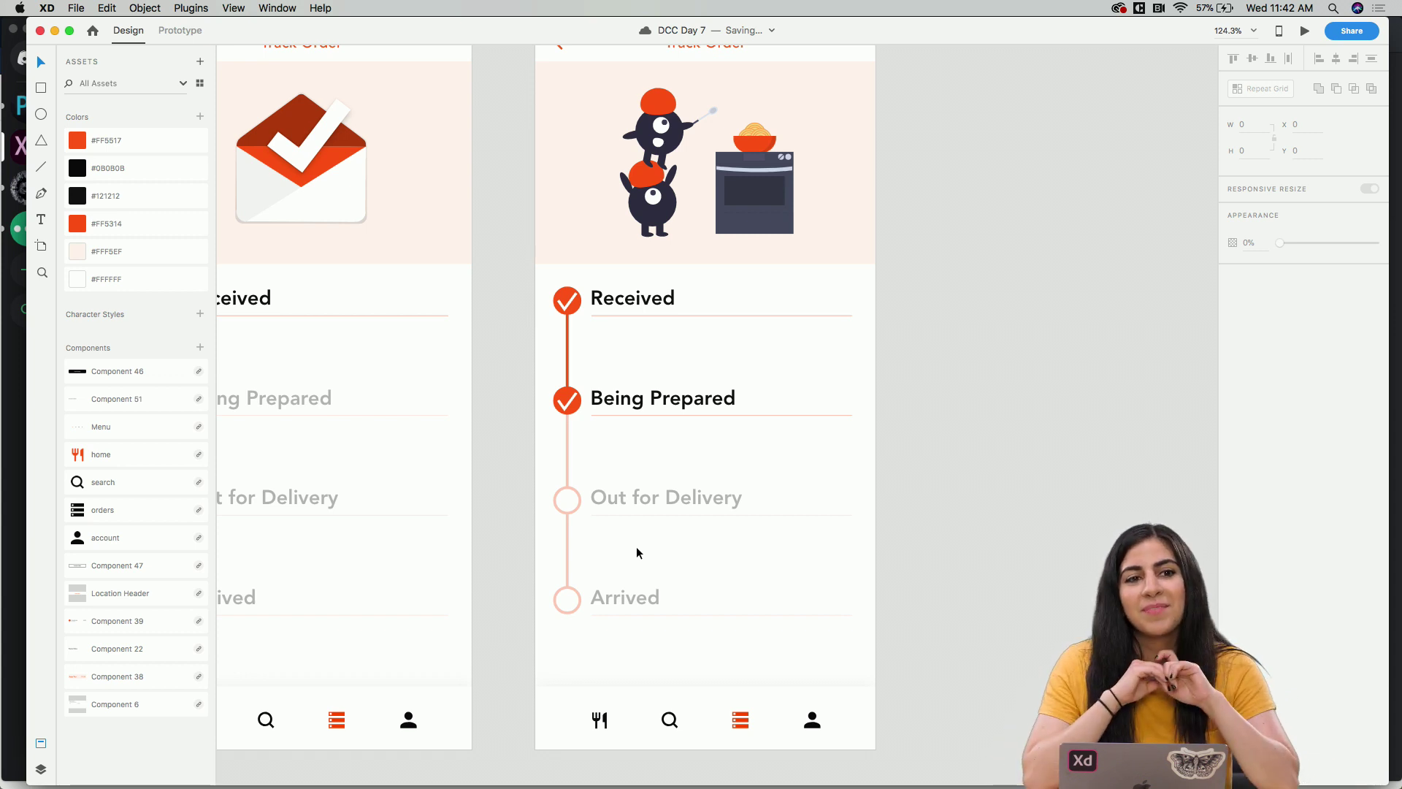
Change the first status label on the first Track Order artboard to "Order Received".
{"action": "scroll", "coordinate": [542, 395], "scroll_direction": "left", "scroll_amount": 5}
{"action": "double_click", "coordinate": [410, 322]}
{"action": "double_click", "coordinate": [410, 322]}
{"action": "left_click", "coordinate": [399, 322]}
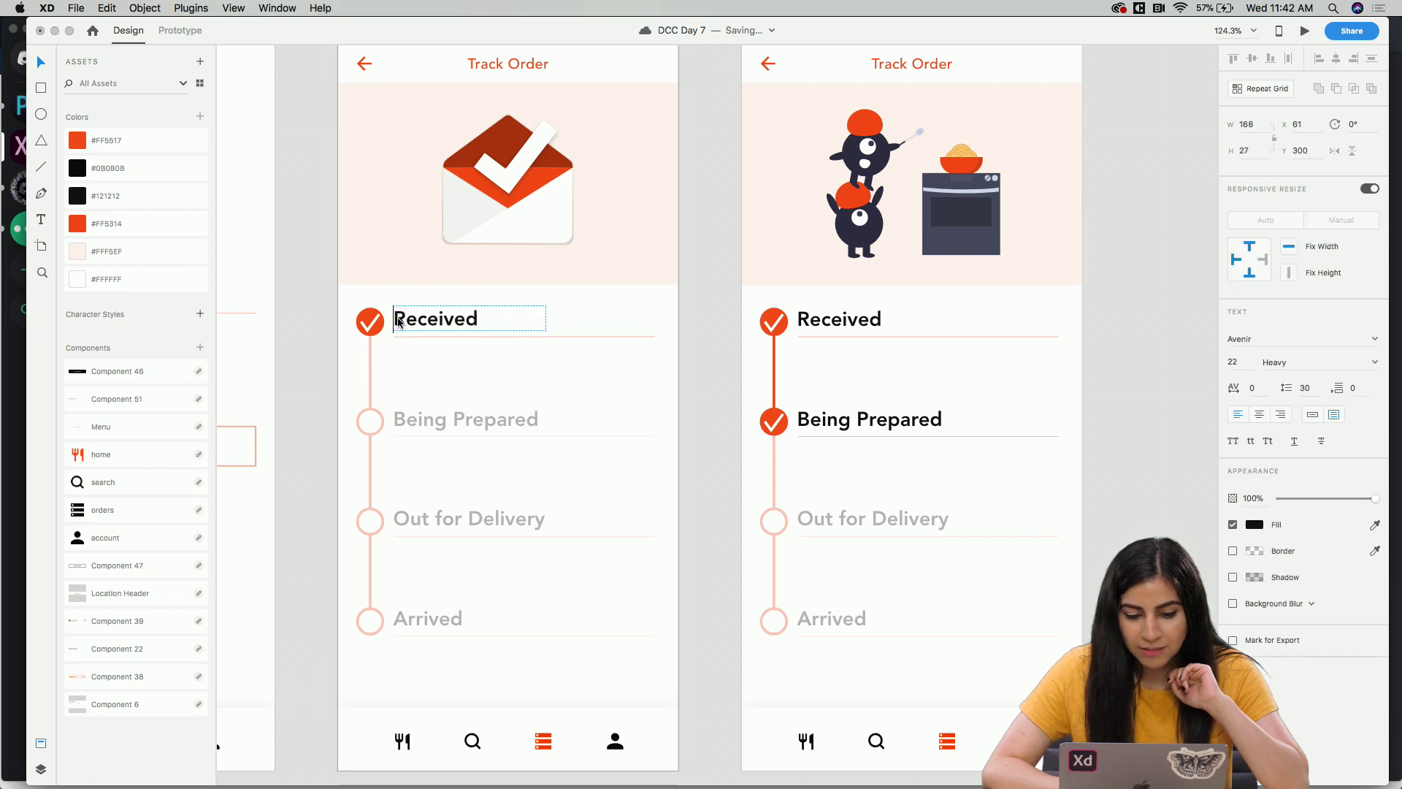
{"action": "type", "text": "Order"}
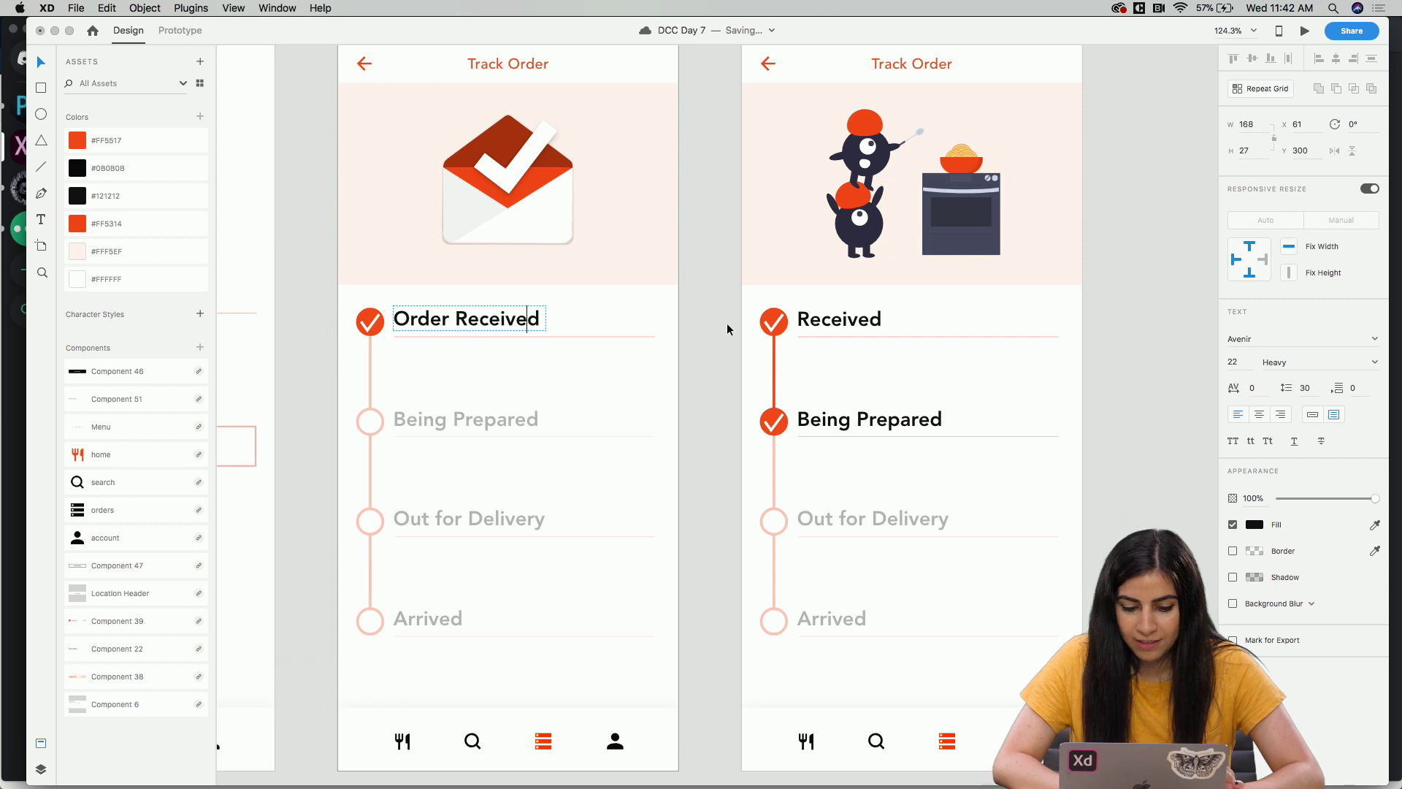
Change the first status label on the second Track Order artboard to "Order Received".
{"action": "left_click", "coordinate": [825, 321]}
{"action": "double_click", "coordinate": [806, 321]}
{"action": "left_click", "coordinate": [798, 321]}
{"action": "type", "text": "Order"}
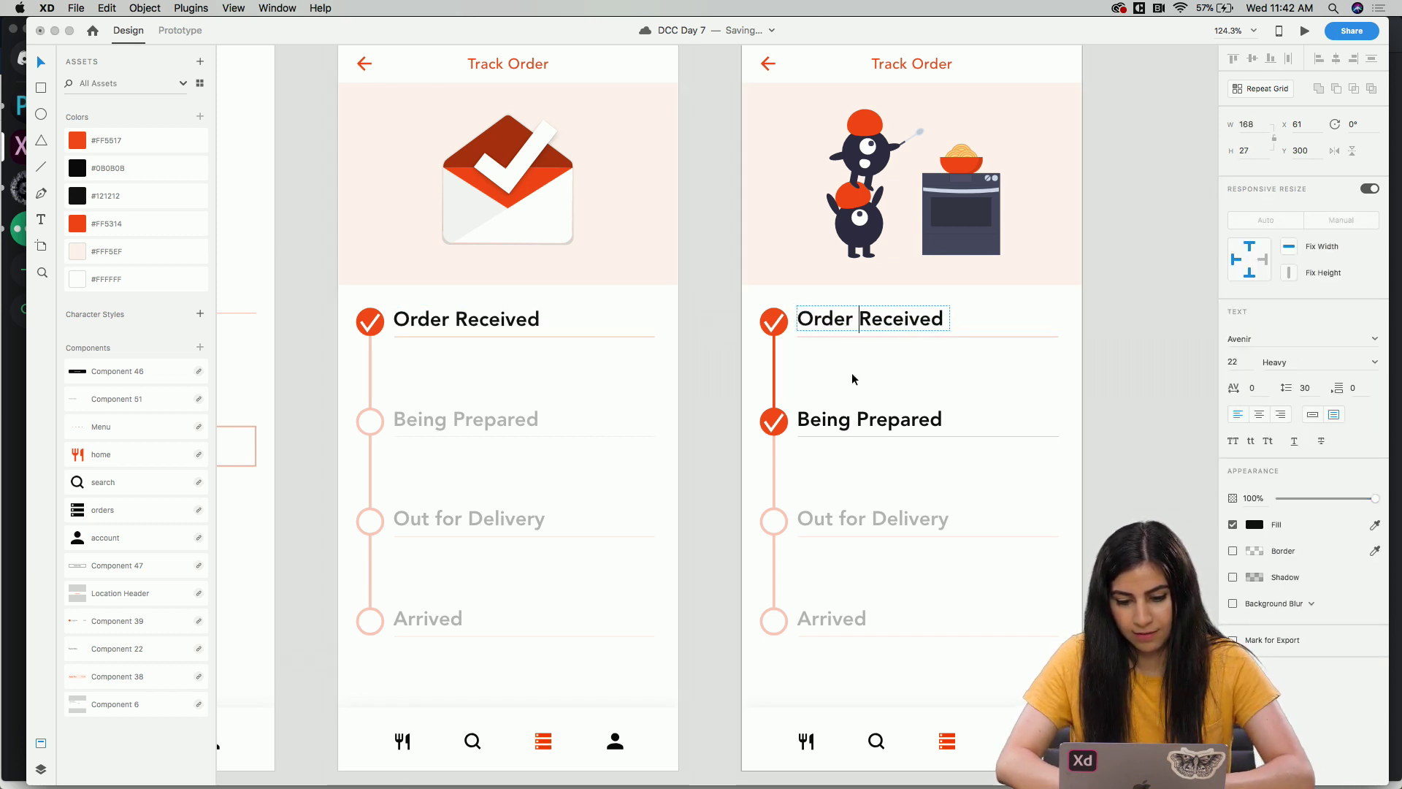
{"action": "key", "text": "Escape"}
{"action": "left_click", "coordinate": [940, 389]}
Duplicate the second Track Order artboard to make a third status screen beside it.
{"action": "scroll", "coordinate": [942, 388], "scroll_direction": "right", "scroll_amount": 3}
{"action": "scroll", "coordinate": [942, 389], "scroll_direction": "down", "scroll_amount": 5}
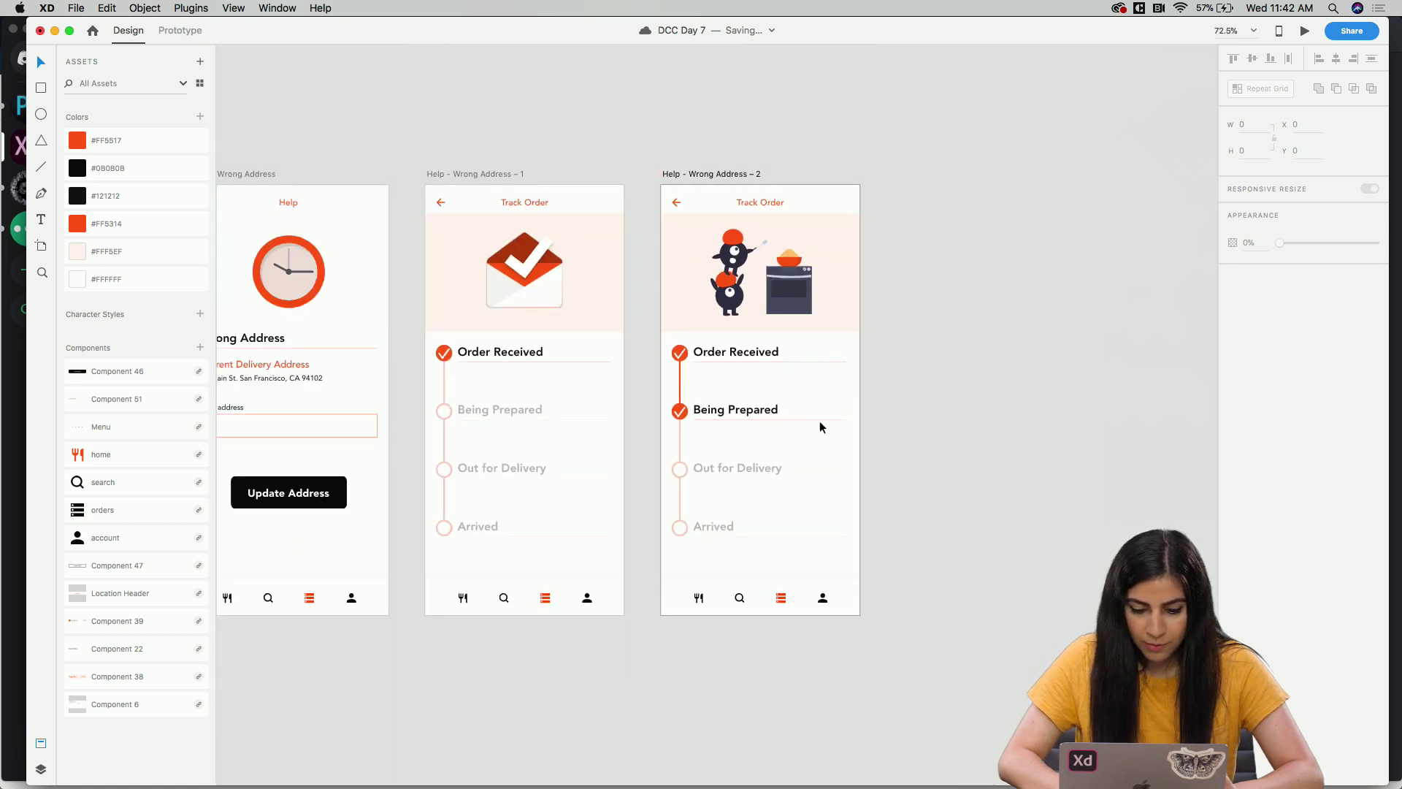
{"action": "left_click", "coordinate": [755, 298]}
{"action": "key", "text": "super+d"}
{"action": "left_click", "coordinate": [1110, 374]}
Shorten the translucent cover on the third artboard to a height of 118, starting at the bottom edge of the Out for Delivery circle.
{"action": "scroll", "coordinate": [985, 370], "scroll_direction": "up", "scroll_amount": 5}
{"action": "scroll", "coordinate": [985, 370], "scroll_direction": "down", "scroll_amount": 2}
{"action": "left_click", "coordinate": [801, 393]}
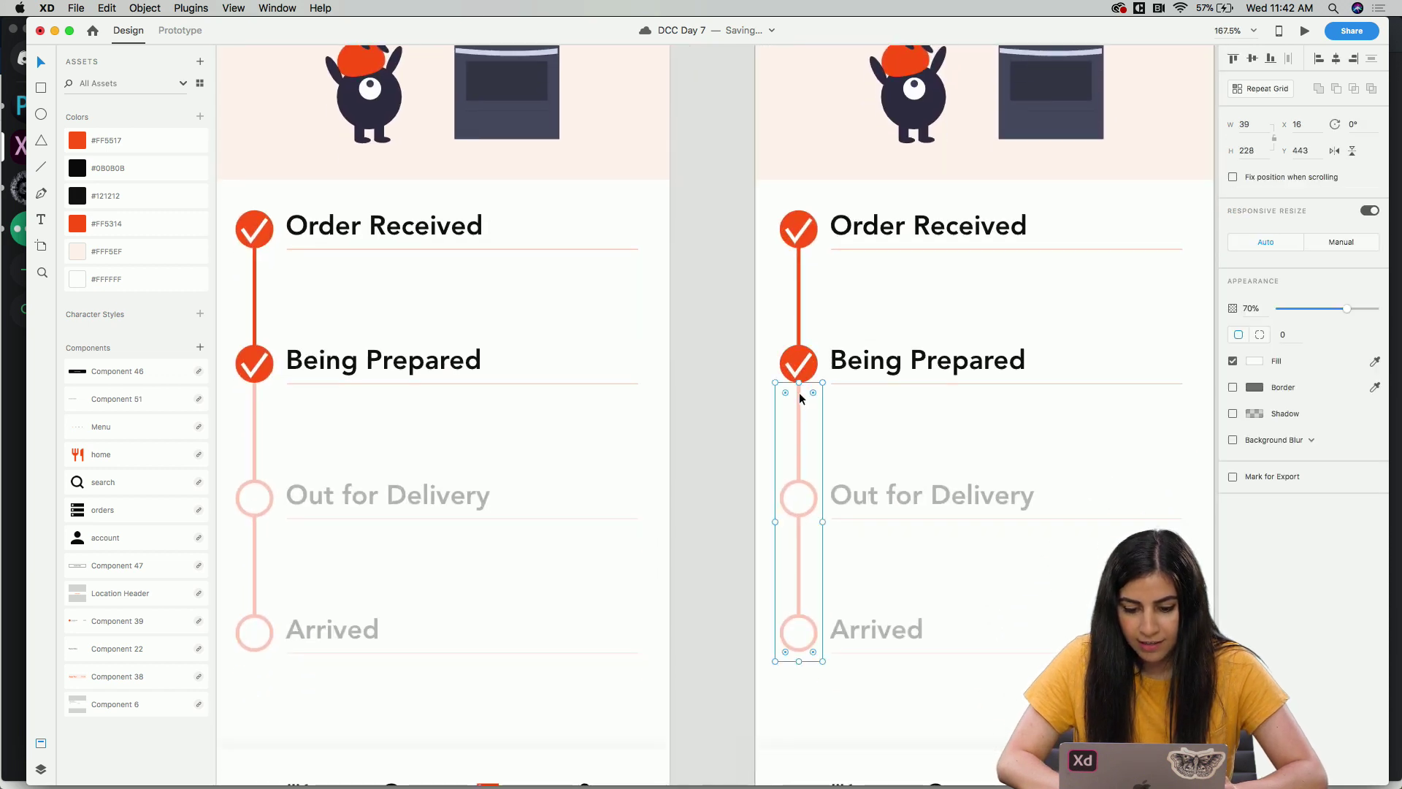
{"action": "left_click_drag", "start_coordinate": [798, 382], "coordinate": [794, 495]}
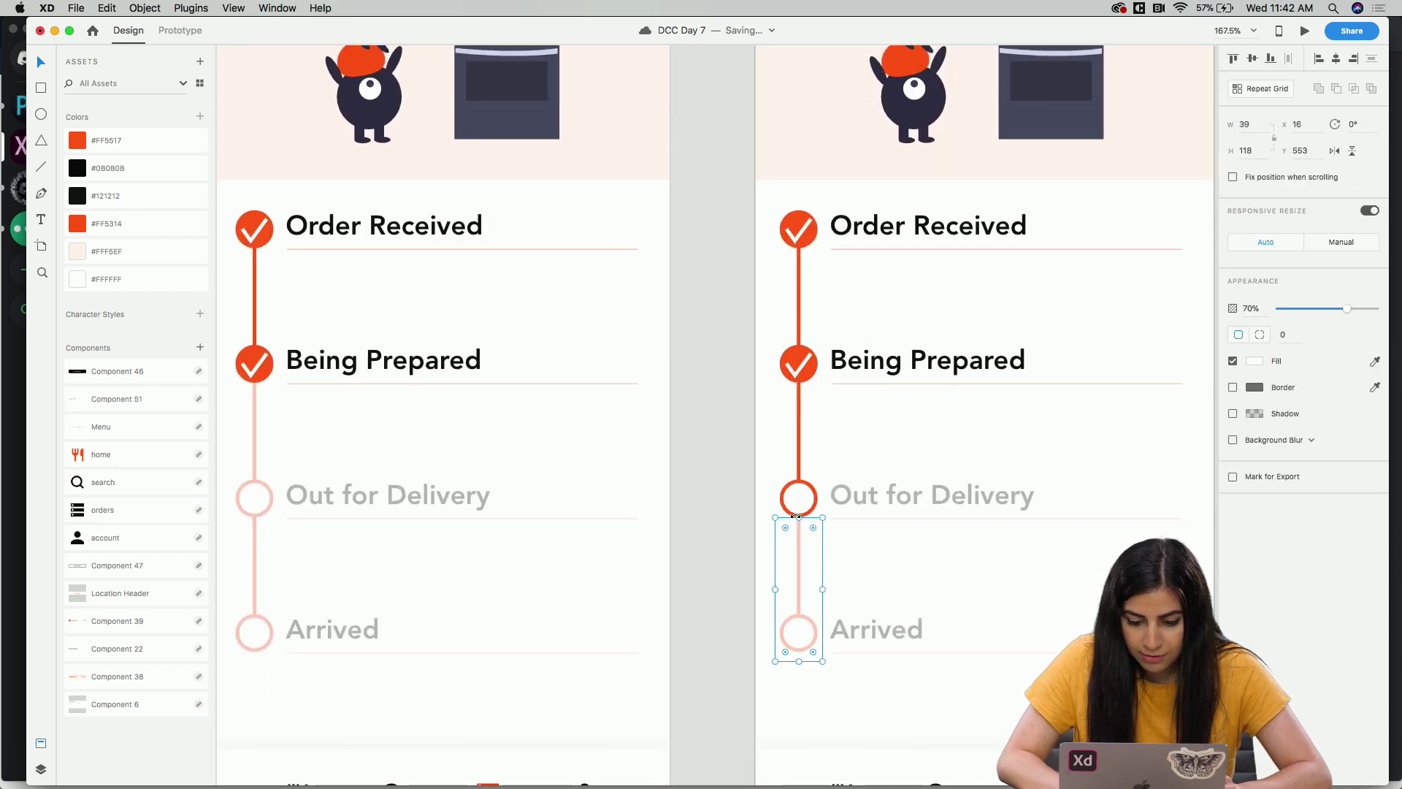
Set the Out for Delivery row's opacity to 100% on the third Track Order artboard.
{"action": "left_click", "coordinate": [890, 491]}
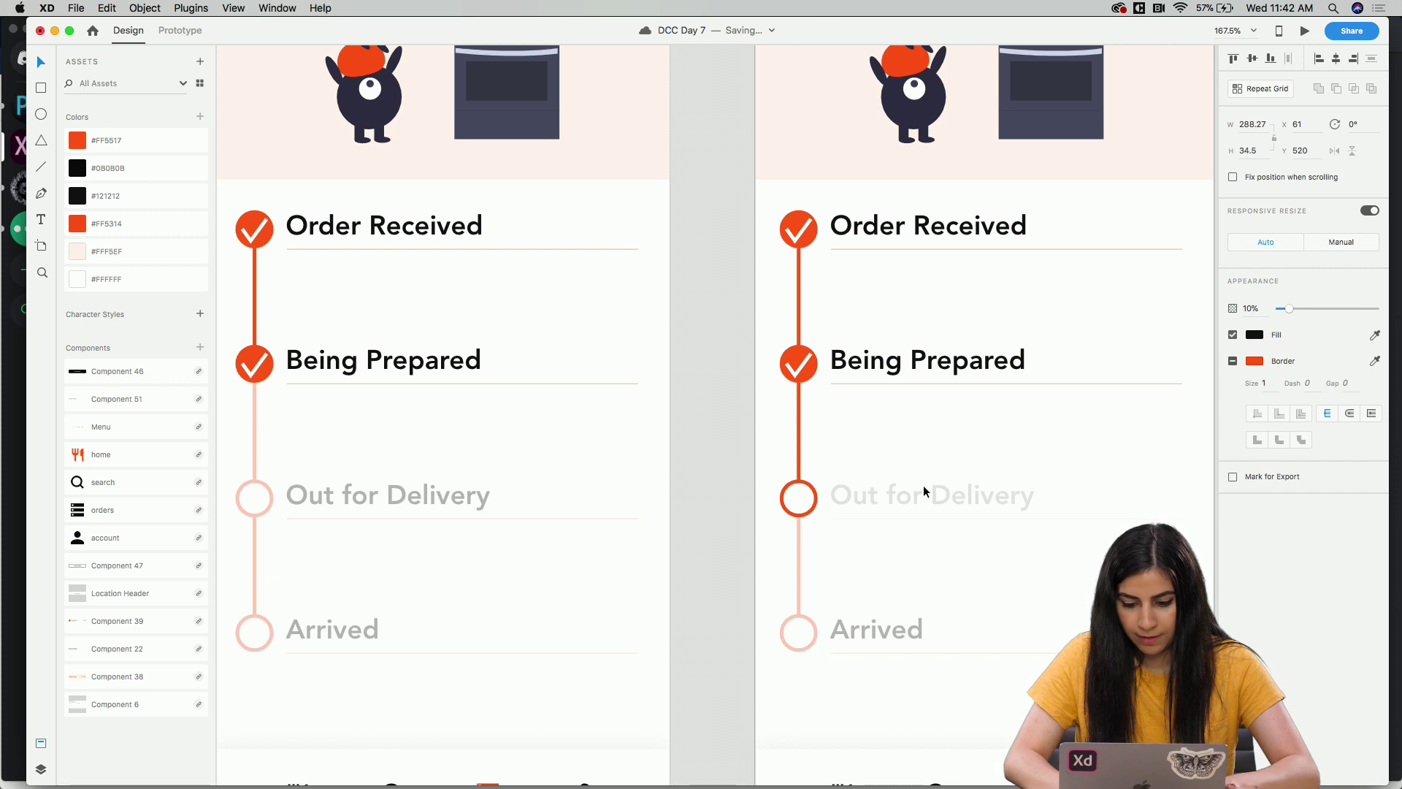
{"action": "key", "text": "3"}
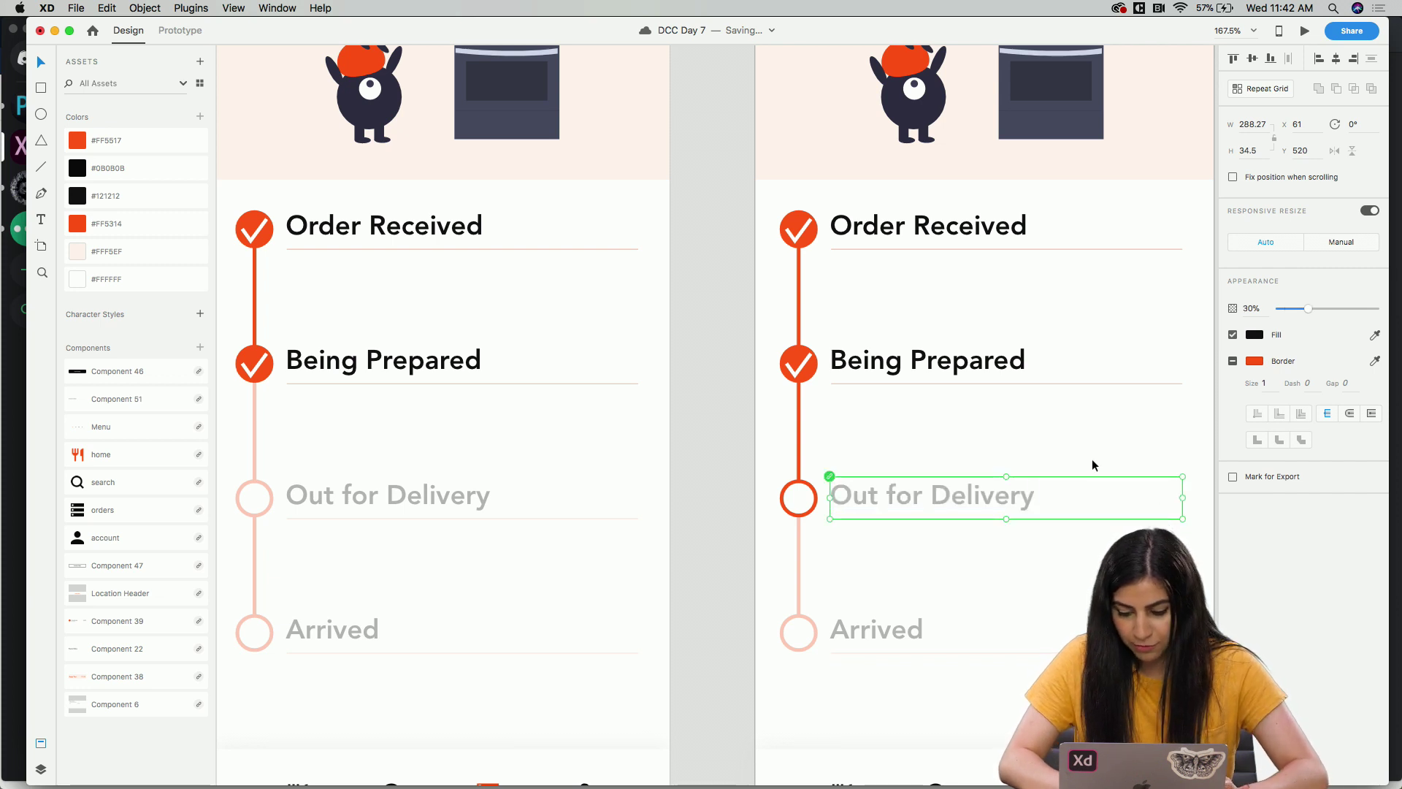
{"action": "key", "text": "0"}
{"action": "left_click", "coordinate": [948, 561]}
Fill the Out for Delivery circle with the orange sampled from its border.
{"action": "scroll", "coordinate": [948, 562], "scroll_direction": "right", "scroll_amount": 2}
{"action": "scroll", "coordinate": [948, 561], "scroll_direction": "down", "scroll_amount": 1}
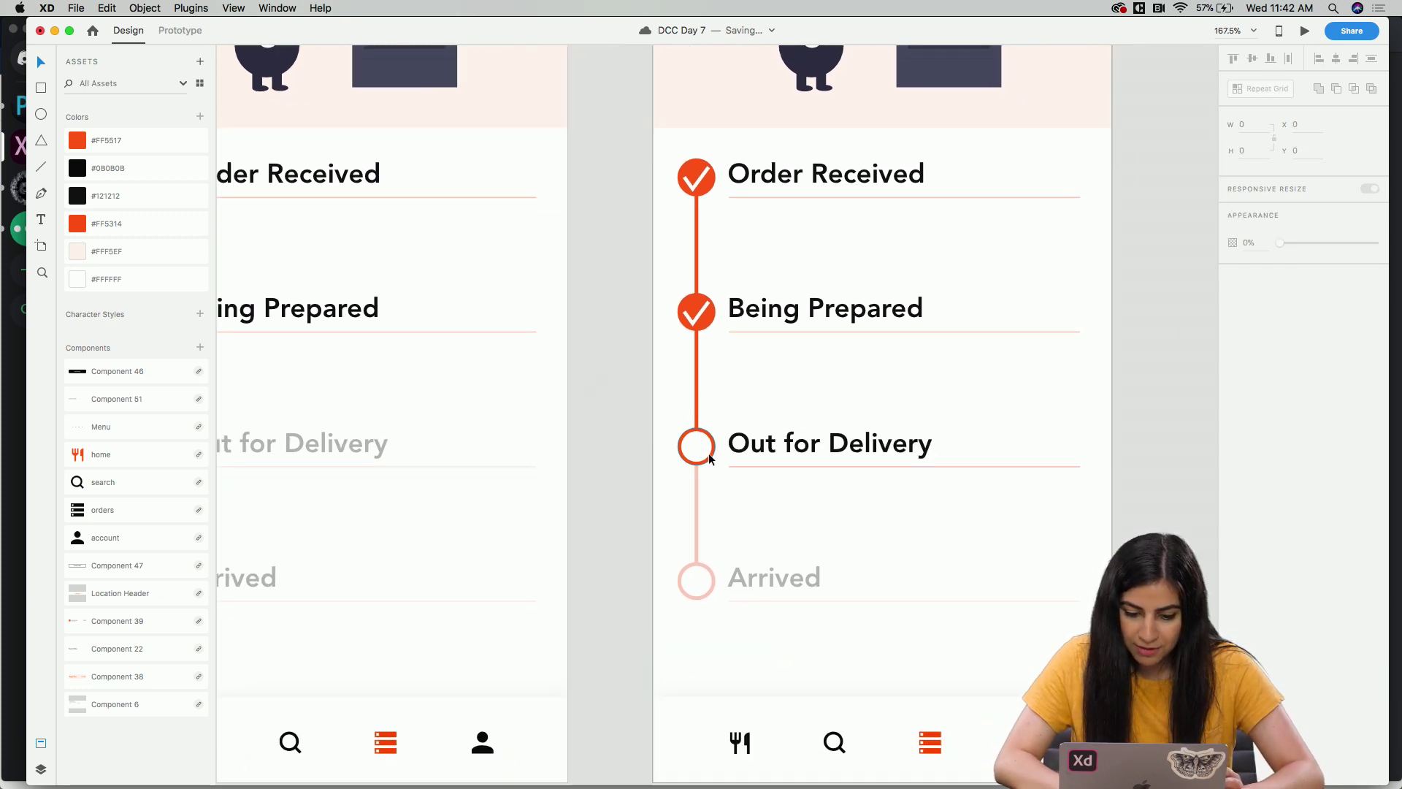
{"action": "left_click", "coordinate": [696, 446]}
{"action": "left_click", "coordinate": [1374, 335]}
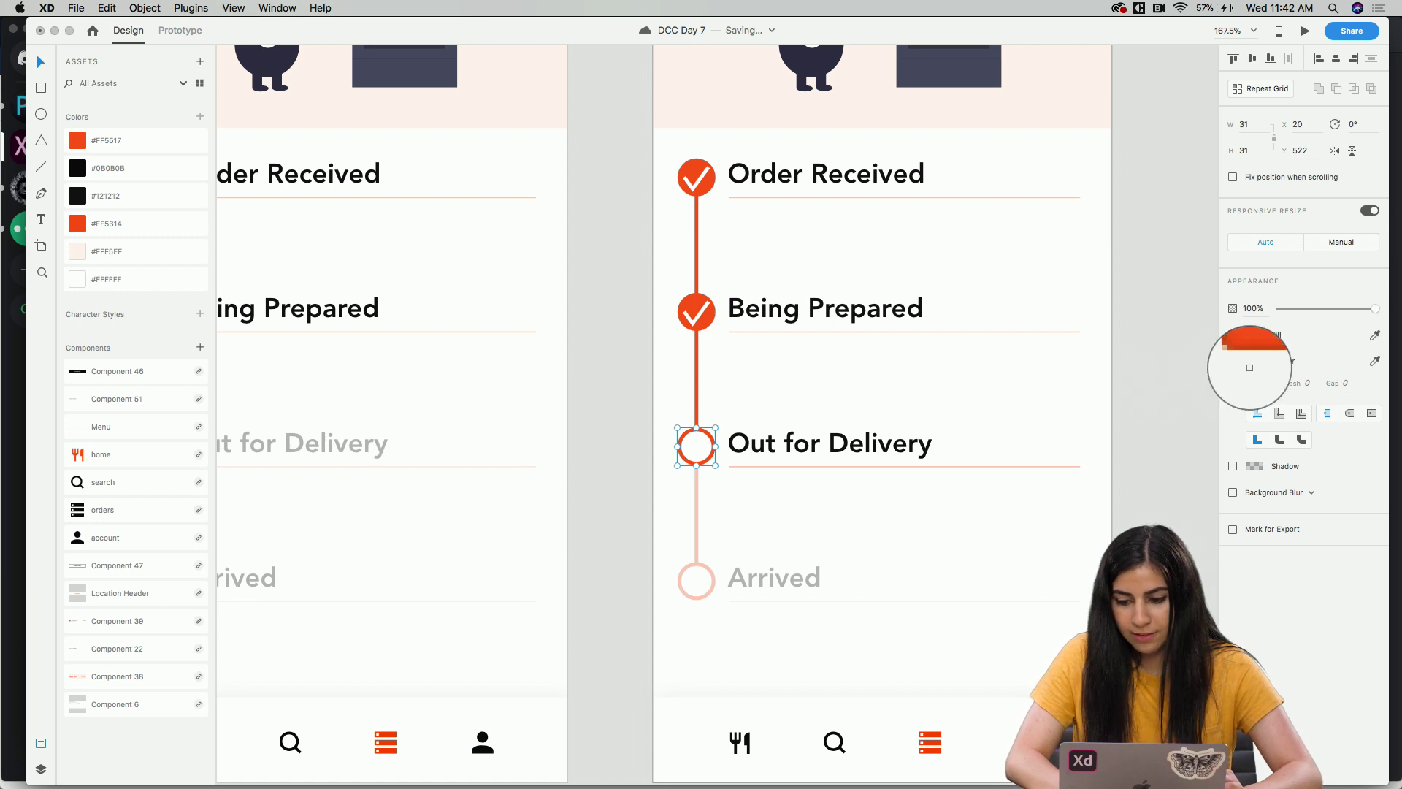
{"action": "left_click", "coordinate": [1254, 361]}
{"action": "left_click", "coordinate": [769, 395]}
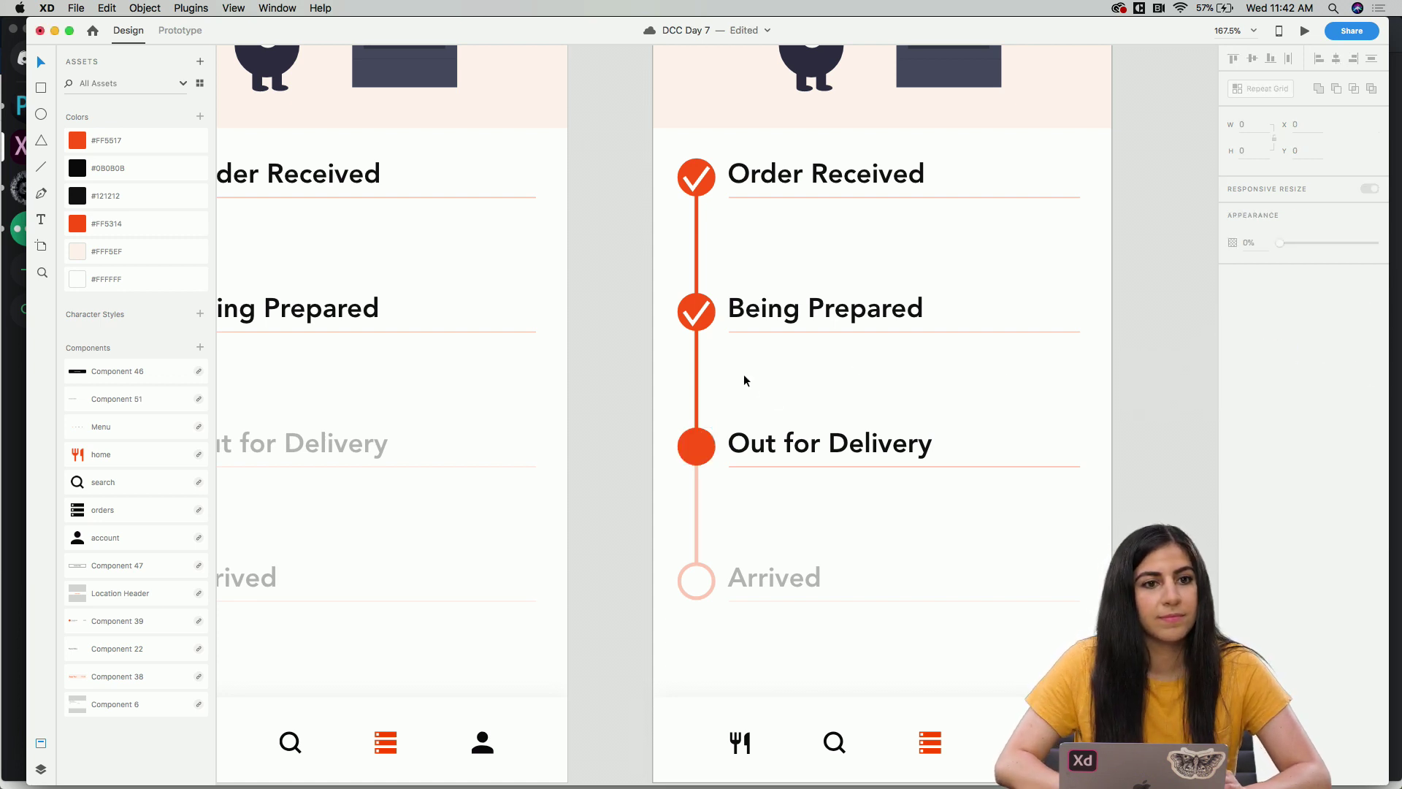
Place a copy of the Being Prepared checkmark centred in the Out for Delivery circle.
{"action": "scroll", "coordinate": [743, 373], "scroll_direction": "up", "scroll_amount": 5}
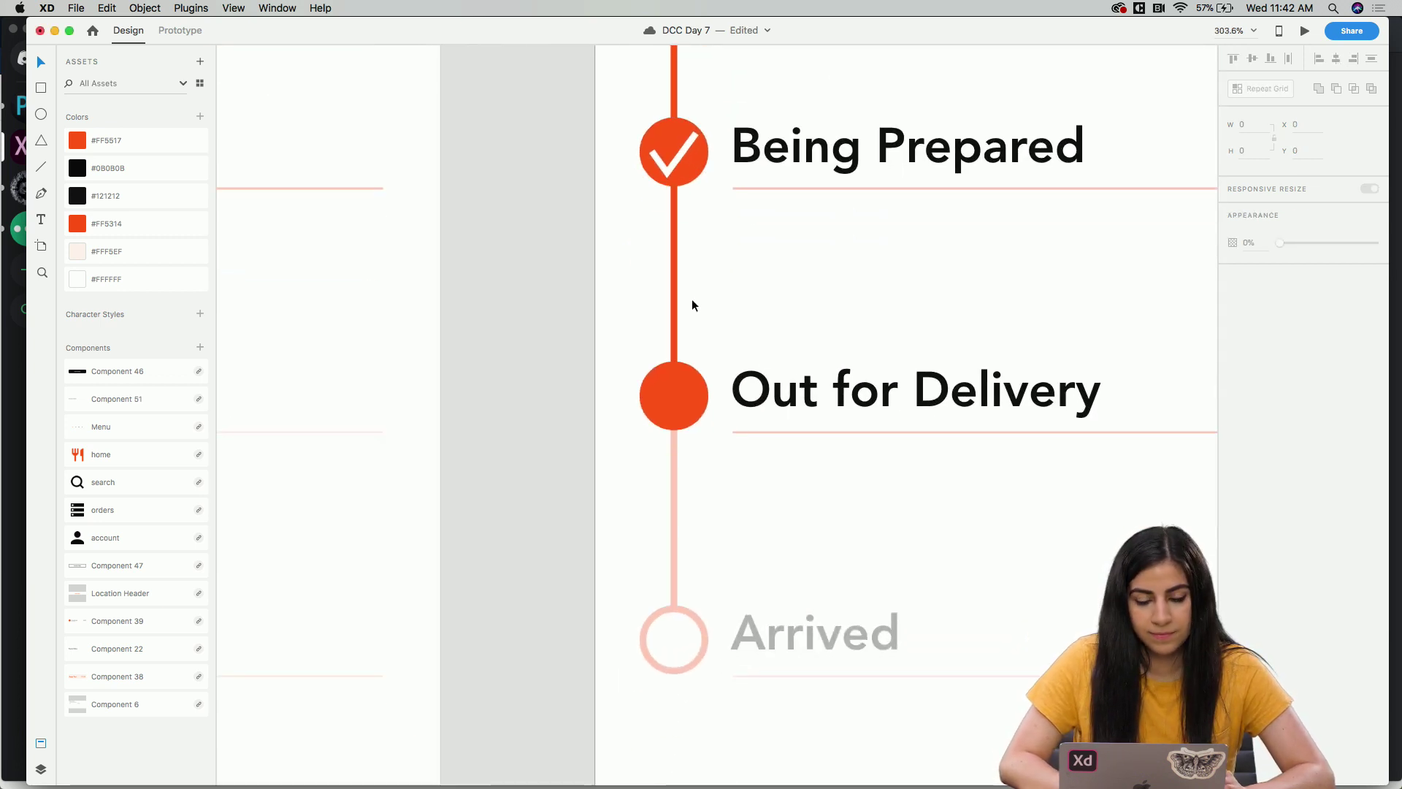
{"action": "left_click", "coordinate": [674, 160]}
{"action": "left_click_drag", "start_coordinate": [675, 161], "coordinate": [676, 398]}
{"action": "left_click", "coordinate": [737, 330]}
Copy the Out for Delivery car illustration from the Order Status Icons artboard.
{"action": "scroll", "coordinate": [738, 325], "scroll_direction": "down", "scroll_amount": 10}
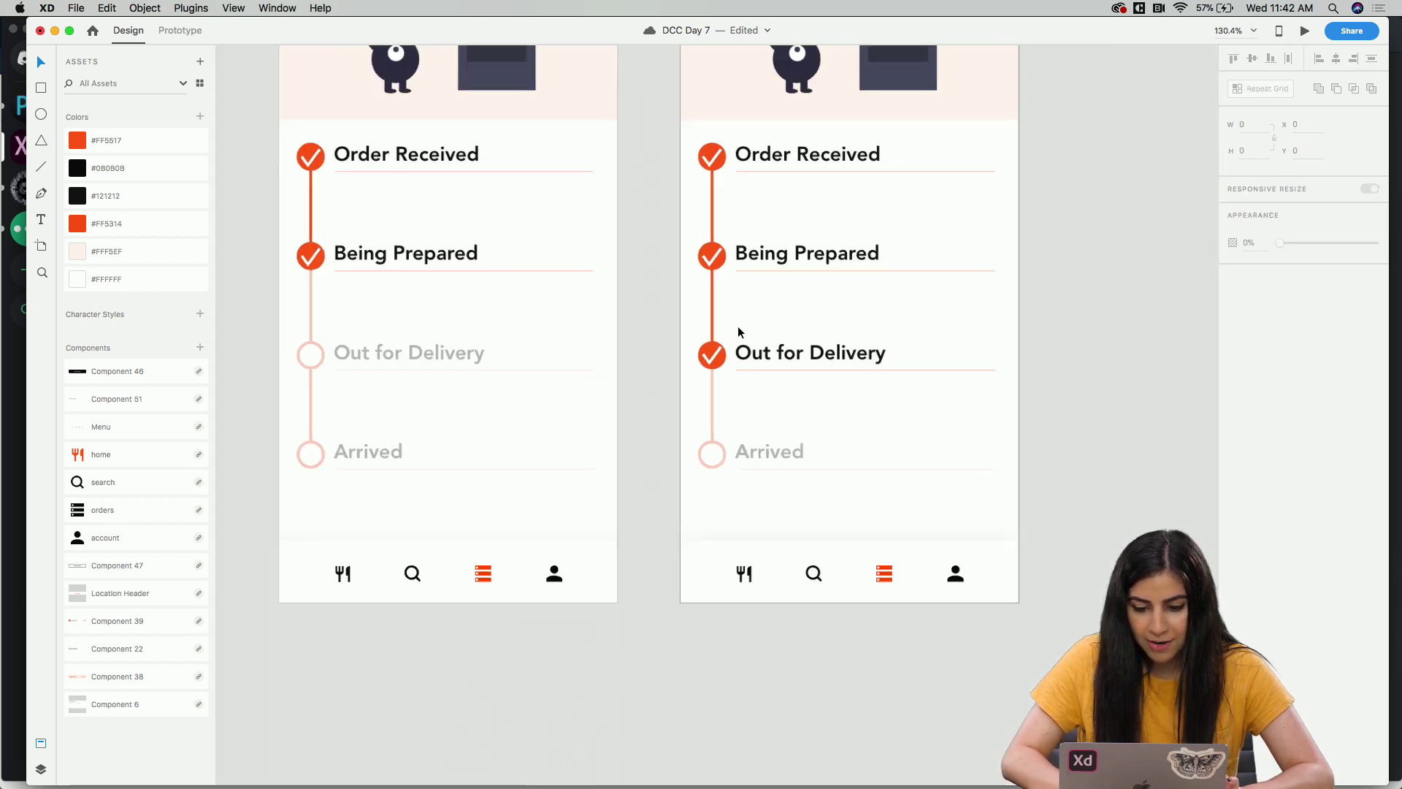
{"action": "scroll", "coordinate": [738, 327], "scroll_direction": "left", "scroll_amount": 12}
{"action": "scroll", "coordinate": [738, 327], "scroll_direction": "down", "scroll_amount": 6}
{"action": "scroll", "coordinate": [738, 326], "scroll_direction": "down", "scroll_amount": 2}
{"action": "scroll", "coordinate": [737, 326], "scroll_direction": "left", "scroll_amount": 2}
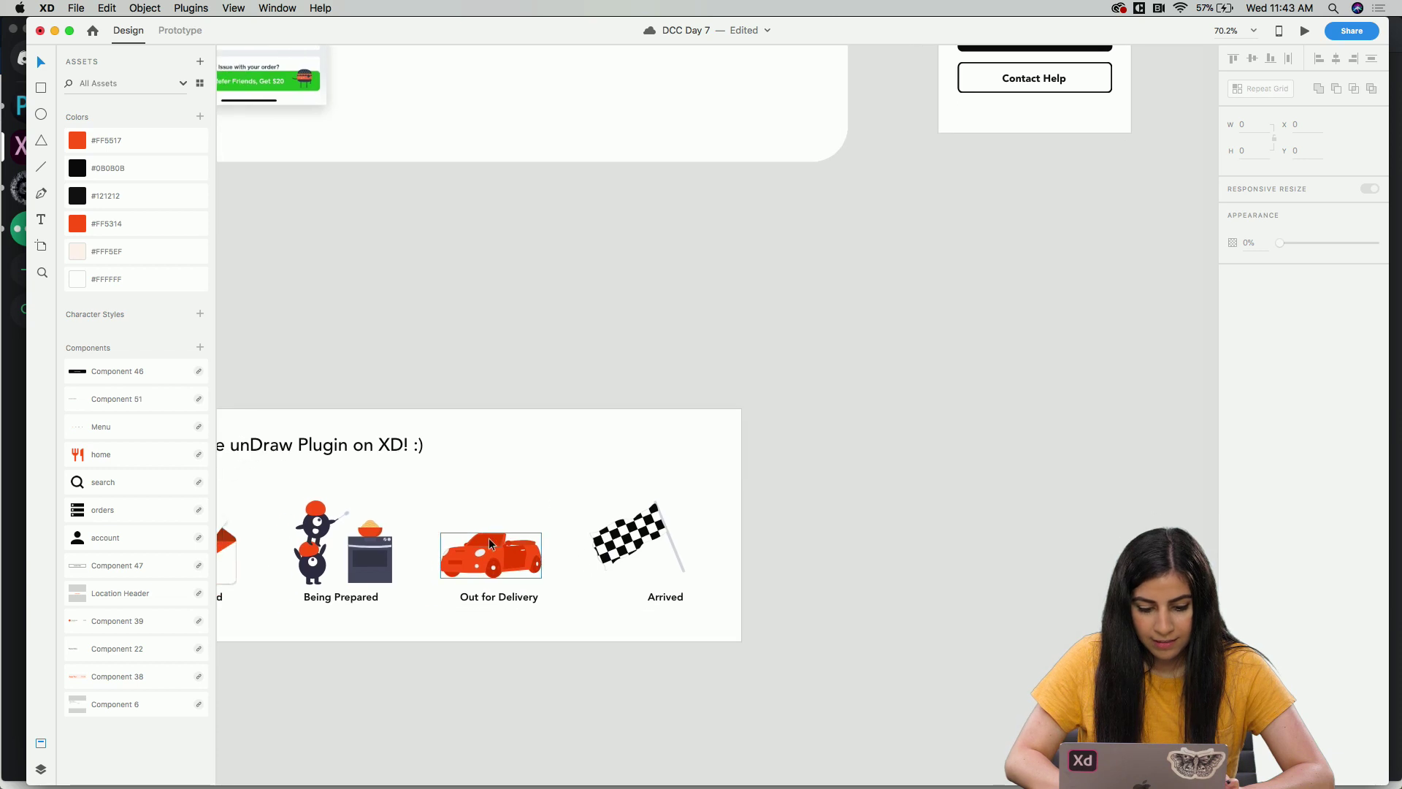
{"action": "left_click", "coordinate": [489, 537]}
Replace the cooking illustration on the third Track Order artboard with the copied car, centred in the header area.
{"action": "scroll", "coordinate": [488, 538], "scroll_direction": "up", "scroll_amount": 6}
{"action": "scroll", "coordinate": [489, 538], "scroll_direction": "right", "scroll_amount": 10}
{"action": "scroll", "coordinate": [489, 539], "scroll_direction": "right", "scroll_amount": 5}
{"action": "scroll", "coordinate": [489, 539], "scroll_direction": "up", "scroll_amount": 3}
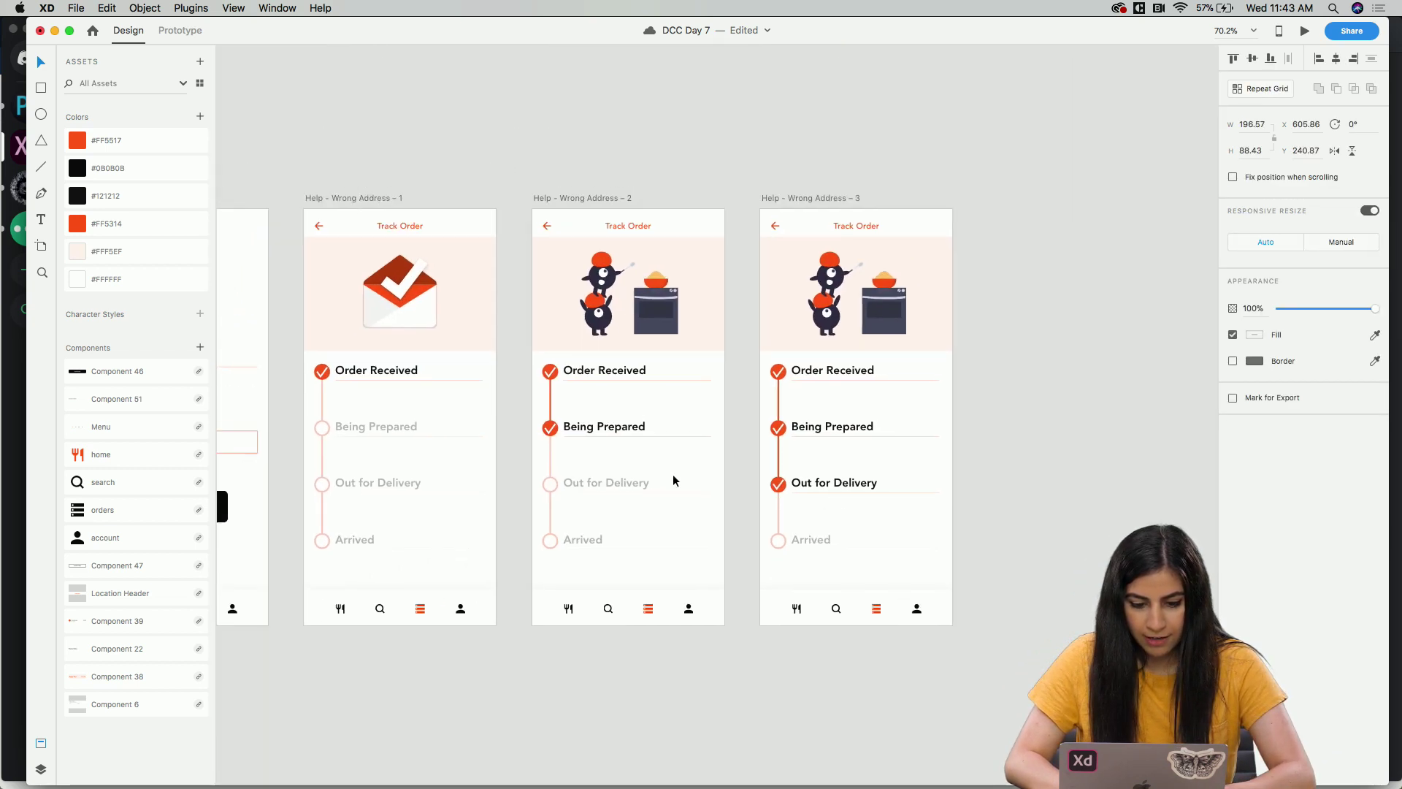
{"action": "left_click", "coordinate": [855, 343]}
{"action": "left_click", "coordinate": [868, 327]}
{"action": "key", "text": "Delete"}
{"action": "key", "text": "cmd+v"}
{"action": "left_click_drag", "start_coordinate": [863, 422], "coordinate": [860, 308]}
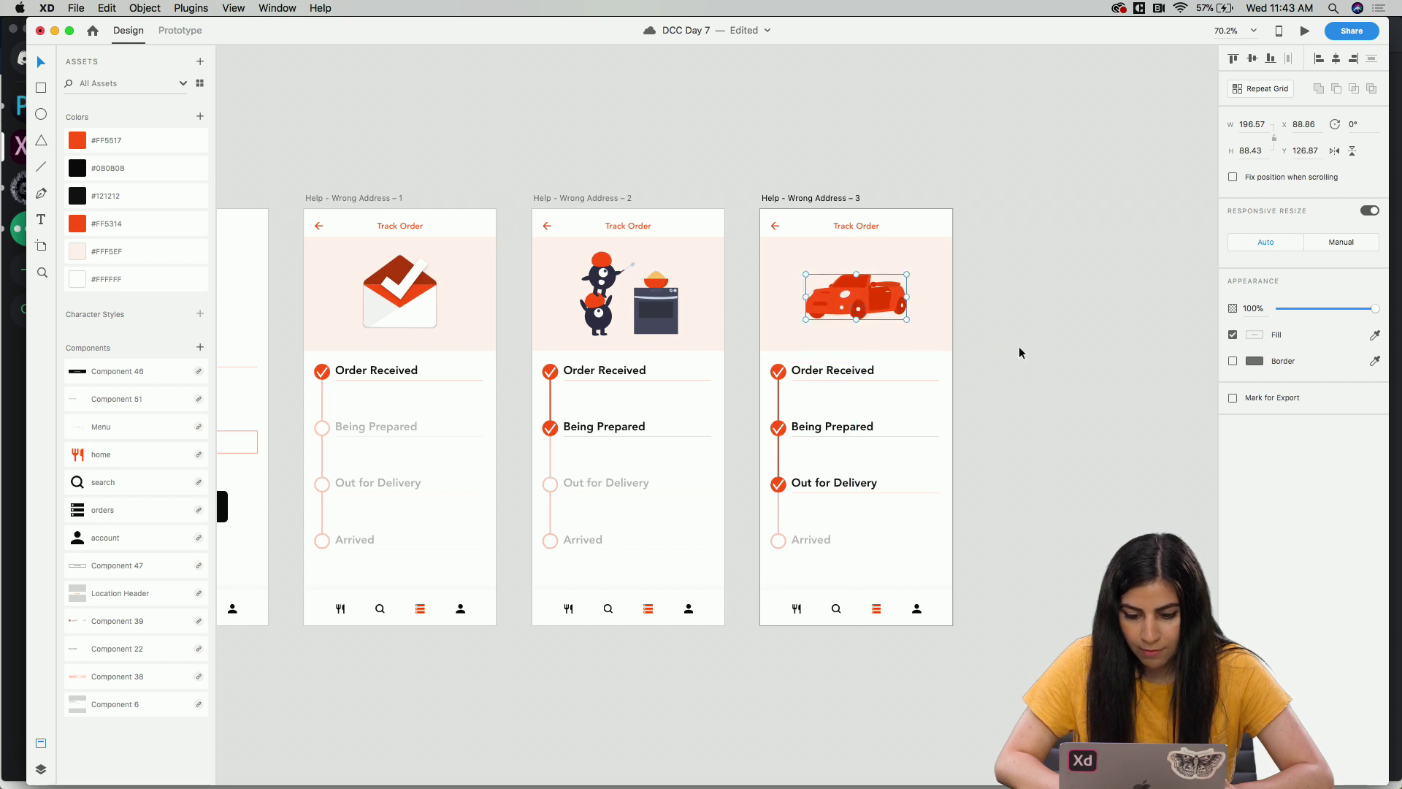
{"action": "left_click", "coordinate": [1018, 346]}
Duplicate the third Track Order artboard to make a fourth status screen beside it.
{"action": "scroll", "coordinate": [1018, 346], "scroll_direction": "down", "scroll_amount": 2}
{"action": "scroll", "coordinate": [1018, 346], "scroll_direction": "right", "scroll_amount": 3}
{"action": "scroll", "coordinate": [1019, 346], "scroll_direction": "up", "scroll_amount": 2}
{"action": "left_click", "coordinate": [740, 208]}
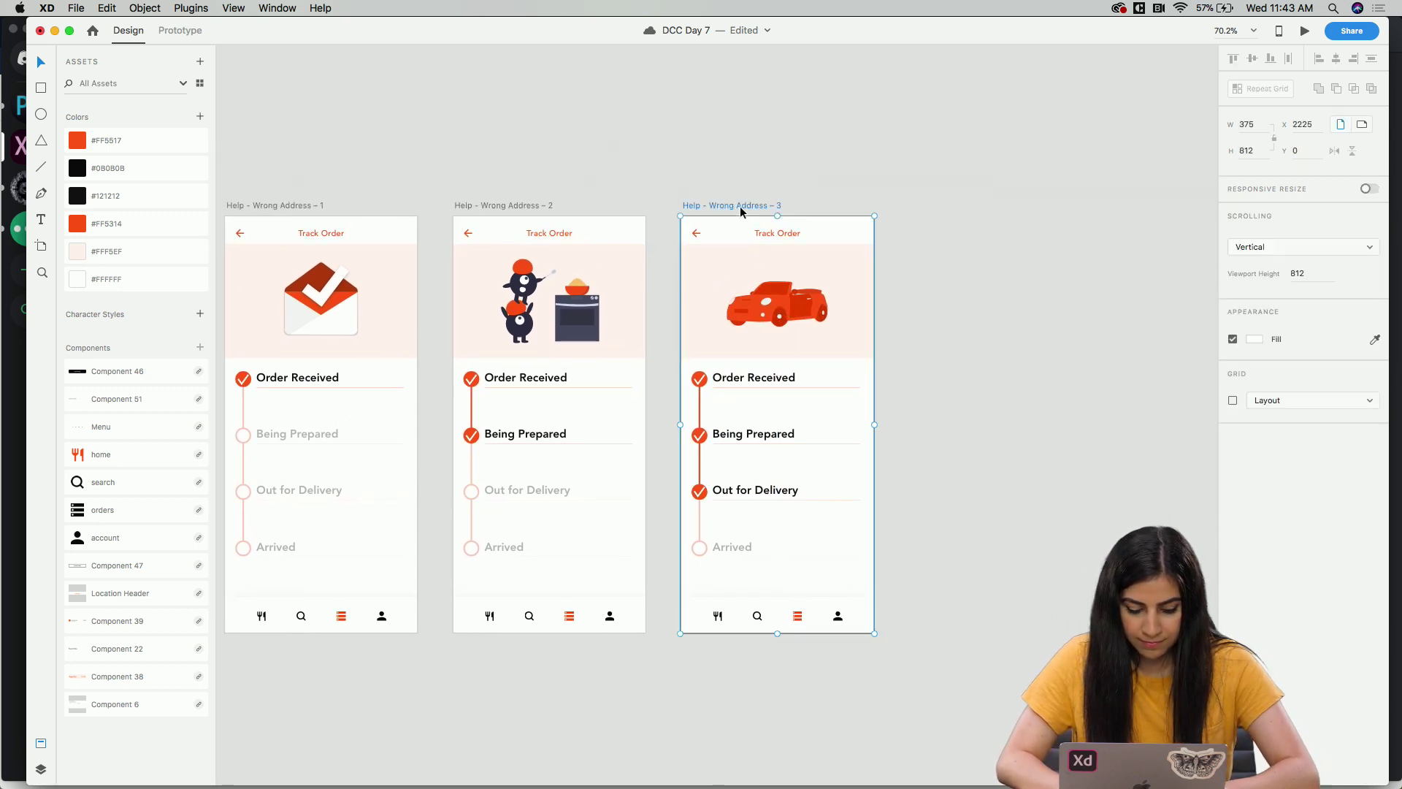
{"action": "key", "text": "cmd+d"}
{"action": "left_click", "coordinate": [1134, 453]}
Remove the translucent cover from the fourth artboard's progress line and set the Arrived row's opacity to 100%.
{"action": "scroll", "coordinate": [923, 505], "scroll_direction": "left", "scroll_amount": 2}
{"action": "scroll", "coordinate": [923, 505], "scroll_direction": "down", "scroll_amount": 1}
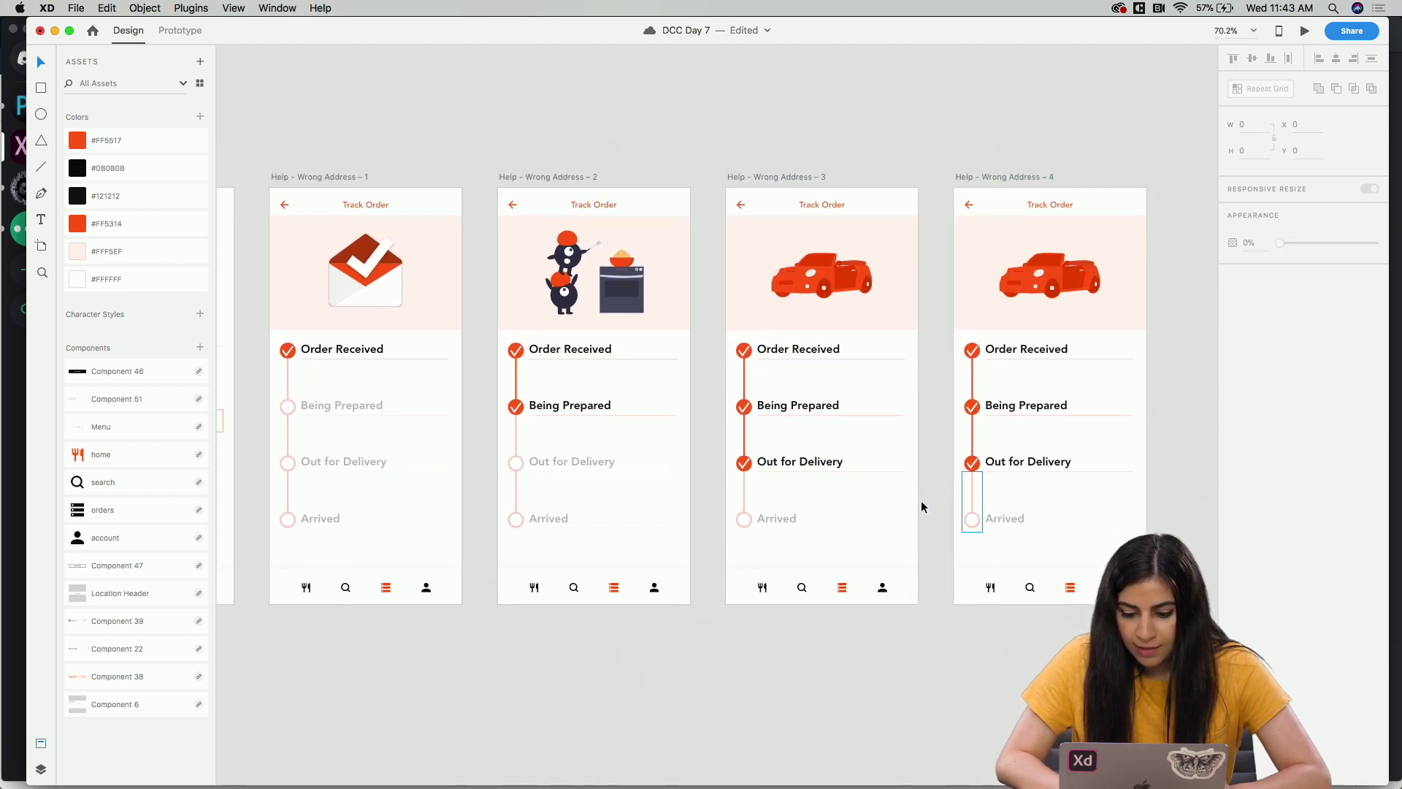
{"action": "scroll", "coordinate": [954, 487], "scroll_direction": "right", "scroll_amount": 5}
{"action": "scroll", "coordinate": [800, 459], "scroll_direction": "up", "scroll_amount": 6}
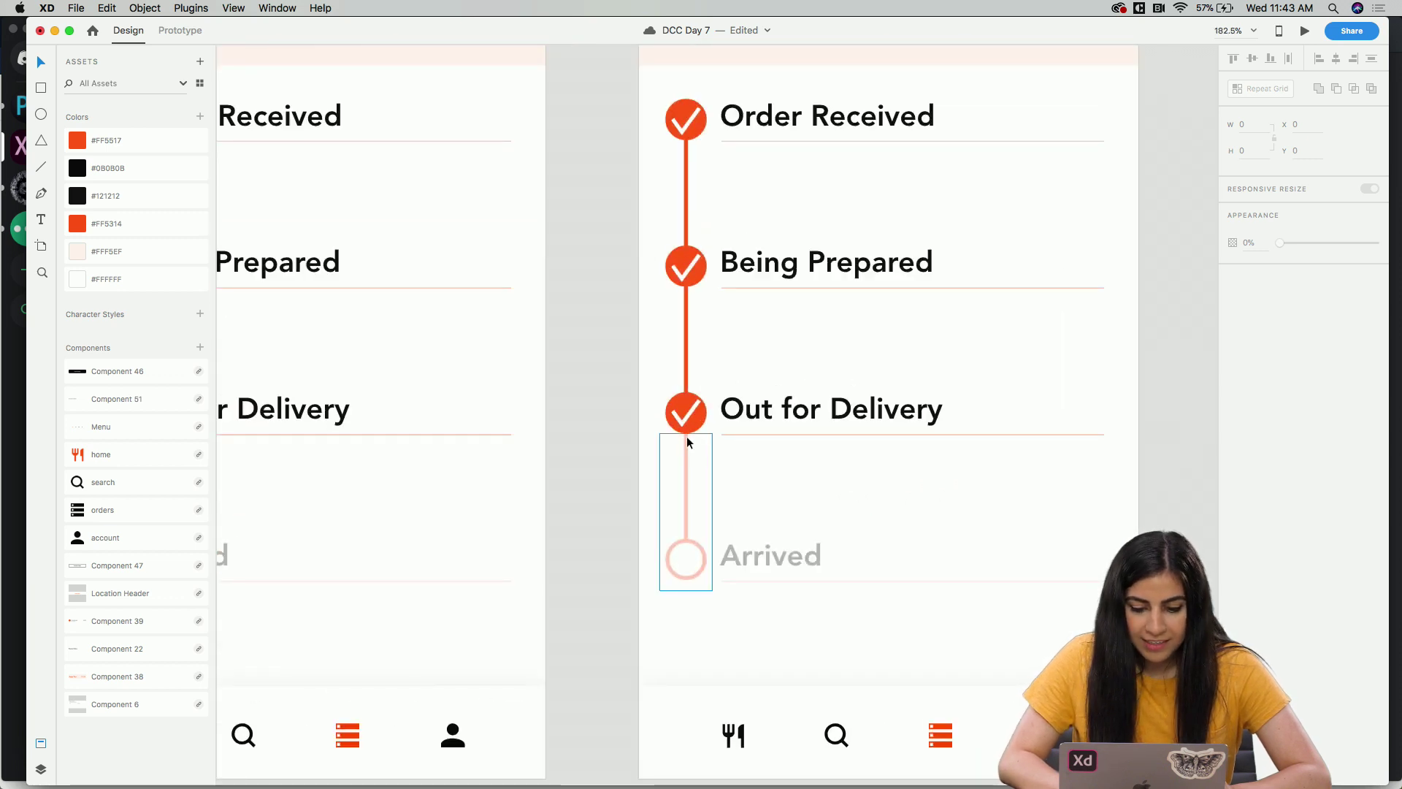
{"action": "left_click", "coordinate": [685, 541]}
{"action": "key", "text": "0"}
{"action": "left_click", "coordinate": [807, 555]}
{"action": "key", "text": "0"}
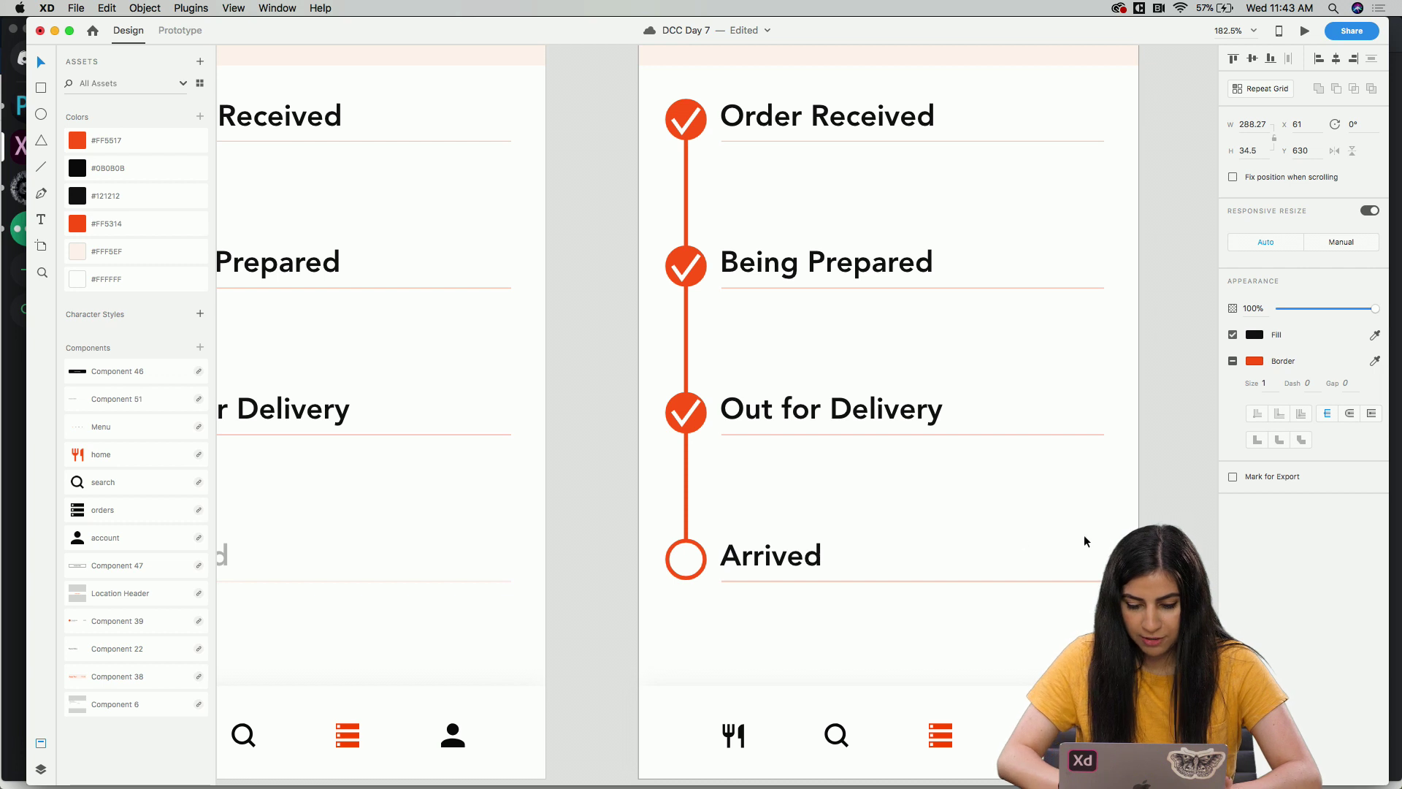
Fill the Arrived circle on the fourth Track Order artboard with the orange border colour and copy the white checkmark onto it.
{"action": "left_click", "coordinate": [685, 559]}
{"action": "left_click", "coordinate": [1374, 334]}
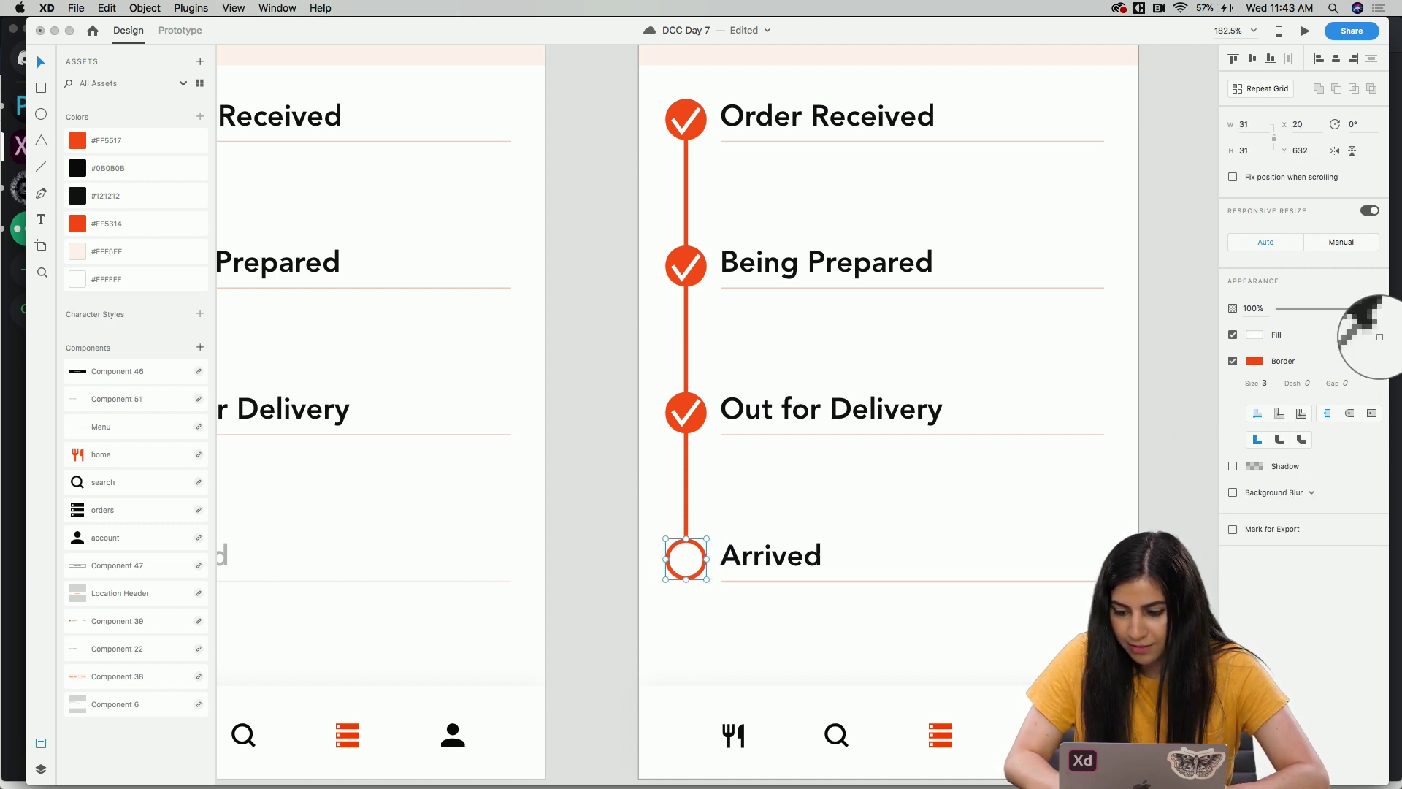
{"action": "left_click", "coordinate": [1254, 360]}
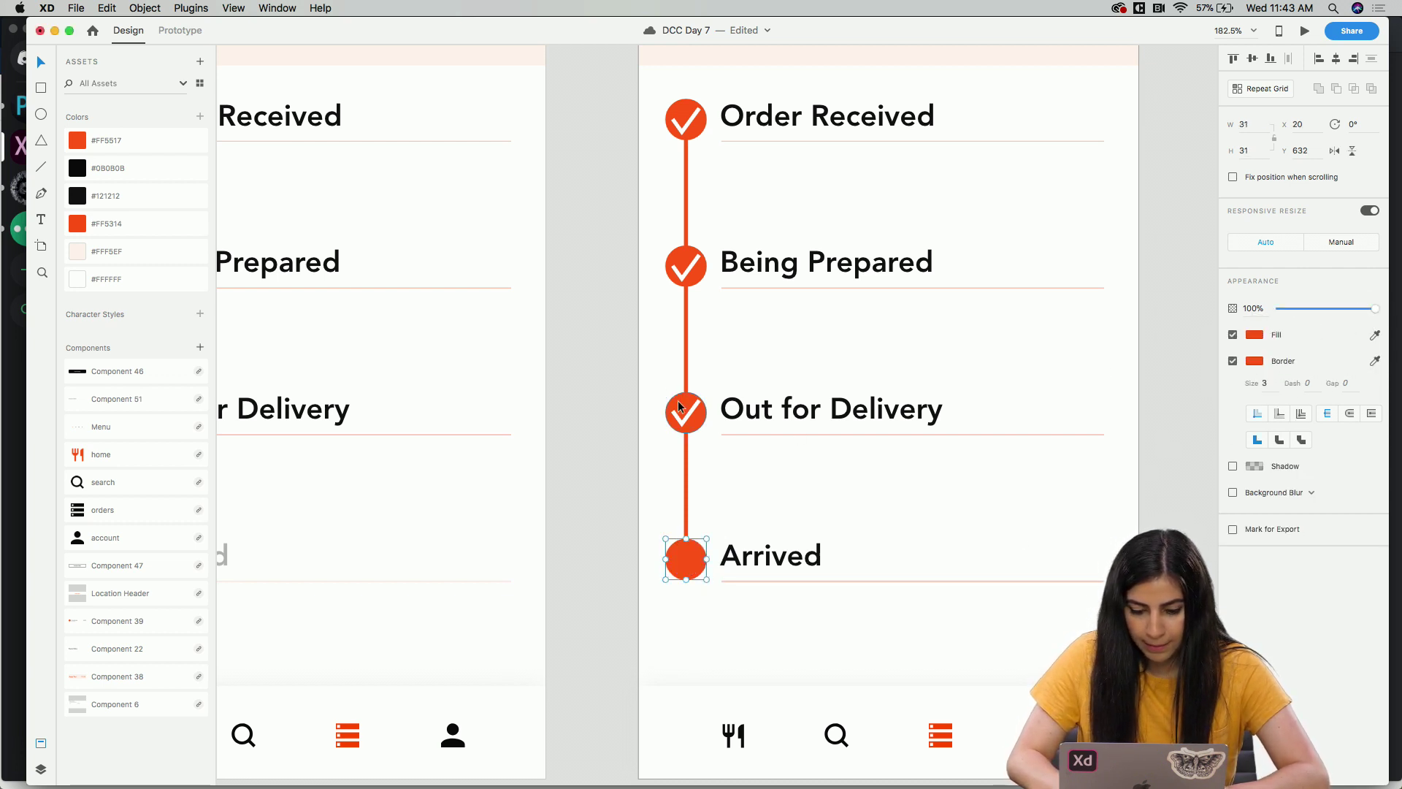
{"action": "left_click_drag", "start_coordinate": [690, 420], "coordinate": [691, 562]}
{"action": "left_click", "coordinate": [742, 501]}
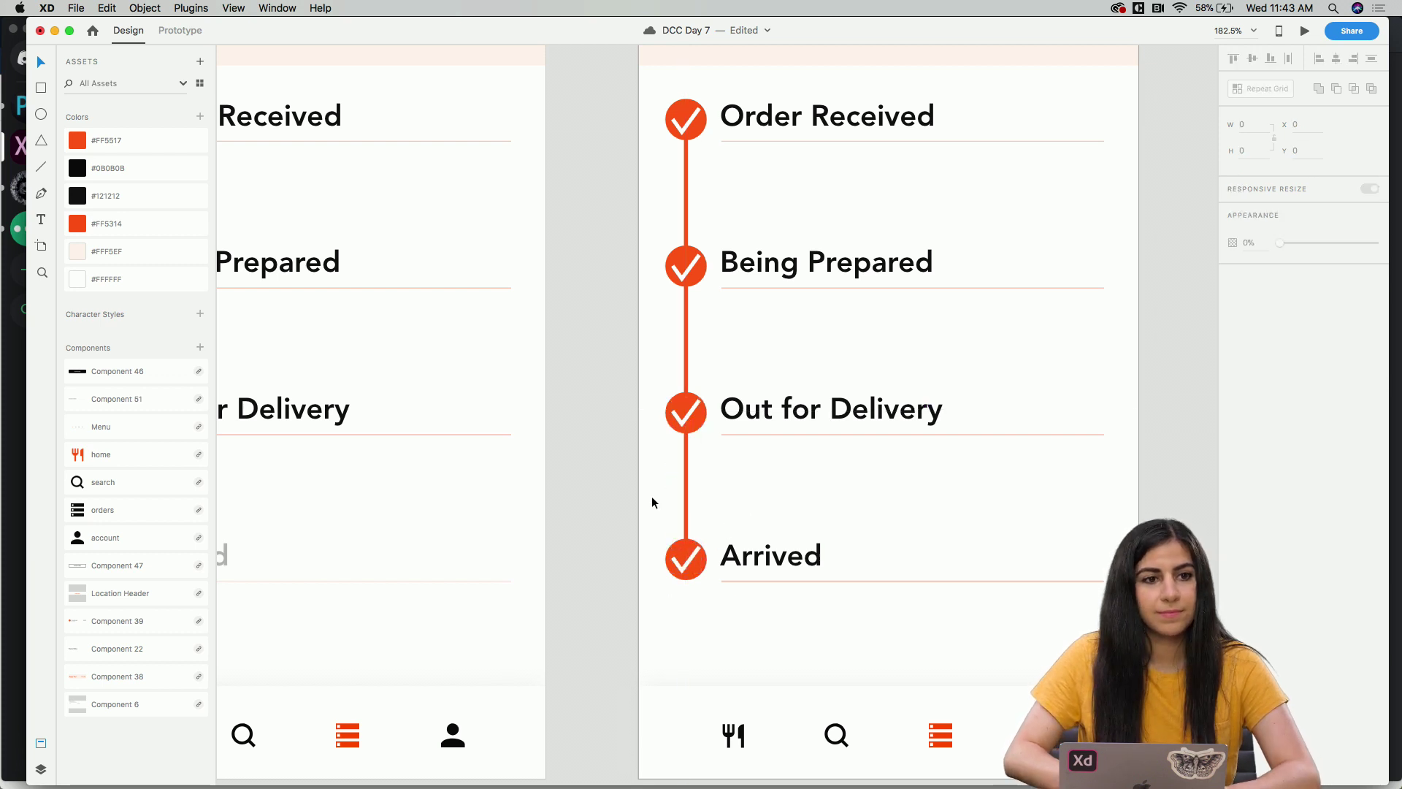
Copy the Arrived checkered flag illustration from the Order Status Icons artboard.
{"action": "scroll", "coordinate": [651, 497], "scroll_direction": "down", "scroll_amount": 5}
{"action": "scroll", "coordinate": [653, 502], "scroll_direction": "down", "scroll_amount": 5}
{"action": "scroll", "coordinate": [653, 502], "scroll_direction": "left", "scroll_amount": 8}
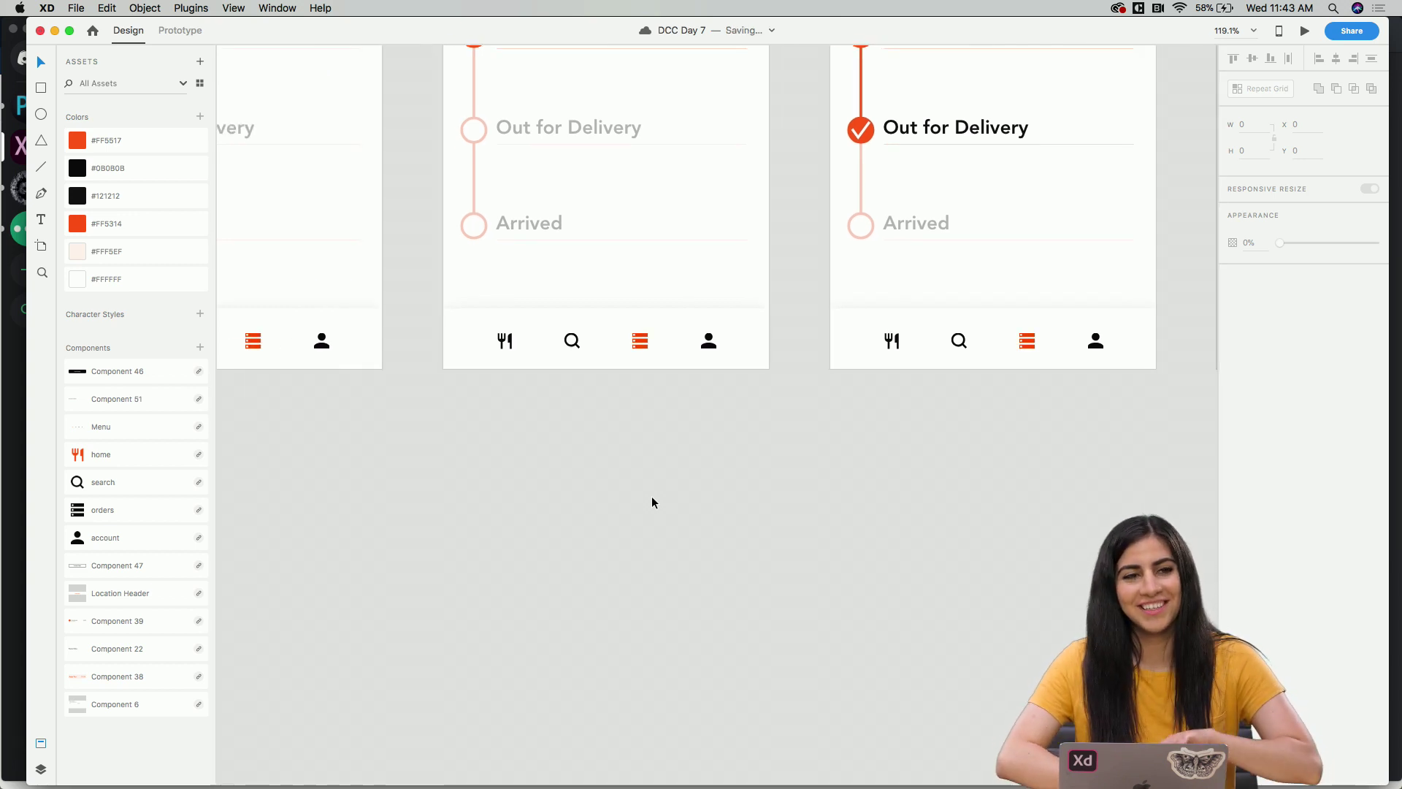
{"action": "scroll", "coordinate": [632, 494], "scroll_direction": "right", "scroll_amount": 3}
{"action": "scroll", "coordinate": [632, 494], "scroll_direction": "down", "scroll_amount": 5}
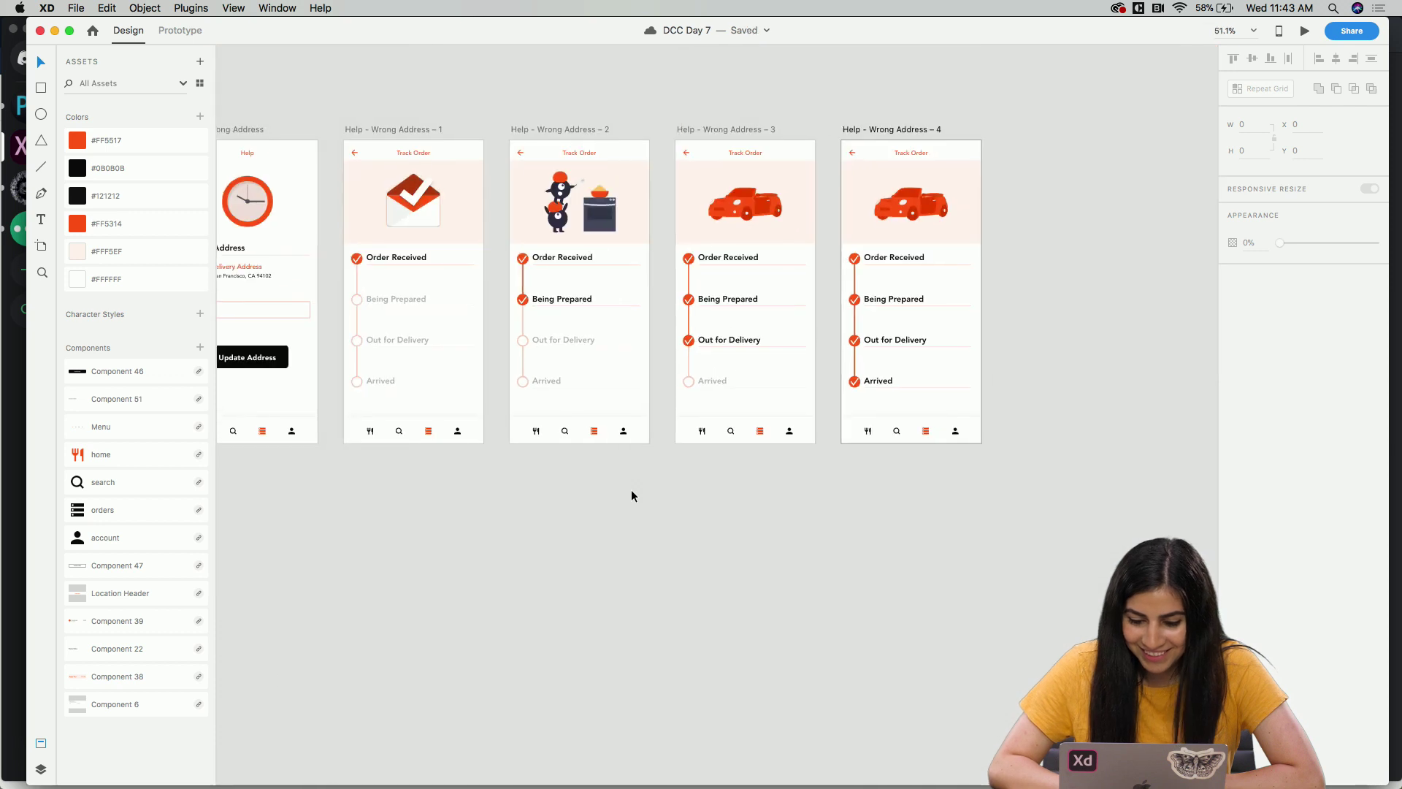
{"action": "scroll", "coordinate": [849, 388], "scroll_direction": "down", "scroll_amount": 10}
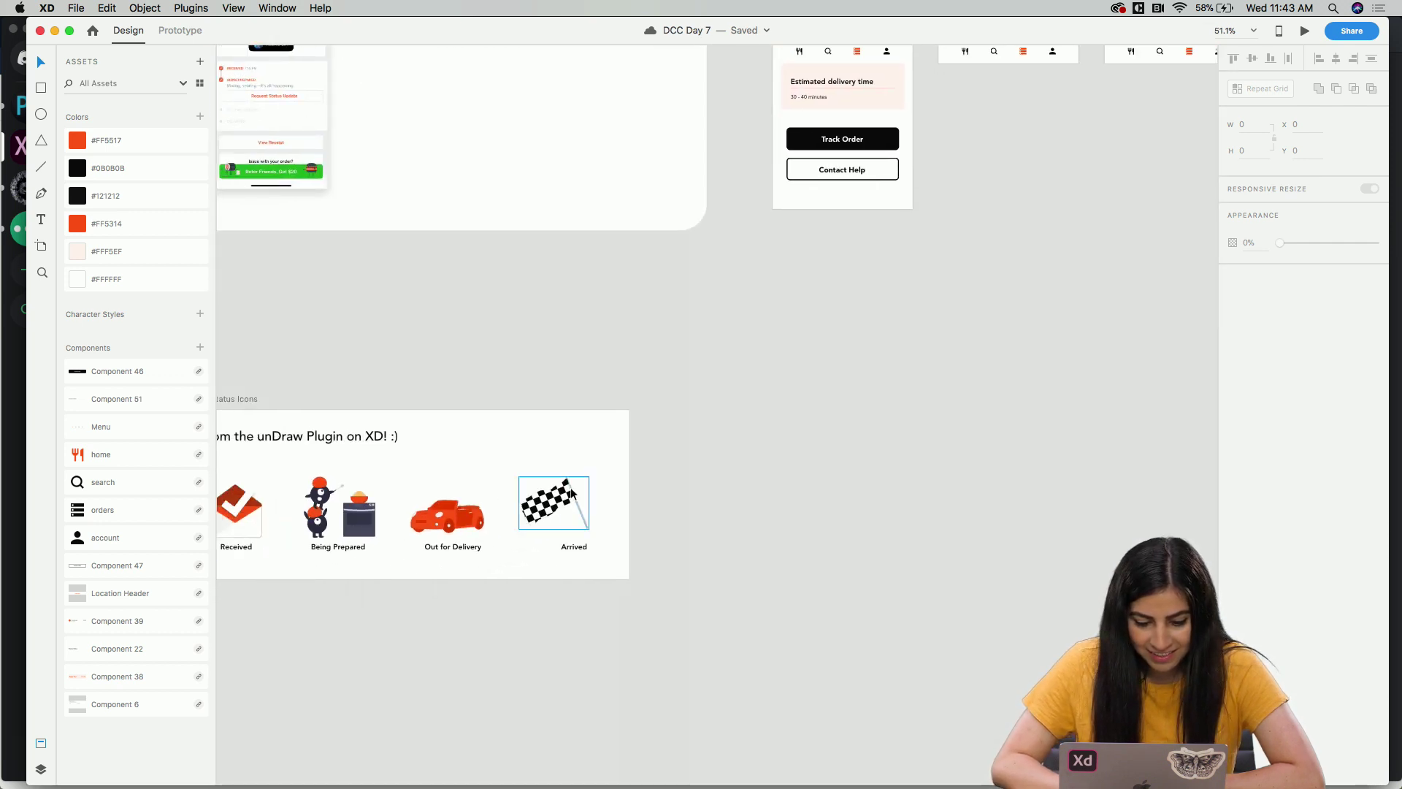
{"action": "left_click", "coordinate": [570, 494]}
Replace the car on the fourth Track Order artboard with the copied checkered flag, positioned in the middle of the header area.
{"action": "scroll", "coordinate": [568, 488], "scroll_direction": "up", "scroll_amount": 5}
{"action": "scroll", "coordinate": [621, 289], "scroll_direction": "right", "scroll_amount": 3}
{"action": "left_click", "coordinate": [714, 205]}
{"action": "key", "text": "Delete"}
{"action": "key", "text": "super+v"}
{"action": "left_click_drag", "start_coordinate": [709, 292], "coordinate": [699, 195]}
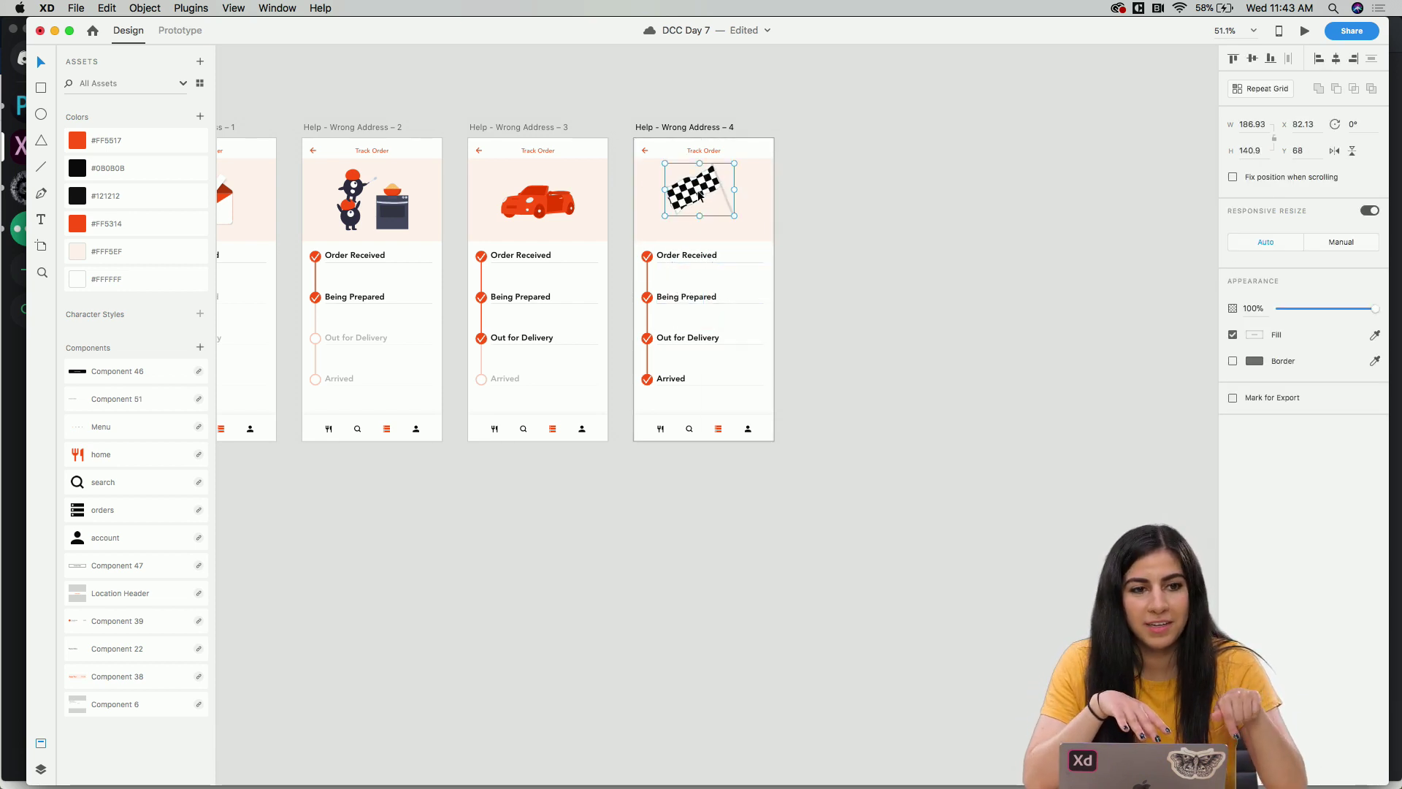
{"action": "left_click_drag", "start_coordinate": [699, 193], "coordinate": [730, 196]}
{"action": "scroll", "coordinate": [698, 198], "scroll_direction": "up", "scroll_amount": 5}
{"action": "left_click", "coordinate": [899, 293]}
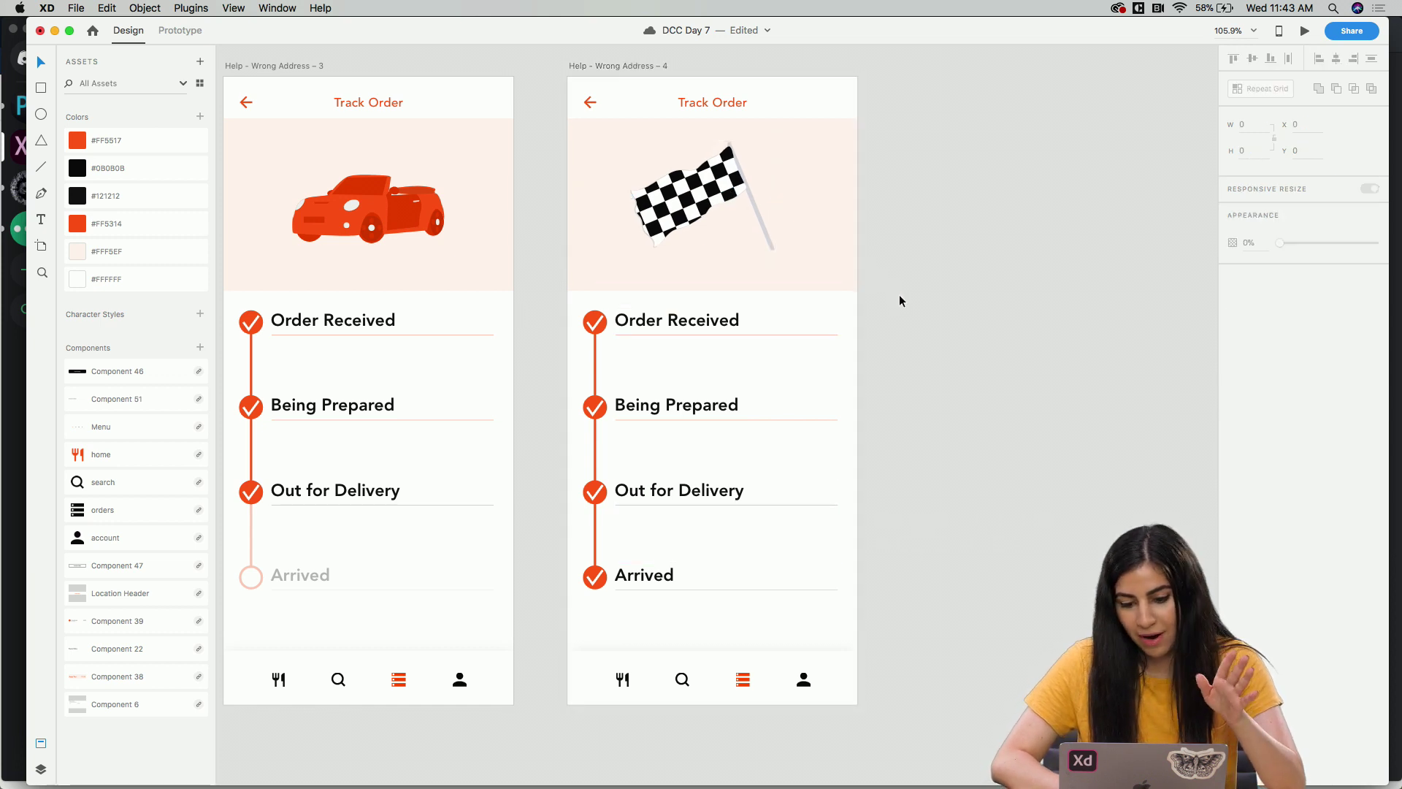
Link the first Track Order artboard to the second in prototype mode with a Time trigger, 1.5 s delay and Auto-Animate action.
{"action": "scroll", "coordinate": [899, 295], "scroll_direction": "down", "scroll_amount": 5}
{"action": "scroll", "coordinate": [900, 295], "scroll_direction": "left", "scroll_amount": 3}
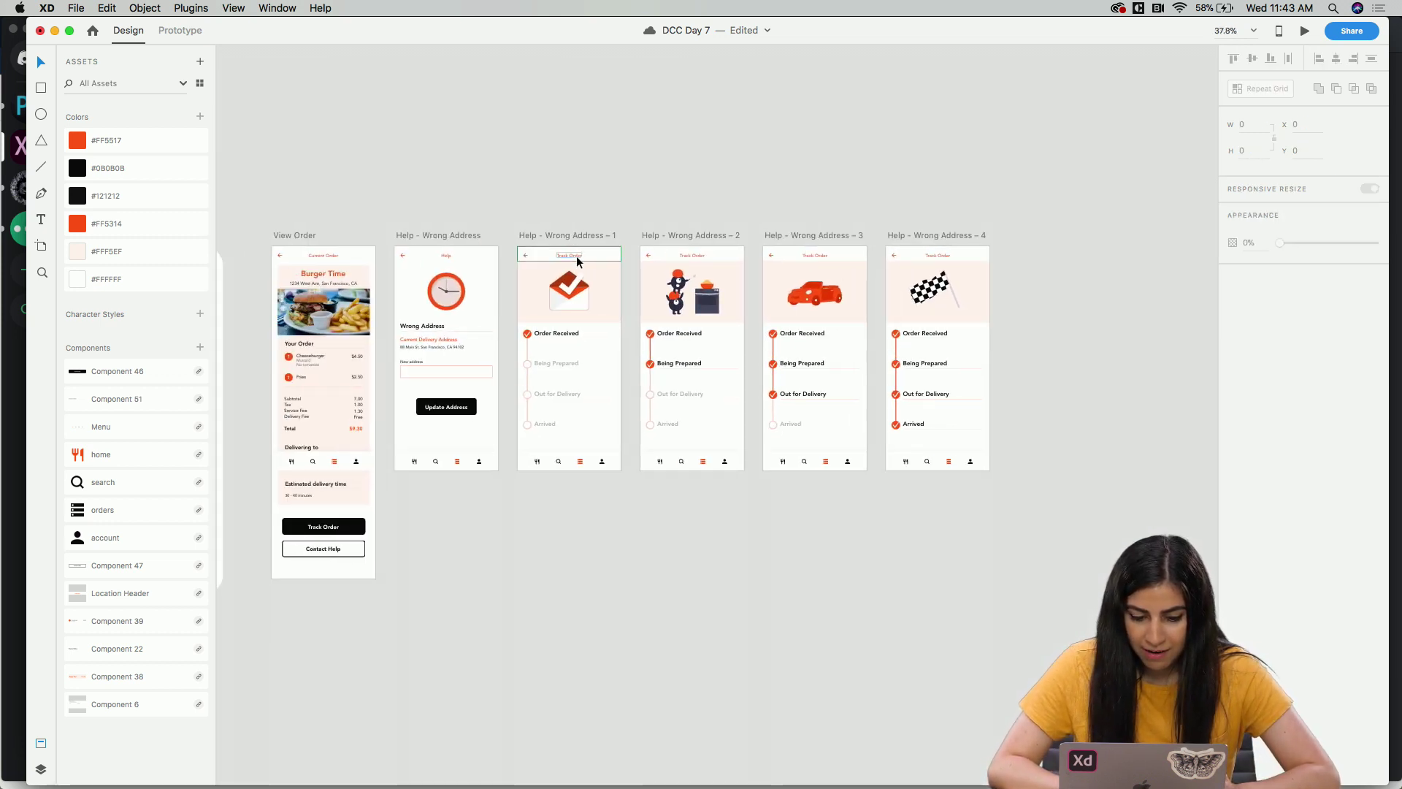
{"action": "scroll", "coordinate": [576, 256], "scroll_direction": "up", "scroll_amount": 3}
{"action": "left_click", "coordinate": [184, 31]}
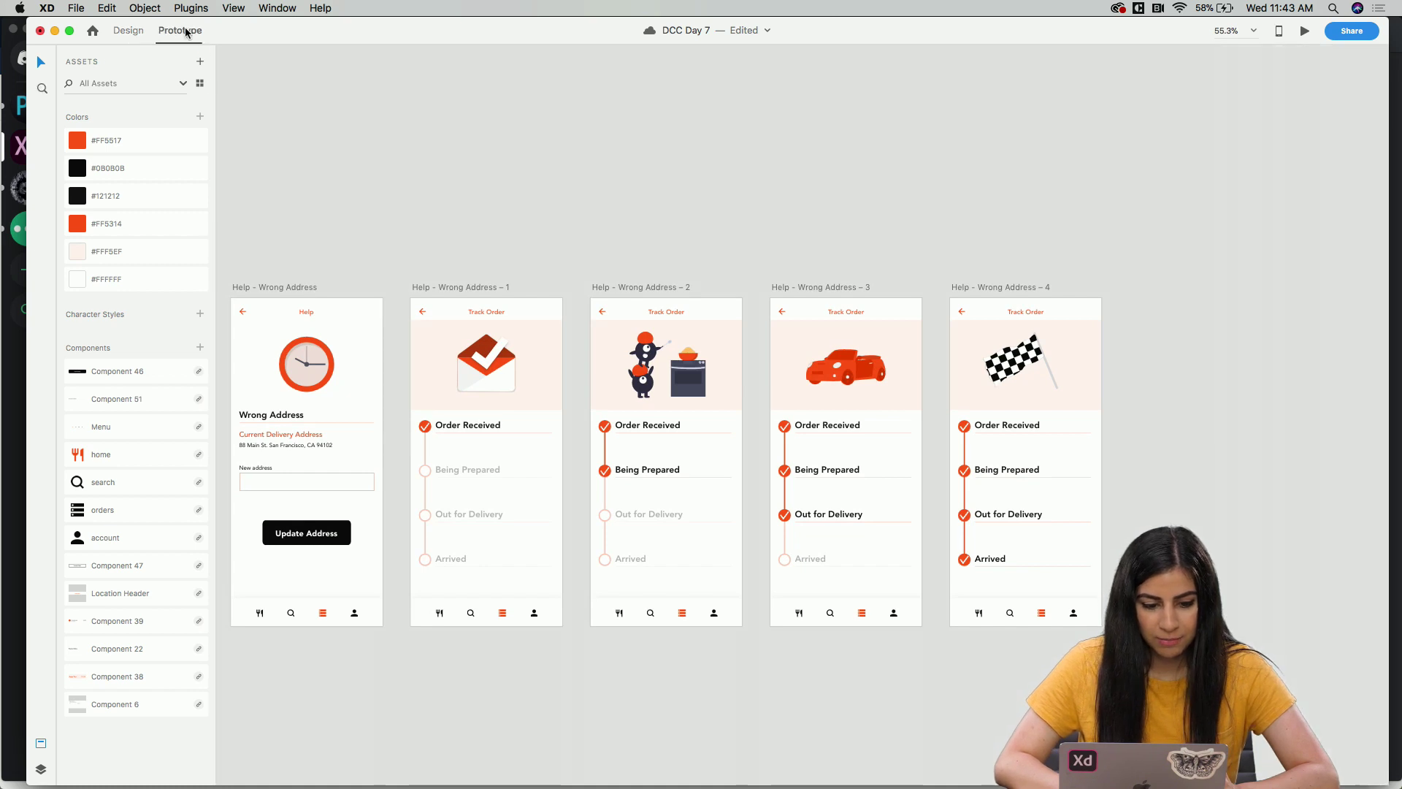
{"action": "scroll", "coordinate": [391, 193], "scroll_direction": "down", "scroll_amount": 2}
{"action": "left_click", "coordinate": [552, 294]}
{"action": "left_click", "coordinate": [478, 233]}
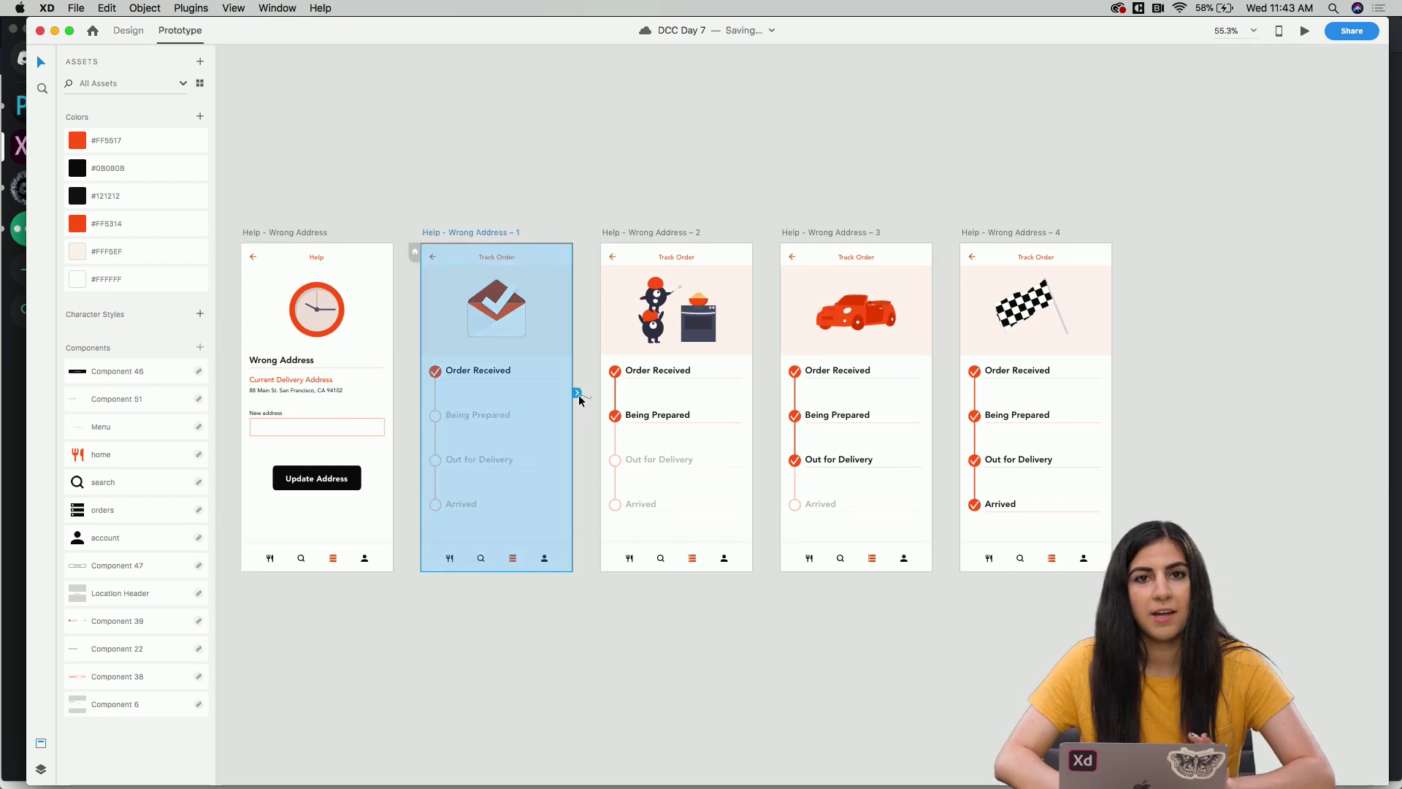
{"action": "left_click_drag", "start_coordinate": [578, 394], "coordinate": [627, 412]}
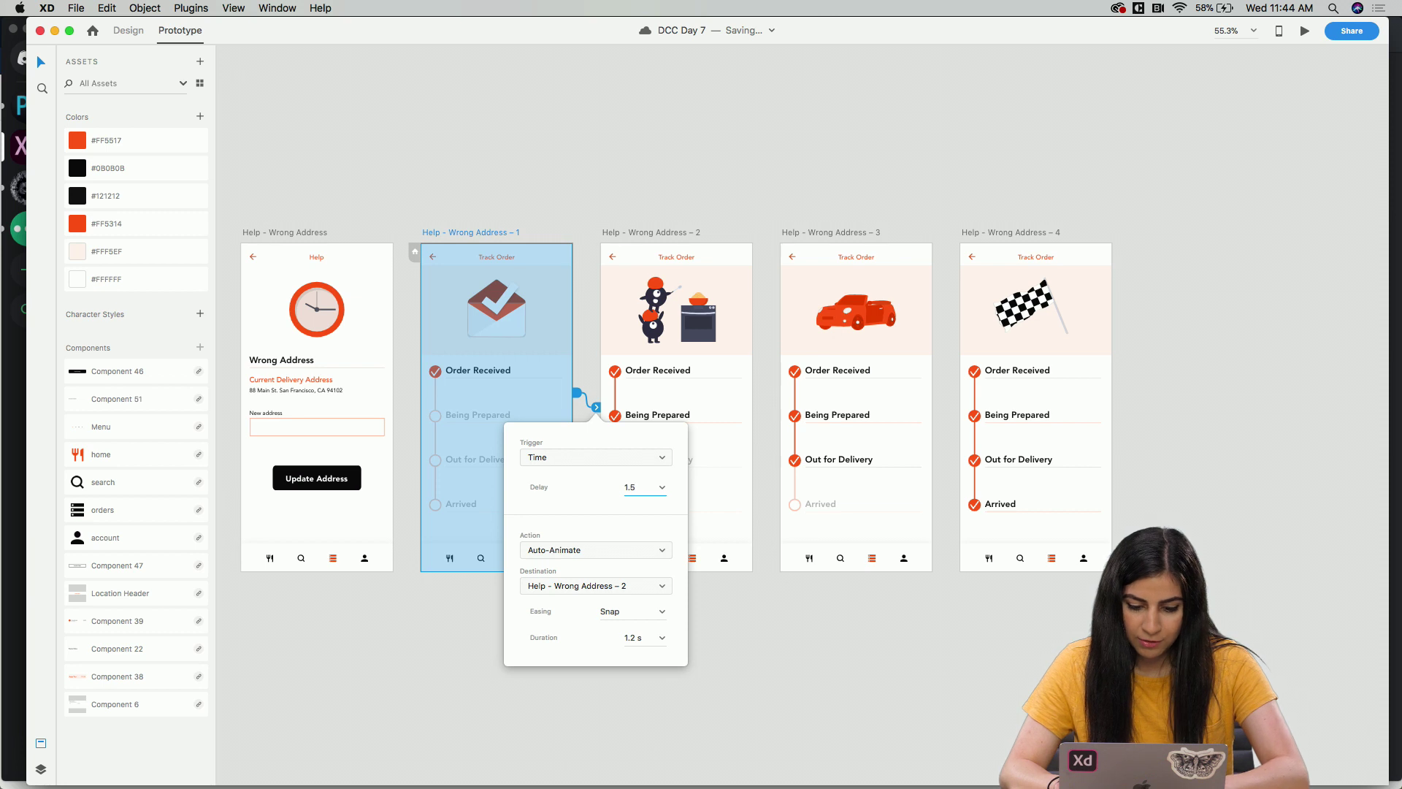
Keep Snap easing for the transition from the first to the second Track Order artboard and set its duration to 1 s.
{"action": "left_click", "coordinate": [661, 611]}
{"action": "left_click", "coordinate": [663, 616]}
{"action": "left_click", "coordinate": [645, 636]}
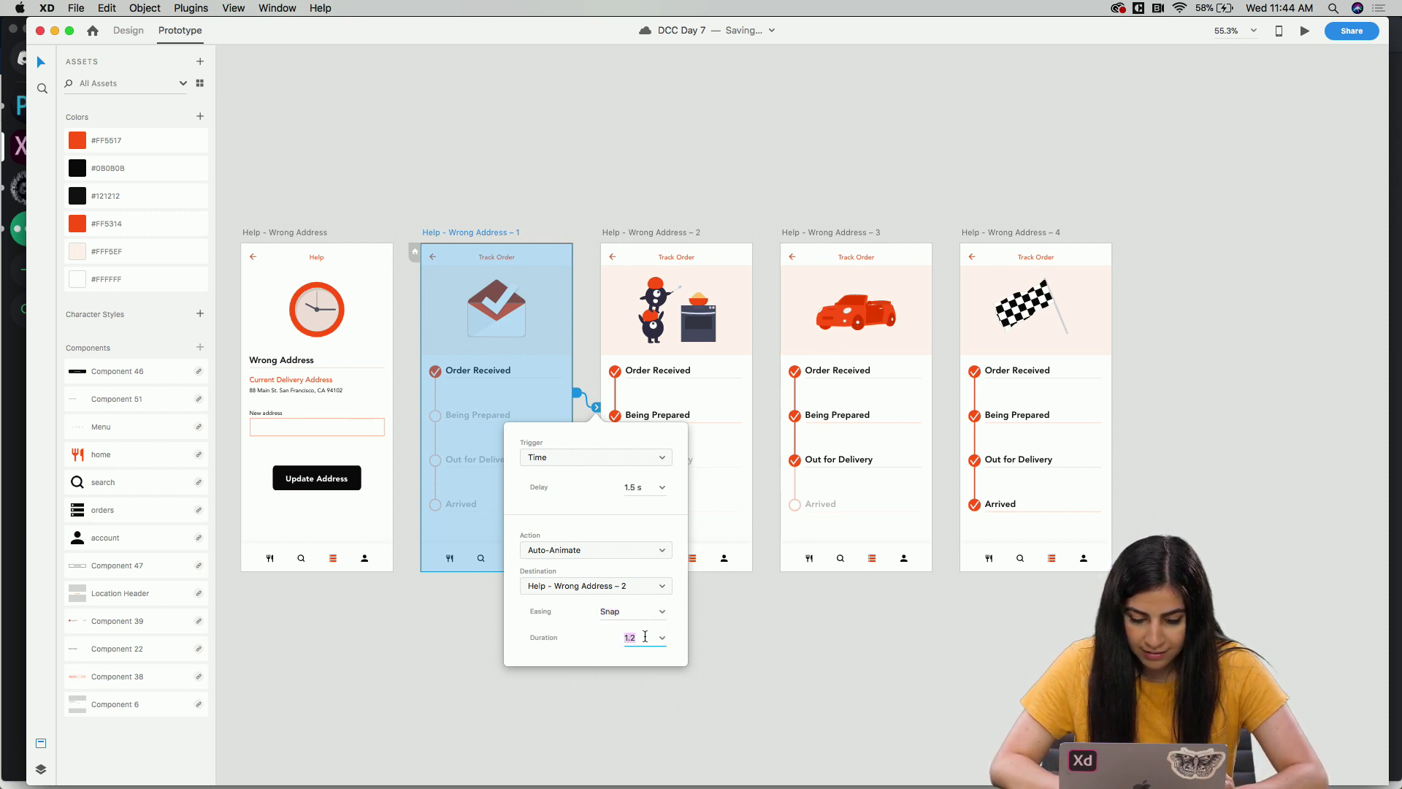
{"action": "left_click", "coordinate": [719, 633]}
Link the second Track Order artboard to the third and the third to the fourth, using Time, 1.5 s delay, Auto-Animate, Snap and 1 s duration.
{"action": "left_click", "coordinate": [642, 233]}
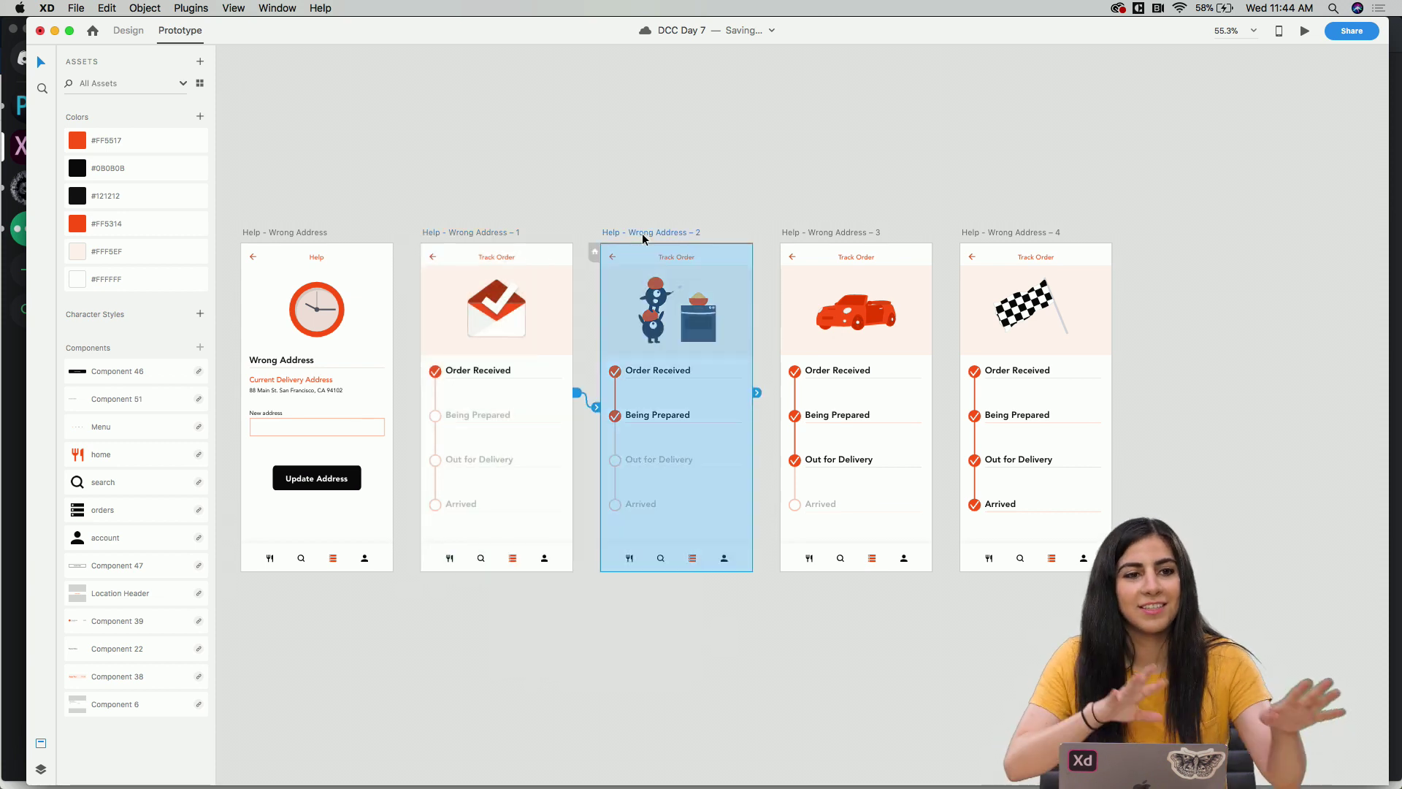
{"action": "scroll", "coordinate": [641, 234], "scroll_direction": "right", "scroll_amount": 3}
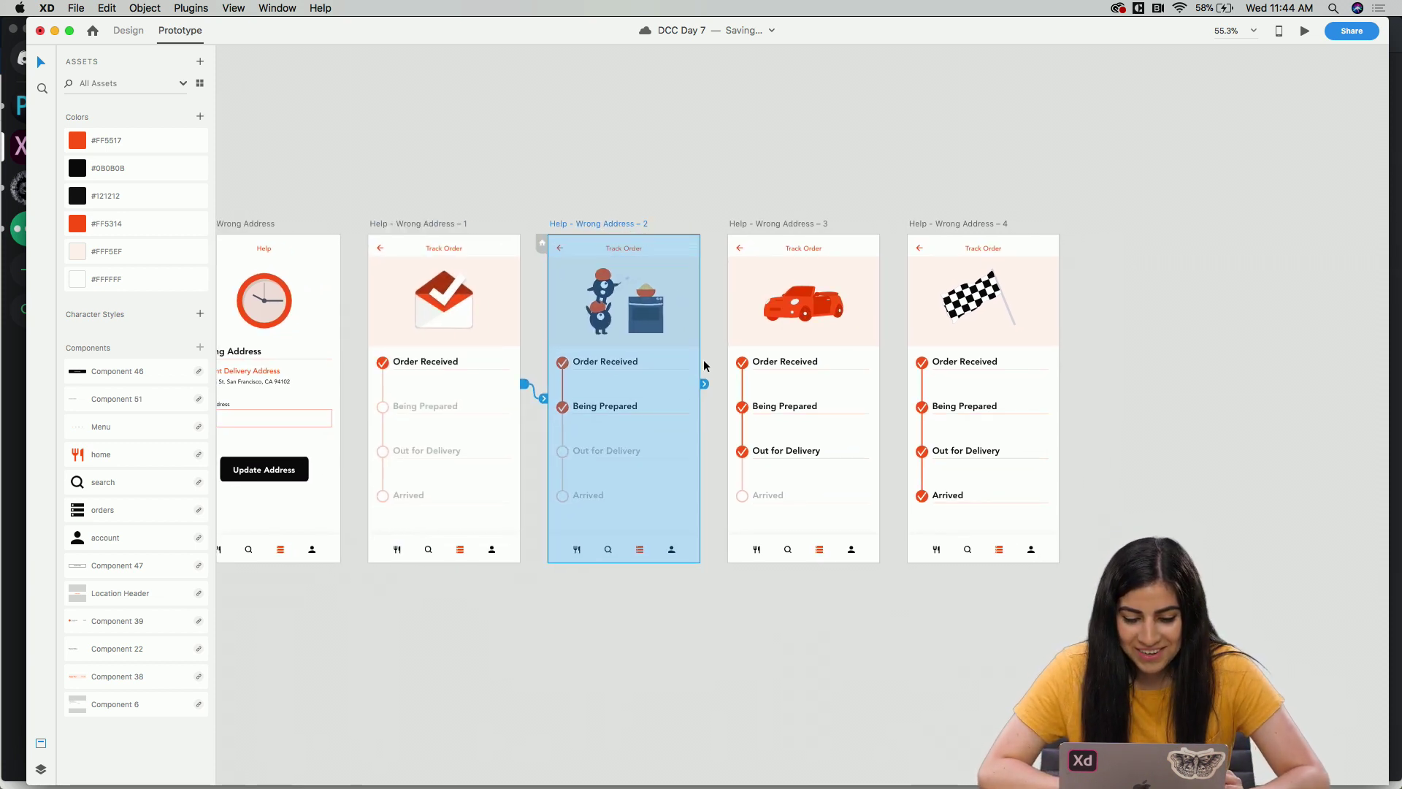
{"action": "left_click_drag", "start_coordinate": [707, 390], "coordinate": [739, 402]}
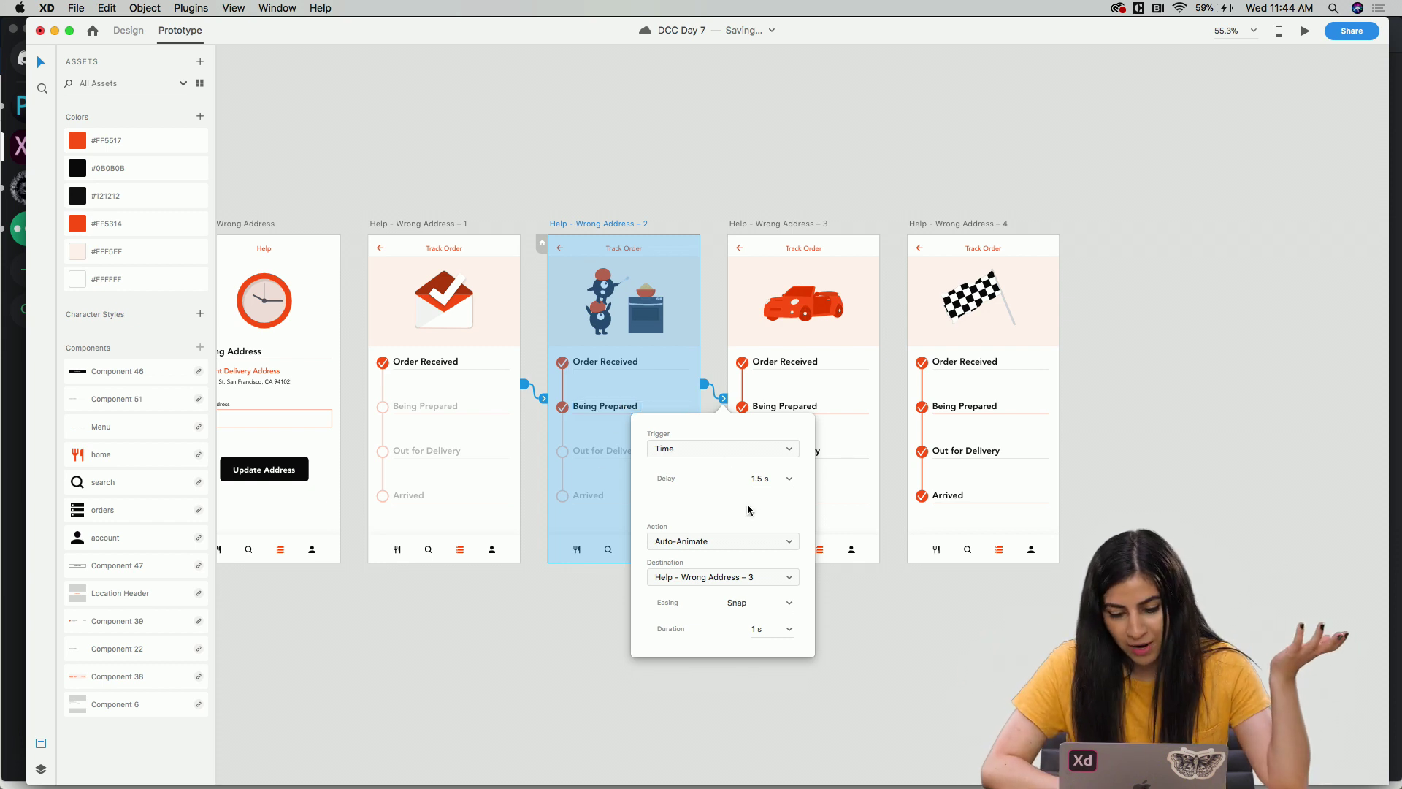
{"action": "left_click", "coordinate": [879, 623]}
{"action": "left_click", "coordinate": [776, 222]}
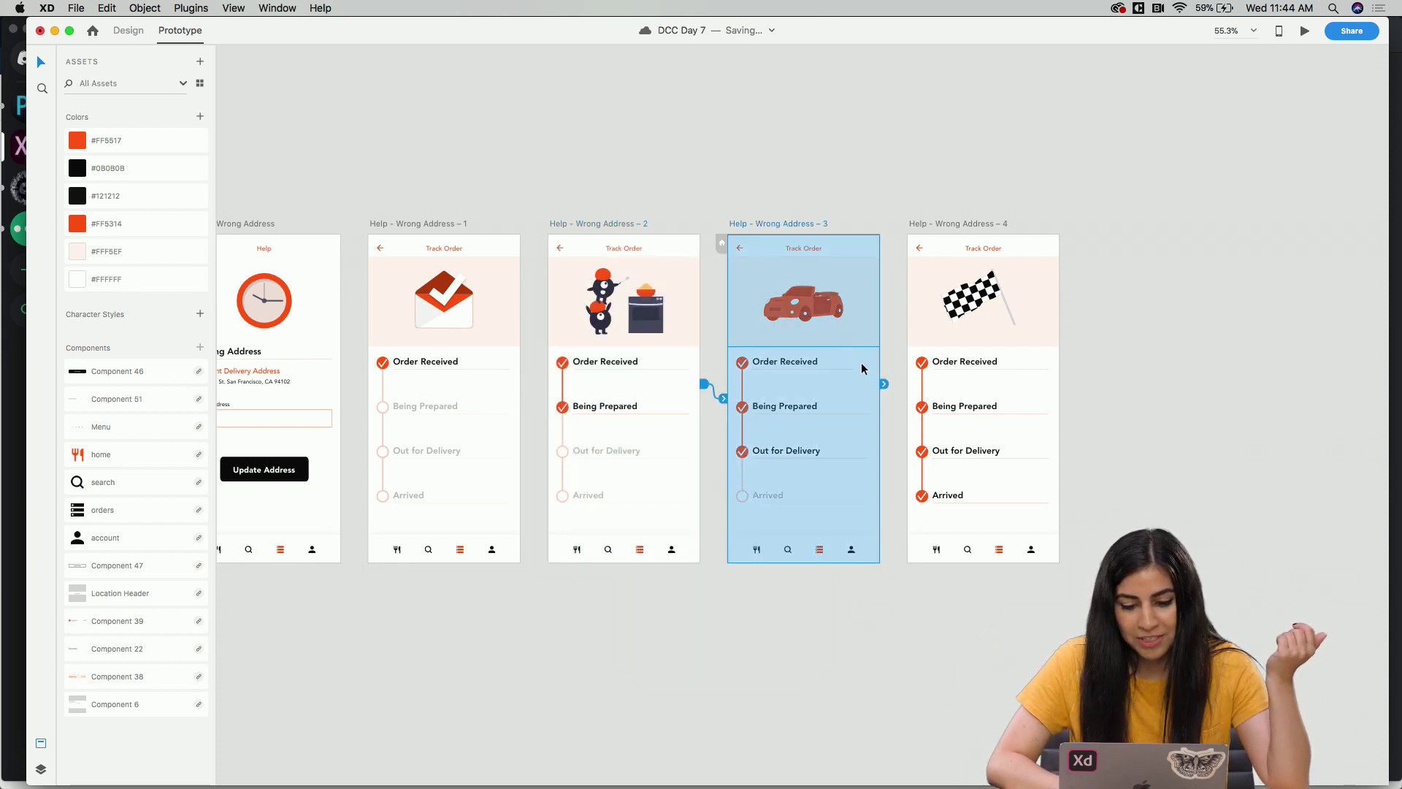
{"action": "left_click_drag", "start_coordinate": [883, 385], "coordinate": [911, 388]}
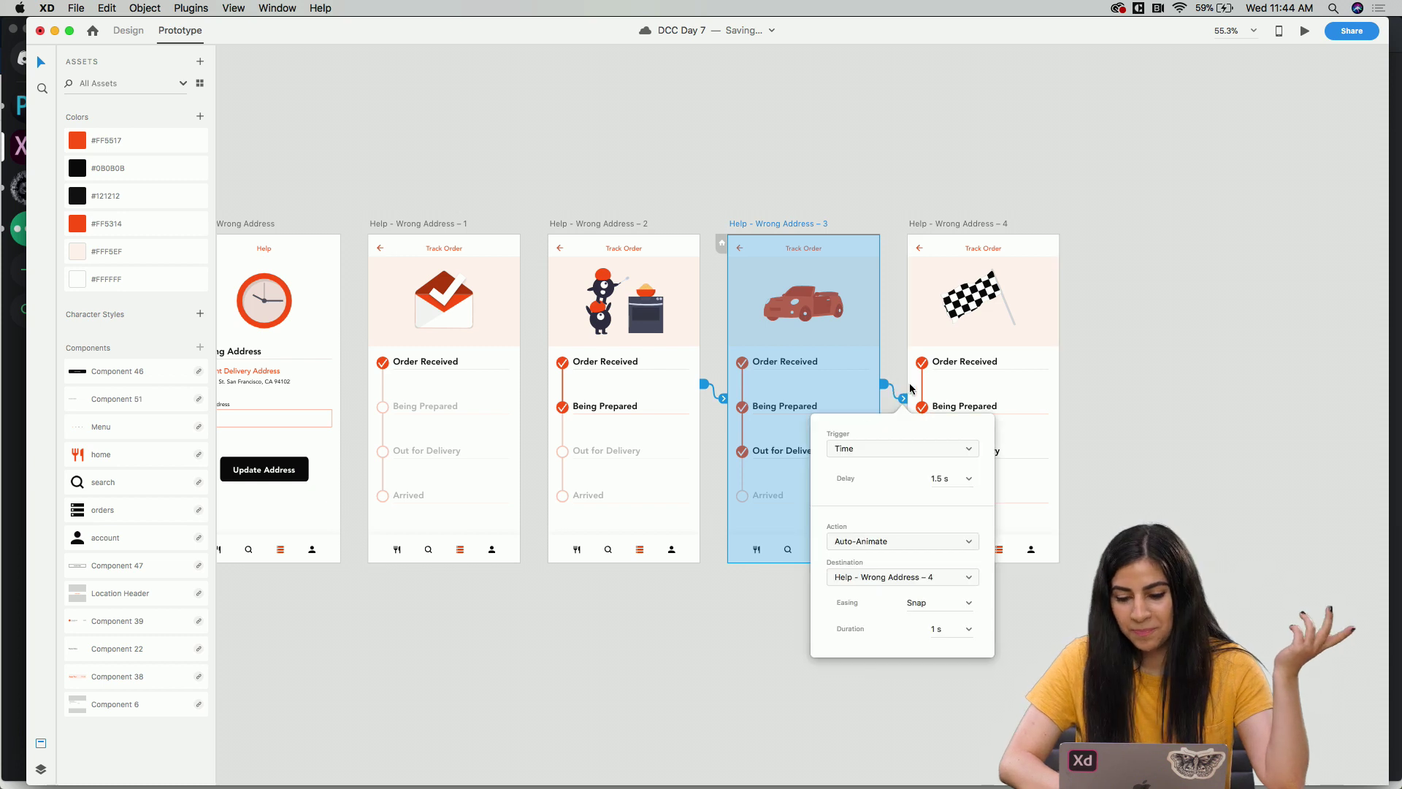
{"action": "left_click", "coordinate": [1080, 465]}
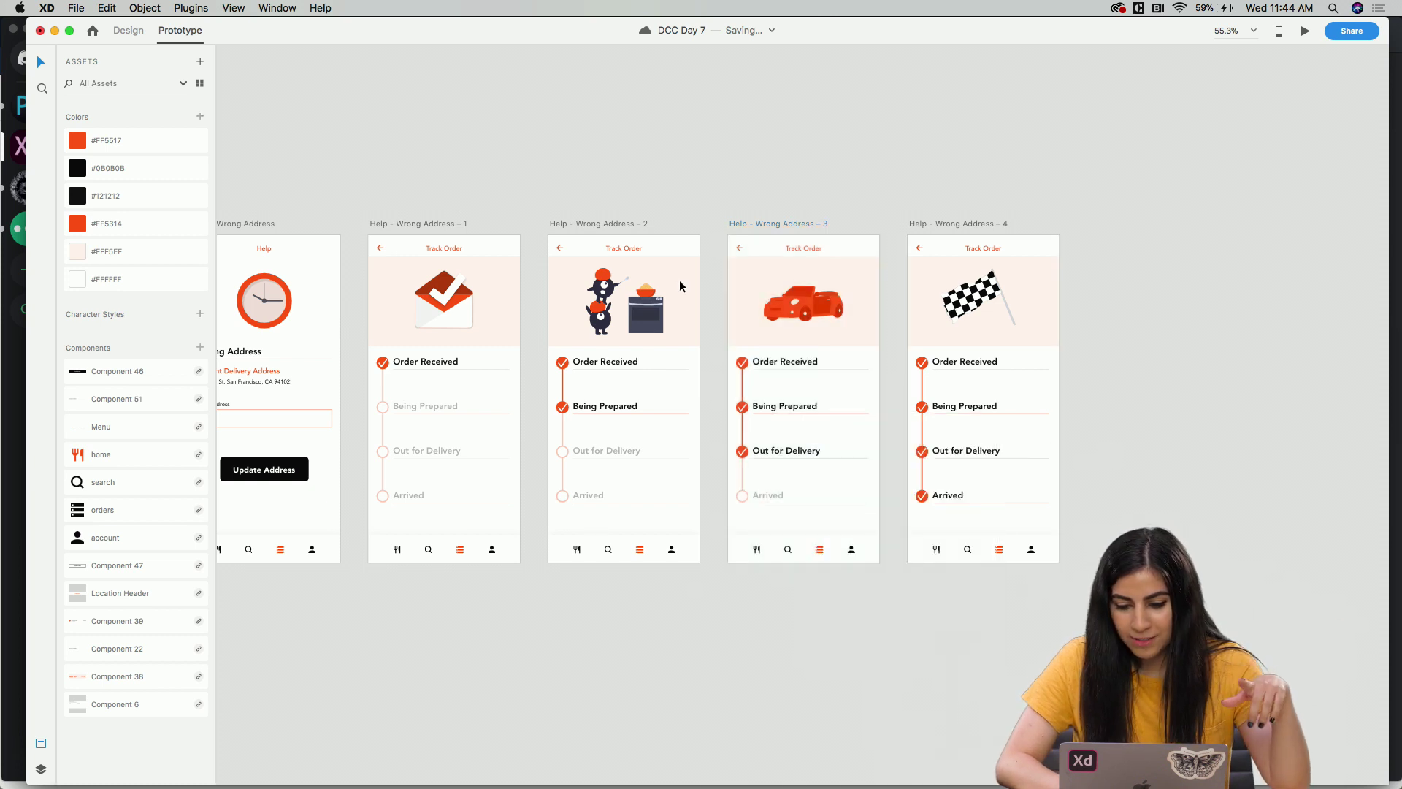
Preview the timed Track Order sequence twice, starting from the first Track Order artboard.
{"action": "left_click", "coordinate": [392, 225]}
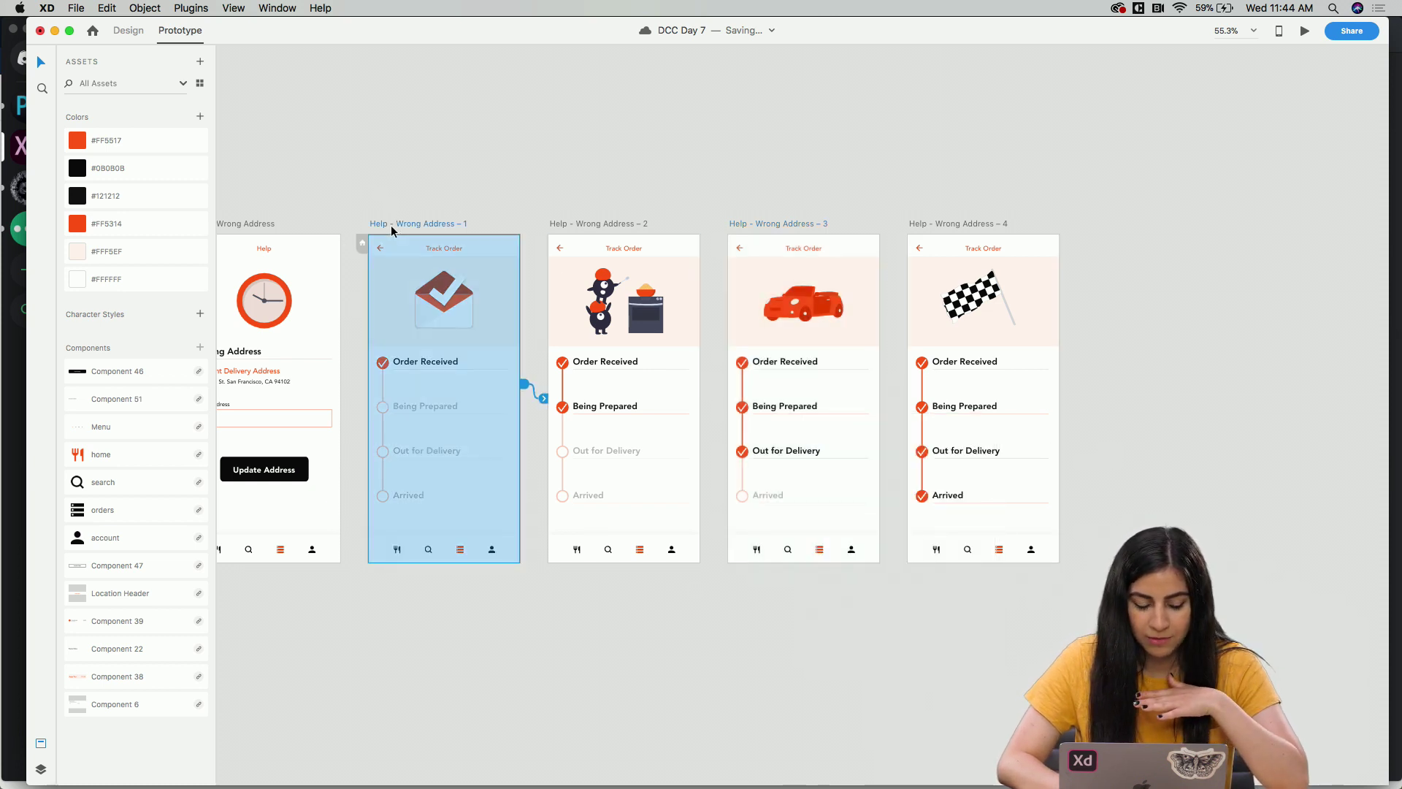
{"action": "left_click", "coordinate": [1305, 34]}
{"action": "left_click_drag", "start_coordinate": [242, 181], "coordinate": [793, 76]}
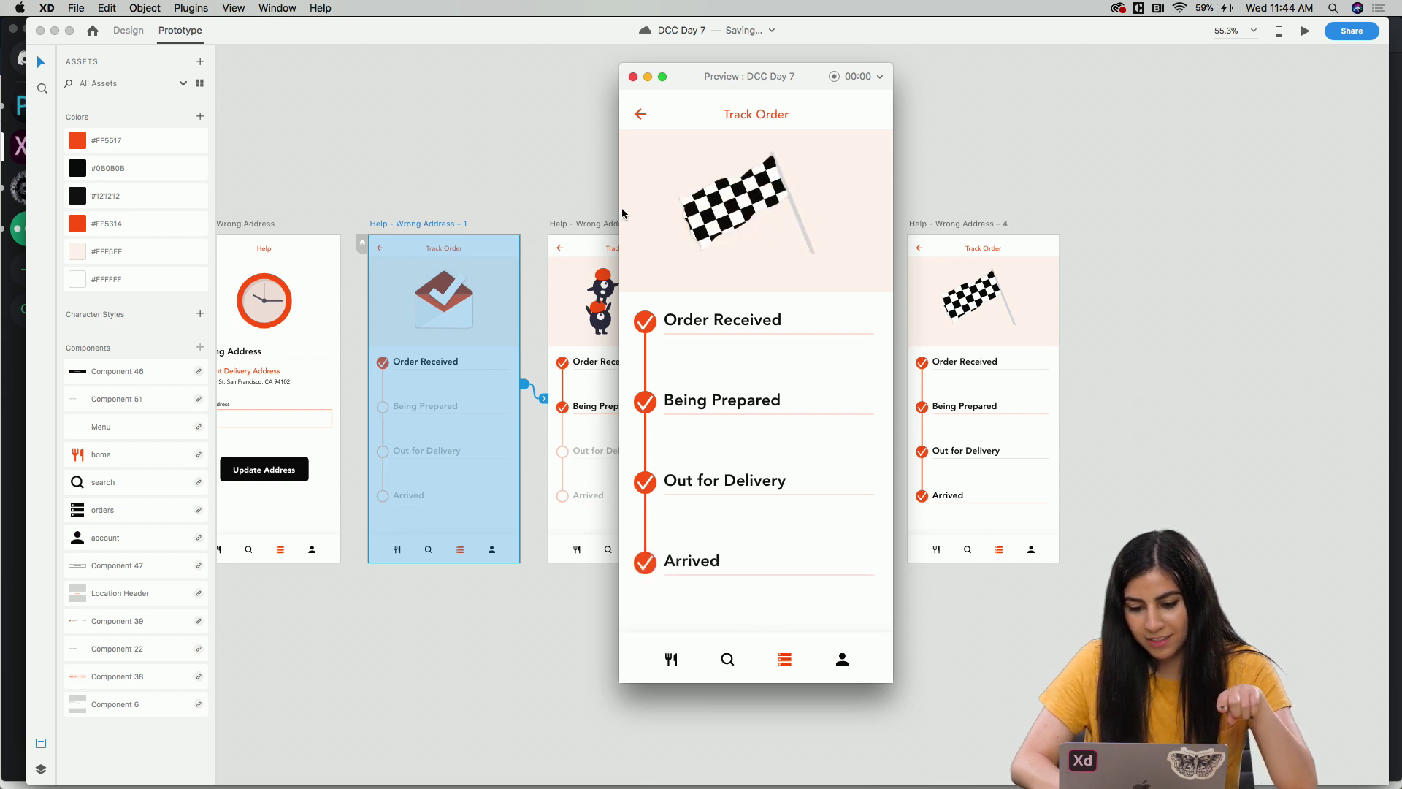
{"action": "left_click", "coordinate": [633, 78]}
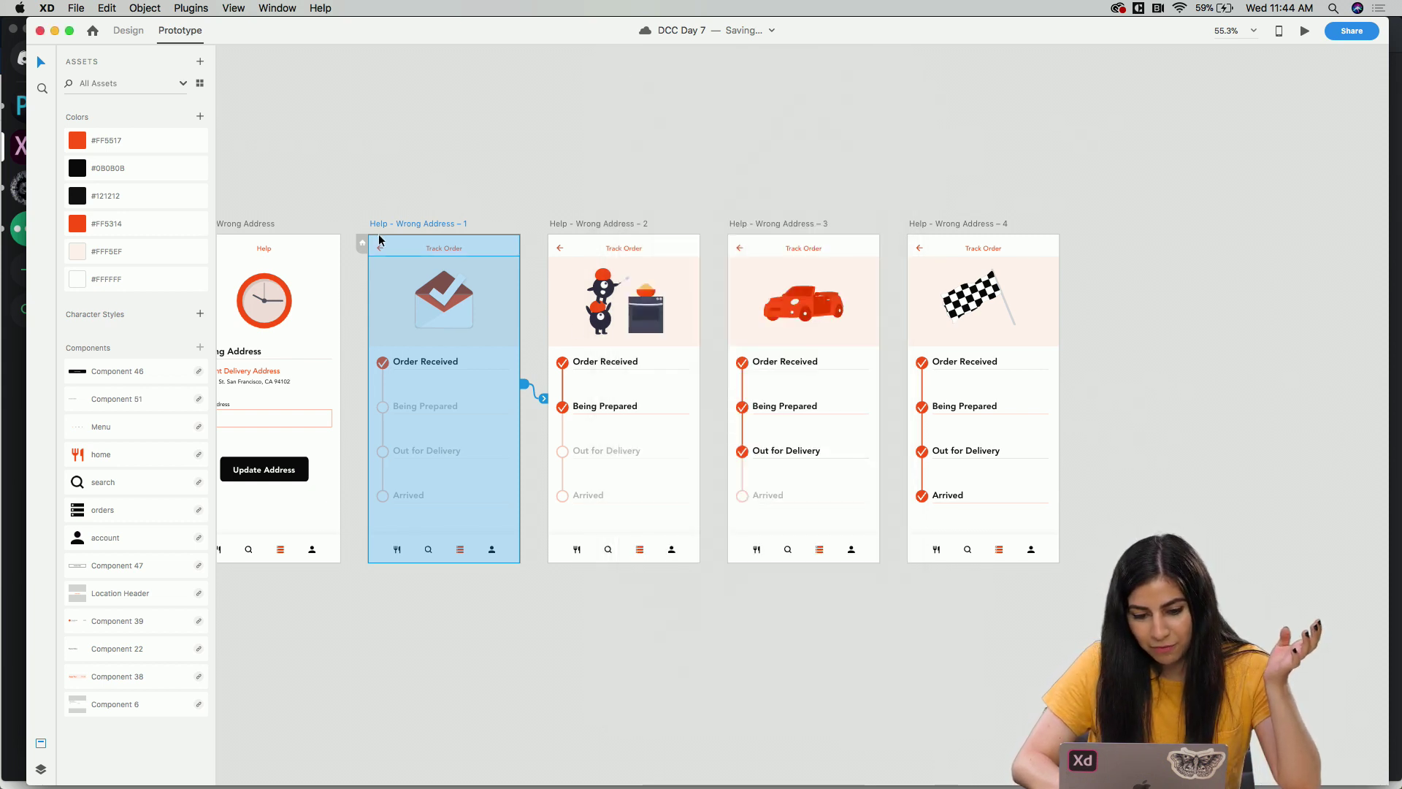
{"action": "left_click", "coordinate": [1304, 33]}
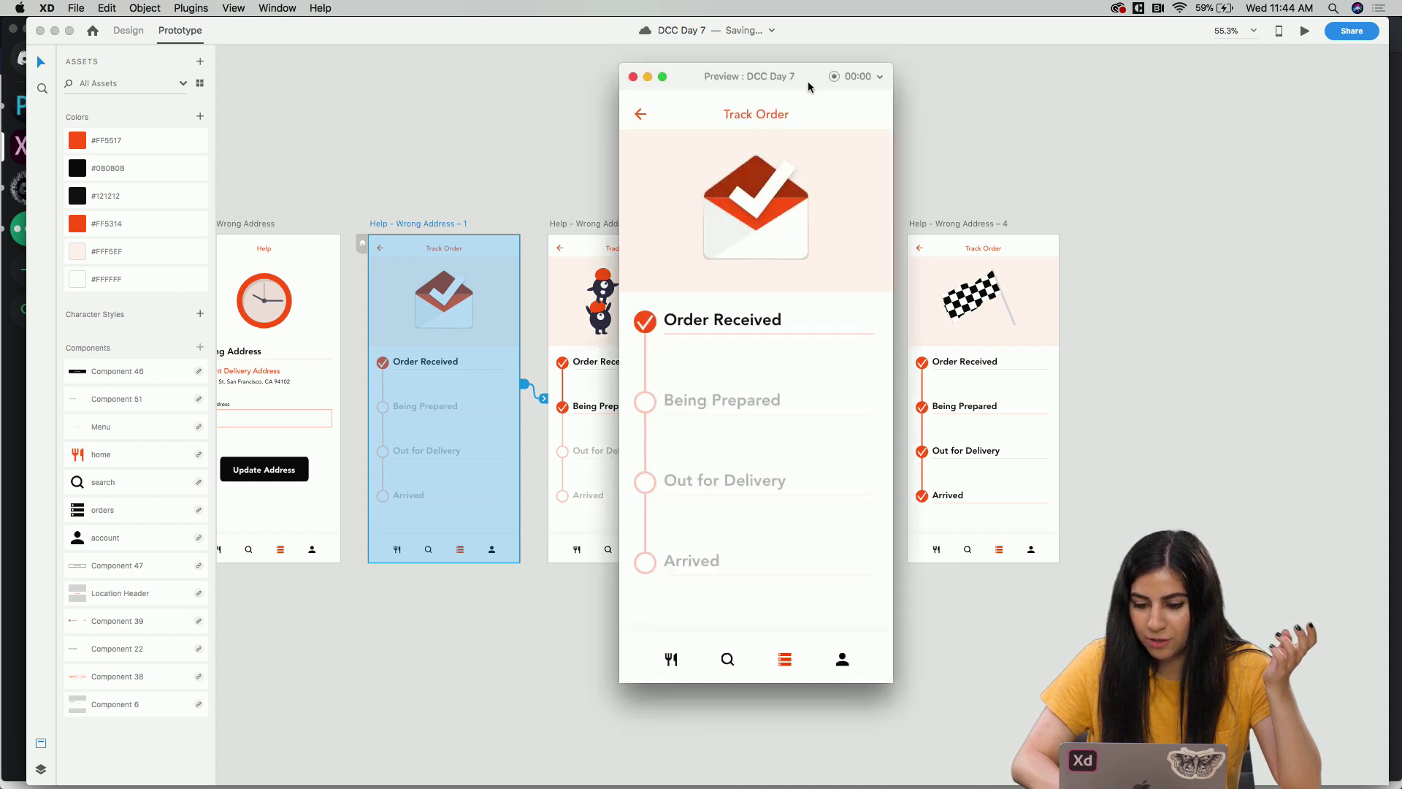
{"action": "left_click_drag", "start_coordinate": [764, 80], "coordinate": [826, 75]}
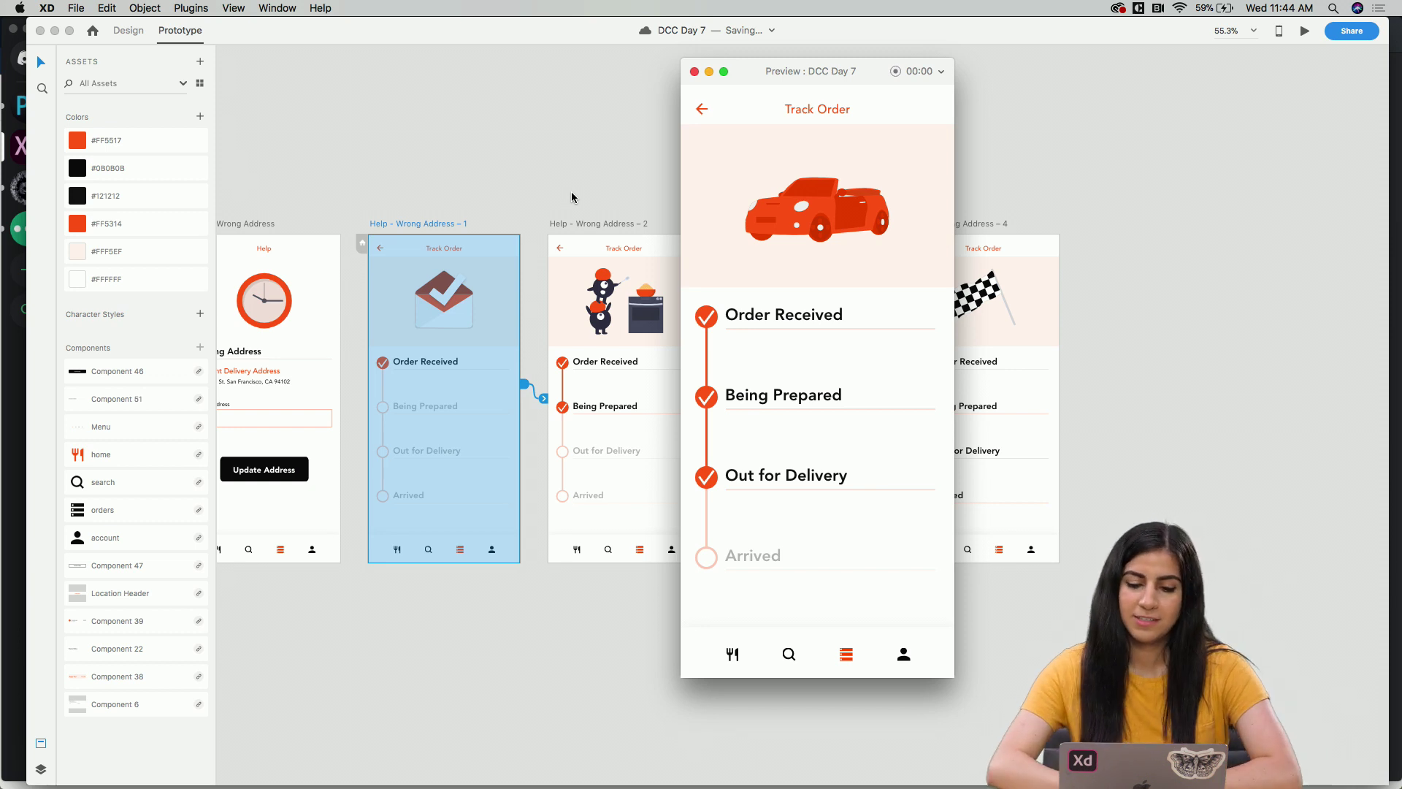
{"action": "left_click", "coordinate": [694, 72]}
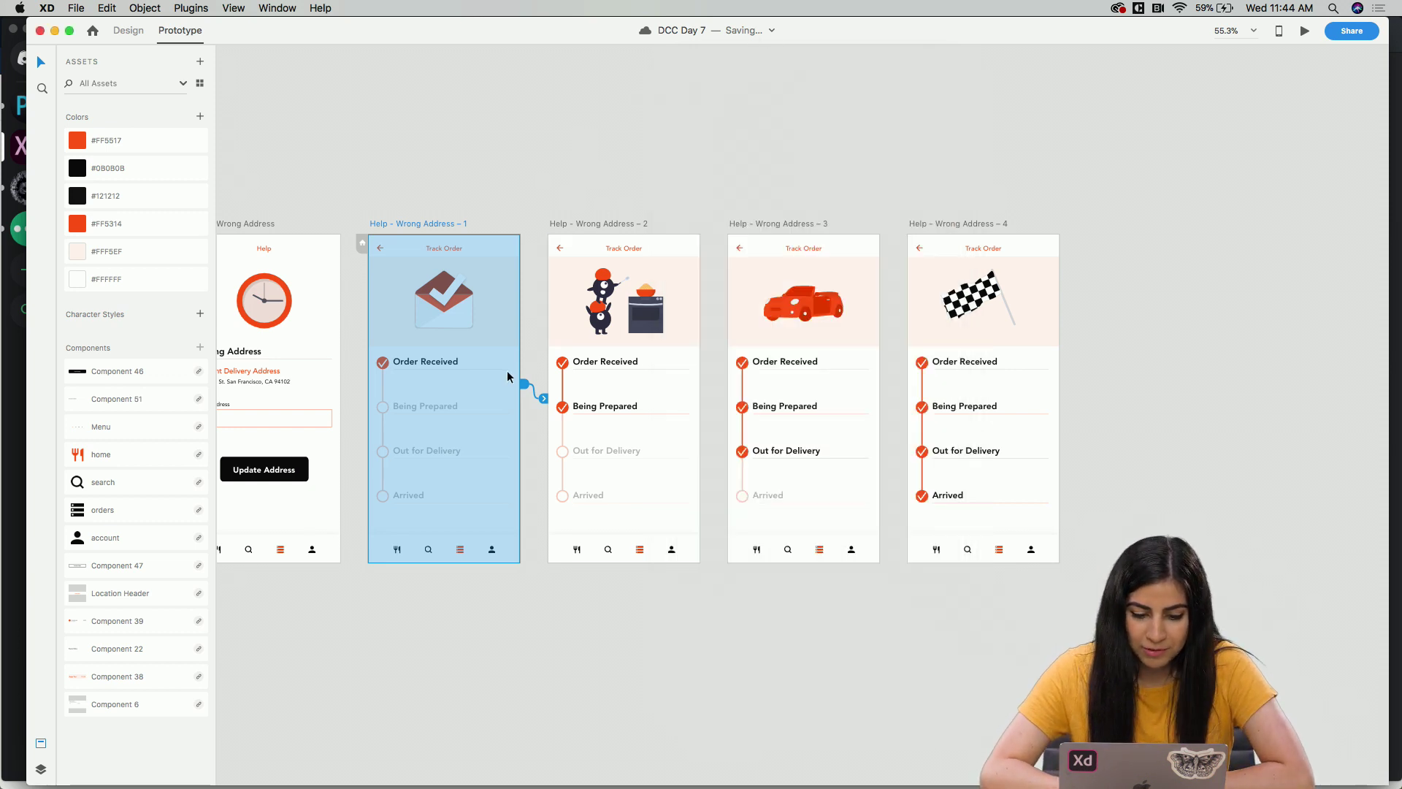
Open the first transition's delay for editing, and set the delay from the second to the third Track Order artboard to 3 s.
{"action": "left_click", "coordinate": [544, 397]}
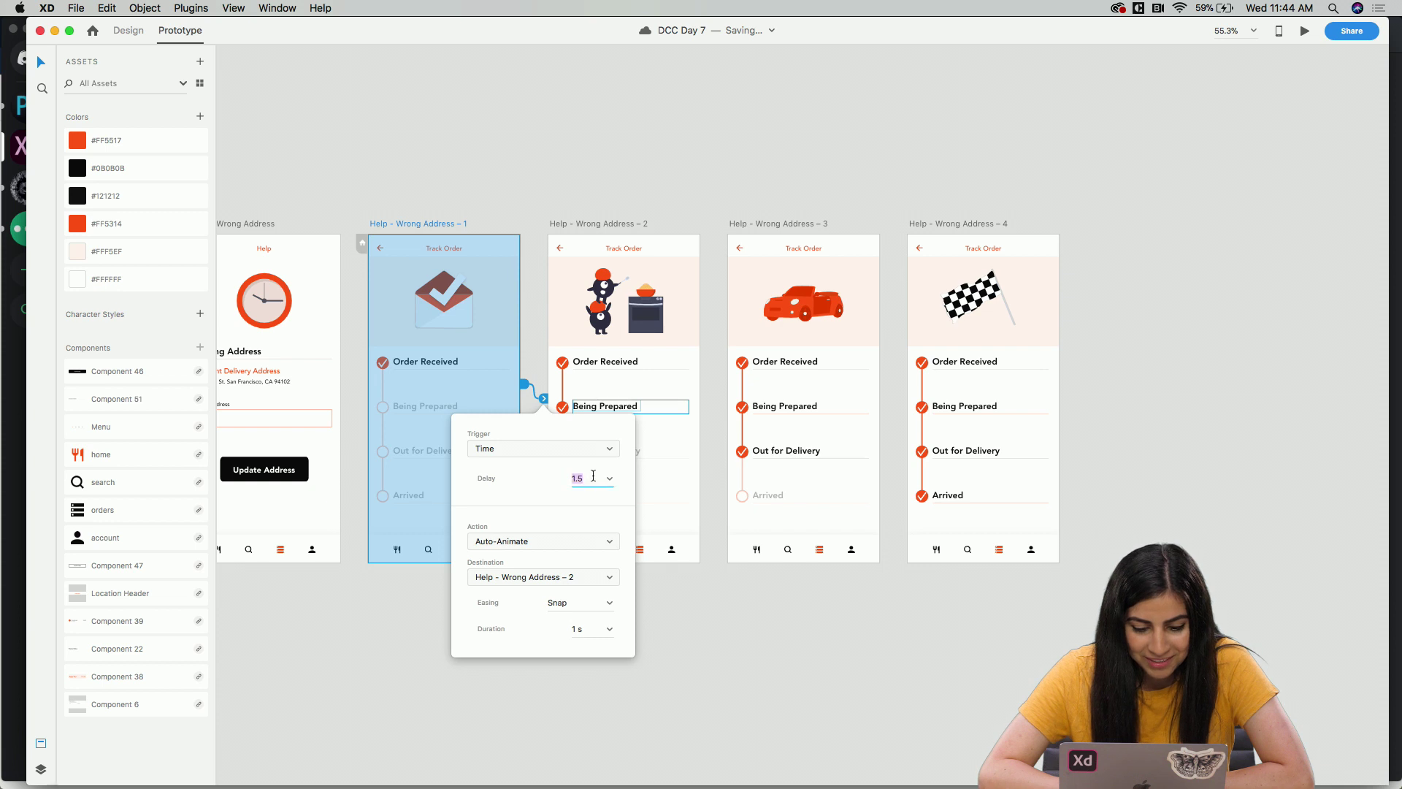
{"action": "key", "text": "Escape"}
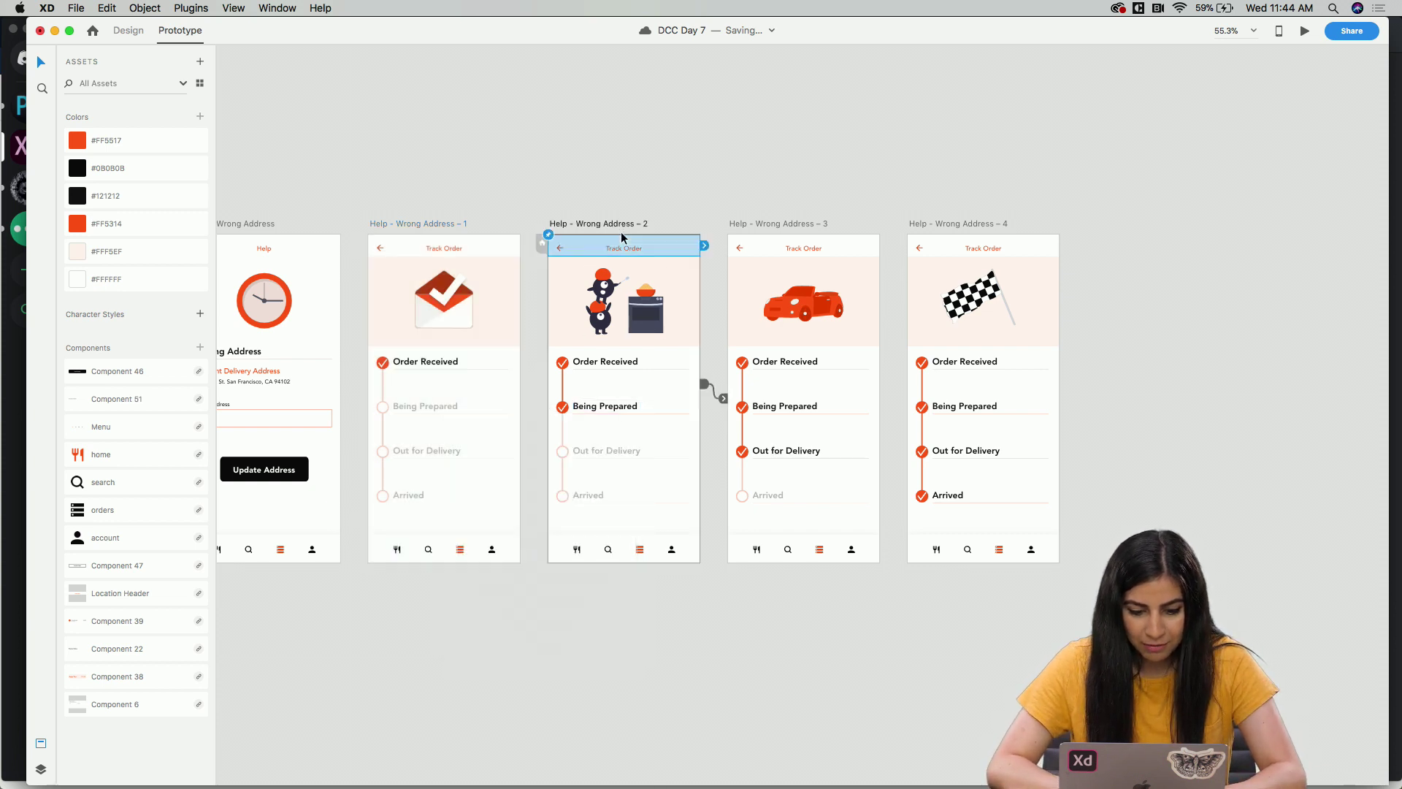
{"action": "left_click", "coordinate": [624, 225]}
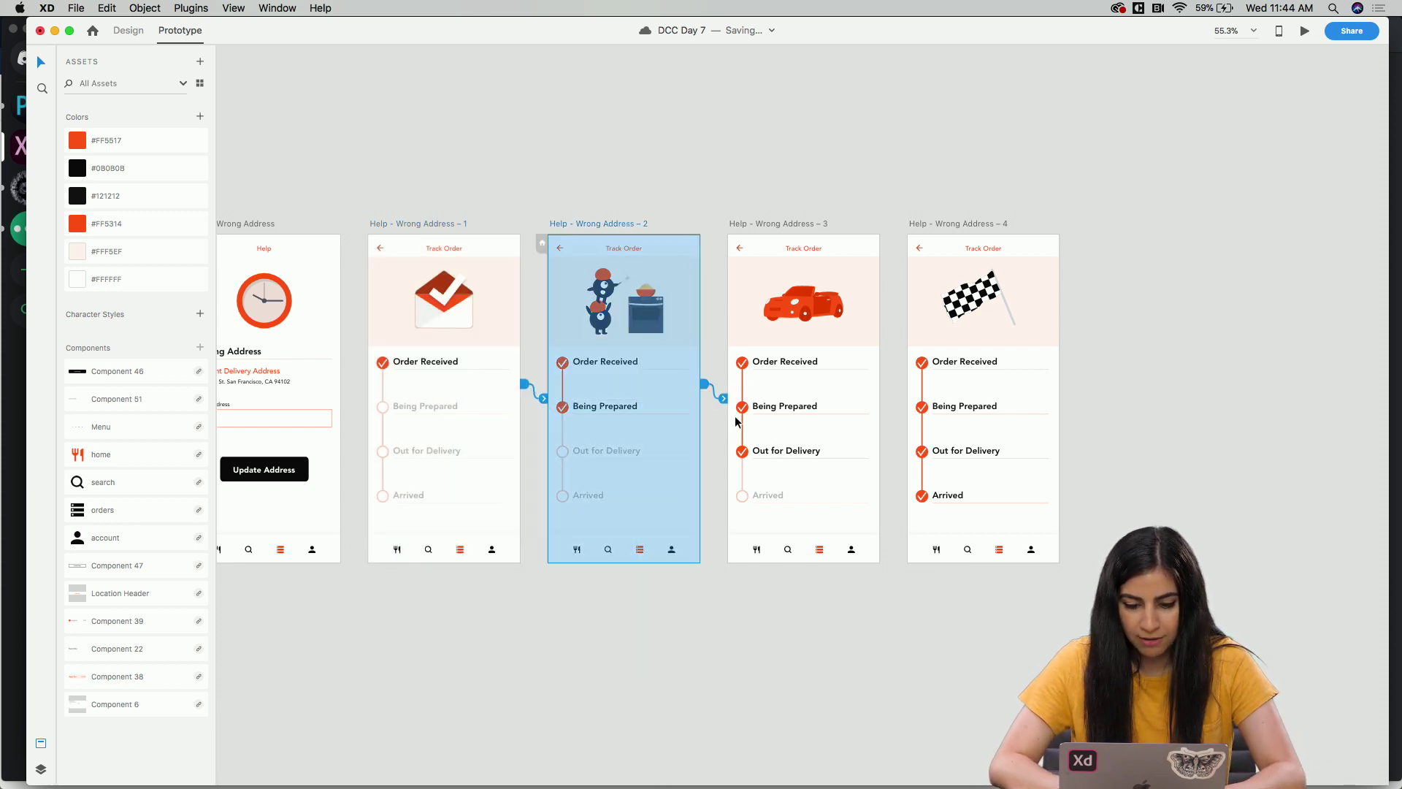
{"action": "left_click", "coordinate": [724, 400]}
{"action": "left_click", "coordinate": [785, 475]}
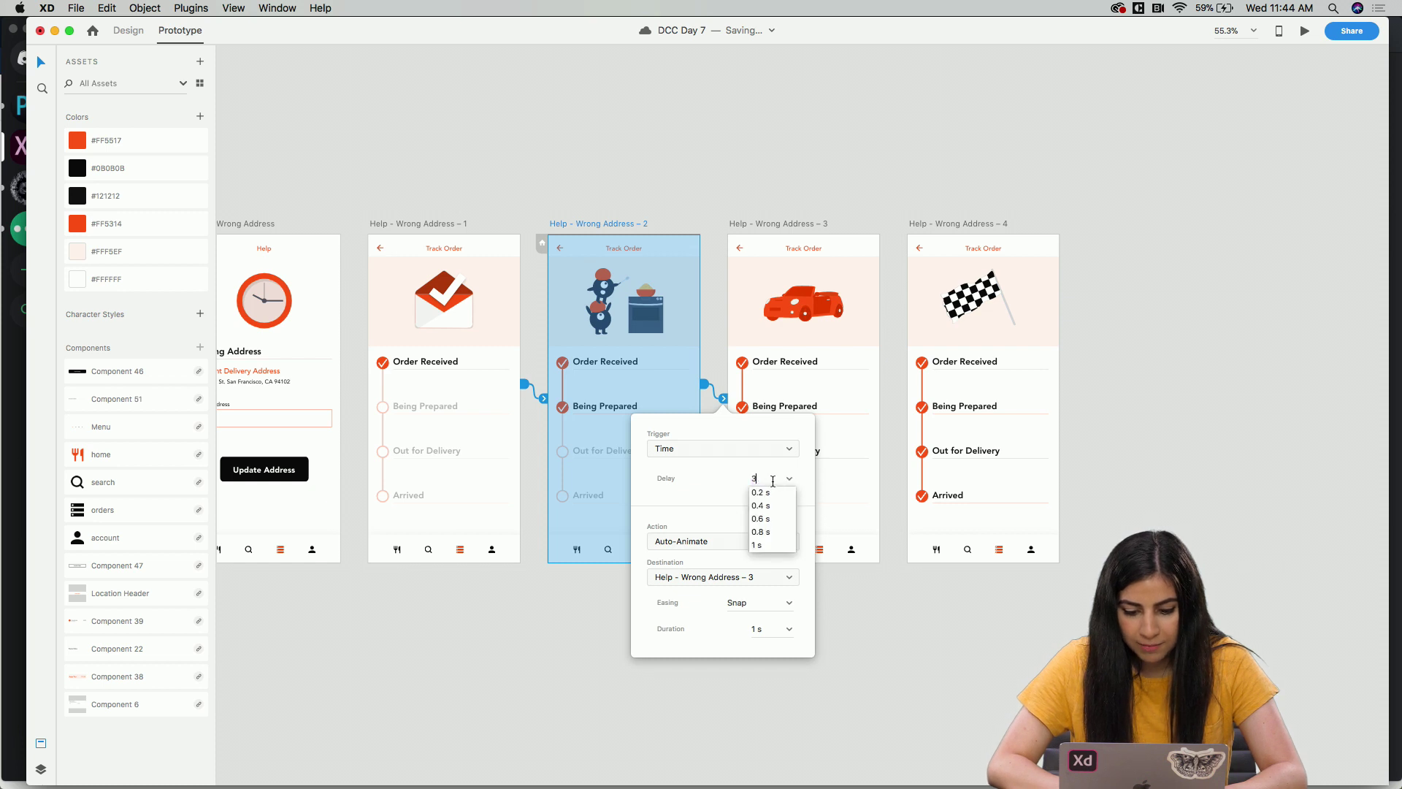
{"action": "key", "text": "Return"}
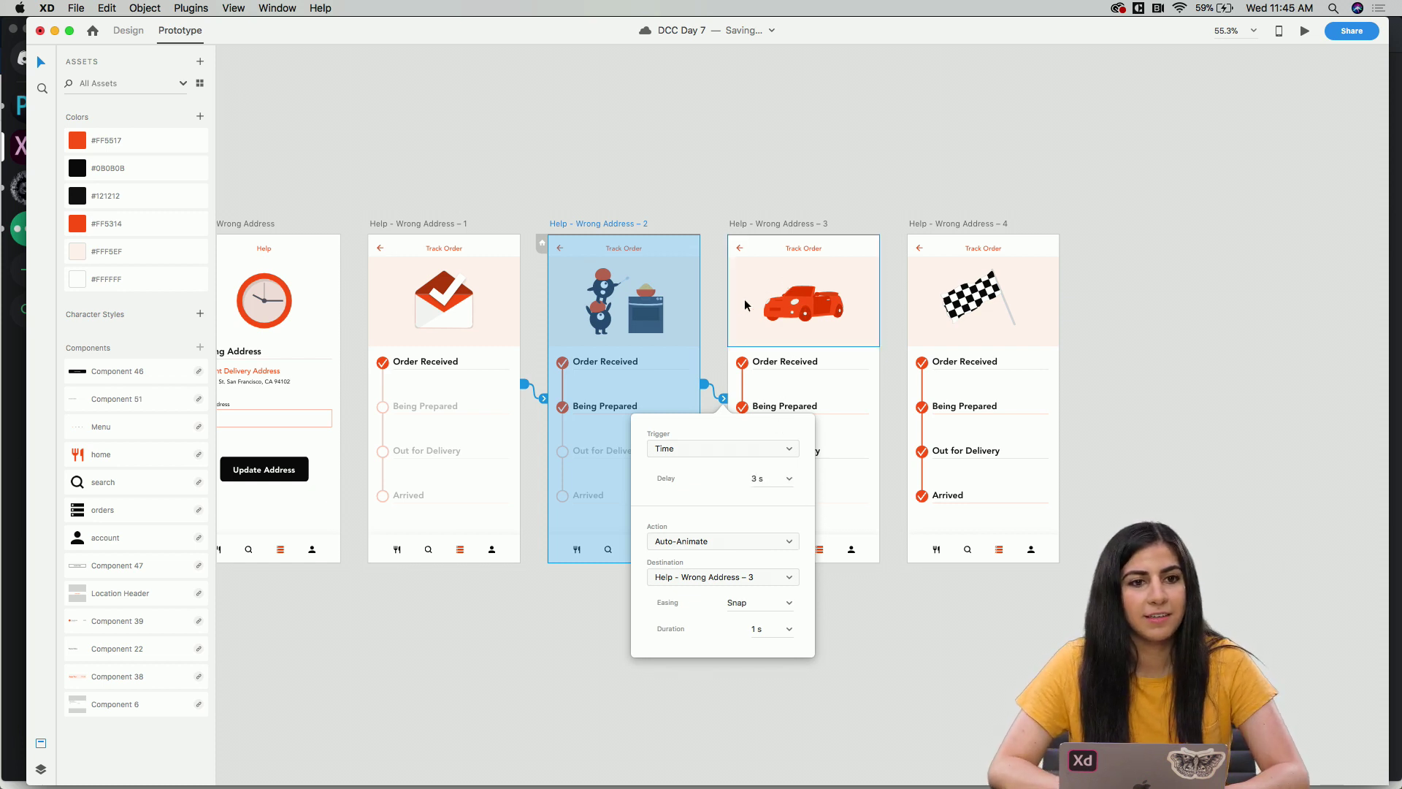
Set the delay of the transition from the third to the fourth Track Order artboard to 3 s.
{"action": "left_click", "coordinate": [778, 226]}
{"action": "left_click", "coordinate": [765, 224]}
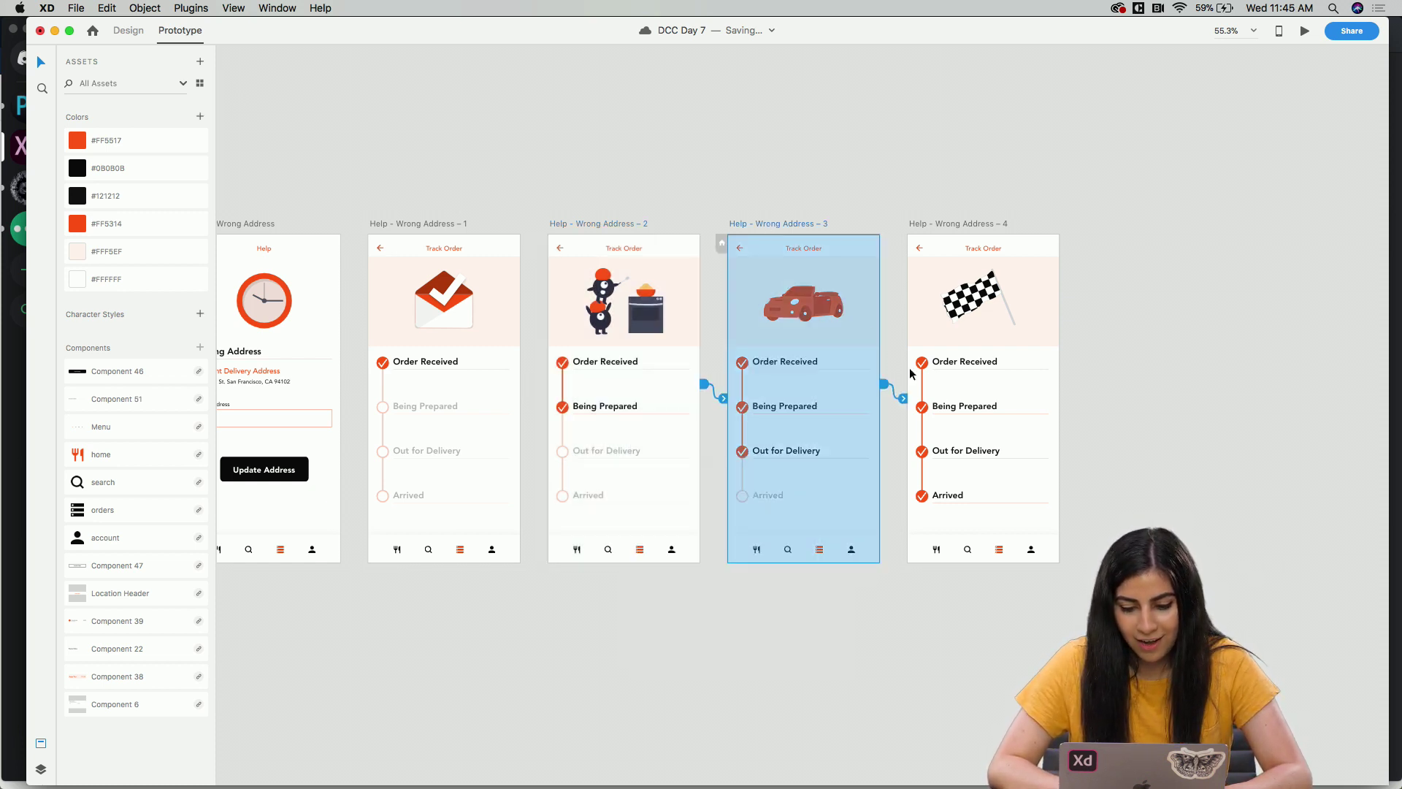
{"action": "left_click", "coordinate": [905, 402]}
{"action": "type", "text": "3"}
Preview the retimed Track Order sequence from its first artboard and look over the full row of screens from View Order.
{"action": "left_click", "coordinate": [423, 347]}
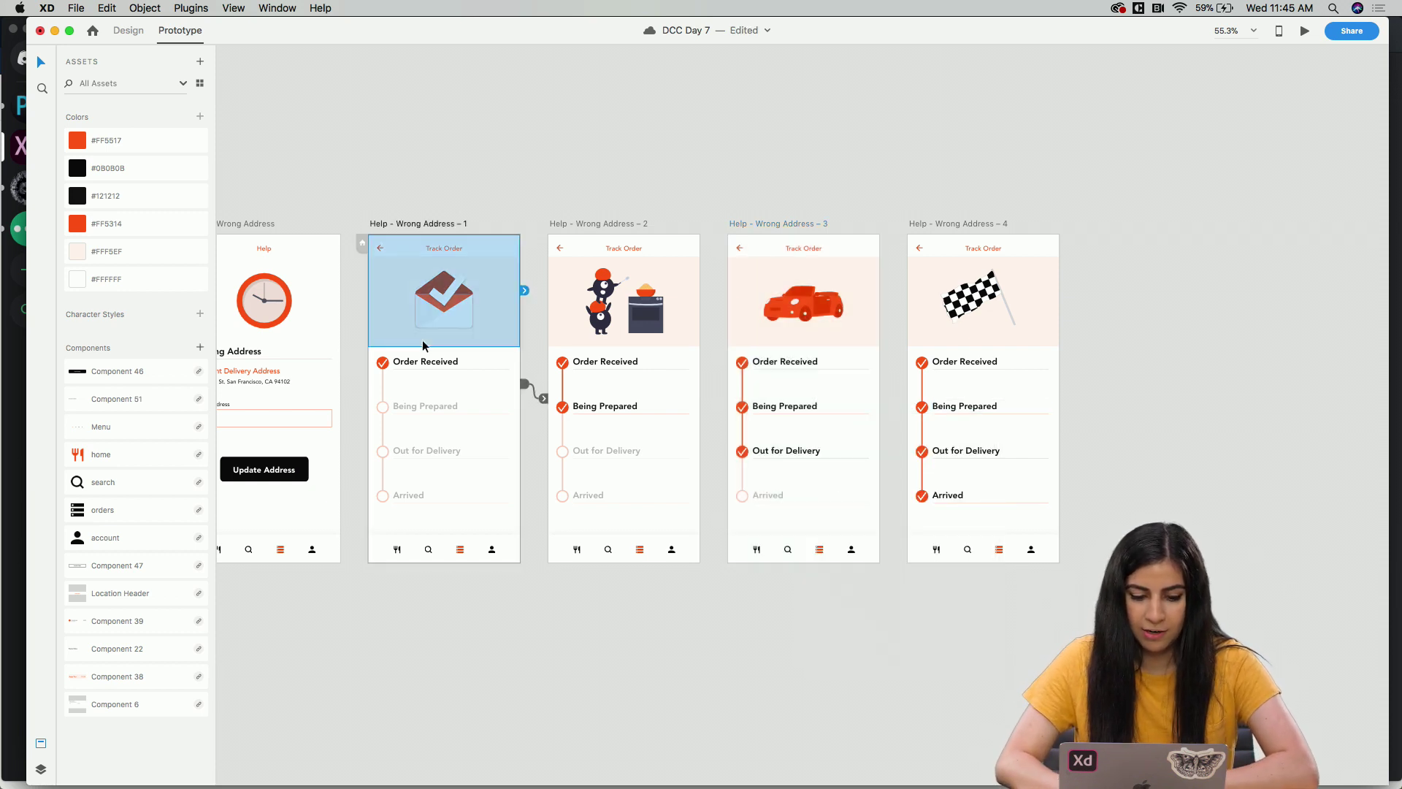
{"action": "left_click", "coordinate": [1307, 33]}
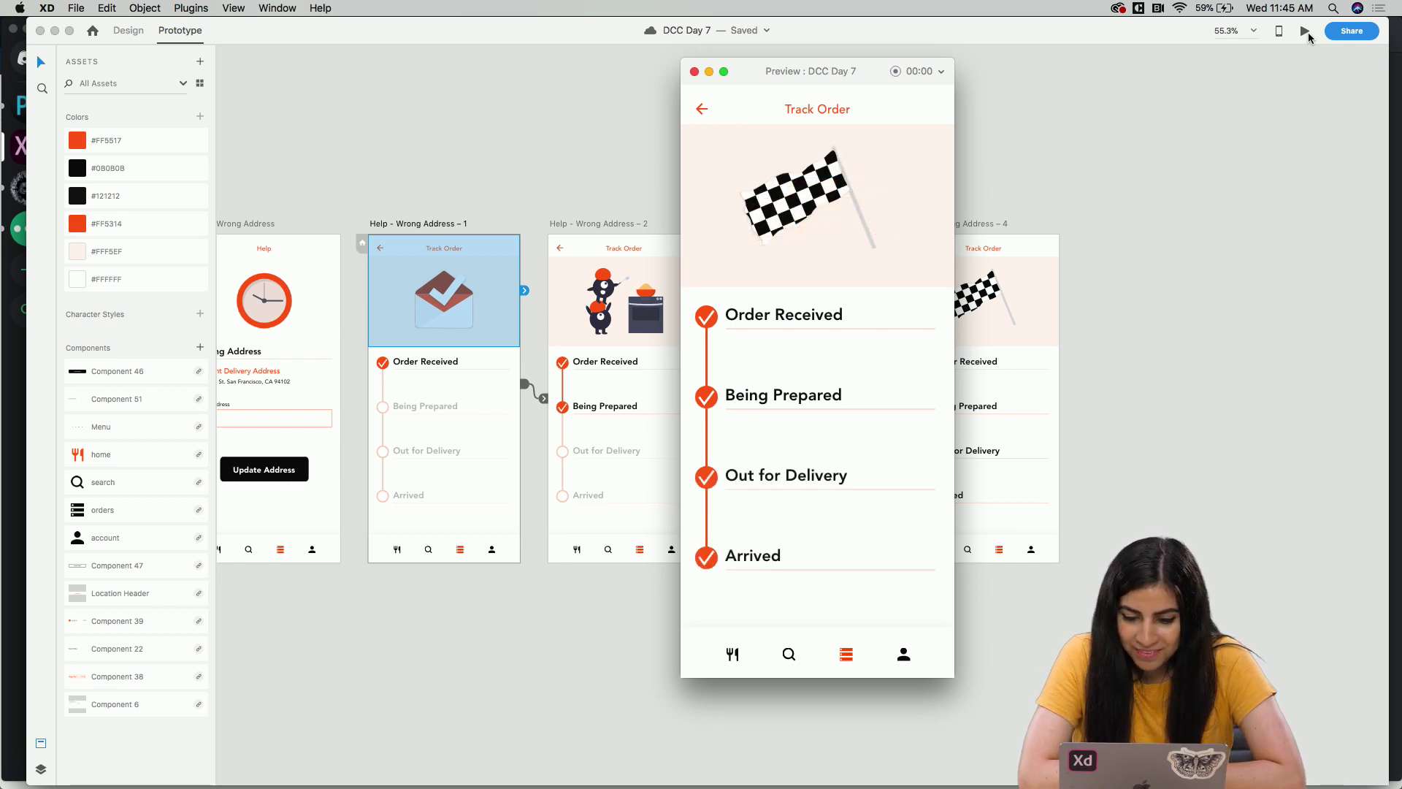
{"action": "left_click", "coordinate": [694, 71]}
{"action": "scroll", "coordinate": [519, 393], "scroll_direction": "left", "scroll_amount": 2}
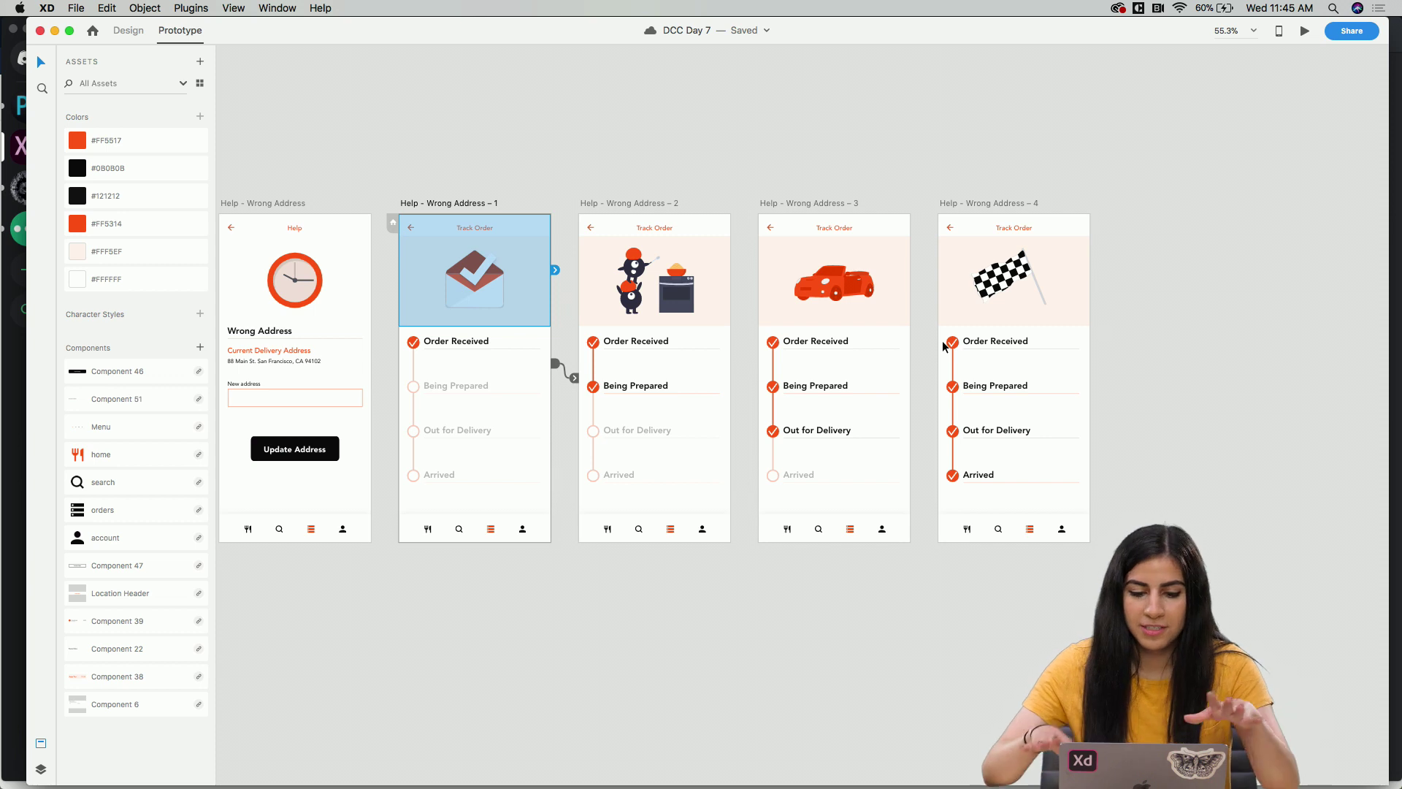
{"action": "scroll", "coordinate": [741, 291], "scroll_direction": "left", "scroll_amount": 4}
{"action": "scroll", "coordinate": [742, 290], "scroll_direction": "down", "scroll_amount": 2}
{"action": "scroll", "coordinate": [742, 287], "scroll_direction": "left", "scroll_amount": 3}
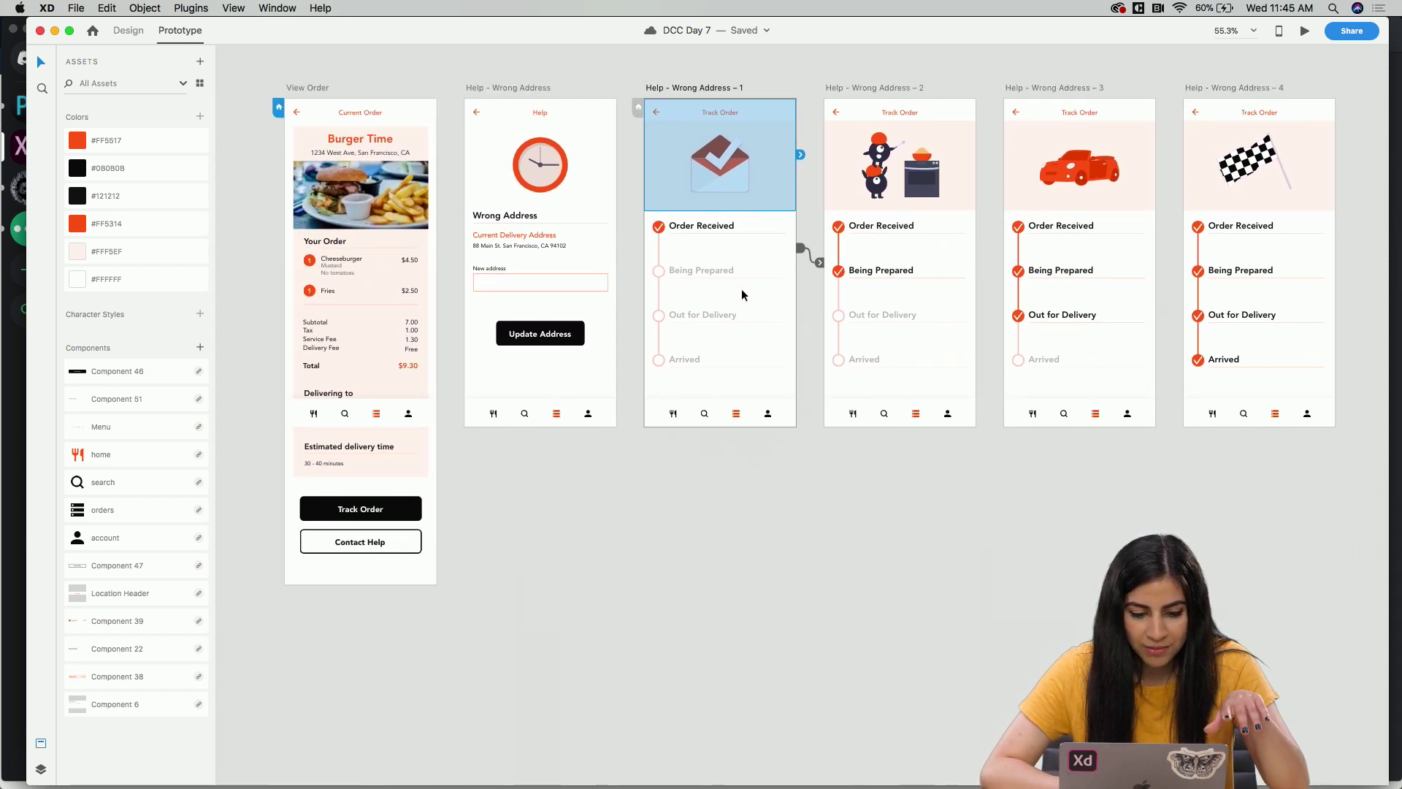
Switch DCC Day 7 to Design mode and move its window aside to uncover the document behind it.
{"action": "scroll", "coordinate": [742, 288], "scroll_direction": "right", "scroll_amount": 5}
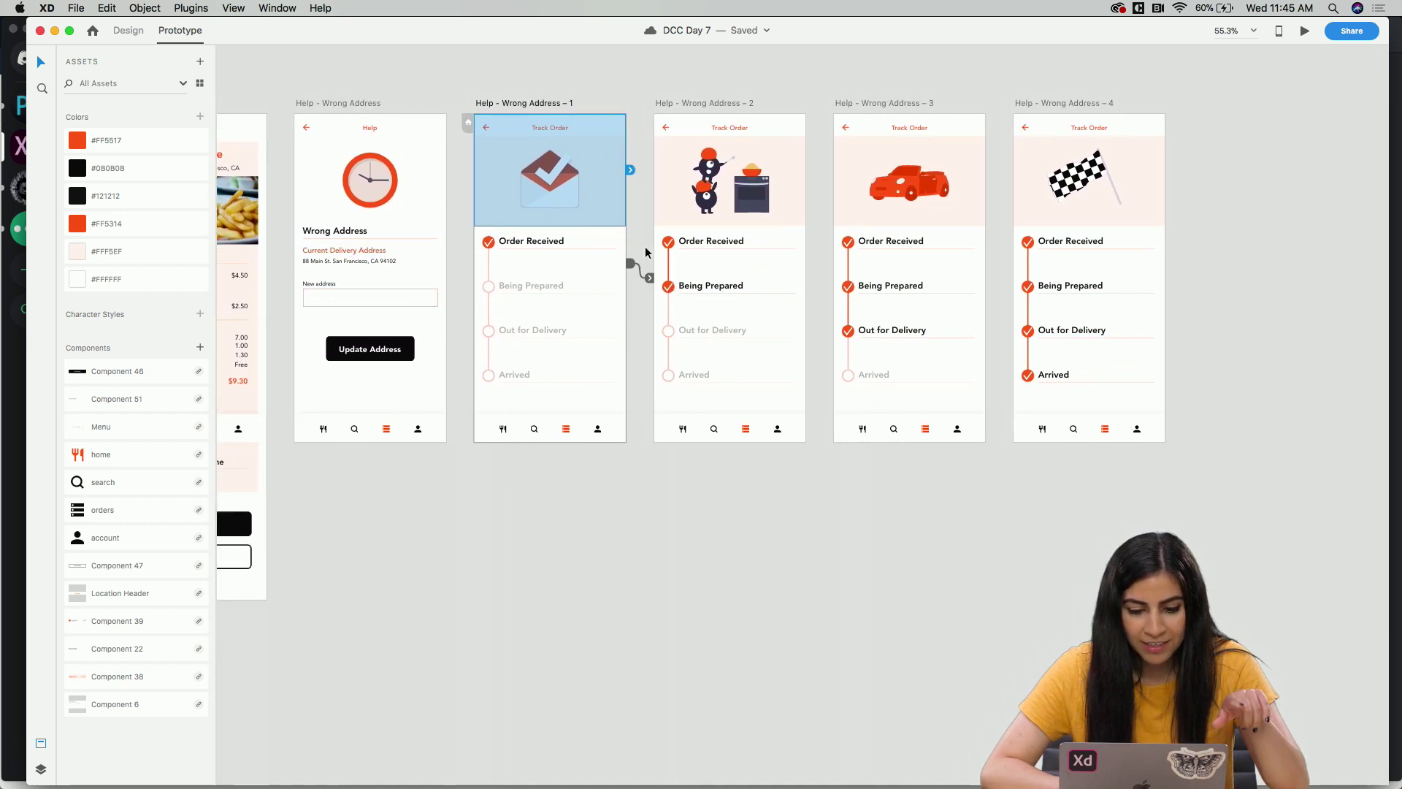
{"action": "left_click", "coordinate": [130, 35]}
{"action": "left_click_drag", "start_coordinate": [252, 32], "coordinate": [515, 32]}
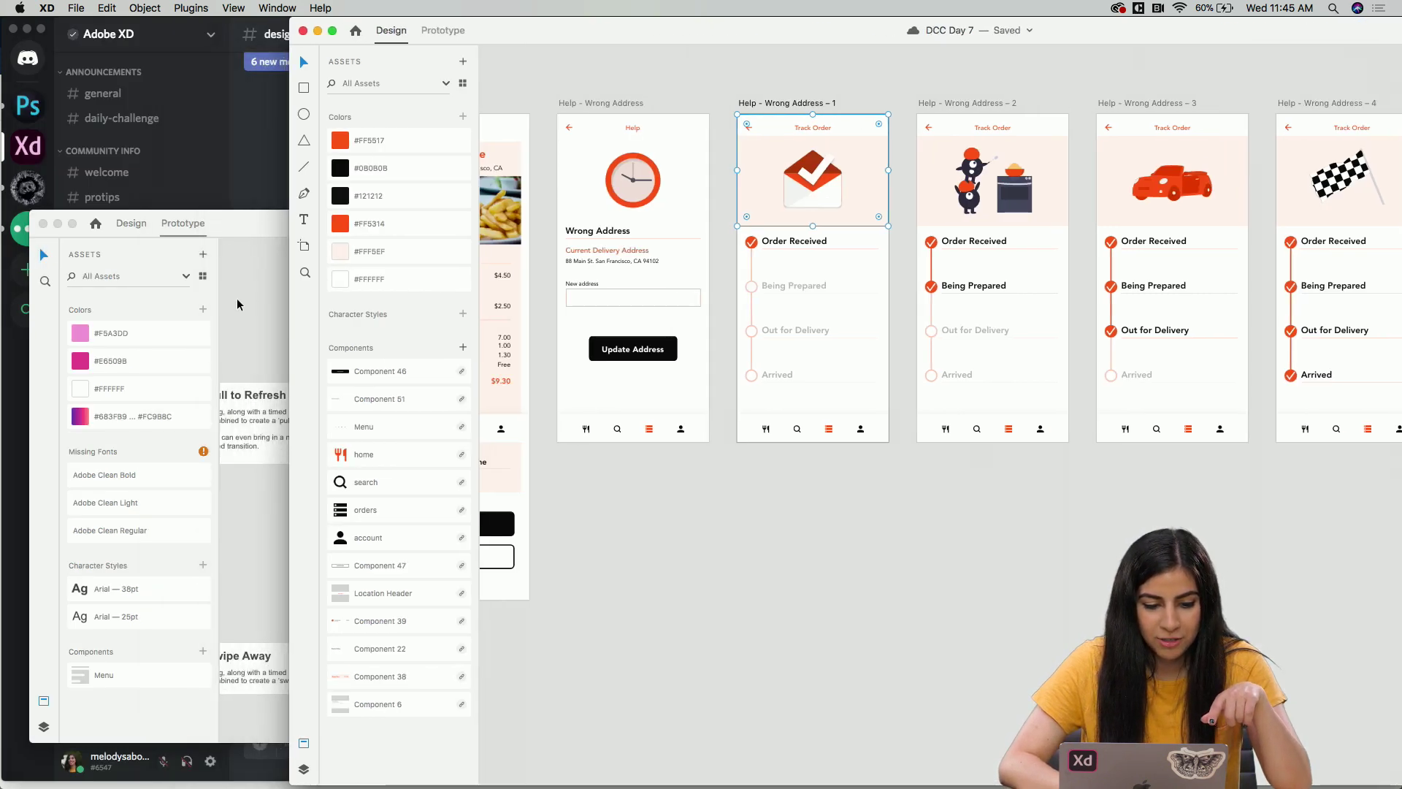
Bring the auto-animate-kit-final document to the front and enlarge its window to fill the screen.
{"action": "left_click", "coordinate": [238, 296]}
{"action": "left_click_drag", "start_coordinate": [276, 222], "coordinate": [257, 32]}
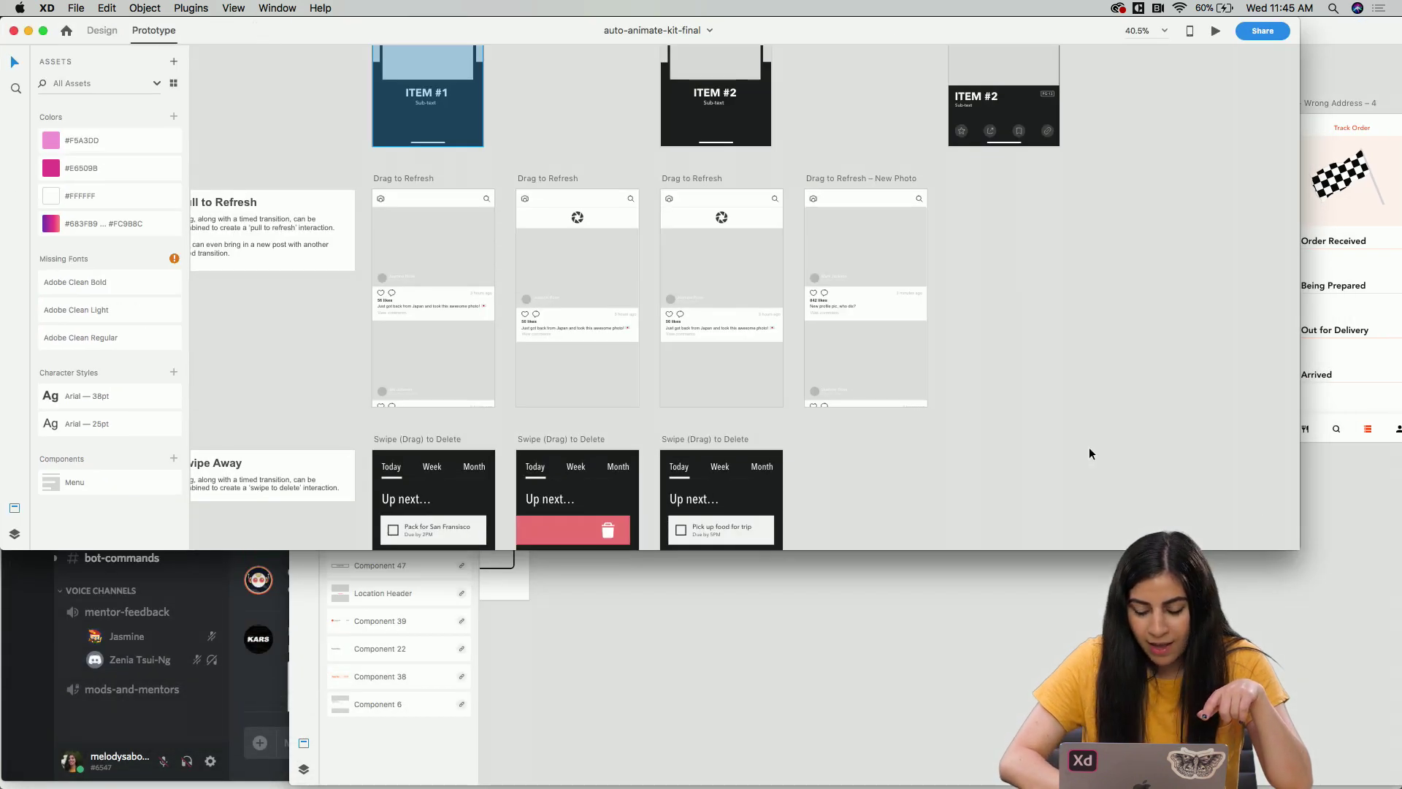
{"action": "left_click", "coordinate": [1292, 550]}
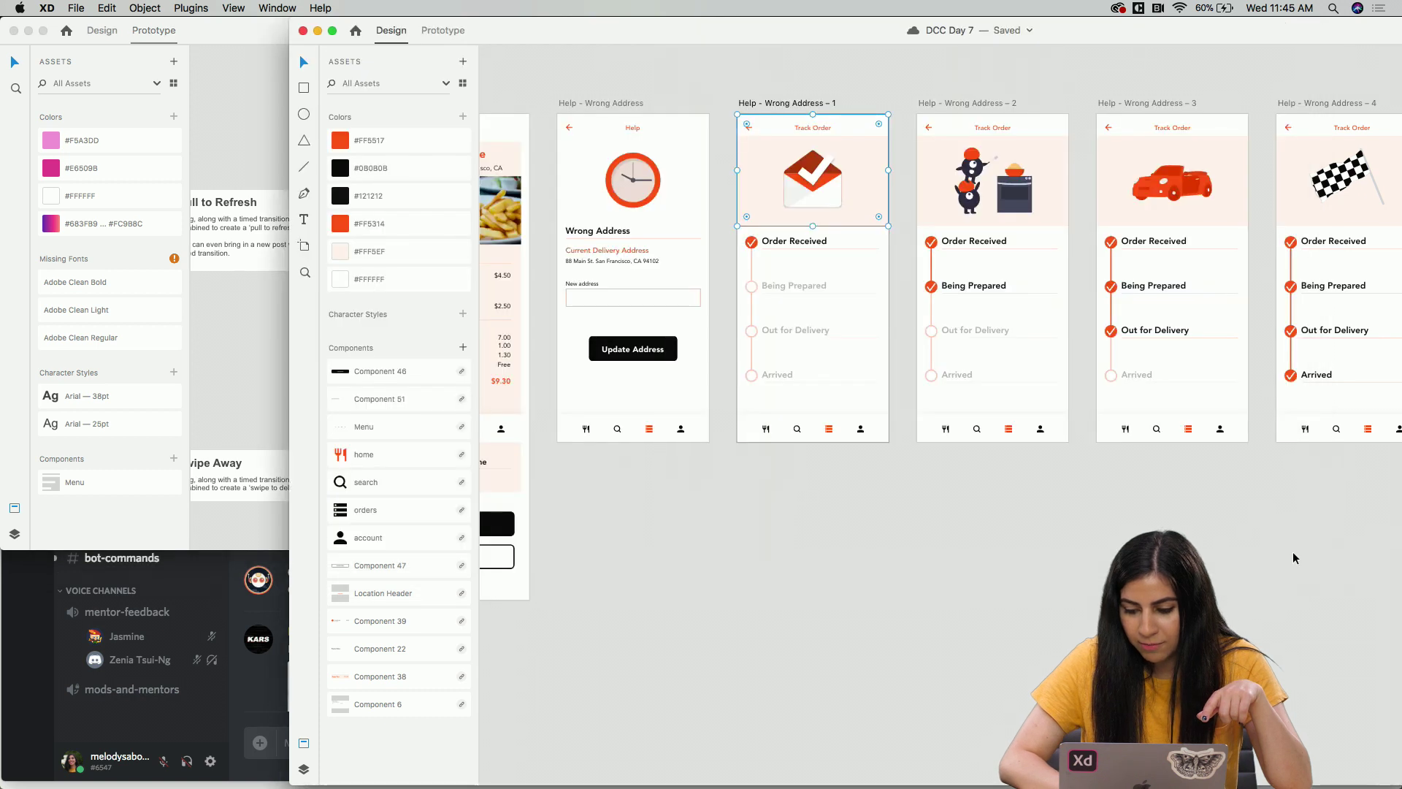
{"action": "left_click", "coordinate": [195, 361]}
{"action": "left_click_drag", "start_coordinate": [1300, 551], "coordinate": [1400, 787]}
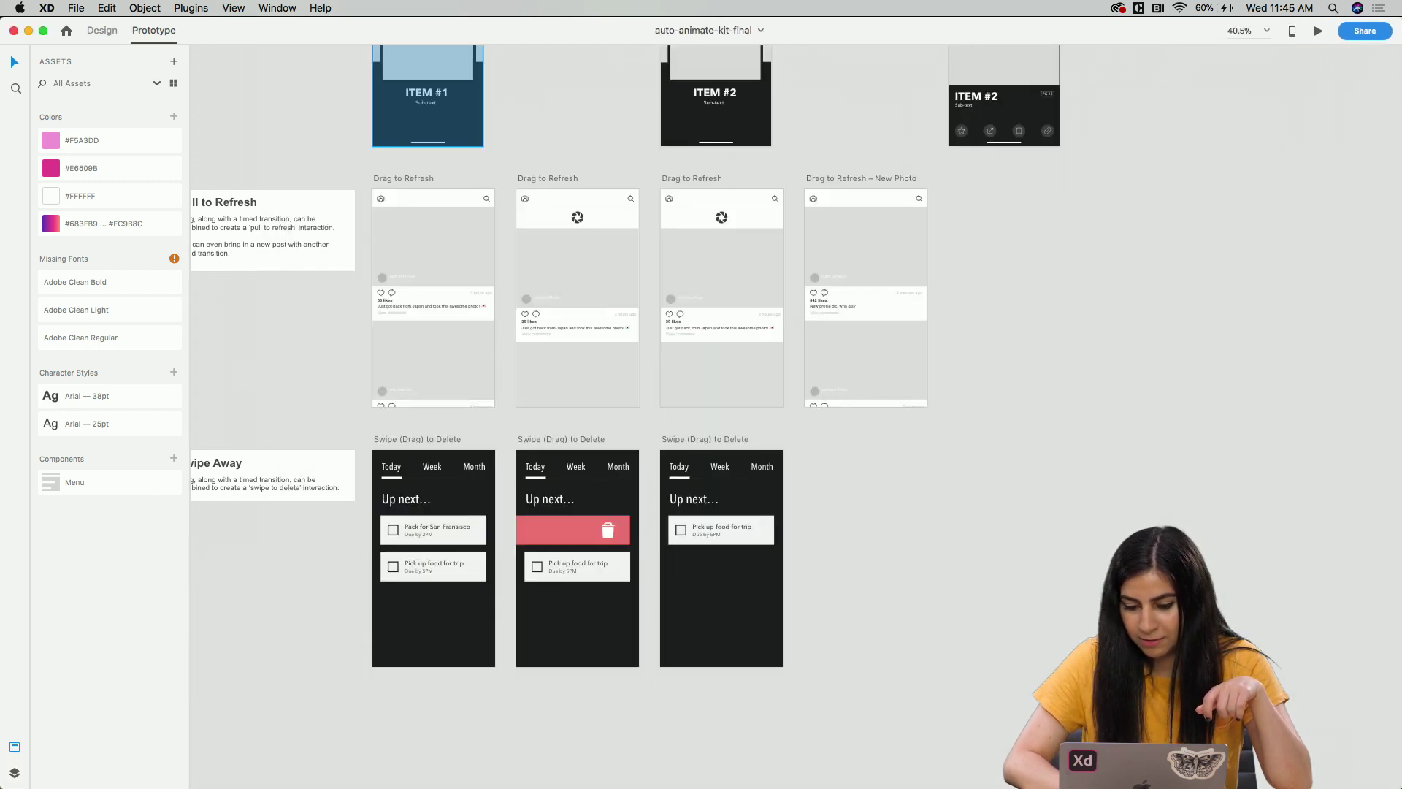
Look up the options for getting UI kits, leaving them without choosing one.
{"action": "left_click", "coordinate": [76, 8]}
{"action": "mouse_move", "coordinate": [183, 81]}
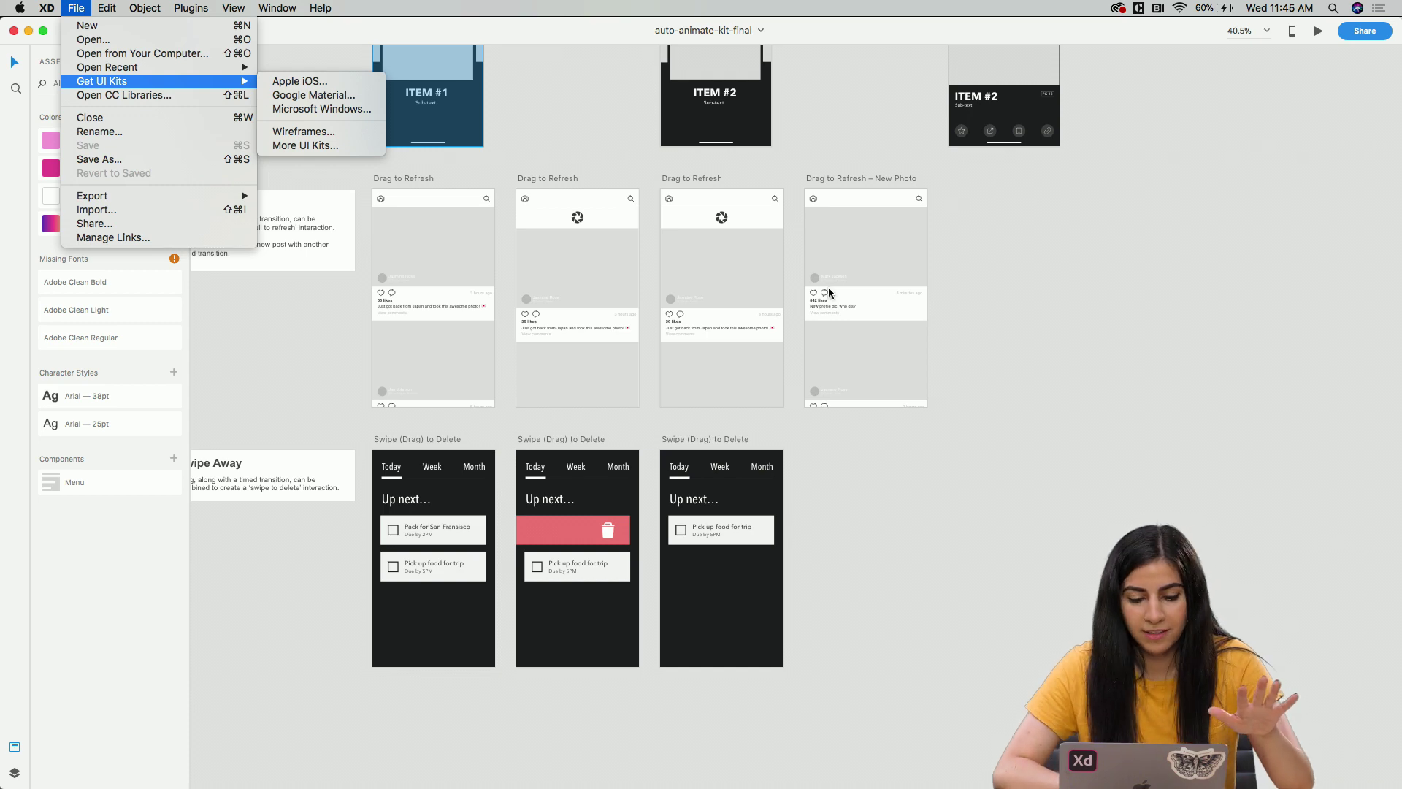
{"action": "left_click", "coordinate": [971, 311]}
Look over the kit's auto-animate examples across The Basics, UI Elements, Drag Examples and Website Examples.
{"action": "scroll", "coordinate": [970, 312], "scroll_direction": "left", "scroll_amount": 3}
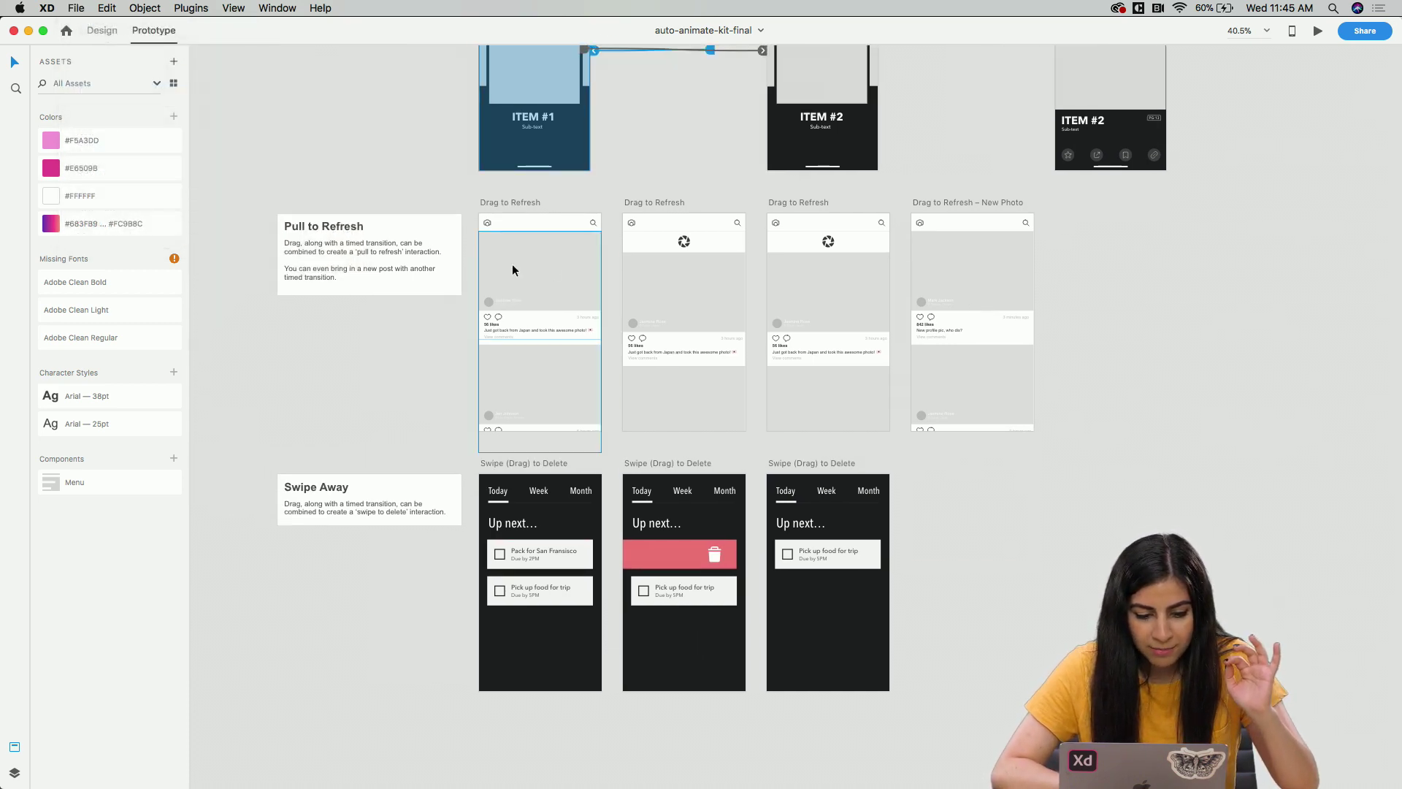
{"action": "scroll", "coordinate": [270, 214], "scroll_direction": "up", "scroll_amount": 5}
{"action": "scroll", "coordinate": [503, 256], "scroll_direction": "down", "scroll_amount": 10}
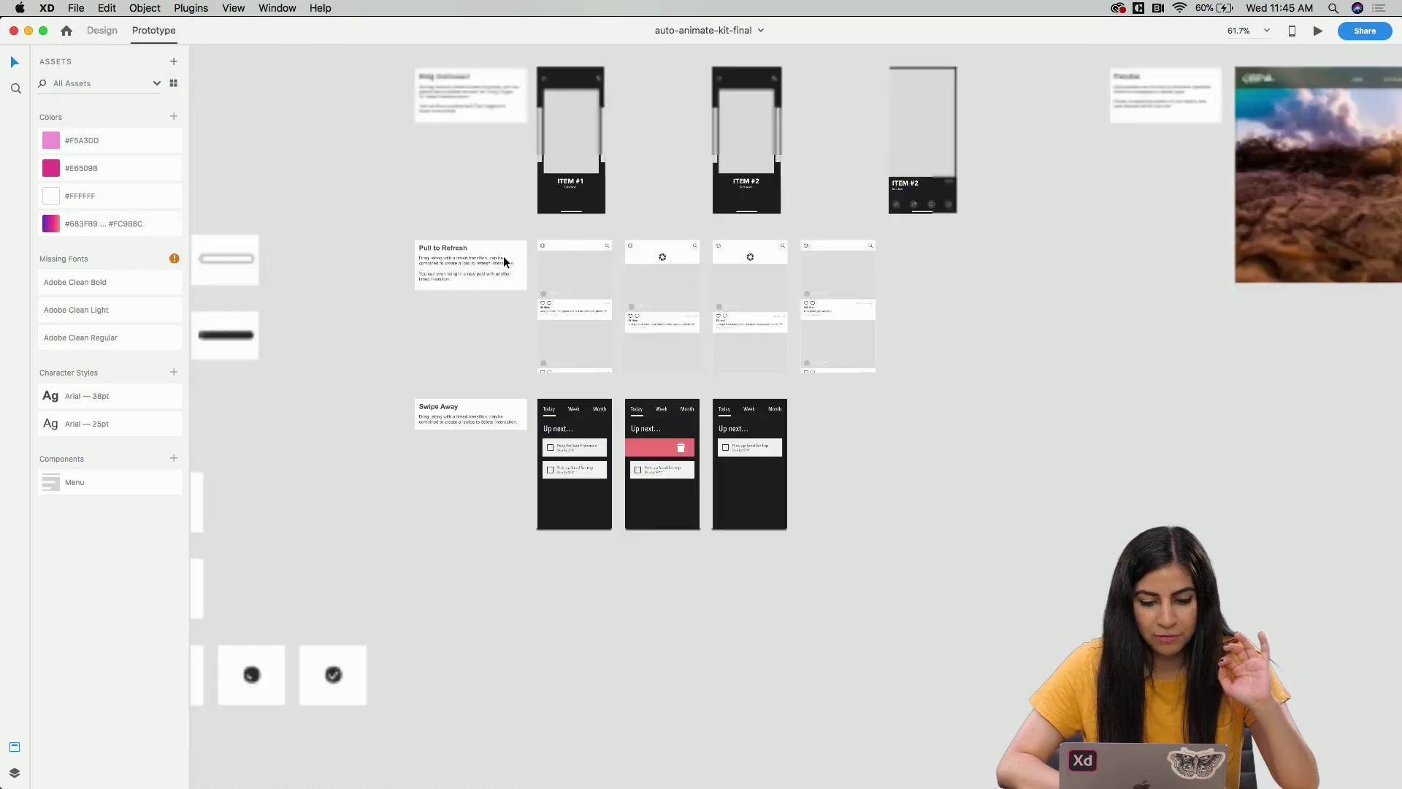
{"action": "scroll", "coordinate": [502, 256], "scroll_direction": "down", "scroll_amount": 2}
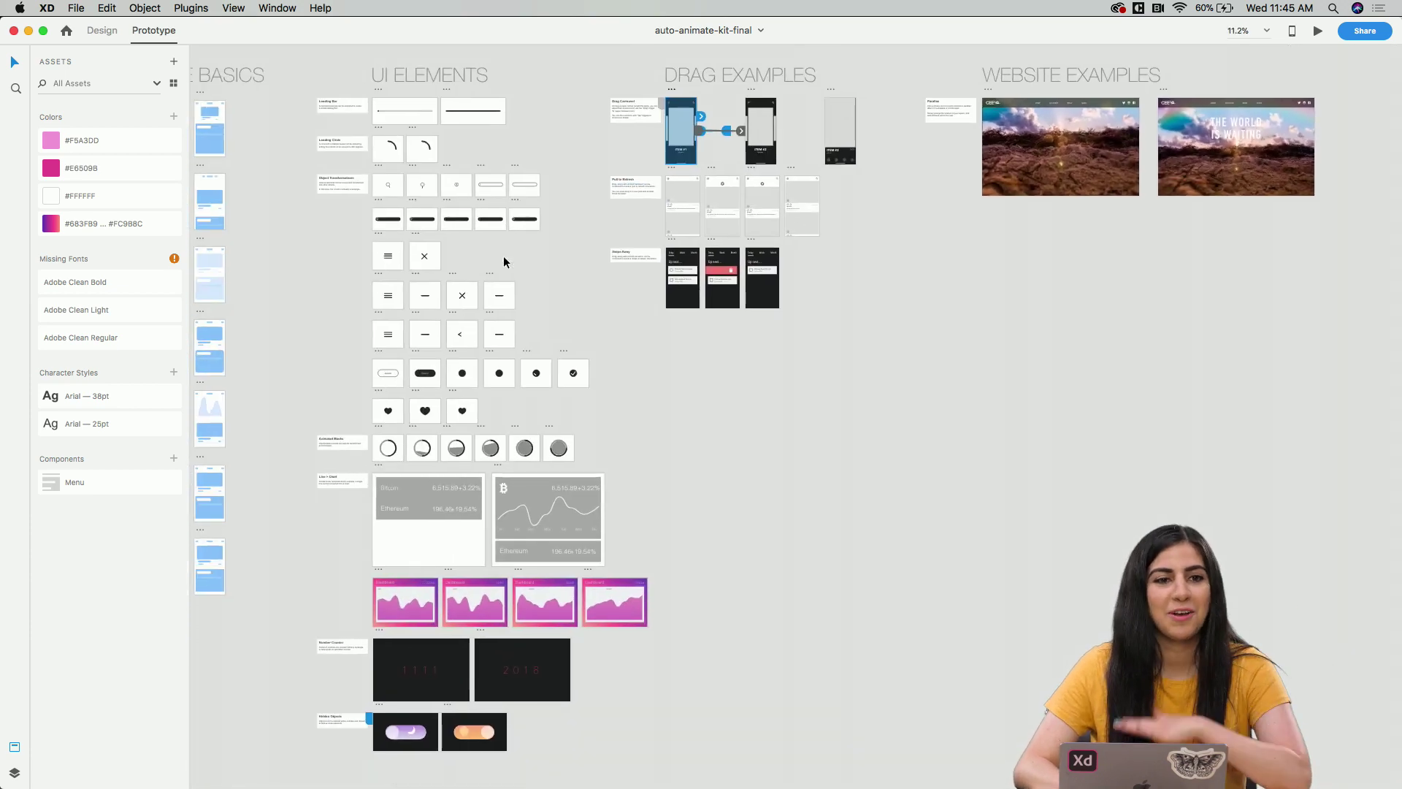
{"action": "scroll", "coordinate": [502, 256], "scroll_direction": "left", "scroll_amount": 5}
{"action": "scroll", "coordinate": [503, 255], "scroll_direction": "right", "scroll_amount": 3}
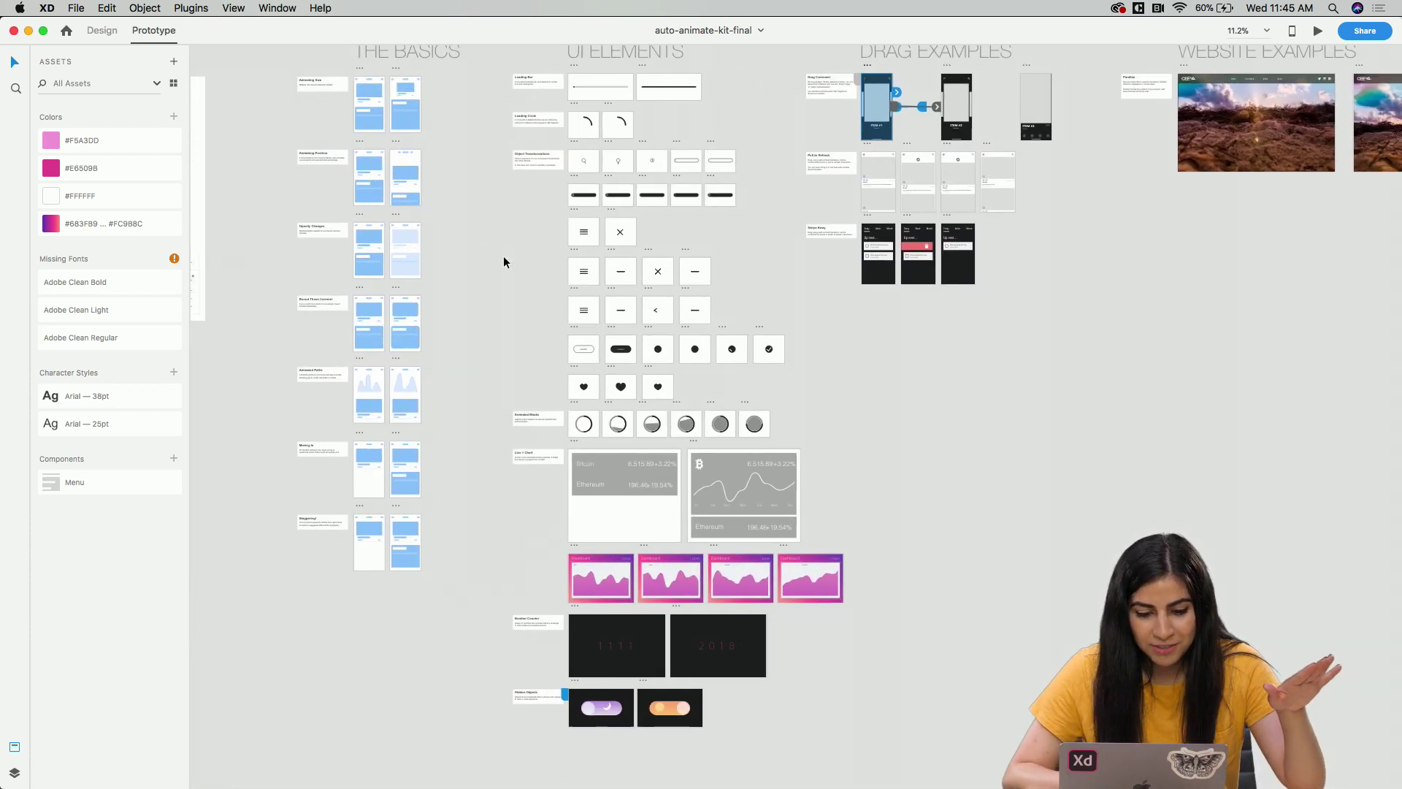
{"action": "scroll", "coordinate": [422, 191], "scroll_direction": "up", "scroll_amount": 5}
{"action": "scroll", "coordinate": [422, 191], "scroll_direction": "up", "scroll_amount": 4}
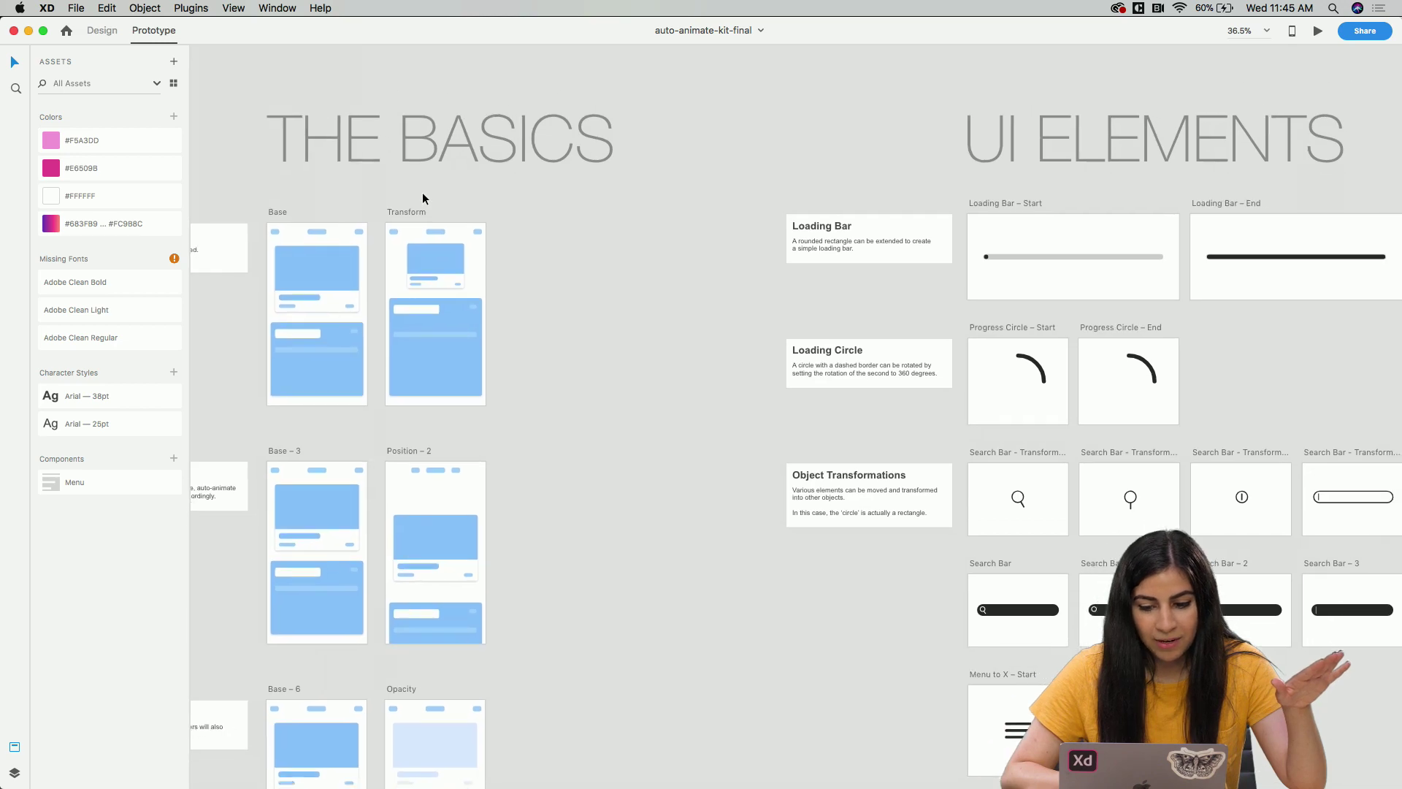
{"action": "scroll", "coordinate": [422, 191], "scroll_direction": "right", "scroll_amount": 8}
{"action": "scroll", "coordinate": [422, 191], "scroll_direction": "down", "scroll_amount": 8}
{"action": "scroll", "coordinate": [422, 192], "scroll_direction": "right", "scroll_amount": 2}
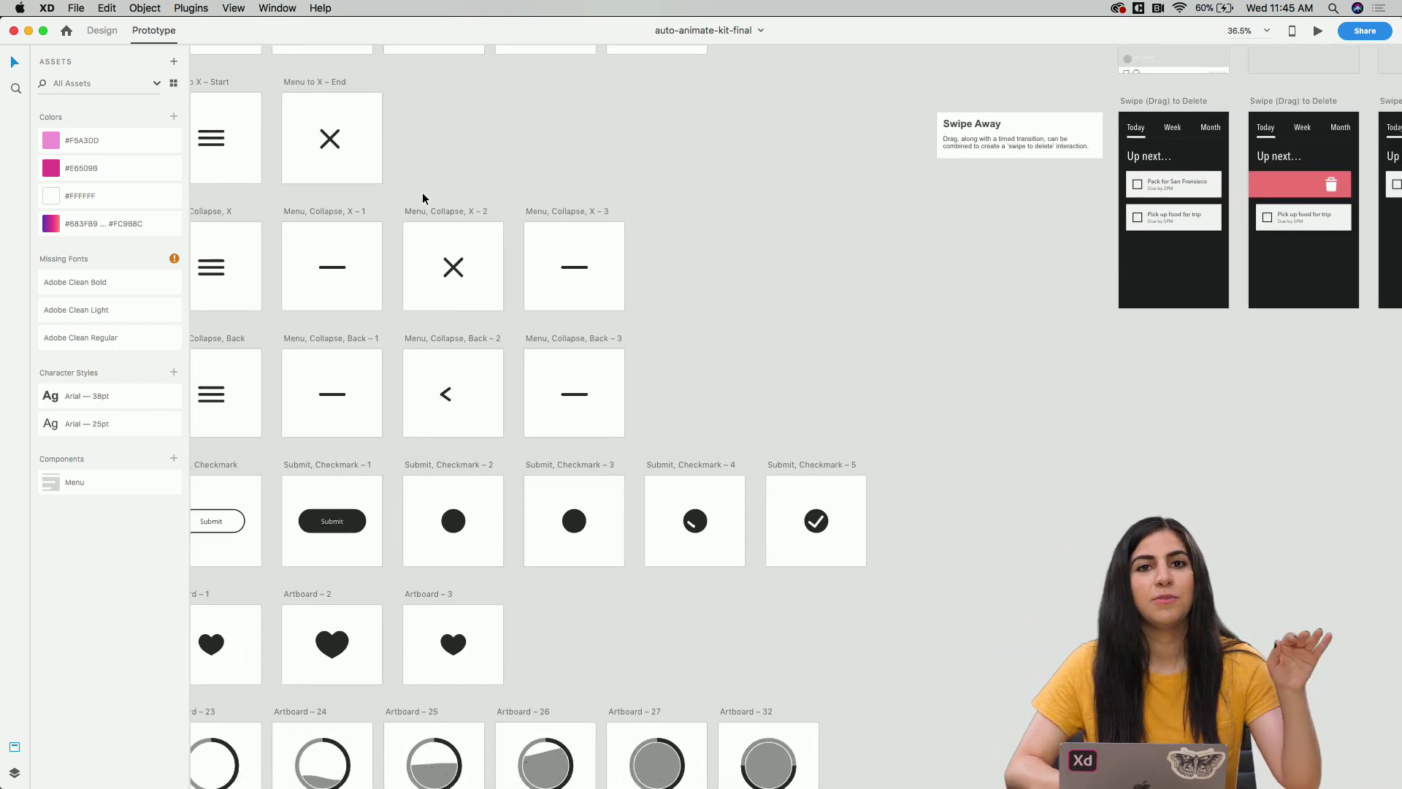
{"action": "scroll", "coordinate": [422, 192], "scroll_direction": "down", "scroll_amount": 5}
{"action": "scroll", "coordinate": [422, 191], "scroll_direction": "up", "scroll_amount": 3}
{"action": "scroll", "coordinate": [422, 191], "scroll_direction": "right", "scroll_amount": 3}
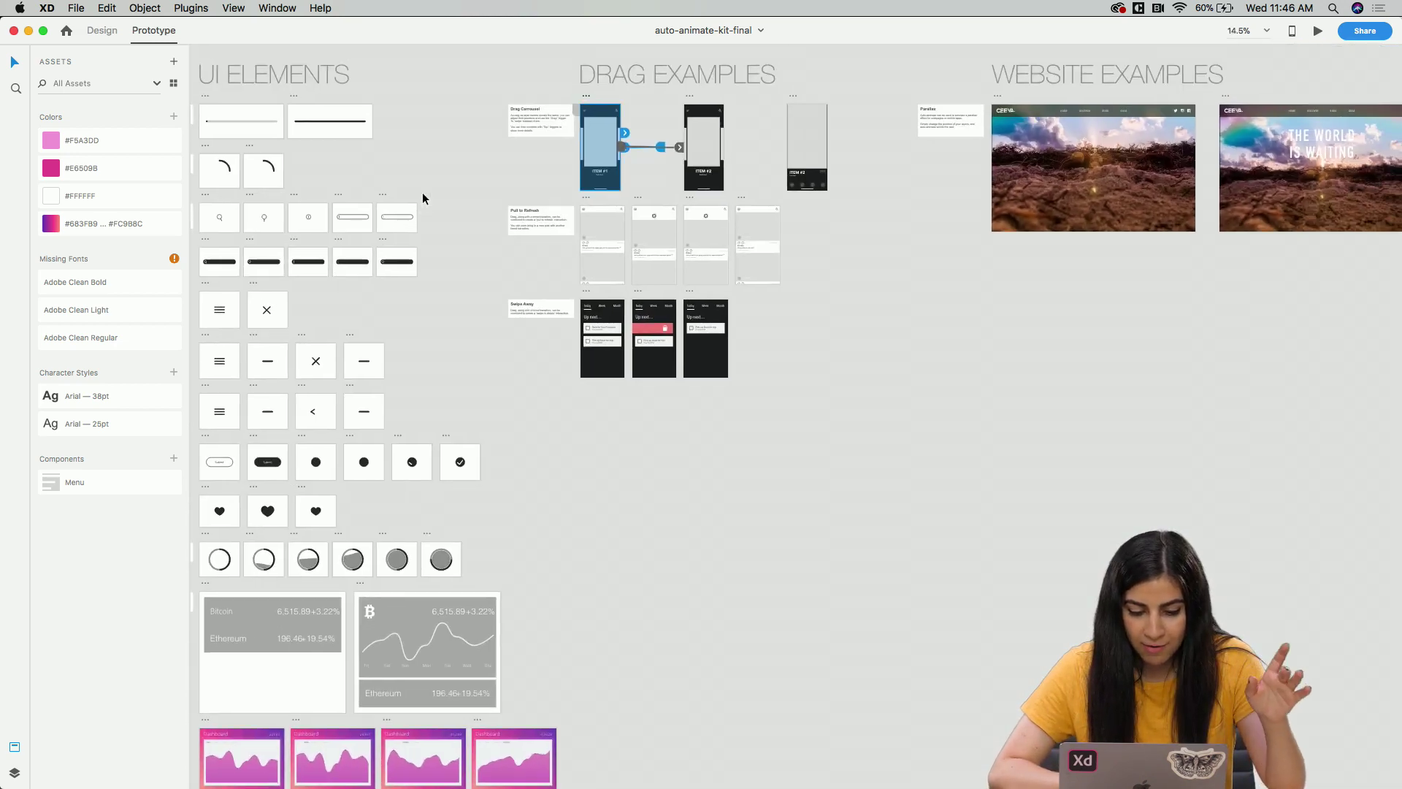
Preview the Pull to Refresh example from its first Drag to Refresh artboard, pull the feed down, and close the preview.
{"action": "scroll", "coordinate": [506, 261], "scroll_direction": "up", "scroll_amount": 5}
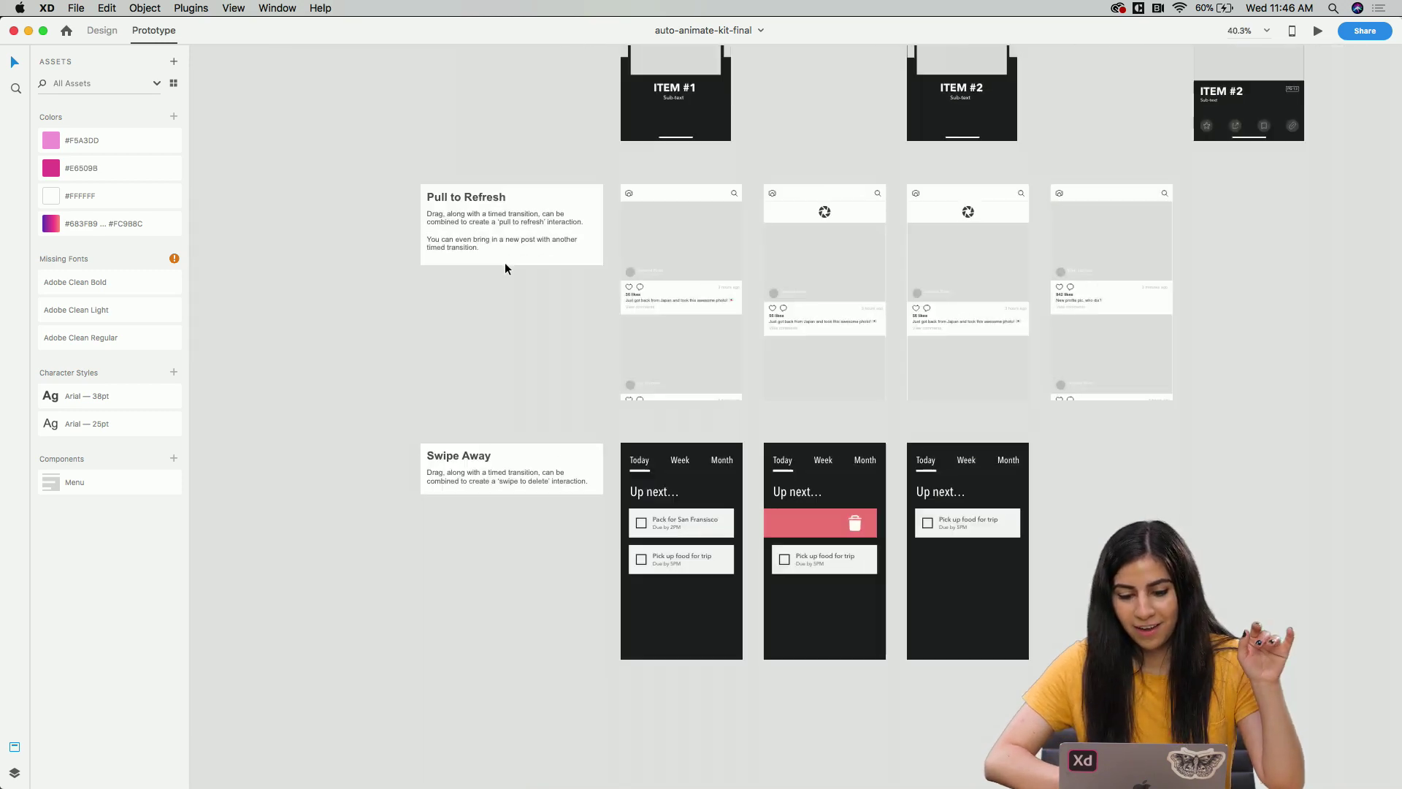
{"action": "scroll", "coordinate": [505, 262], "scroll_direction": "right", "scroll_amount": 3}
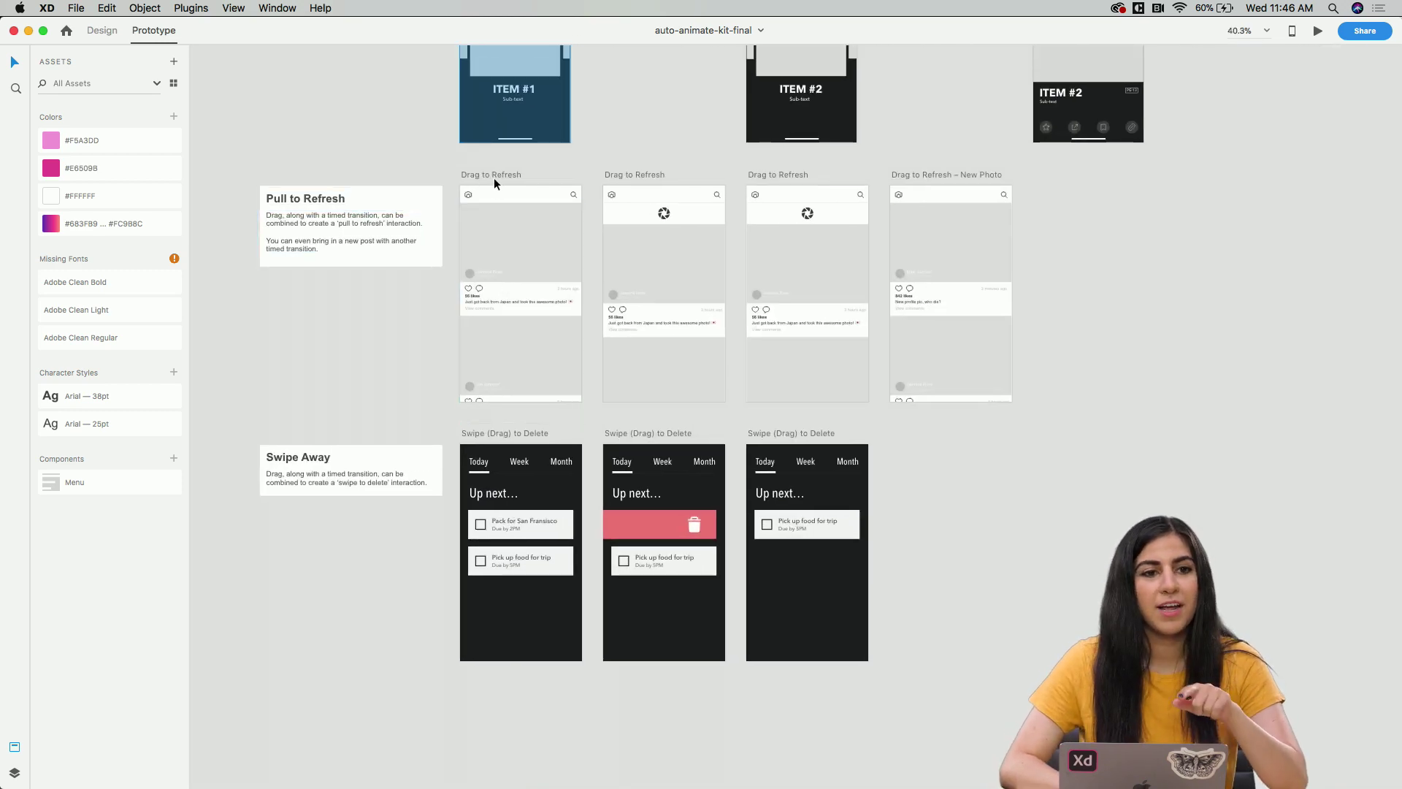
{"action": "left_click", "coordinate": [501, 177]}
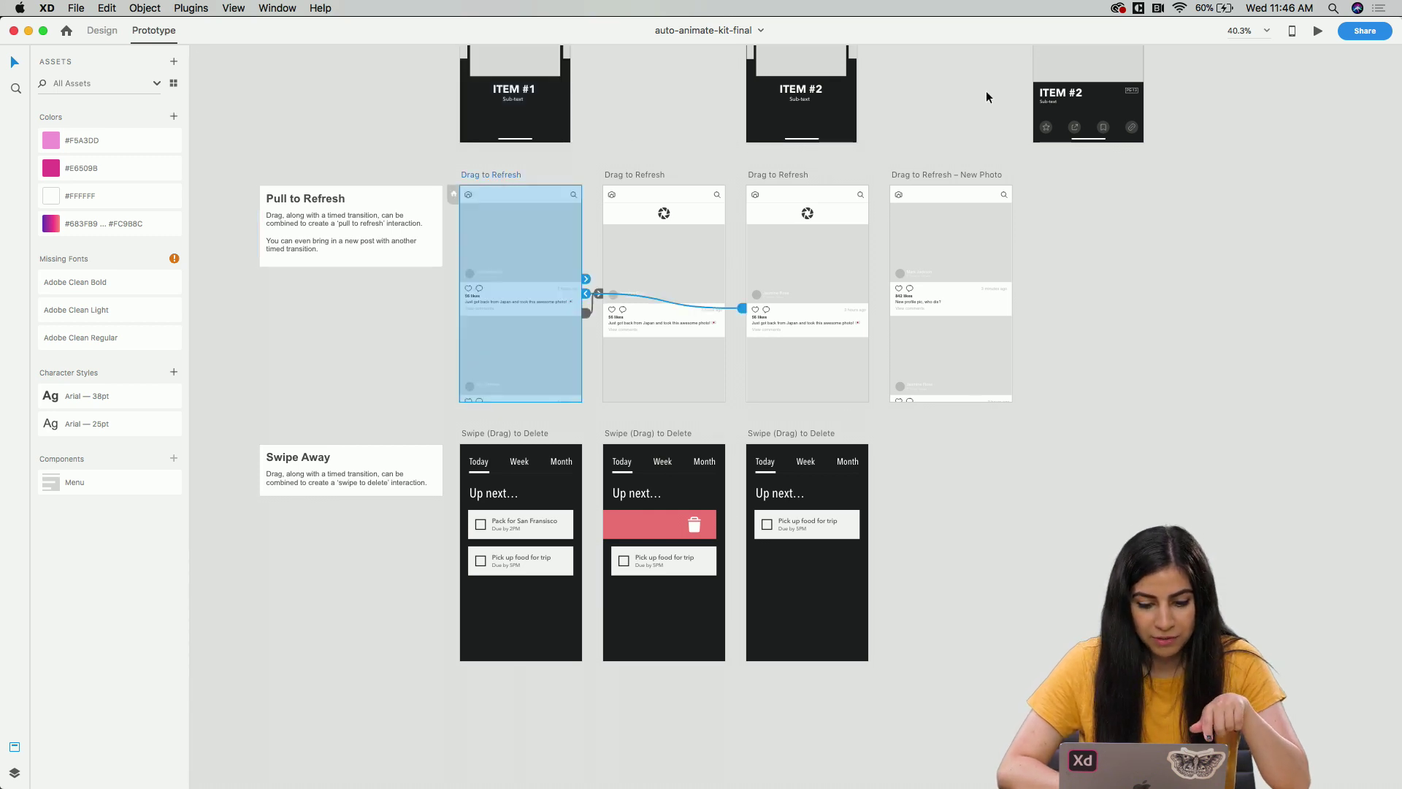
{"action": "left_click_drag", "start_coordinate": [923, 104], "coordinate": [1289, 4]}
{"action": "left_click", "coordinate": [1317, 32]}
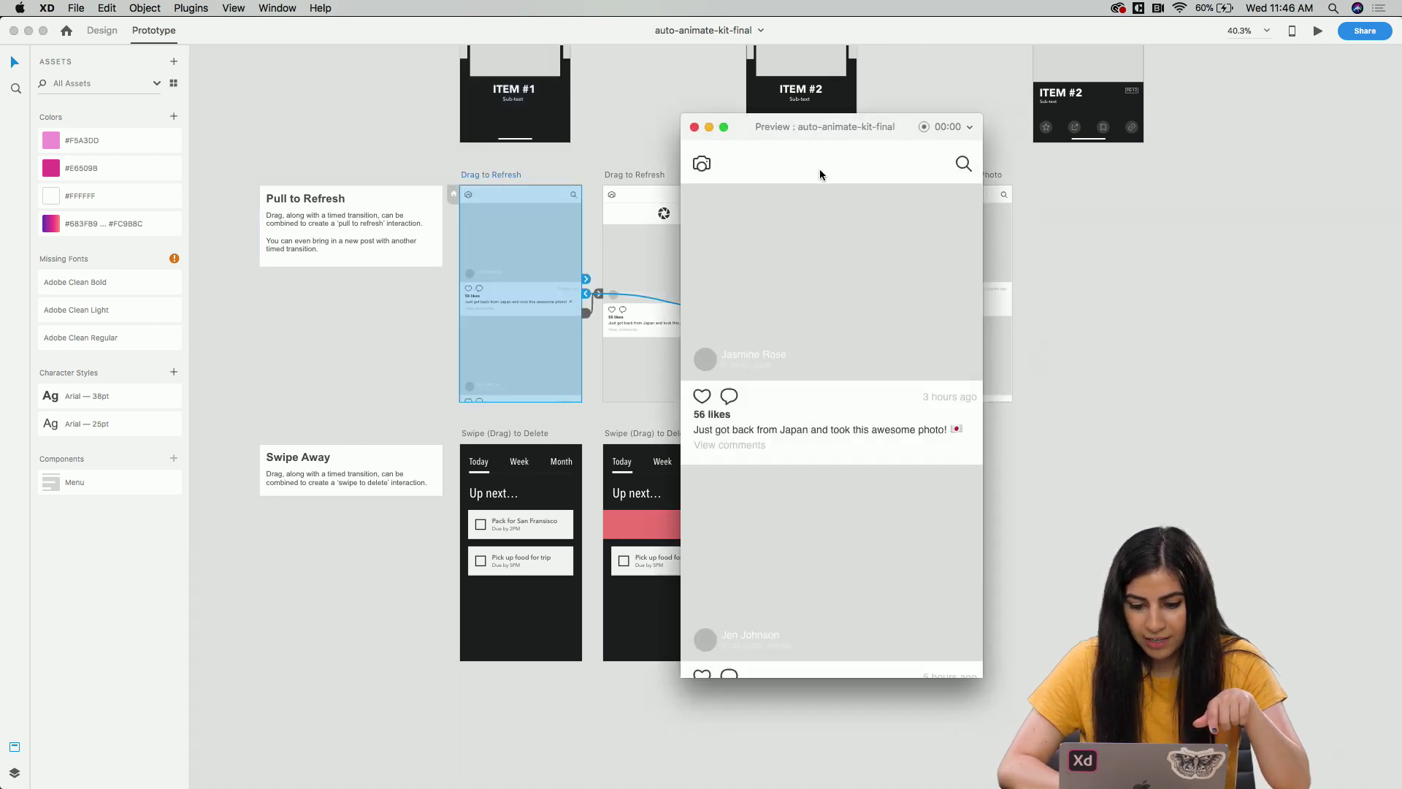
{"action": "left_click_drag", "start_coordinate": [817, 204], "coordinate": [816, 299]}
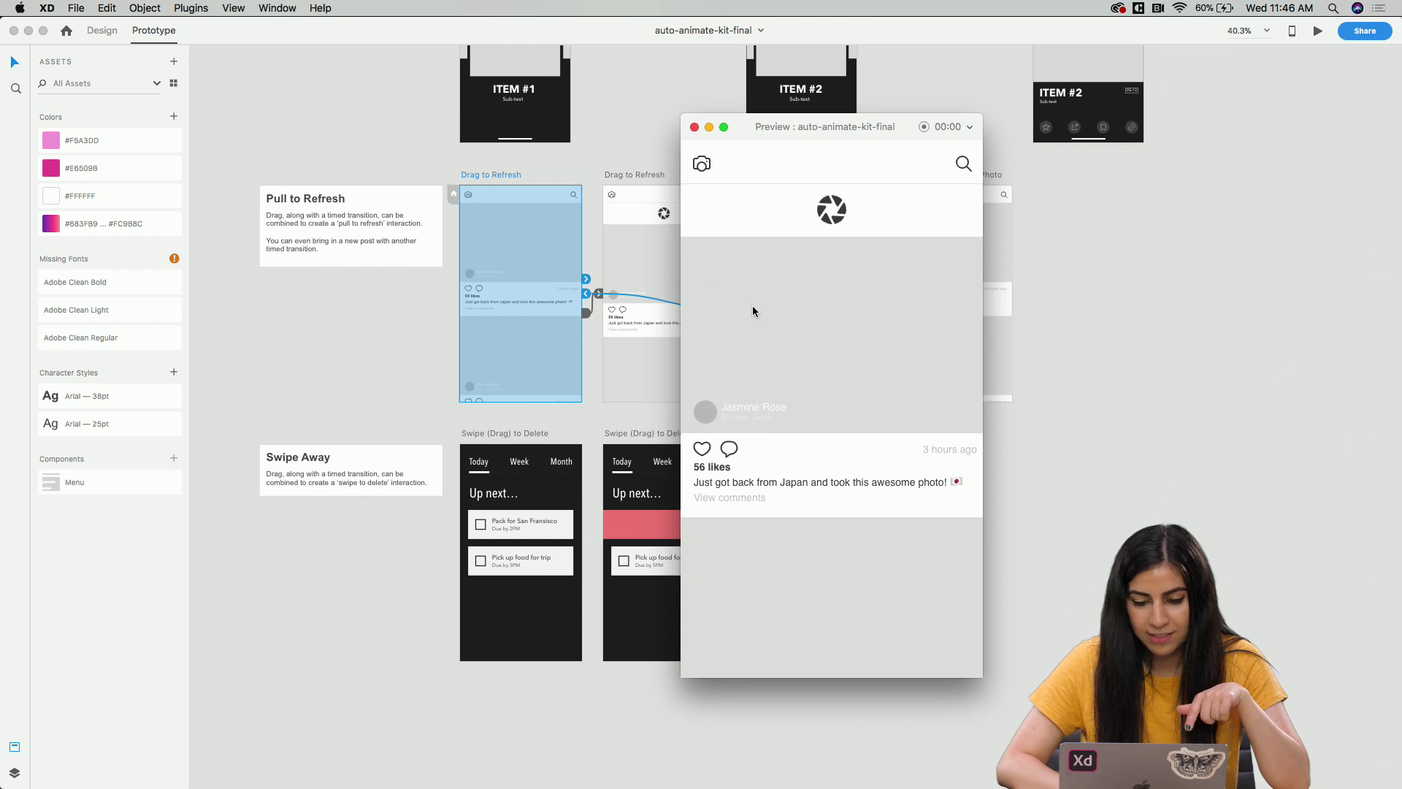
{"action": "left_click", "coordinate": [695, 128]}
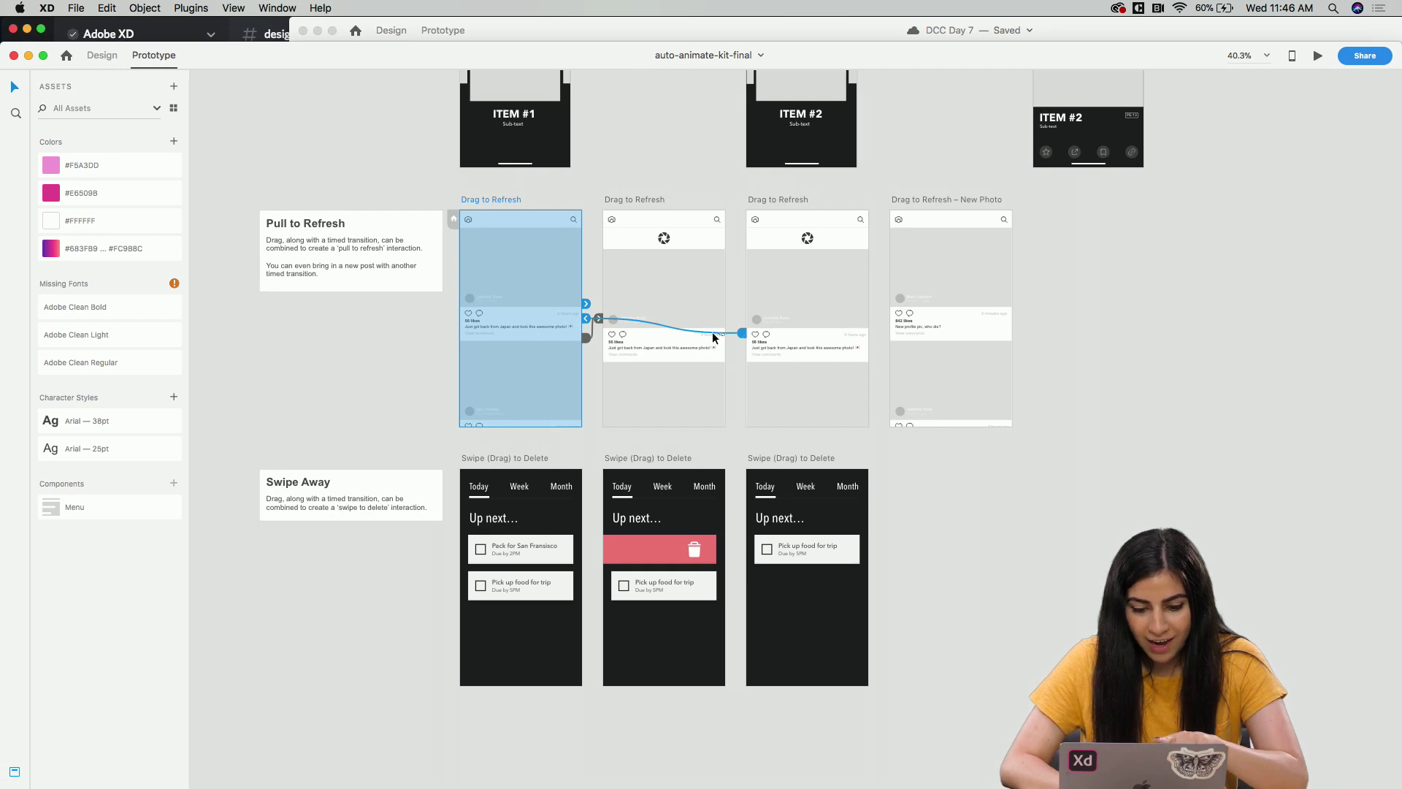
Switch back to the DCC Day 7 document, enlarge its window, and clear the artboard selection.
{"action": "double_click", "coordinate": [581, 34]}
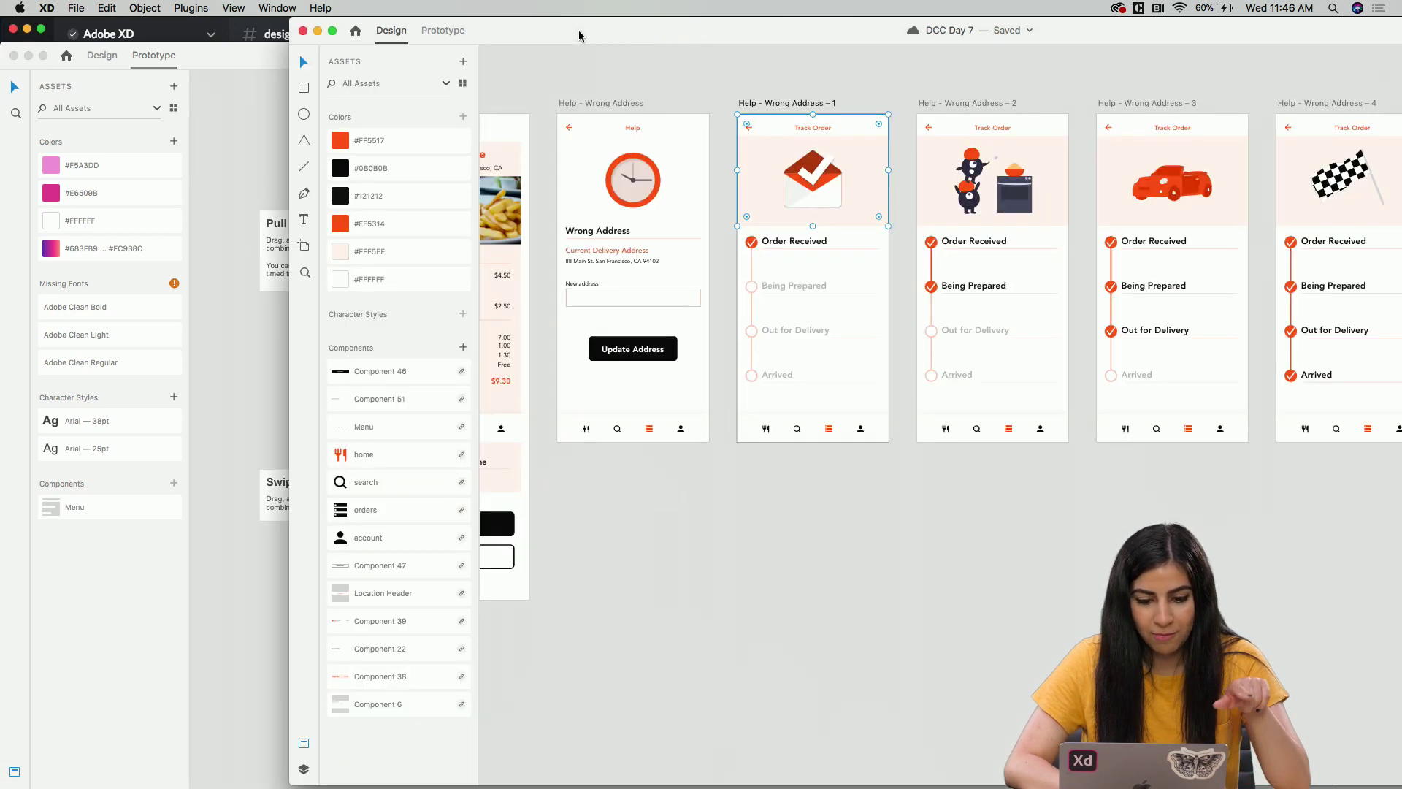
{"action": "left_click", "coordinate": [610, 543]}
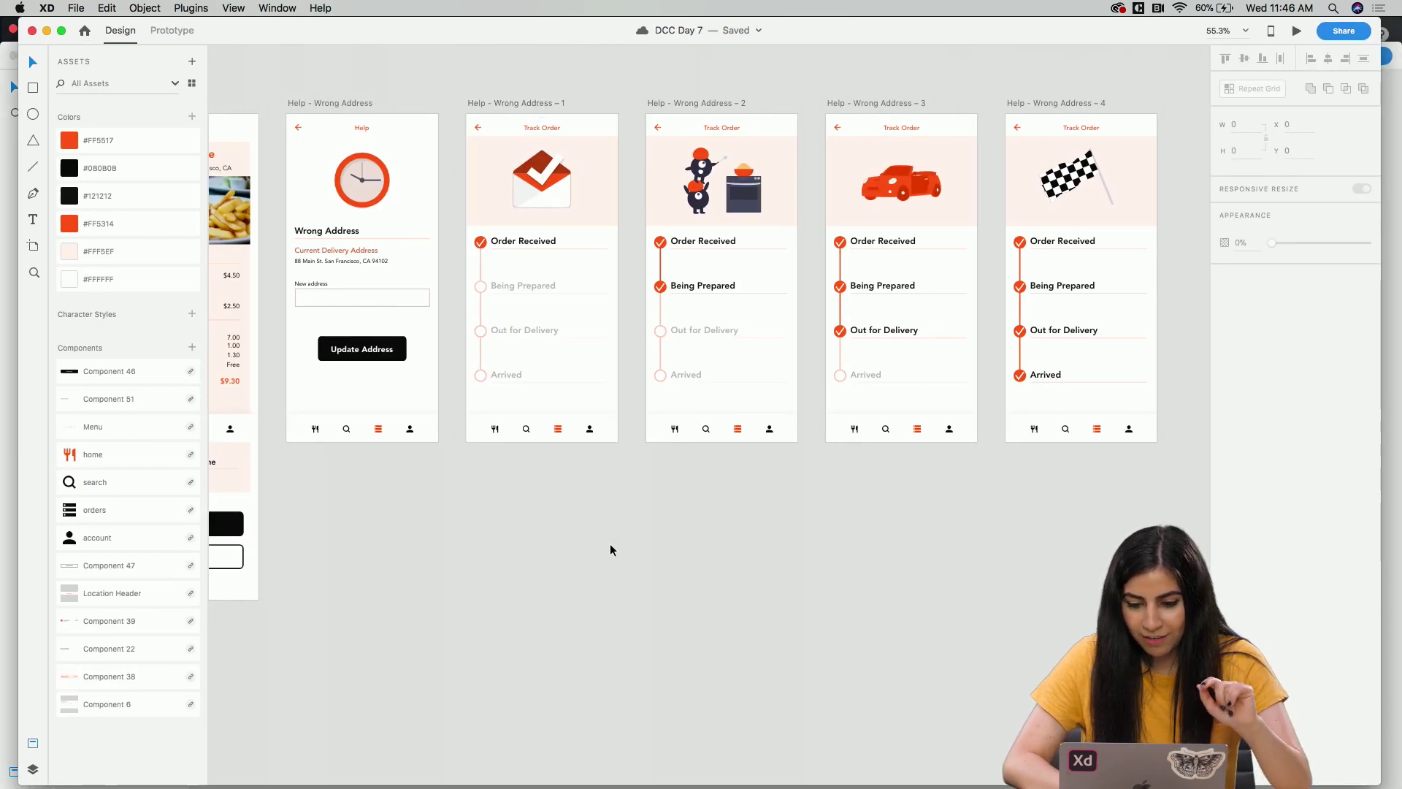
{"action": "scroll", "coordinate": [610, 543], "scroll_direction": "down", "scroll_amount": 2}
{"action": "scroll", "coordinate": [562, 147], "scroll_direction": "down", "scroll_amount": 3}
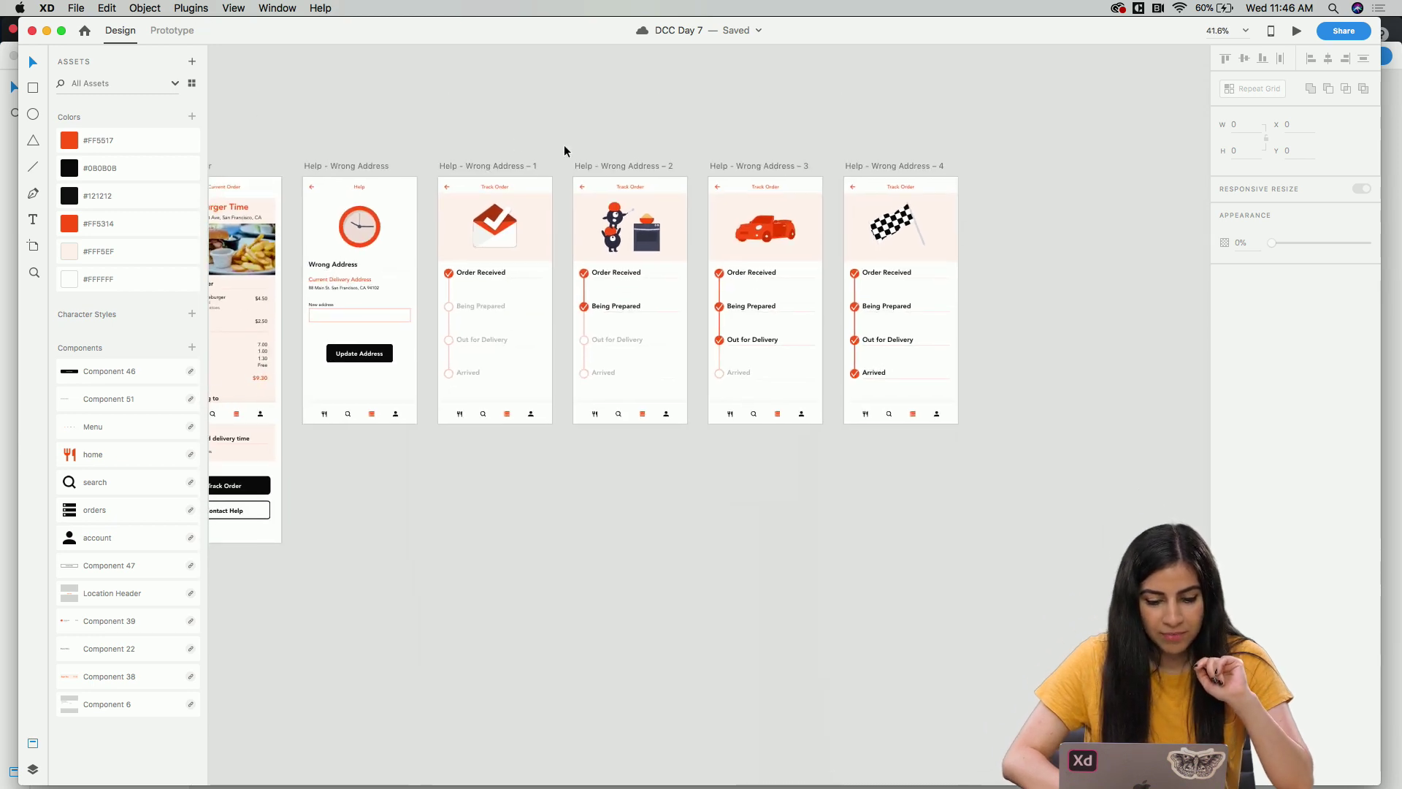
Duplicate the first Track Order artboard and place the copy directly below the original in a new row.
{"action": "left_click", "coordinate": [486, 148]}
{"action": "key", "text": "super+d"}
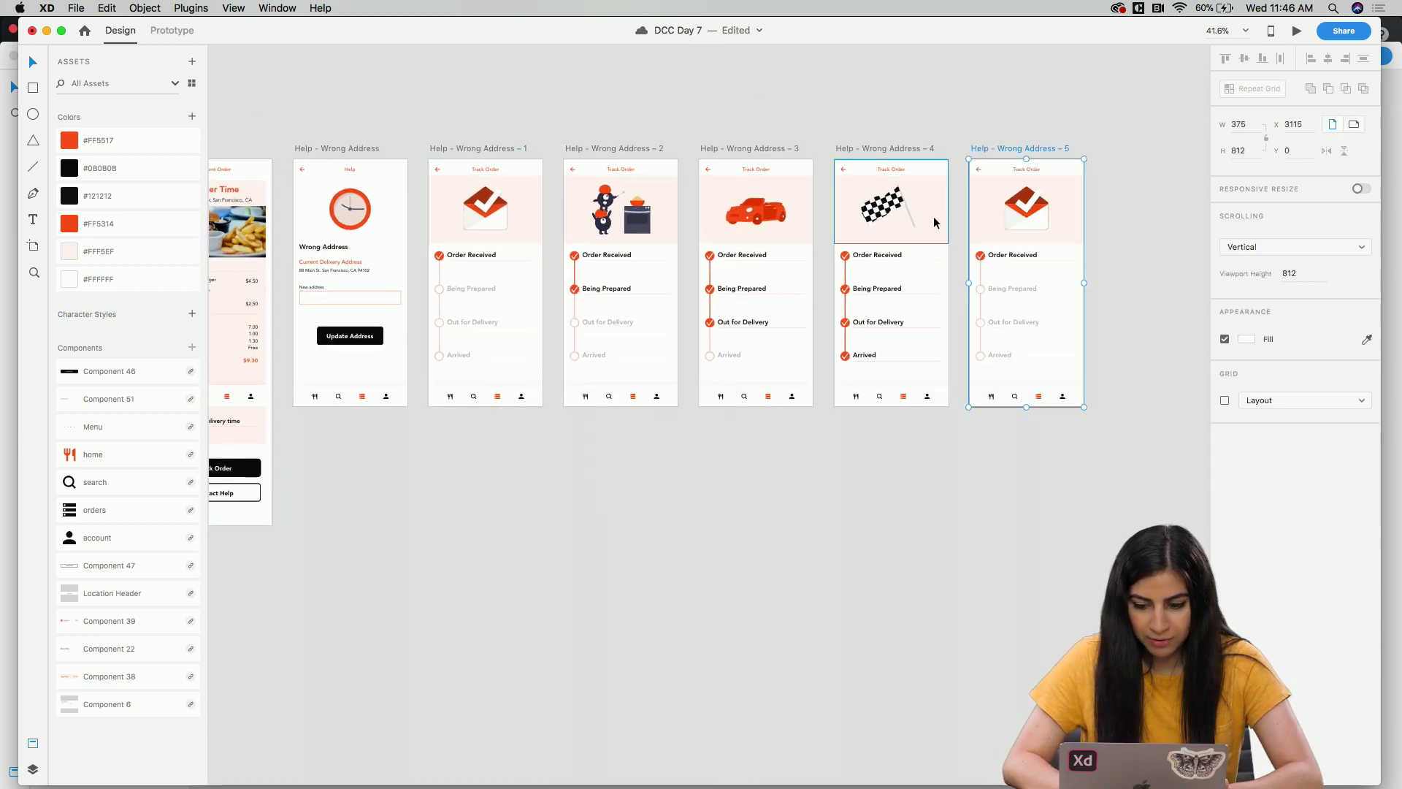
{"action": "left_click_drag", "start_coordinate": [1022, 147], "coordinate": [497, 495]}
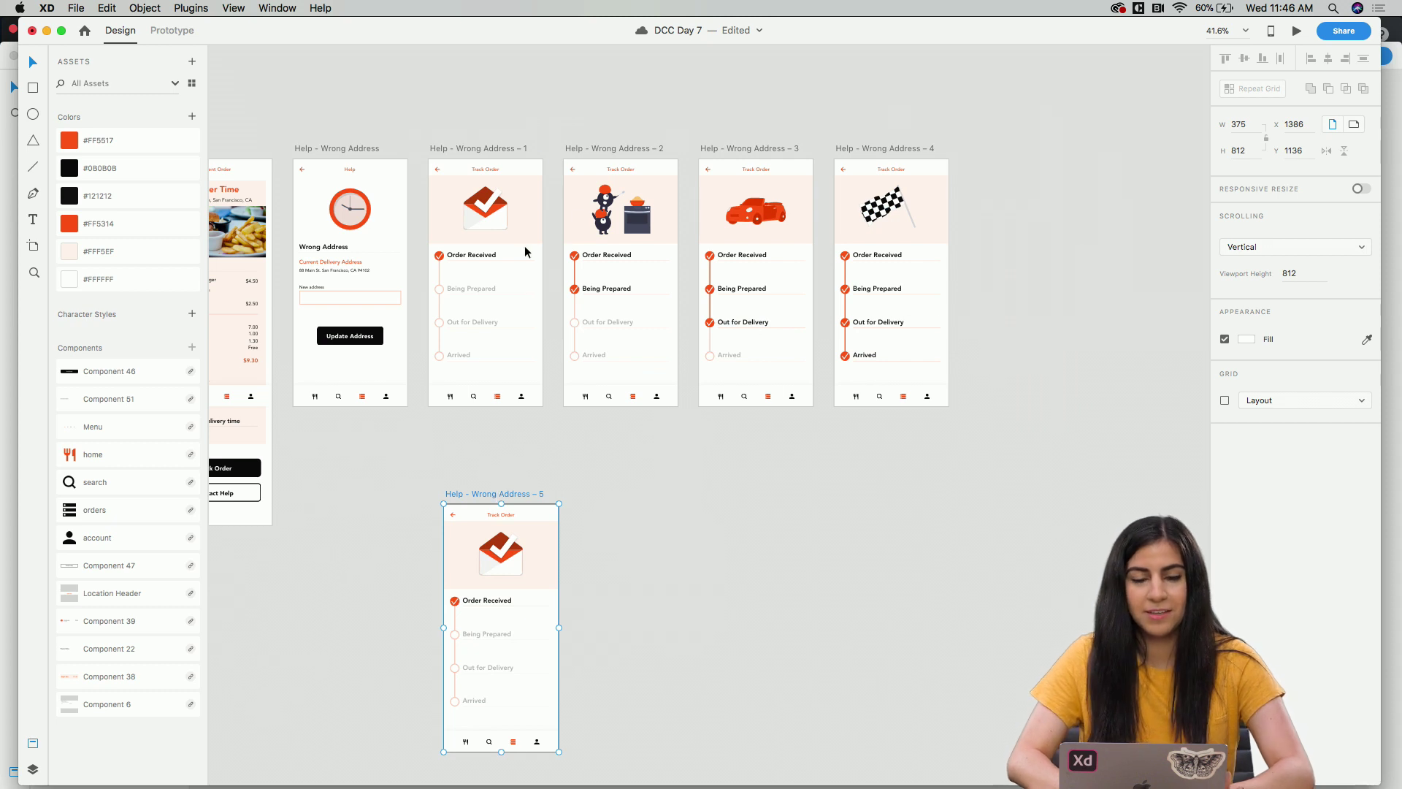
{"action": "scroll", "coordinate": [588, 318], "scroll_direction": "down", "scroll_amount": 3}
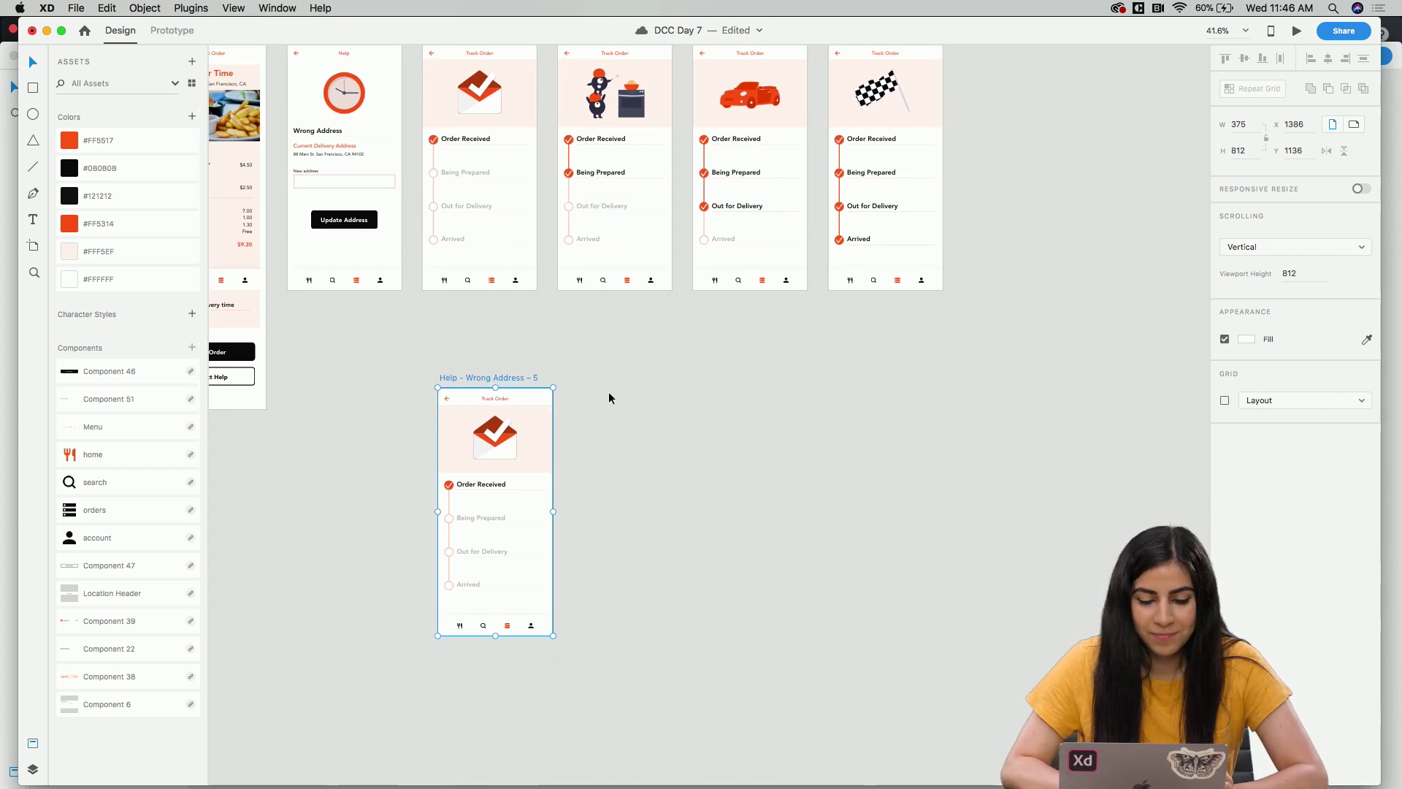
{"action": "left_click_drag", "start_coordinate": [510, 380], "coordinate": [497, 416]}
{"action": "scroll", "coordinate": [497, 414], "scroll_direction": "up", "scroll_amount": 3}
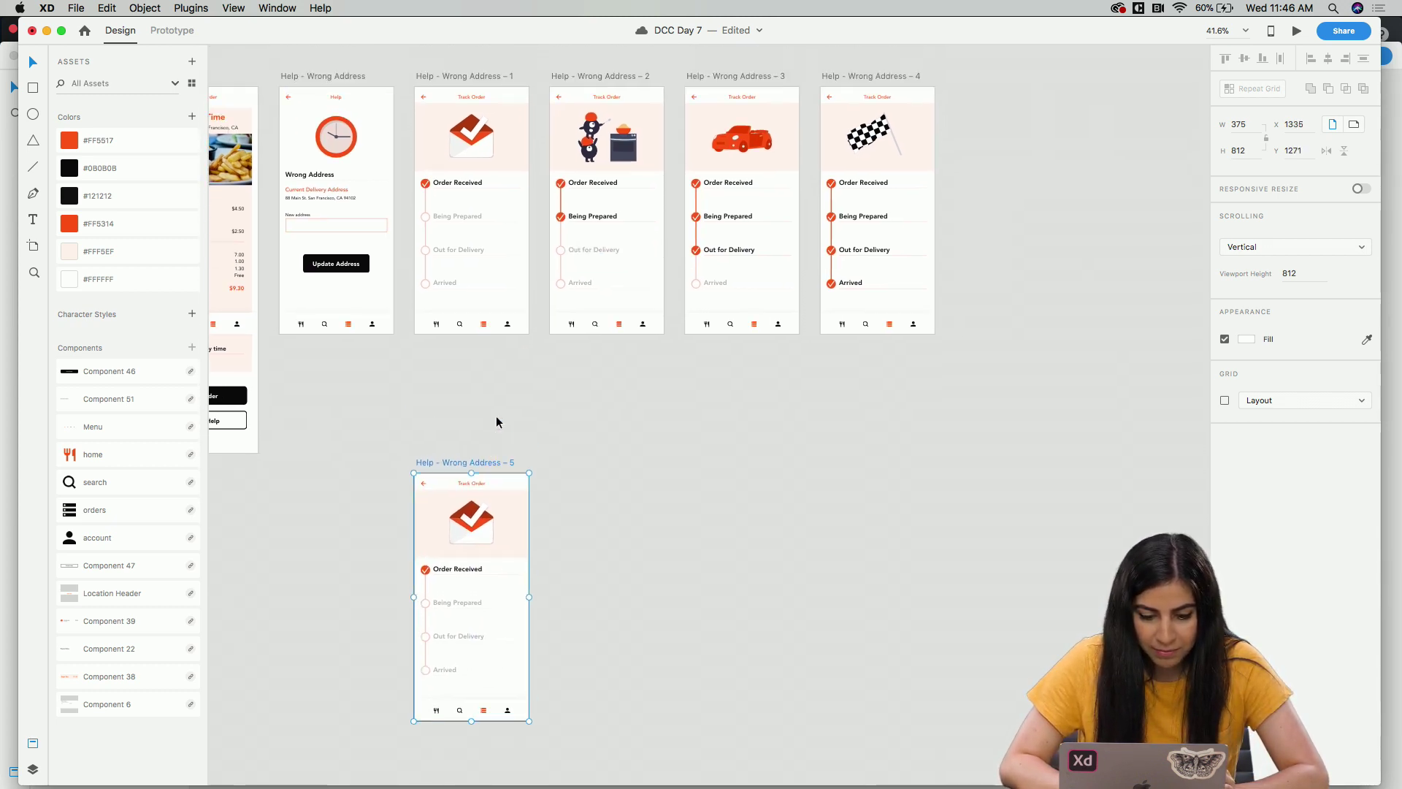
Duplicate the second Track Order artboard and place the copy in the new row at about X 2859, Y 1243, leaving a wide gap.
{"action": "left_click", "coordinate": [612, 147]}
{"action": "key", "text": "super+d"}
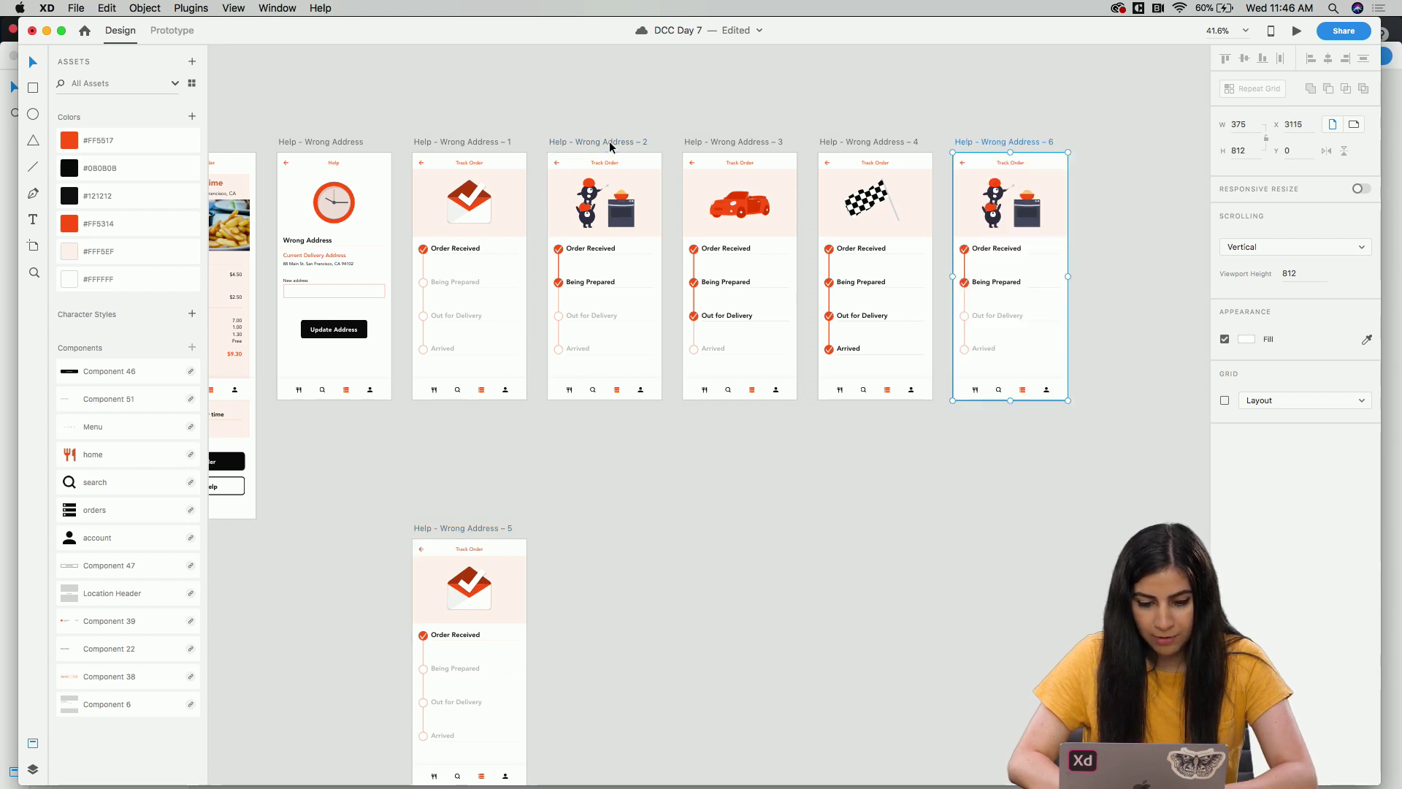
{"action": "left_click_drag", "start_coordinate": [1014, 146], "coordinate": [807, 541]}
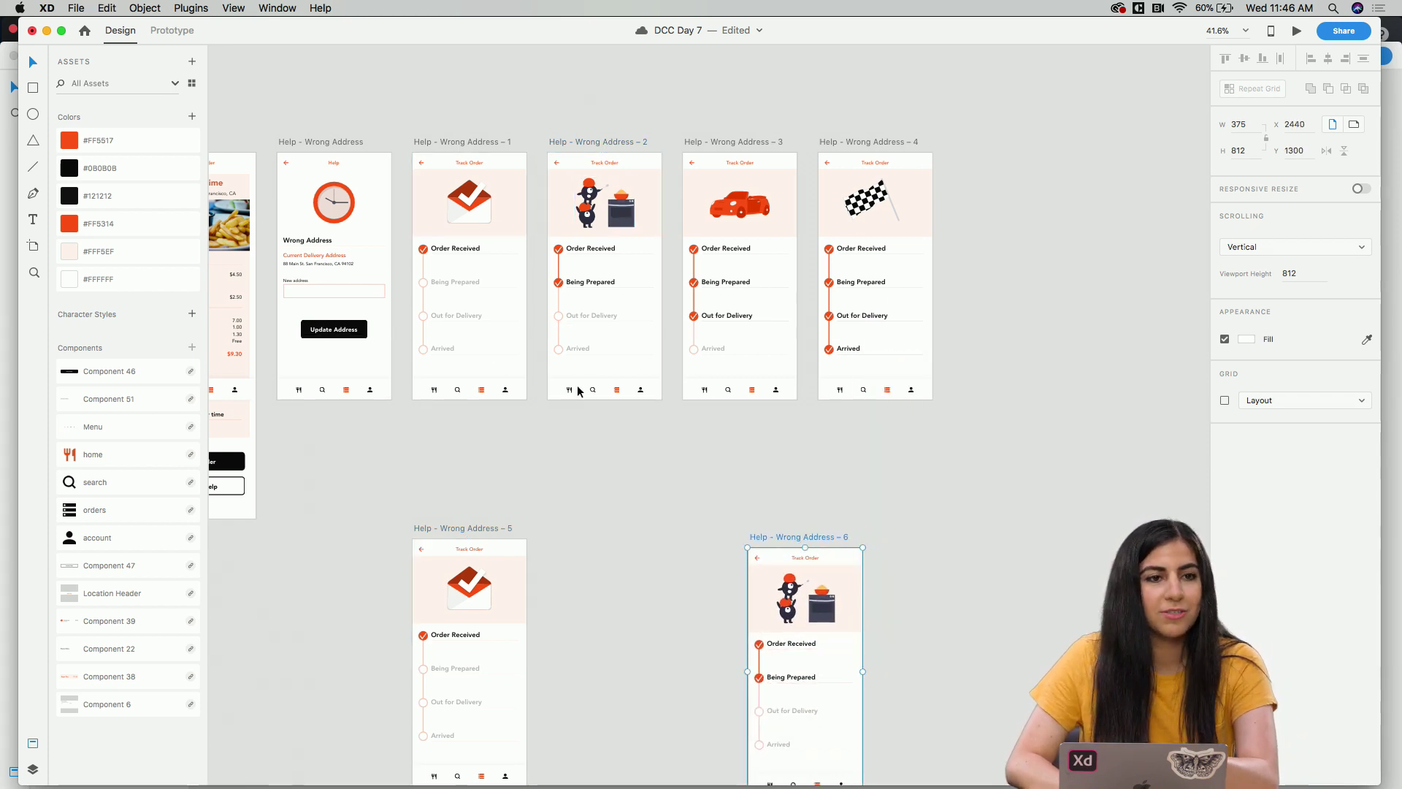
{"action": "scroll", "coordinate": [585, 505], "scroll_direction": "down", "scroll_amount": 5}
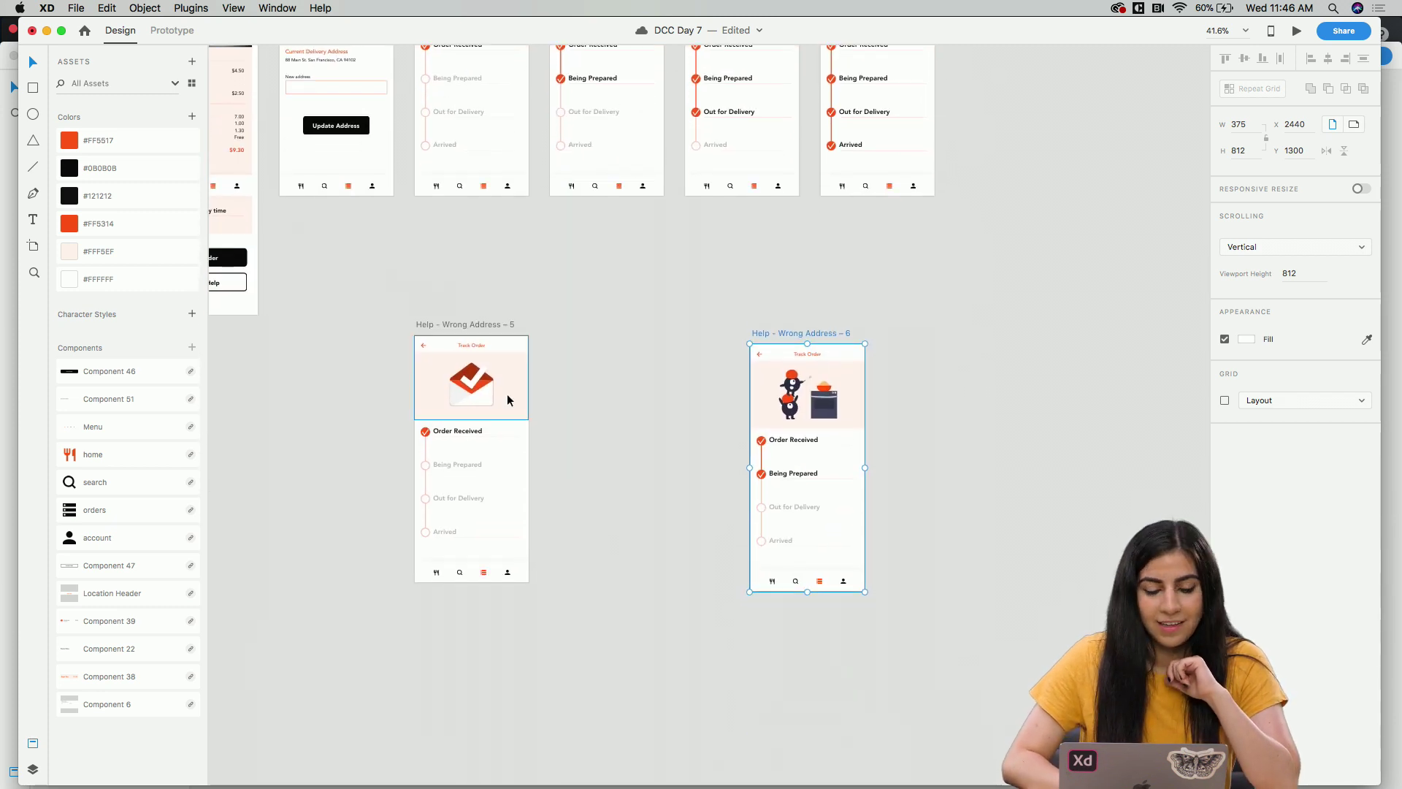
{"action": "scroll", "coordinate": [504, 394], "scroll_direction": "up", "scroll_amount": 5}
{"action": "left_click_drag", "start_coordinate": [1078, 275], "coordinate": [886, 255]}
{"action": "left_click_drag", "start_coordinate": [973, 255], "coordinate": [1216, 241]}
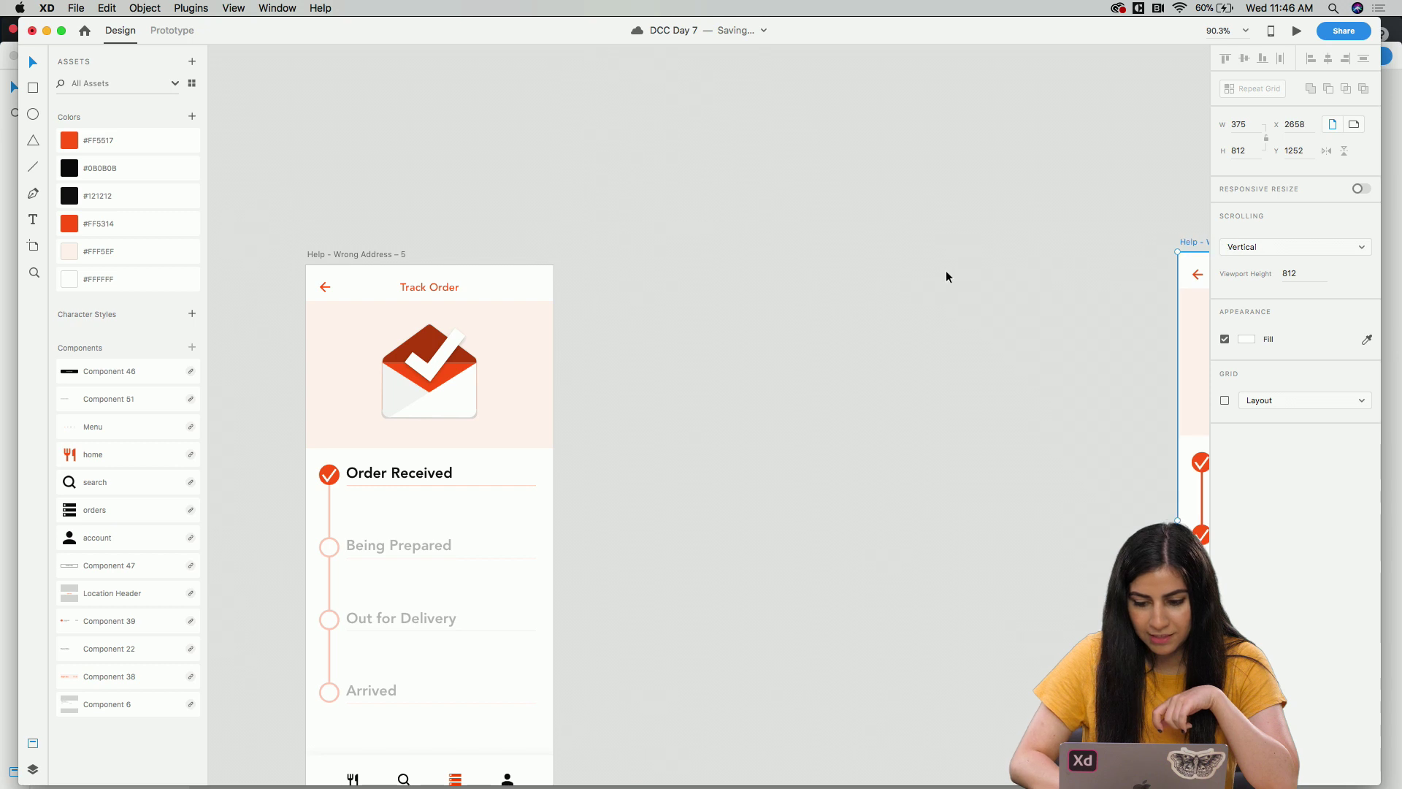
{"action": "scroll", "coordinate": [942, 263], "scroll_direction": "right", "scroll_amount": 5}
{"action": "left_click_drag", "start_coordinate": [939, 240], "coordinate": [1072, 234]}
{"action": "scroll", "coordinate": [769, 293], "scroll_direction": "left", "scroll_amount": 7}
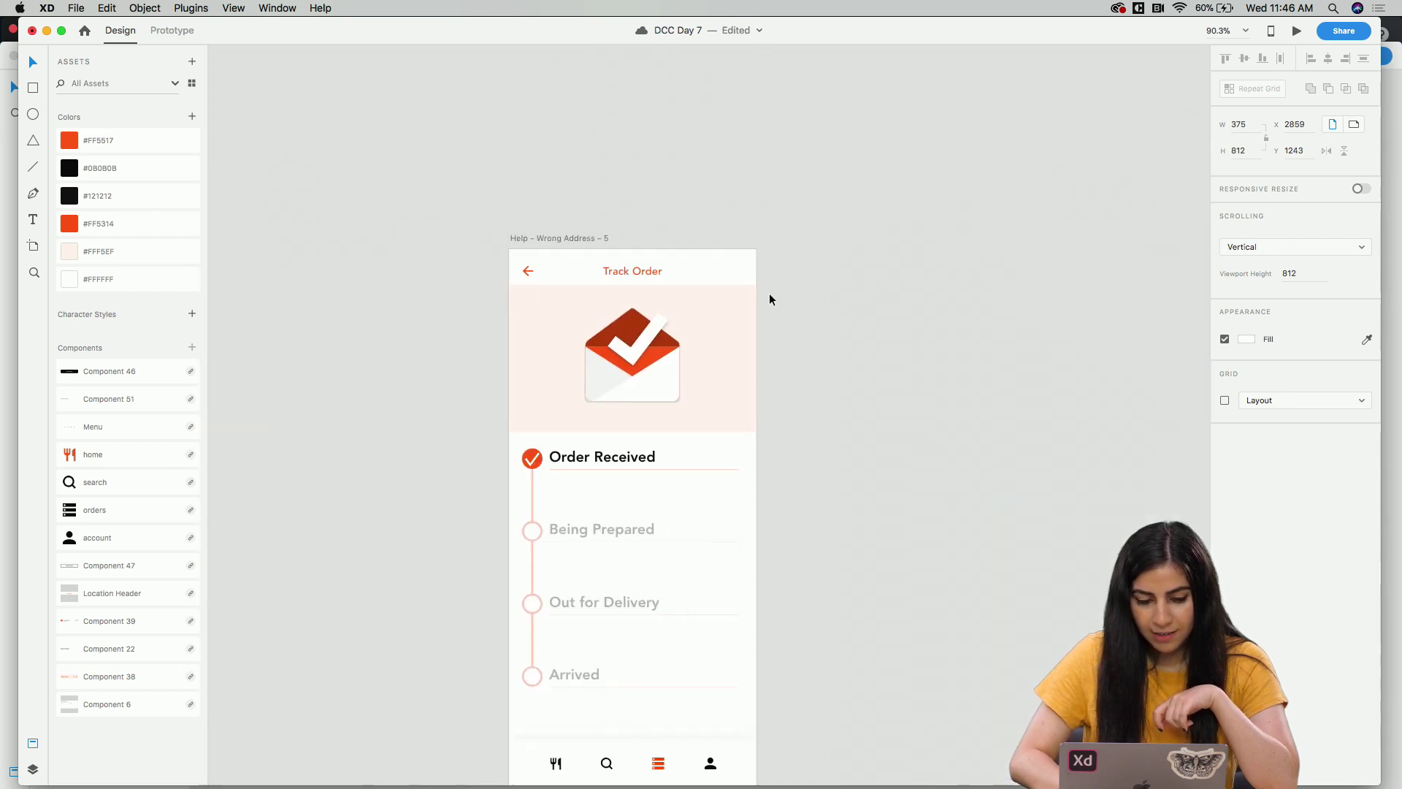
Draw a circle about 29 px wide over the Track Order title on the copied Order Received artboard.
{"action": "scroll", "coordinate": [607, 290], "scroll_direction": "up", "scroll_amount": 5}
{"action": "key", "text": "e"}
{"action": "mouse_move", "coordinate": [577, 249]}
{"action": "left_mouse_down"}
{"action": "mouse_move", "coordinate": [679, 340]}
{"action": "mouse_move", "coordinate": [642, 322]}
{"action": "mouse_move", "coordinate": [632, 288]}
{"action": "left_mouse_up"}
{"action": "key", "text": "super+z"}
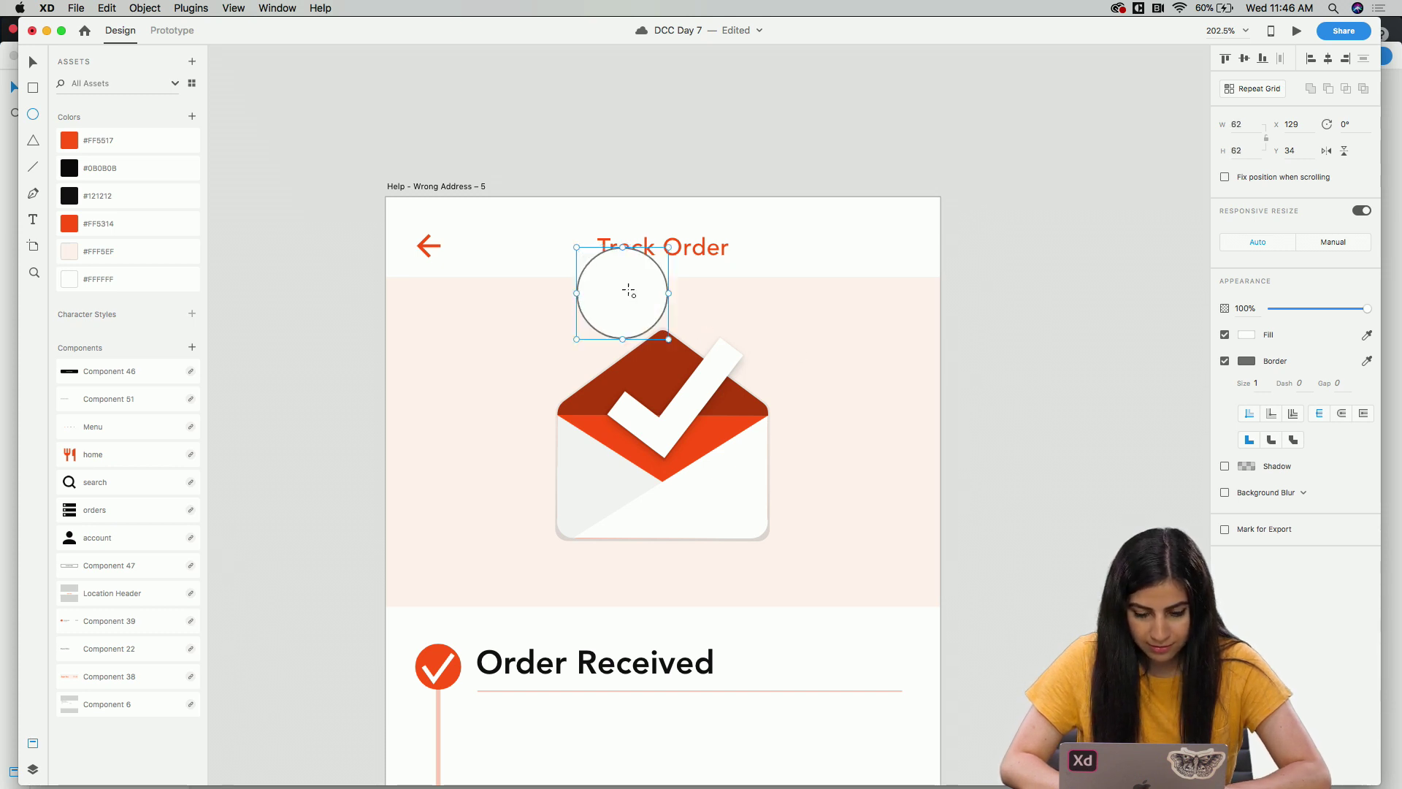
{"action": "left_click_drag", "start_coordinate": [668, 339], "coordinate": [659, 251]}
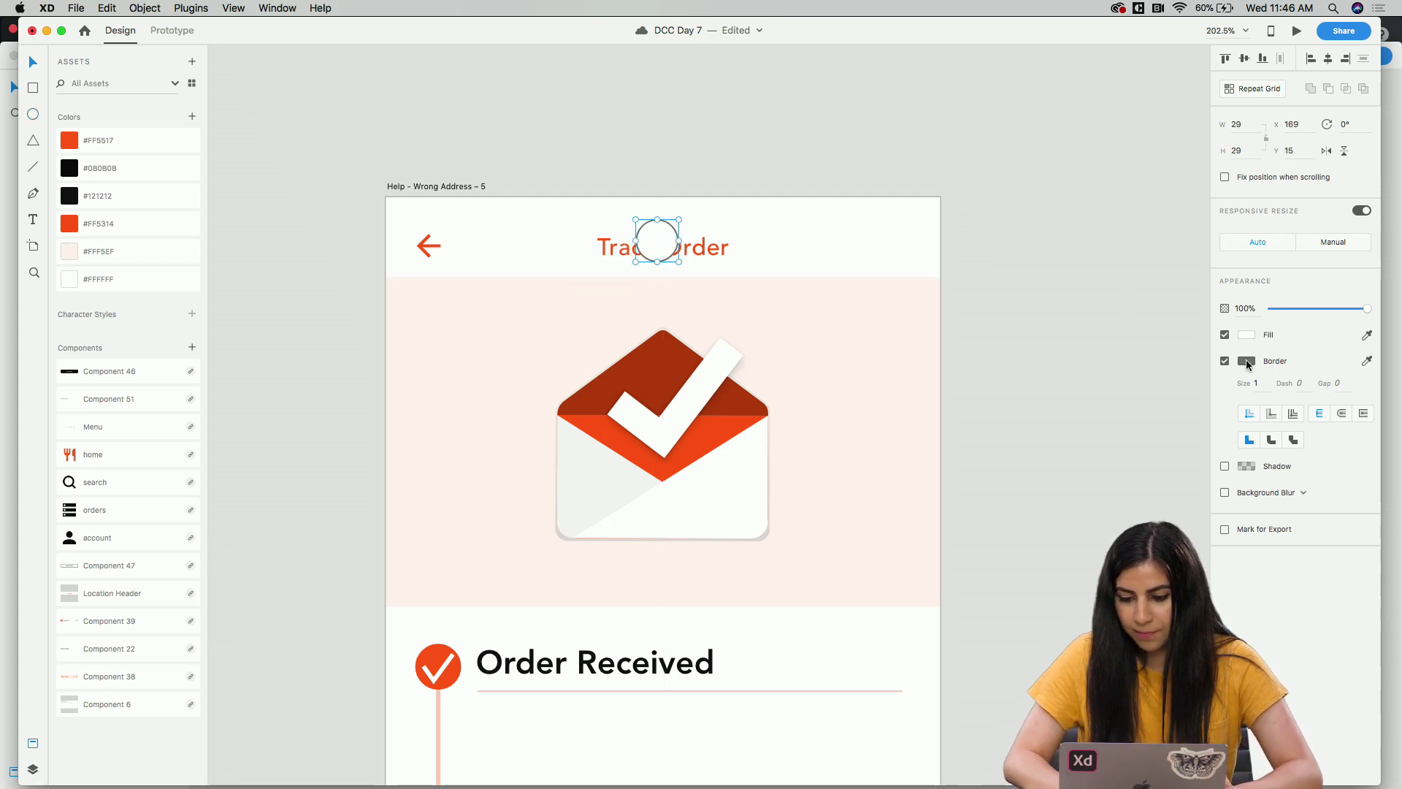
Give the circle a border in the orange-red sampled from the envelope, with a size of 5.
{"action": "left_click", "coordinate": [1366, 362]}
{"action": "left_click", "coordinate": [708, 442]}
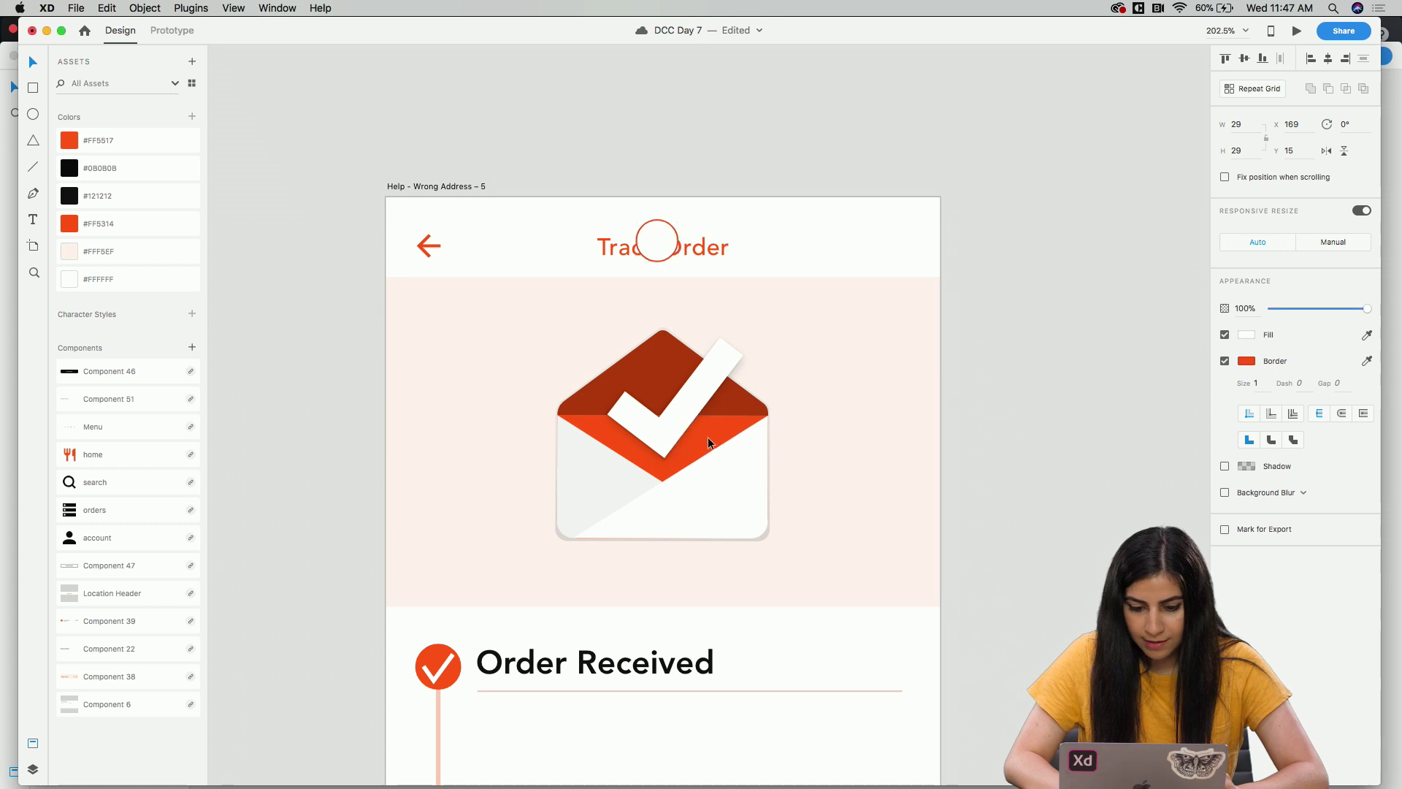
{"action": "left_click", "coordinate": [1260, 383]}
{"action": "type", "text": "5"}
{"action": "key", "text": "Return"}
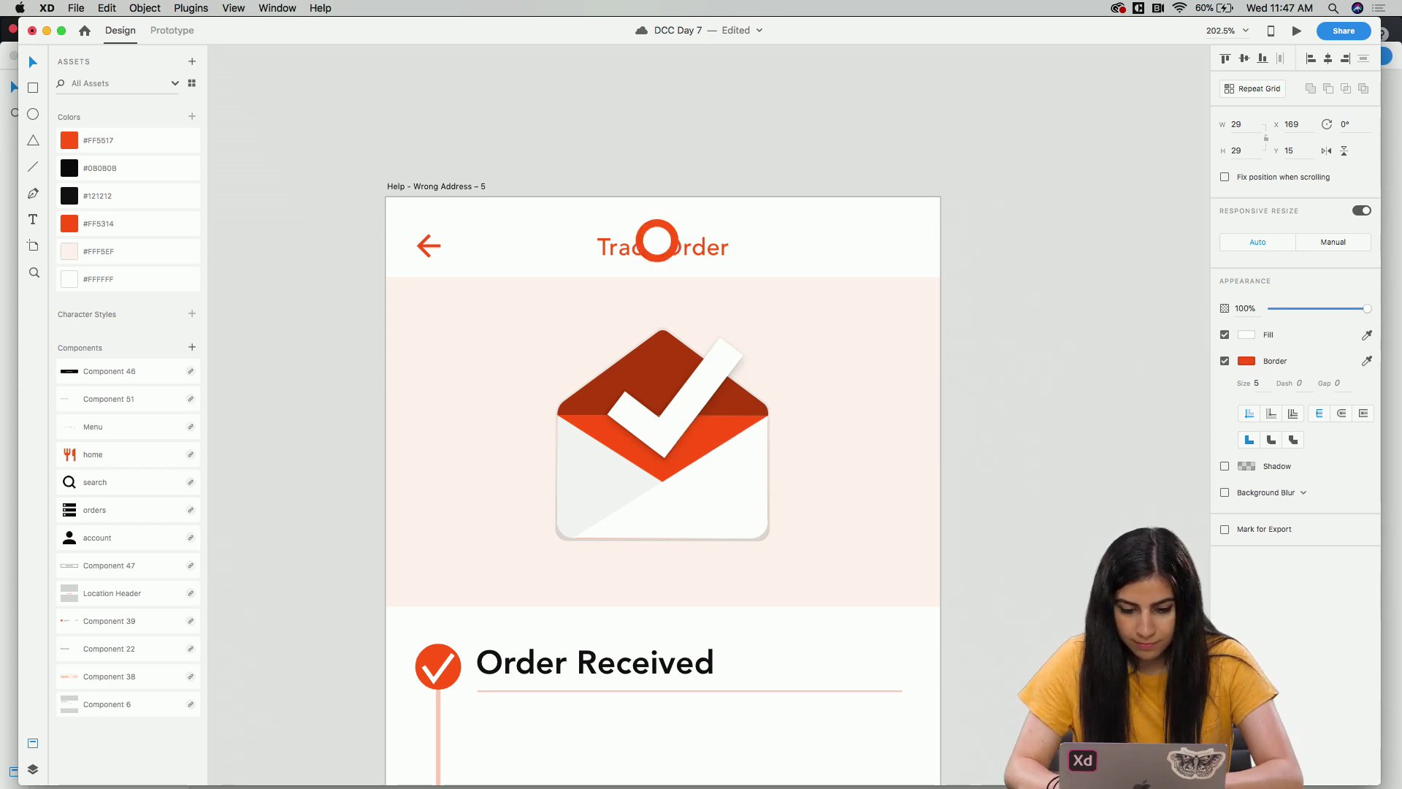
Set the circle's border size to 3 with a dash of 5, and send the circle behind the artboard's other elements.
{"action": "type", "text": "3"}
{"action": "key", "text": "Return"}
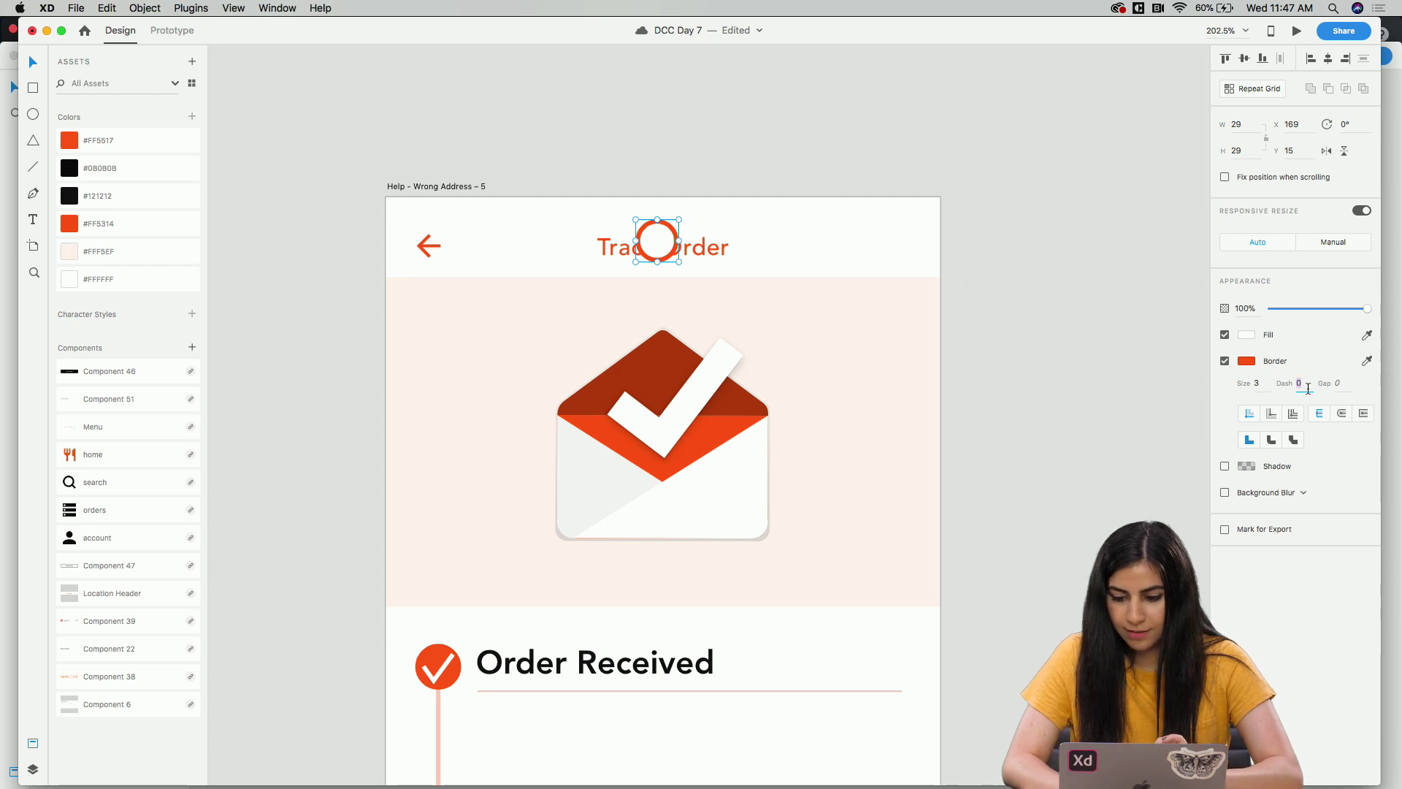
{"action": "type", "text": "5"}
{"action": "key", "text": "Return"}
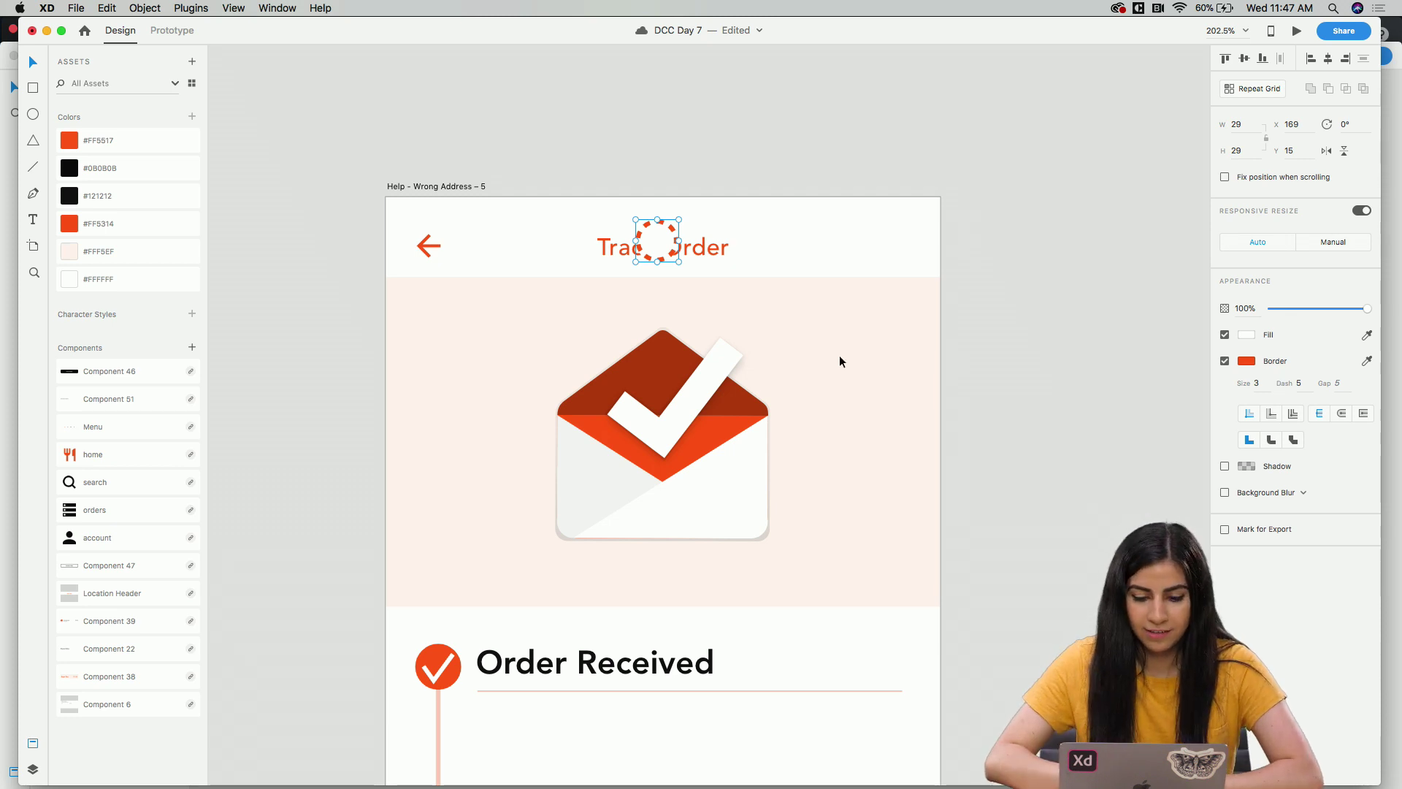
{"action": "scroll", "coordinate": [647, 240], "scroll_direction": "up", "scroll_amount": 5}
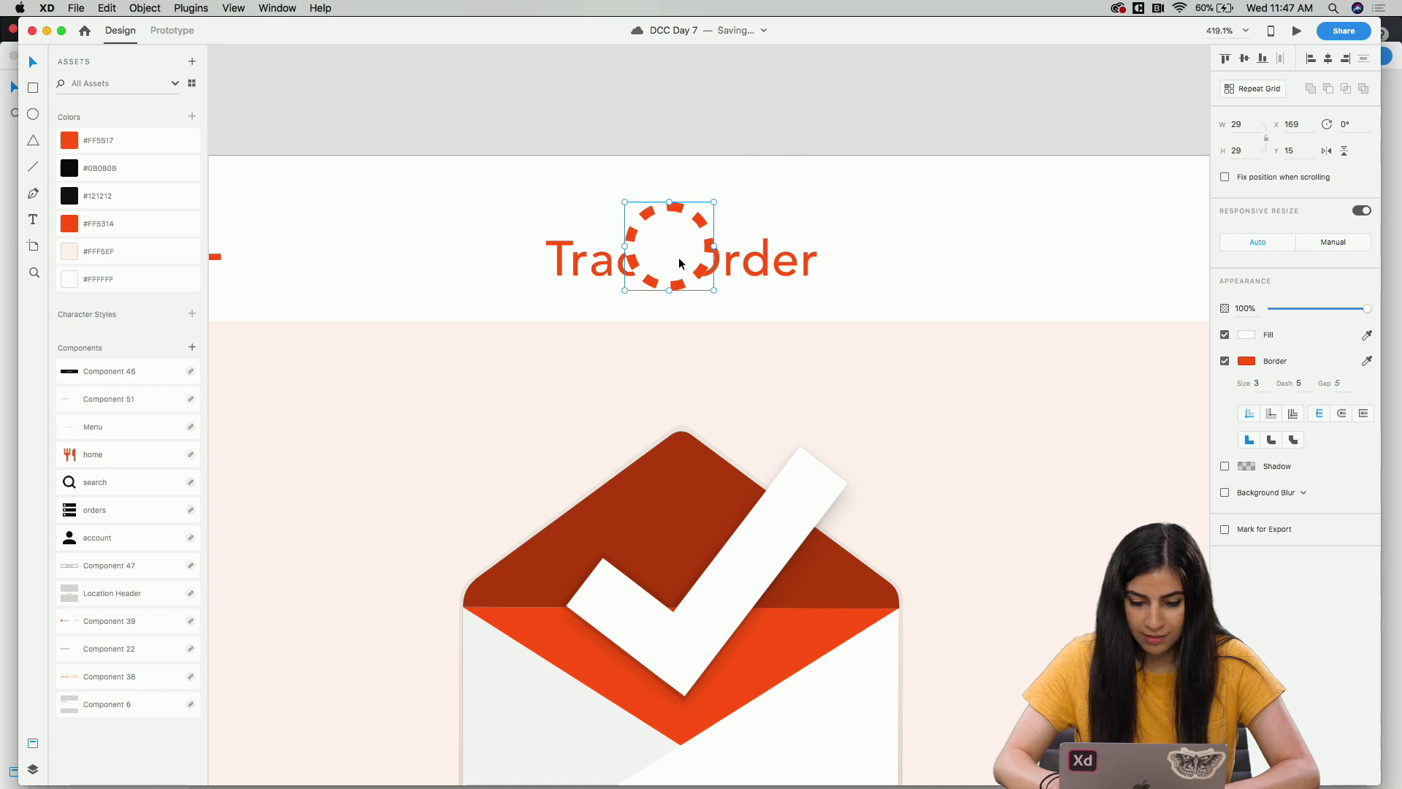
{"action": "scroll", "coordinate": [647, 307], "scroll_direction": "down", "scroll_amount": 5}
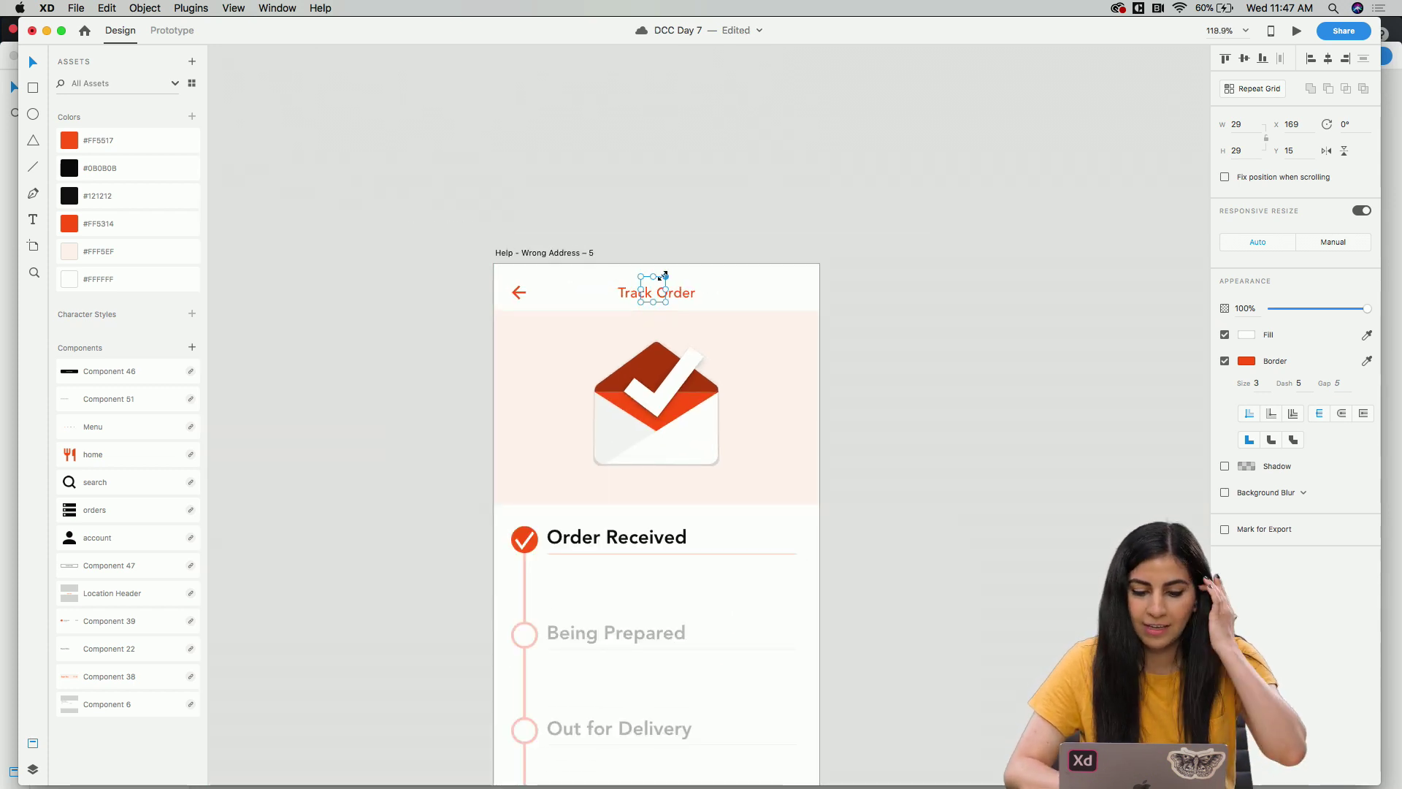
Duplicate the lower-row Order Received artboard, including its hidden circle, directly beside the original.
{"action": "scroll", "coordinate": [589, 323], "scroll_direction": "right", "scroll_amount": 5}
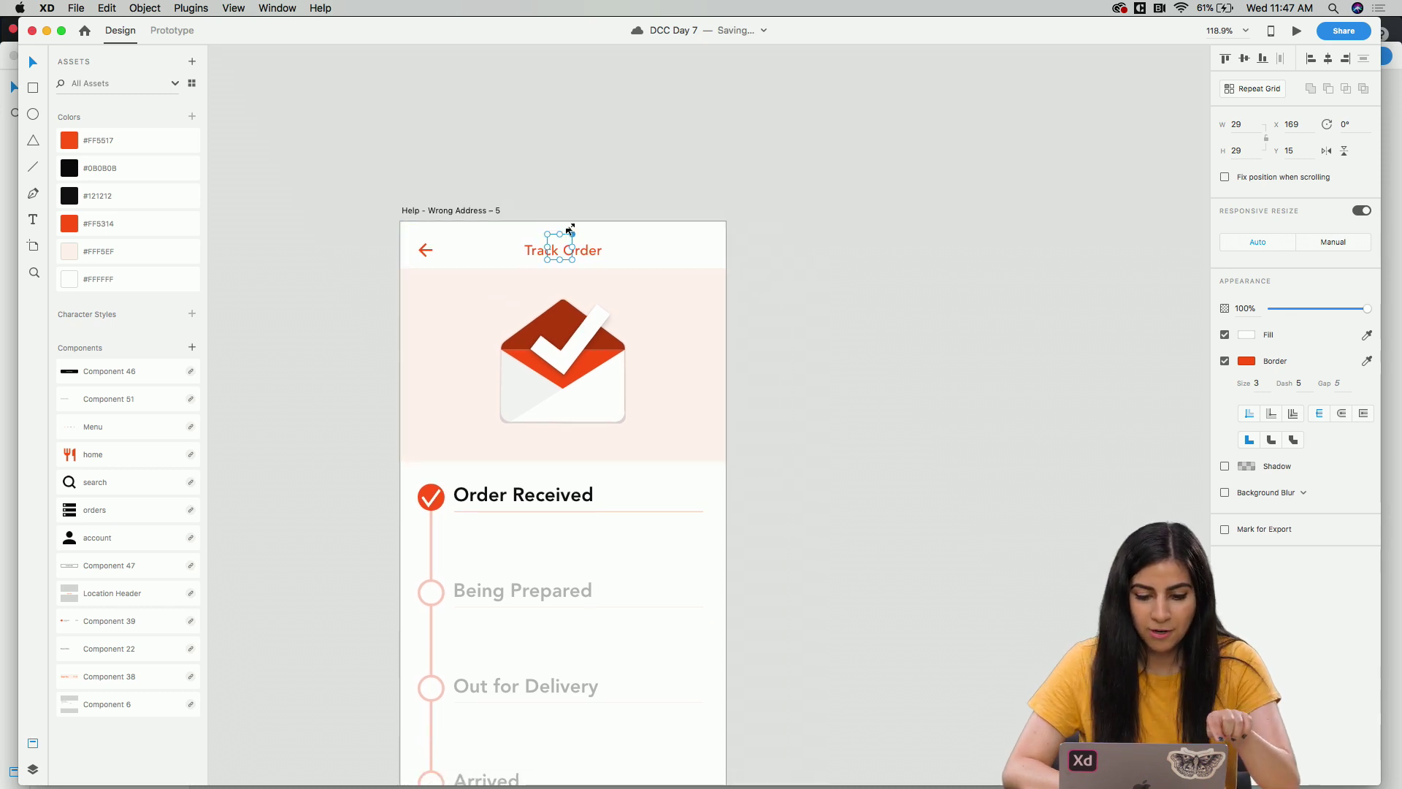
{"action": "scroll", "coordinate": [557, 260], "scroll_direction": "down", "scroll_amount": 5}
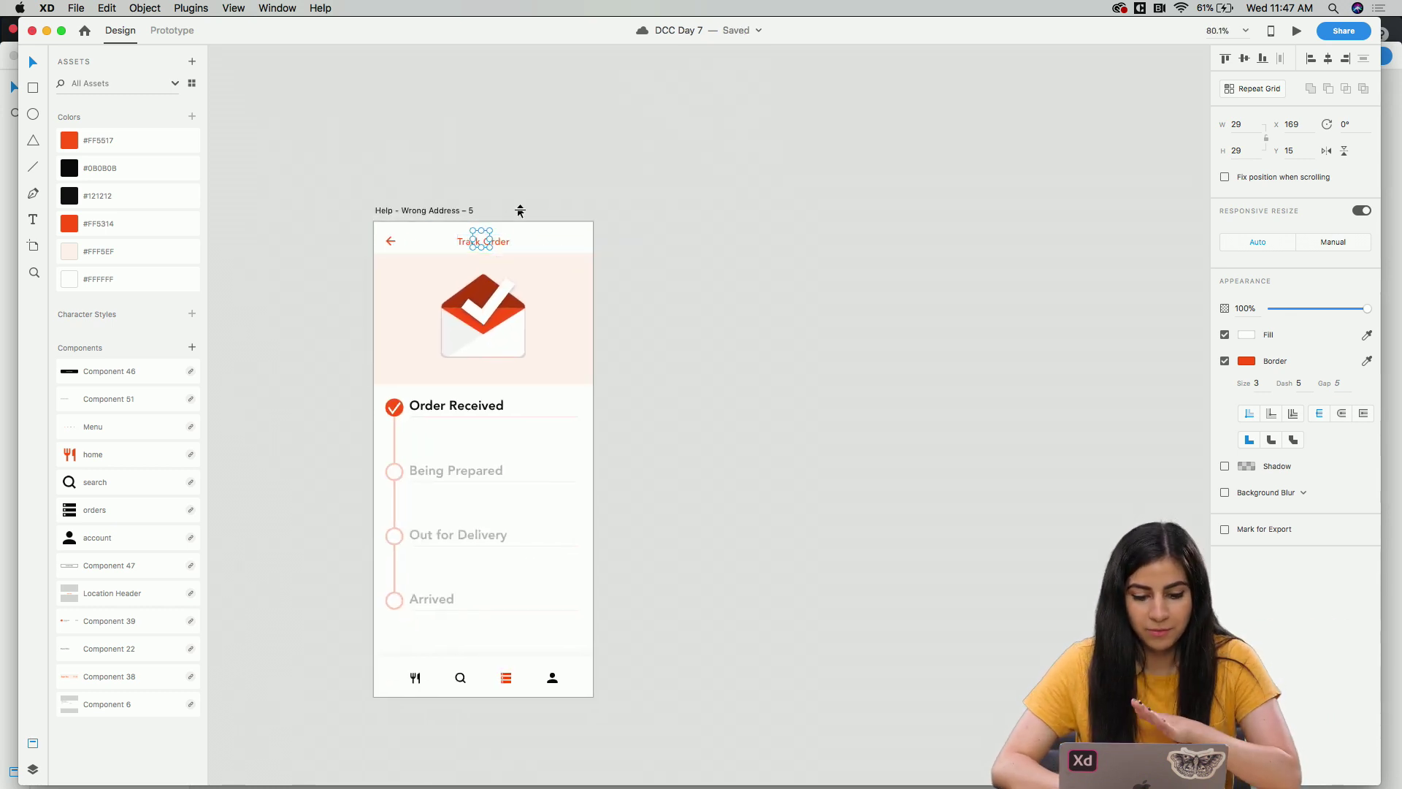
{"action": "left_click", "coordinate": [440, 211]}
{"action": "key", "text": "super+d"}
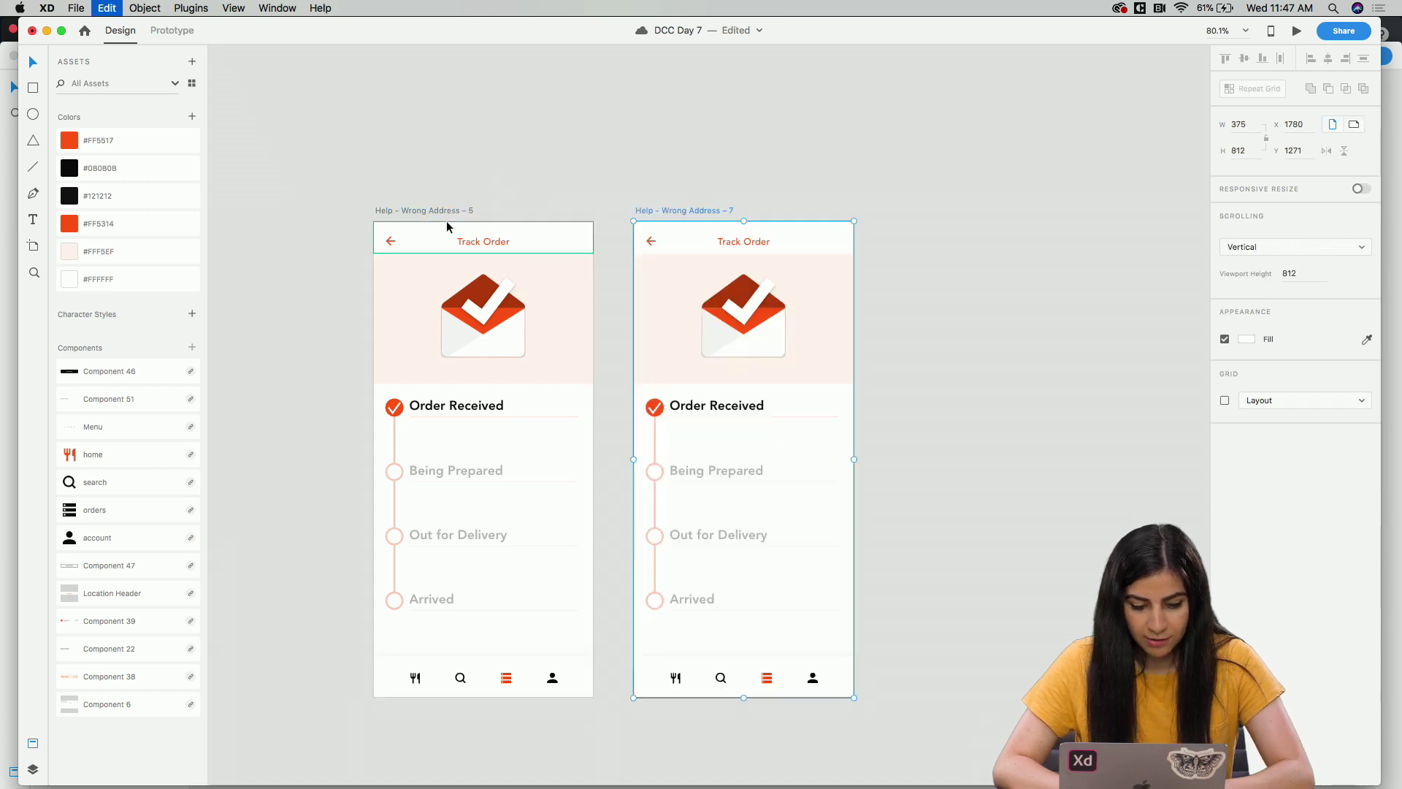
Rename the hidden circle's layer on the original Order Received artboard as loading circle.
{"action": "left_click", "coordinate": [32, 769]}
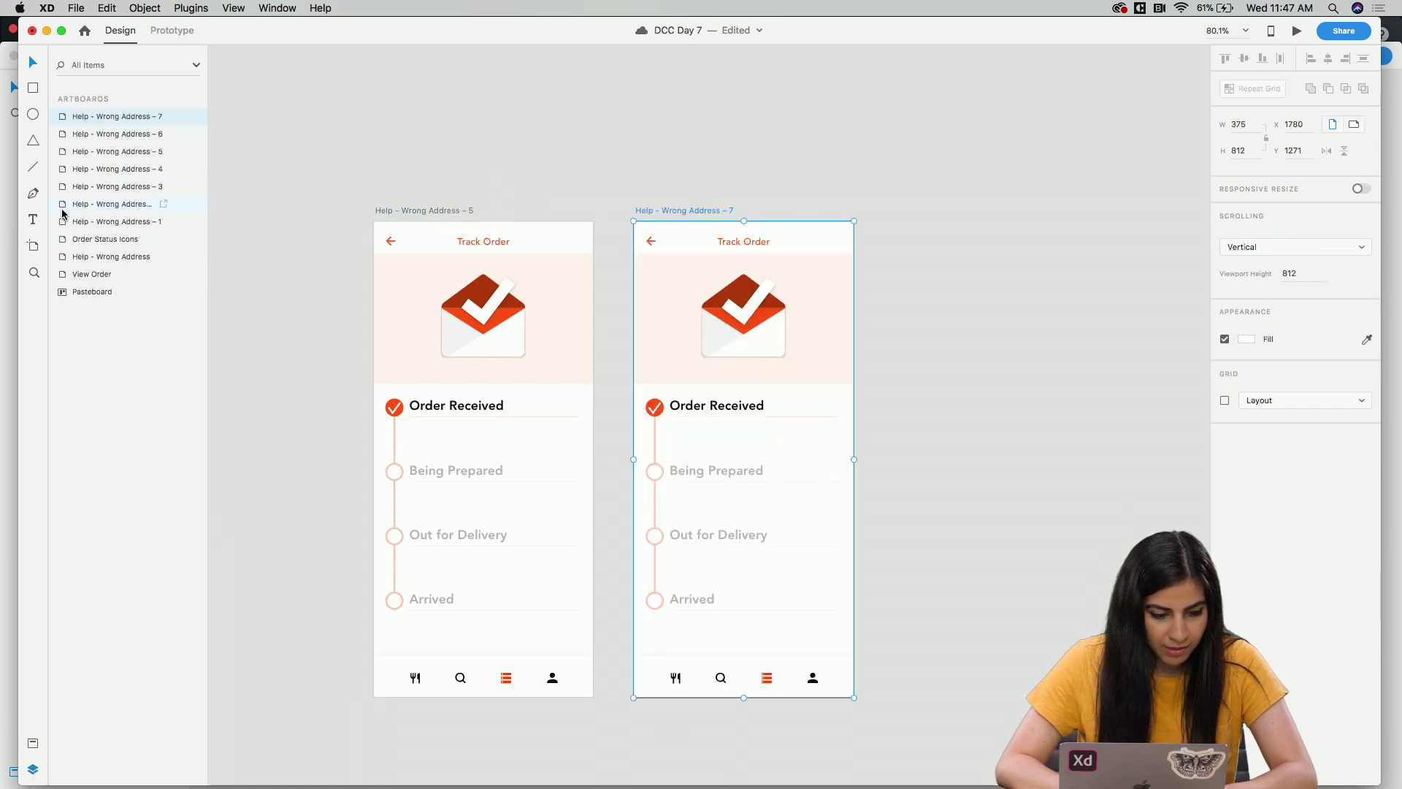
{"action": "left_click", "coordinate": [470, 244]}
{"action": "left_click", "coordinate": [93, 379]}
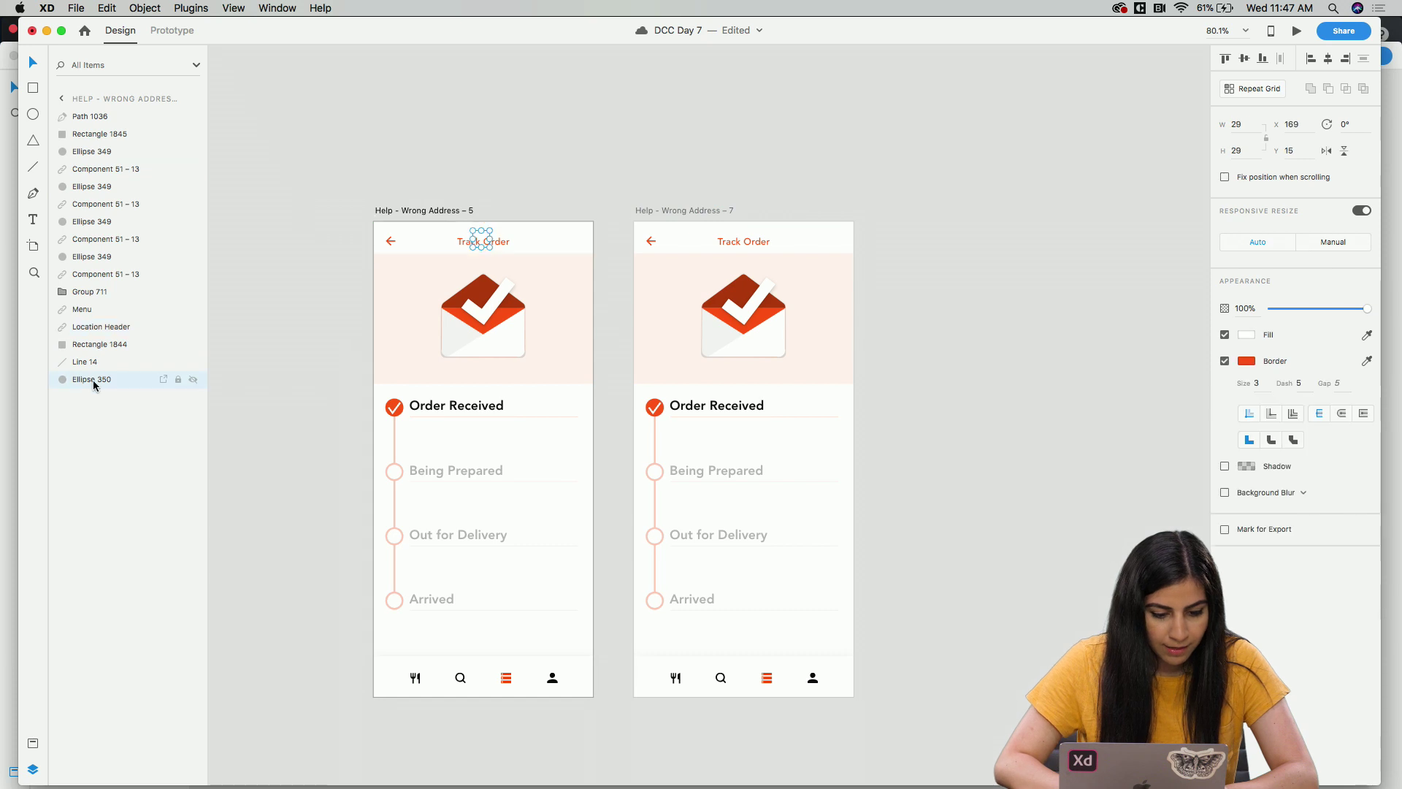
{"action": "double_click", "coordinate": [103, 379]}
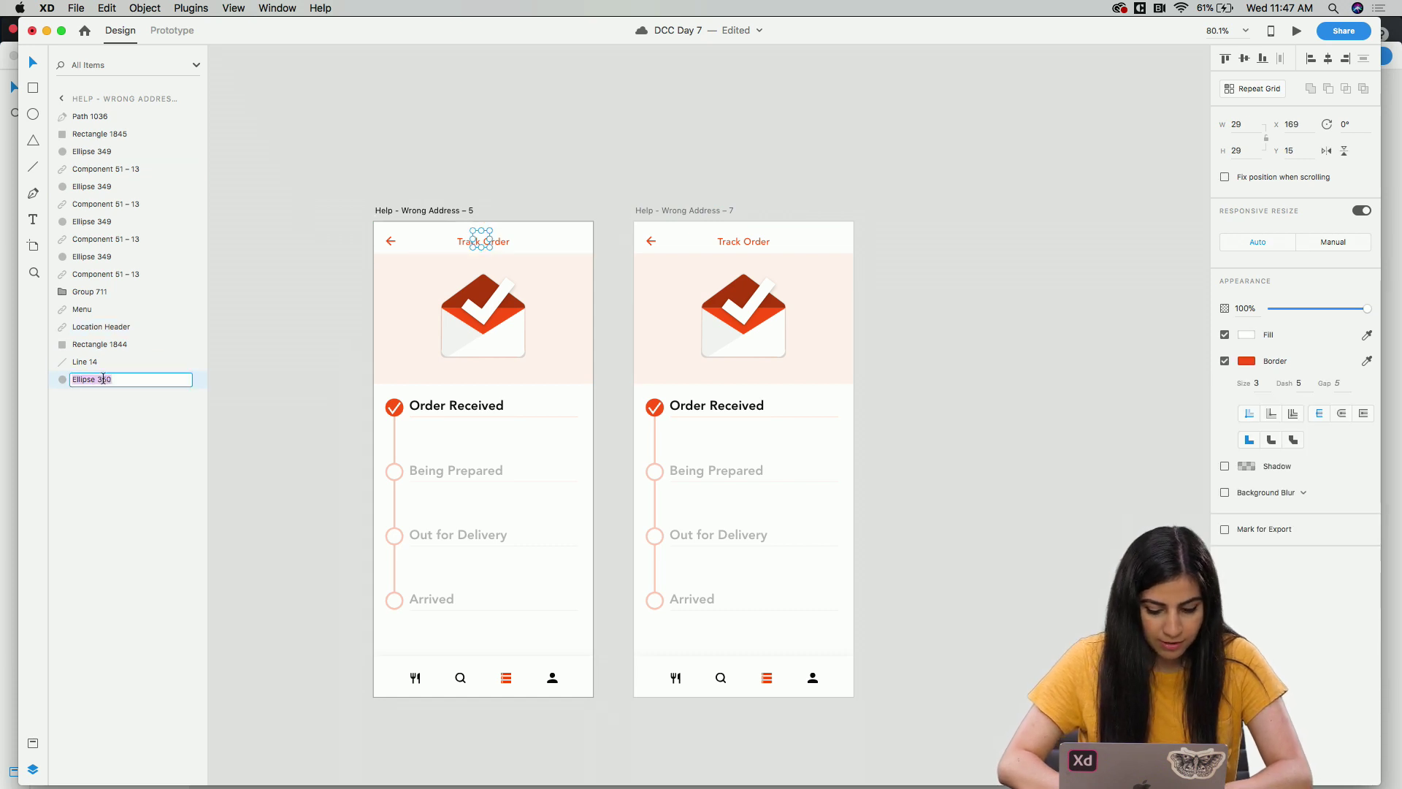
{"action": "type", "text": "loading circle"}
{"action": "key", "text": "Return"}
Bring the hidden circle to the front on the duplicated artboard and move it down over the envelope.
{"action": "left_click", "coordinate": [698, 210]}
{"action": "left_click", "coordinate": [760, 234]}
{"action": "left_click_drag", "start_coordinate": [100, 391], "coordinate": [95, 114]}
{"action": "scroll", "coordinate": [732, 244], "scroll_direction": "up", "scroll_amount": 5}
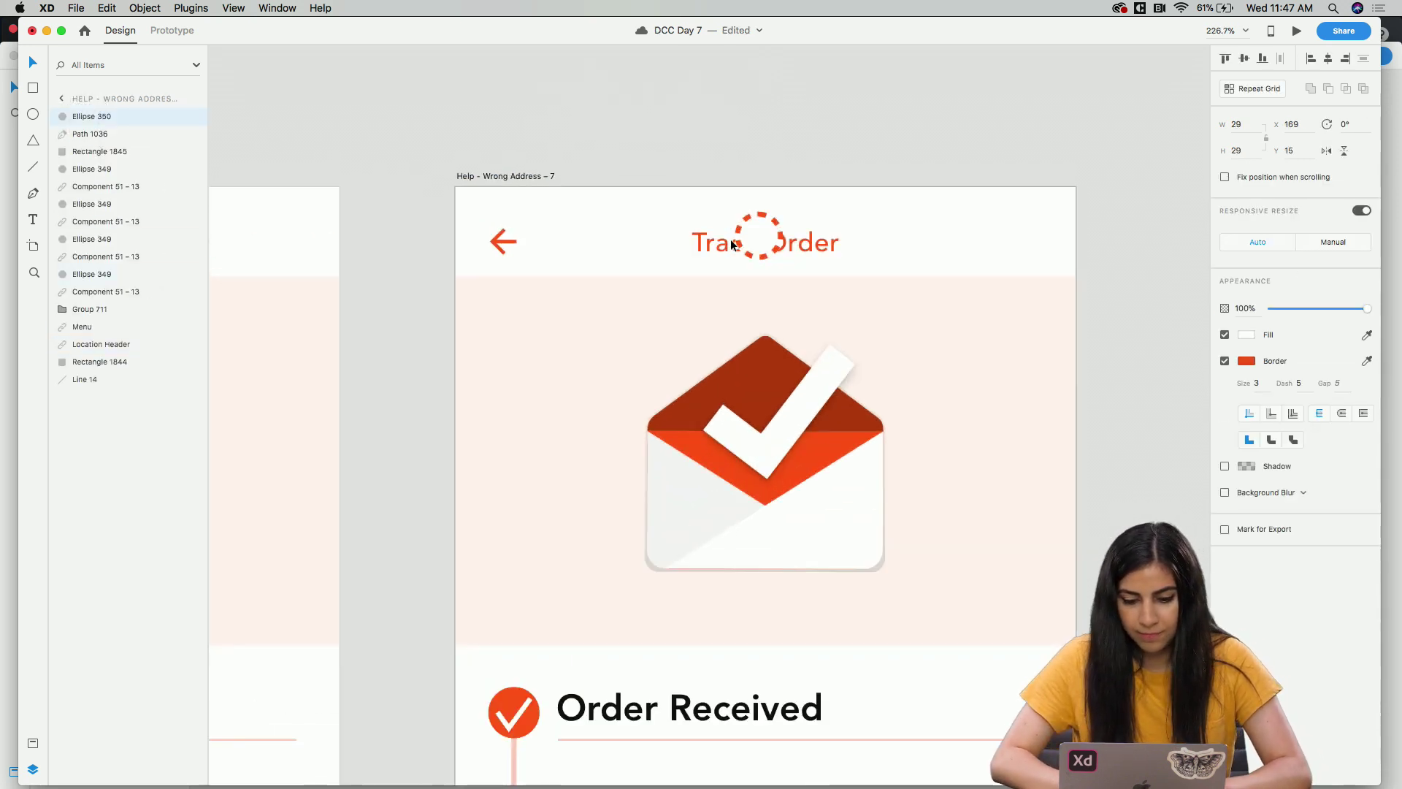
{"action": "left_click_drag", "start_coordinate": [776, 253], "coordinate": [775, 410]}
Set the envelope illustration's opacity to 0% on the duplicated artboard and delete the pink rectangle behind it.
{"action": "left_click", "coordinate": [813, 483]}
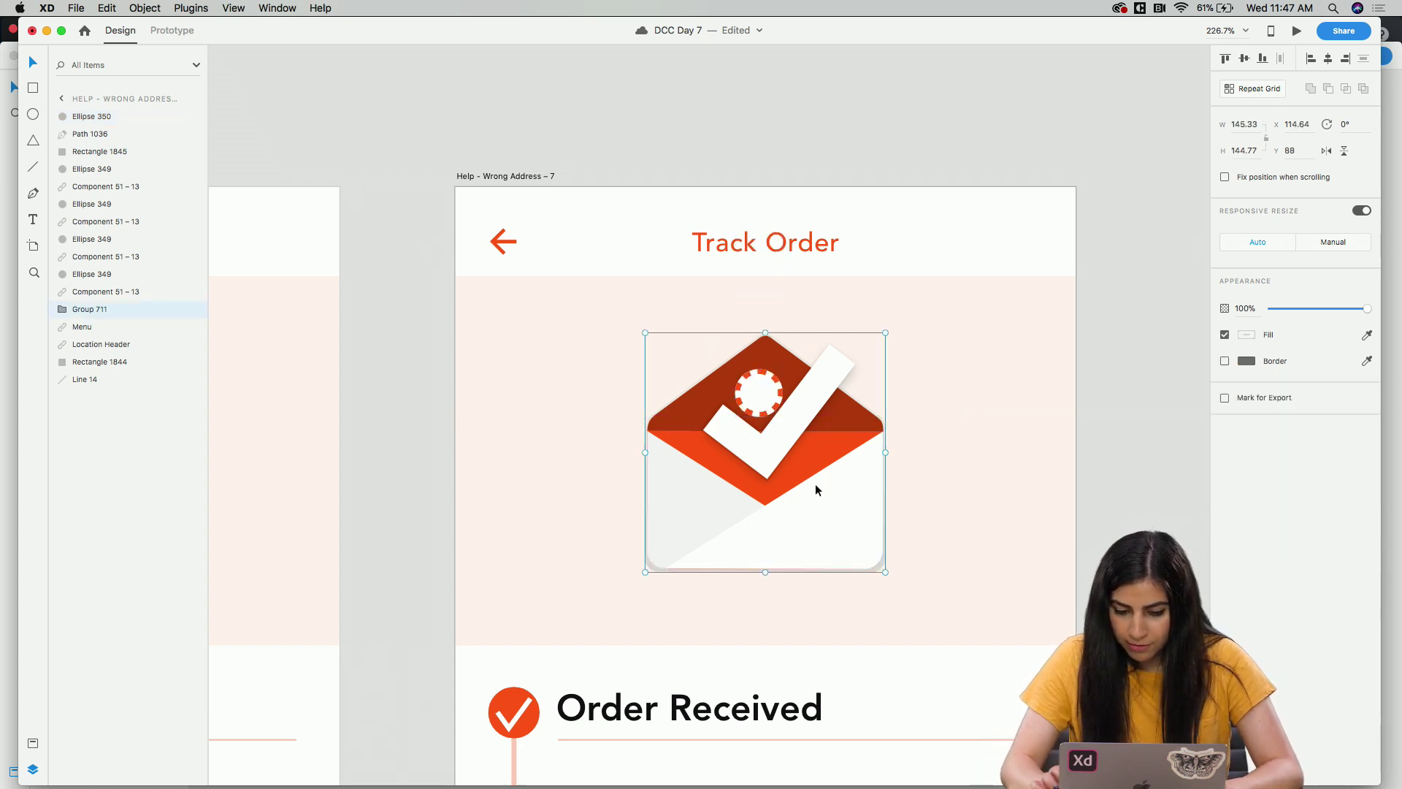
{"action": "left_click_drag", "start_coordinate": [1366, 308], "coordinate": [1204, 314]}
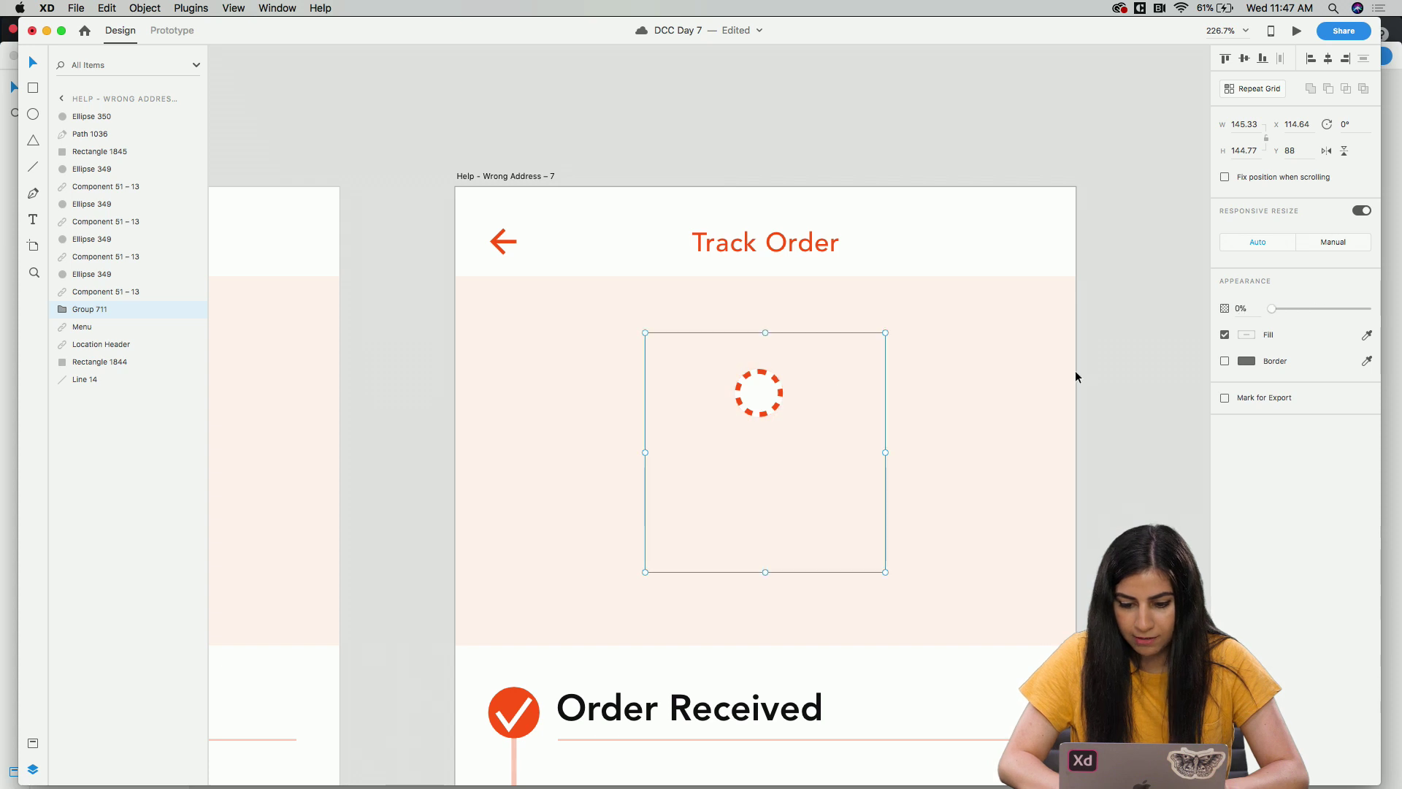
{"action": "left_click", "coordinate": [943, 423]}
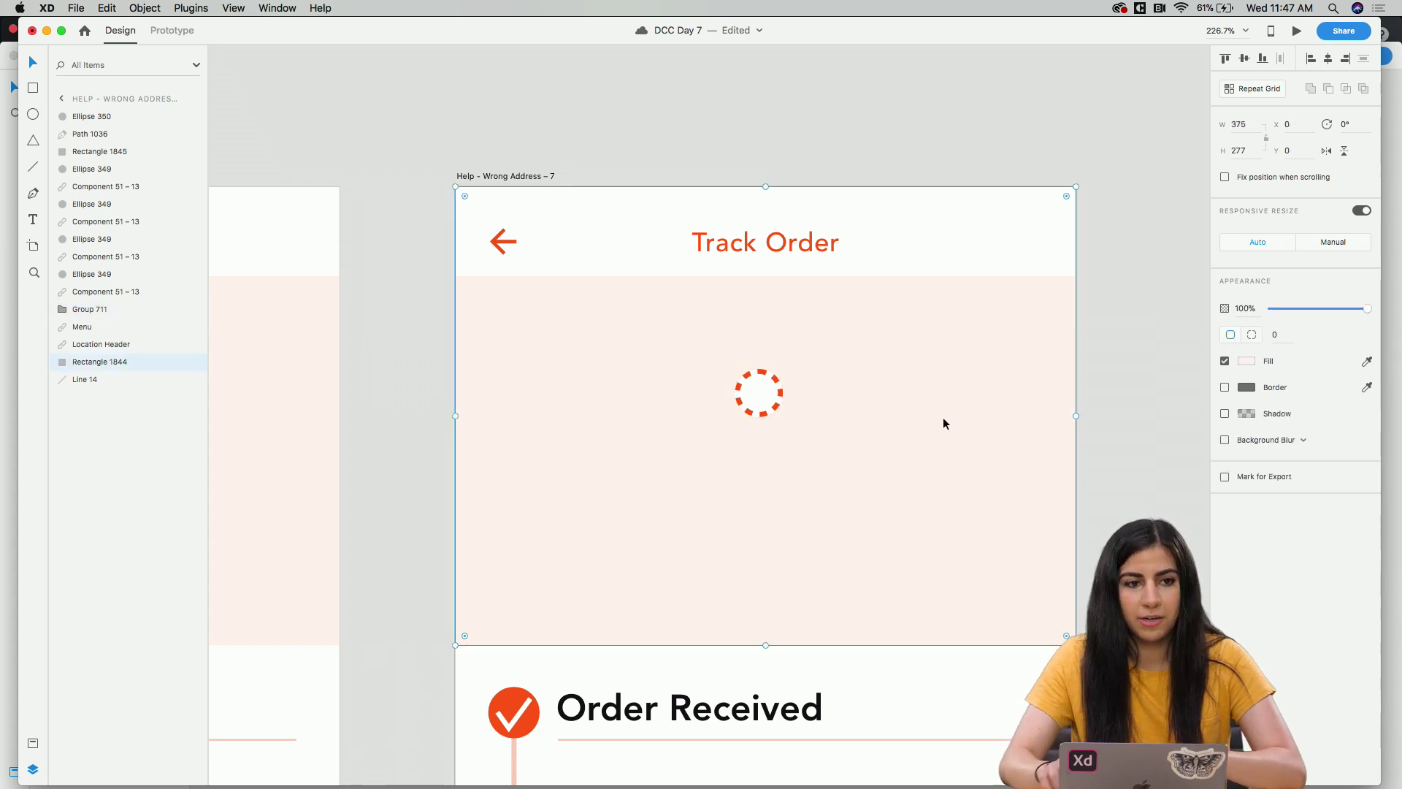
{"action": "key", "text": "Delete"}
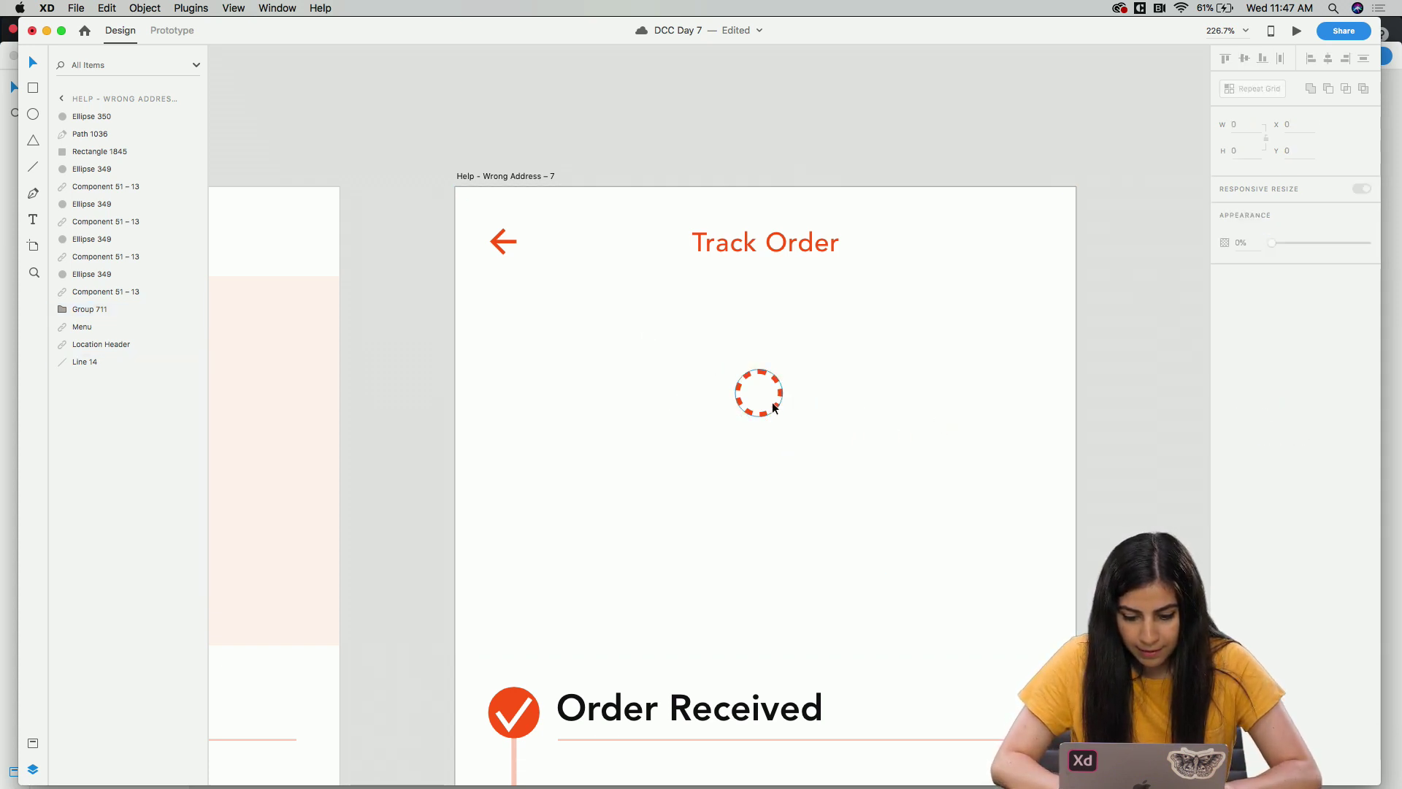
Enlarge the dashed circle to about 61 px wide and centre it horizontally under the title at X 157, Y 94.
{"action": "left_click", "coordinate": [775, 407]}
{"action": "left_click_drag", "start_coordinate": [781, 416], "coordinate": [808, 457]}
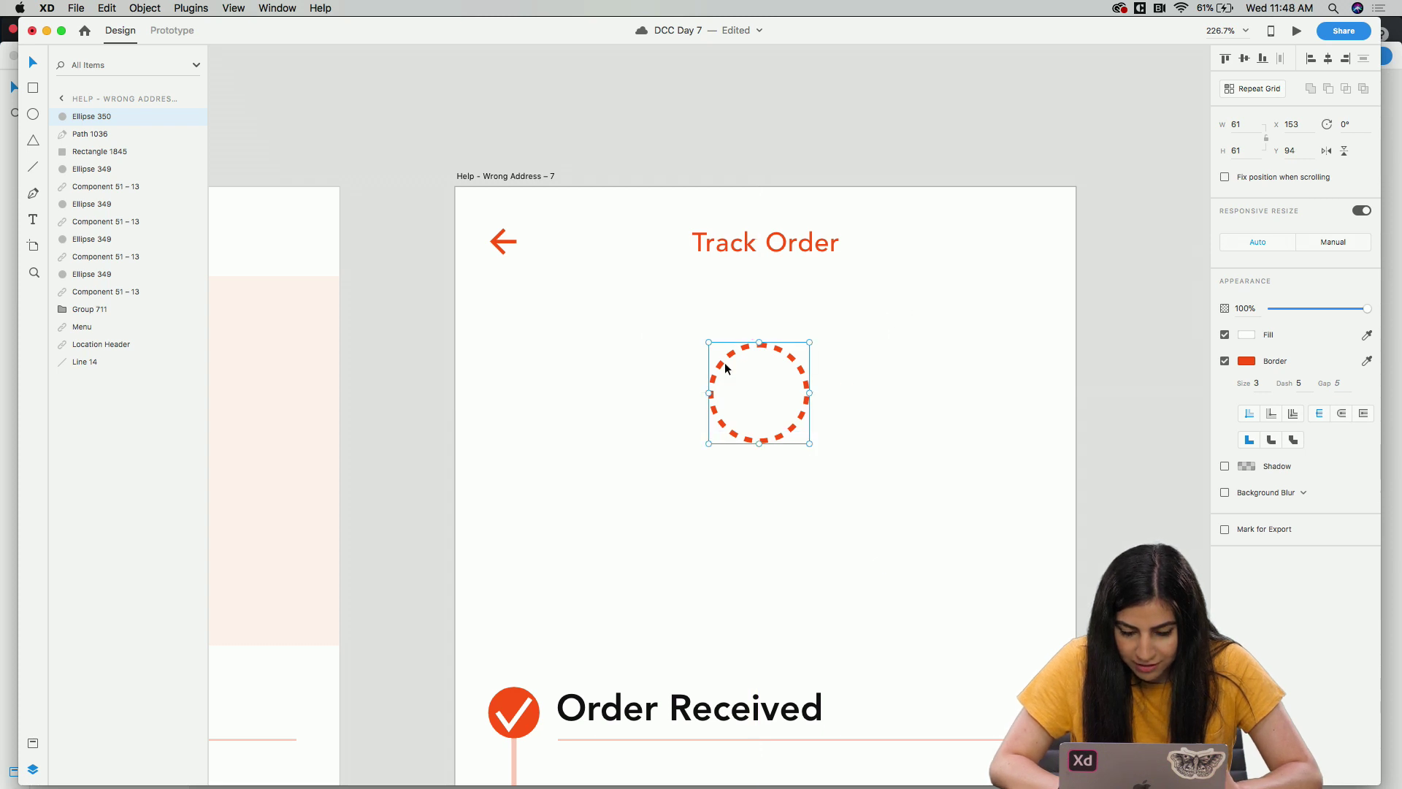
{"action": "scroll", "coordinate": [725, 362], "scroll_direction": "up", "scroll_amount": 10}
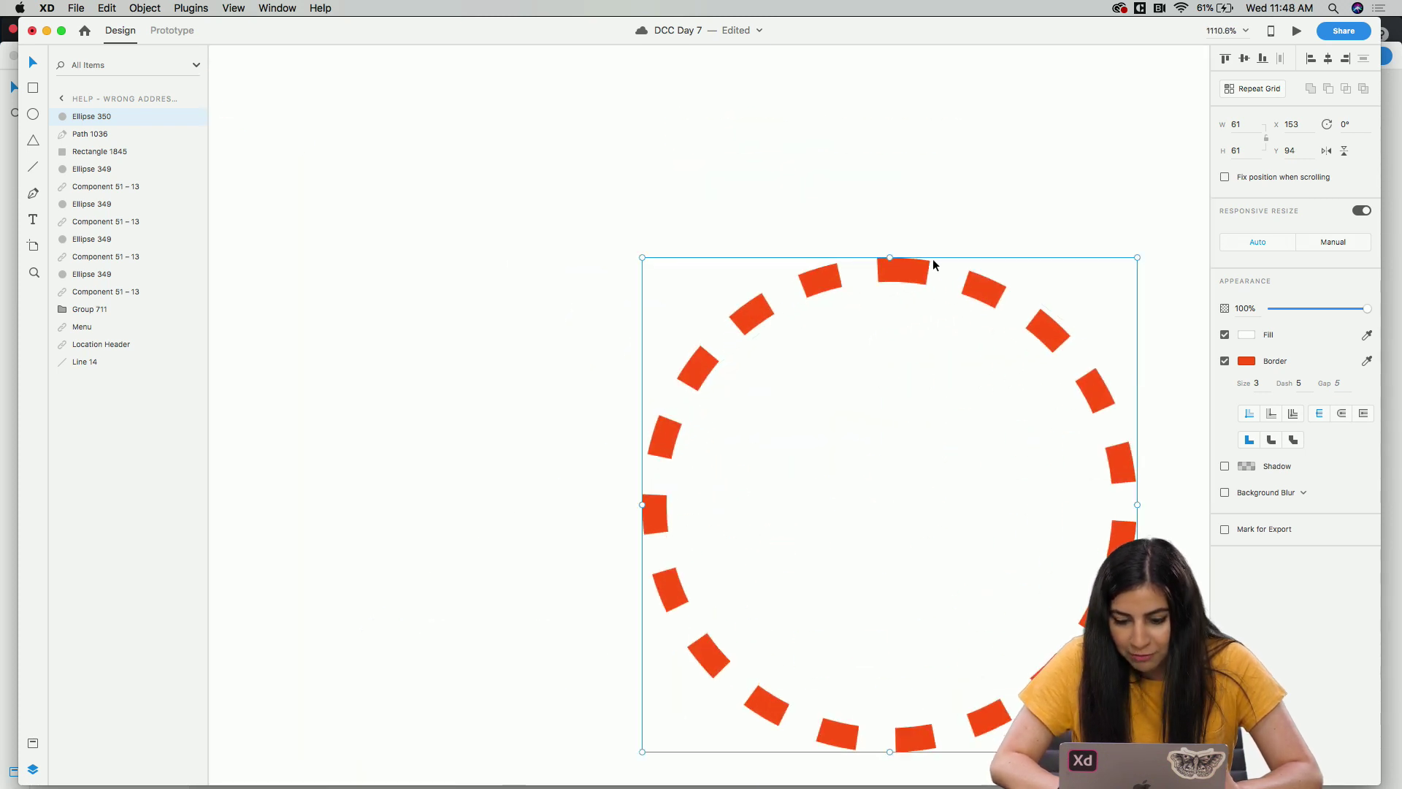
{"action": "key", "text": "super+s"}
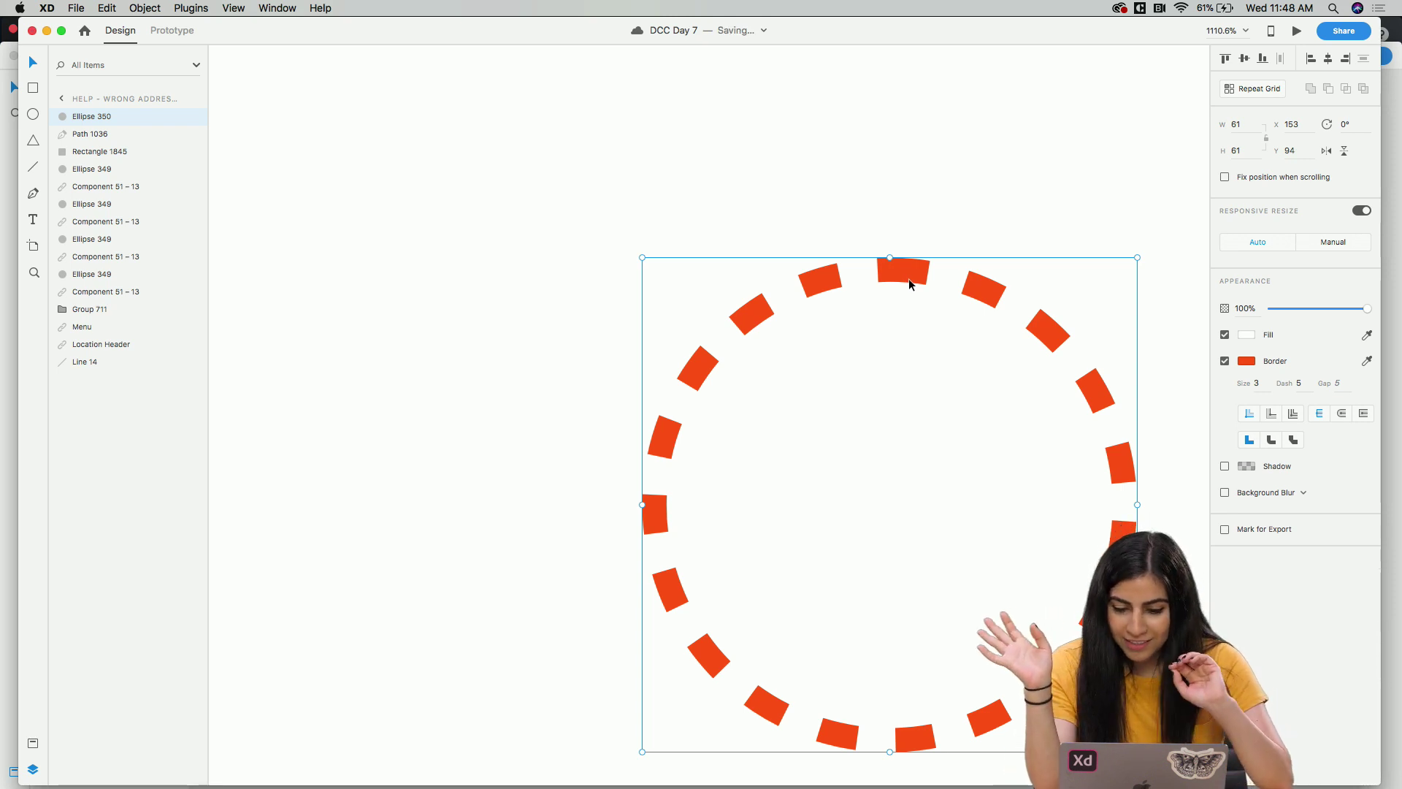
{"action": "scroll", "coordinate": [908, 279], "scroll_direction": "down", "scroll_amount": 10}
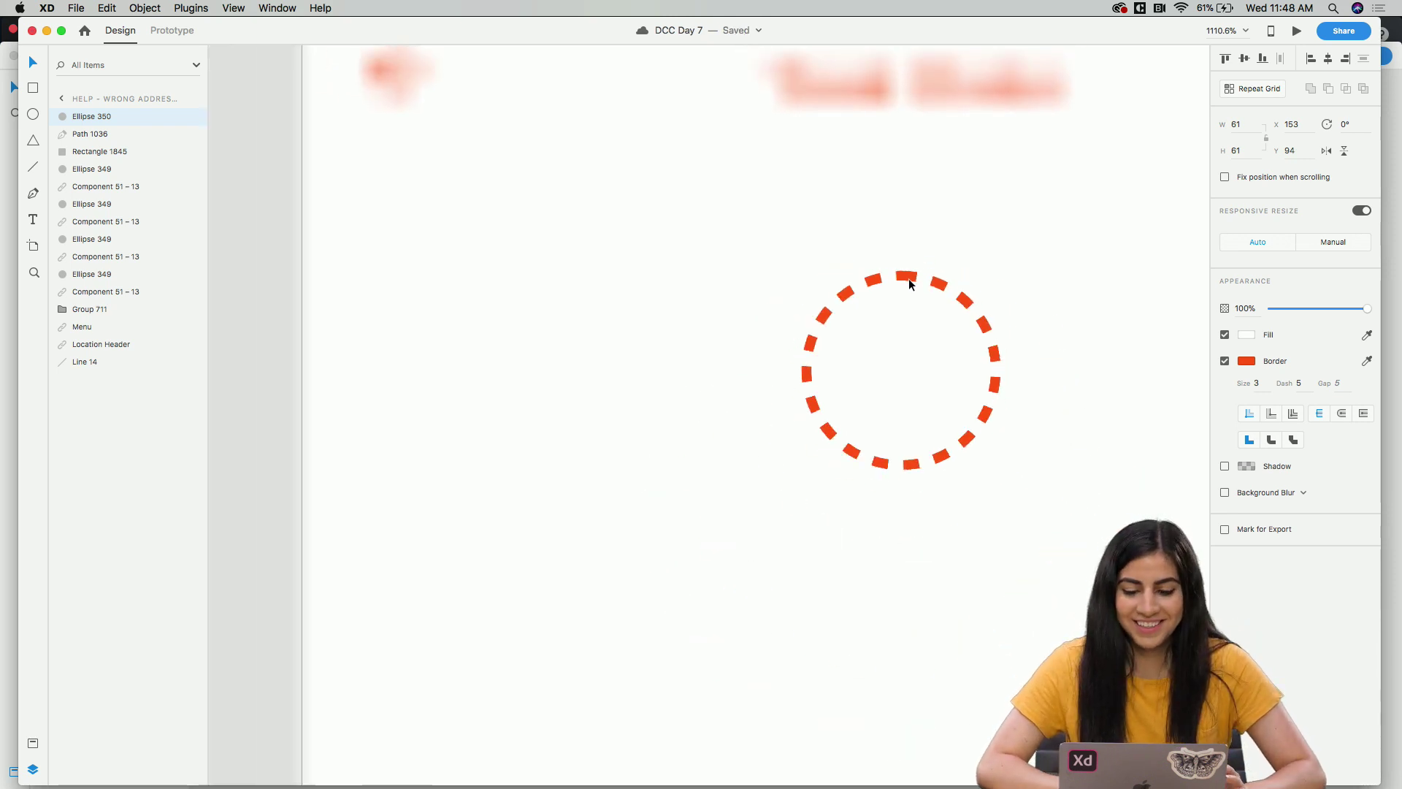
{"action": "scroll", "coordinate": [906, 323], "scroll_direction": "down", "scroll_amount": 2}
{"action": "left_click_drag", "start_coordinate": [930, 306], "coordinate": [934, 307]}
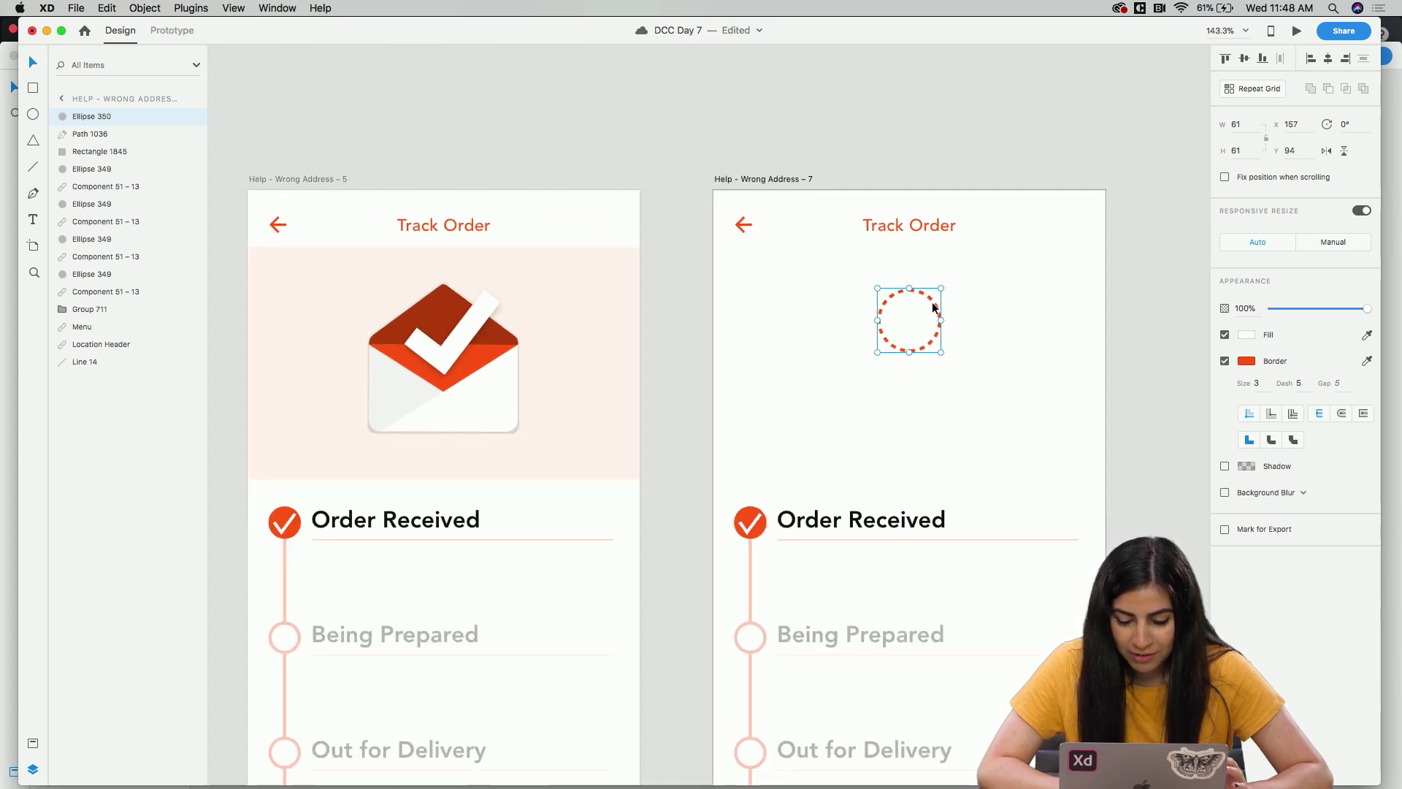
Duplicate the artboard with the dashed loading circle to create a second loading screen beside it.
{"action": "scroll", "coordinate": [931, 300], "scroll_direction": "down", "scroll_amount": 5}
{"action": "scroll", "coordinate": [927, 320], "scroll_direction": "left", "scroll_amount": 2}
{"action": "left_click", "coordinate": [727, 208]}
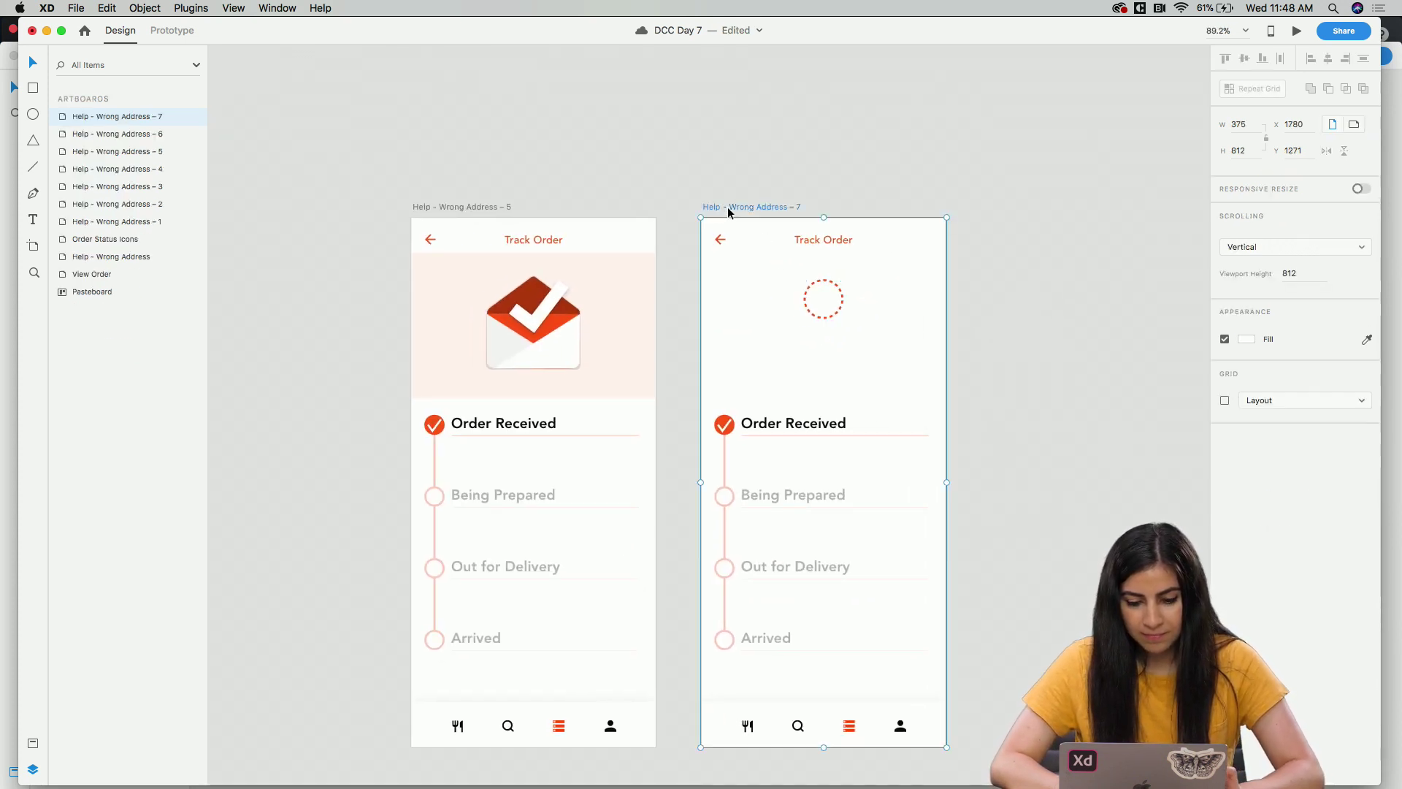
{"action": "key", "text": "super+d"}
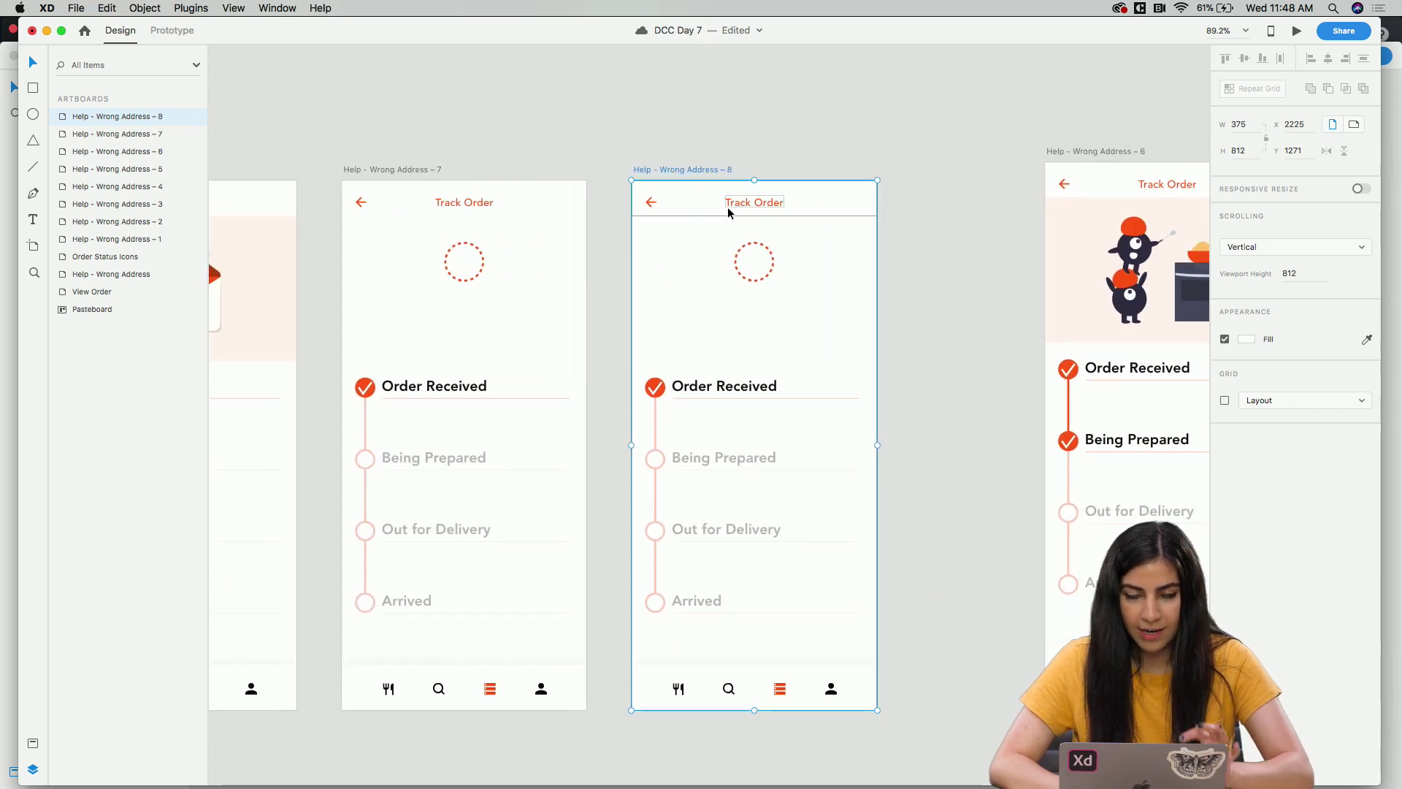
Set the rotation of the dashed circle on the first loading artboard to 360°, and check the second circle's rotation.
{"action": "left_click", "coordinate": [481, 263]}
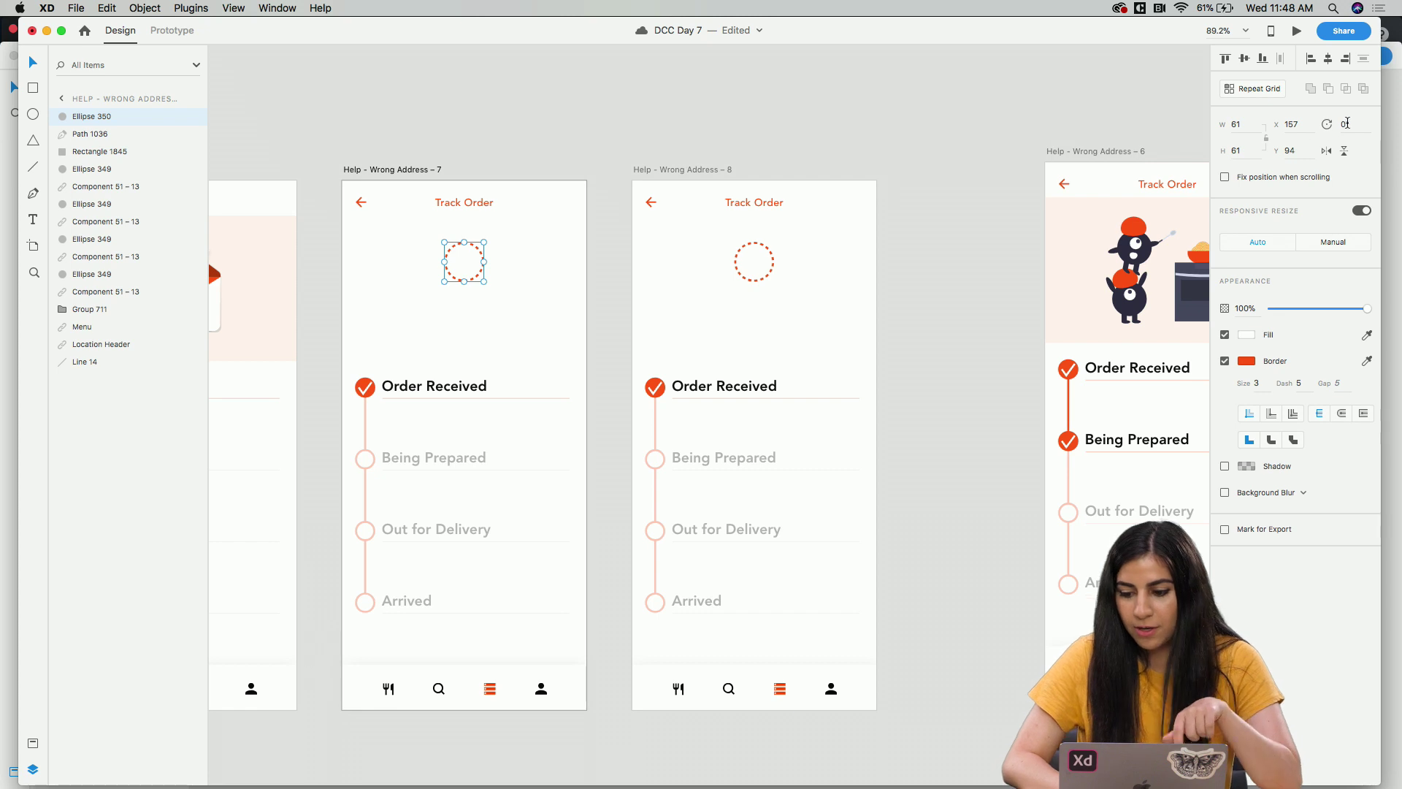
{"action": "type", "text": "360"}
{"action": "key", "text": "Return"}
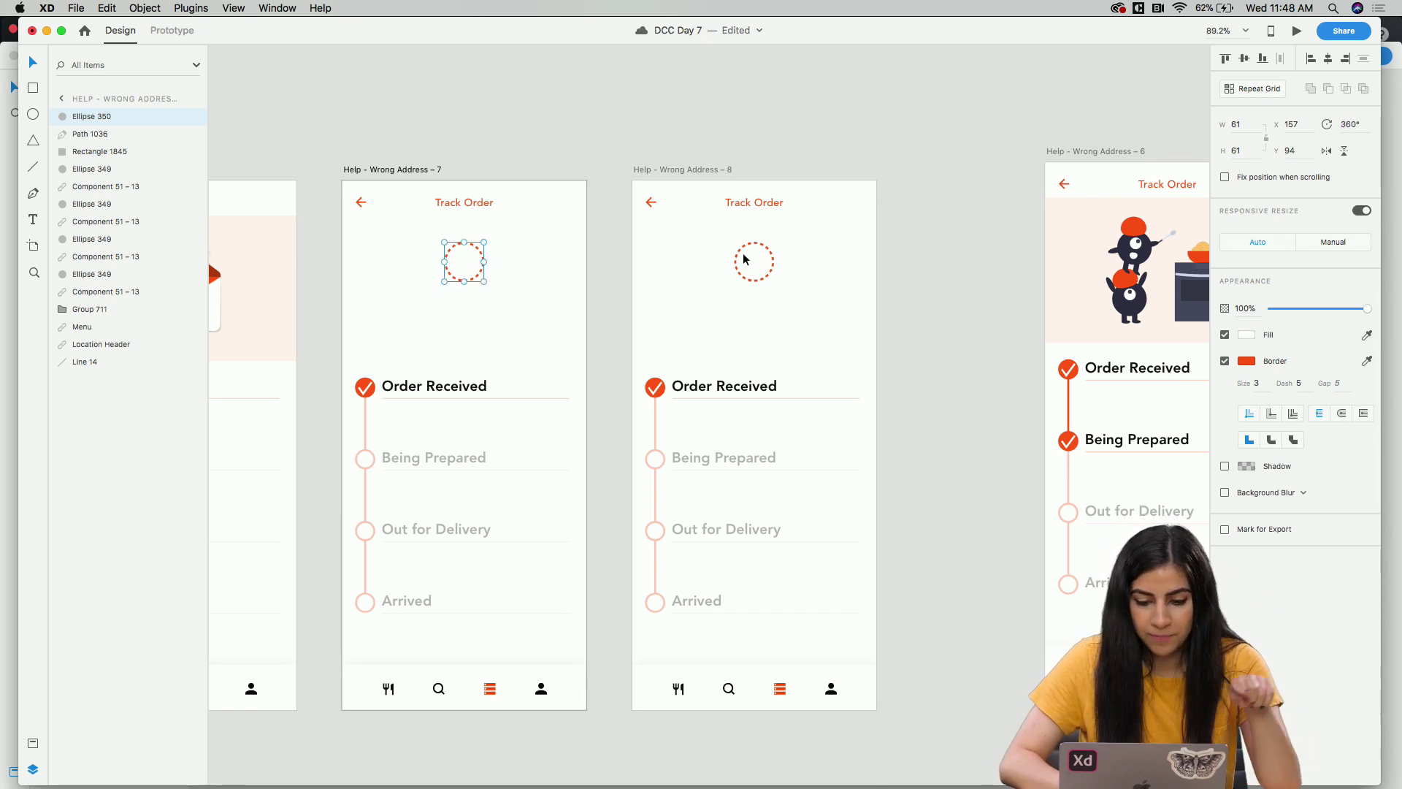
{"action": "left_click", "coordinate": [773, 267]}
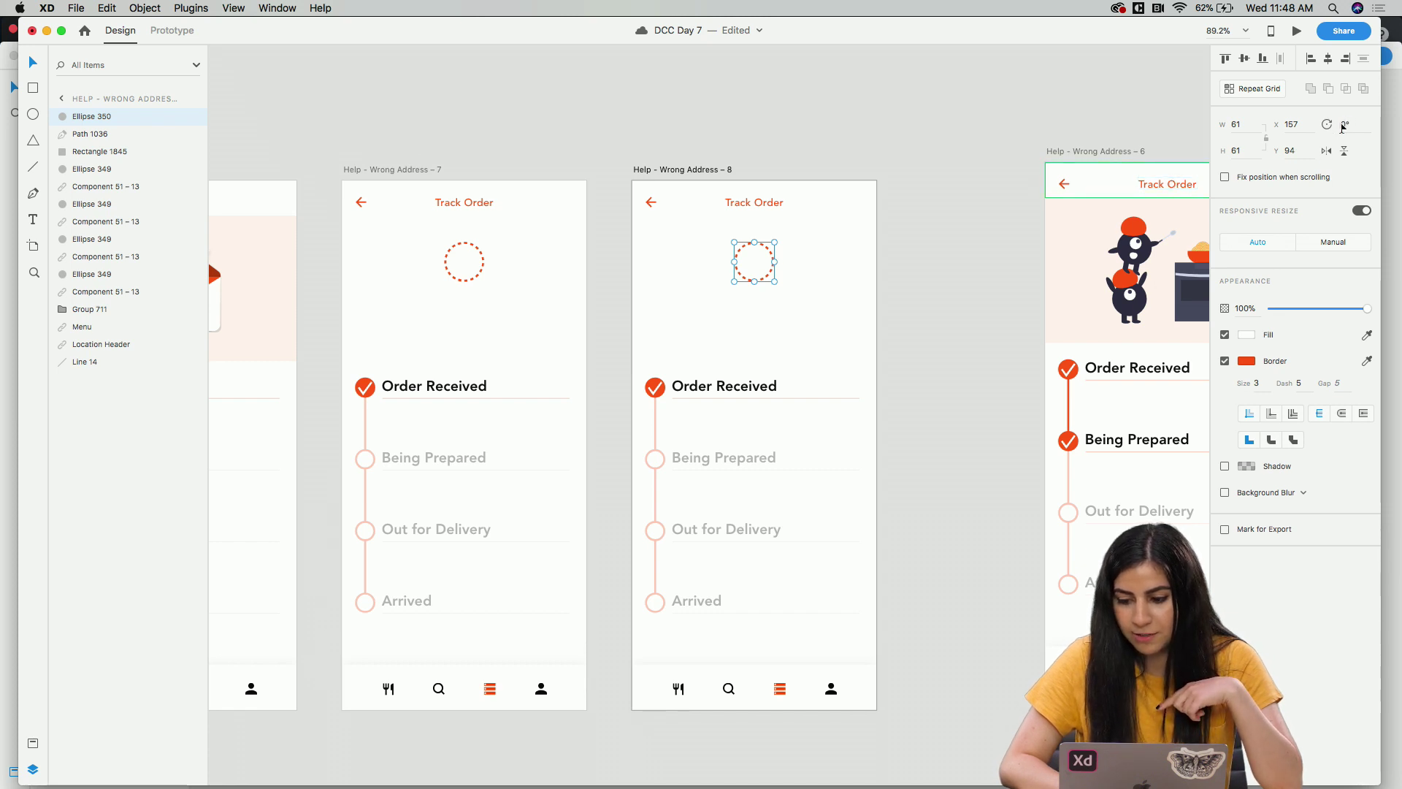
Move the Being Prepared artboard to X 2752, Y 1271 so it lines up with the loading artboards, and save the document.
{"action": "scroll", "coordinate": [660, 211], "scroll_direction": "left", "scroll_amount": 5}
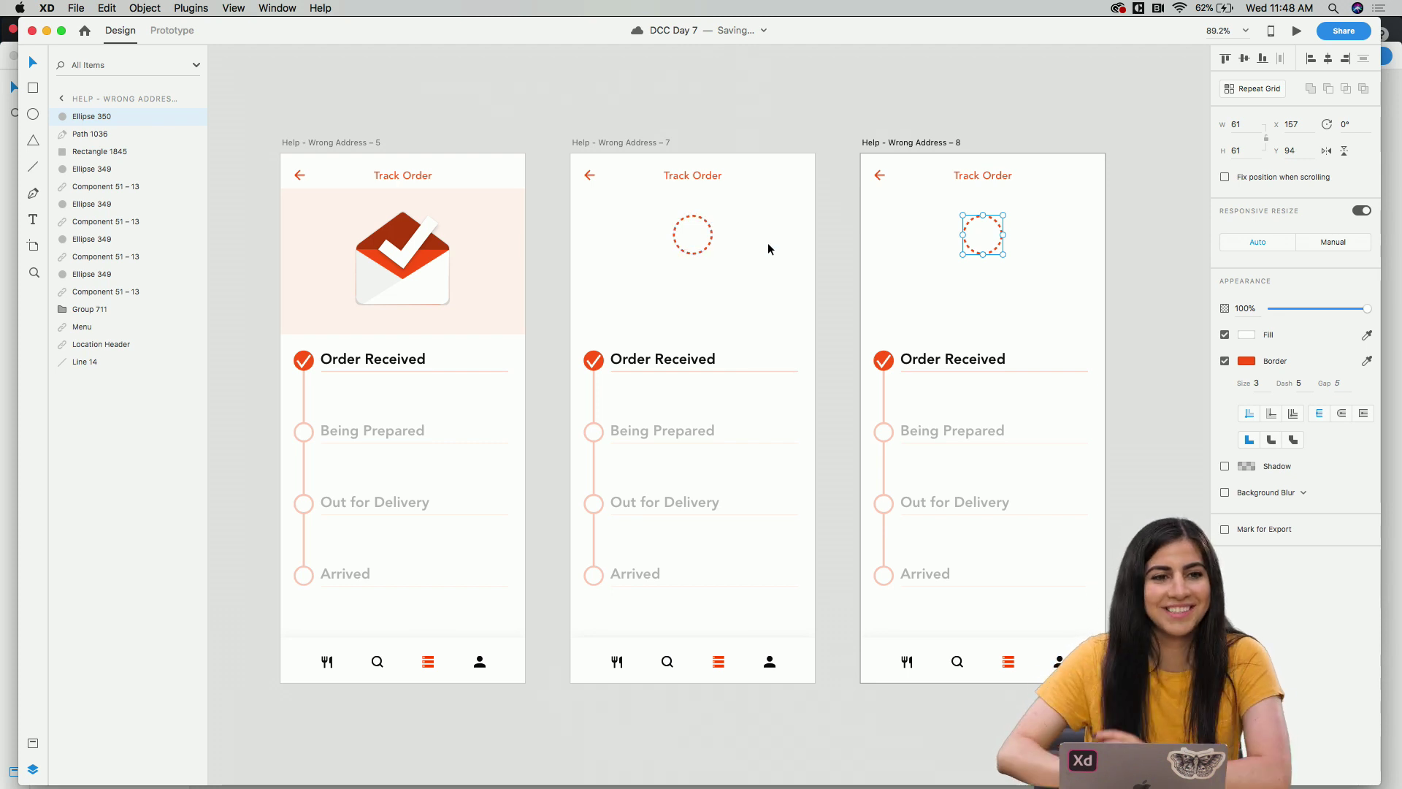
{"action": "scroll", "coordinate": [763, 242], "scroll_direction": "right", "scroll_amount": 5}
{"action": "left_click_drag", "start_coordinate": [1011, 122], "coordinate": [944, 134]}
{"action": "scroll", "coordinate": [942, 136], "scroll_direction": "left", "scroll_amount": 4}
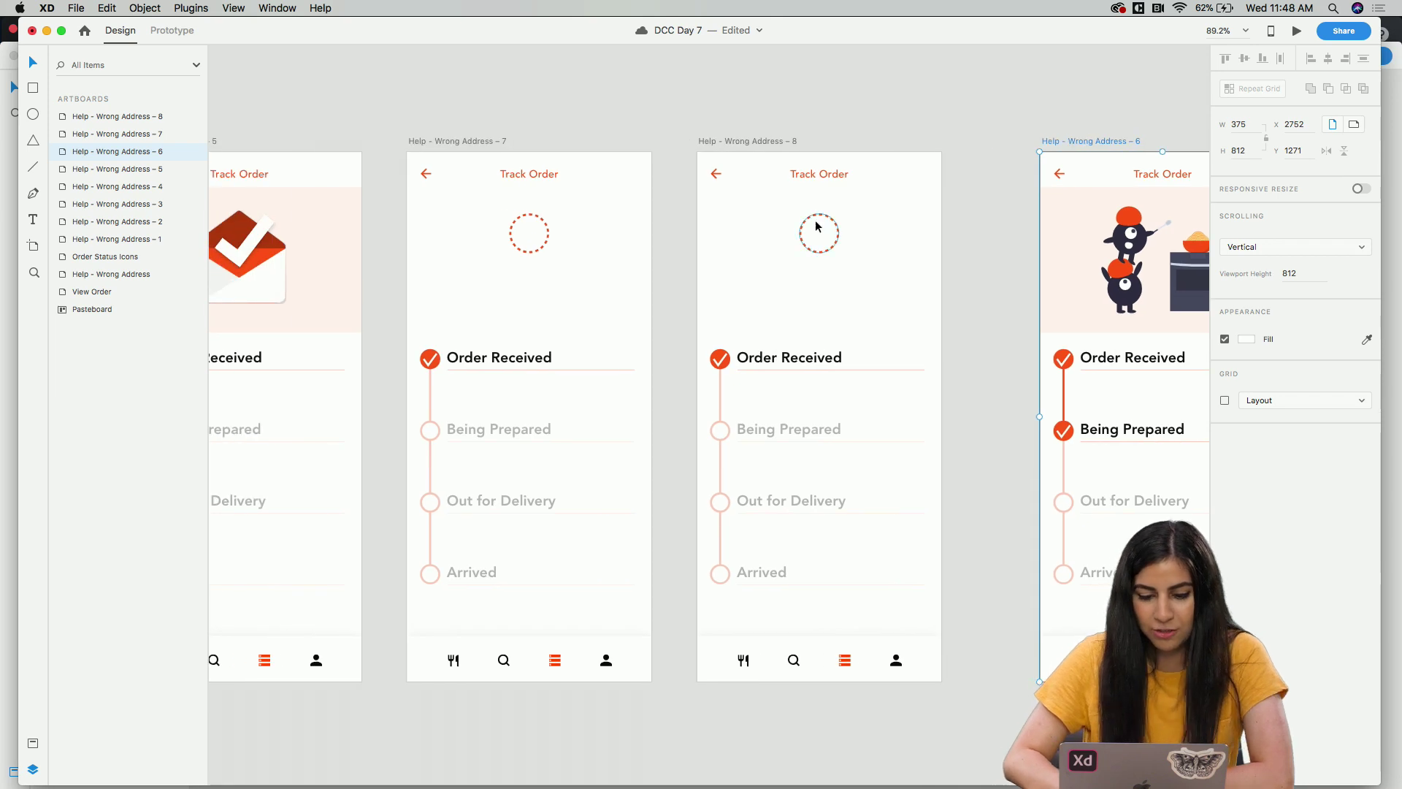
{"action": "scroll", "coordinate": [498, 322], "scroll_direction": "left", "scroll_amount": 3}
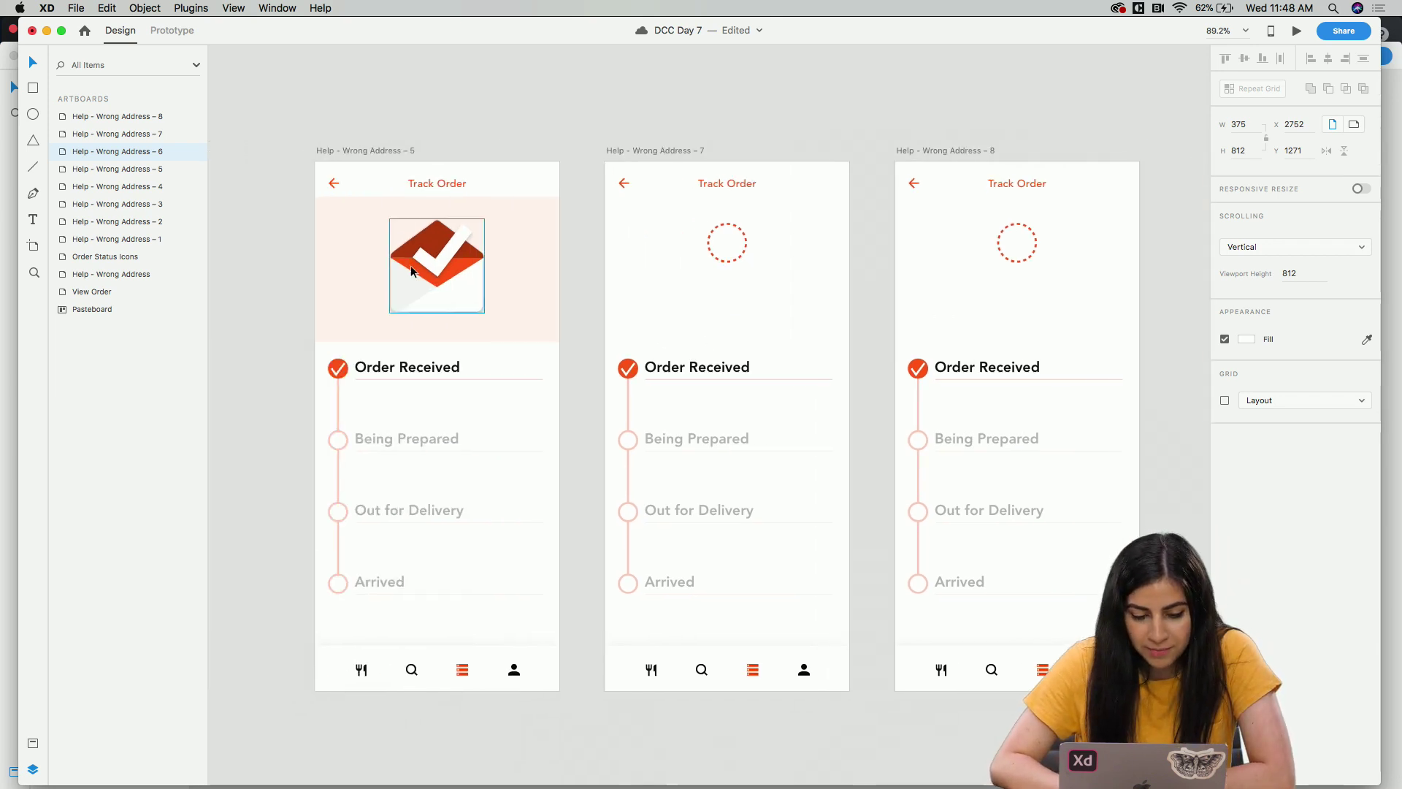
{"action": "key", "text": "super+s"}
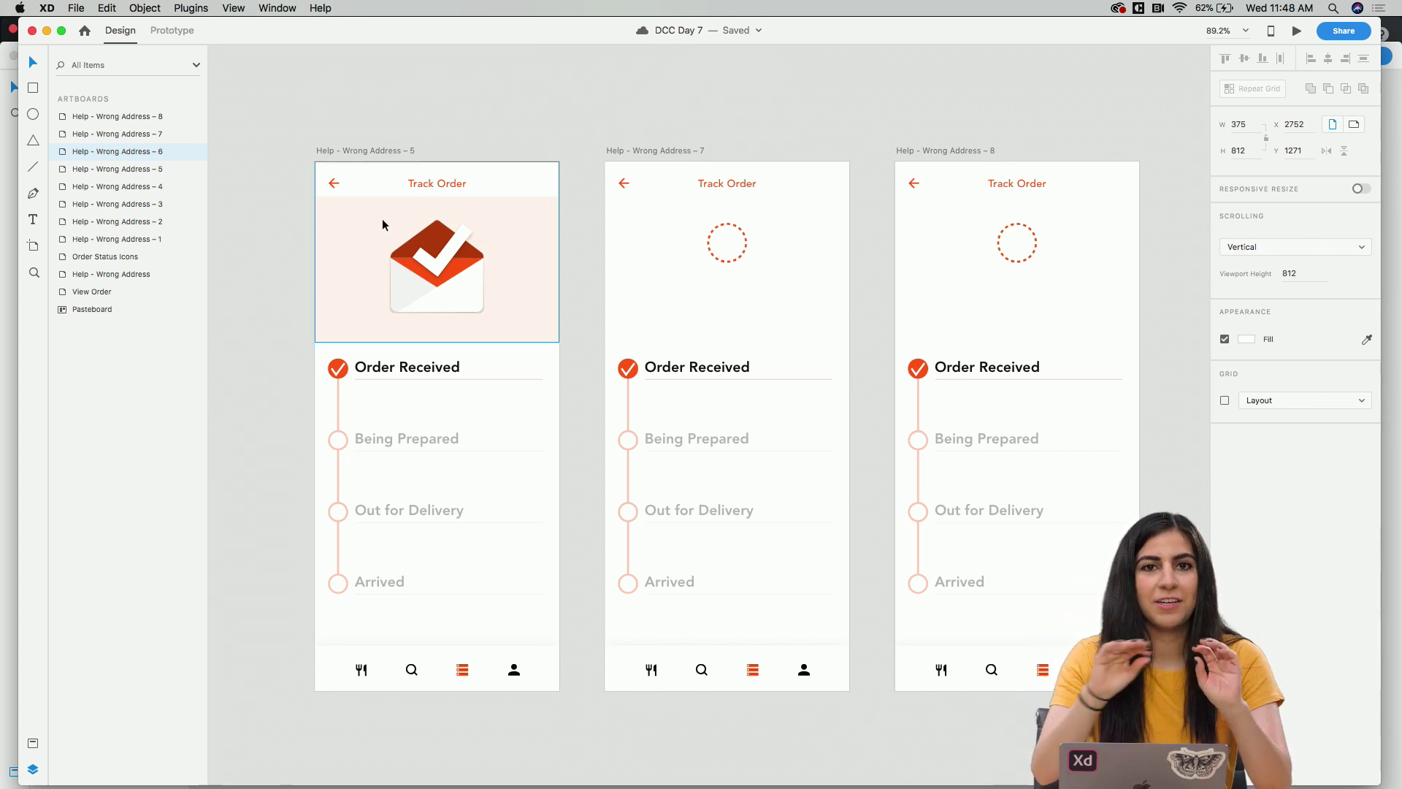
Draw a 375 by 223 px rectangle over the envelope banner on the first artboard, remove its border, and set its opacity to 0%.
{"action": "key", "text": "r"}
{"action": "left_click_drag", "start_coordinate": [319, 196], "coordinate": [559, 343]}
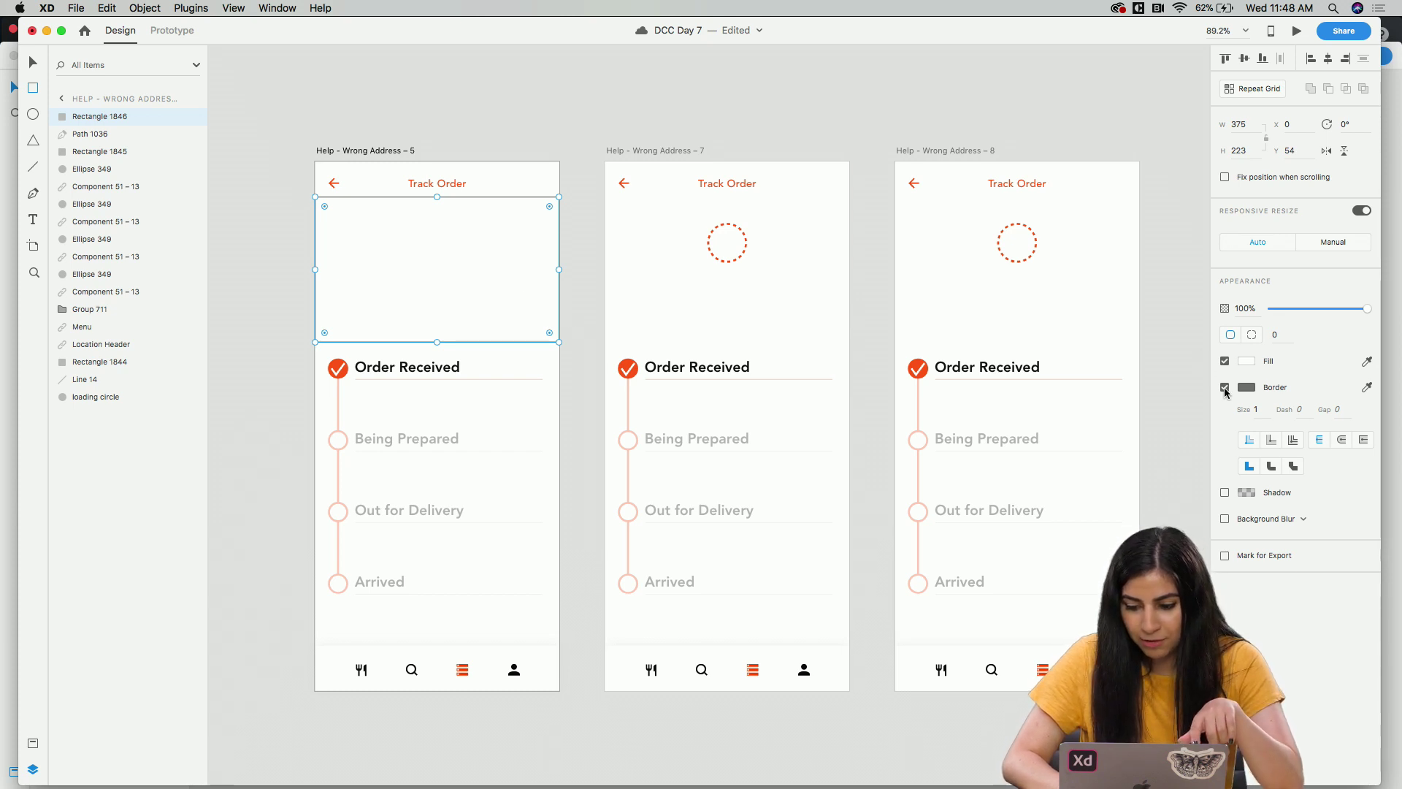
{"action": "left_click", "coordinate": [1224, 388]}
{"action": "left_click_drag", "start_coordinate": [1362, 316], "coordinate": [1224, 313]}
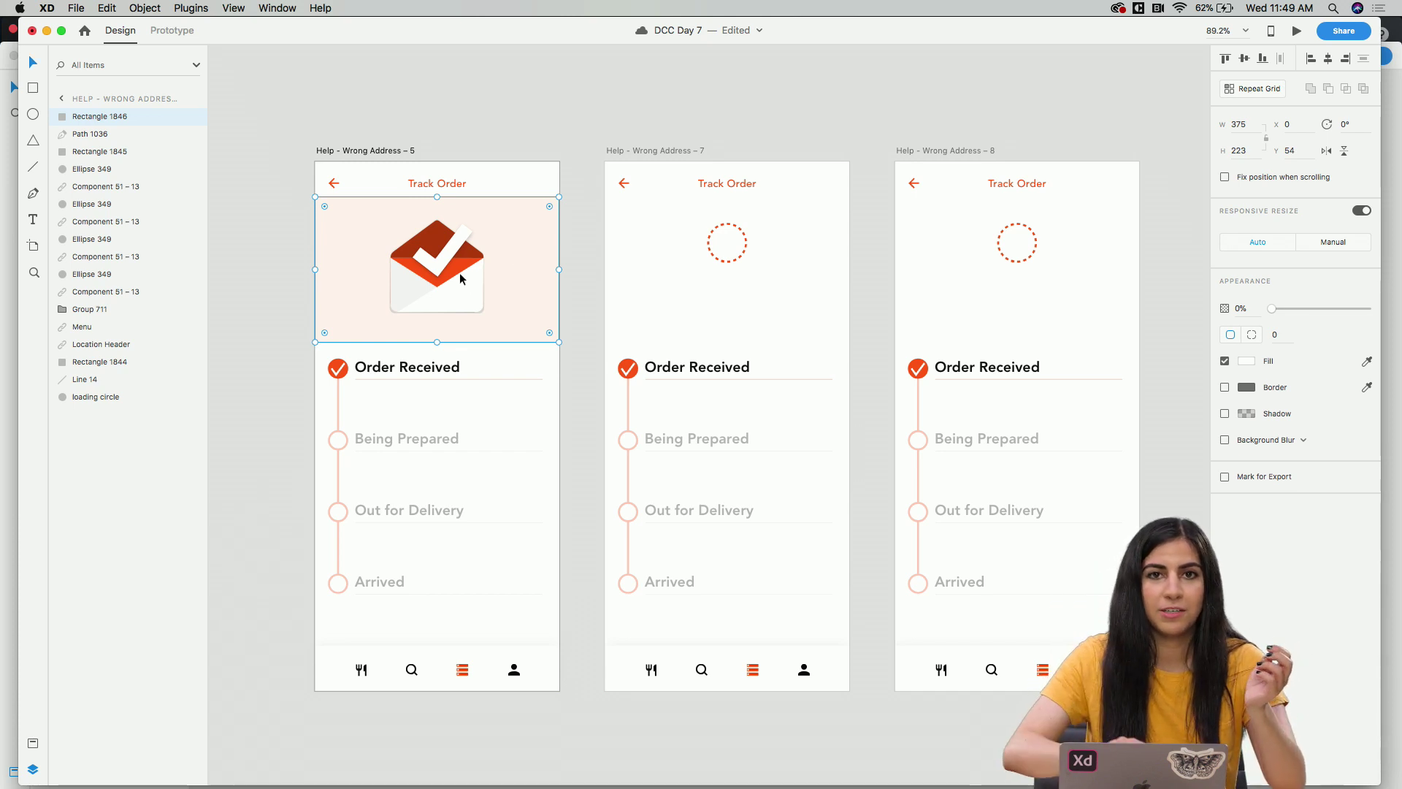
Copy the transparent rectangle onto both loading artboards, placed lower down at Y 233.
{"action": "key", "text": "cmd+c"}
{"action": "left_click", "coordinate": [653, 150]}
{"action": "key", "text": "cmd+v"}
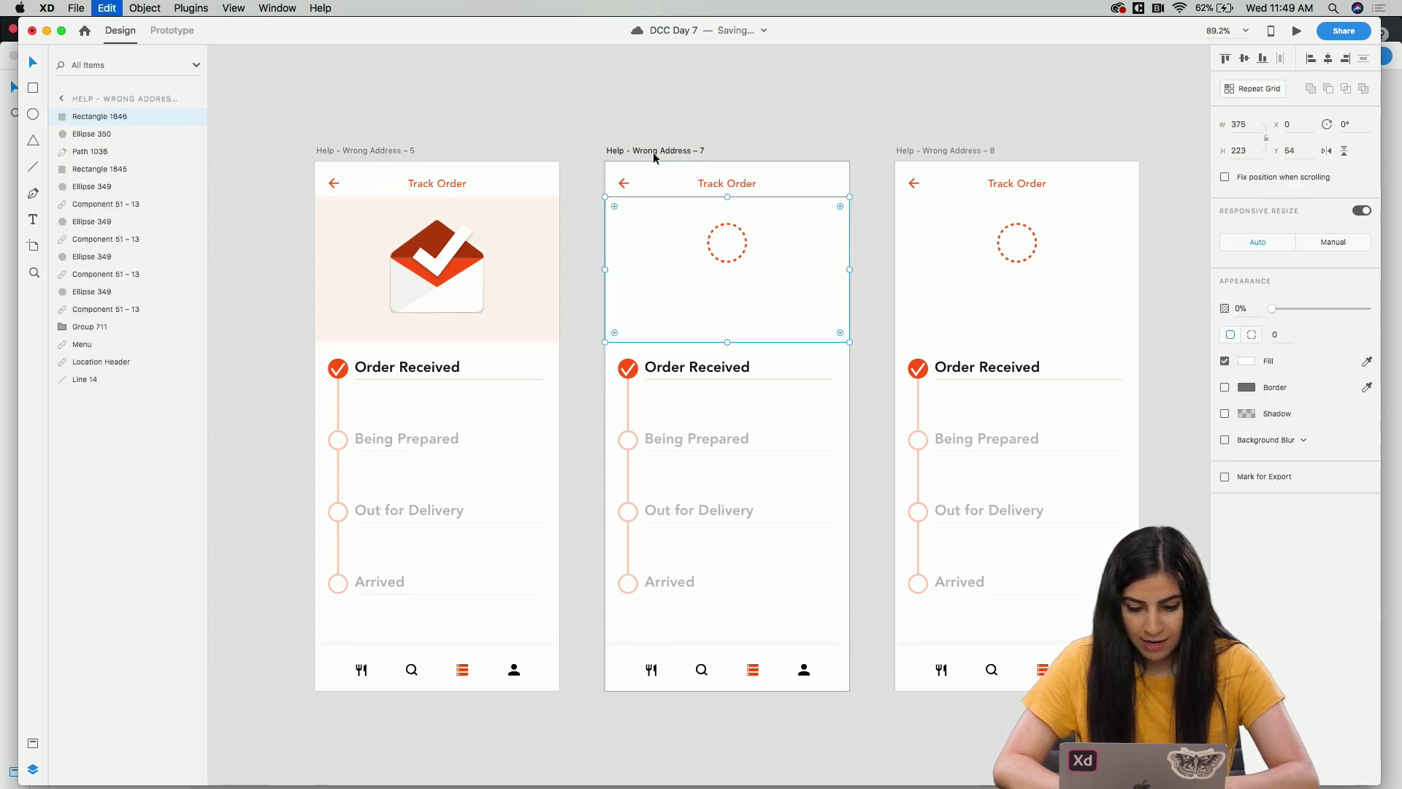
{"action": "left_click_drag", "start_coordinate": [770, 255], "coordinate": [775, 375]}
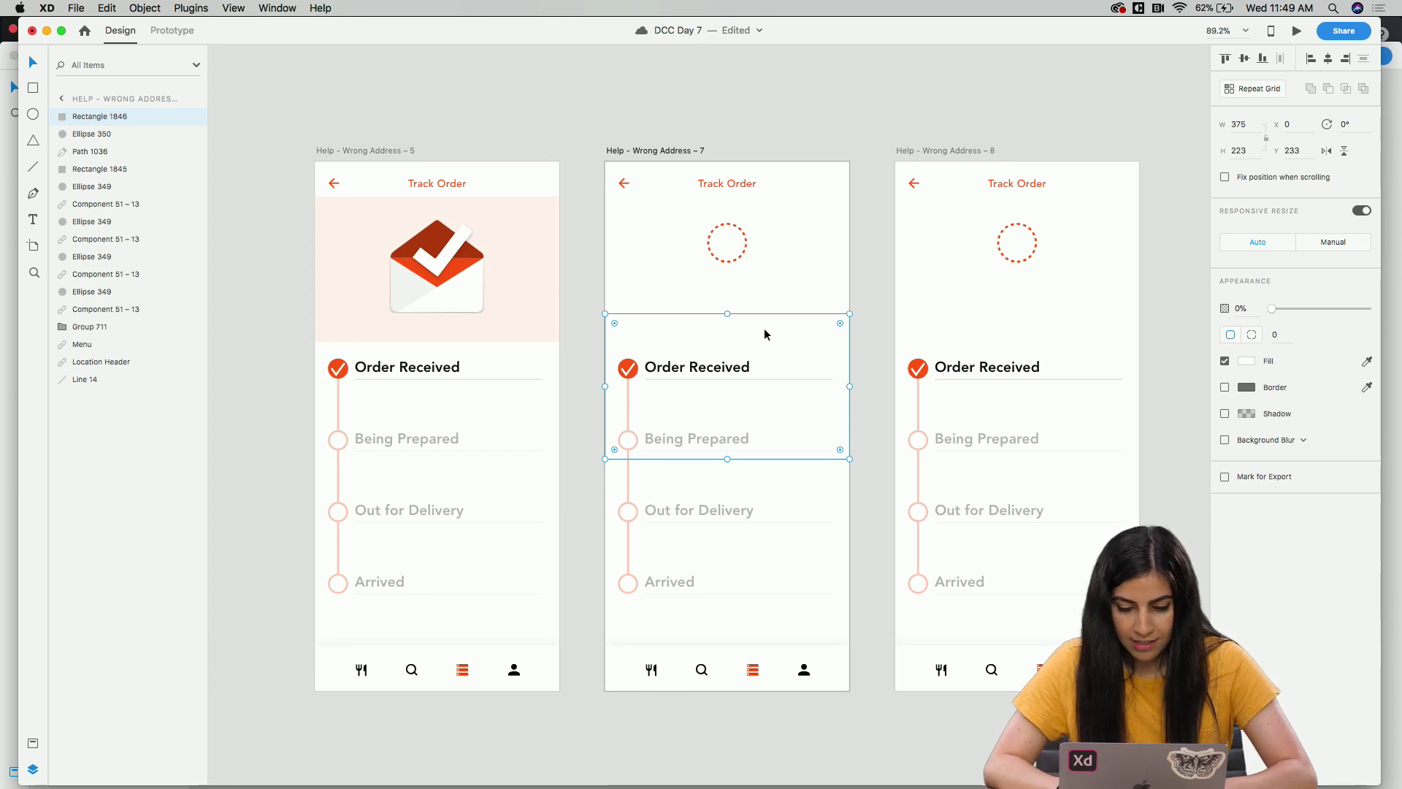
{"action": "left_click", "coordinate": [903, 145]}
{"action": "key", "text": "super+v"}
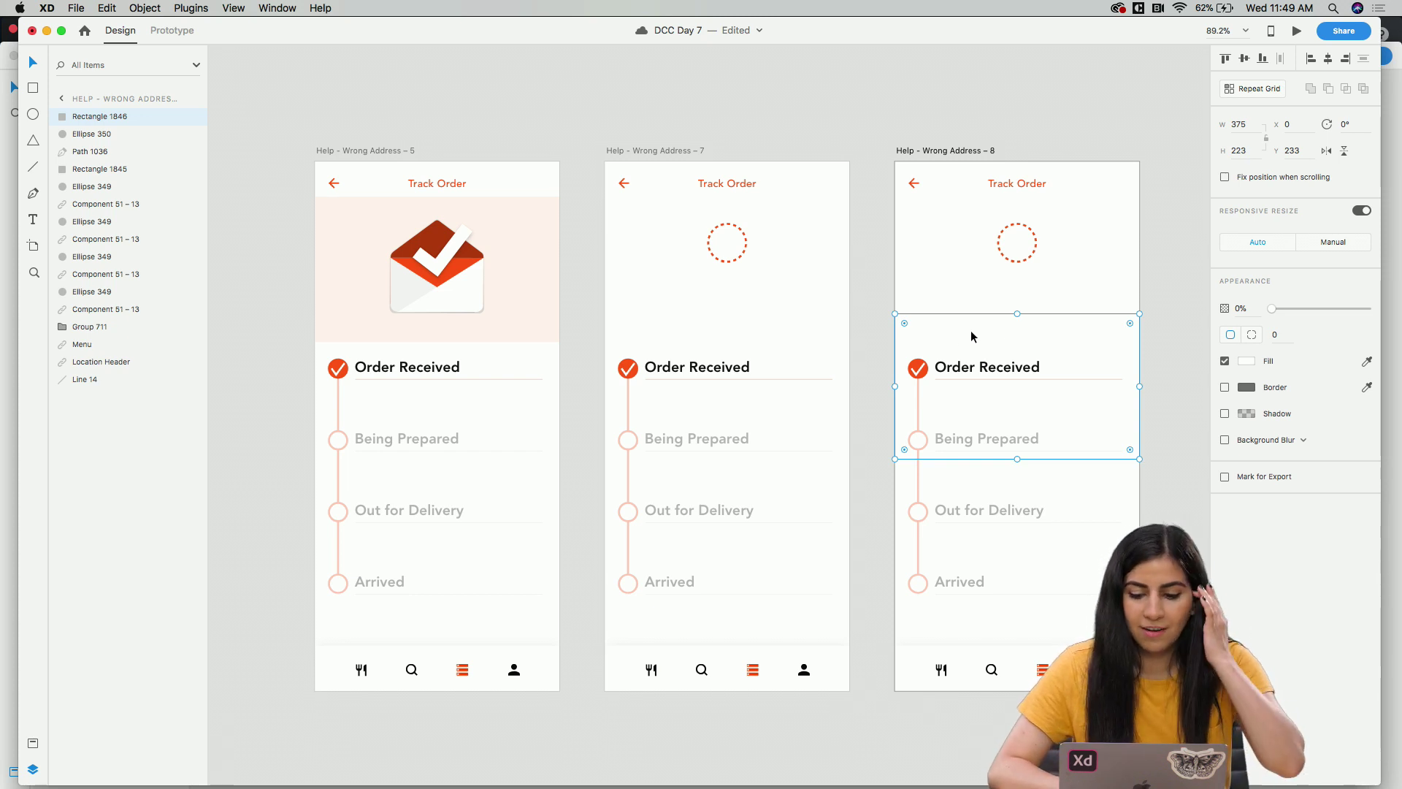
Shift the Being Prepared artboard slightly closer to the loading screens, and move the first Order Received artboard outward to about X 1292.
{"action": "scroll", "coordinate": [1016, 349], "scroll_direction": "down", "scroll_amount": 3}
{"action": "left_click_drag", "start_coordinate": [957, 212], "coordinate": [955, 199]}
{"action": "left_click_drag", "start_coordinate": [295, 195], "coordinate": [272, 197]}
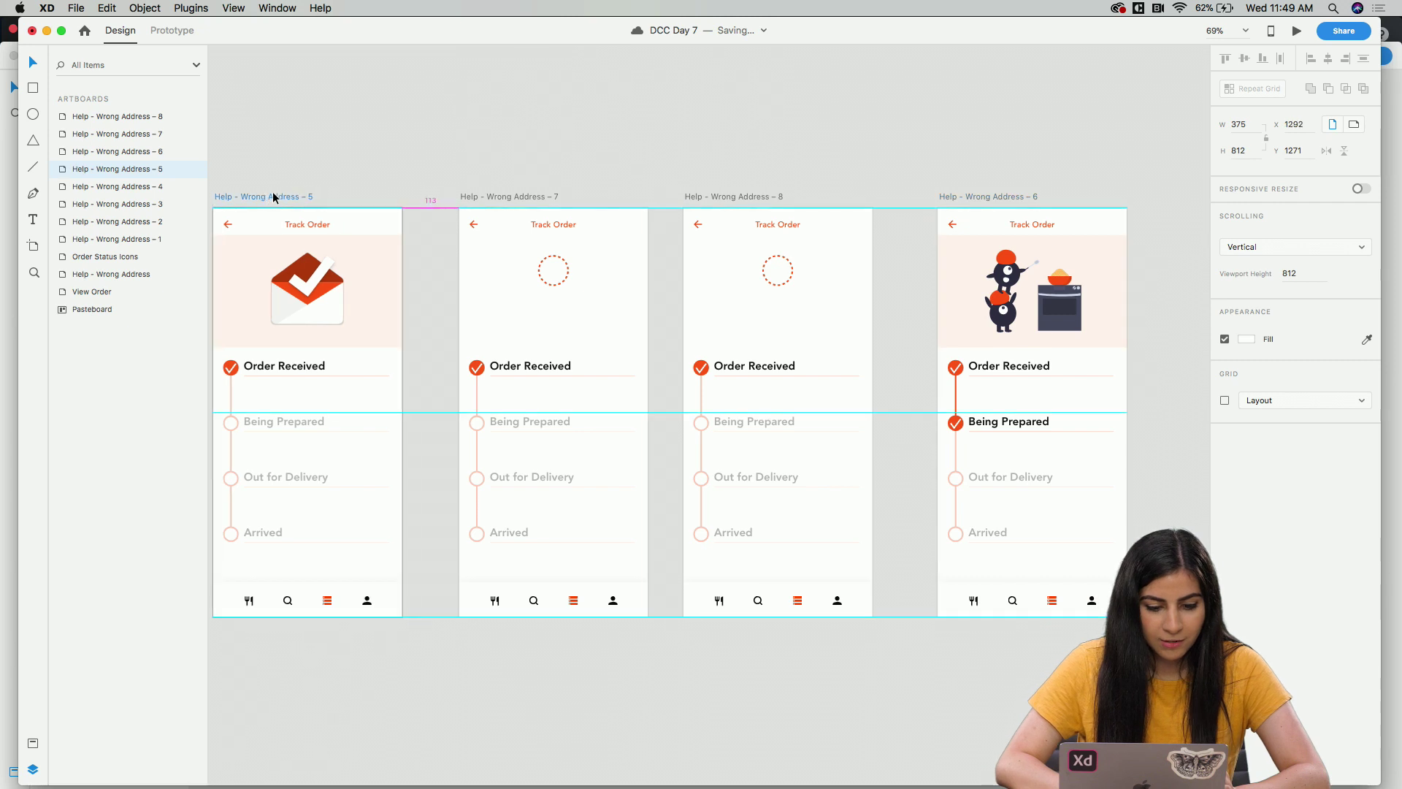
In prototype mode, link the transparent banner rectangle on Help - Wrong Address – 5 to artboard 7 with a Drag trigger and Auto-Animate.
{"action": "scroll", "coordinate": [276, 193], "scroll_direction": "left", "scroll_amount": 3}
{"action": "left_click", "coordinate": [172, 30]}
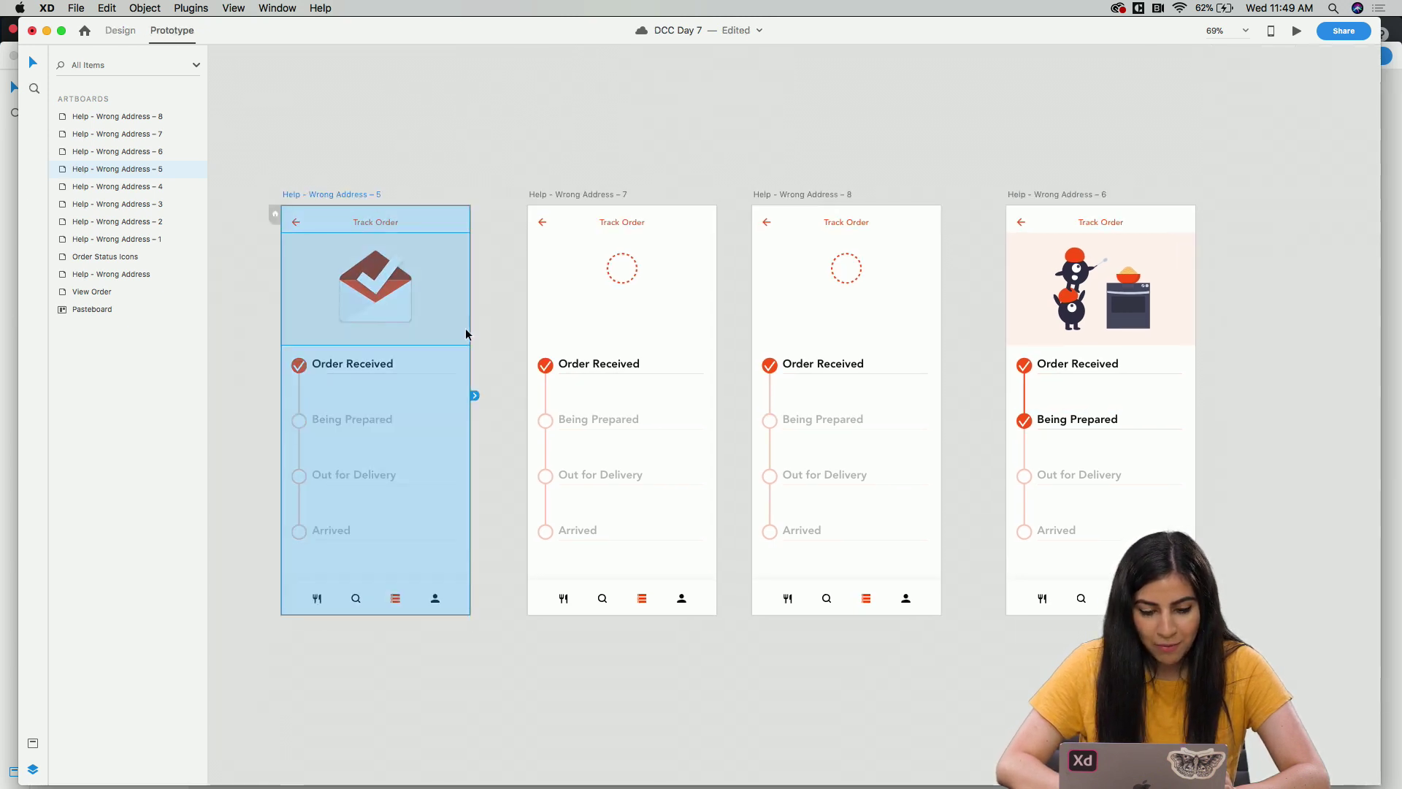
{"action": "left_click", "coordinate": [447, 314]}
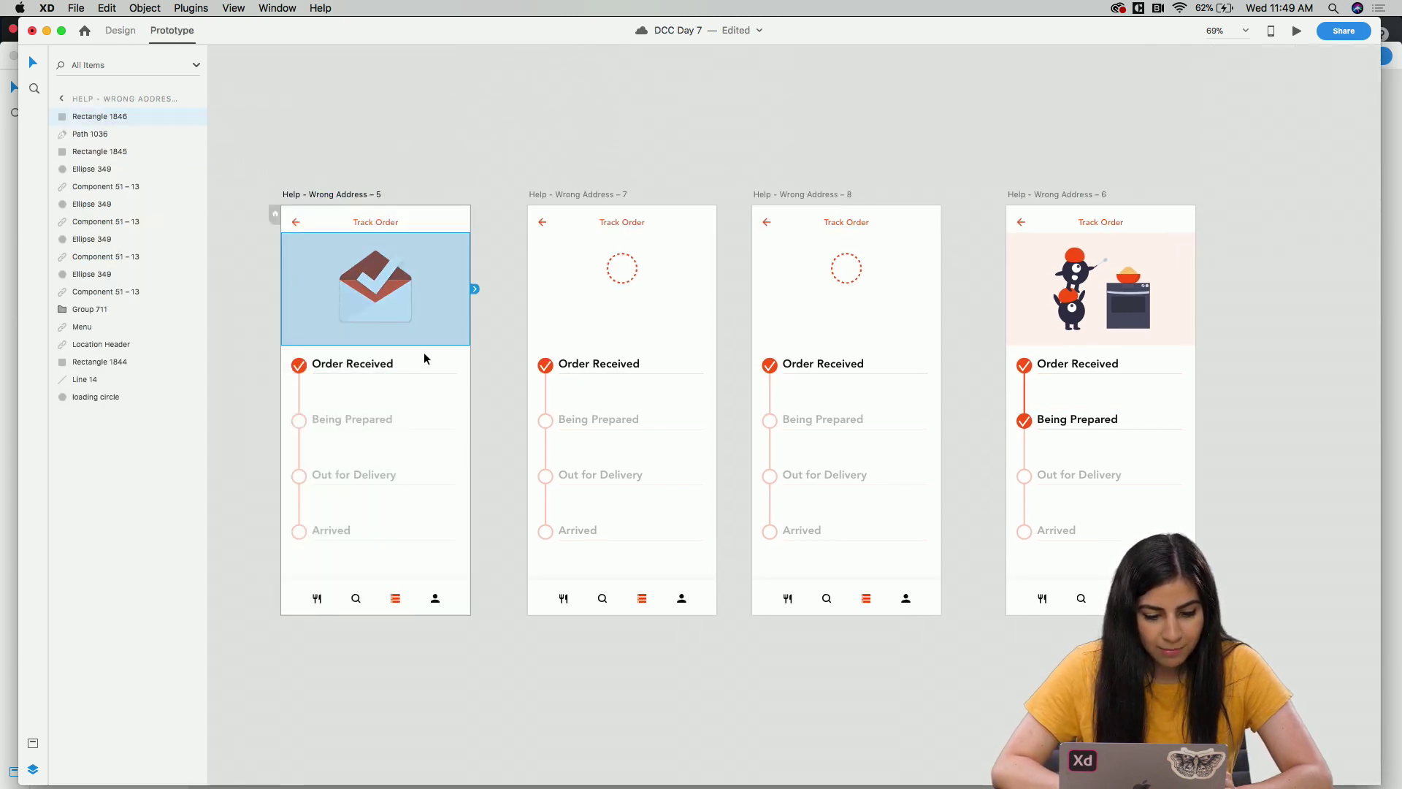
{"action": "left_click_drag", "start_coordinate": [474, 288], "coordinate": [531, 305]}
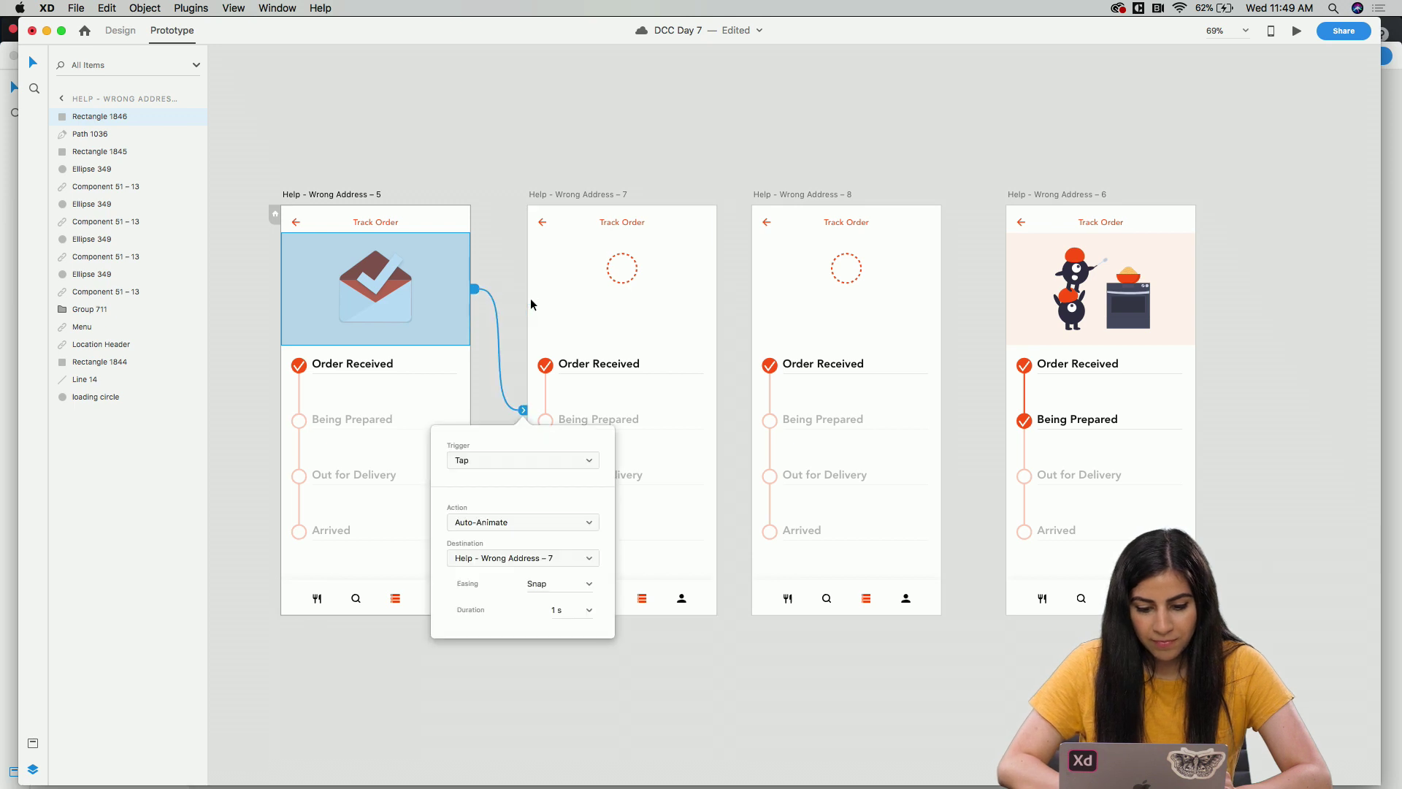
{"action": "left_click", "coordinate": [490, 462]}
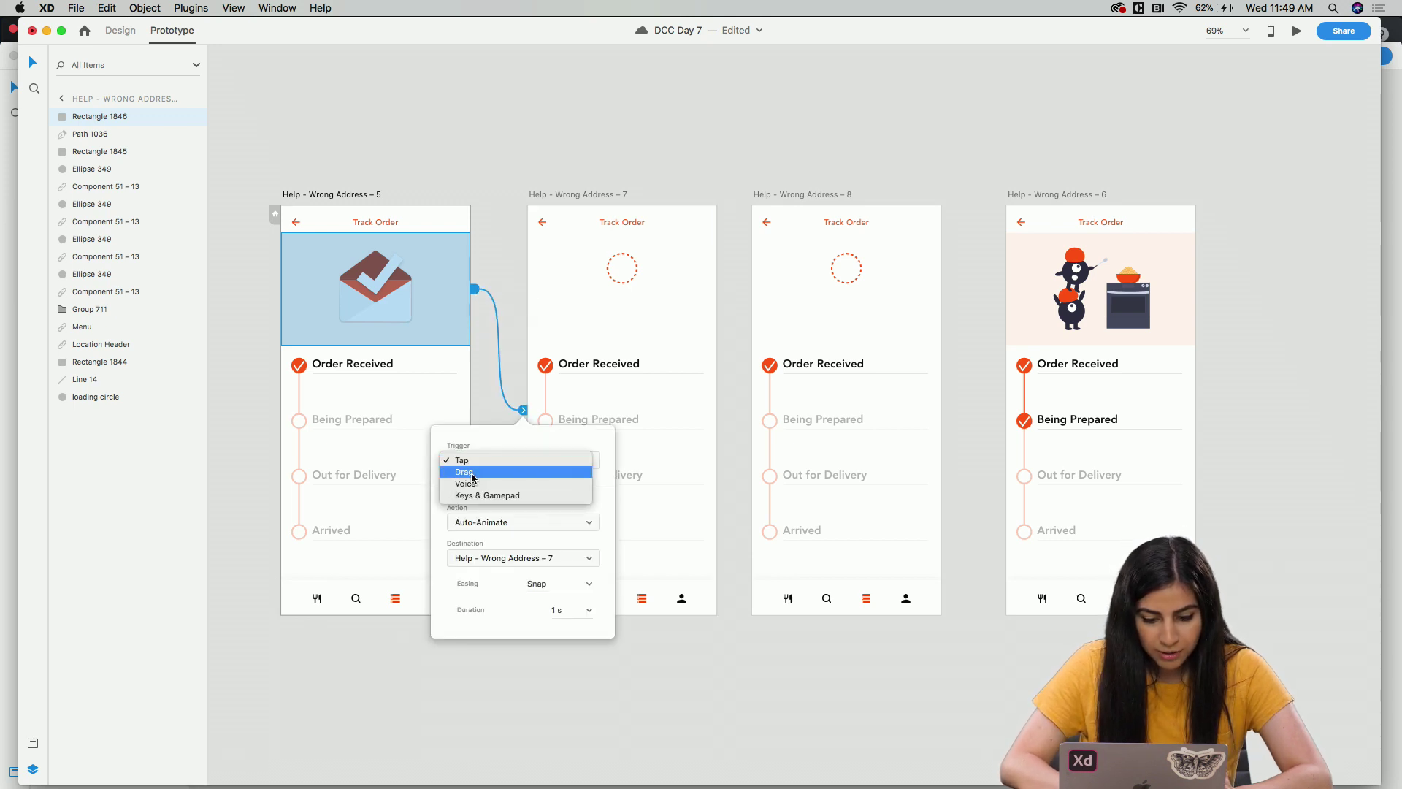
{"action": "left_click", "coordinate": [462, 470]}
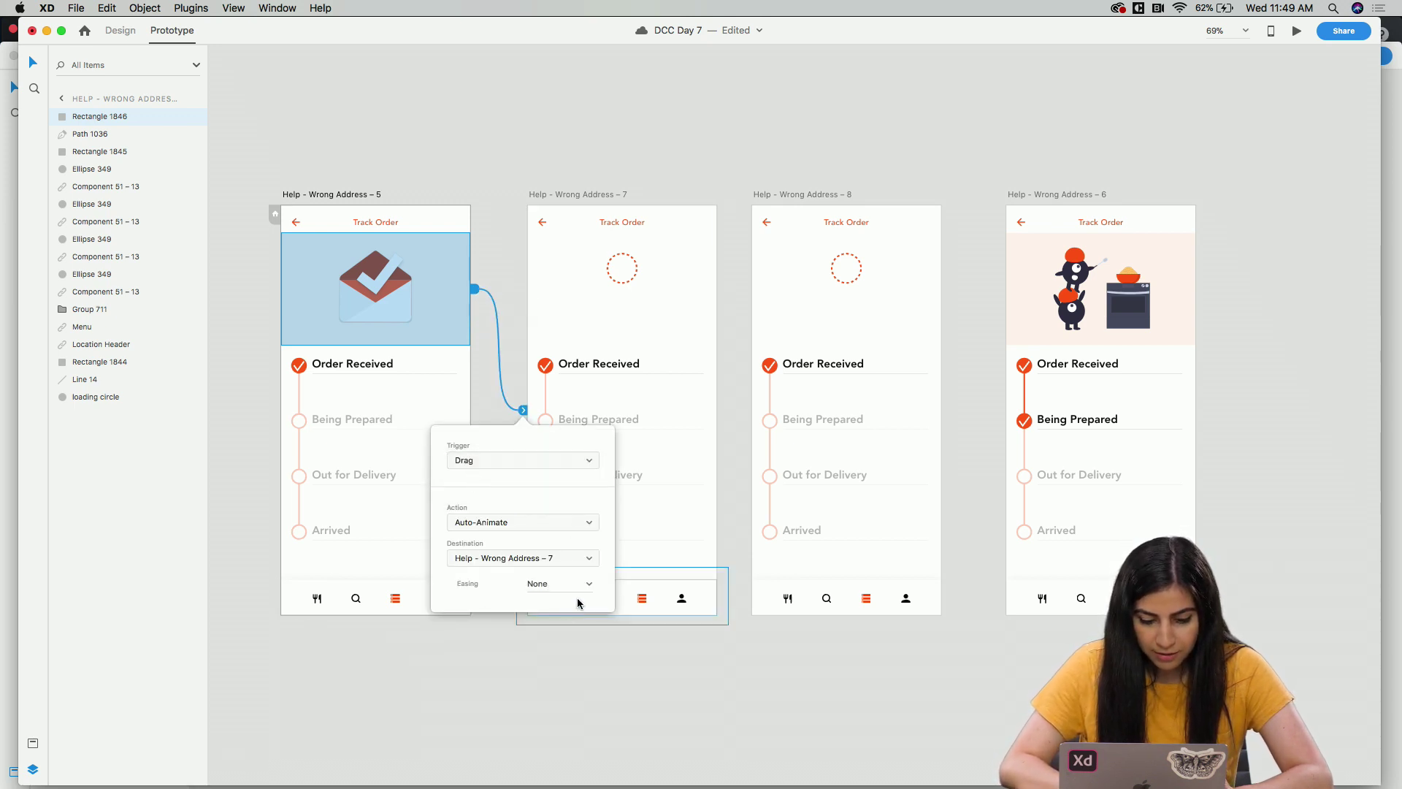
Link the Help - Wrong Address – 7 artboard to artboard 8 with a Time trigger and Auto-Animate.
{"action": "left_click", "coordinate": [561, 196]}
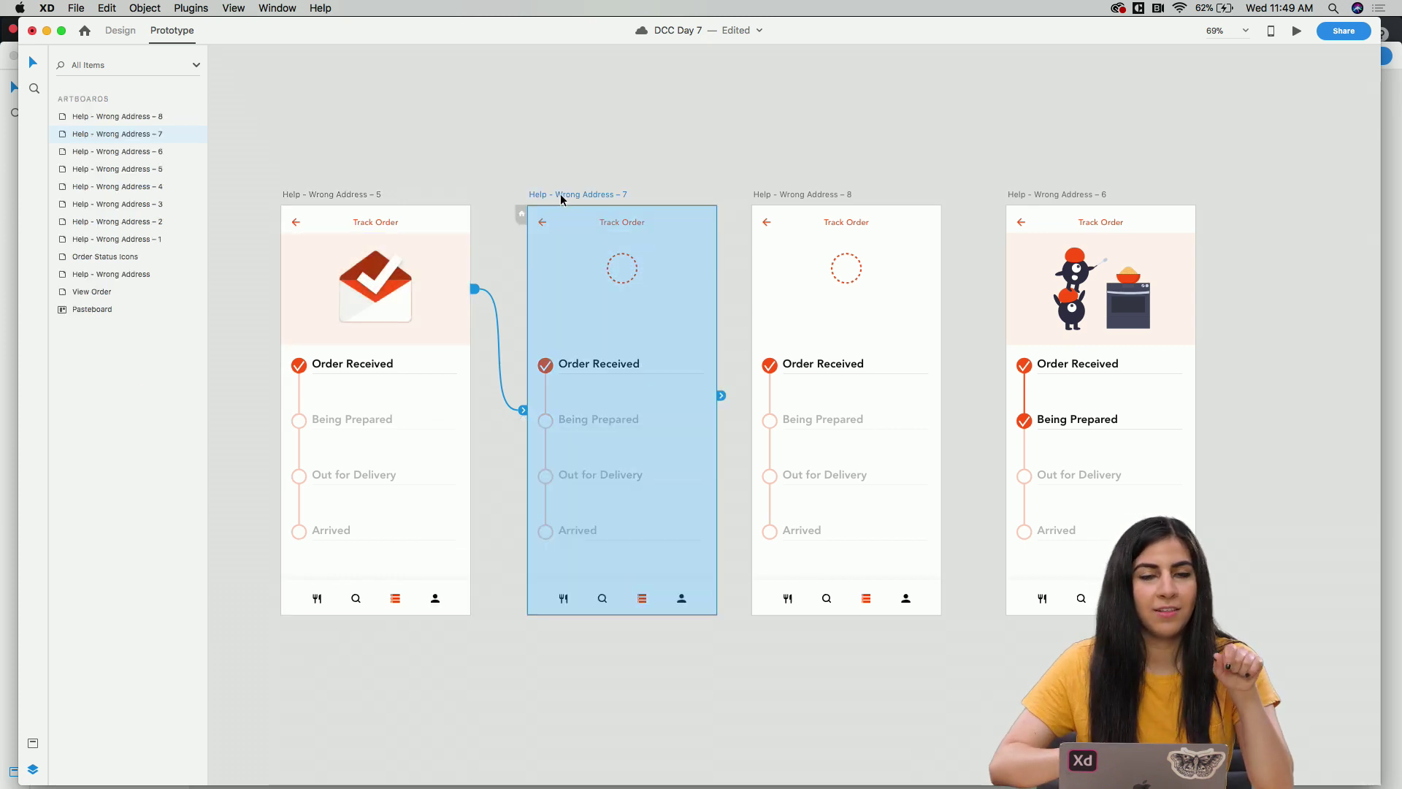
{"action": "left_click_drag", "start_coordinate": [722, 395], "coordinate": [759, 393]}
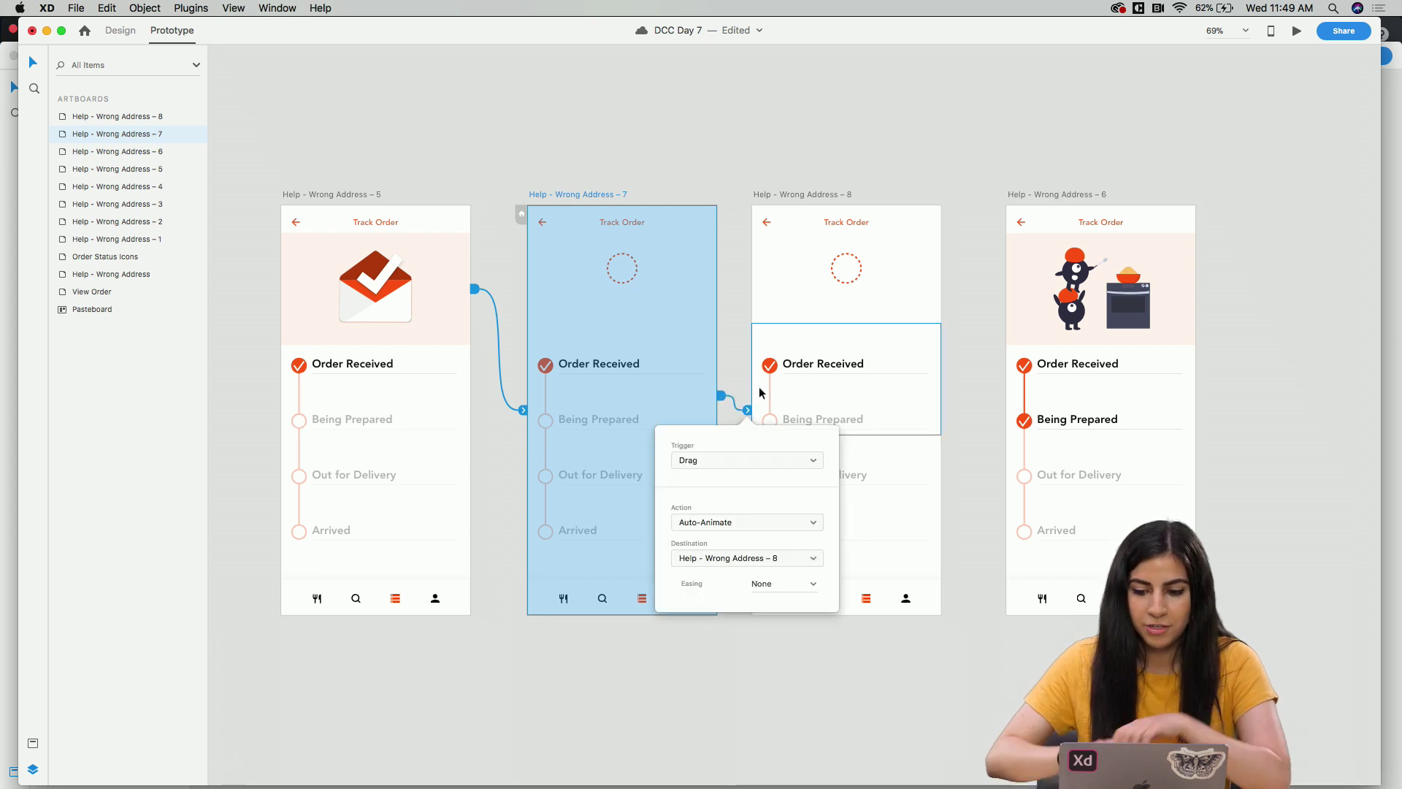
{"action": "left_click", "coordinate": [707, 463]}
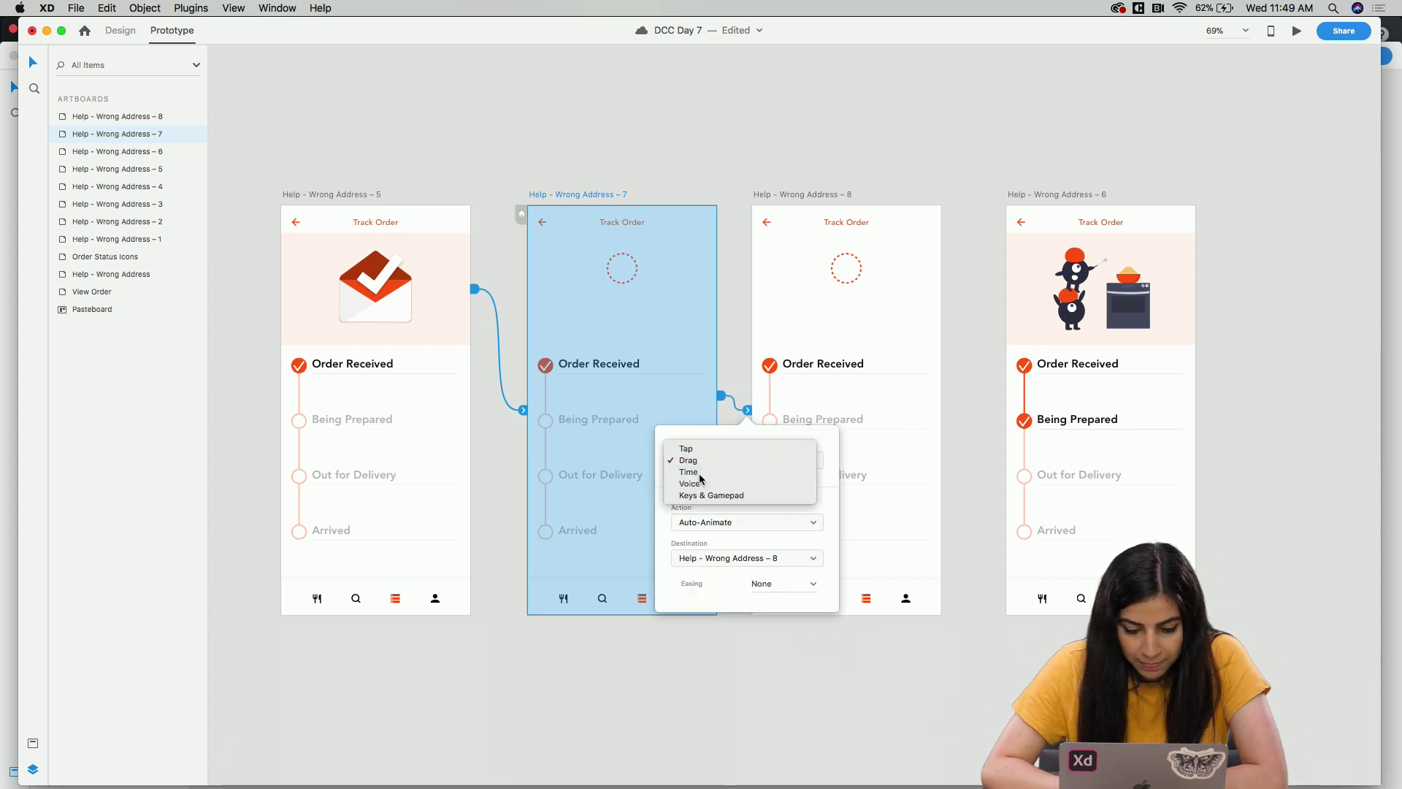
{"action": "left_click", "coordinate": [700, 479]}
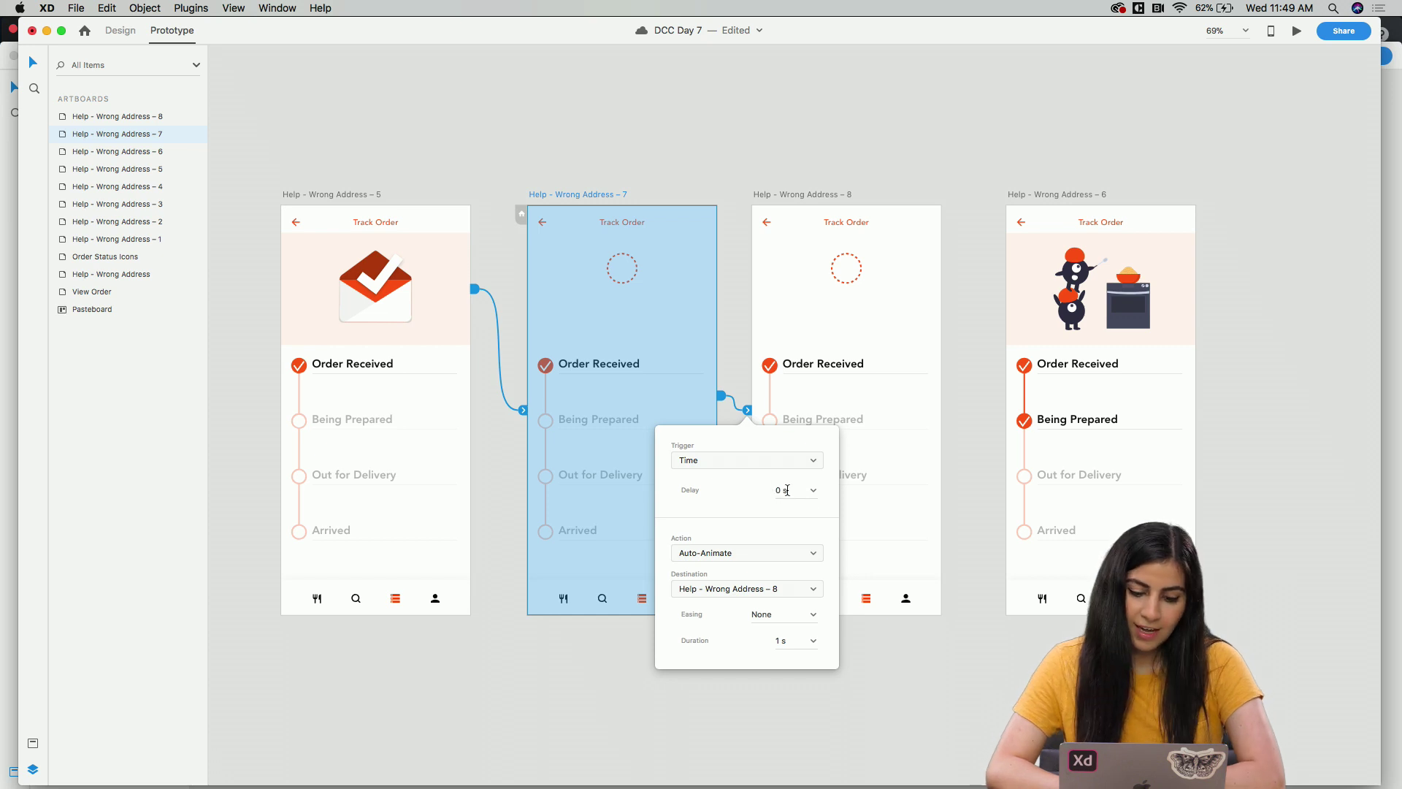
Check the timed transition settings between the middle Drag to Refresh artboards in auto-animate-kit-final, and return to the DCC Day 7 document.
{"action": "left_click_drag", "start_coordinate": [674, 27], "coordinate": [1186, 29]}
{"action": "left_click", "coordinate": [348, 394]}
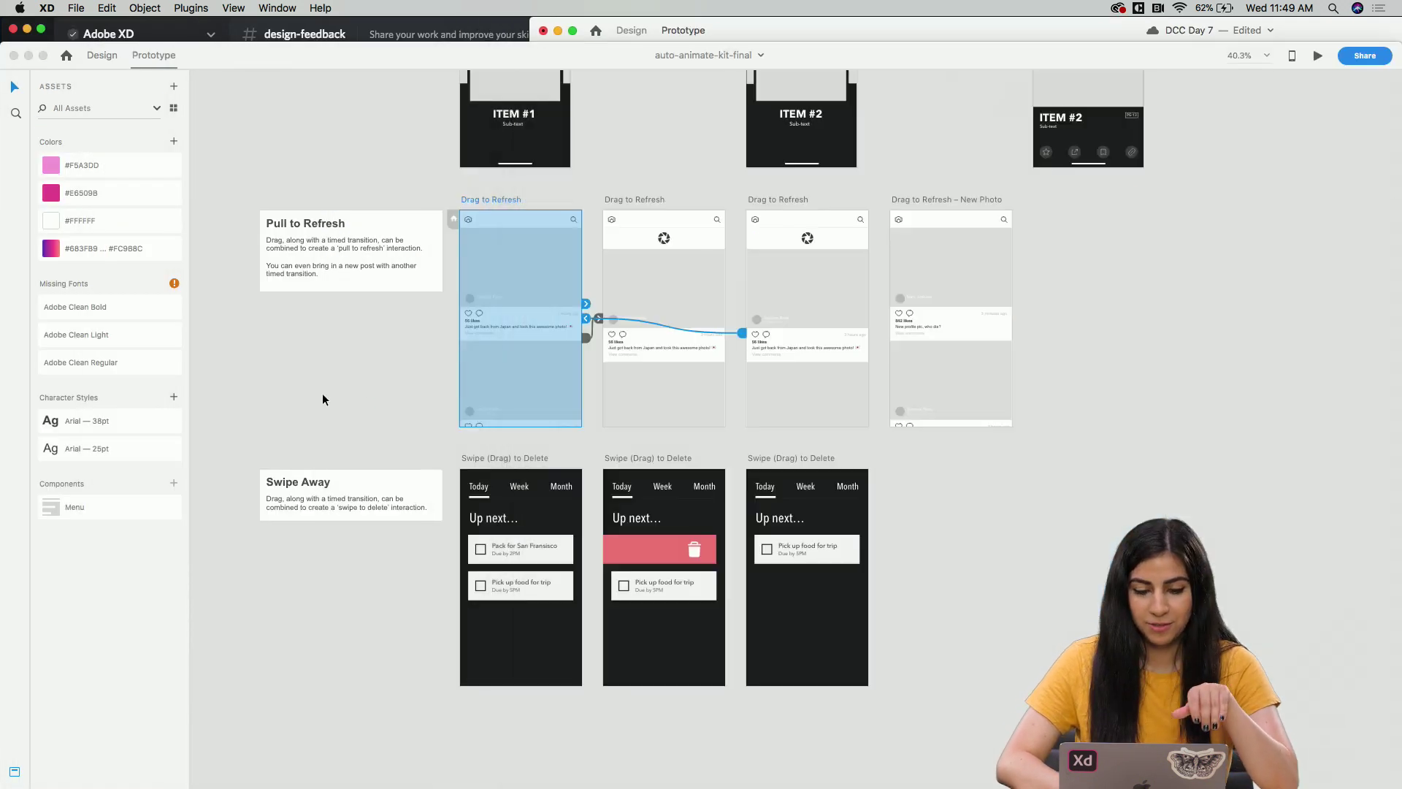
{"action": "scroll", "coordinate": [474, 333], "scroll_direction": "right", "scroll_amount": 3}
{"action": "scroll", "coordinate": [435, 326], "scroll_direction": "up", "scroll_amount": 5}
{"action": "scroll", "coordinate": [435, 323], "scroll_direction": "down", "scroll_amount": 5}
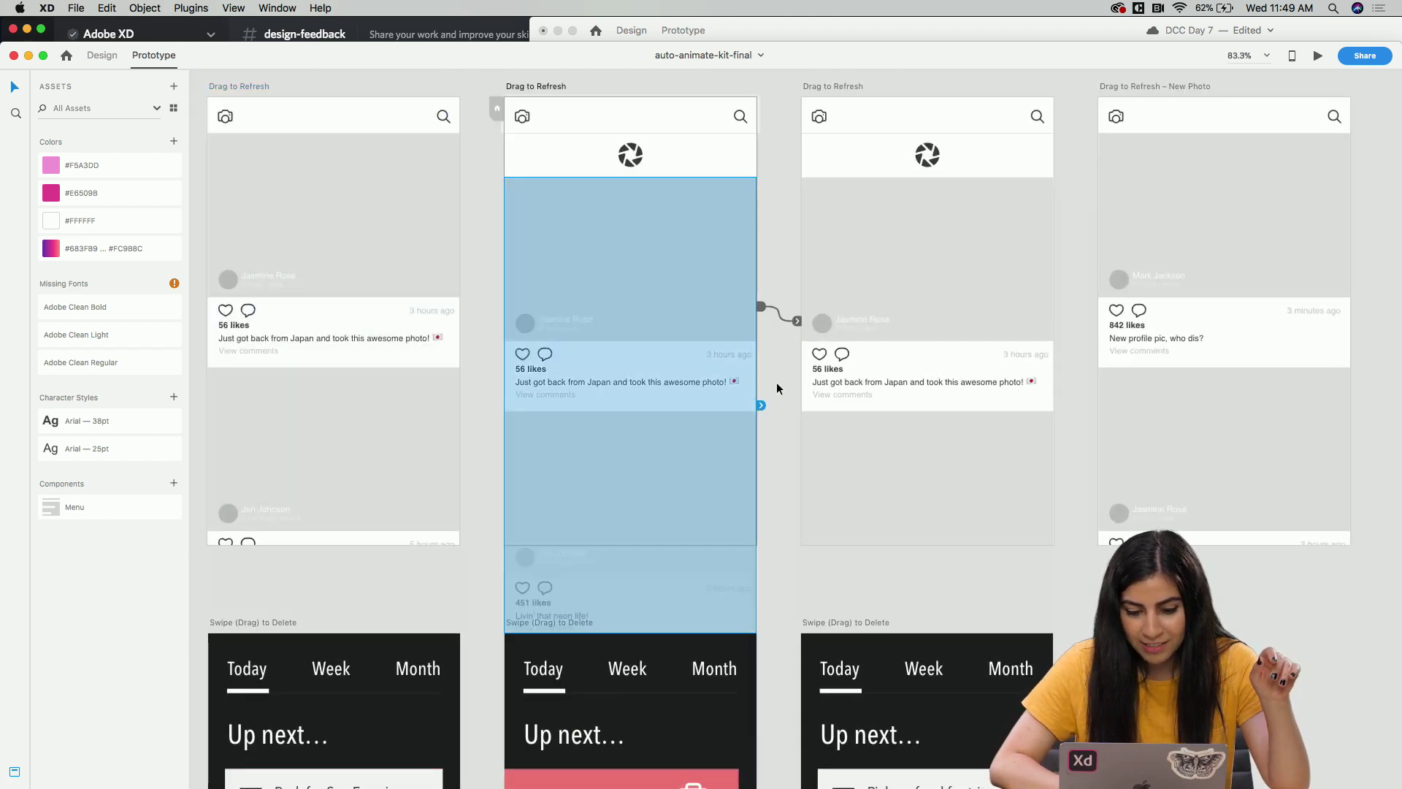
{"action": "left_click", "coordinate": [797, 322]}
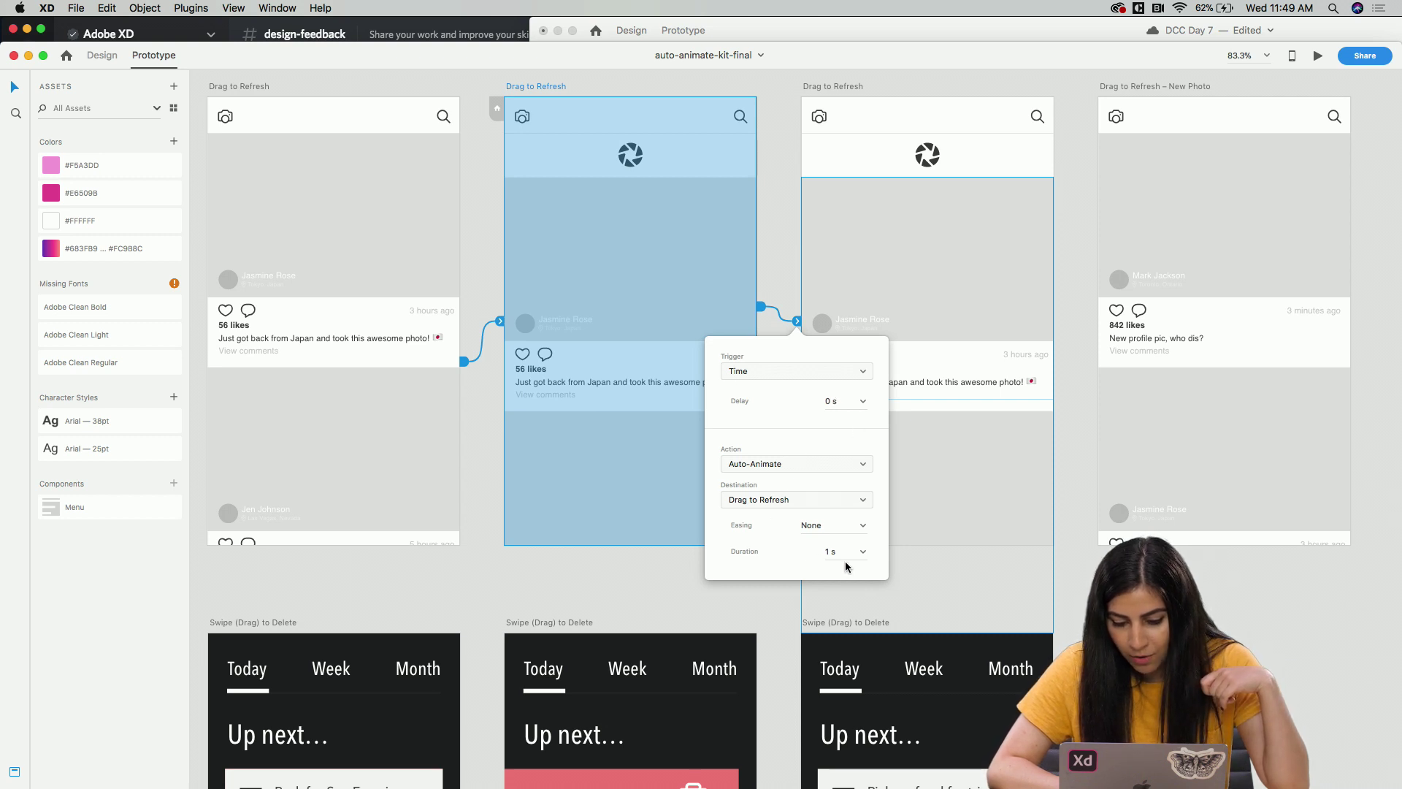
{"action": "left_click_drag", "start_coordinate": [805, 36], "coordinate": [353, 41]}
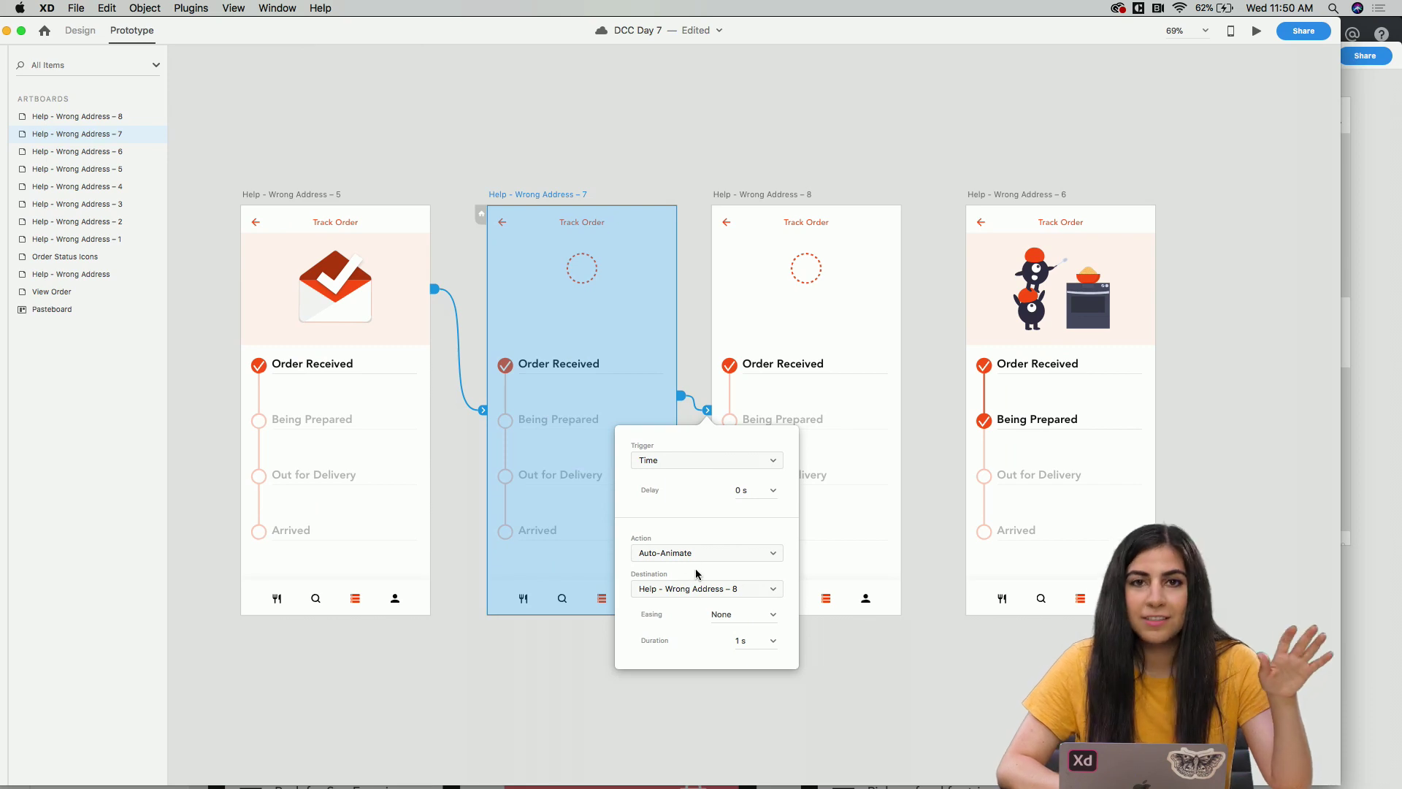
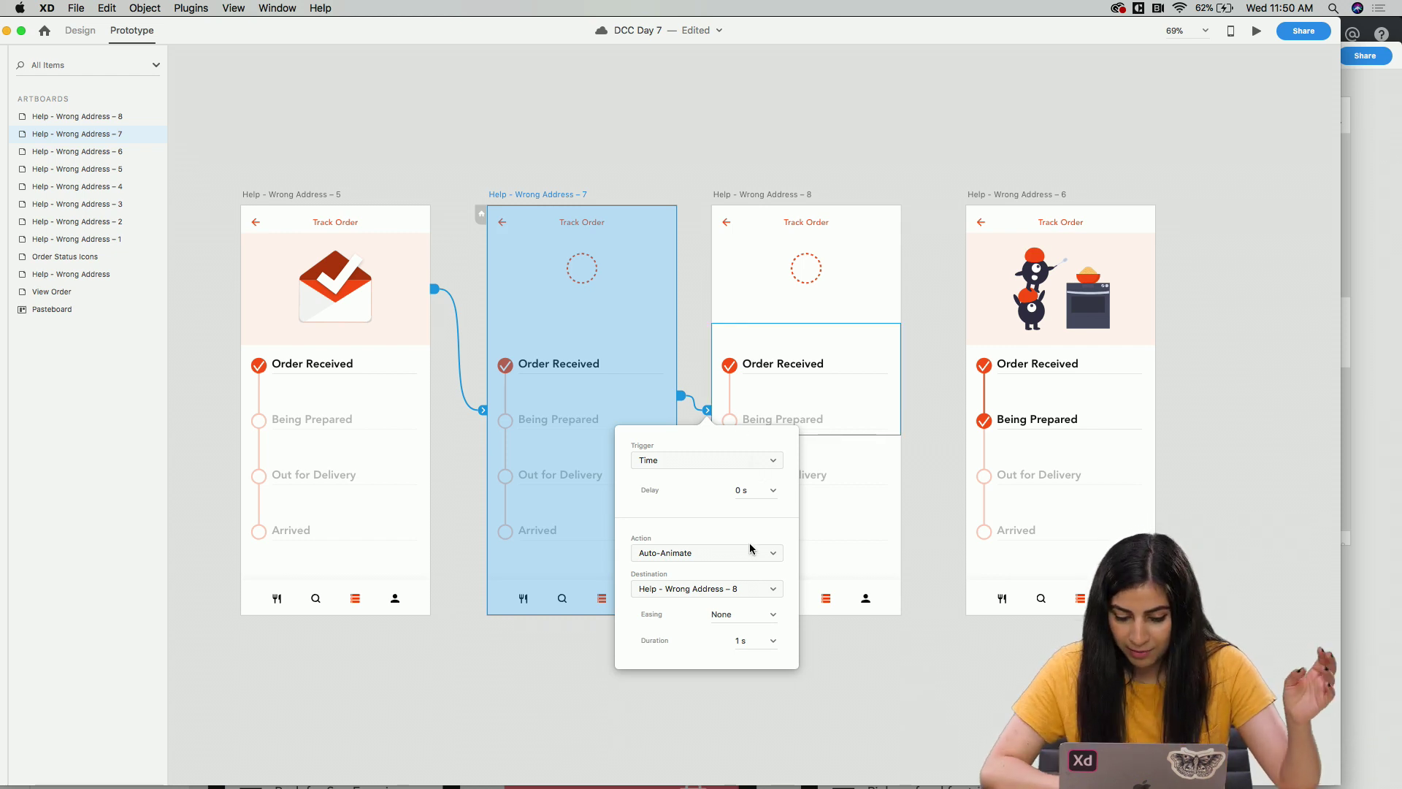
Link Help - Wrong Address – 8 to artboard 6 with a timed Auto-Animate transition, 0 s delay and Snap easing.
{"action": "left_click", "coordinate": [878, 657]}
{"action": "left_click", "coordinate": [769, 203]}
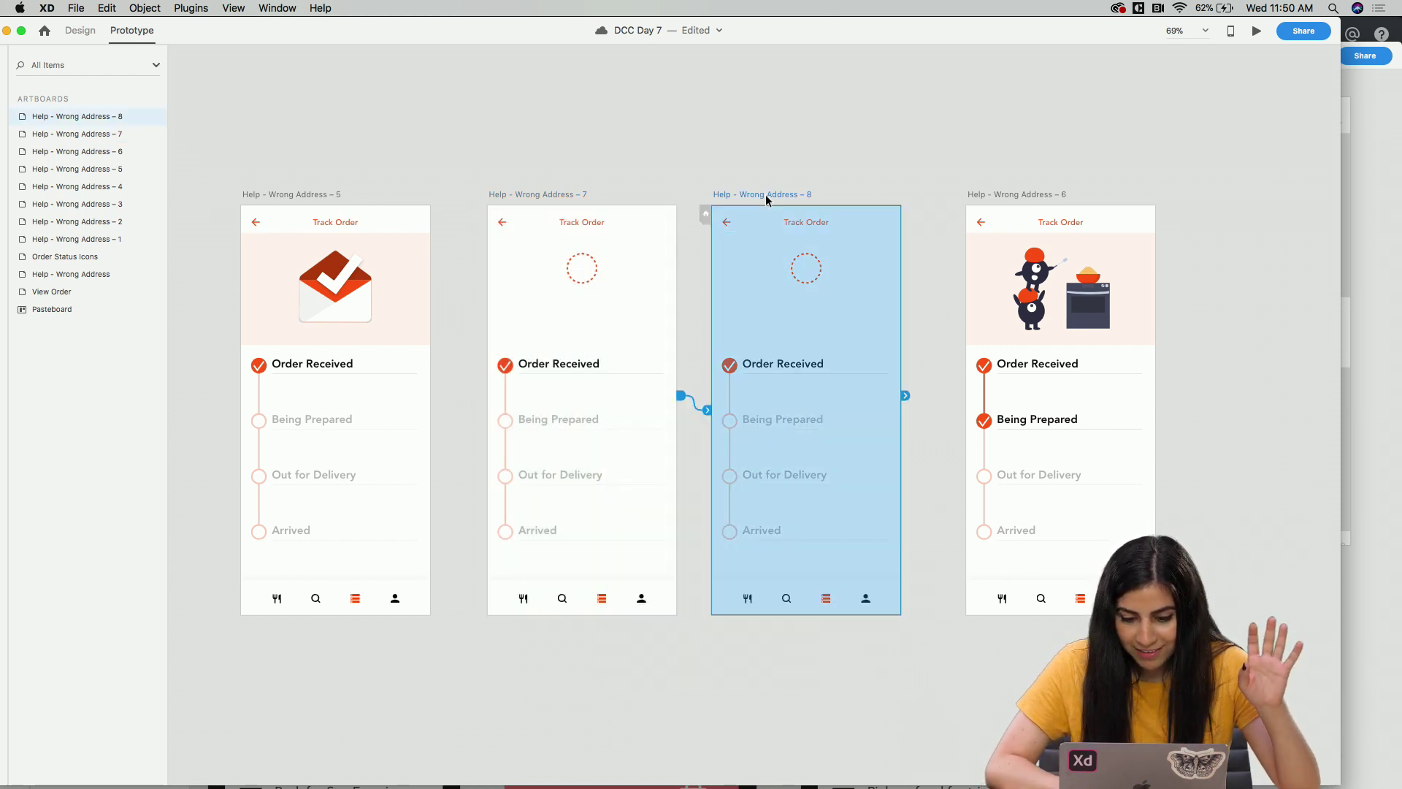
{"action": "left_click_drag", "start_coordinate": [905, 395], "coordinate": [969, 400]}
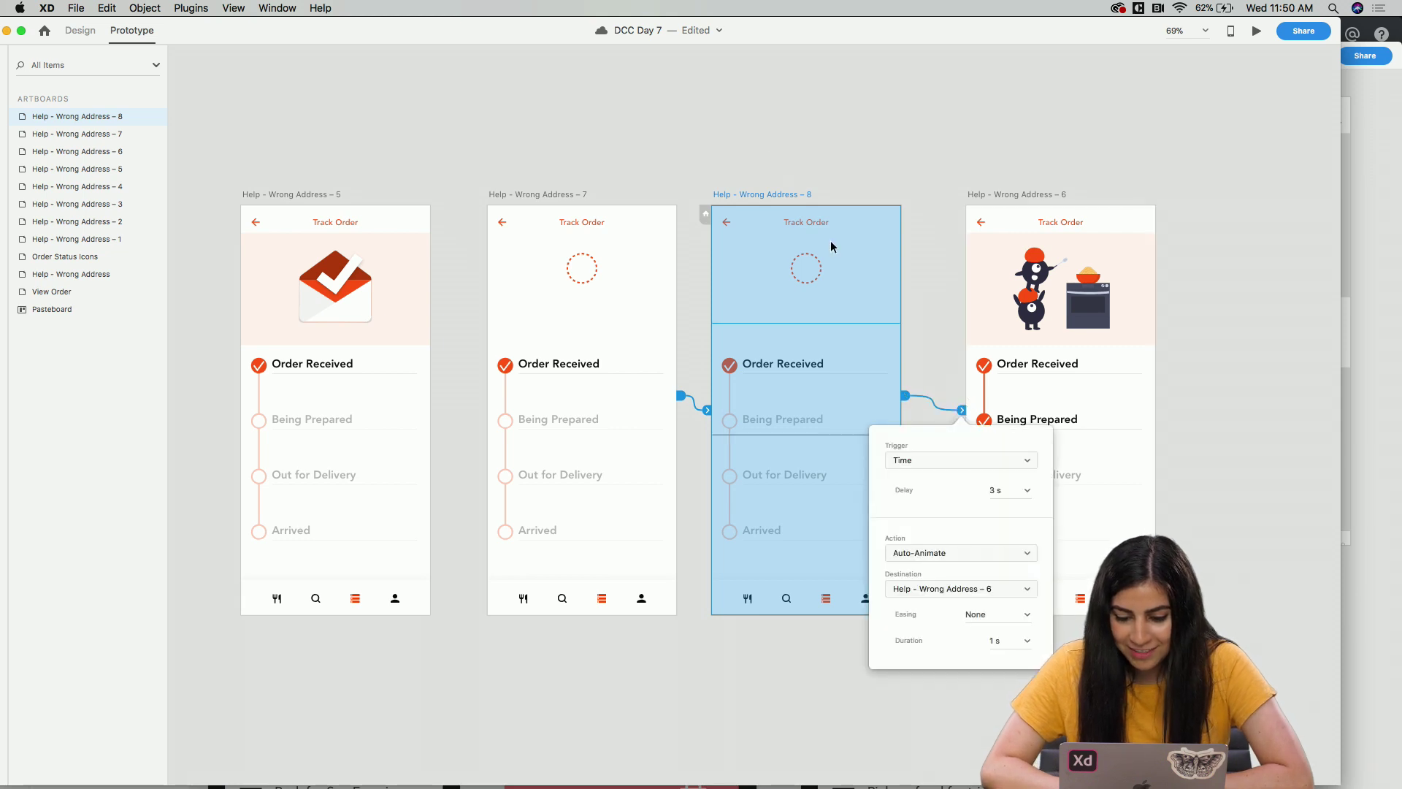
{"action": "left_click", "coordinate": [1003, 490]}
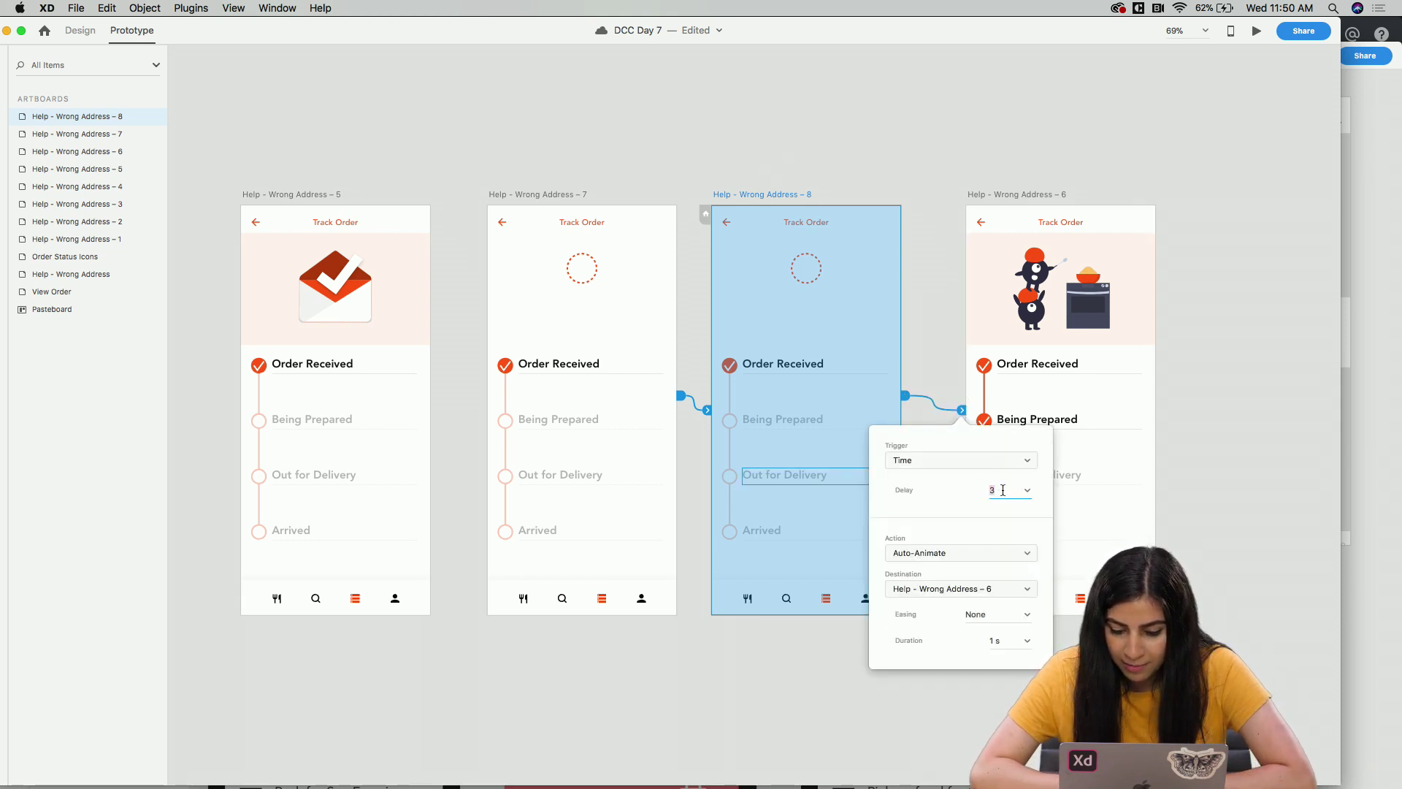
{"action": "type", "text": "0"}
{"action": "key", "text": "Return"}
{"action": "left_click", "coordinate": [1027, 619]}
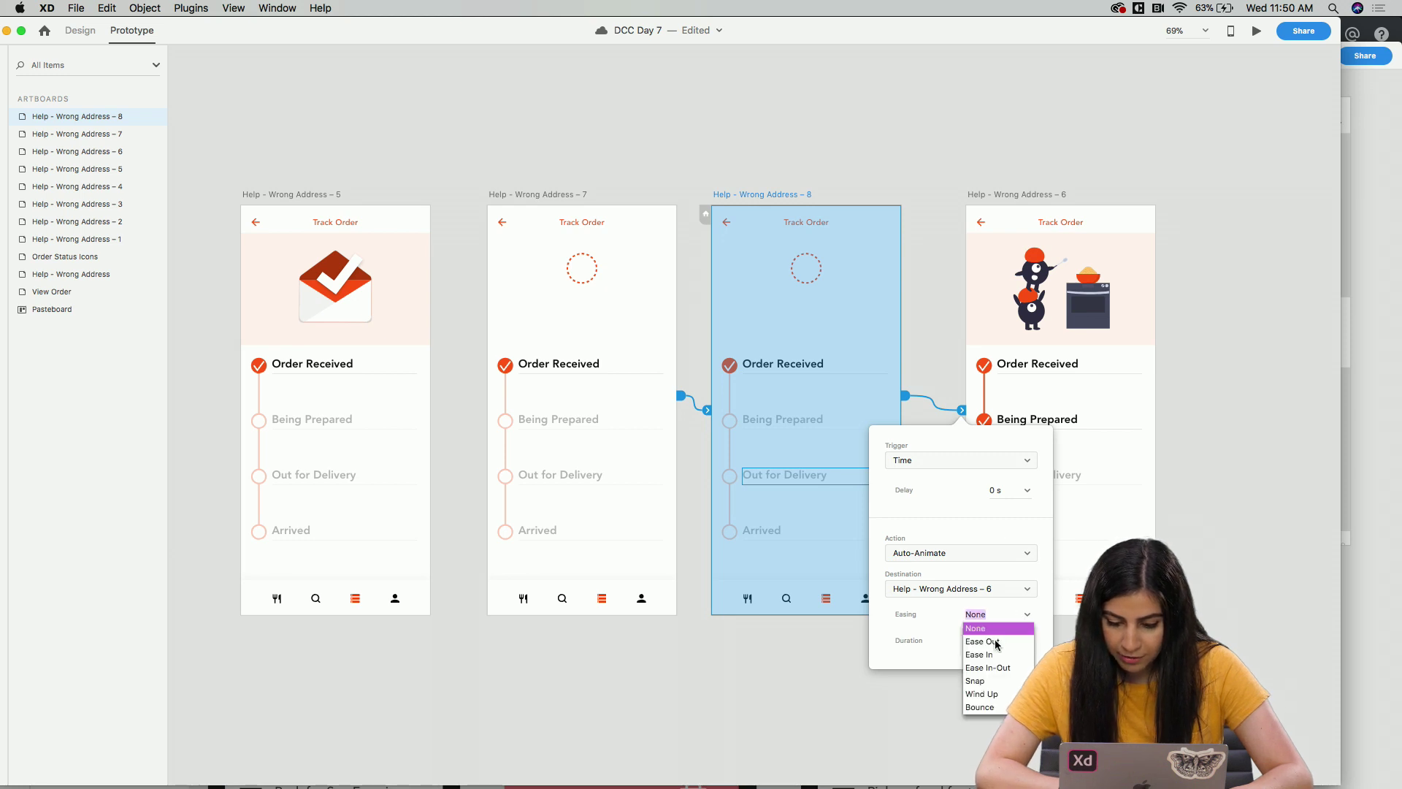
{"action": "left_click", "coordinate": [982, 683]}
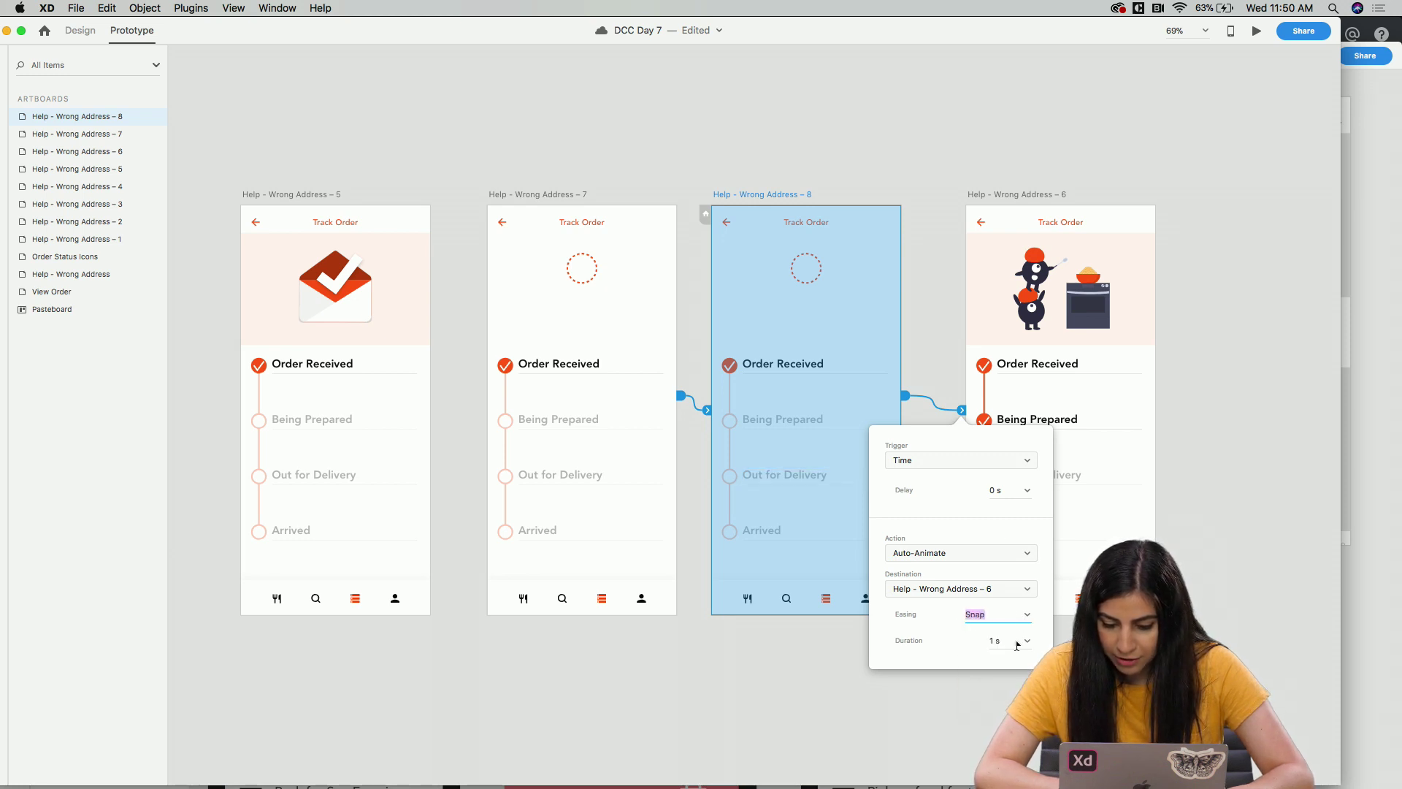
{"action": "left_click", "coordinate": [693, 409]}
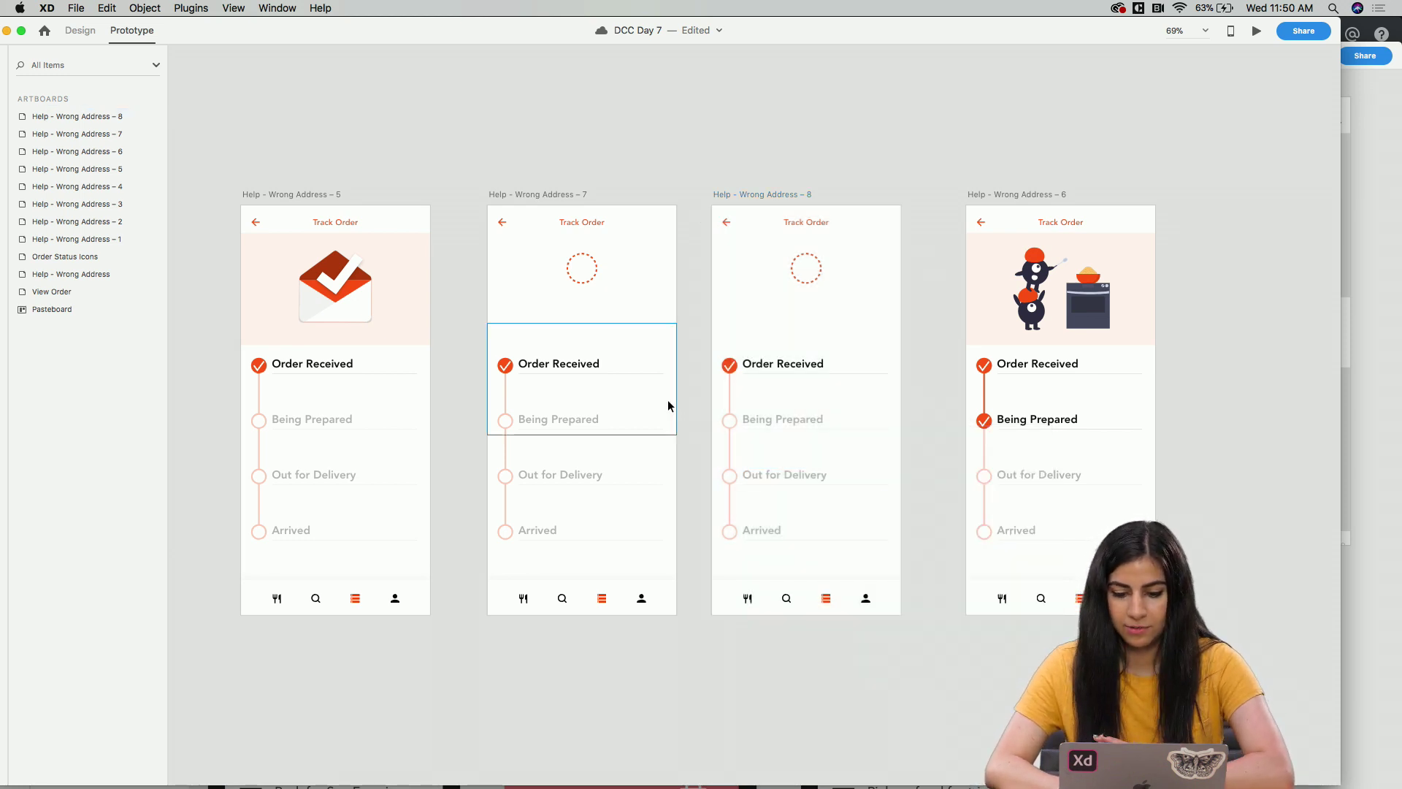
Preview the prototype twice from the Order Received artboard to test the loading sequence, closing the preview each time.
{"action": "left_click", "coordinate": [314, 194]}
{"action": "left_click", "coordinate": [1256, 31]}
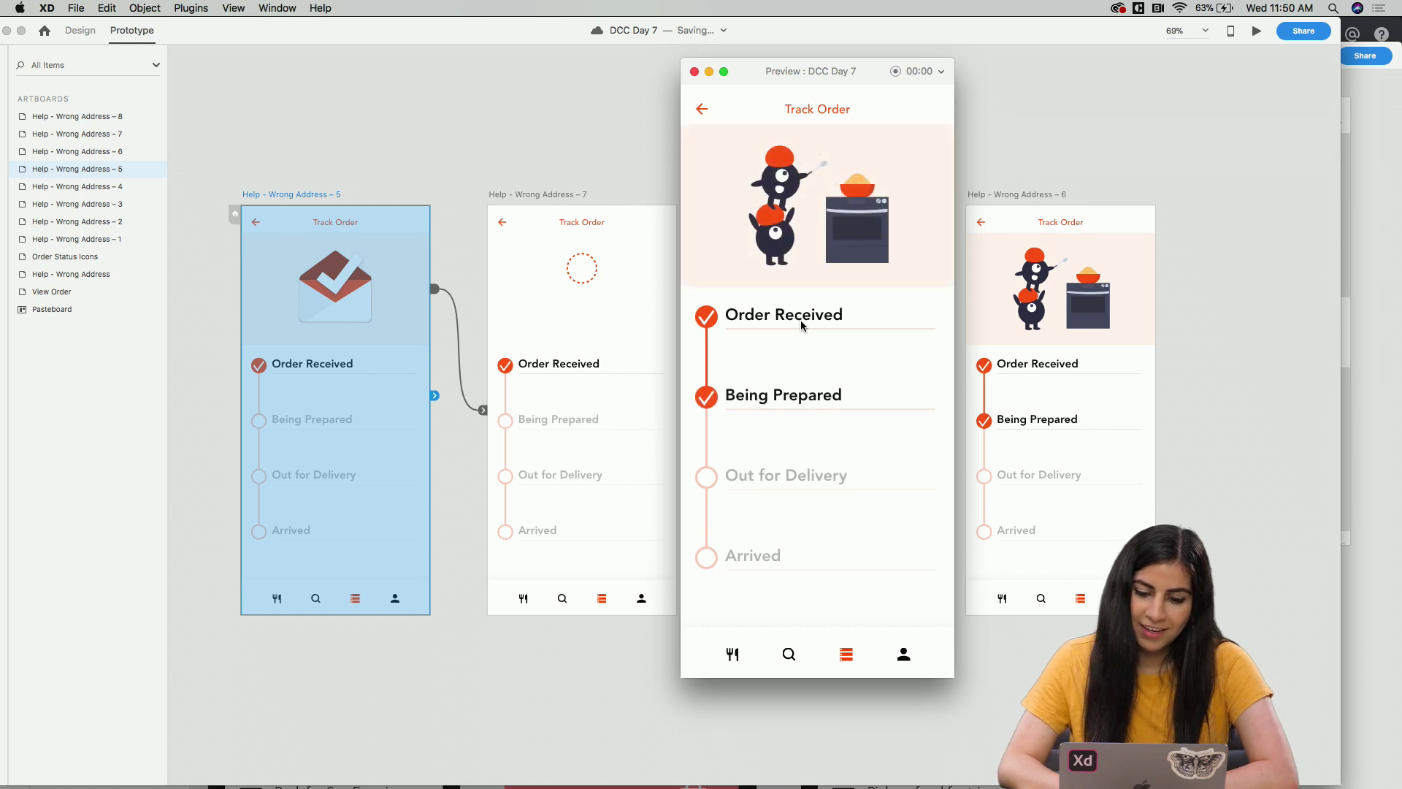
{"action": "left_click", "coordinate": [695, 71]}
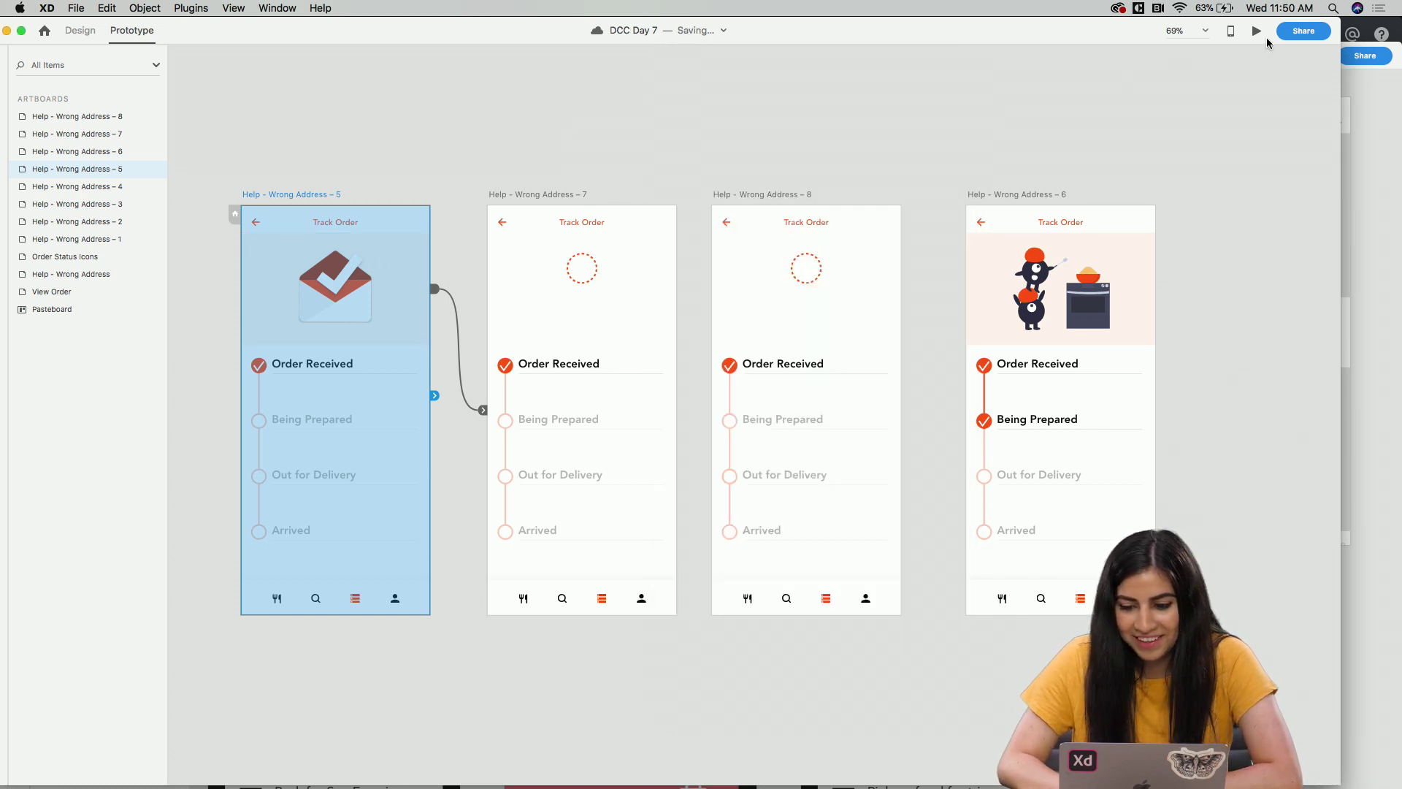
{"action": "left_click", "coordinate": [1256, 31]}
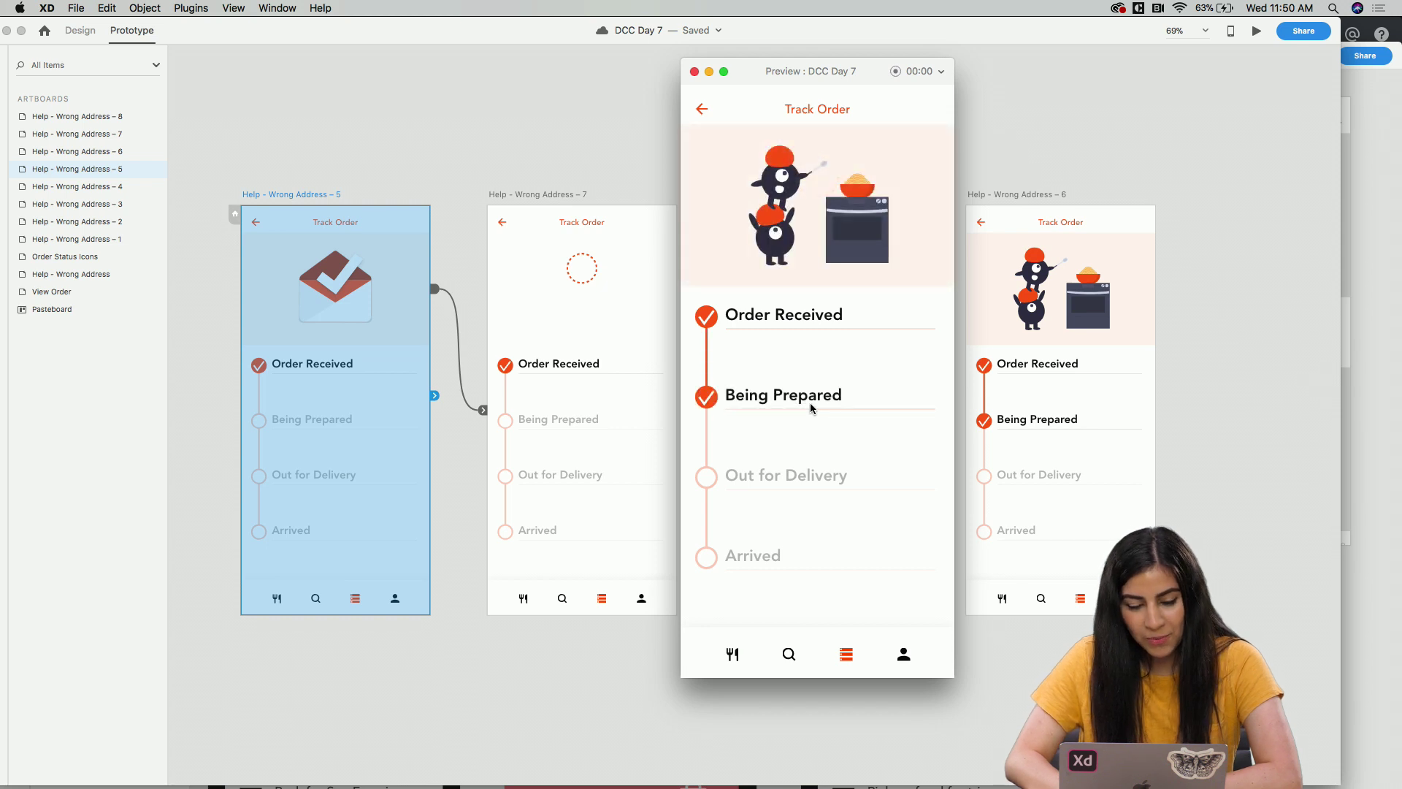
{"action": "left_click", "coordinate": [694, 71]}
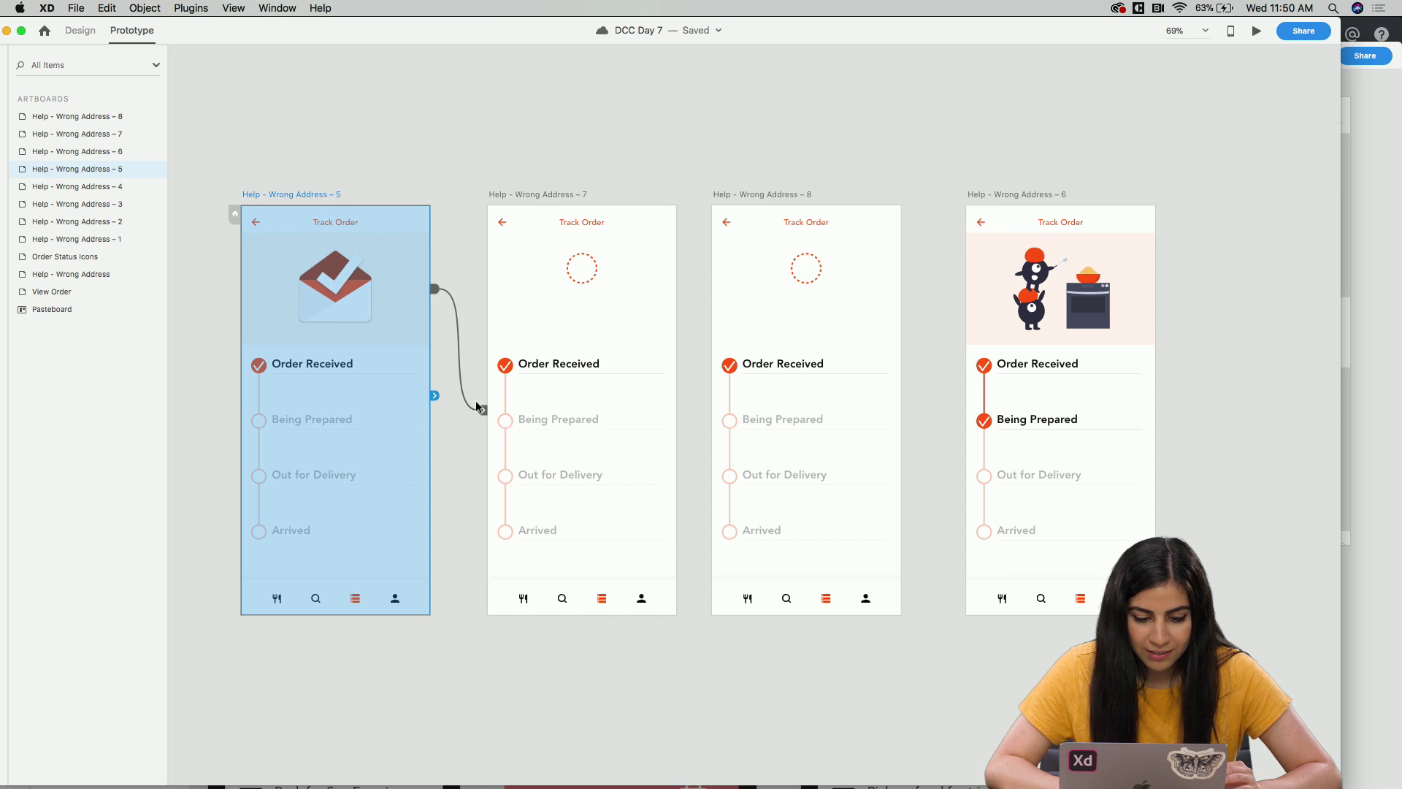
Adjust the duration of the timed transitions leaving loading artboards 7 and 8.
{"action": "left_click", "coordinate": [481, 408]}
{"action": "left_click", "coordinate": [513, 301]}
{"action": "left_click_drag", "start_coordinate": [676, 401], "coordinate": [734, 405]}
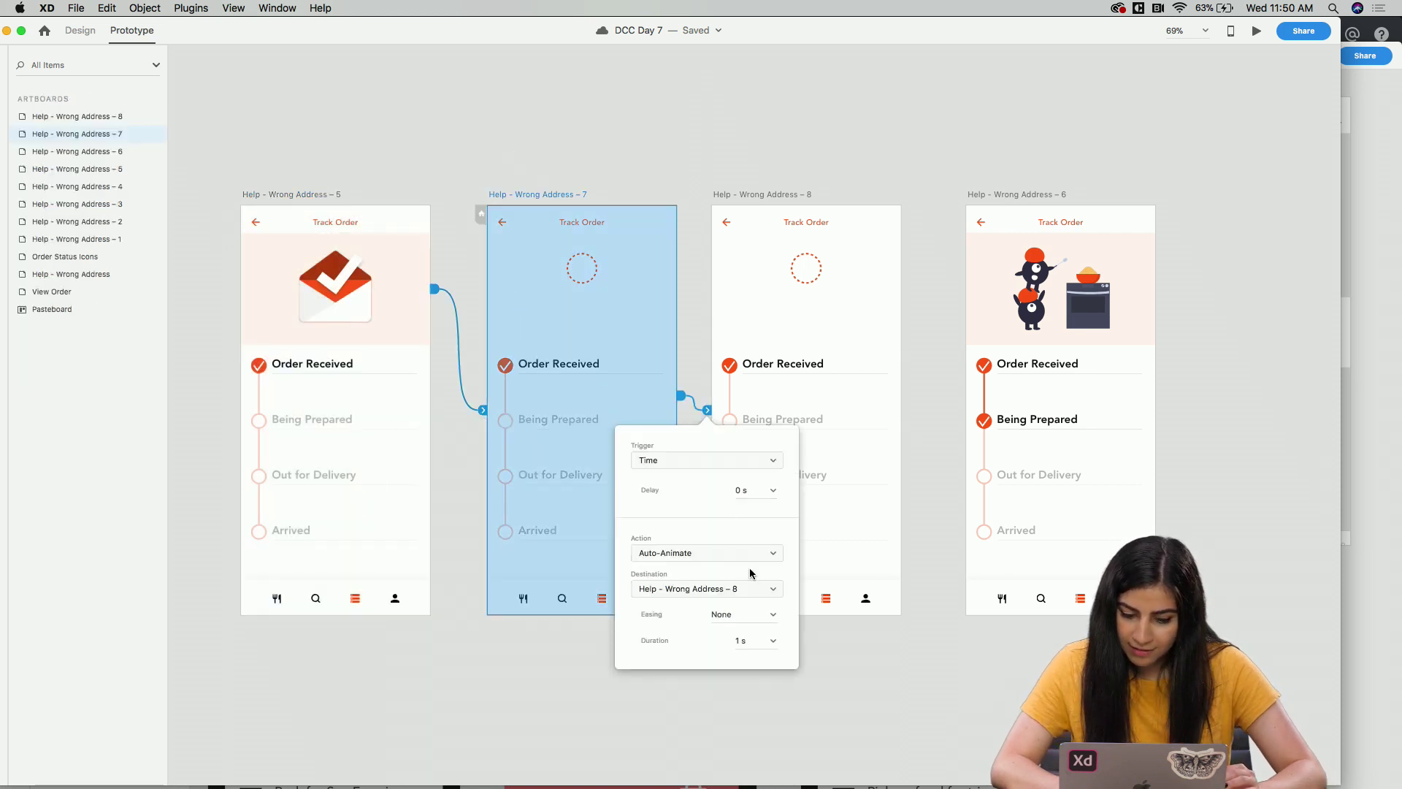
{"action": "left_click", "coordinate": [743, 645]}
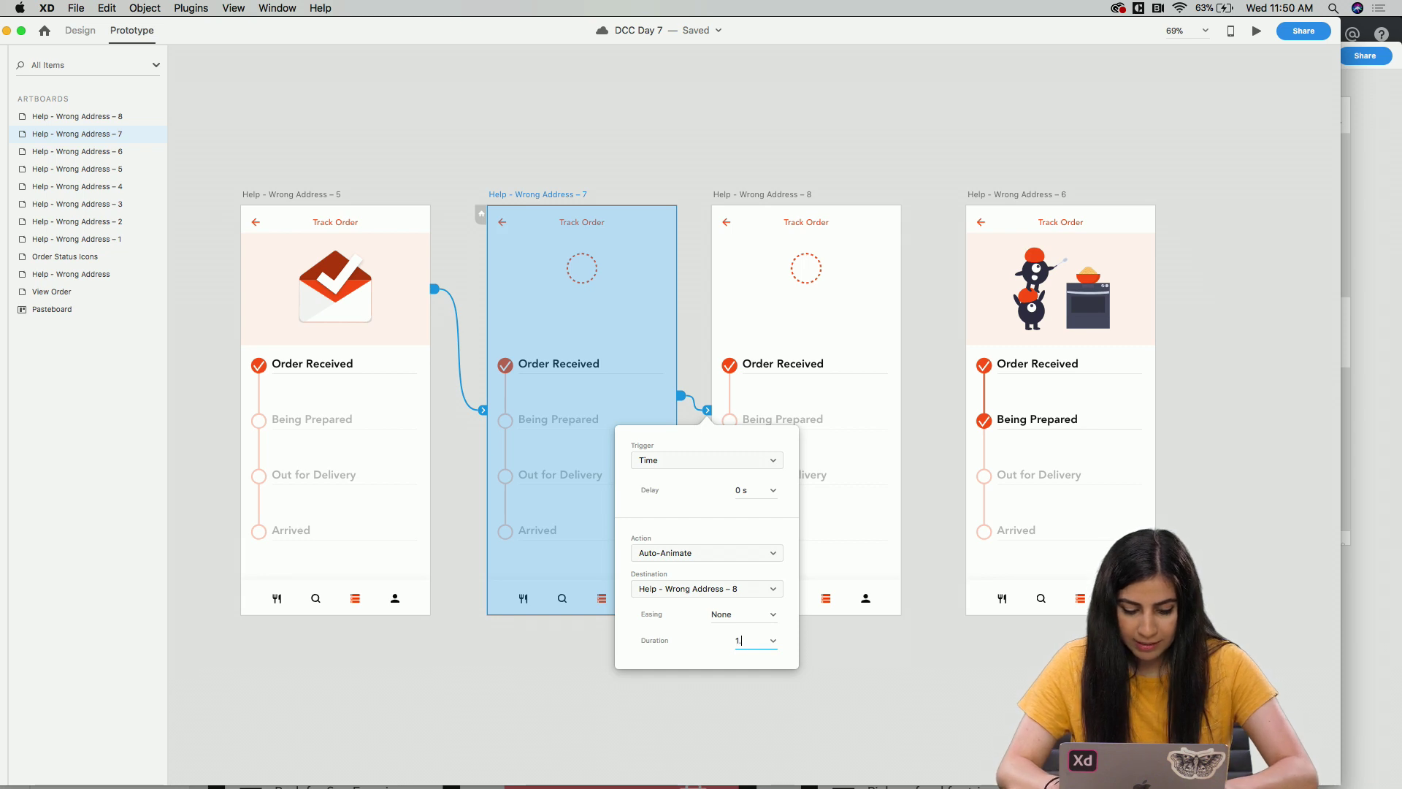
{"action": "left_click", "coordinate": [778, 205]}
{"action": "left_click", "coordinate": [778, 206]}
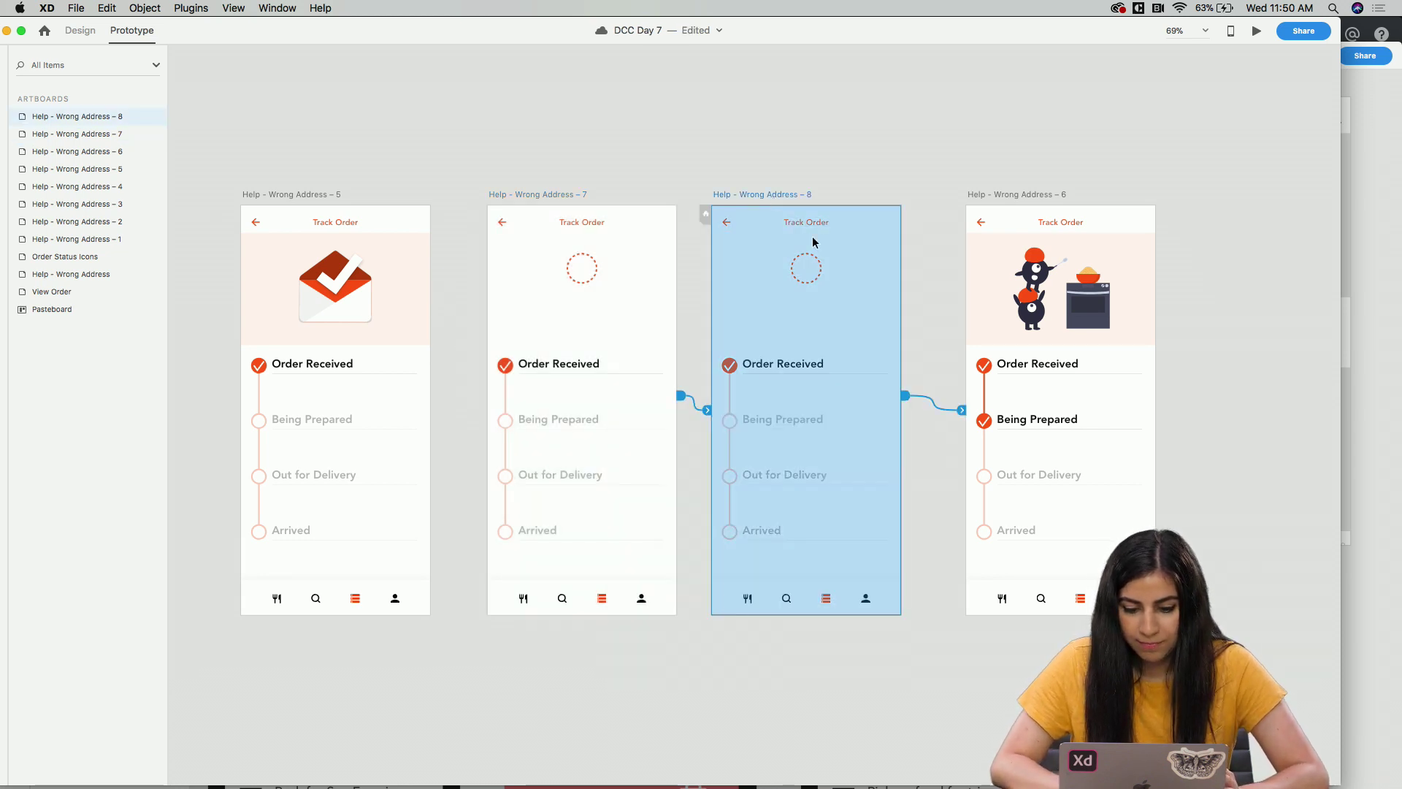
{"action": "left_click", "coordinate": [959, 410]}
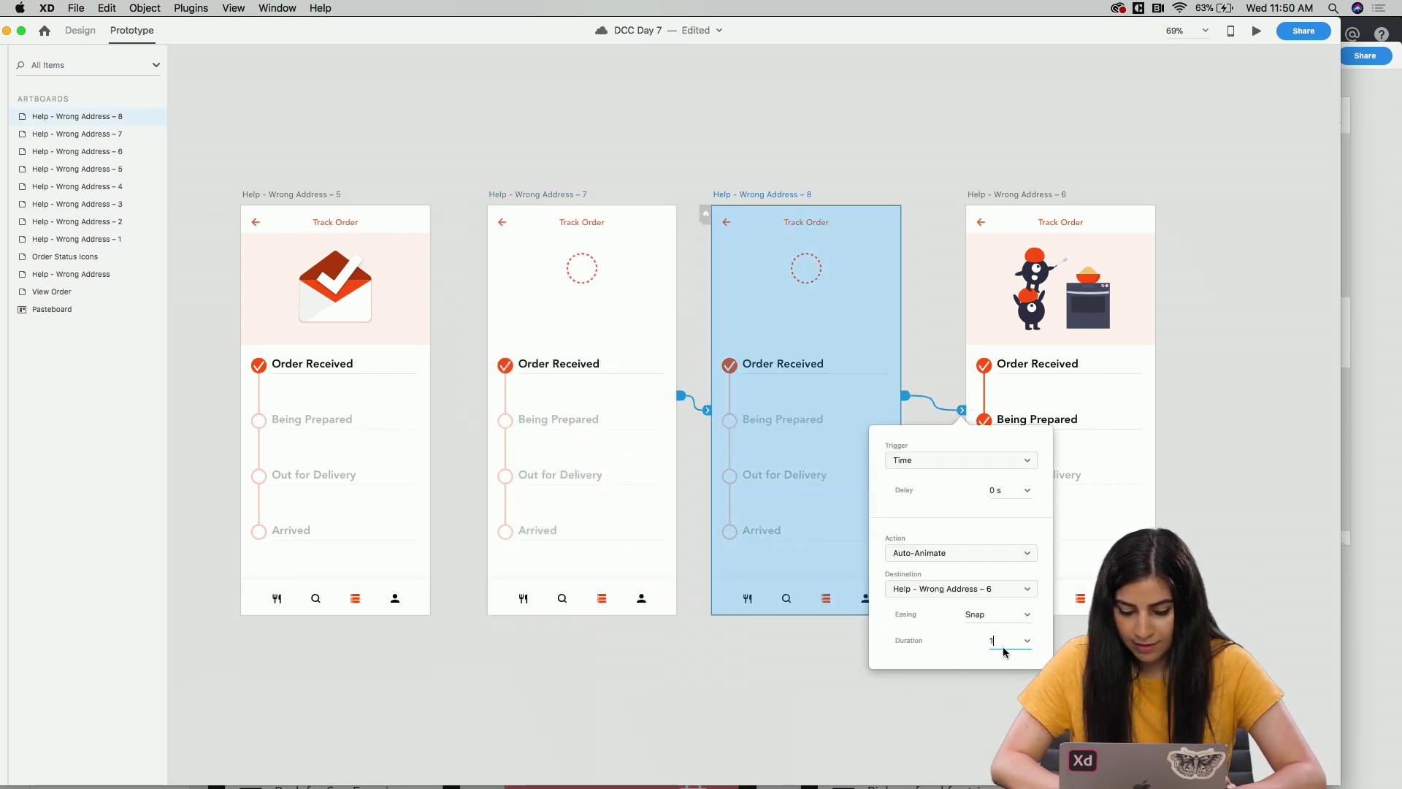
Replay the order tracking animation from the envelope banner through the loading circle to Being Prepared in two previews, and close the preview.
{"action": "left_click", "coordinate": [315, 253]}
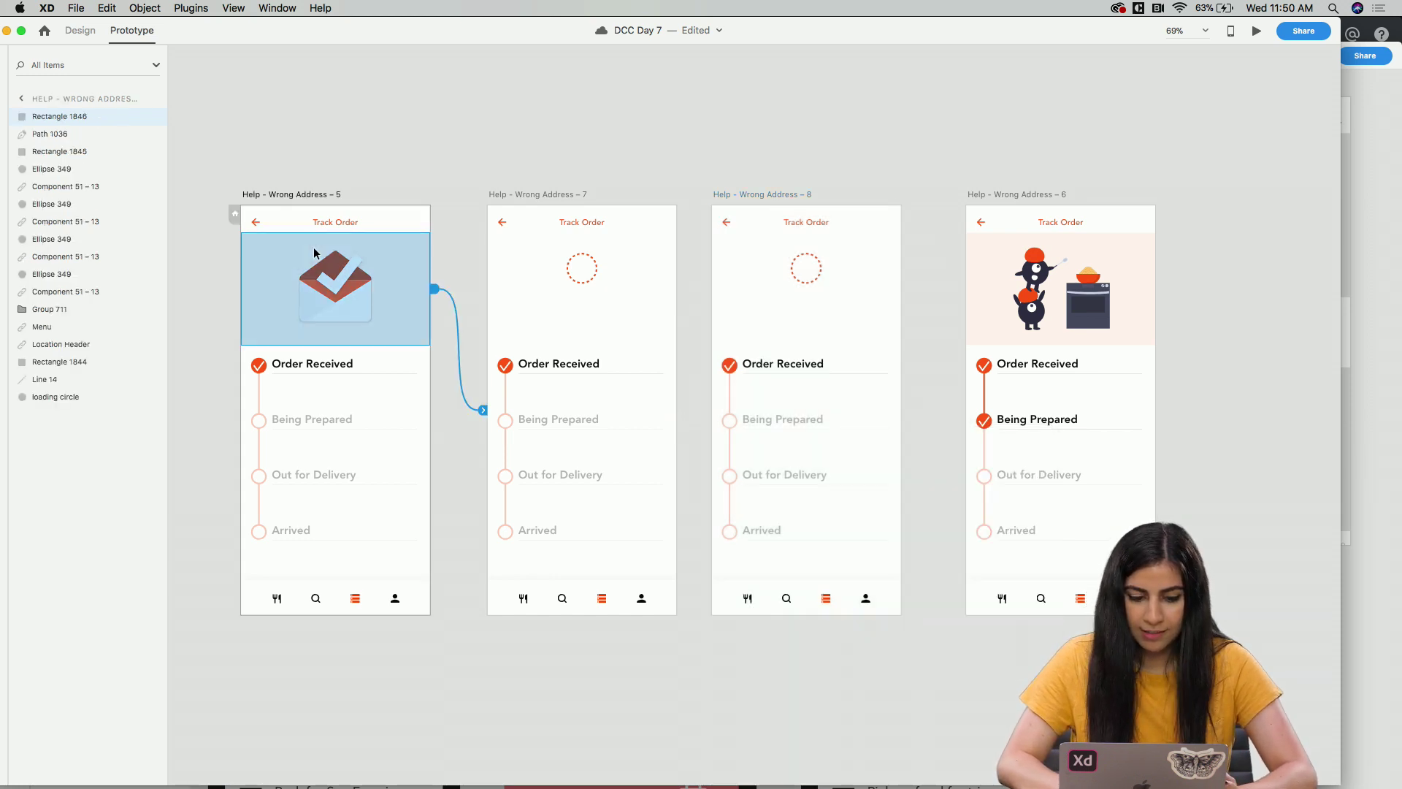
{"action": "left_click", "coordinate": [1255, 30]}
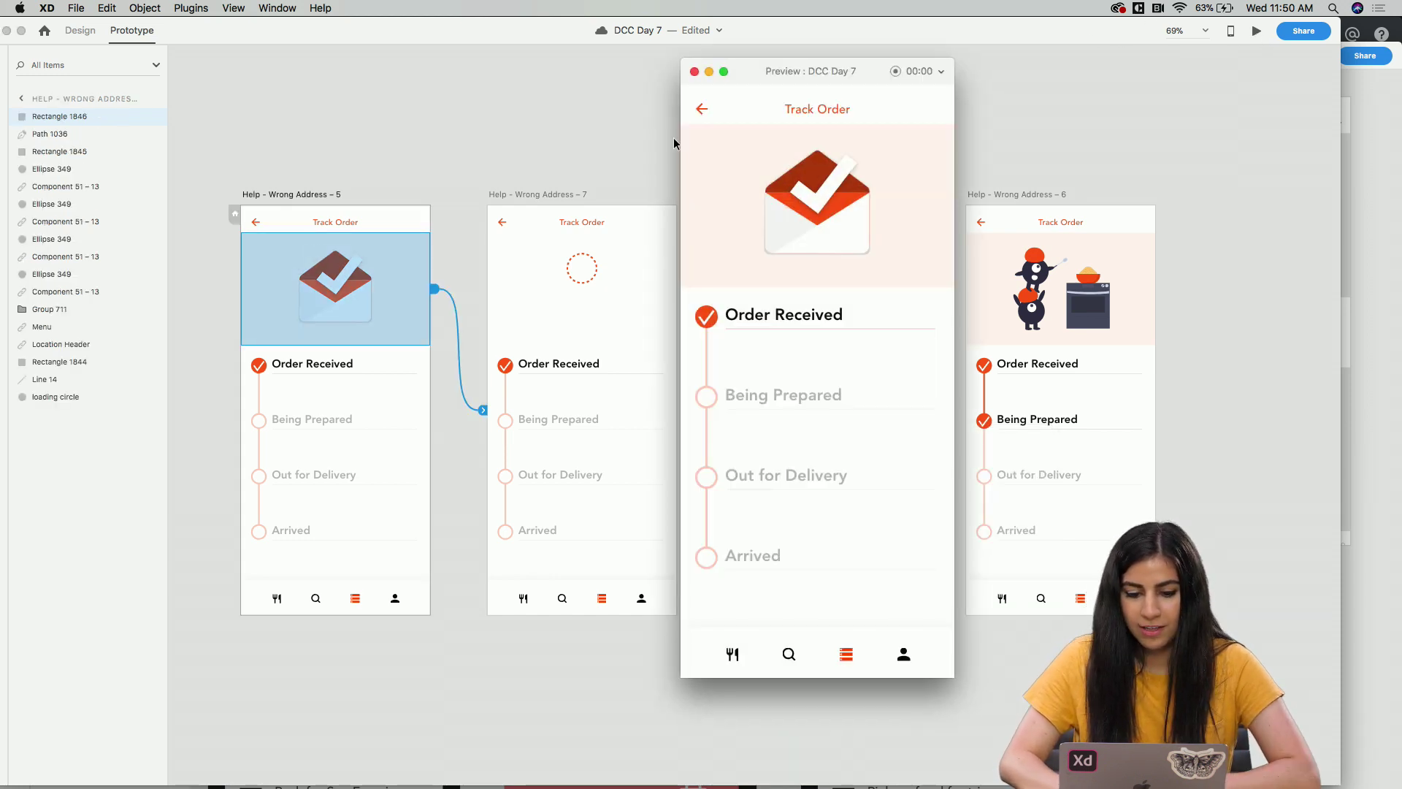
{"action": "left_click", "coordinate": [779, 154]}
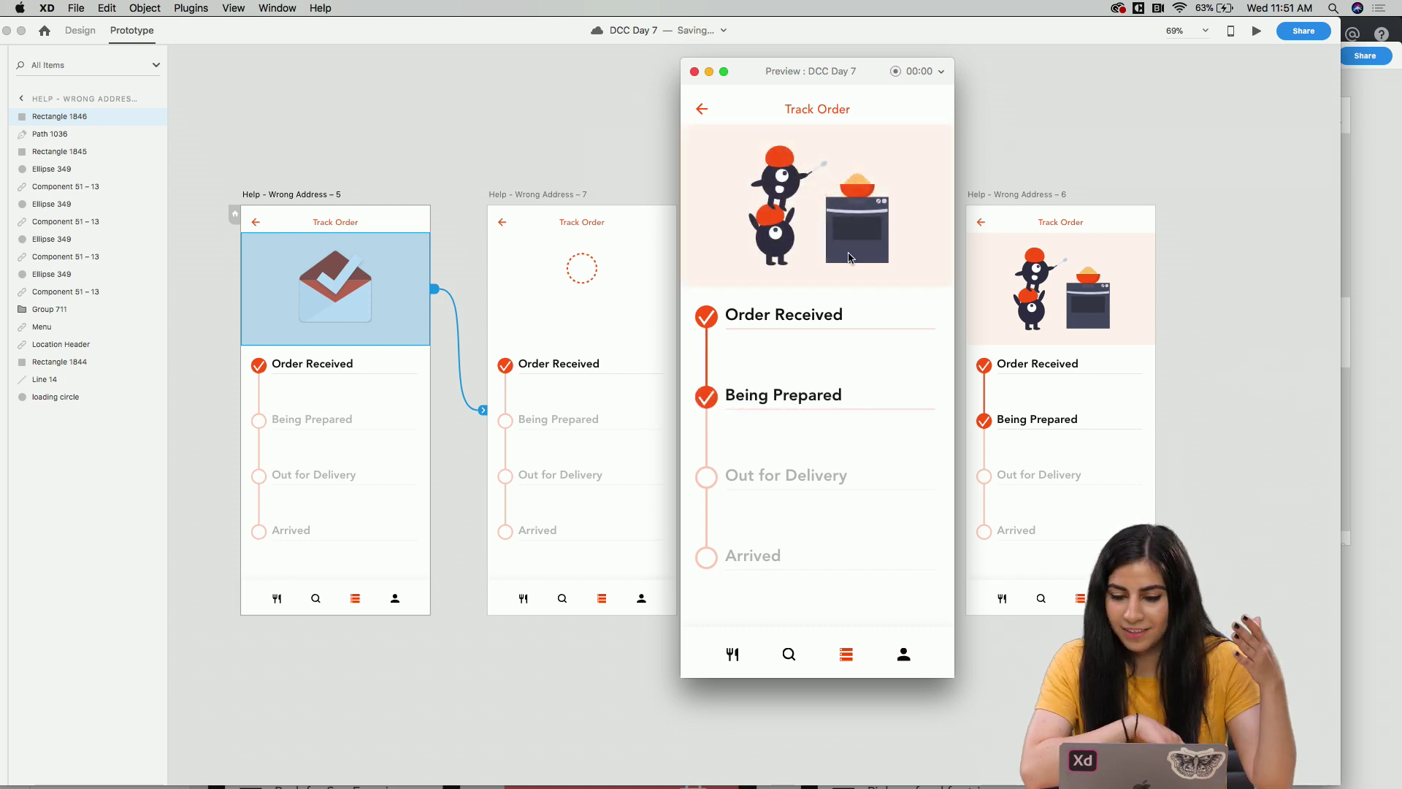
{"action": "left_click", "coordinate": [694, 71]}
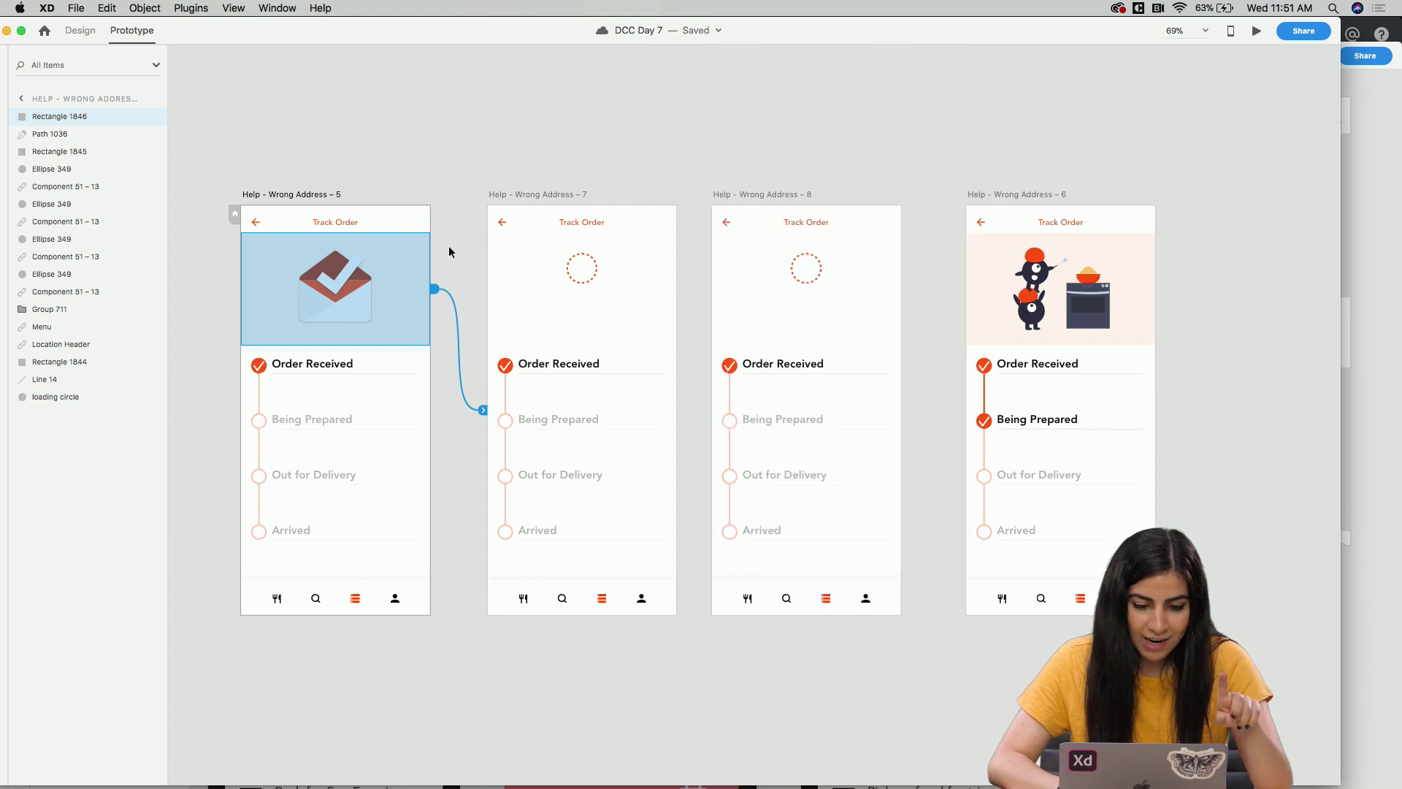
{"action": "left_click", "coordinate": [1256, 31]}
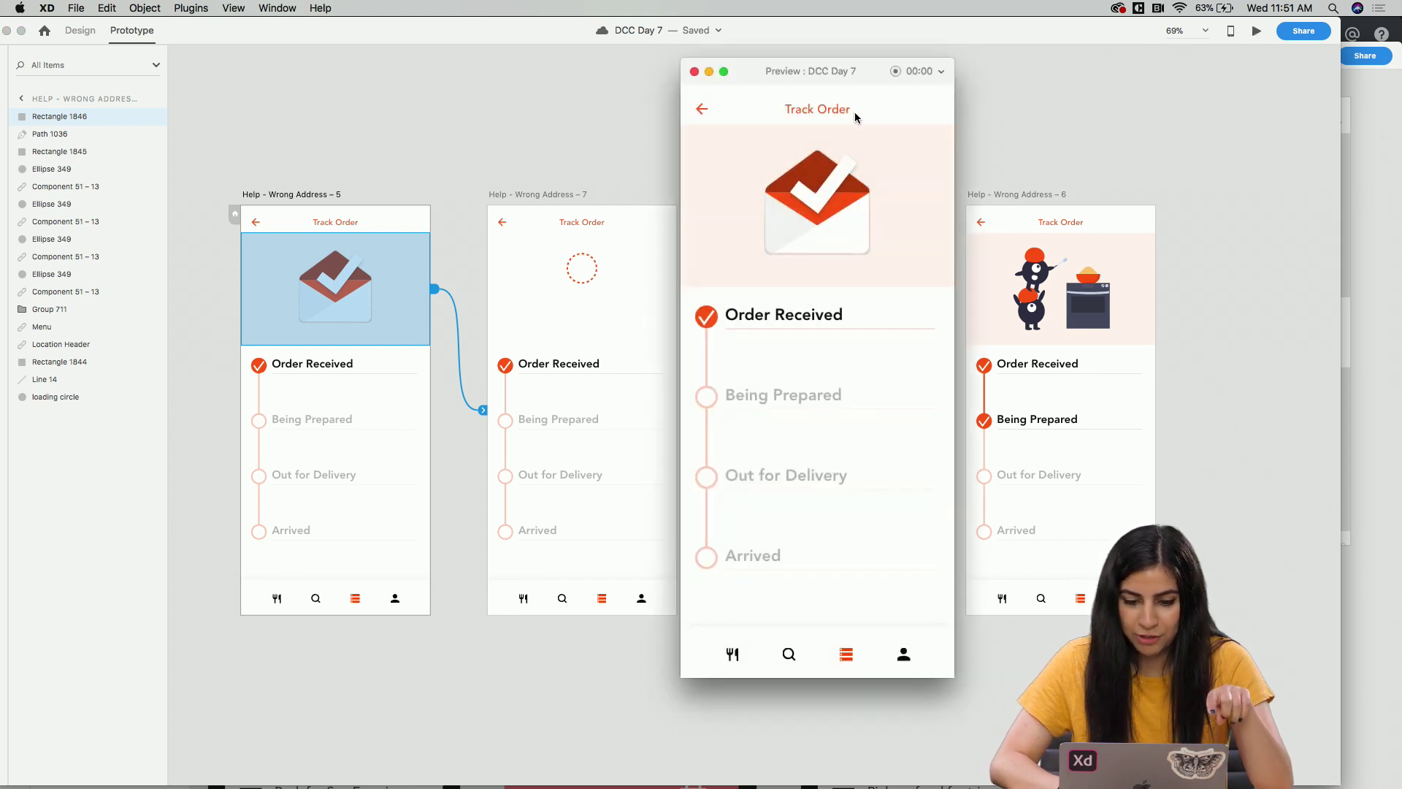
{"action": "left_click", "coordinate": [806, 170]}
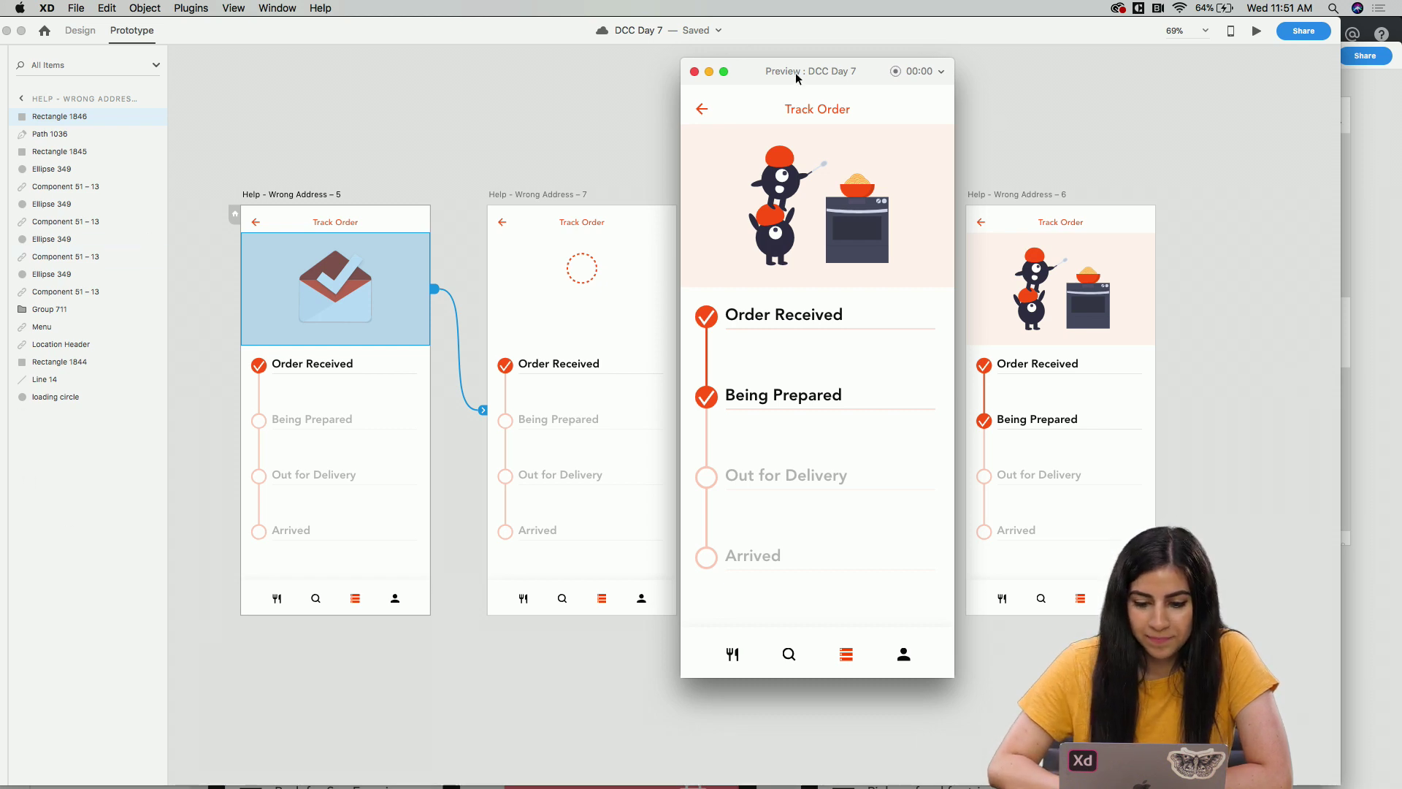
{"action": "left_click_drag", "start_coordinate": [796, 74], "coordinate": [730, 80]}
{"action": "left_click", "coordinate": [628, 76]}
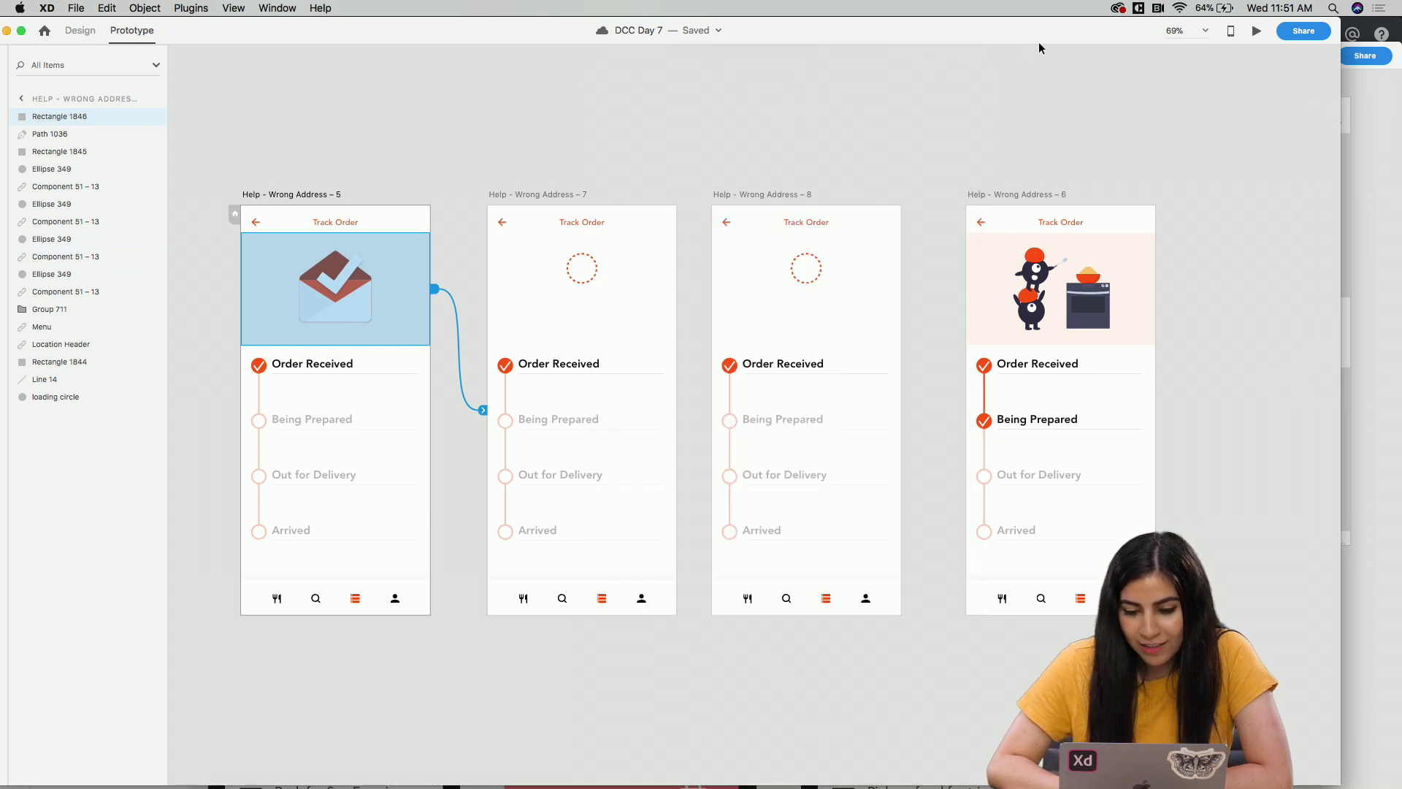
Preview the loading transition from the Order Received envelope banner to Being Prepared once more, and close the preview.
{"action": "left_click", "coordinate": [1266, 35]}
{"action": "left_click", "coordinate": [782, 166]}
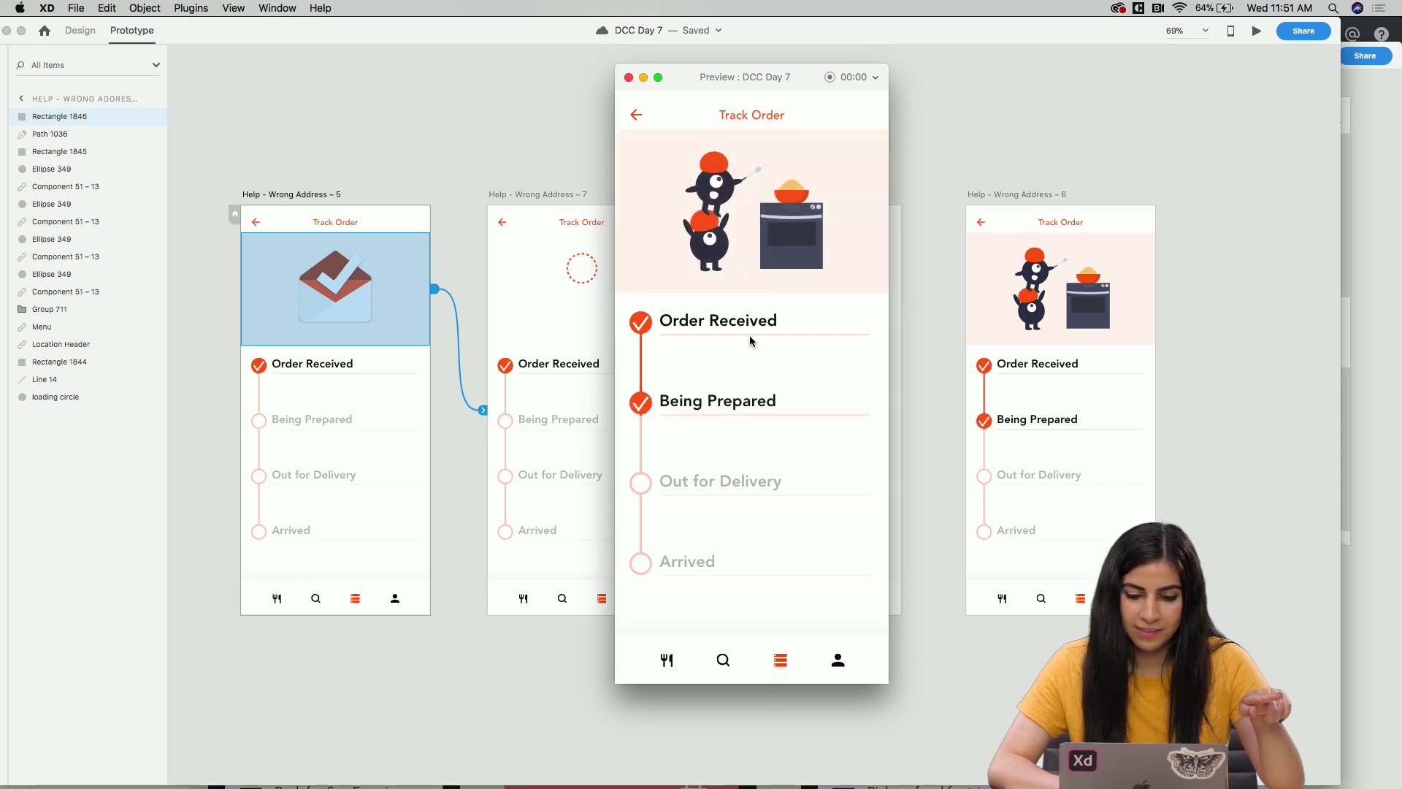
{"action": "left_click", "coordinate": [627, 78]}
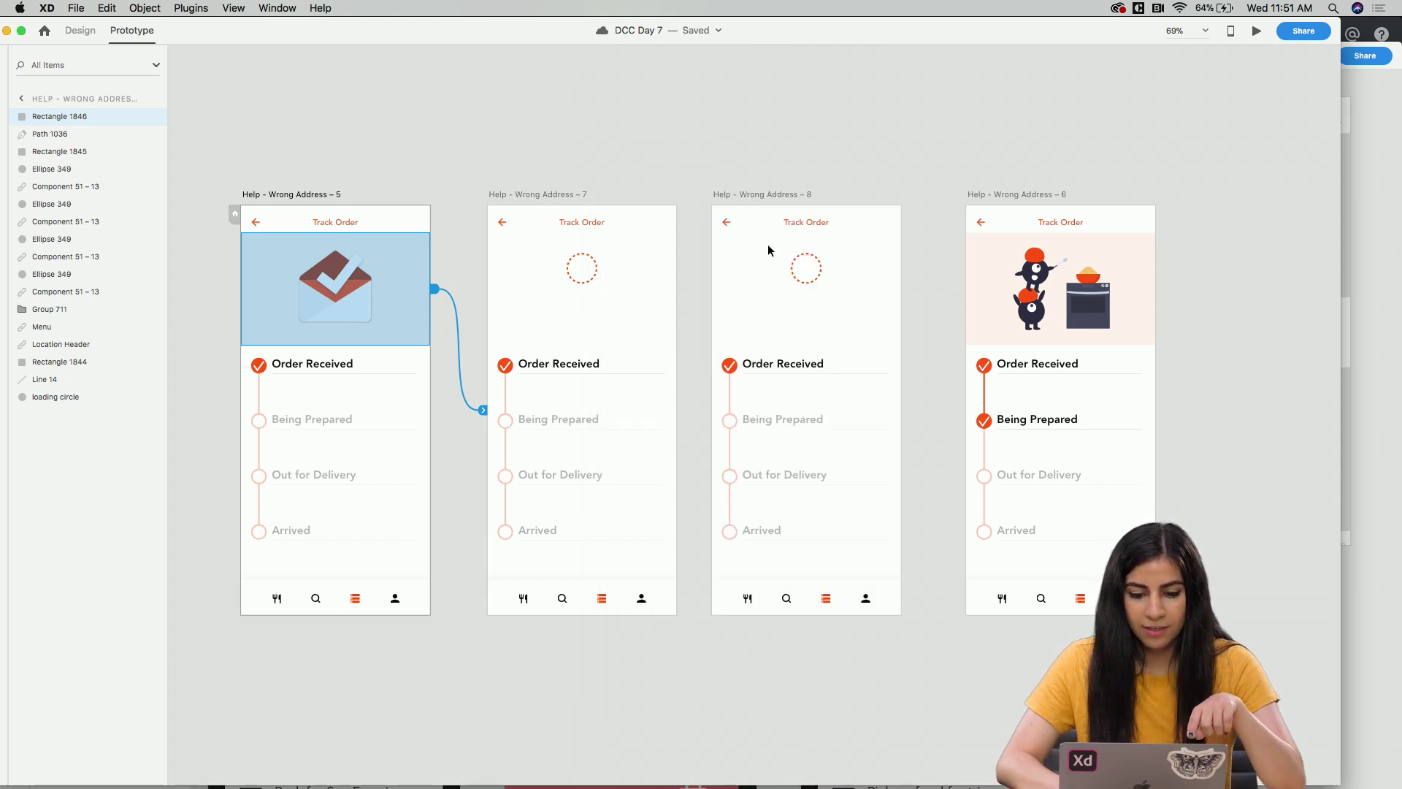
Preview the original Track Order flow starting from the Help - Wrong Address – 1 artboard, and close the preview.
{"action": "scroll", "coordinate": [767, 248], "scroll_direction": "down", "scroll_amount": 5}
{"action": "scroll", "coordinate": [578, 149], "scroll_direction": "up", "scroll_amount": 5}
{"action": "scroll", "coordinate": [579, 149], "scroll_direction": "up", "scroll_amount": 2}
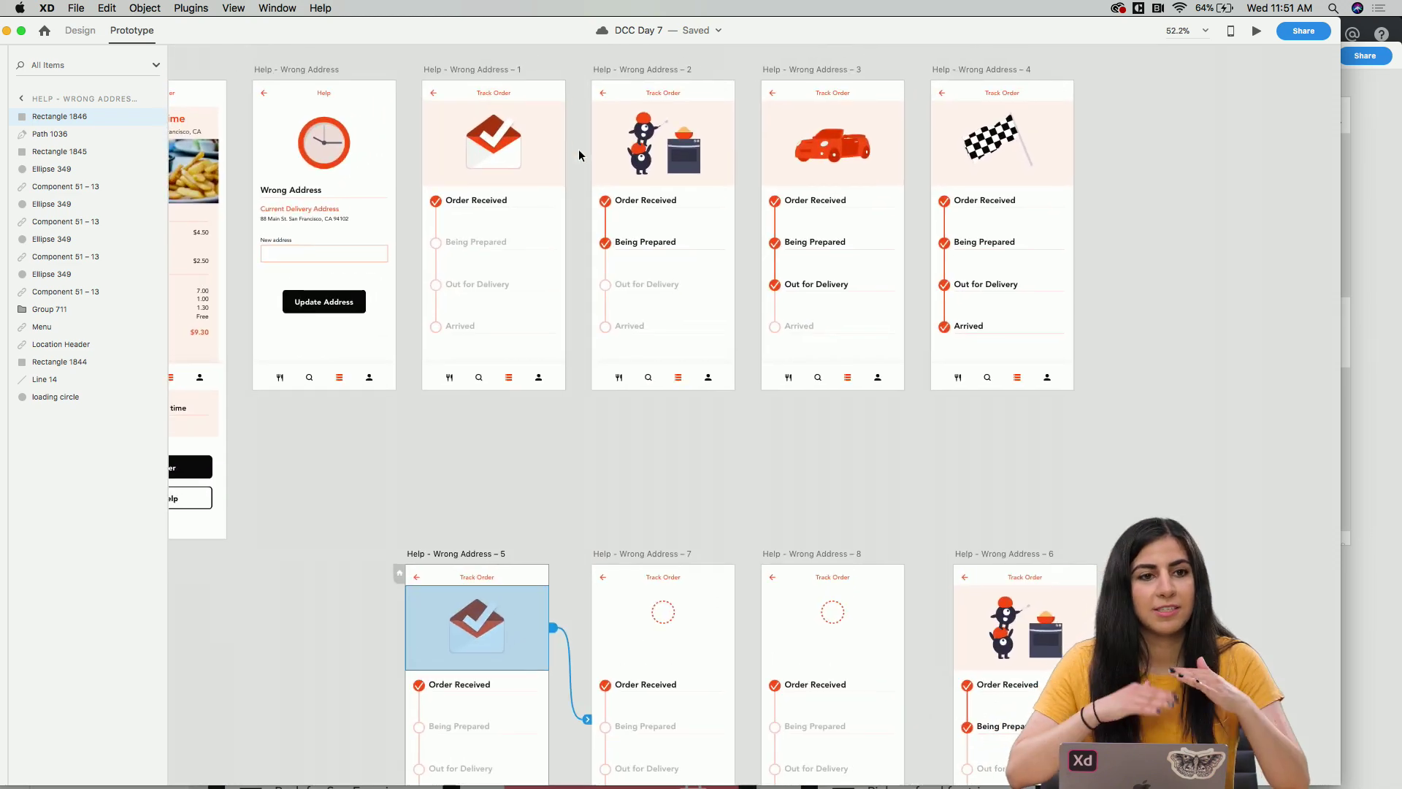
{"action": "scroll", "coordinate": [578, 149], "scroll_direction": "down", "scroll_amount": 6}
{"action": "scroll", "coordinate": [578, 149], "scroll_direction": "up", "scroll_amount": 4}
{"action": "scroll", "coordinate": [578, 149], "scroll_direction": "right", "scroll_amount": 2}
{"action": "scroll", "coordinate": [579, 149], "scroll_direction": "down", "scroll_amount": 2}
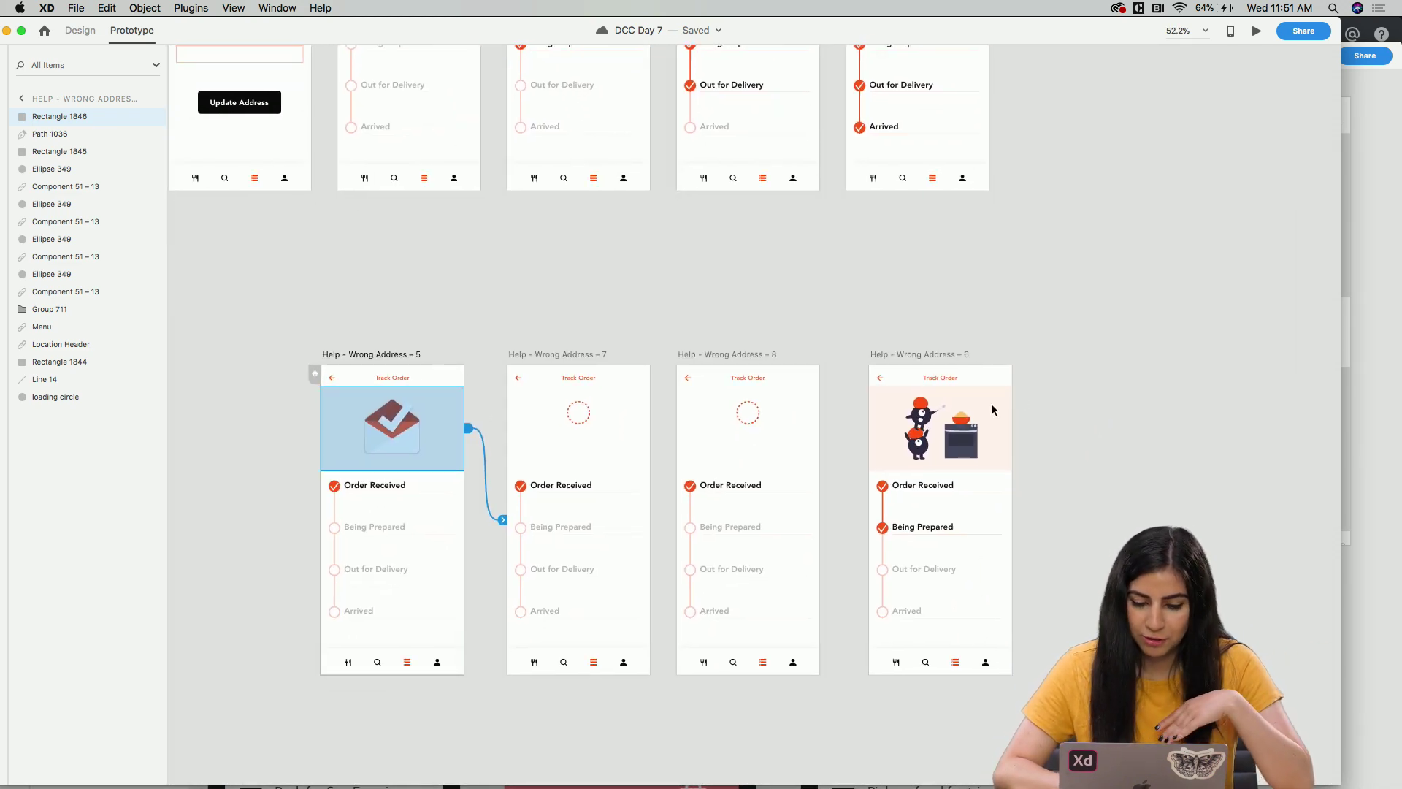
{"action": "scroll", "coordinate": [623, 413], "scroll_direction": "up", "scroll_amount": 6}
{"action": "scroll", "coordinate": [623, 413], "scroll_direction": "left", "scroll_amount": 2}
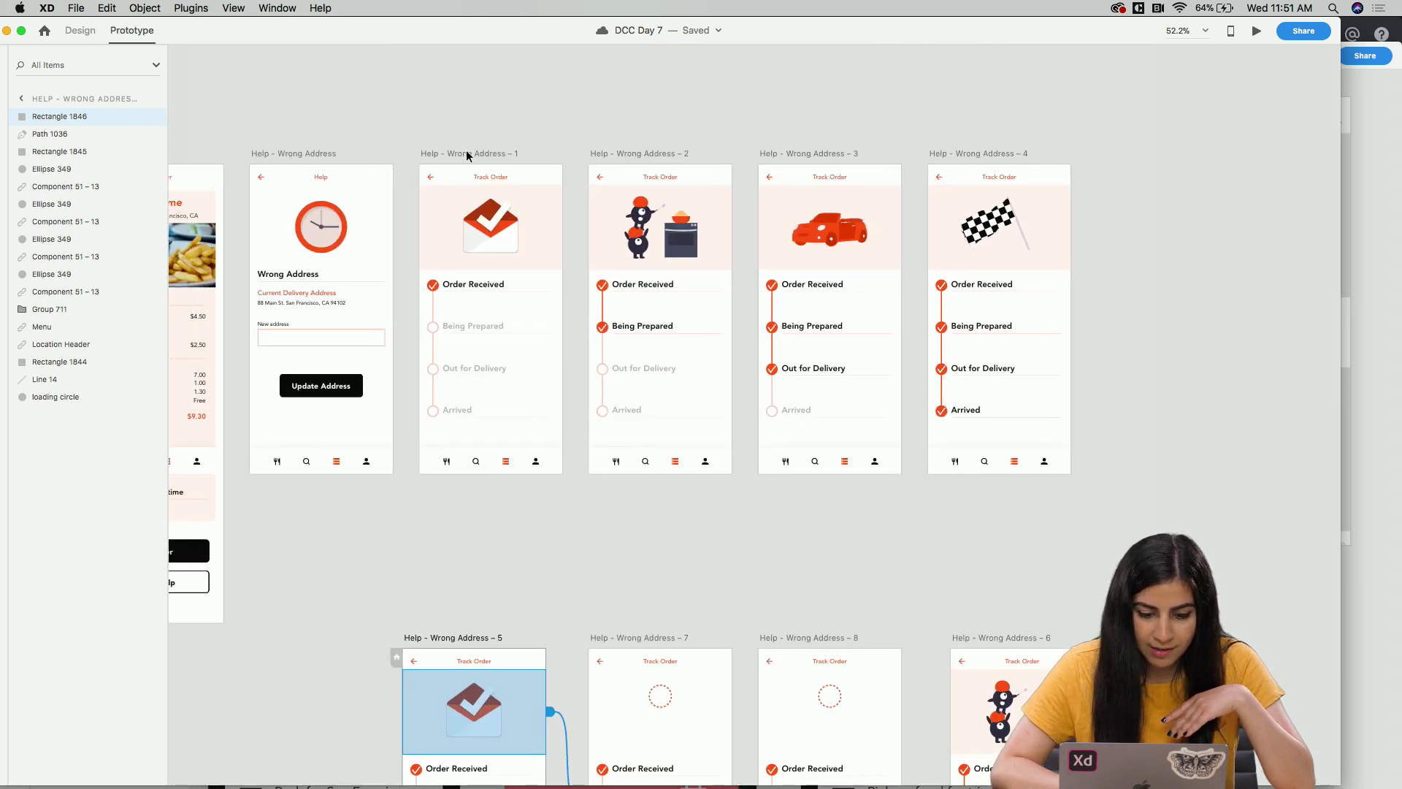
{"action": "left_click", "coordinate": [466, 153]}
{"action": "left_click", "coordinate": [1256, 31]}
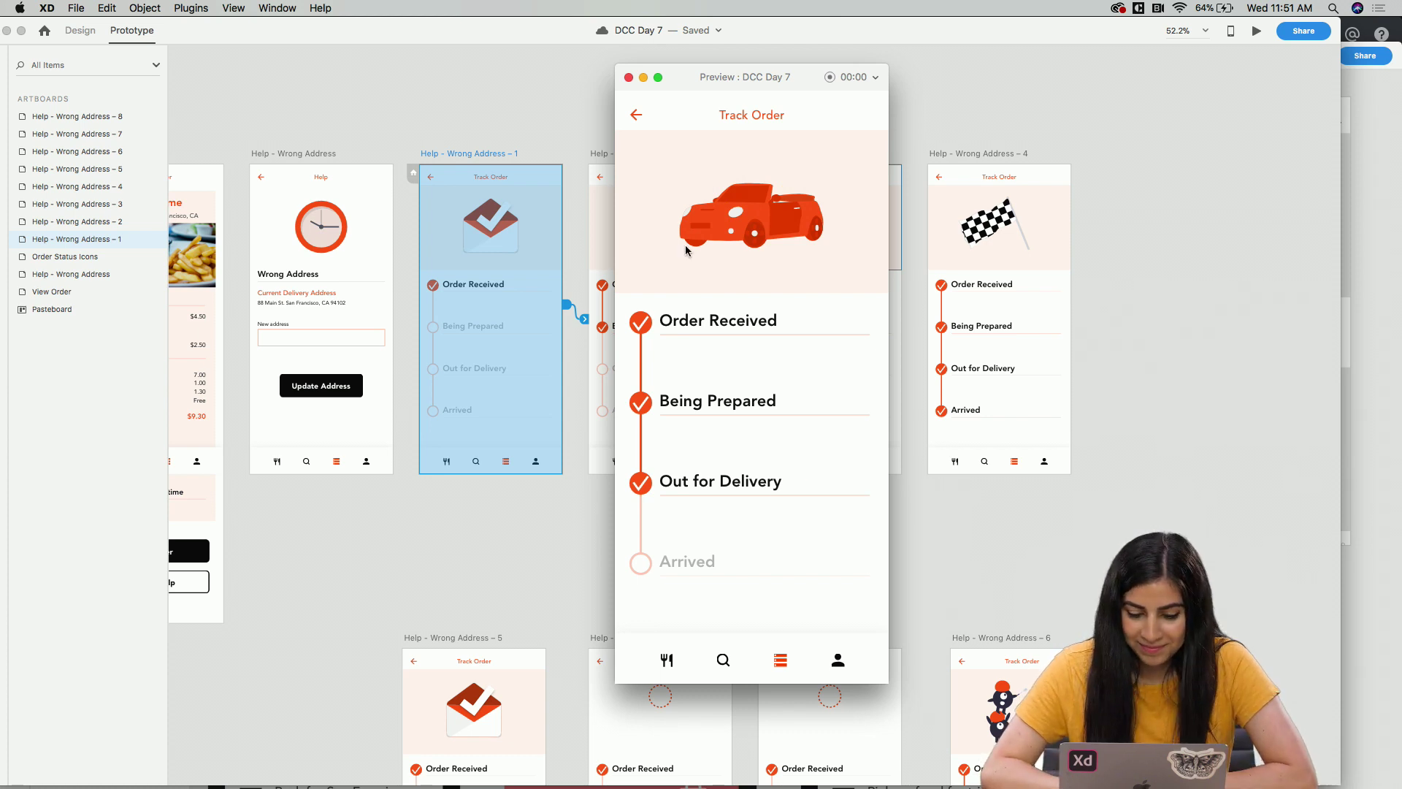
{"action": "left_click", "coordinate": [627, 78]}
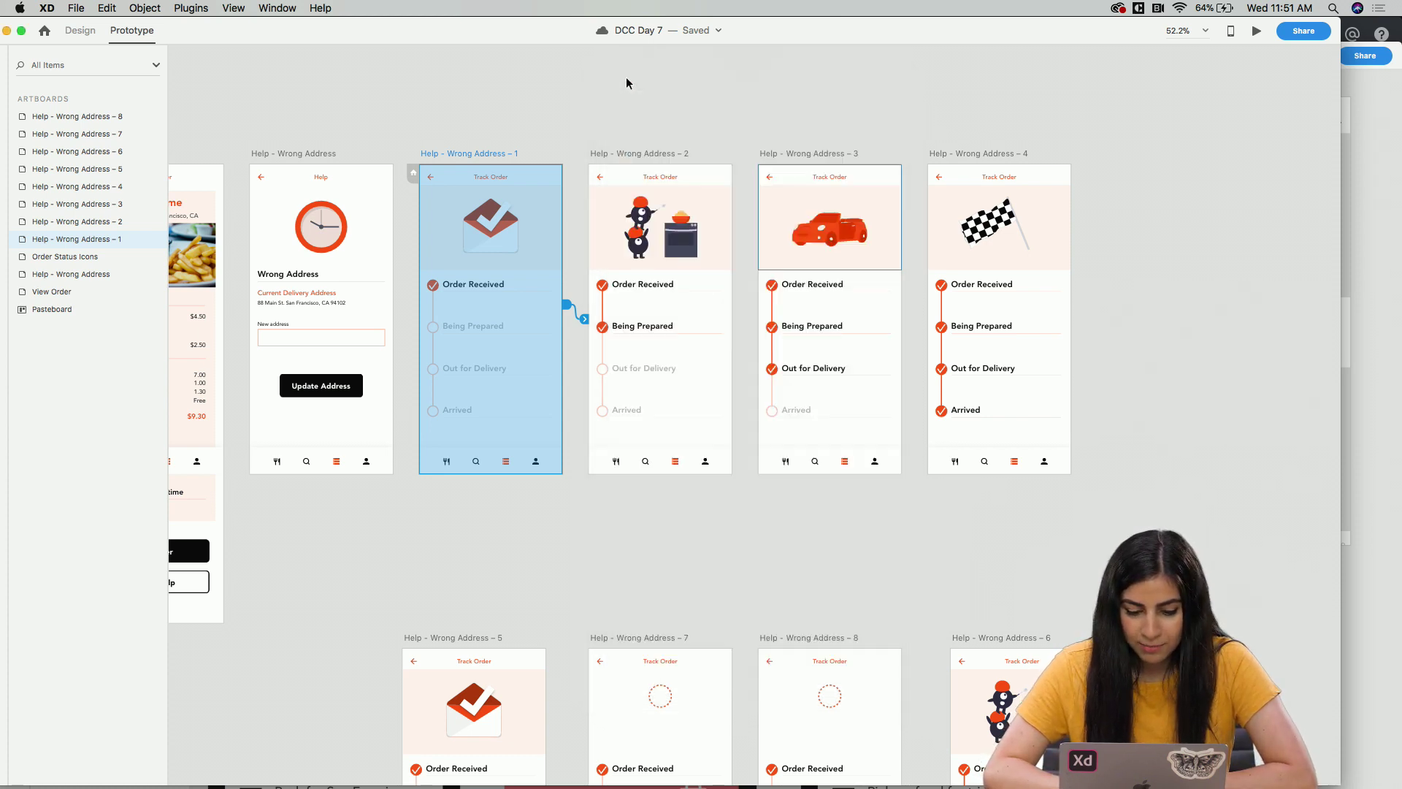
In Design mode, extend the Help - Wrong Address – 4 artboard downward to a height of 974 for vertical scrolling.
{"action": "left_click", "coordinate": [972, 155]}
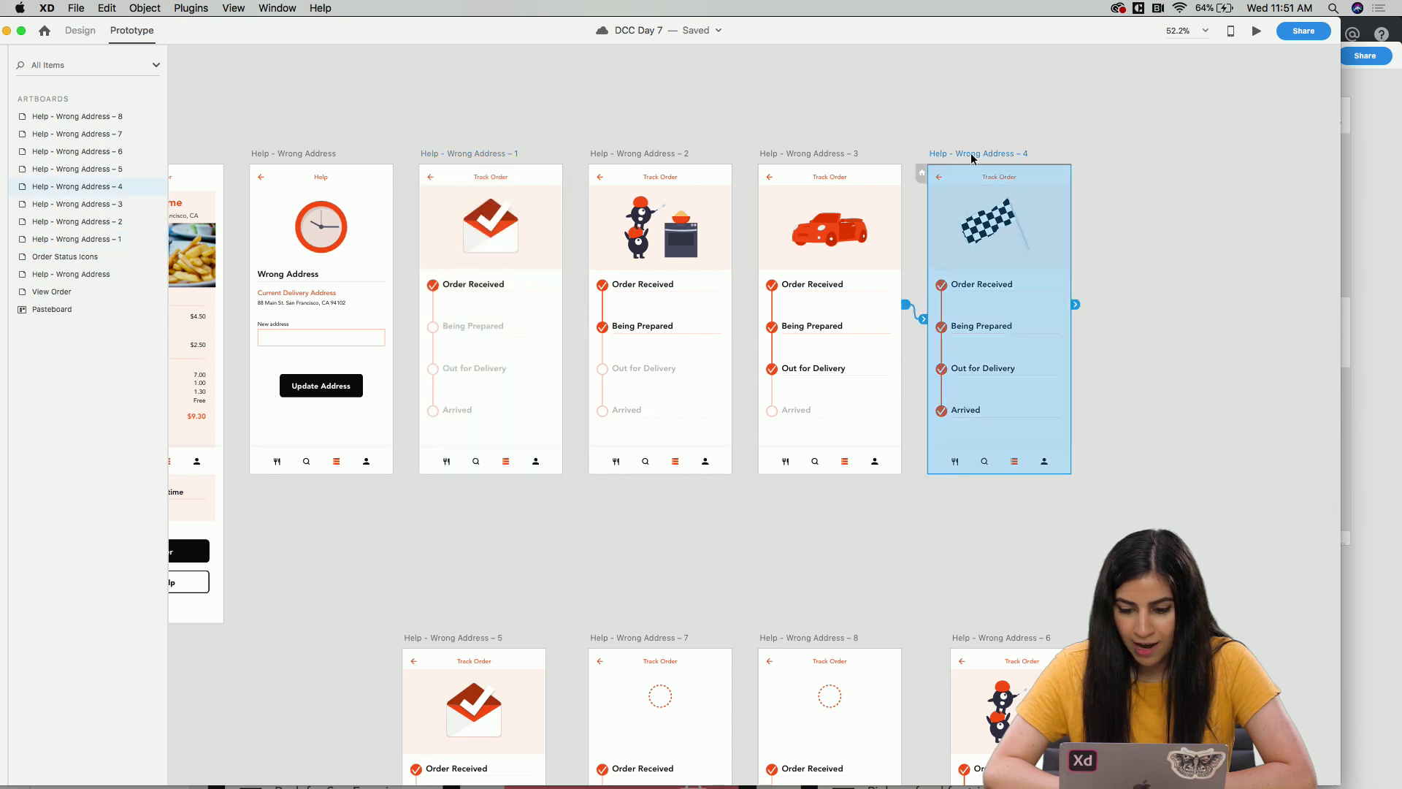
{"action": "left_click", "coordinate": [80, 31]}
{"action": "scroll", "coordinate": [847, 377], "scroll_direction": "down", "scroll_amount": 5}
{"action": "scroll", "coordinate": [846, 378], "scroll_direction": "right", "scroll_amount": 5}
{"action": "left_click_drag", "start_coordinate": [841, 369], "coordinate": [844, 427]}
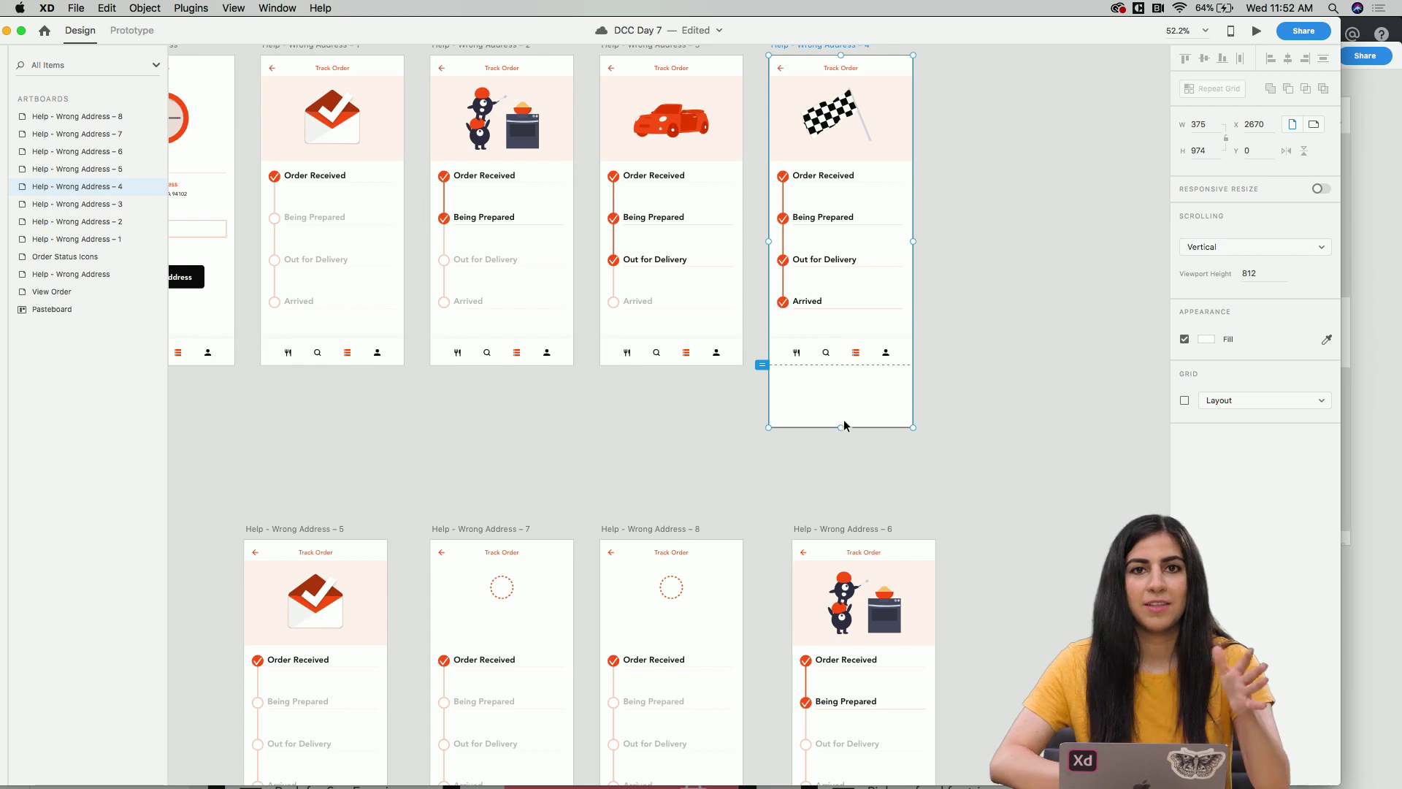
Hide the Menu component on the extended Arrived artboard.
{"action": "left_click", "coordinate": [839, 354]}
{"action": "scroll", "coordinate": [839, 354], "scroll_direction": "up", "scroll_amount": 5}
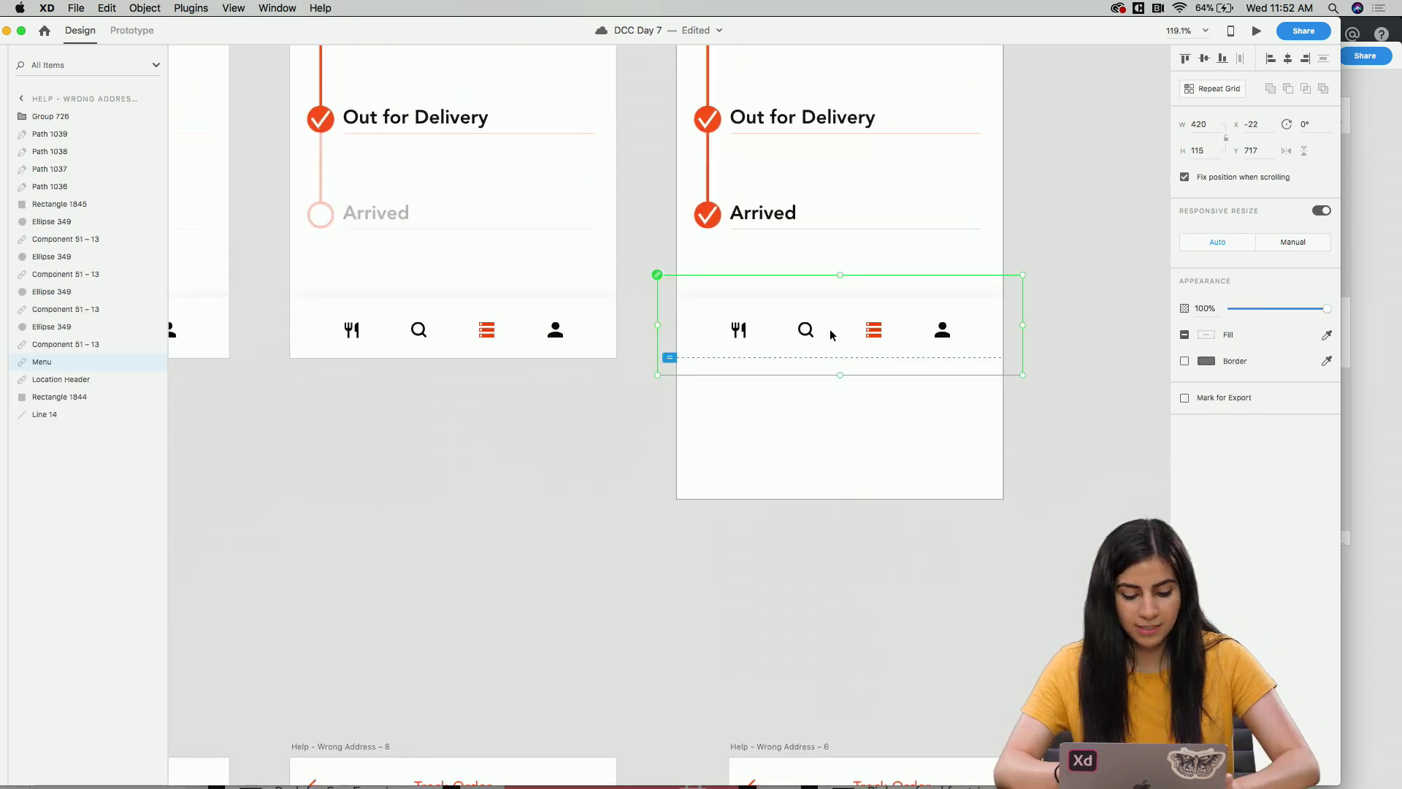
{"action": "key", "text": "super+comma"}
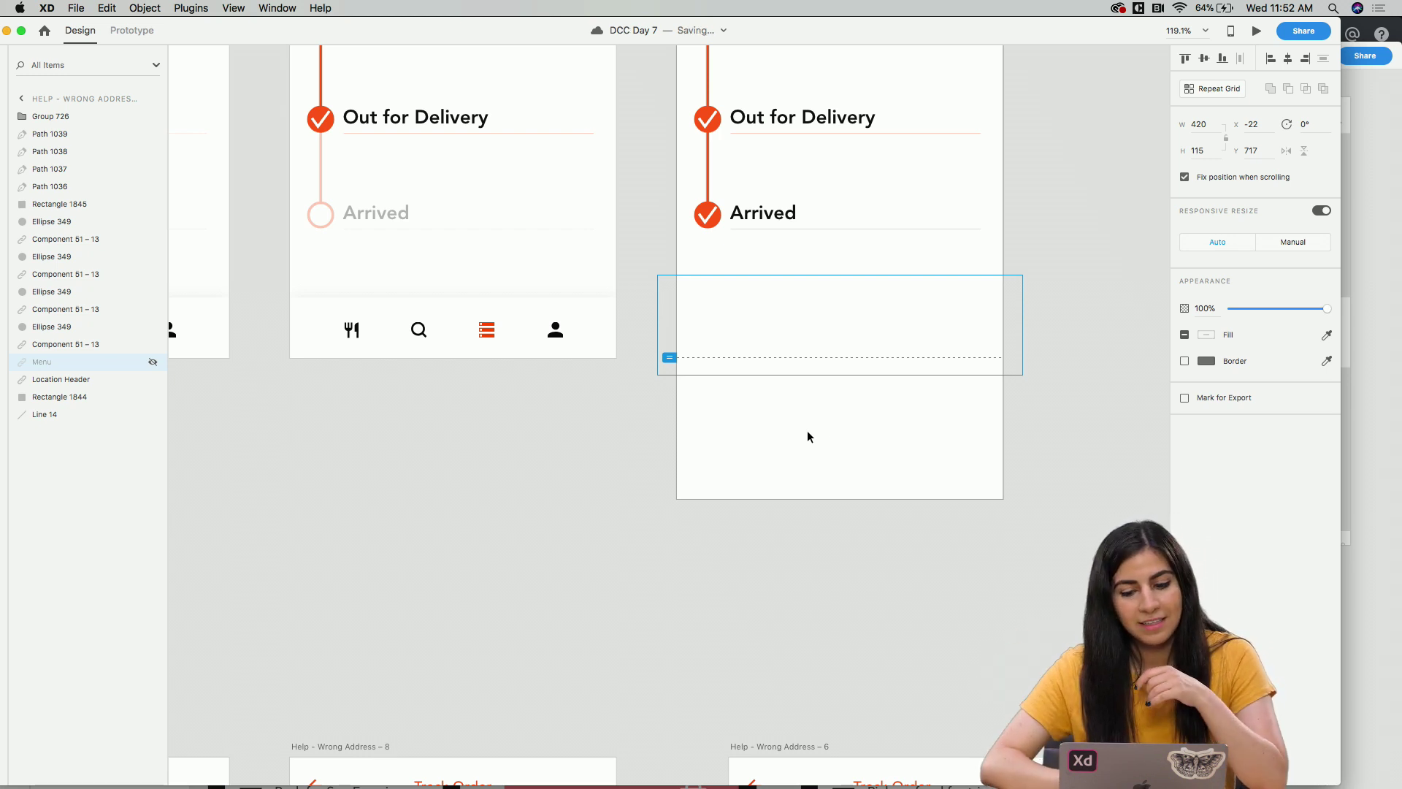
Place an instance of the black Component 46 button from the document assets below the Arrived status on Help - Wrong Address – 4.
{"action": "scroll", "coordinate": [787, 435], "scroll_direction": "down", "scroll_amount": 5}
{"action": "scroll", "coordinate": [783, 454], "scroll_direction": "up", "scroll_amount": 2}
{"action": "scroll", "coordinate": [783, 453], "scroll_direction": "right", "scroll_amount": 2}
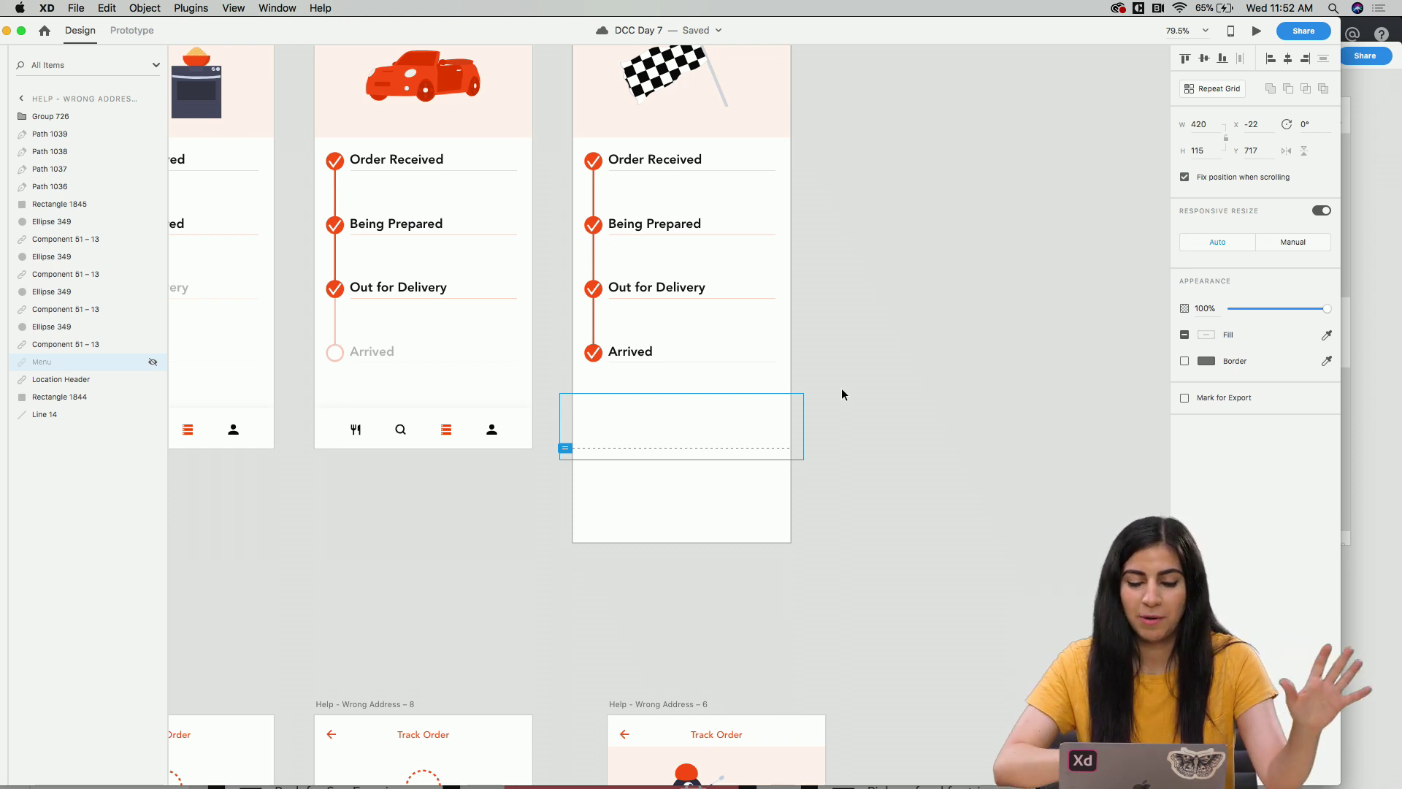
{"action": "scroll", "coordinate": [748, 413], "scroll_direction": "down", "scroll_amount": 3}
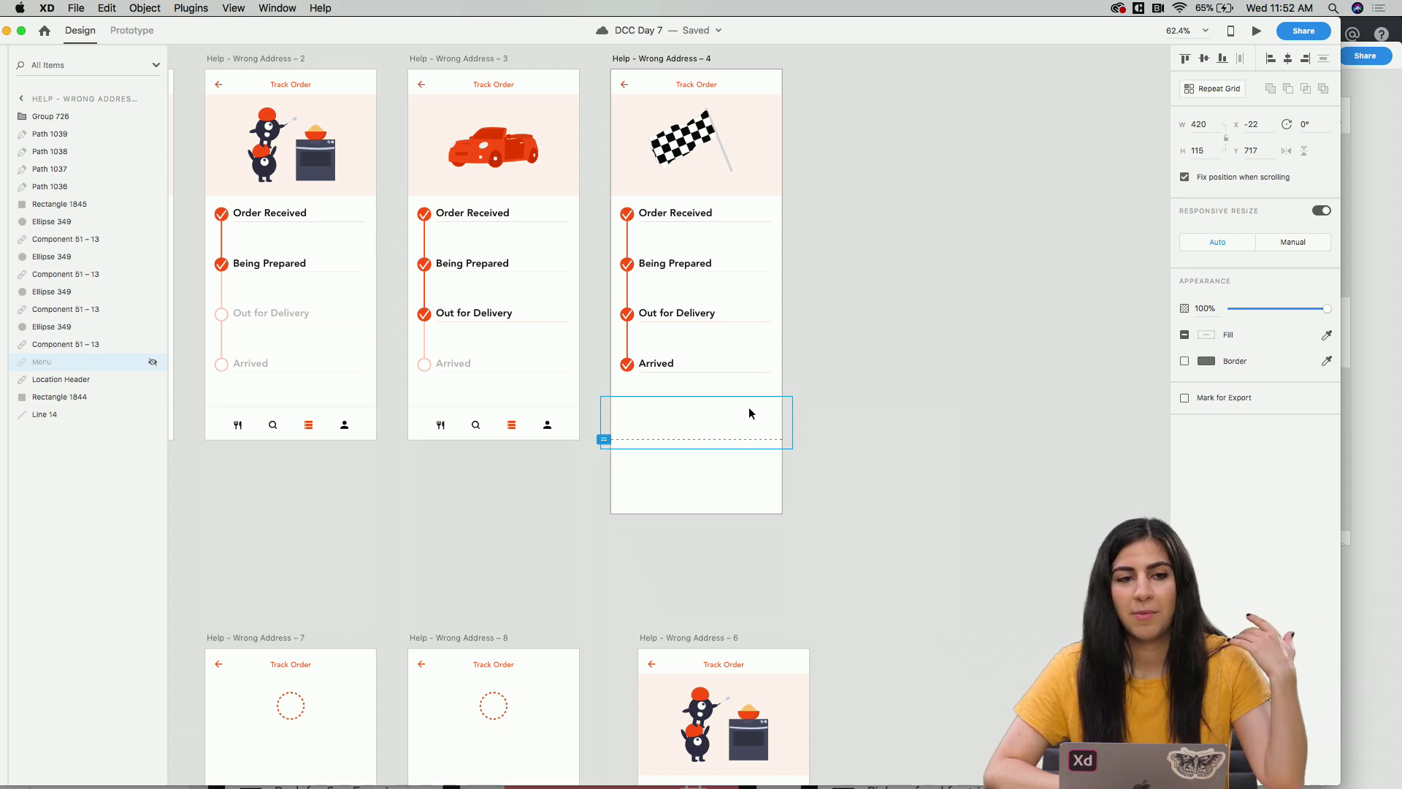
{"action": "scroll", "coordinate": [748, 413], "scroll_direction": "down", "scroll_amount": 3}
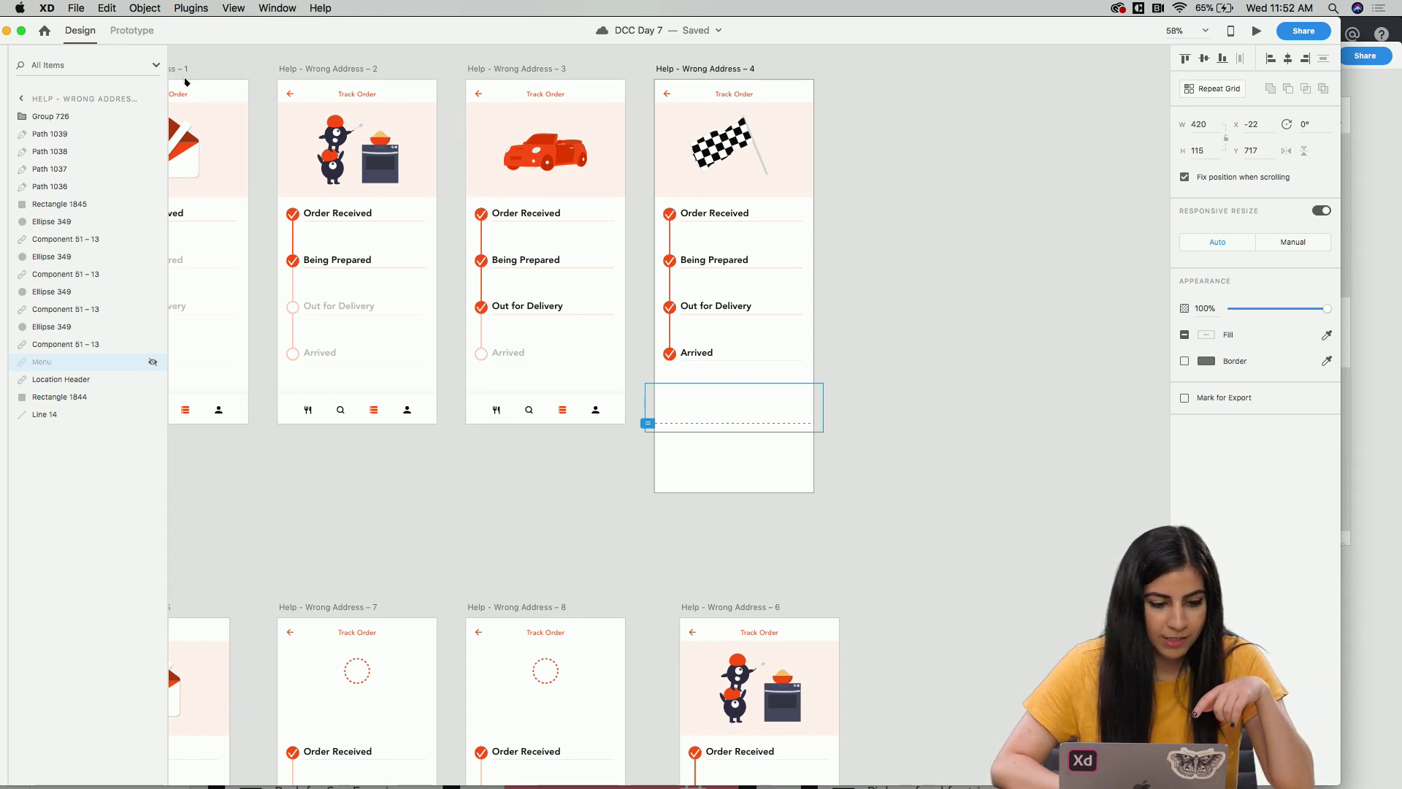
{"action": "left_click_drag", "start_coordinate": [249, 43], "coordinate": [280, 43]}
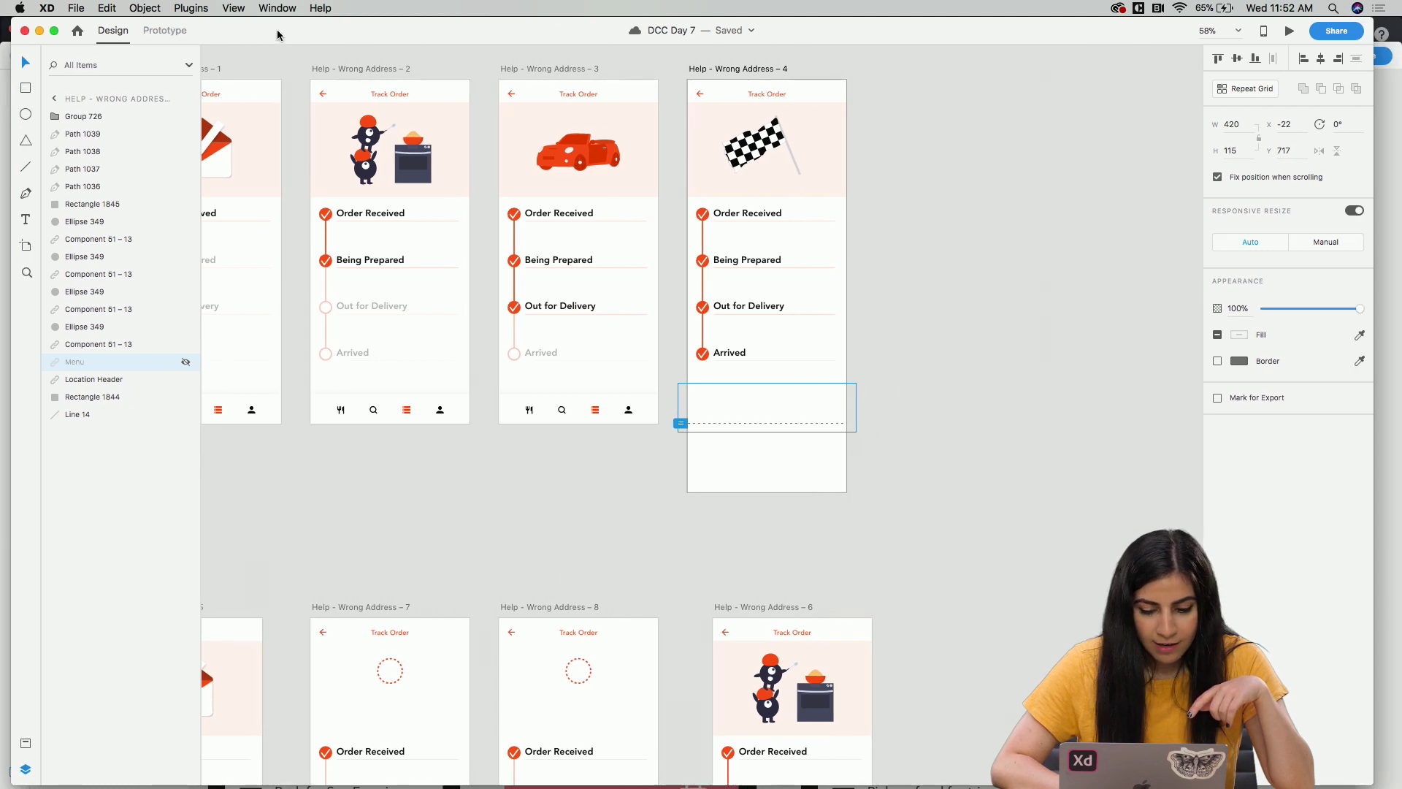
{"action": "left_click", "coordinate": [24, 744]}
{"action": "left_click_drag", "start_coordinate": [97, 373], "coordinate": [769, 402]}
{"action": "key", "text": "super+3"}
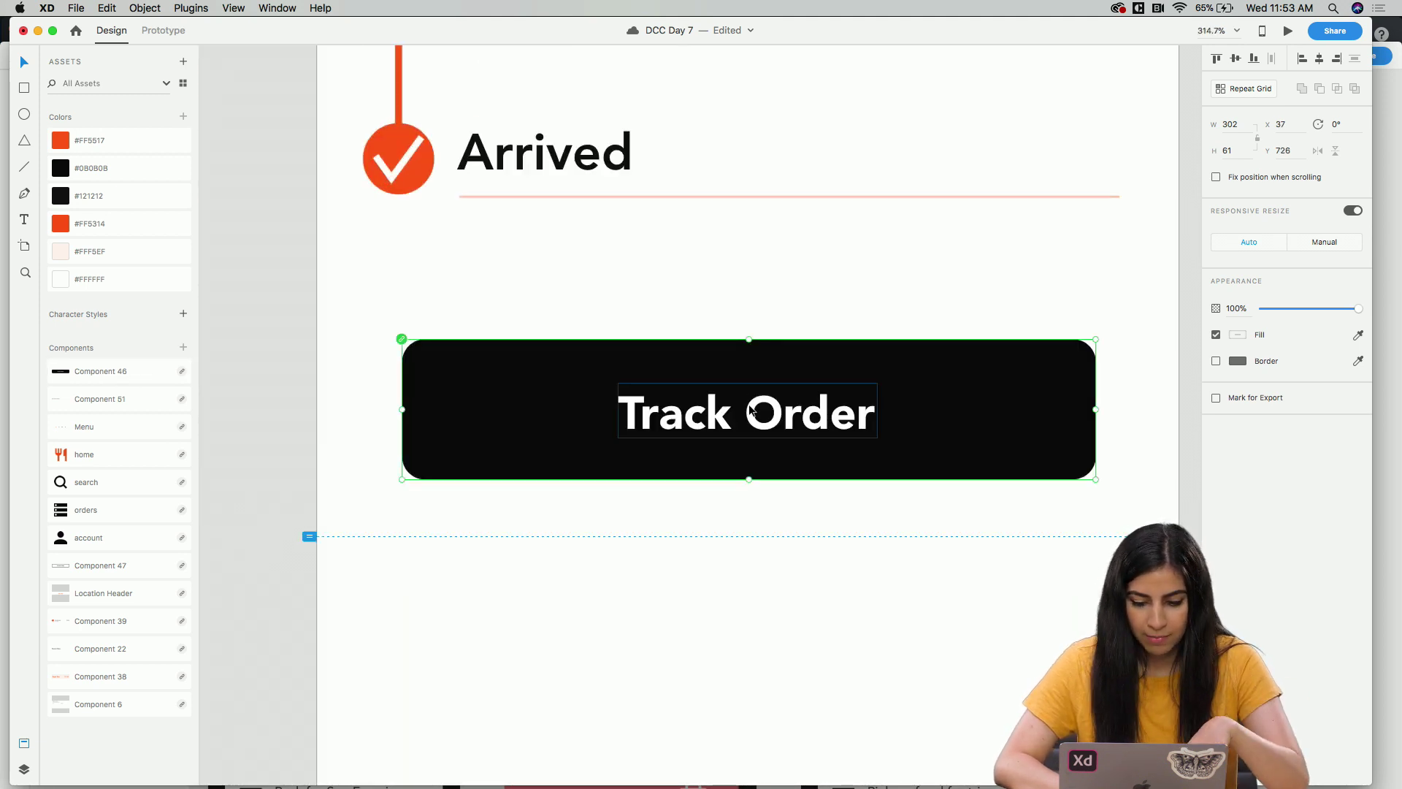
Replace the Track Order label on the new button with Review & Add Tip.
{"action": "double_click", "coordinate": [750, 411]}
{"action": "double_click", "coordinate": [770, 414]}
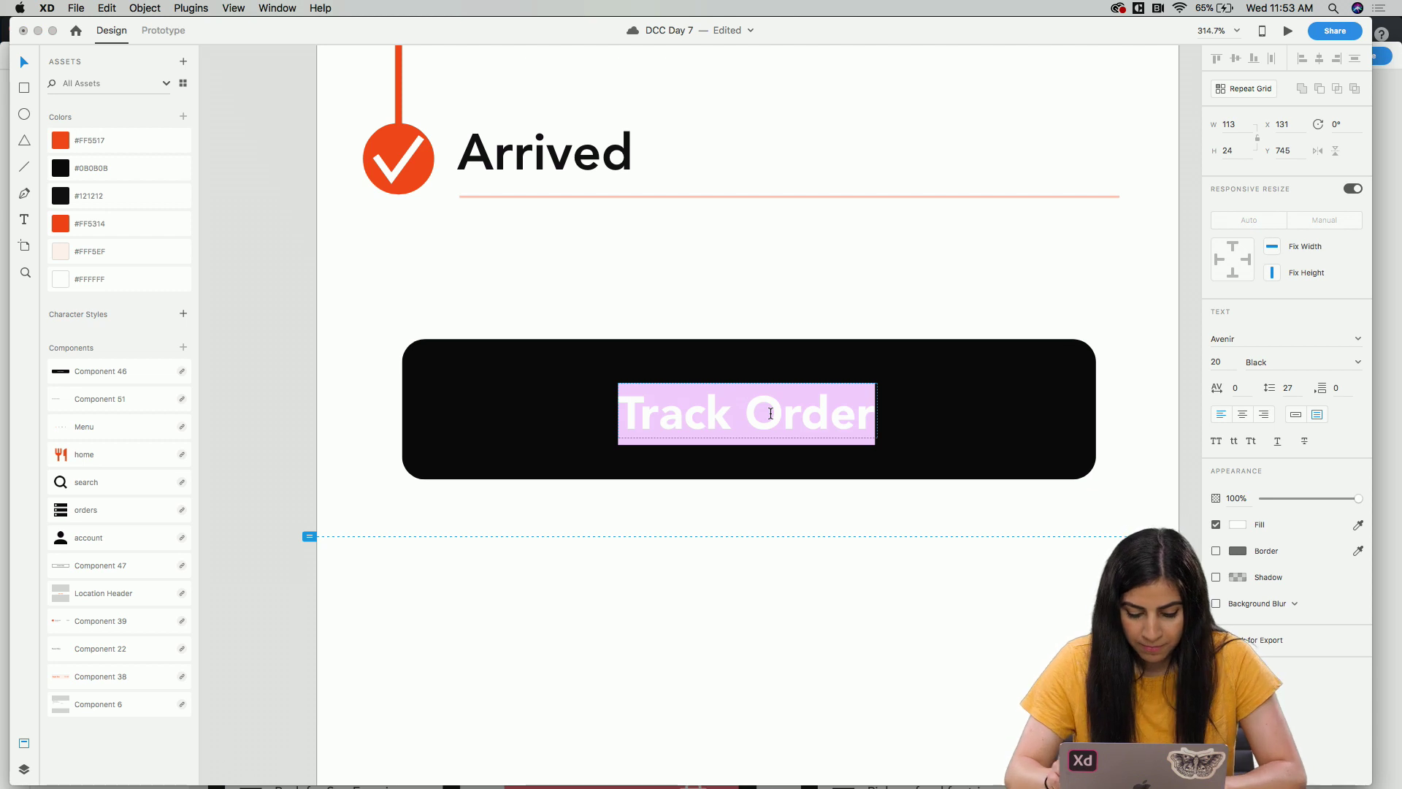
{"action": "type", "text": "R"}
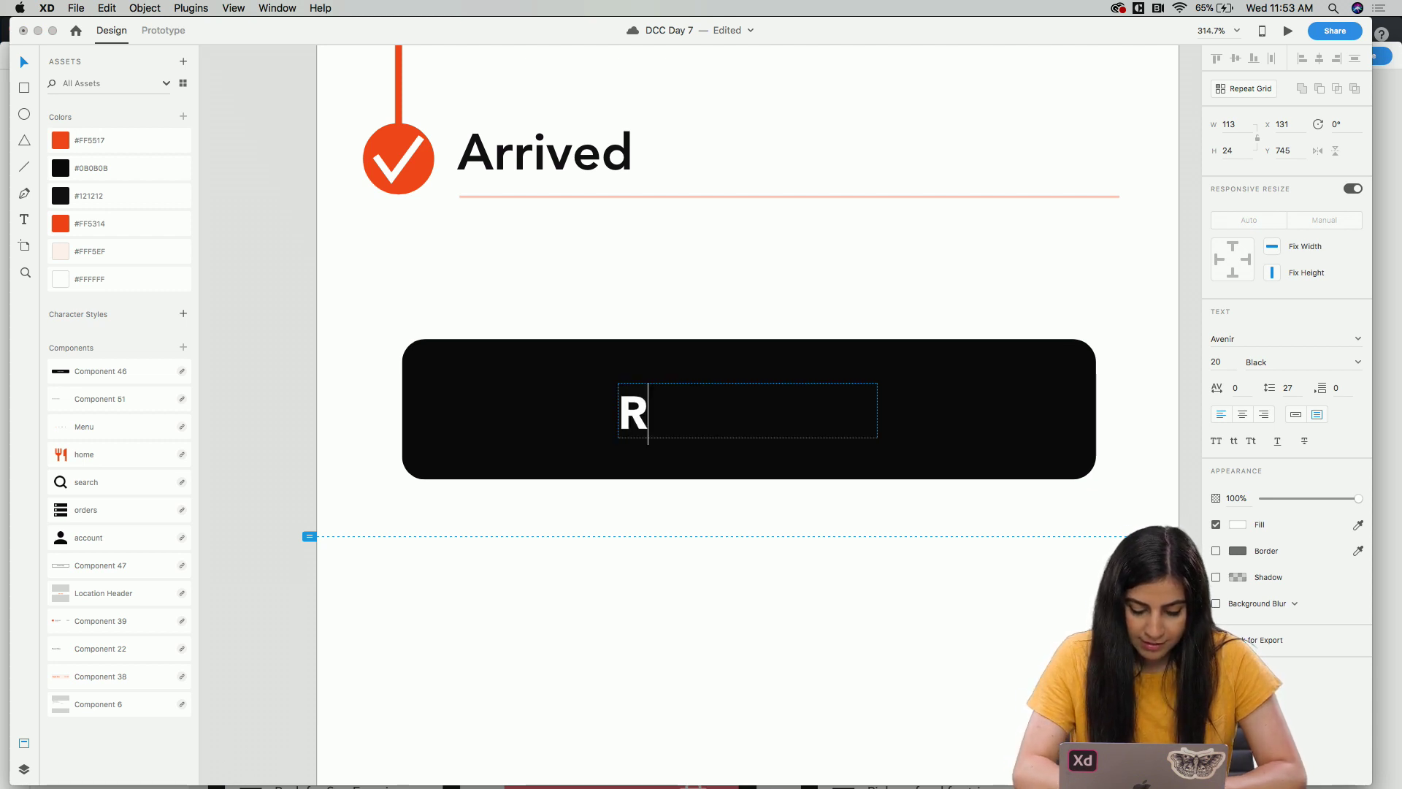
{"action": "type", "text": "eview & T"}
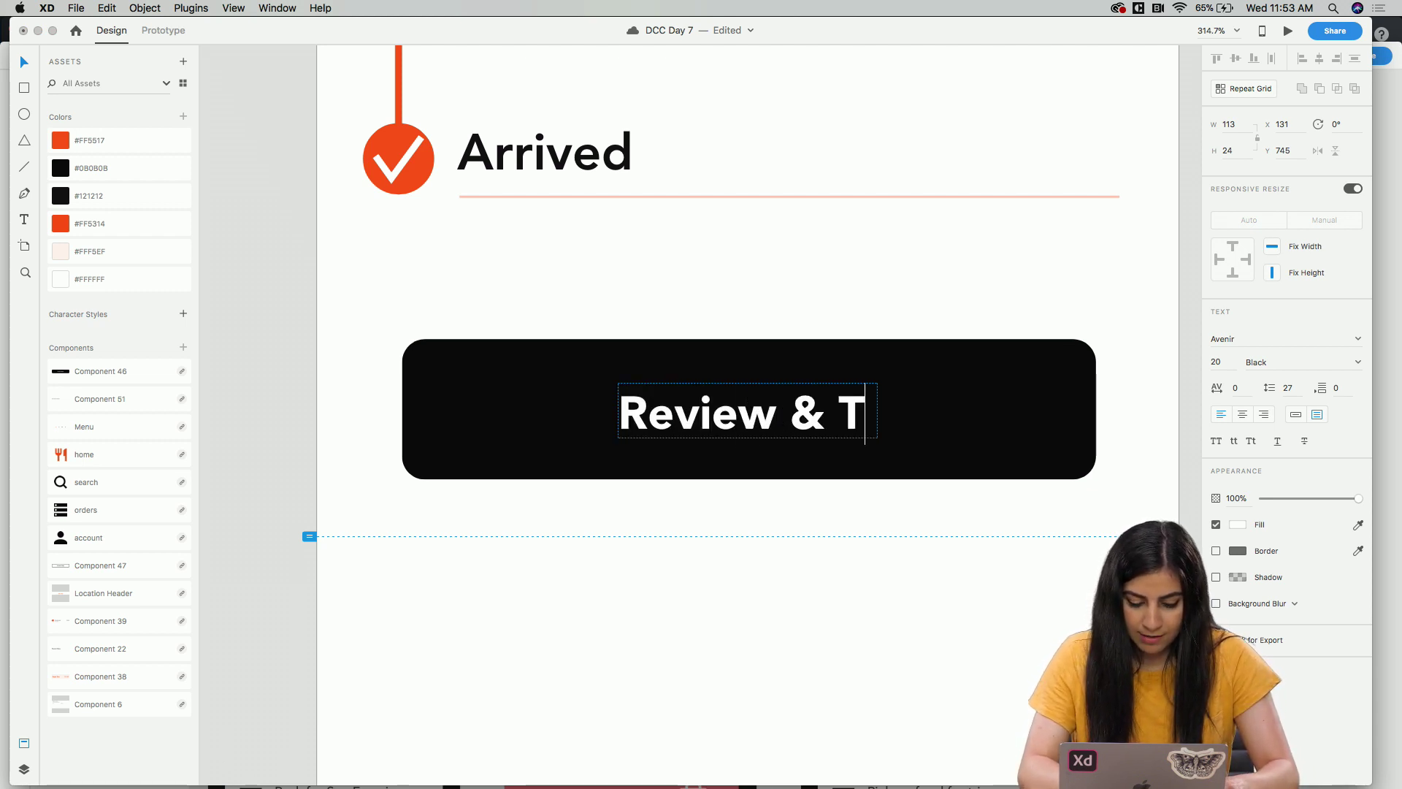
{"action": "key", "text": "BackSpace"}
{"action": "type", "text": "Add Tip"}
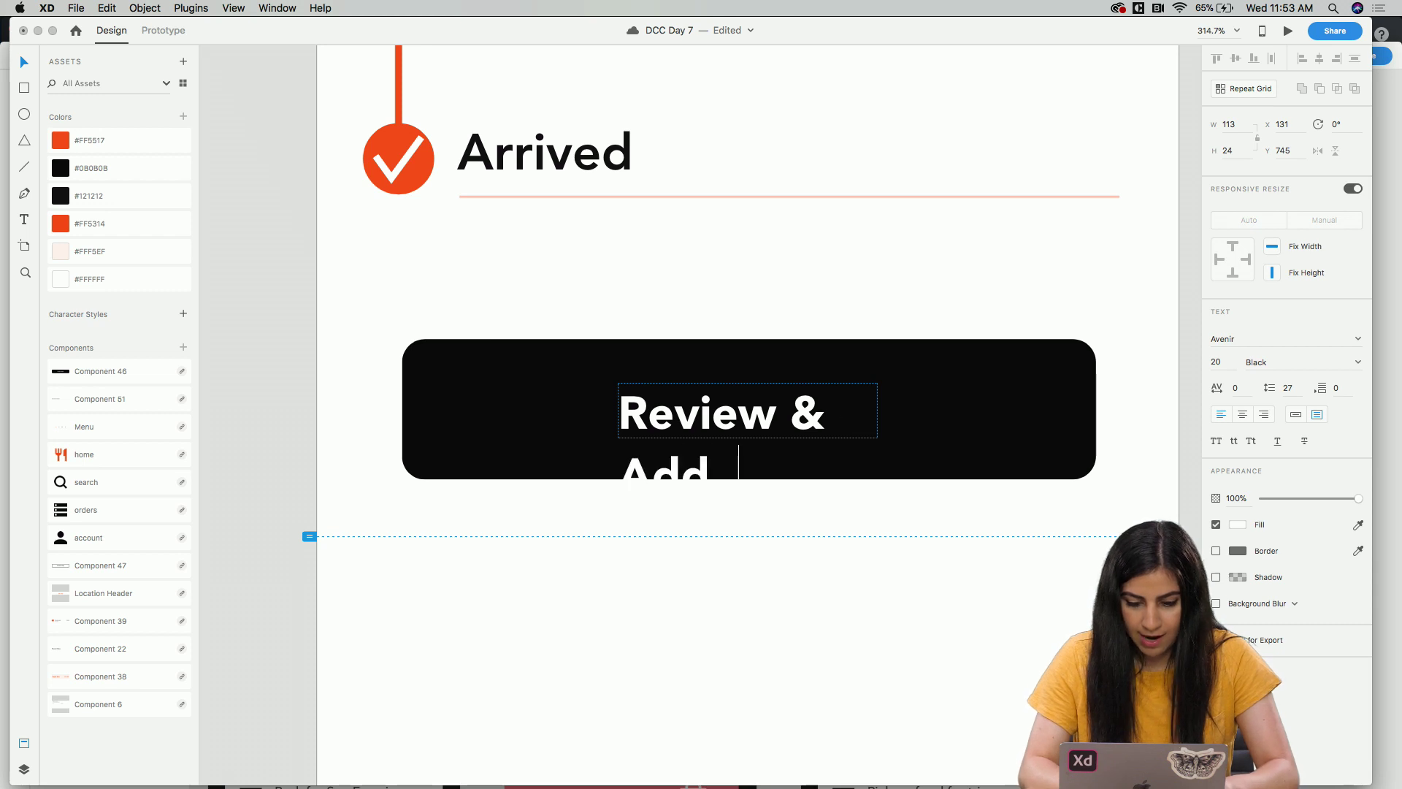
{"action": "key", "text": "Escape"}
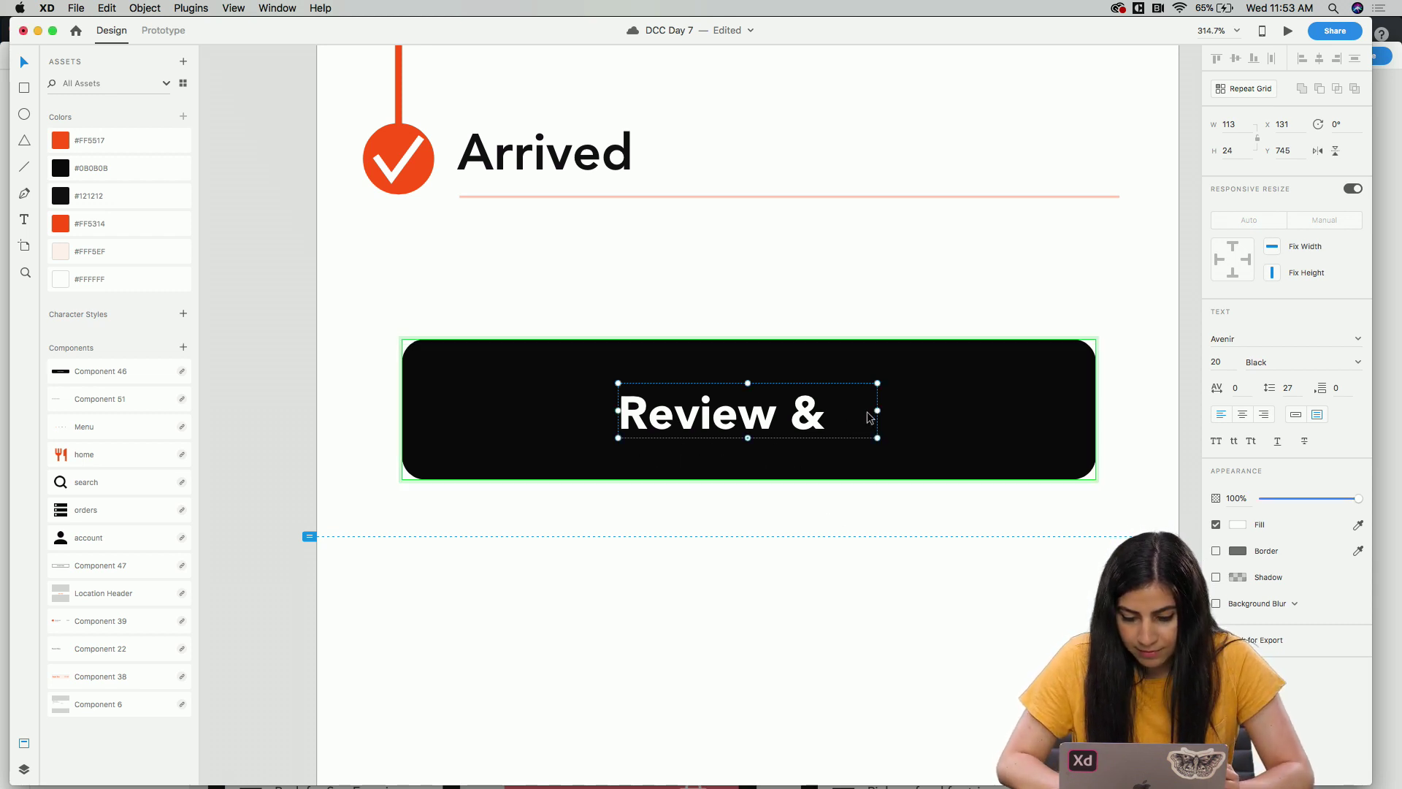
Resize the button label's text box so Review & Add Tip fits on one centered line, correcting the typo in the text.
{"action": "left_click_drag", "start_coordinate": [877, 410], "coordinate": [1065, 410]}
{"action": "double_click", "coordinate": [999, 417]}
{"action": "left_click", "coordinate": [997, 417]}
{"action": "key", "text": "BackSpace"}
{"action": "type", "text": "i"}
{"action": "key", "text": "Escape"}
{"action": "left_click_drag", "start_coordinate": [1066, 410], "coordinate": [912, 417]}
{"action": "left_click", "coordinate": [862, 578]}
{"action": "scroll", "coordinate": [863, 577], "scroll_direction": "down", "scroll_amount": 6}
{"action": "mouse_move", "coordinate": [905, 538]}
{"action": "left_mouse_down"}
{"action": "mouse_move", "coordinate": [906, 523]}
{"action": "mouse_move", "coordinate": [909, 538]}
{"action": "left_mouse_up"}
{"action": "left_click", "coordinate": [979, 532]}
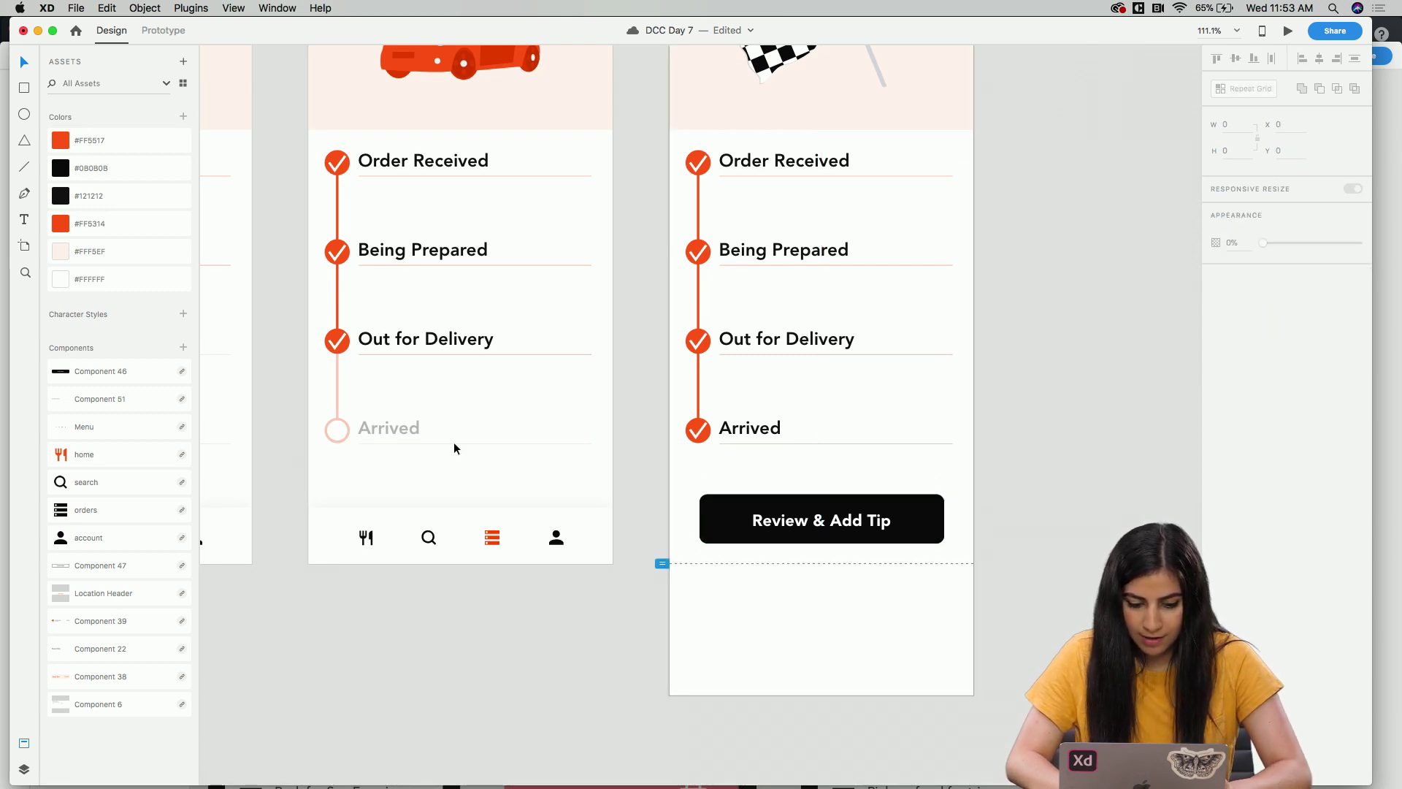
Show the hidden Menu component again and bring it to the front, above the Review & Add Tip button.
{"action": "left_click", "coordinate": [24, 768]}
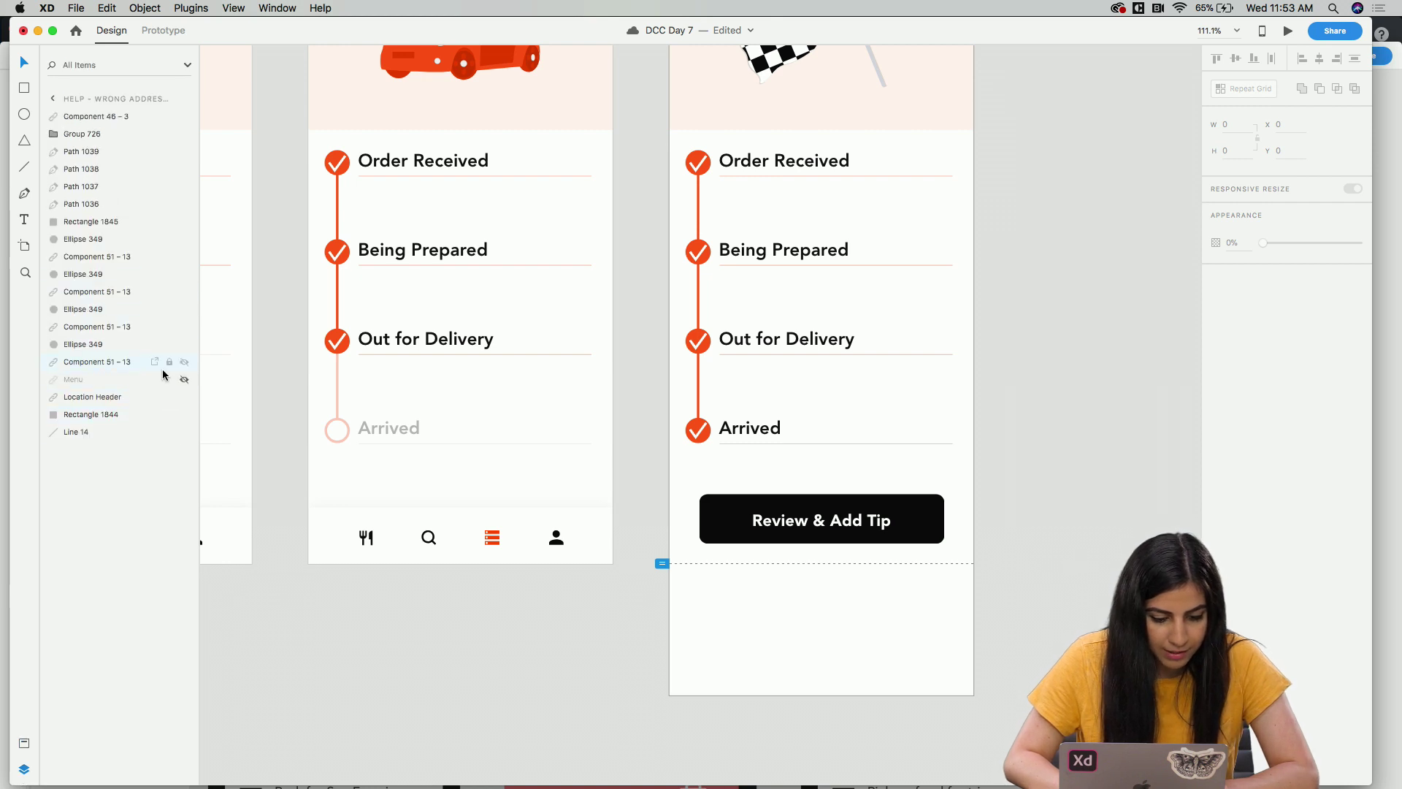
{"action": "left_click", "coordinate": [185, 380]}
{"action": "left_click", "coordinate": [695, 556]}
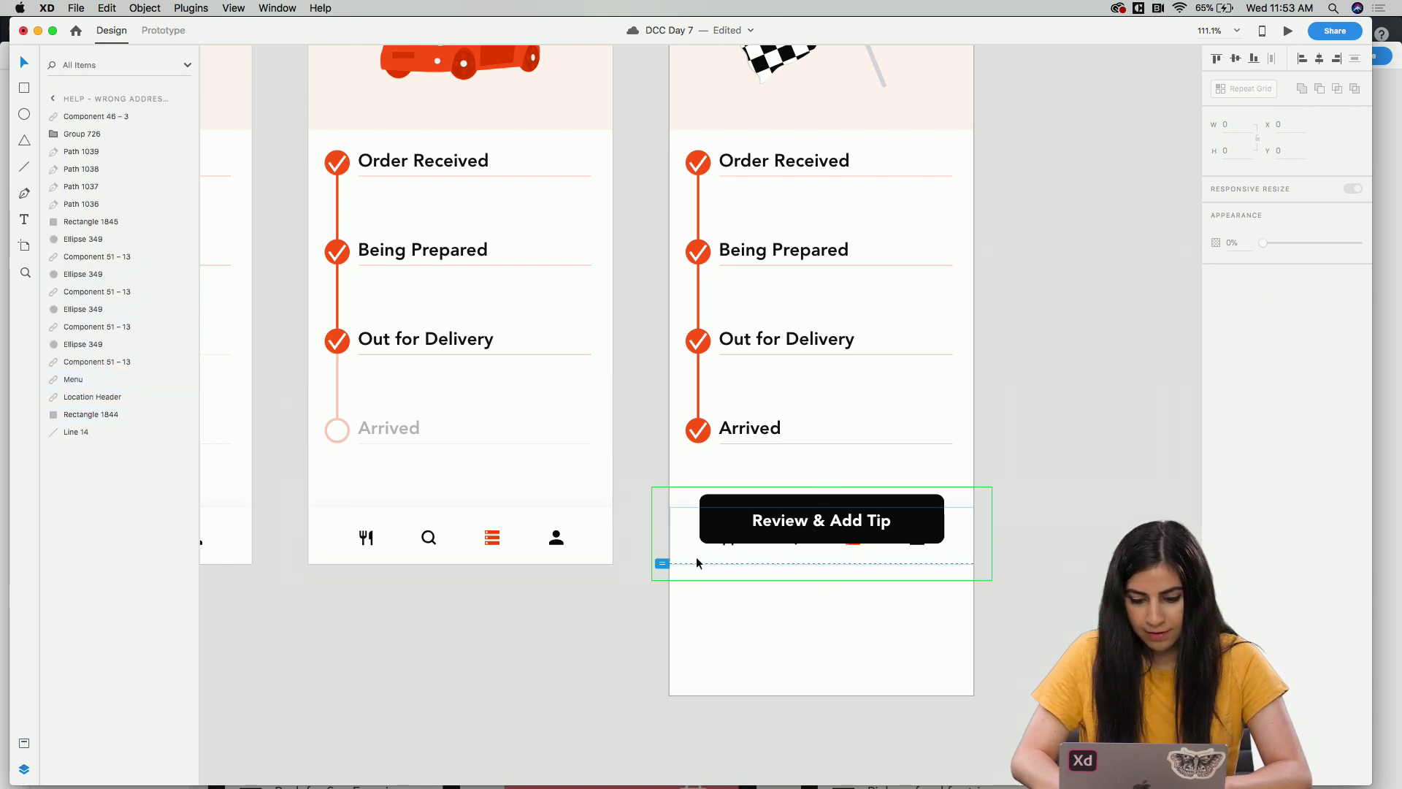
{"action": "key", "text": "super+shift+bracketright"}
{"action": "left_click", "coordinate": [654, 618]}
{"action": "scroll", "coordinate": [653, 617], "scroll_direction": "down", "scroll_amount": 5}
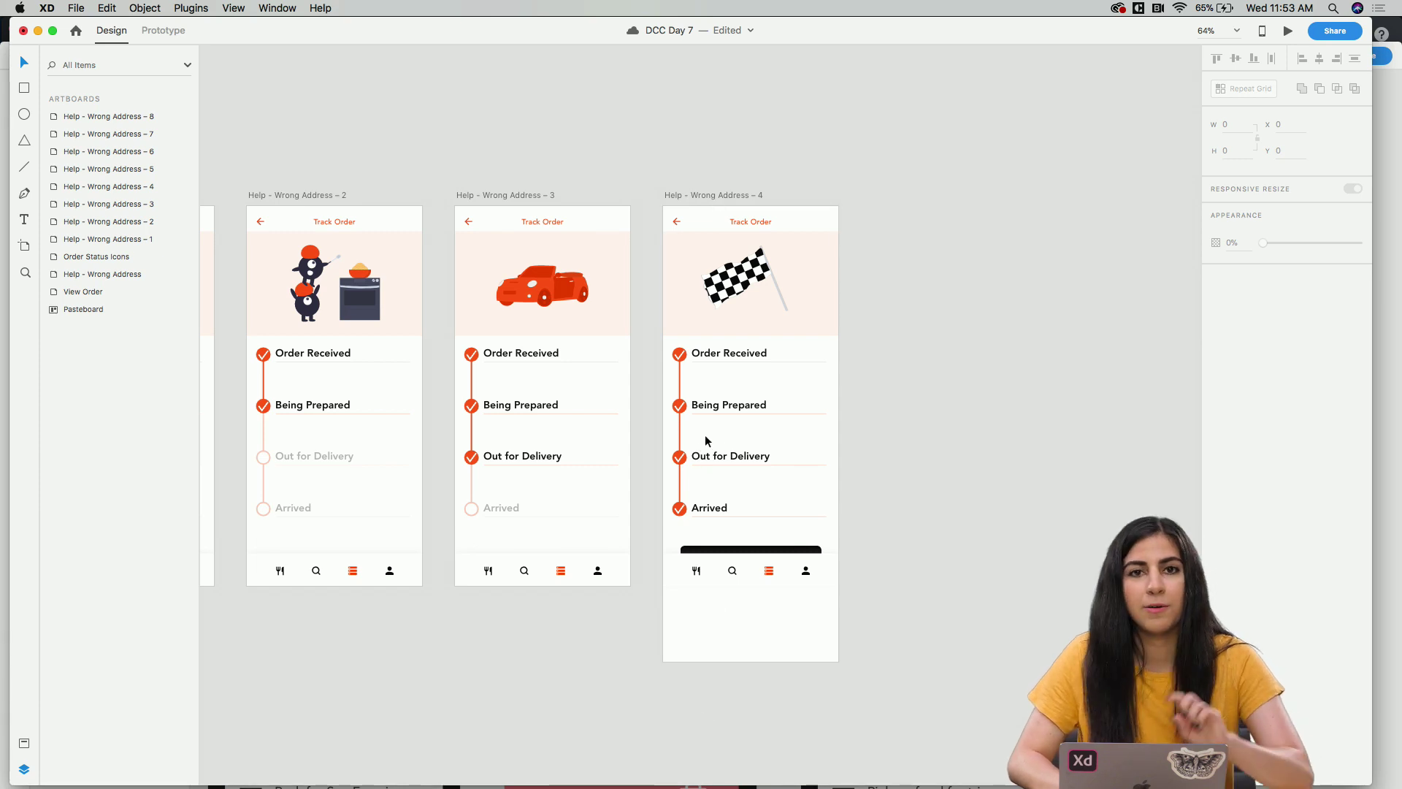
Preview the flow from Help - Wrong Address – 1 through to Arrived, scroll to the Review & Add Tip button, and close the preview.
{"action": "left_click", "coordinate": [712, 196]}
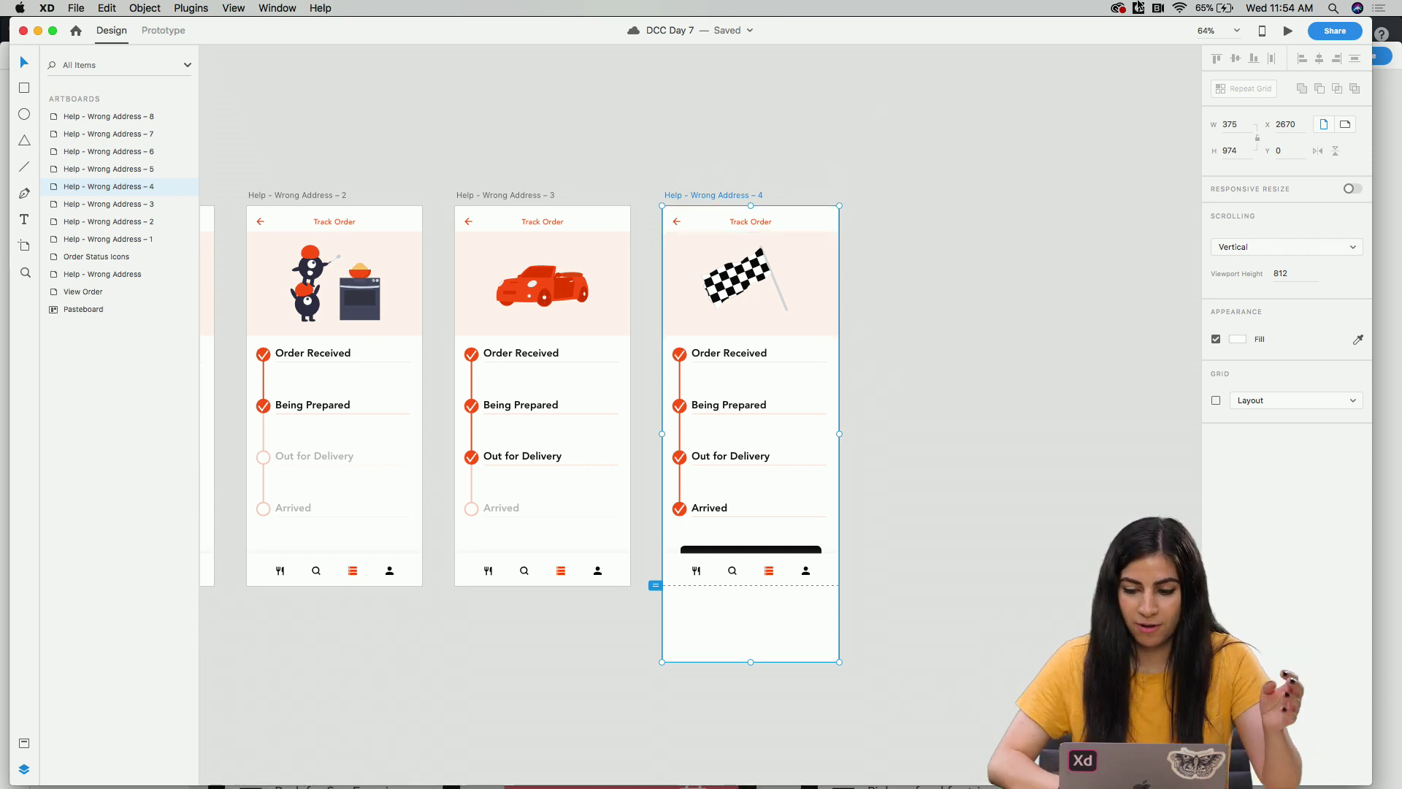
{"action": "scroll", "coordinate": [832, 206], "scroll_direction": "left", "scroll_amount": 10}
{"action": "left_click", "coordinate": [468, 184]}
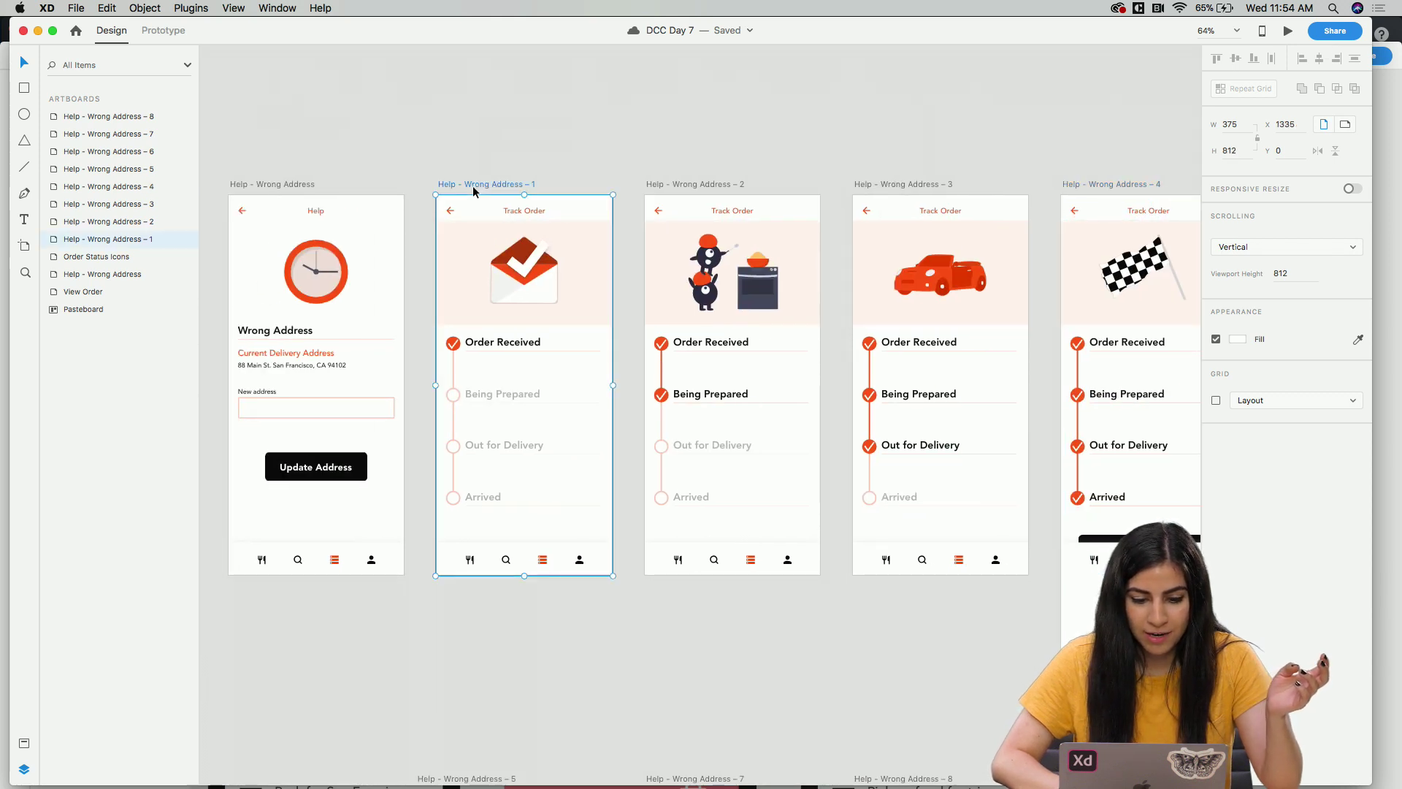
{"action": "left_click", "coordinate": [1287, 32]}
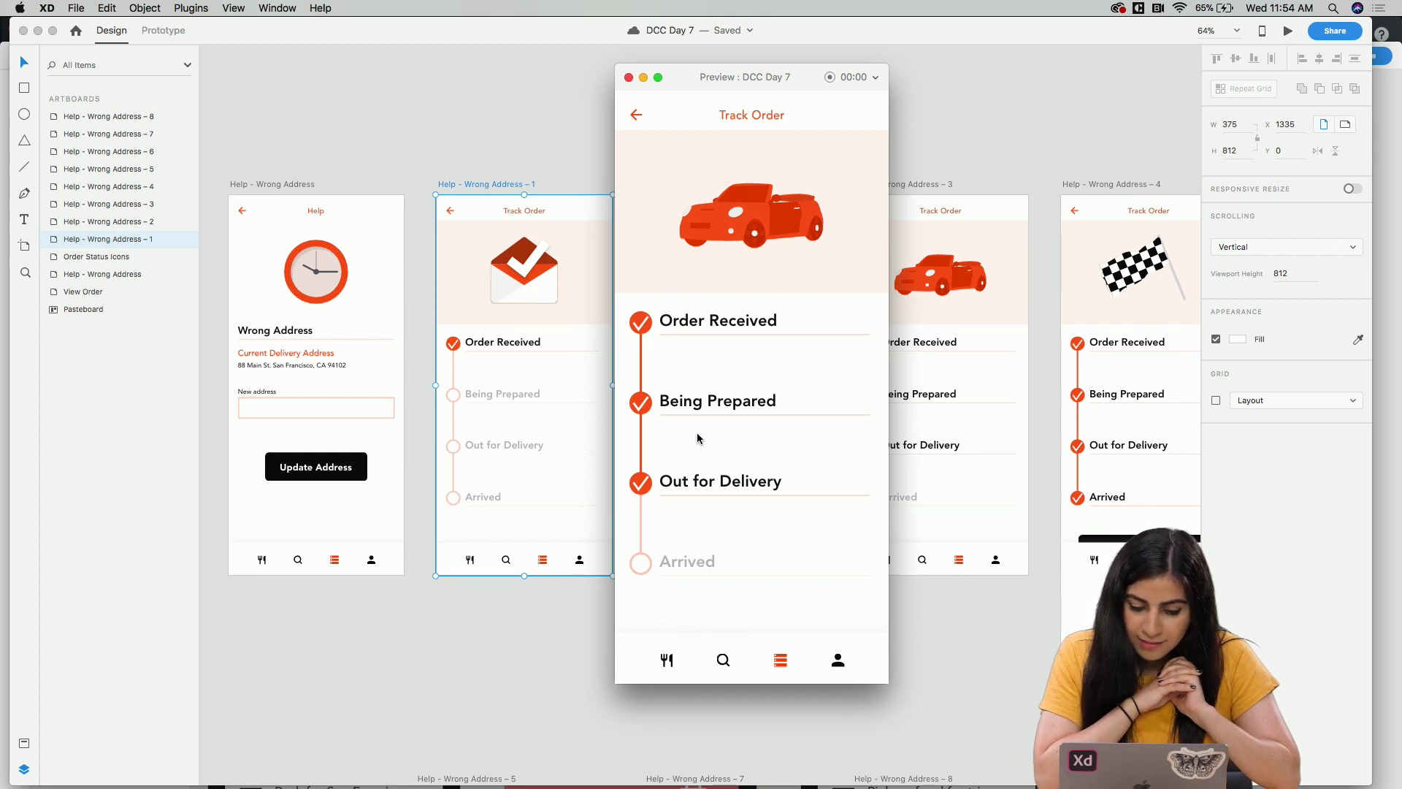
{"action": "scroll", "coordinate": [698, 445], "scroll_direction": "down", "scroll_amount": 3}
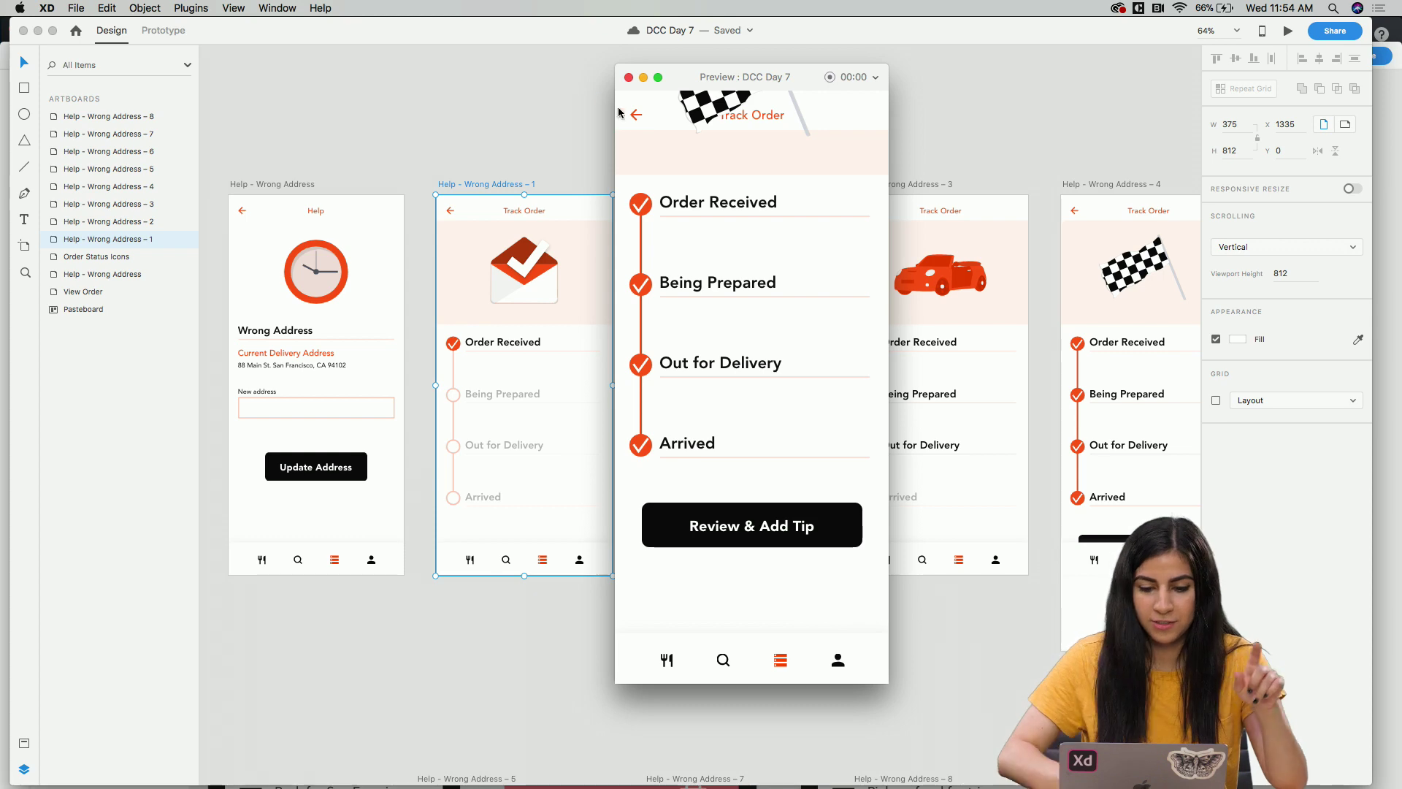
{"action": "left_click", "coordinate": [628, 77]}
Switch to the auto-animate-kit-final document and examine its drag examples, focusing on the Pull to Refresh artboards.
{"action": "left_click_drag", "start_coordinate": [507, 38], "coordinate": [848, 34]}
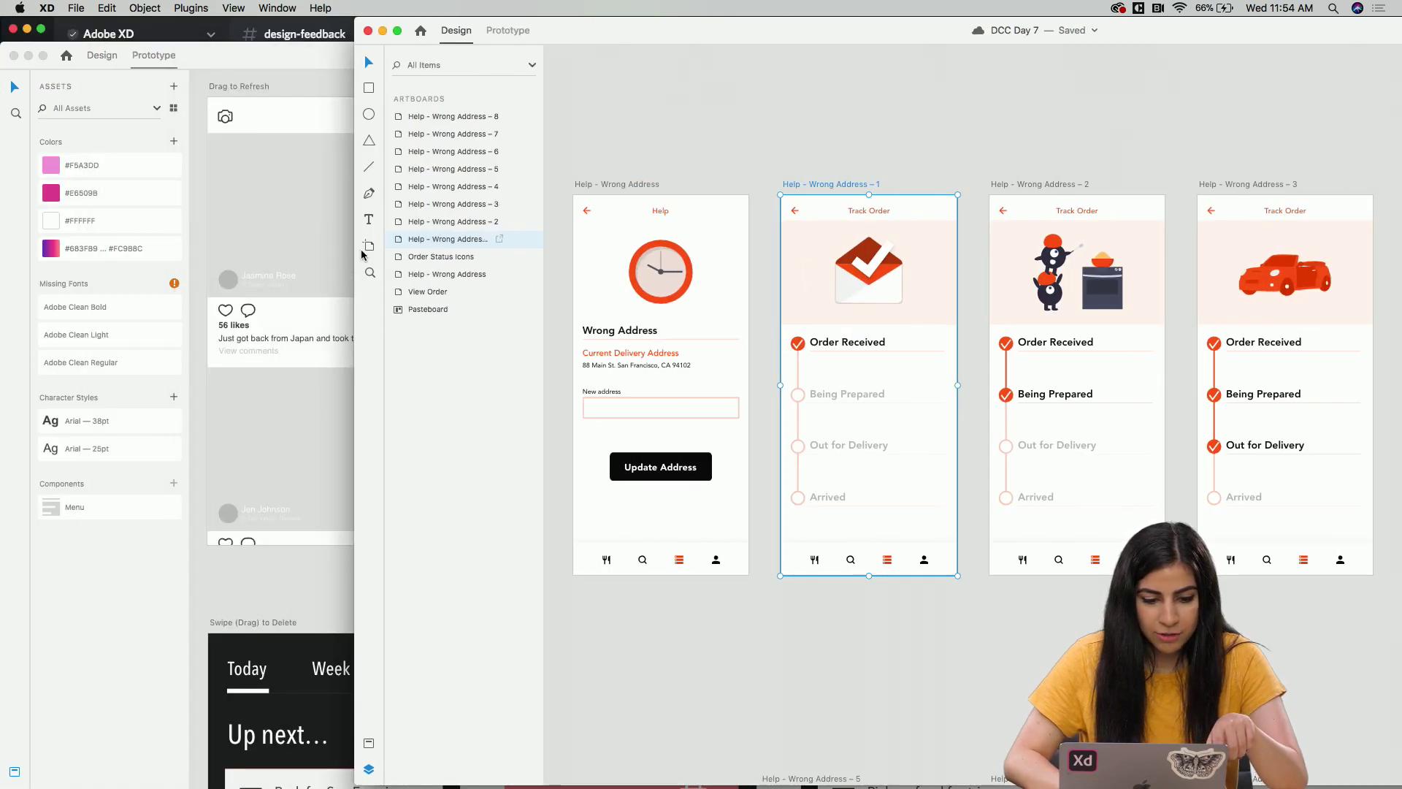
{"action": "left_click", "coordinate": [306, 250]}
{"action": "scroll", "coordinate": [306, 245], "scroll_direction": "left", "scroll_amount": 3}
{"action": "scroll", "coordinate": [305, 246], "scroll_direction": "down", "scroll_amount": 3}
{"action": "scroll", "coordinate": [436, 284], "scroll_direction": "down", "scroll_amount": 5}
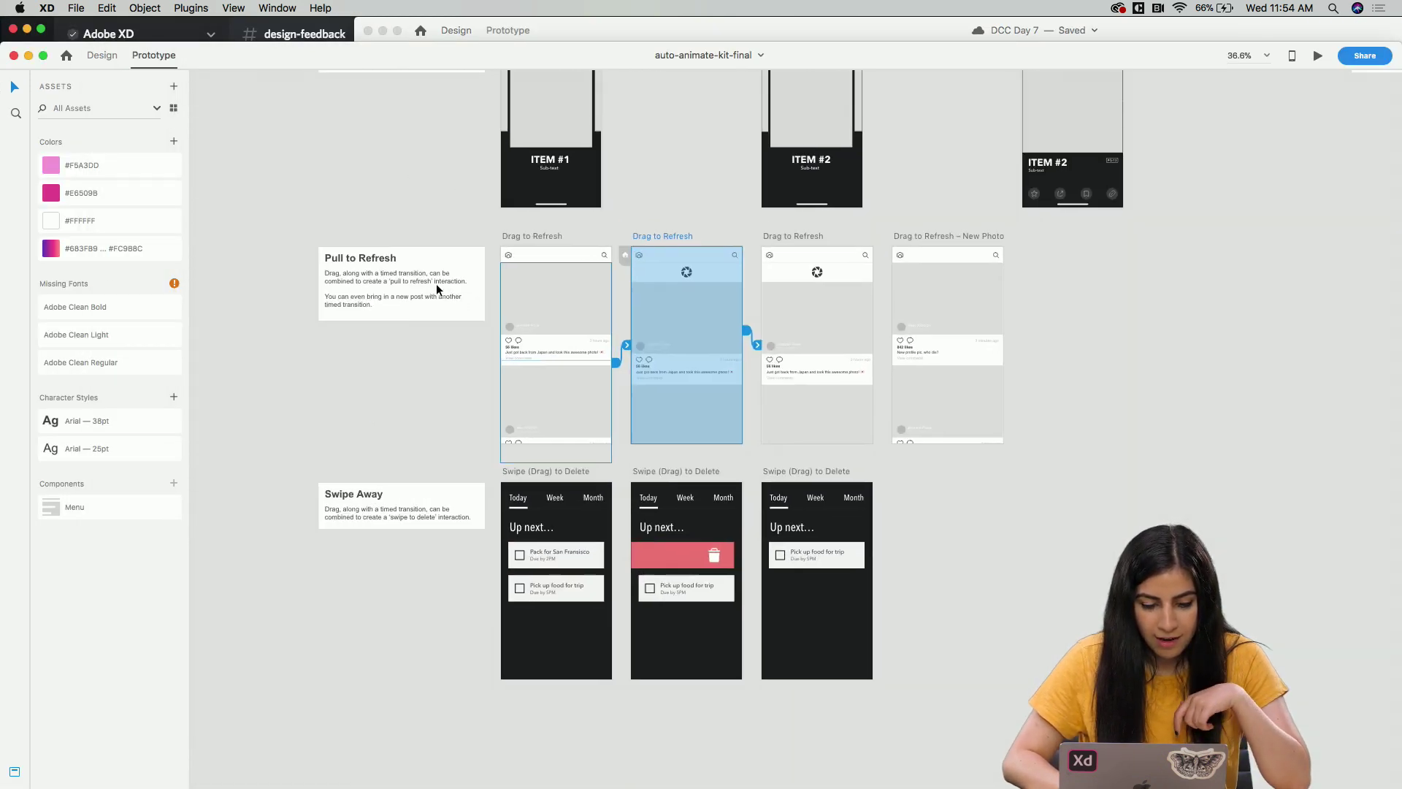
{"action": "scroll", "coordinate": [436, 285], "scroll_direction": "left", "scroll_amount": 5}
{"action": "scroll", "coordinate": [438, 289], "scroll_direction": "right", "scroll_amount": 7}
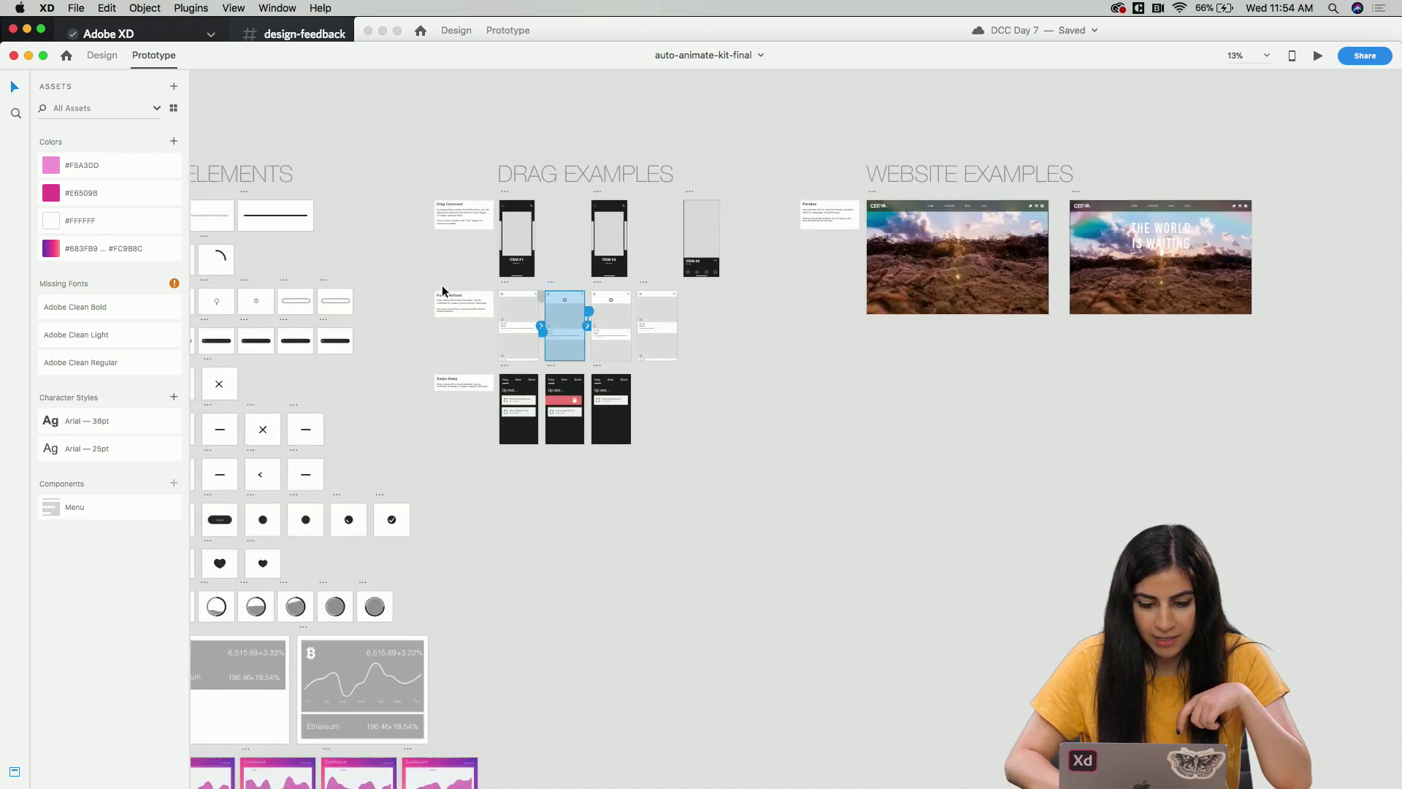
{"action": "scroll", "coordinate": [489, 301], "scroll_direction": "up", "scroll_amount": 5}
{"action": "scroll", "coordinate": [489, 302], "scroll_direction": "right", "scroll_amount": 2}
{"action": "scroll", "coordinate": [489, 302], "scroll_direction": "up", "scroll_amount": 5}
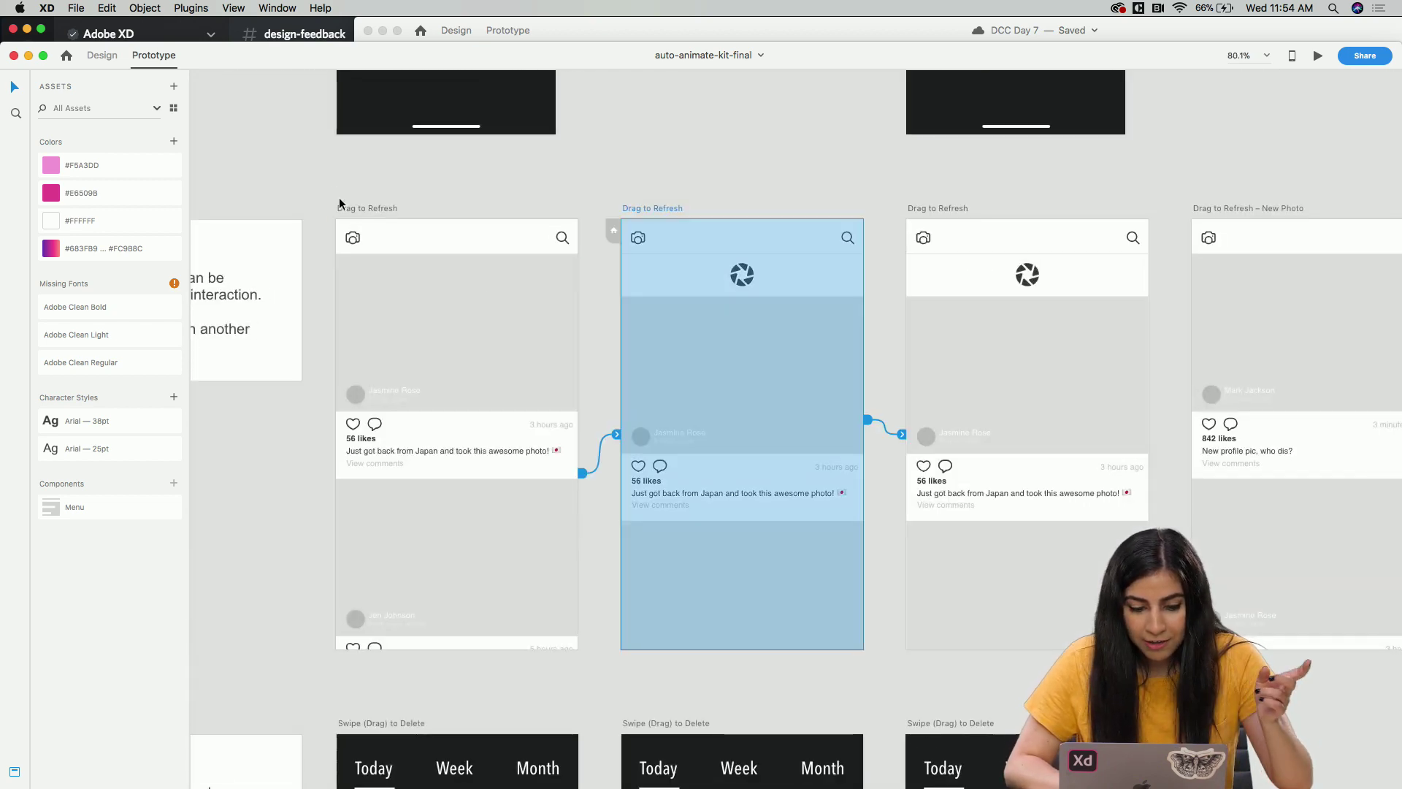
{"action": "scroll", "coordinate": [428, 241], "scroll_direction": "left", "scroll_amount": 3}
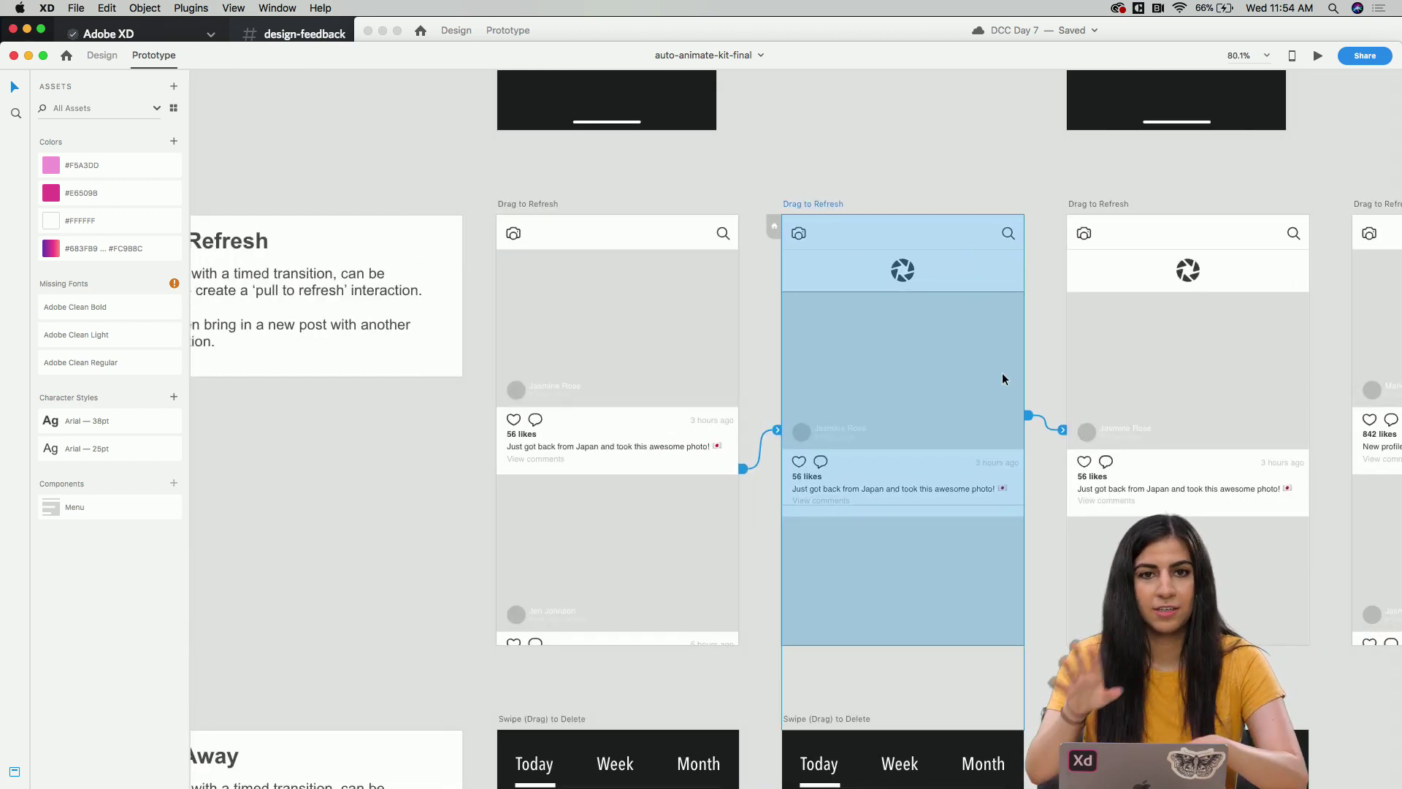
Return to the DCC Day 7 document, review the loading-circle artboards from Order Received to Being Prepared, and reposition the document window.
{"action": "left_click", "coordinate": [923, 35]}
{"action": "scroll", "coordinate": [897, 379], "scroll_direction": "down", "scroll_amount": 10}
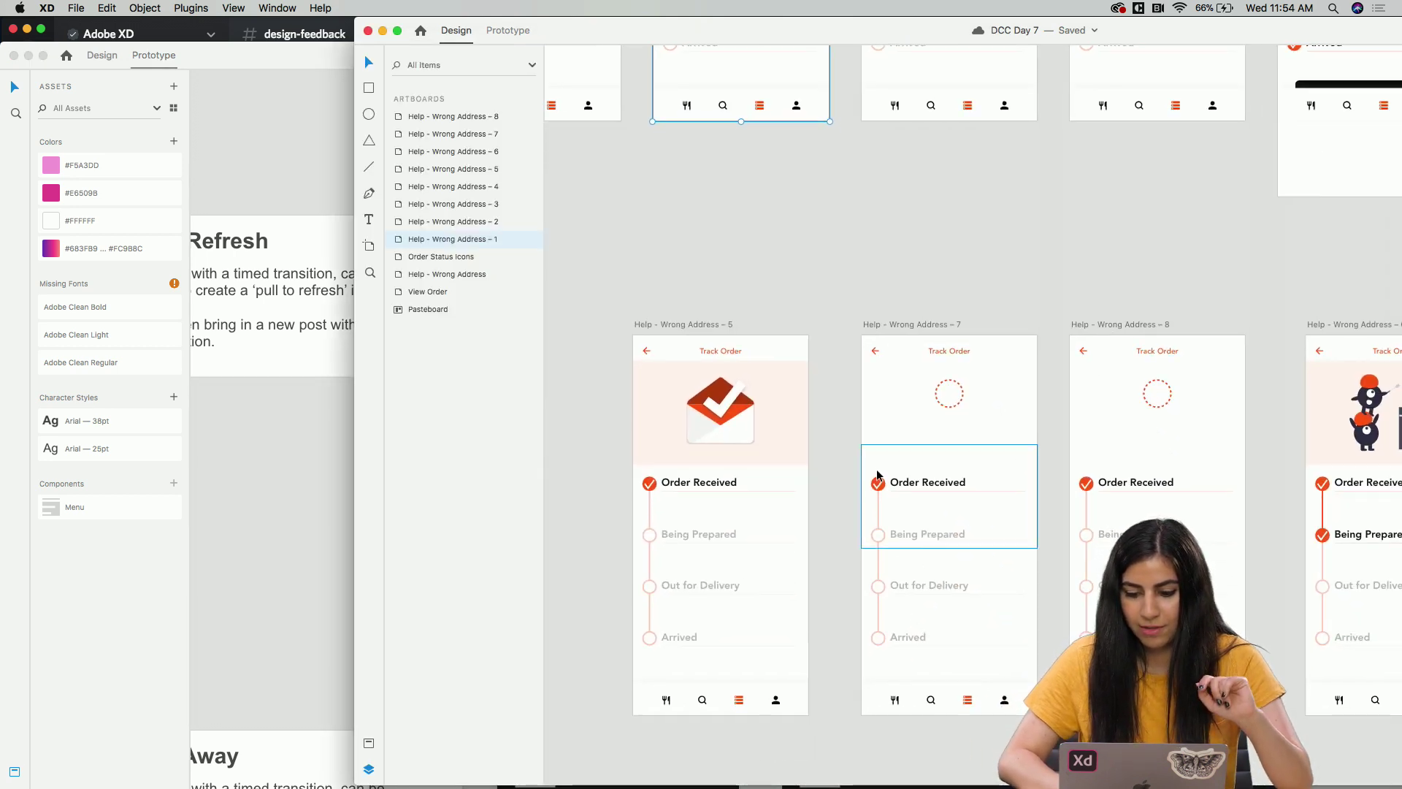
{"action": "scroll", "coordinate": [917, 376], "scroll_direction": "right", "scroll_amount": 4}
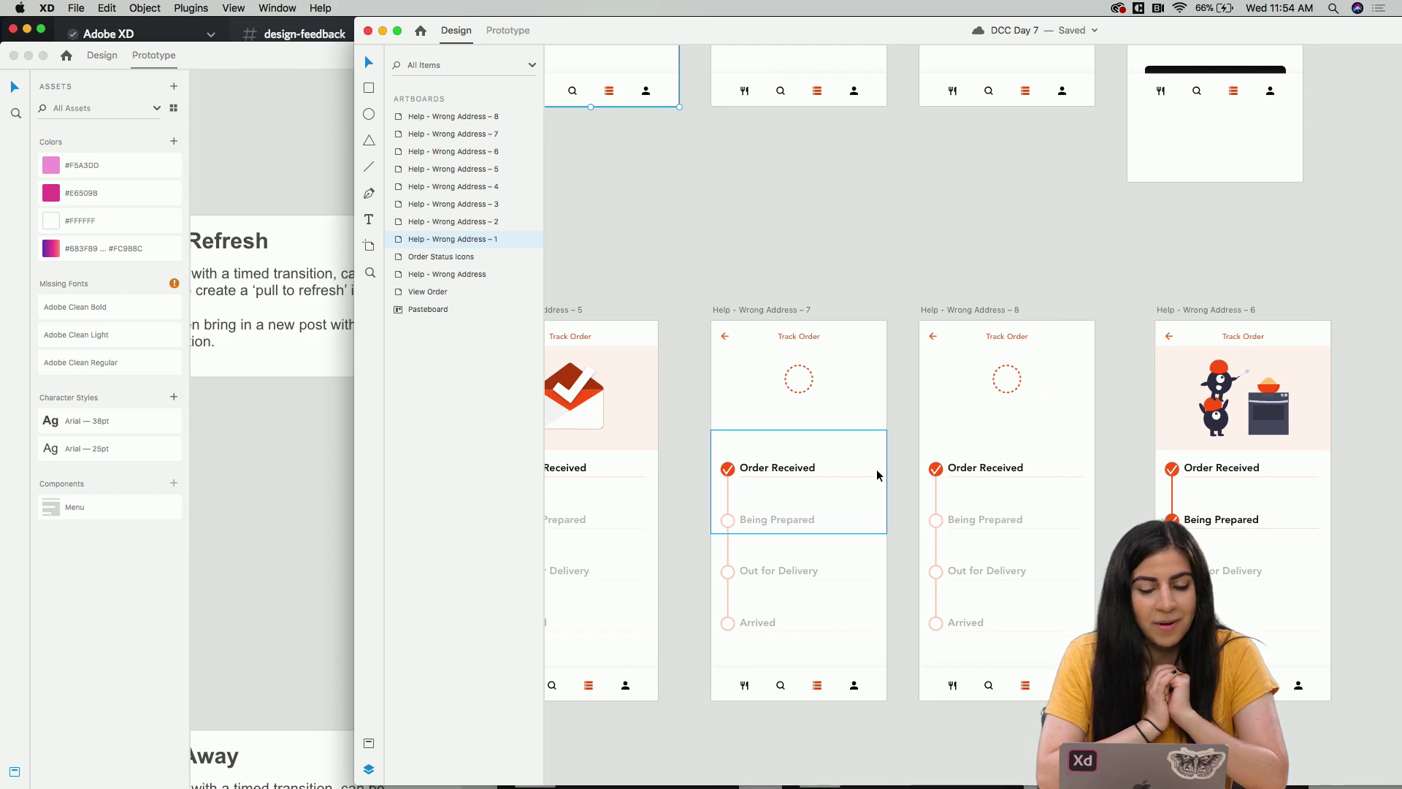
{"action": "left_click_drag", "start_coordinate": [764, 41], "coordinate": [494, 74]}
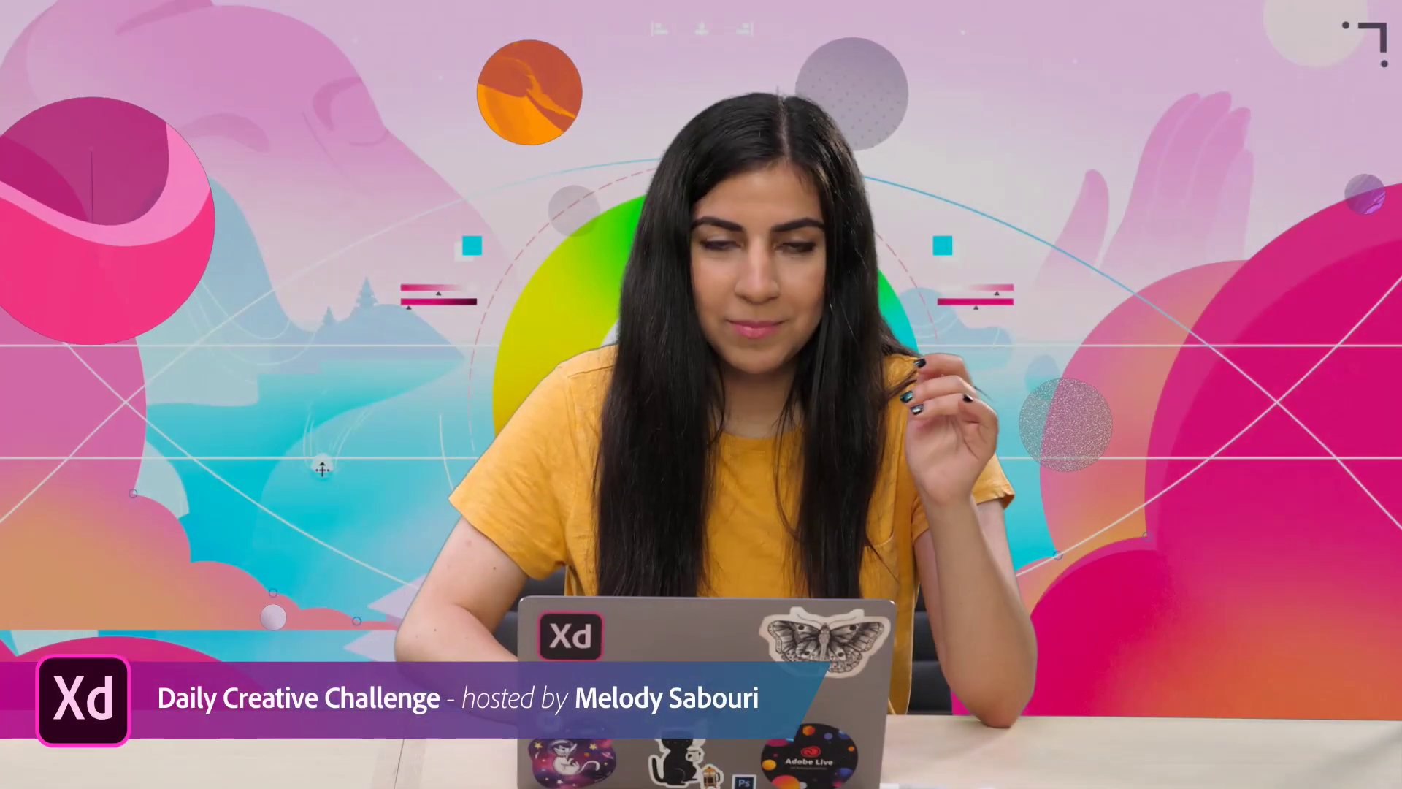